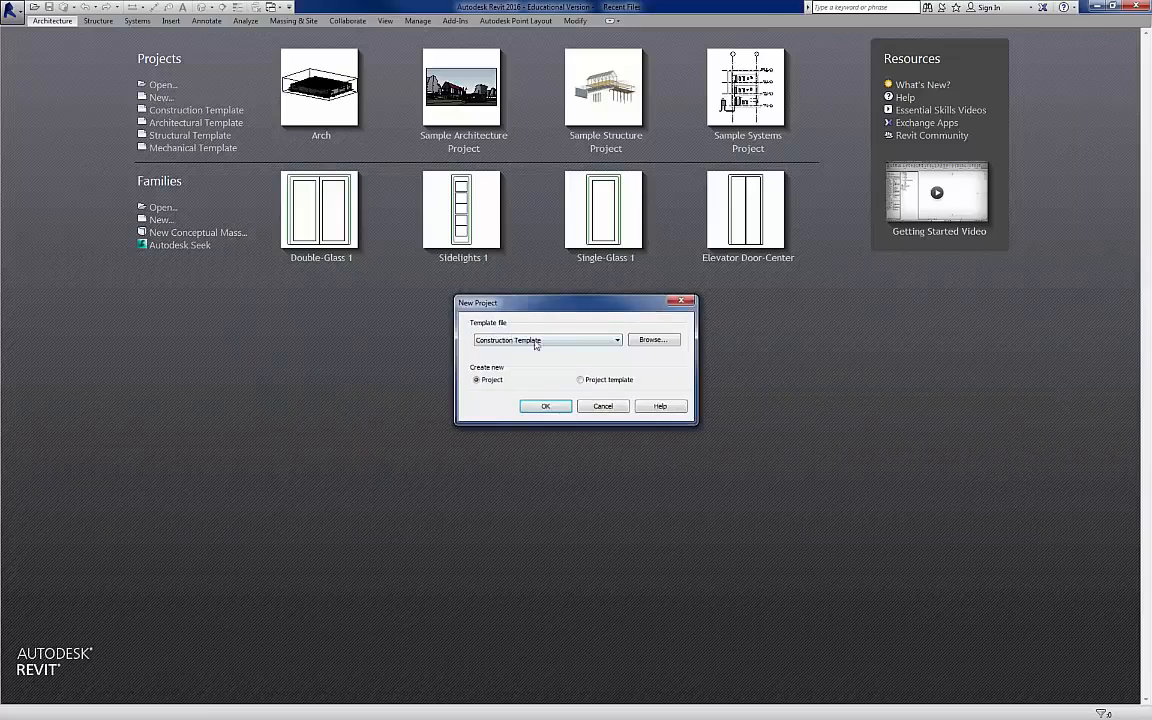
# Step: Create a new project from the Structural Template
pyautogui.click(541, 341)
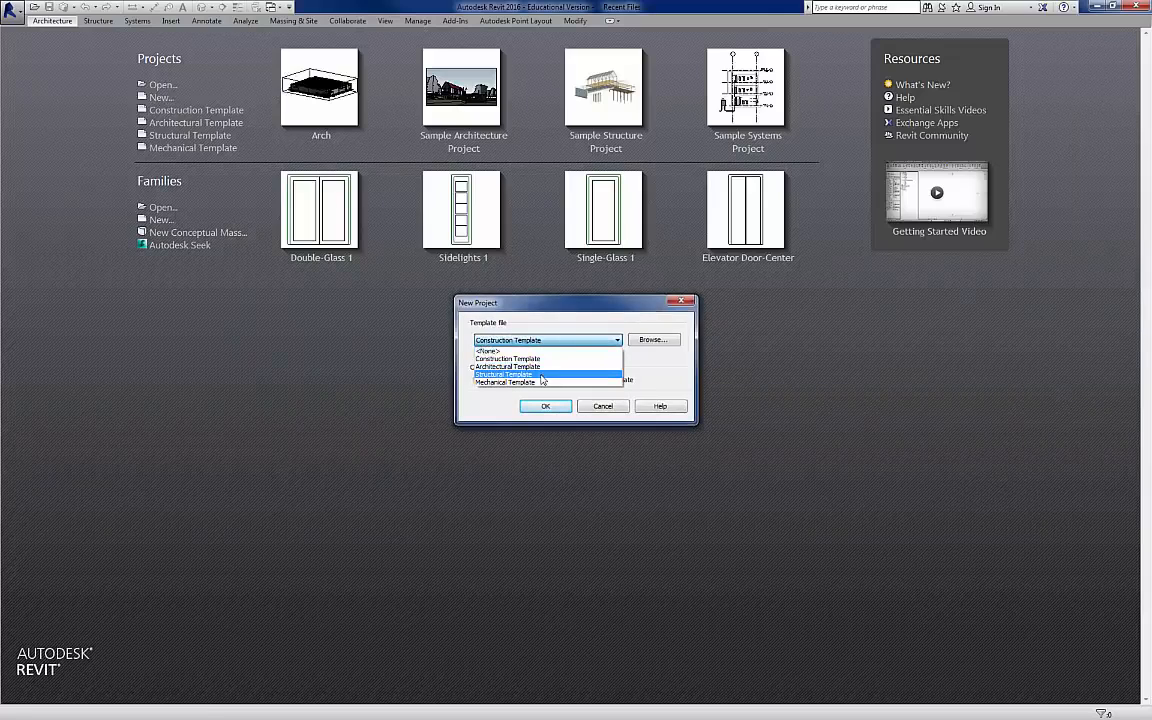
pyautogui.click(541, 375)
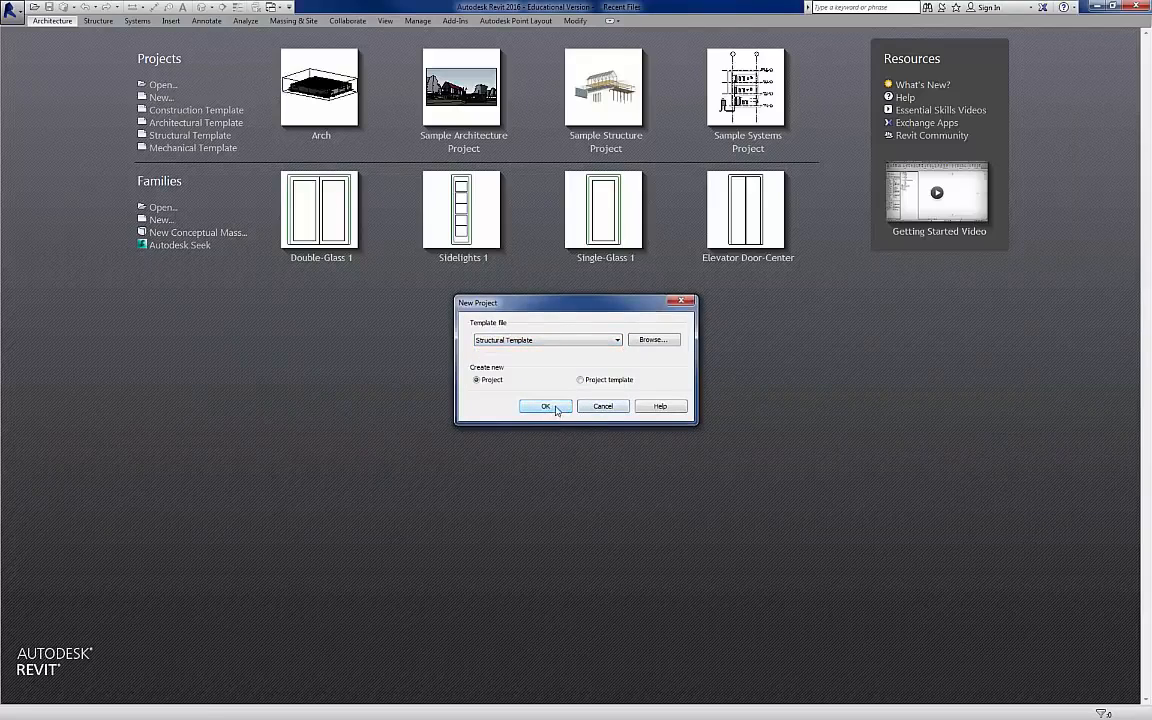
pyautogui.click(546, 406)
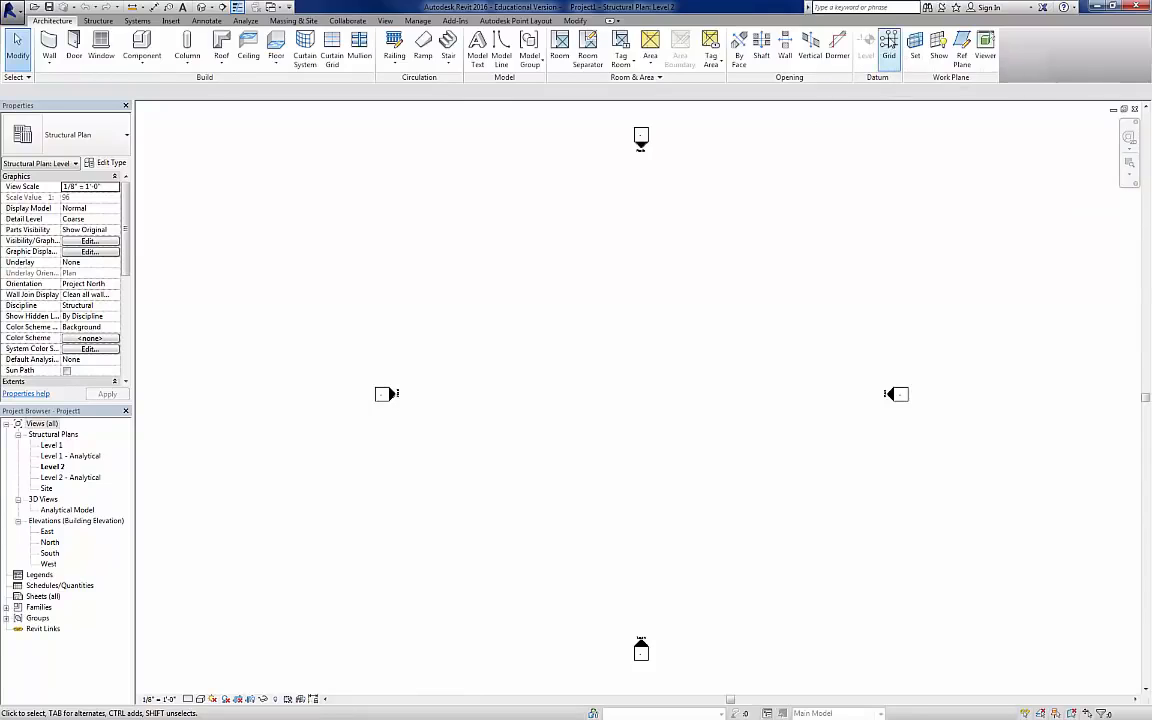
# Step: Draw two aligned horizontal grid lines about 28' apart on the Level 1 structural plan
pyautogui.doubleClick(50, 446)
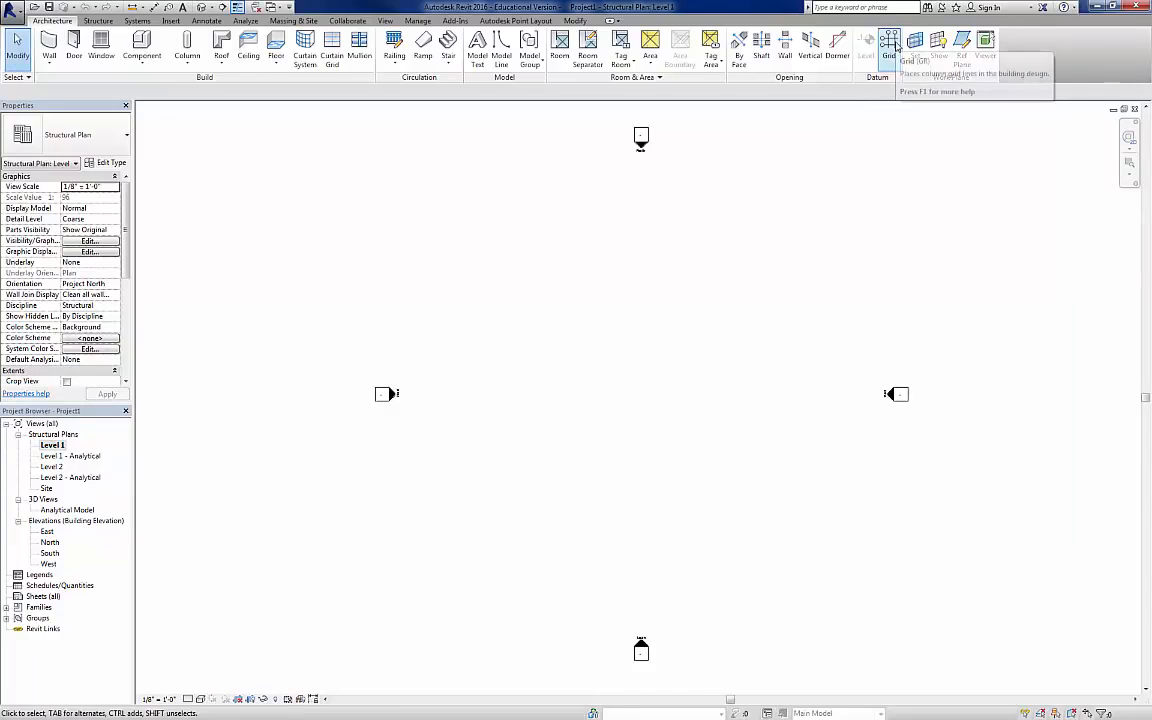
pyautogui.click(889, 44)
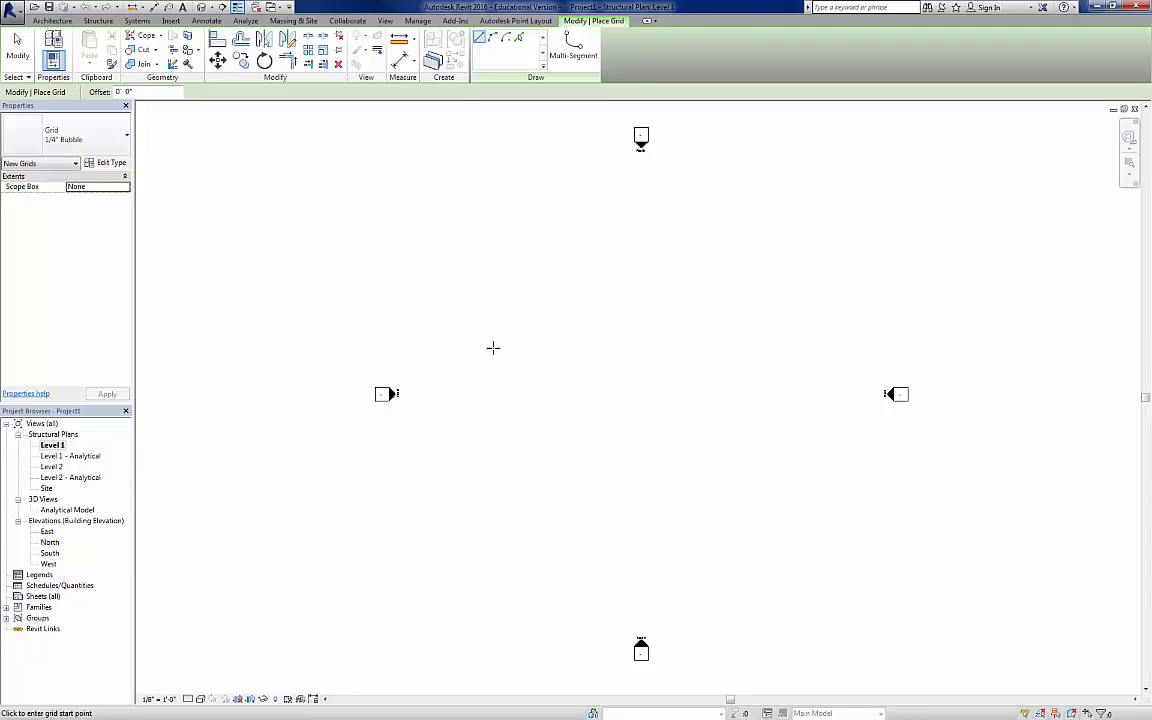
pyautogui.click(478, 497)
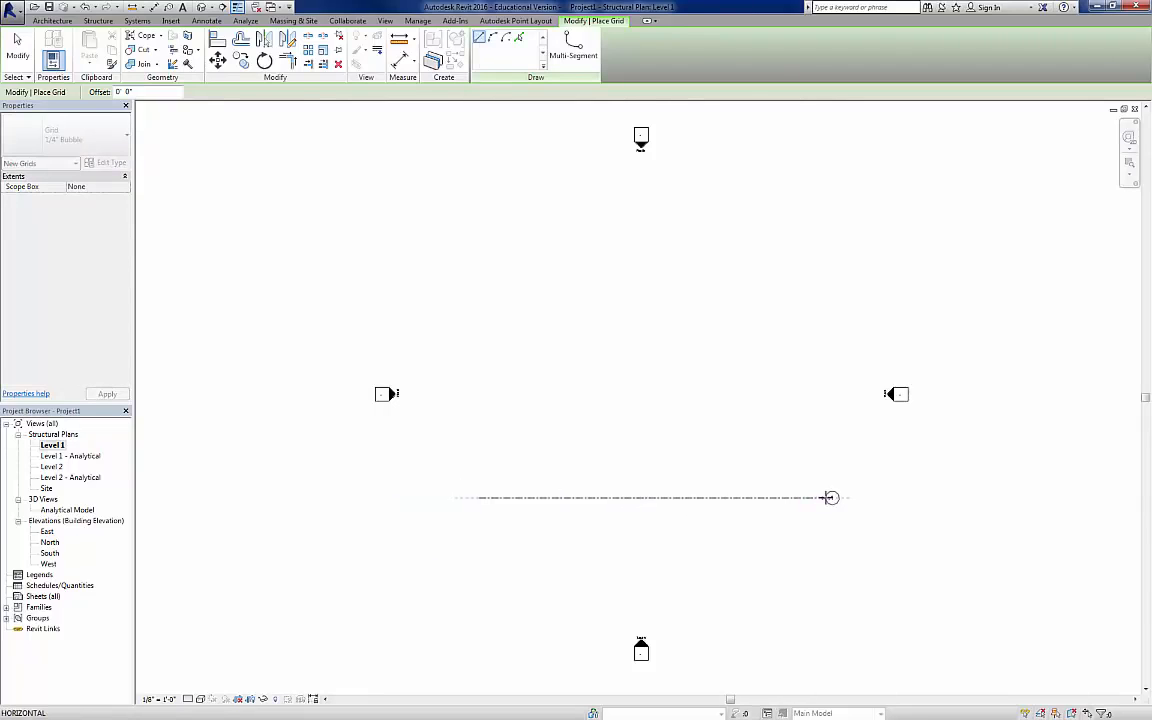
pyautogui.click(830, 497)
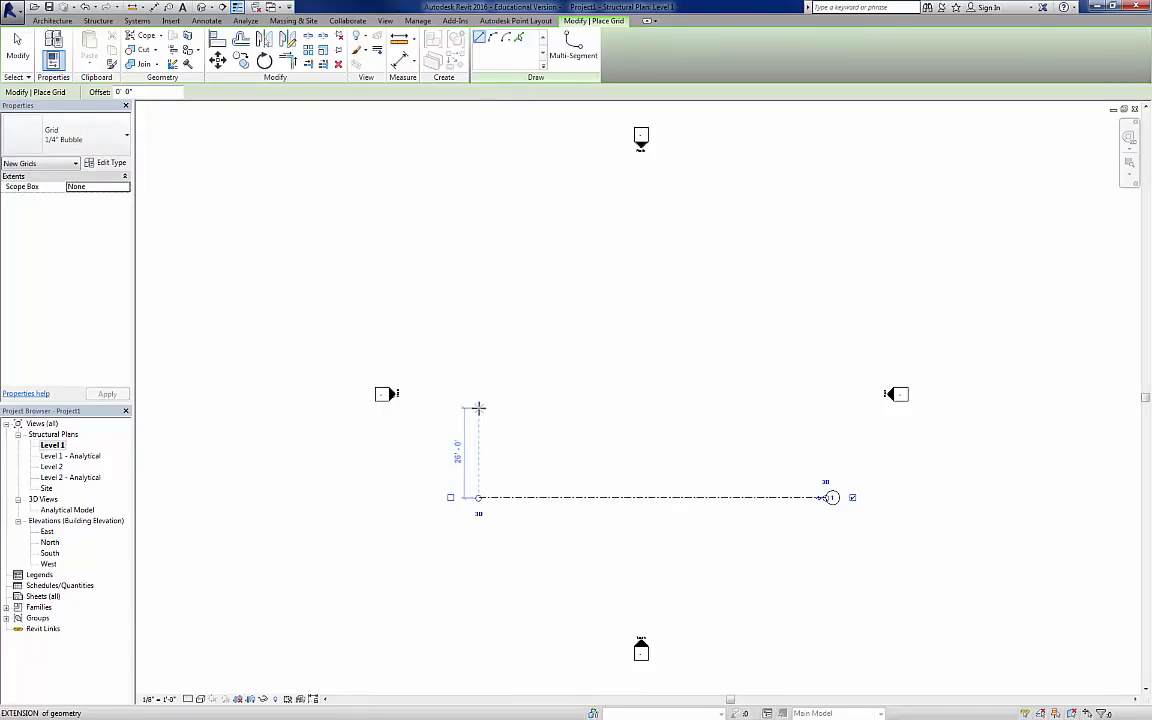
pyautogui.click(479, 401)
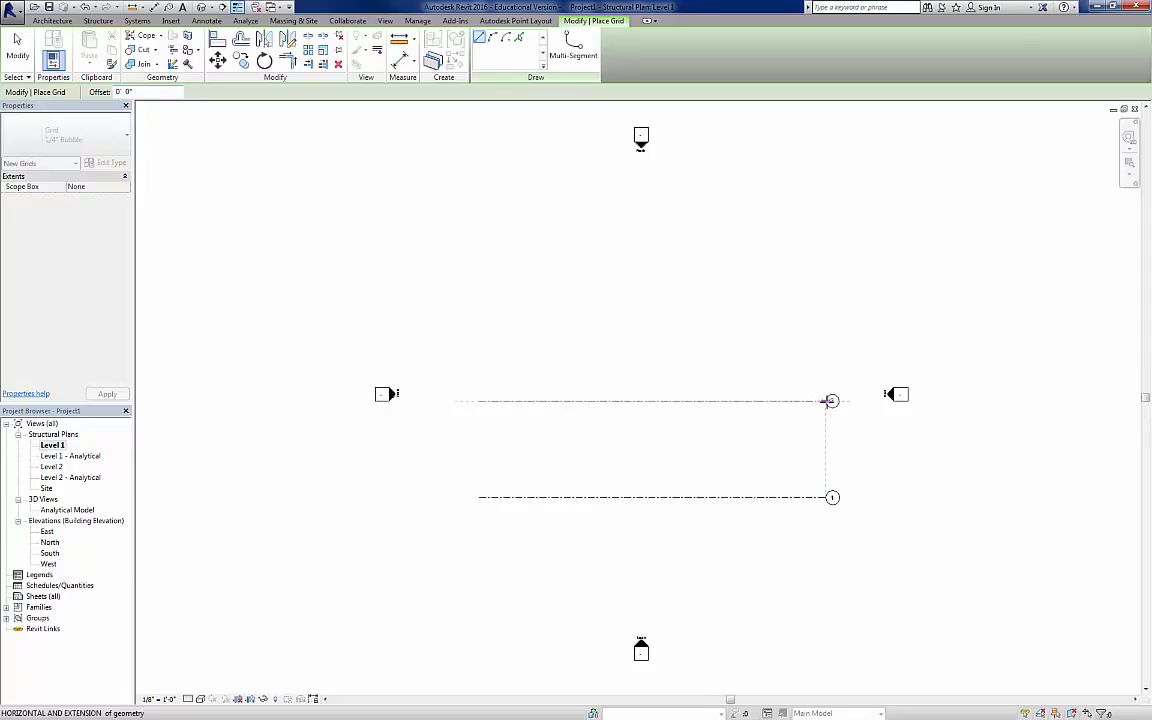
pyautogui.click(830, 401)
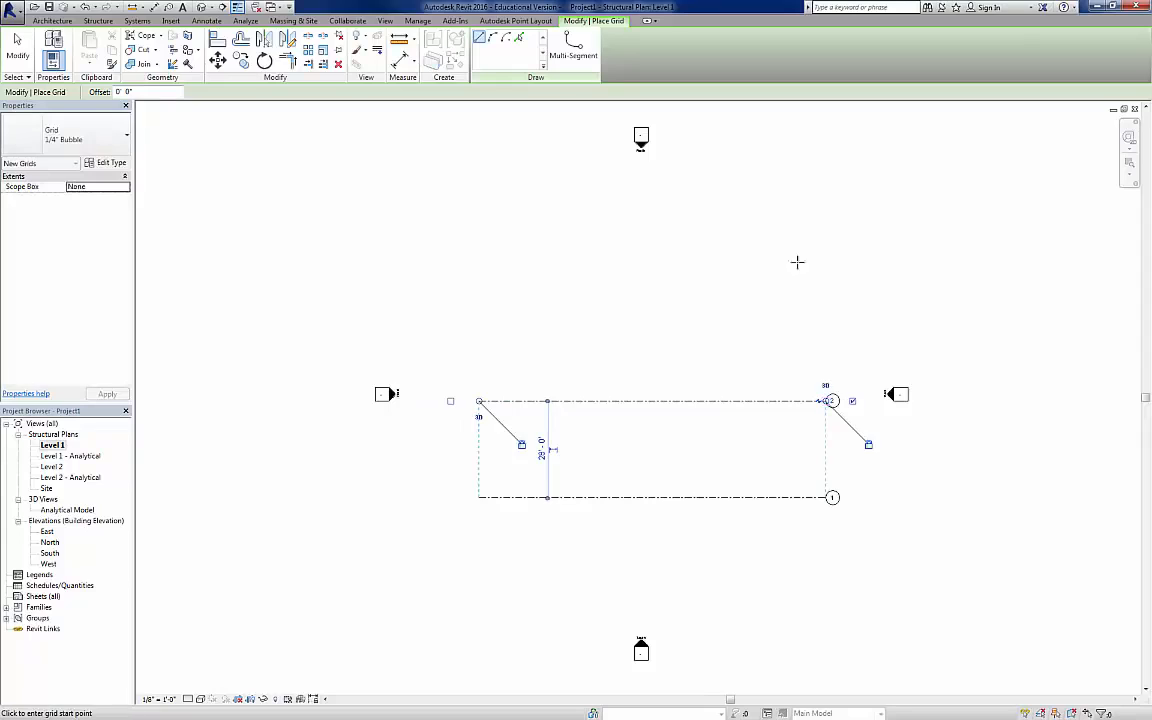
# Step: Draw three aligned vertical grid lines across the horizontal ones, spaced about 25'-6" and 21'-6" apart
pyautogui.click(515, 305)
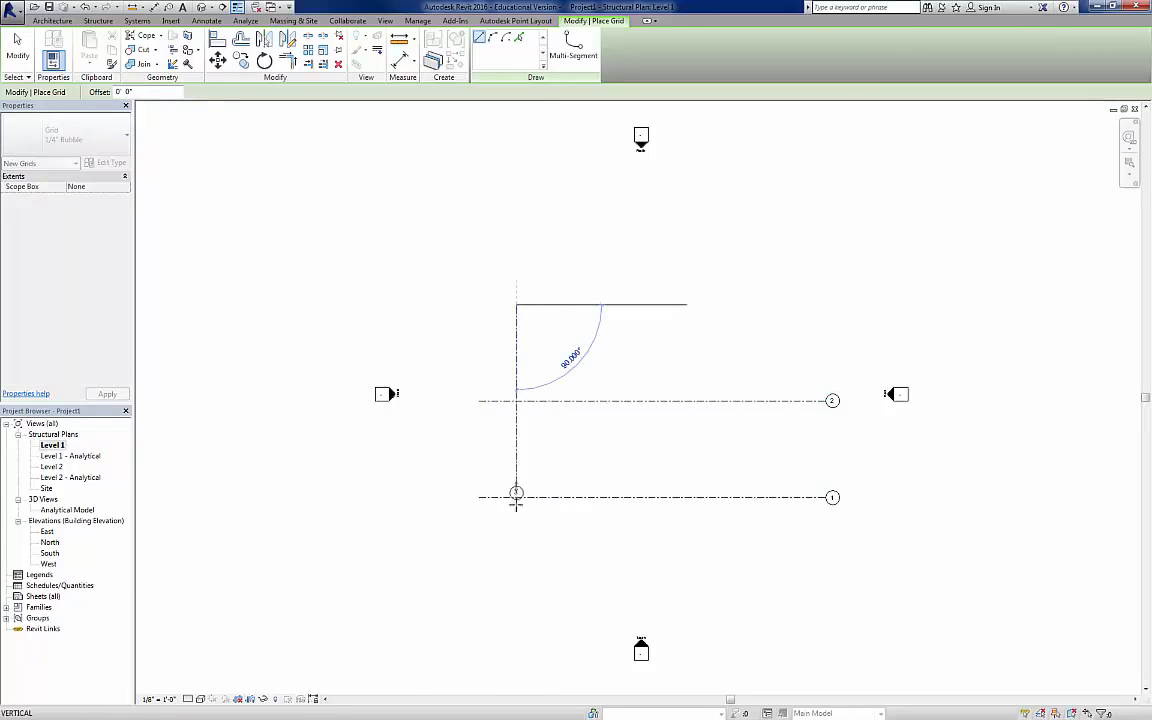
pyautogui.click(516, 557)
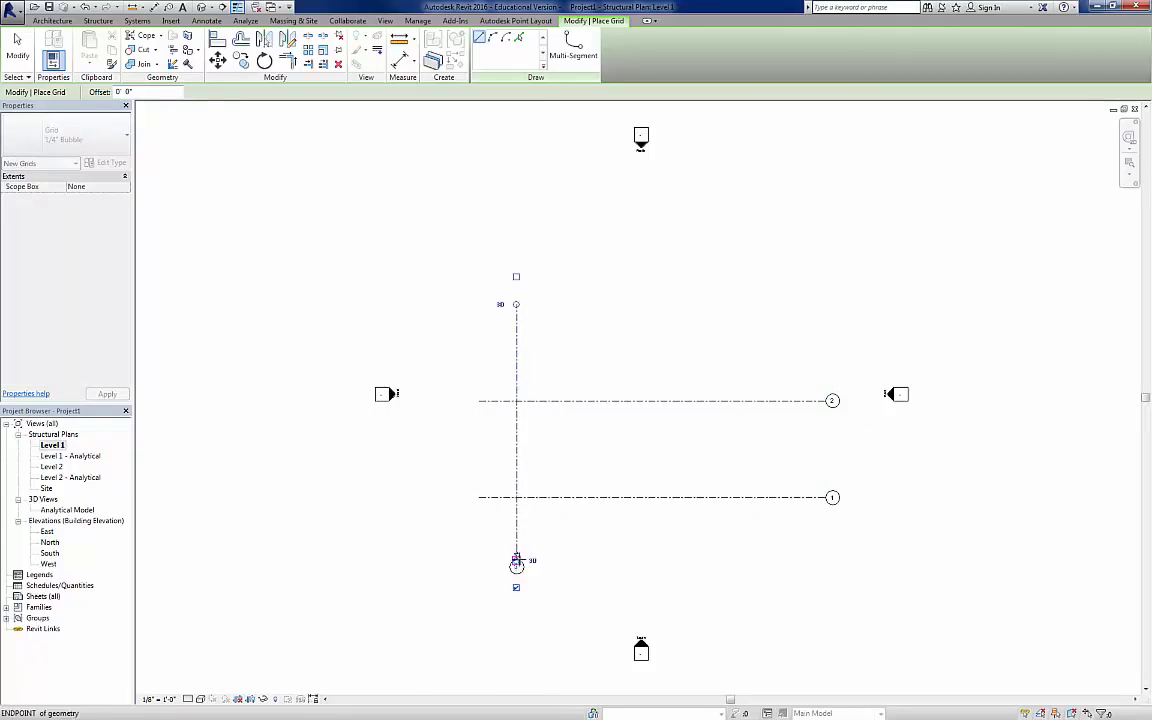
pyautogui.click(604, 558)
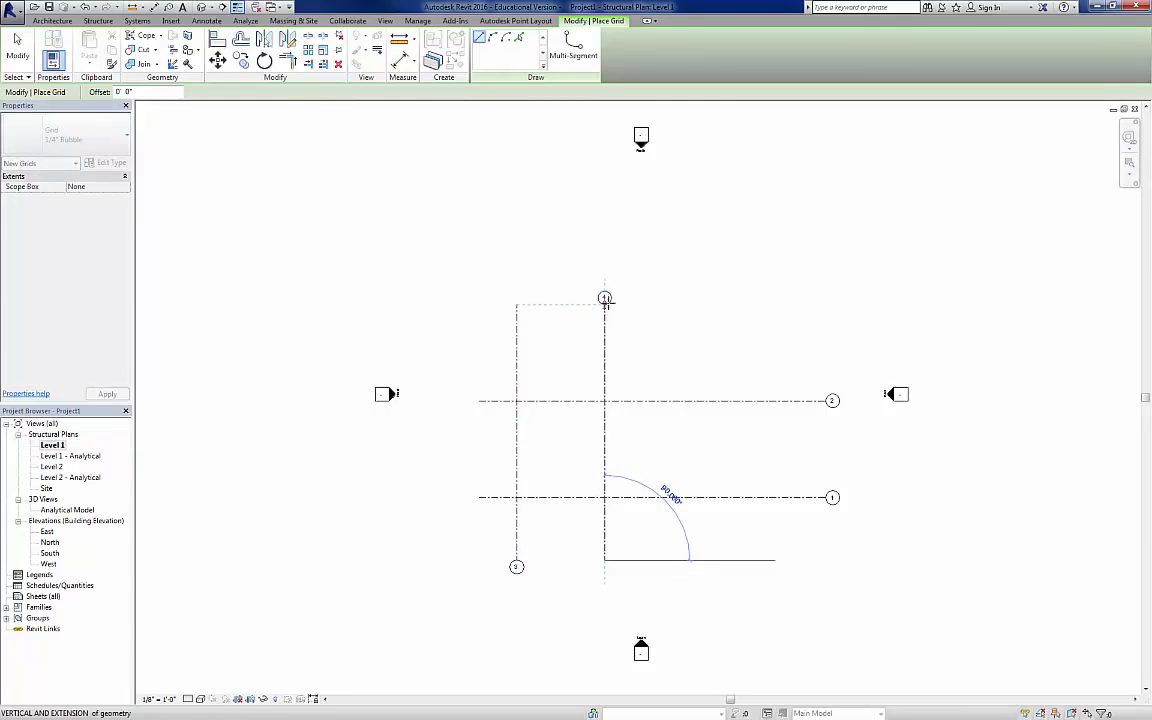
pyautogui.click(605, 298)
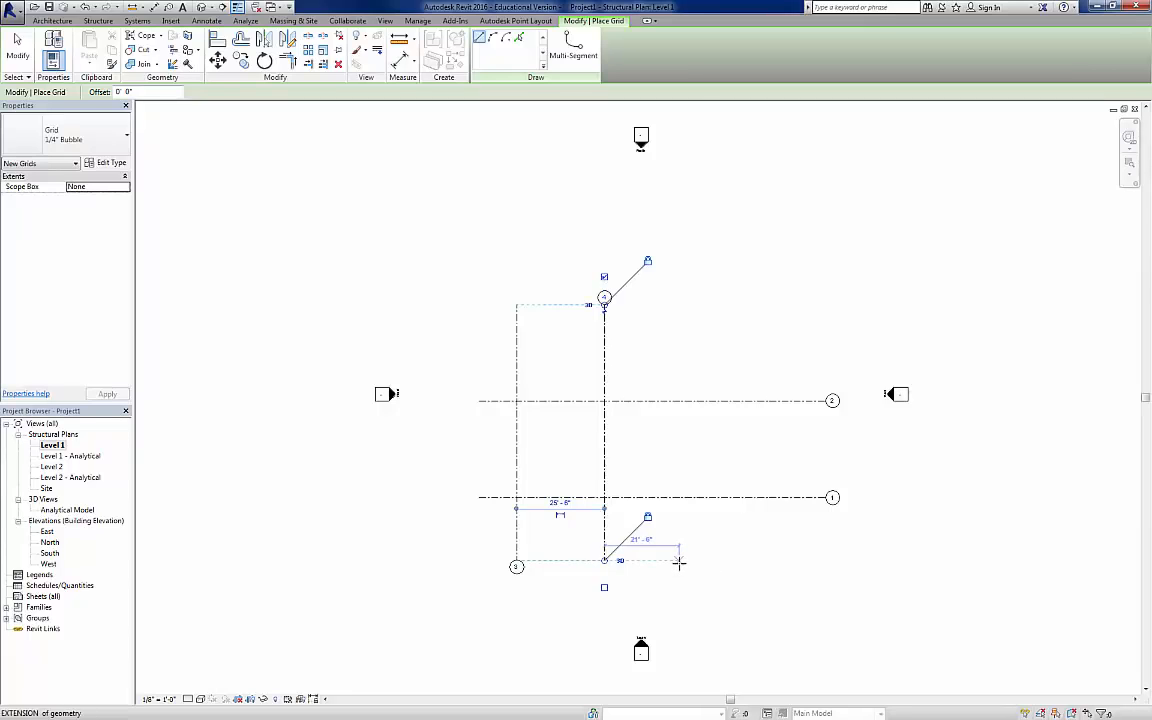
pyautogui.click(679, 560)
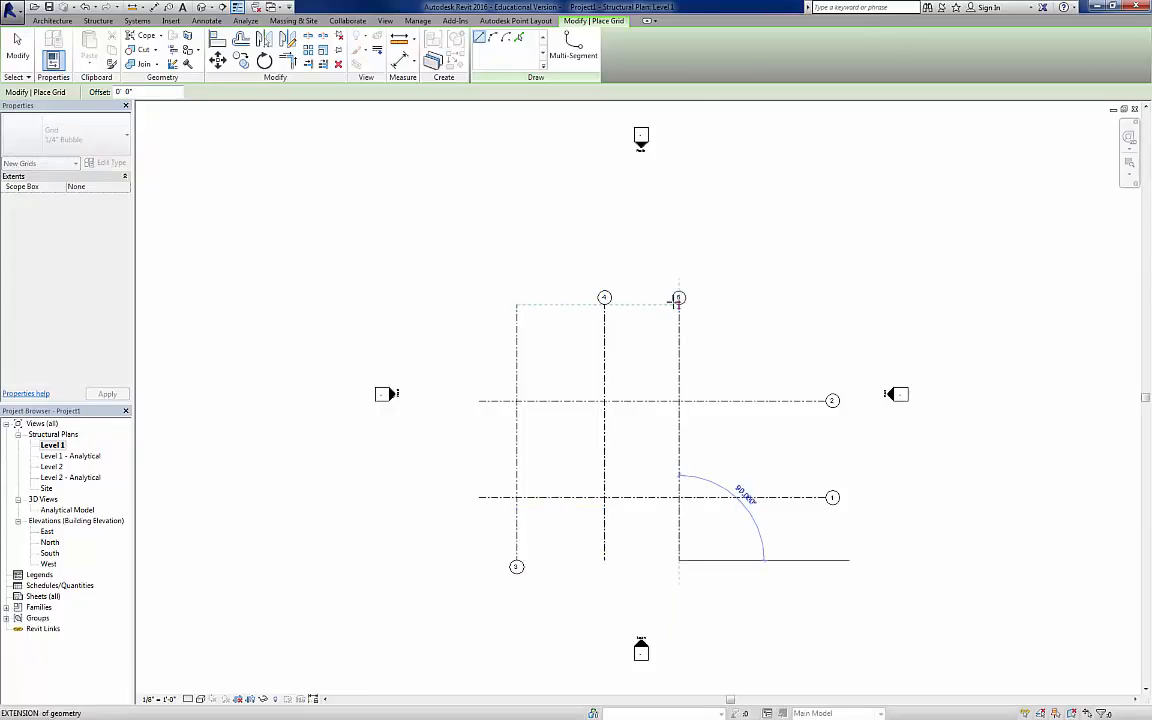
pyautogui.click(679, 298)
pyautogui.press('Escape')
pyautogui.press('Escape')
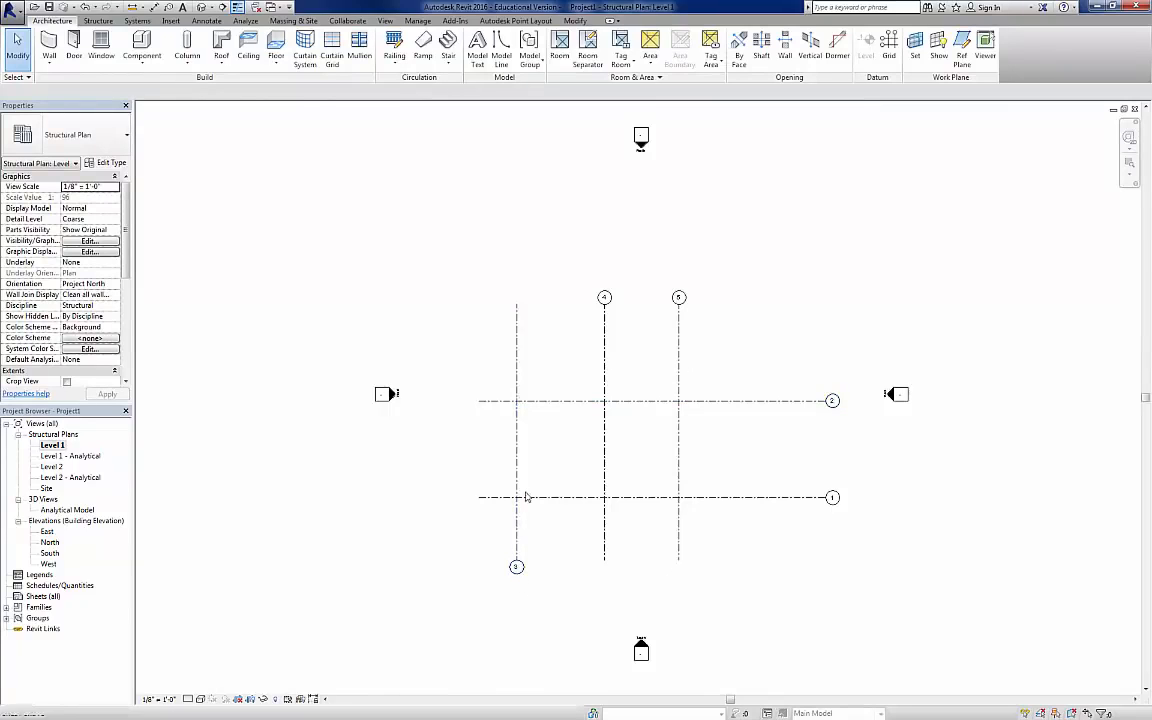
# Step: Switch the bubble of vertical grid line 3 from its lower end to its upper end
pyautogui.click(516, 427)
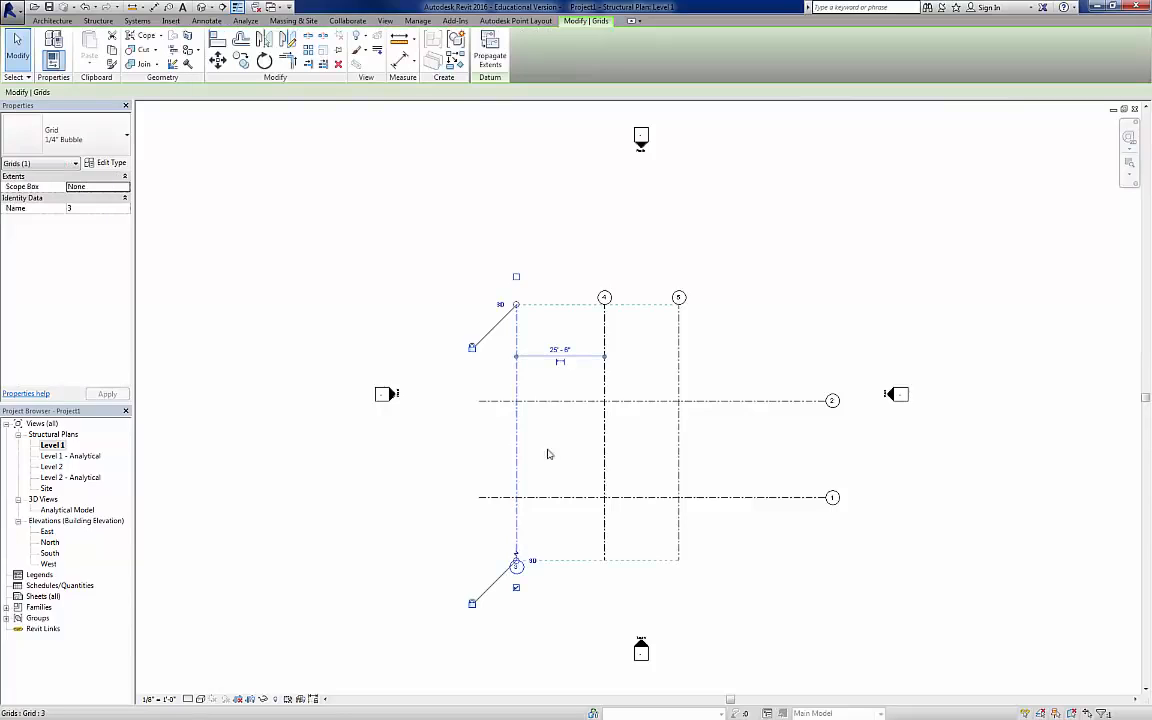
pyautogui.click(517, 278)
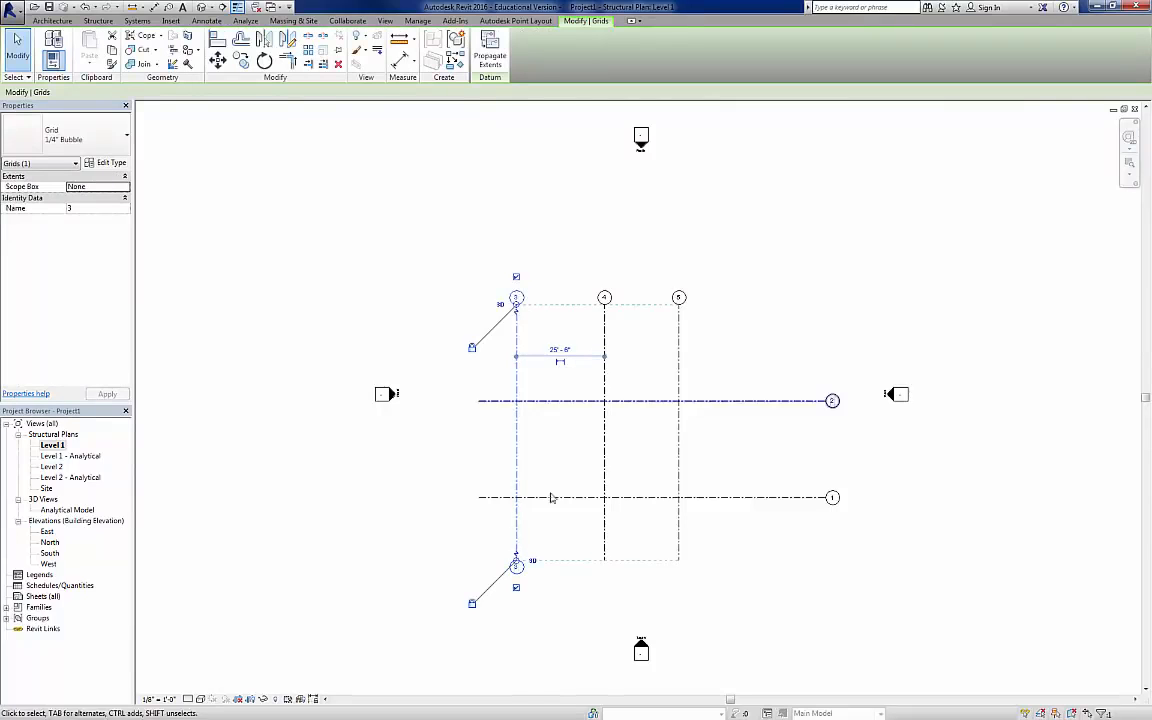
pyautogui.click(516, 587)
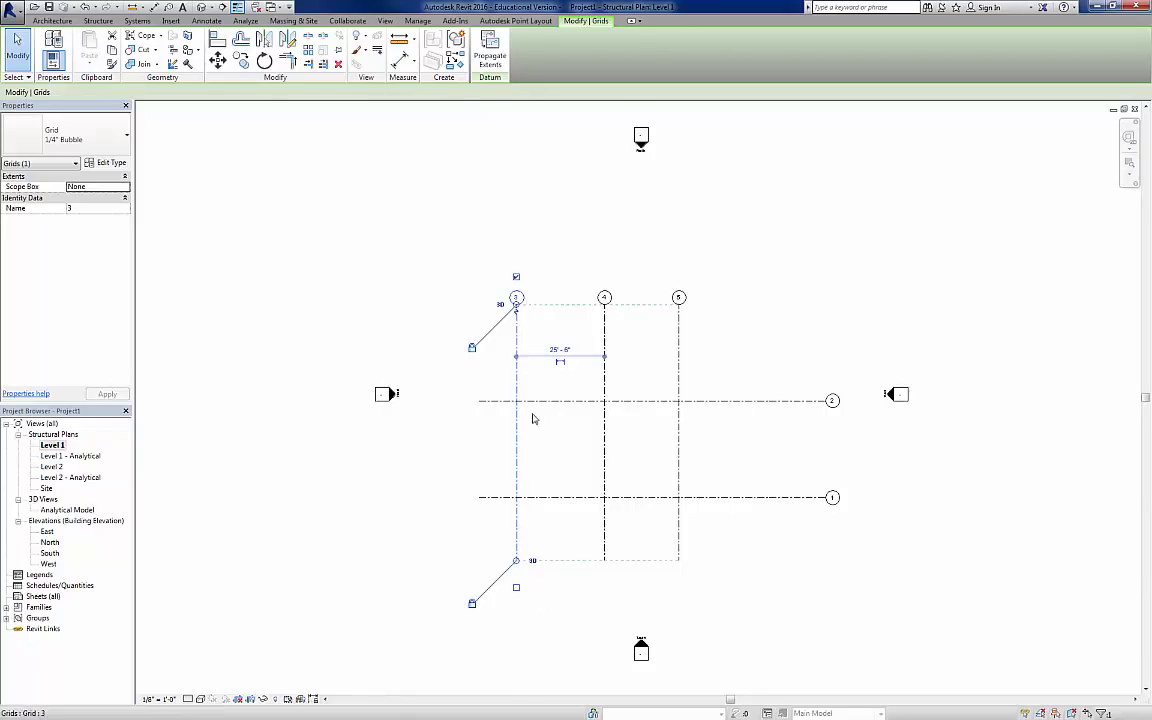
pyautogui.click(746, 594)
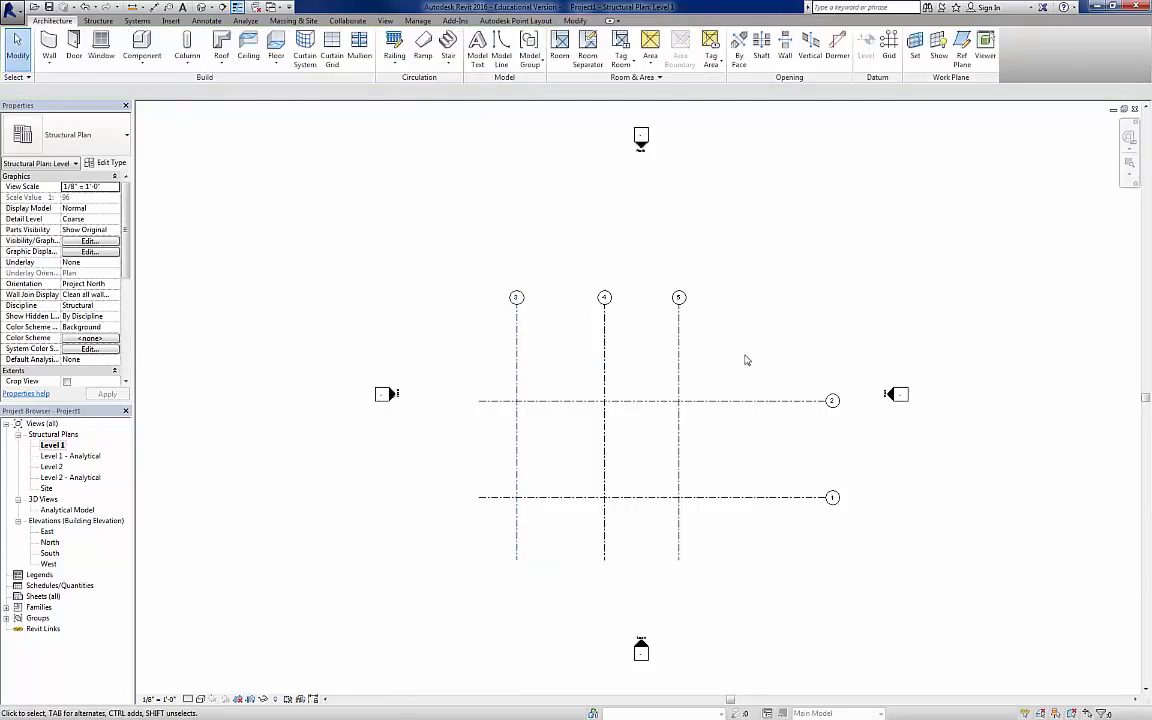
# Step: Respace the grid by moving lines 4 and 5 to about 38' and 34'-6" spacings and lines 2 and 1 upward, about 30' apart
pyautogui.keyDown('ctrl'); pyautogui.moveTo(679, 347); pyautogui.dragTo(764, 349); pyautogui.keyUp('ctrl')
pyautogui.moveTo(605, 340); pyautogui.dragTo(641, 344)
pyautogui.keyDown('ctrl'); pyautogui.moveTo(710, 401); pyautogui.dragTo(712, 336); pyautogui.keyUp('ctrl')
pyautogui.moveTo(718, 497); pyautogui.dragTo(717, 444)
pyautogui.click(970, 522)
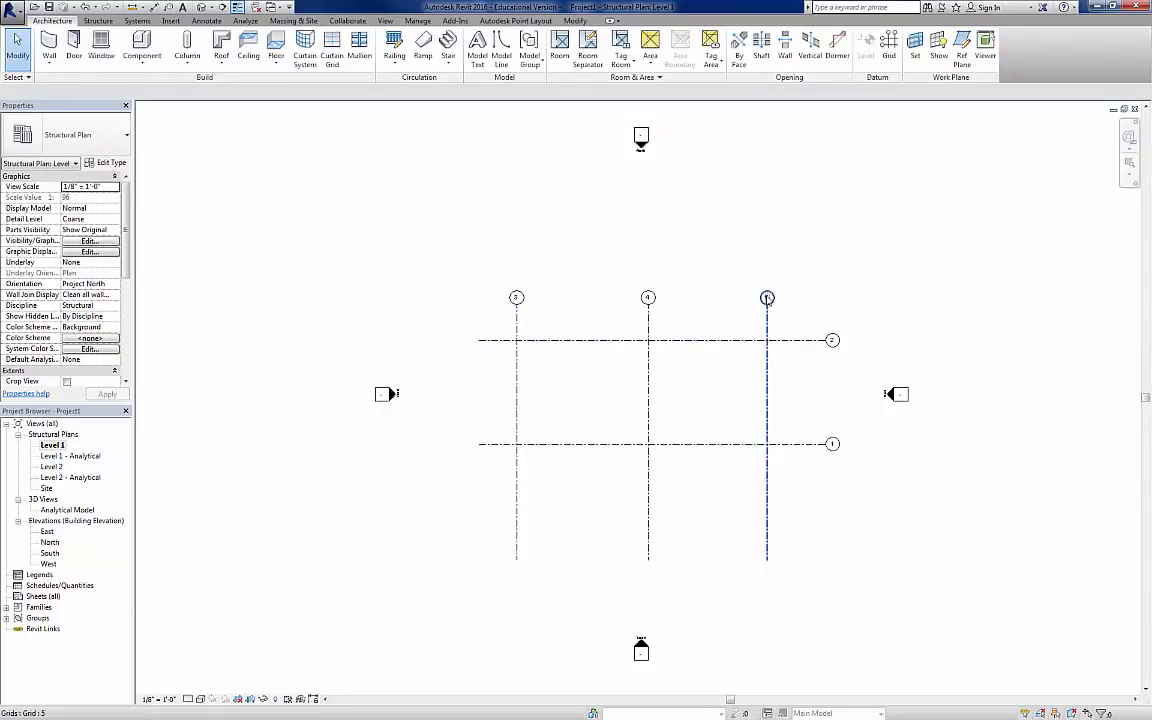
# Step: Rename the three vertical grid lines A, B and C from left to right
pyautogui.click(517, 311)
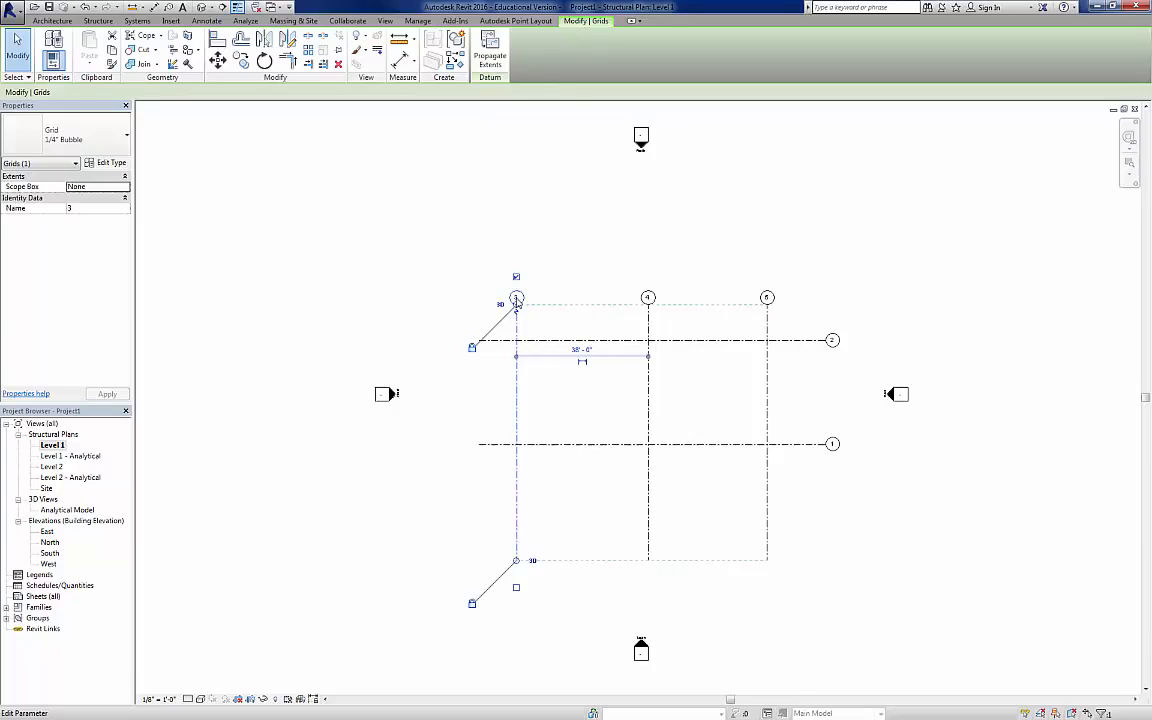
pyautogui.click(79, 208)
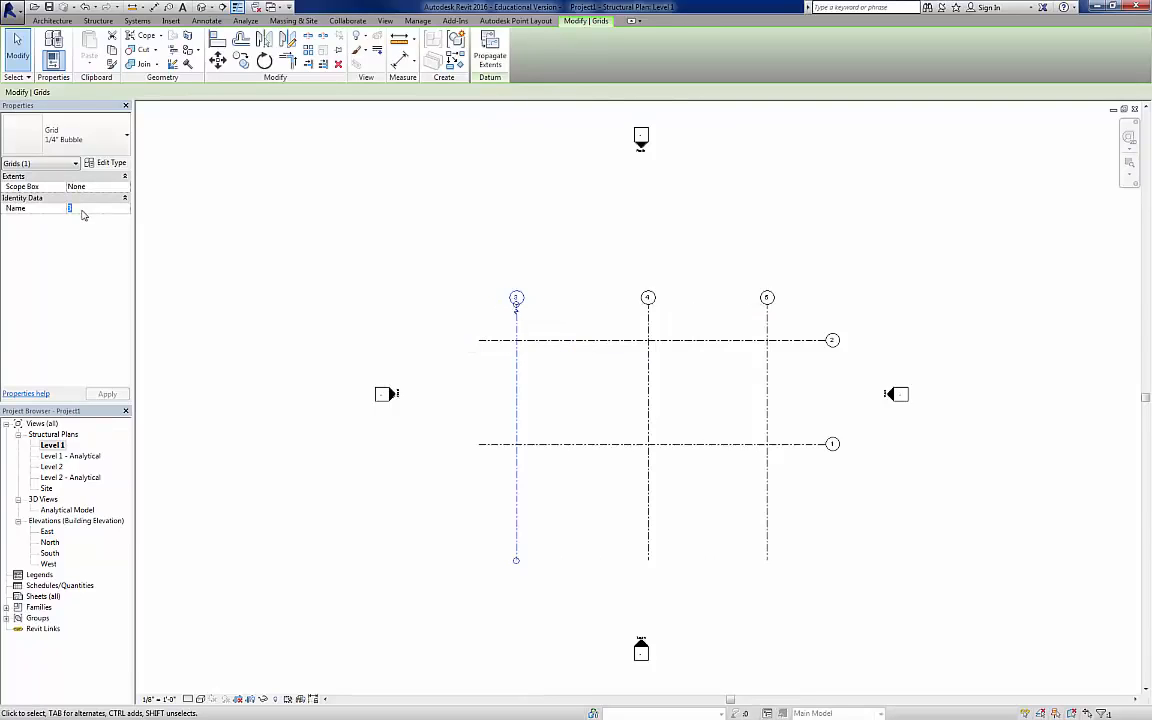
pyautogui.write('A')
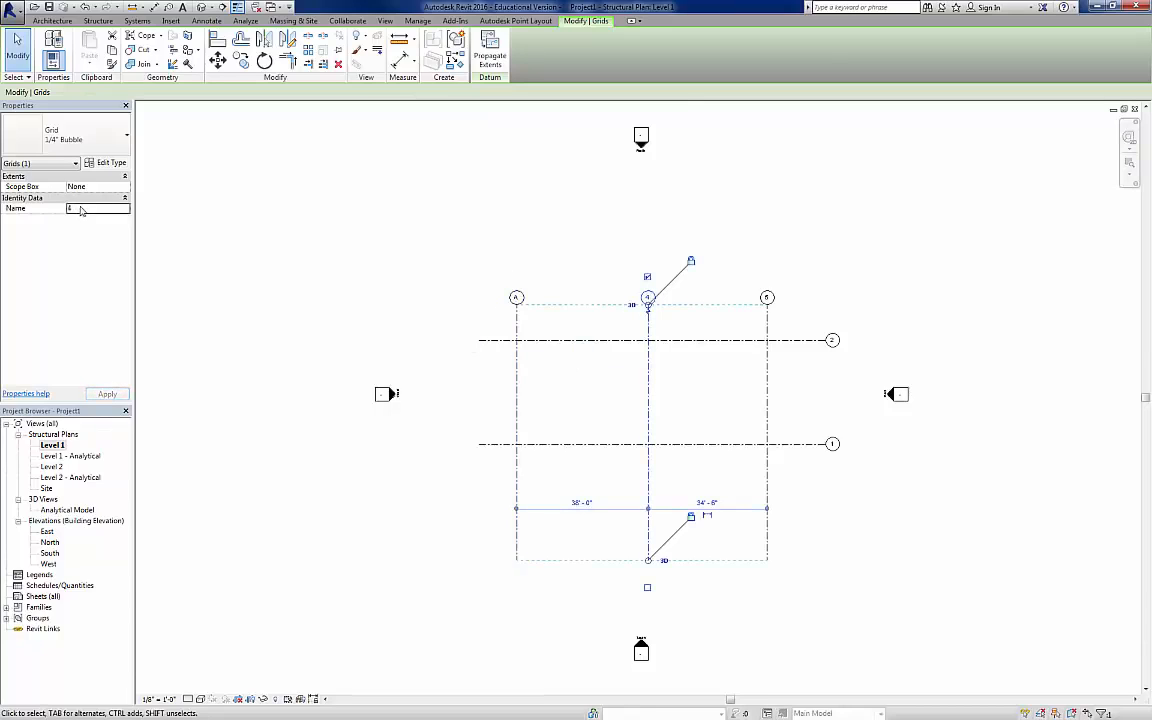
pyautogui.click(75, 208)
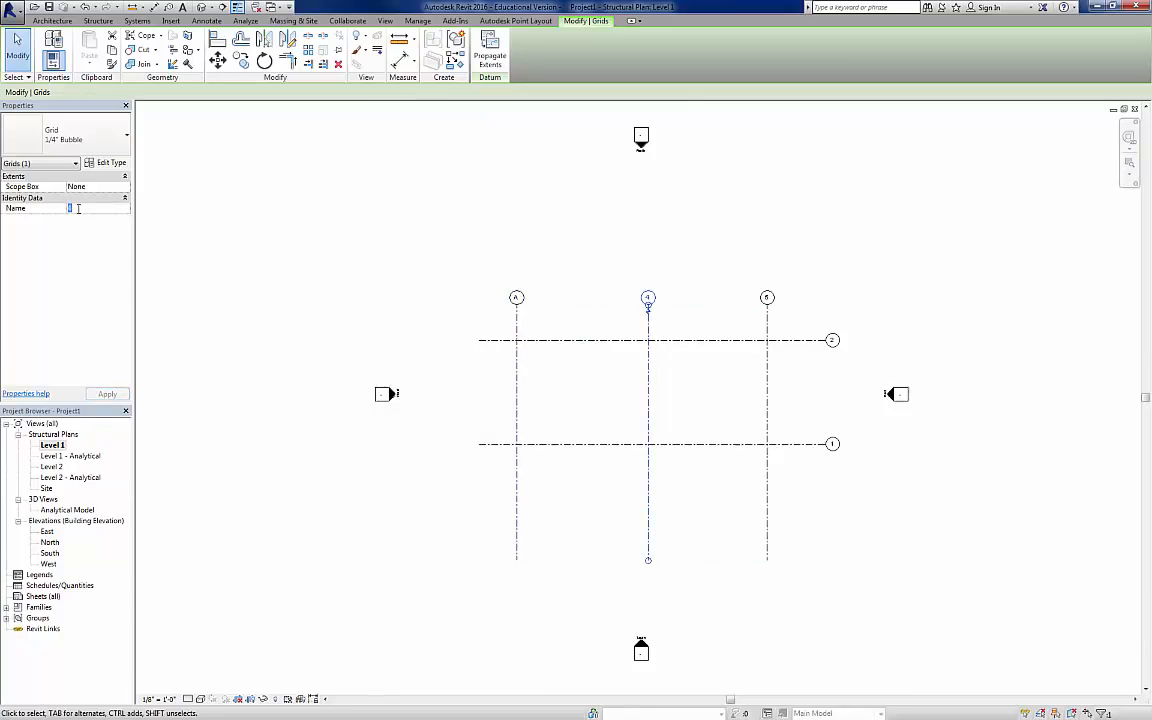
pyautogui.write('B')
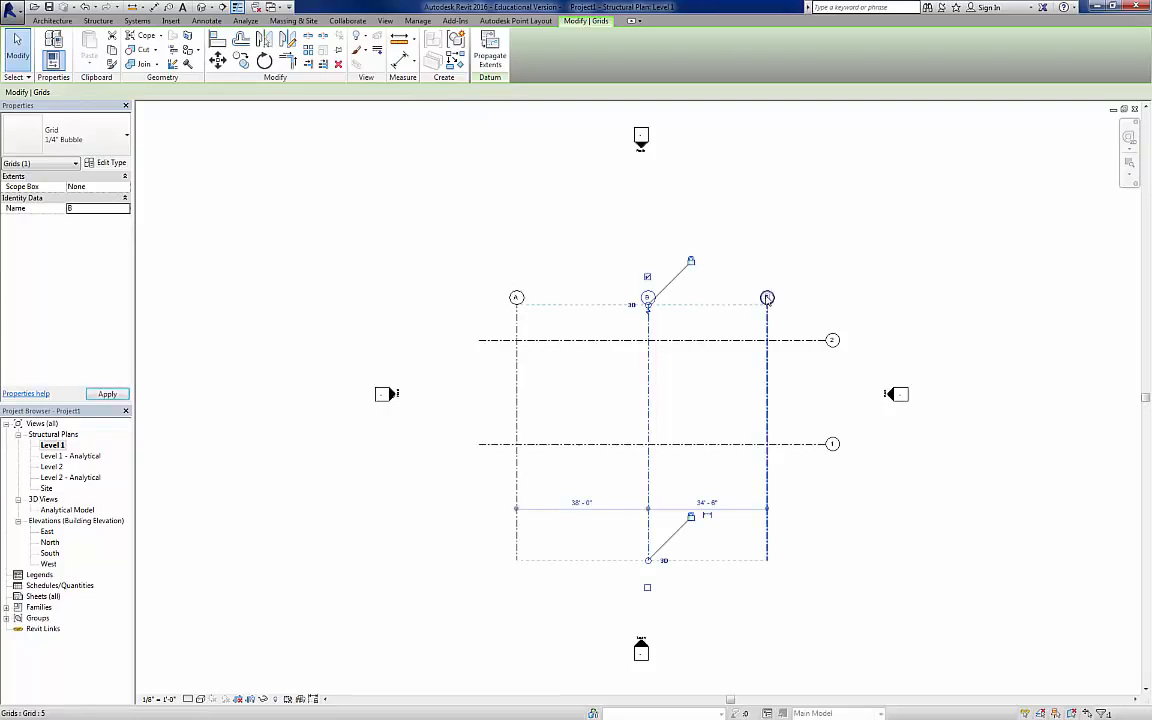
pyautogui.click(767, 298)
pyautogui.click(92, 208)
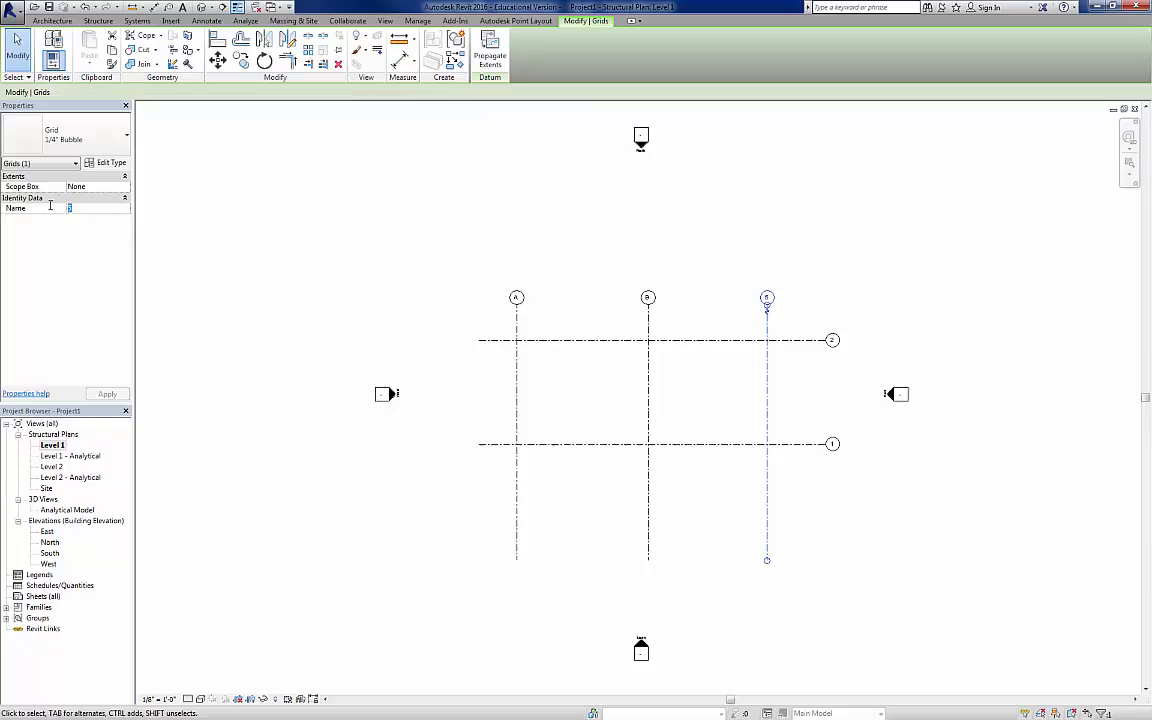
pyautogui.write('C')
pyautogui.press('Return')
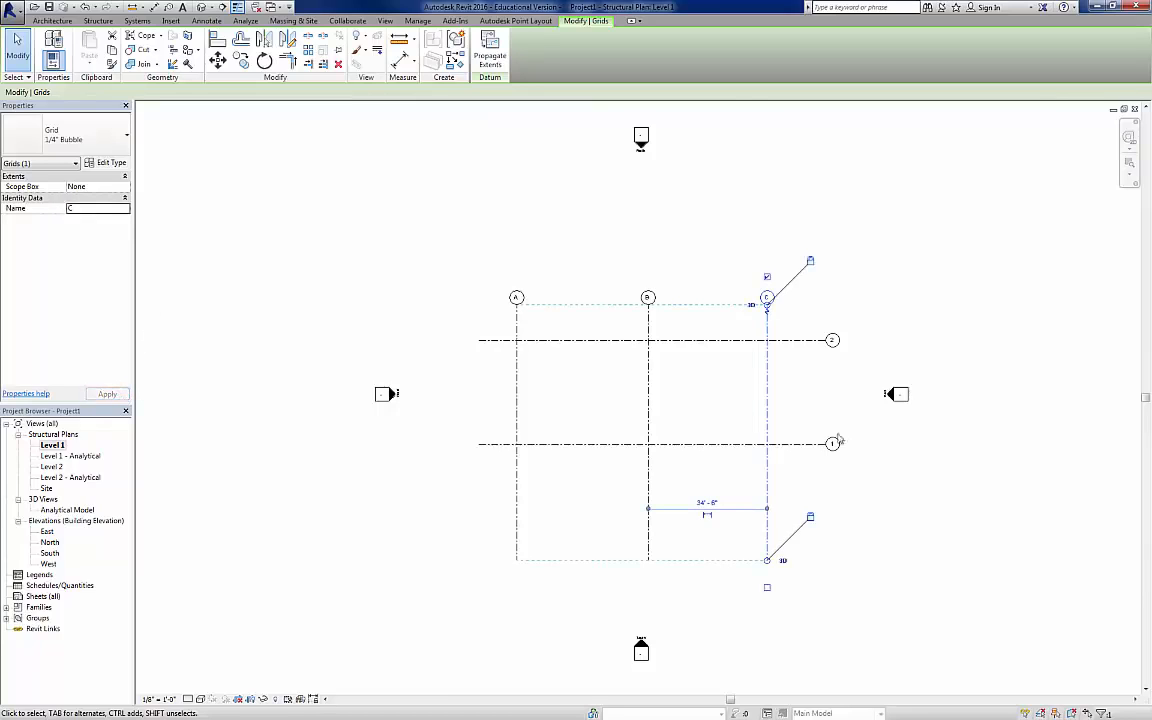
pyautogui.click(848, 505)
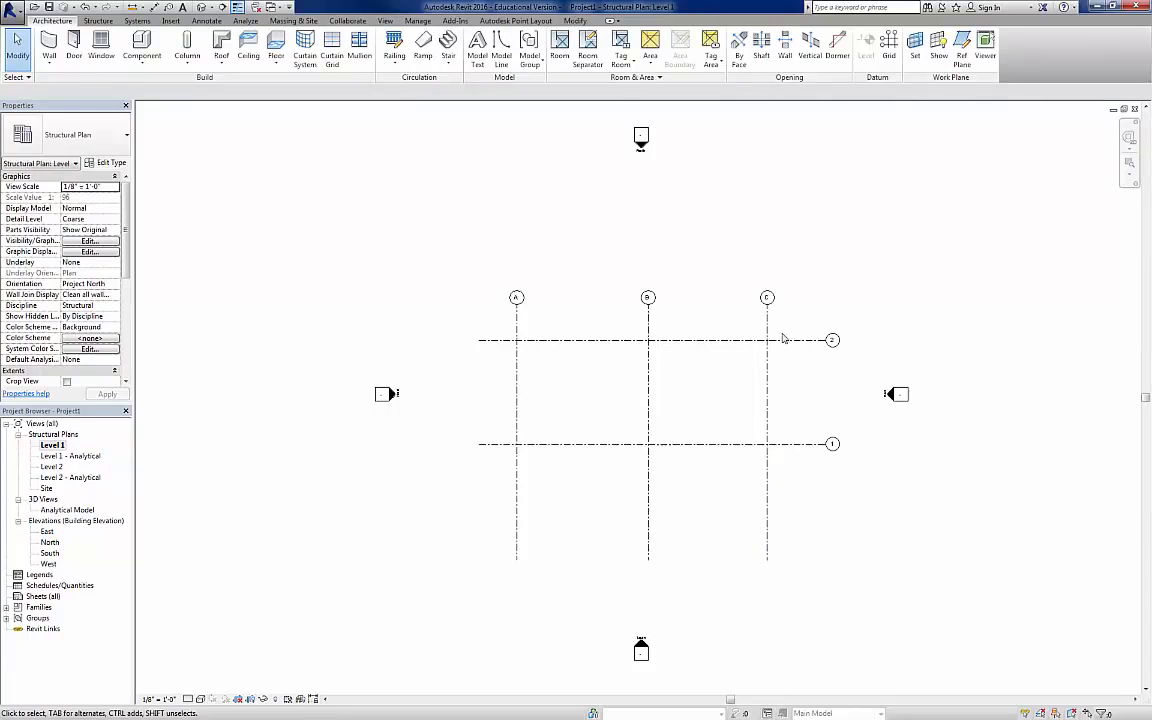
# Step: Set the spacing between horizontal grid lines 1 and 2 to 35' by moving line 1
pyautogui.click(796, 453)
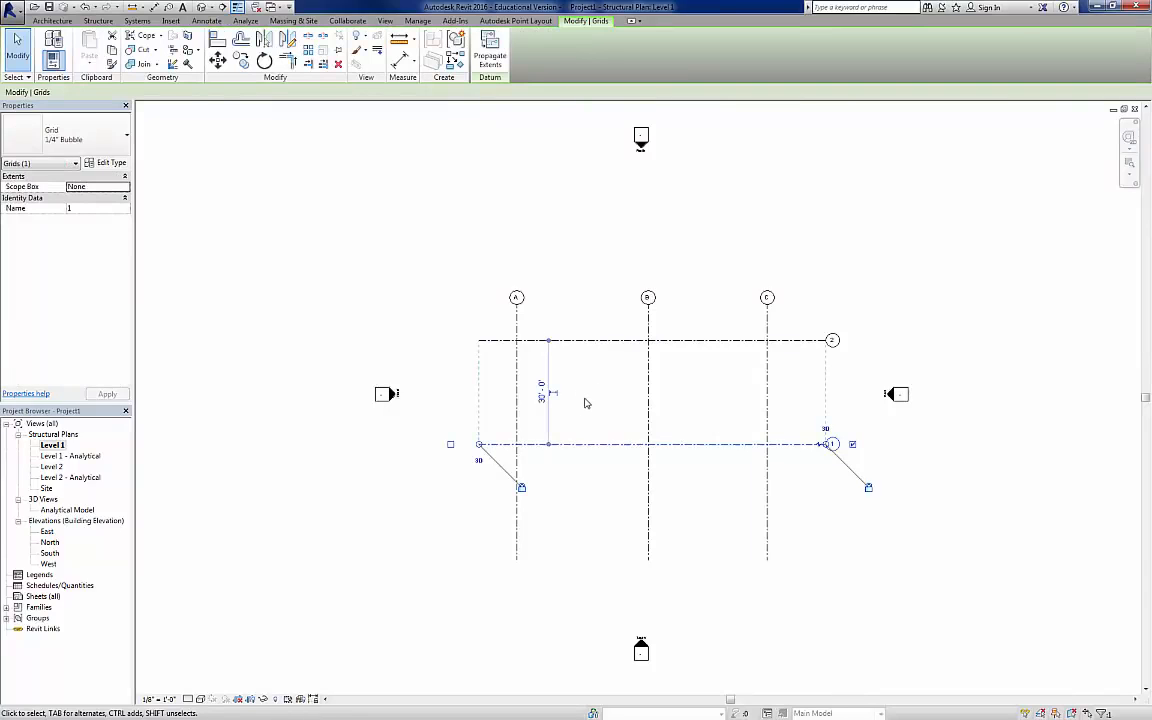
pyautogui.click(542, 392)
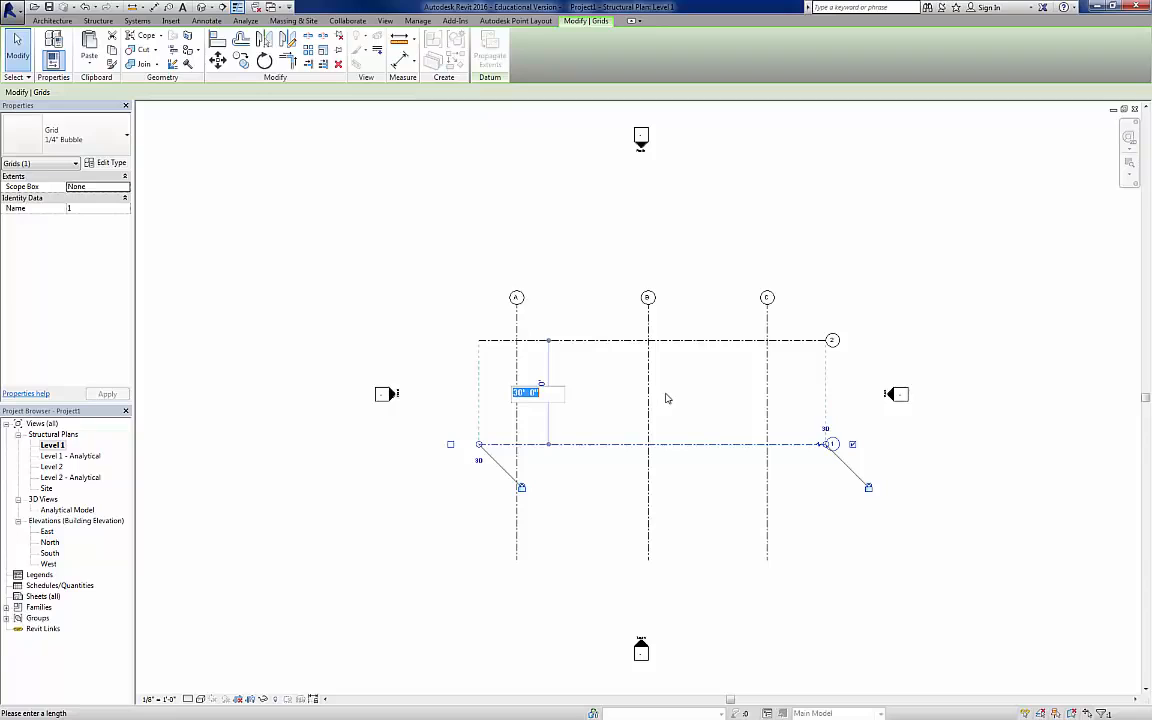
pyautogui.write('35')
pyautogui.press('Return')
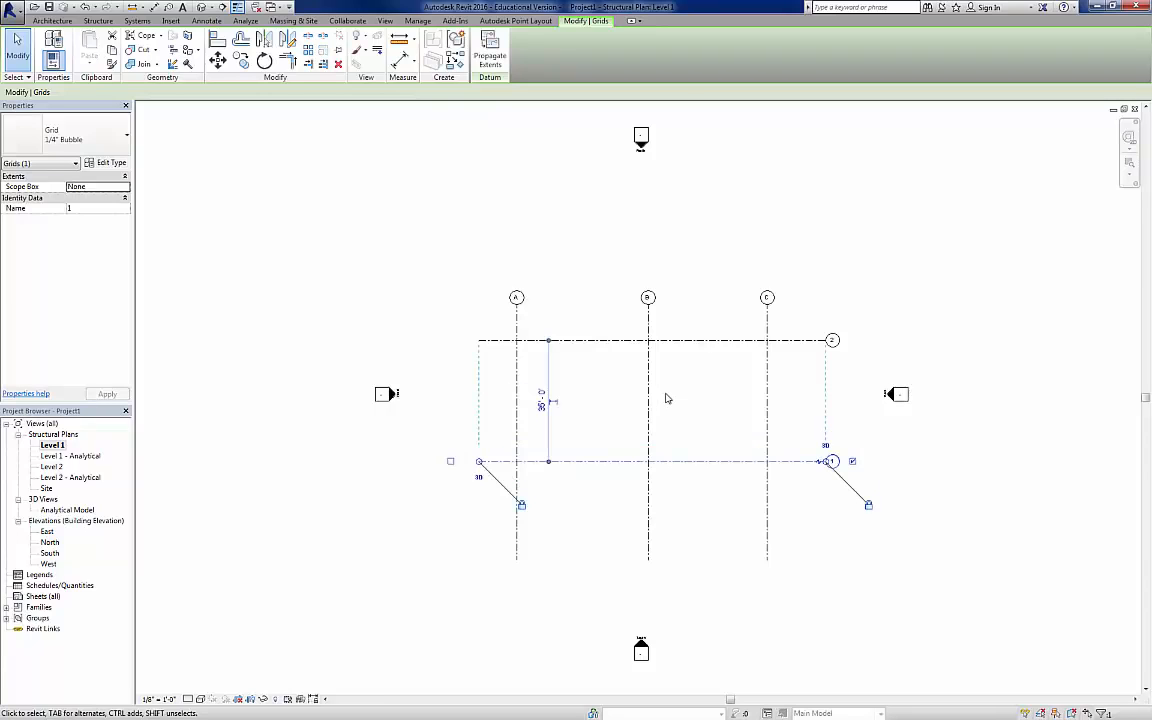
# Step: Set the spacing between horizontal grid lines 1 and 2 to 30'
pyautogui.click(543, 403)
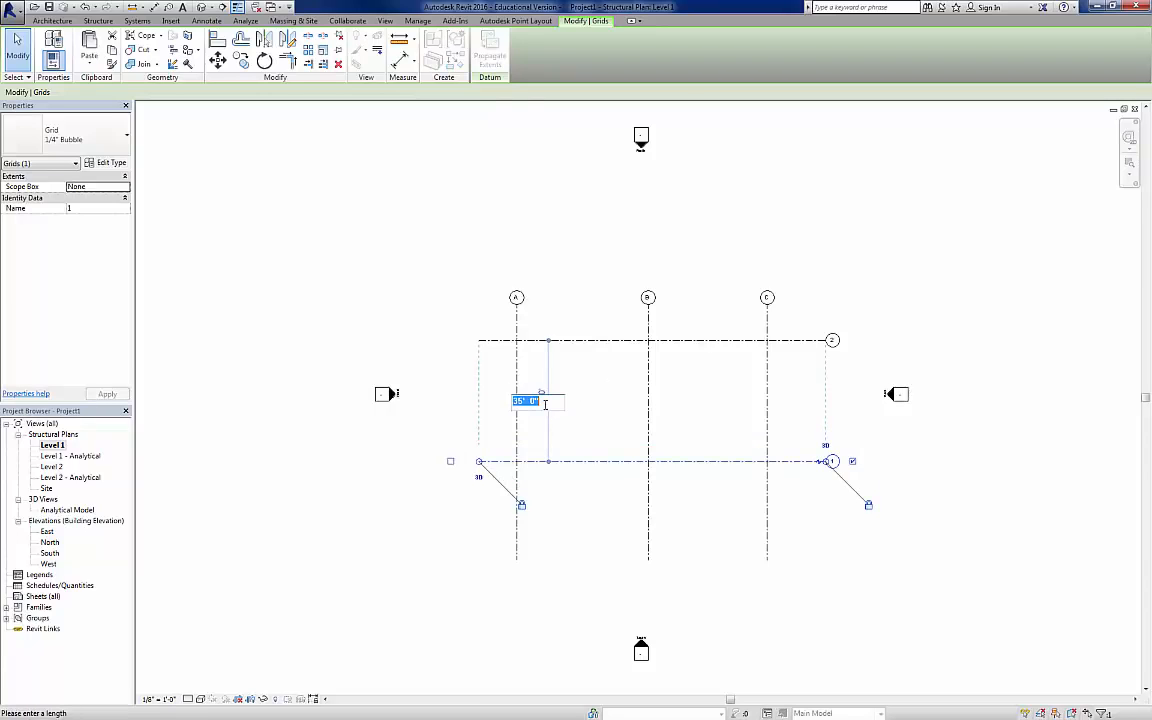
pyautogui.write('30')
pyautogui.press('Return')
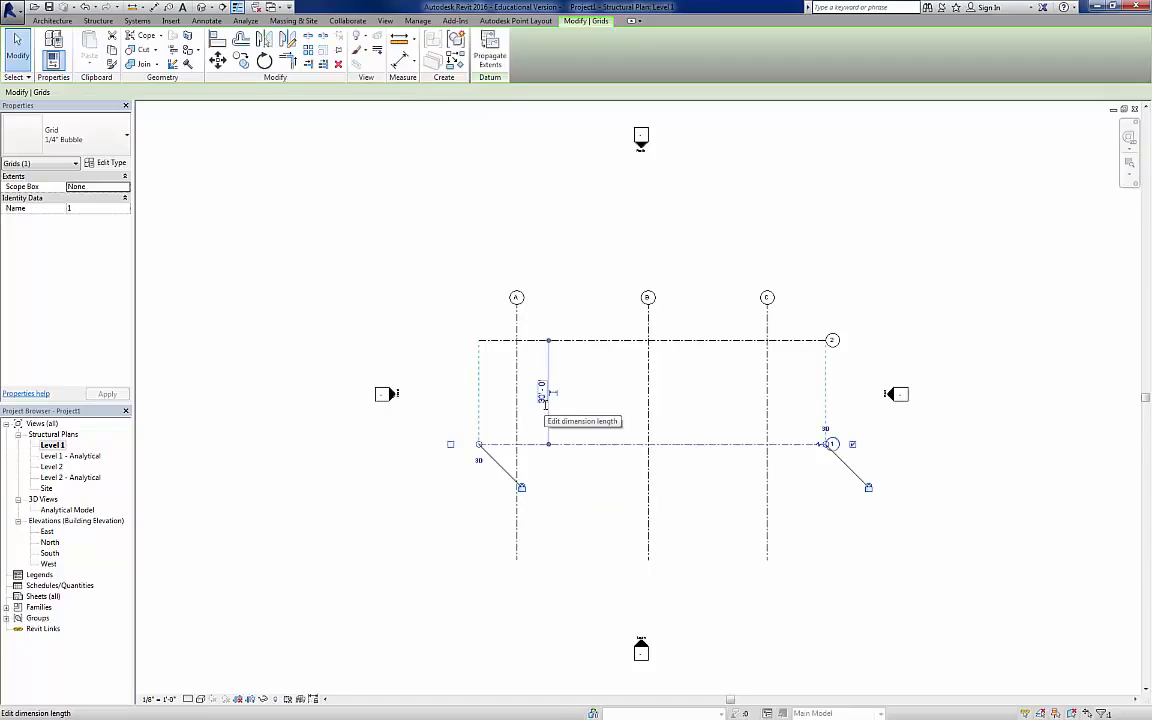
pyautogui.click(718, 395)
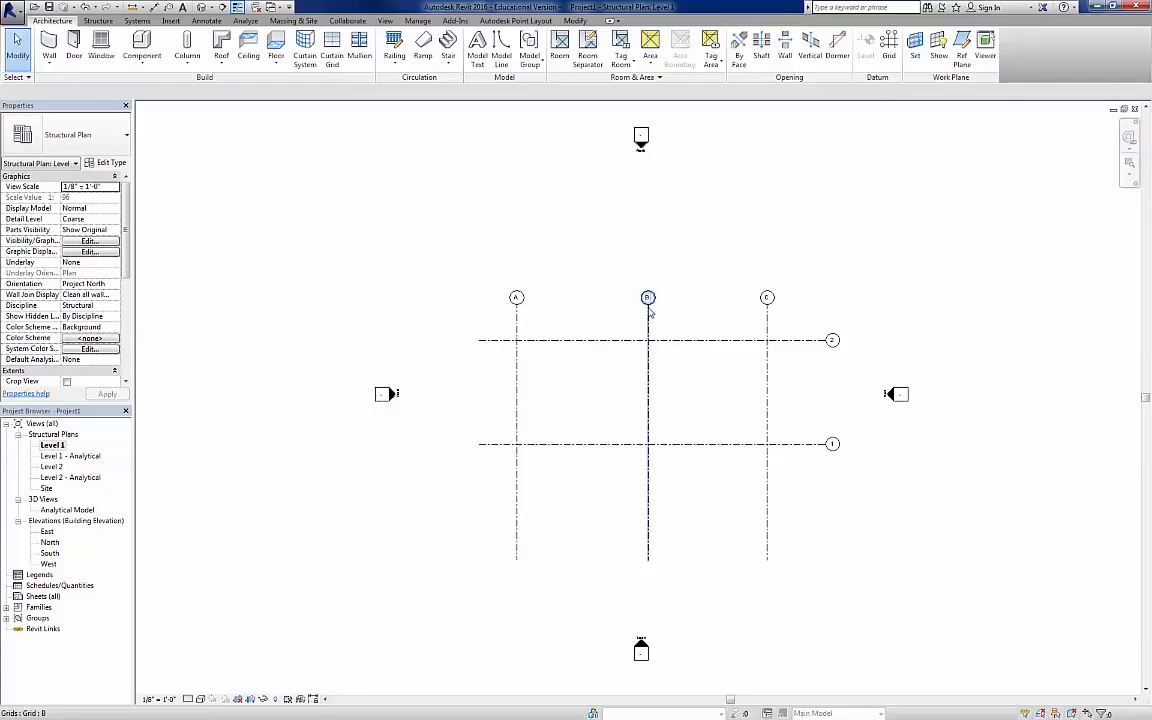
# Step: Set both vertical grid spacings, A to B and B to C, to 28' by moving lines A and C
pyautogui.click(518, 319)
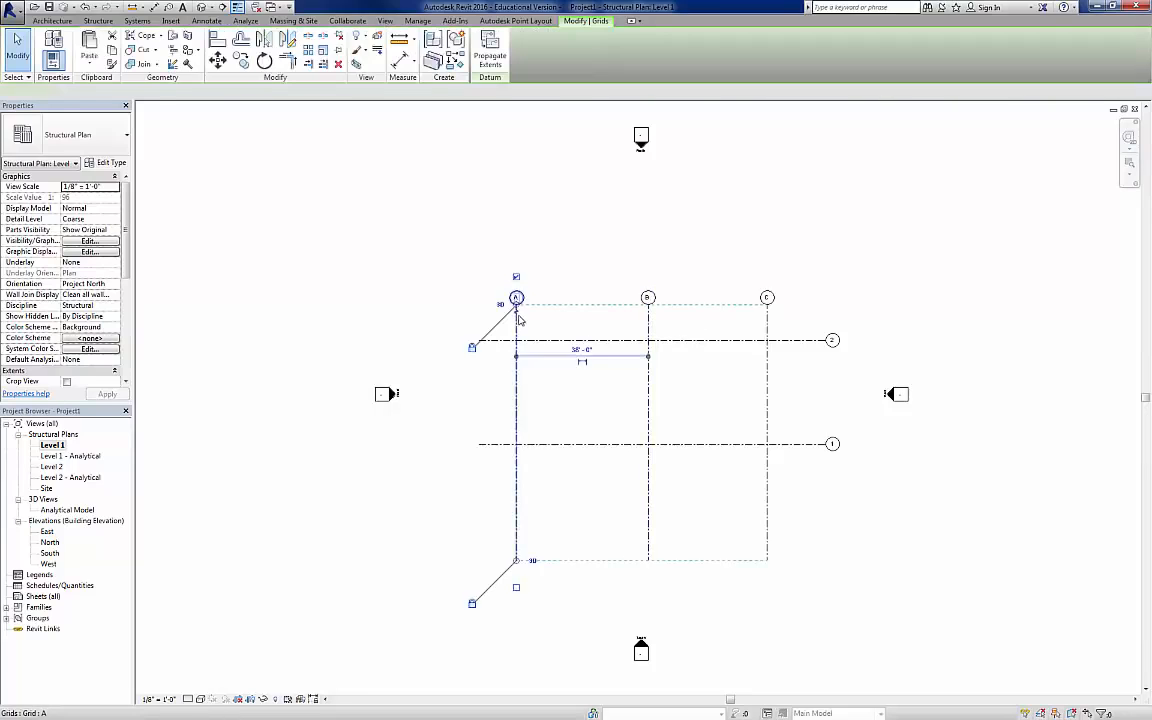
pyautogui.click(577, 348)
pyautogui.write('28')
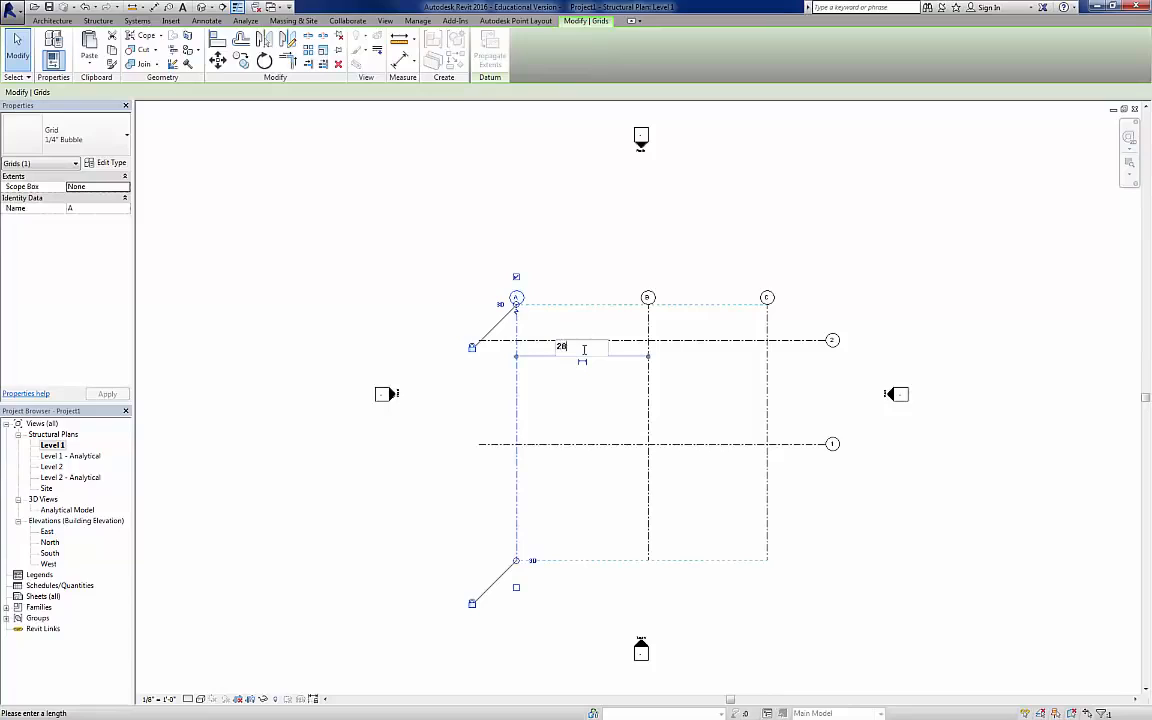
pyautogui.press('Return')
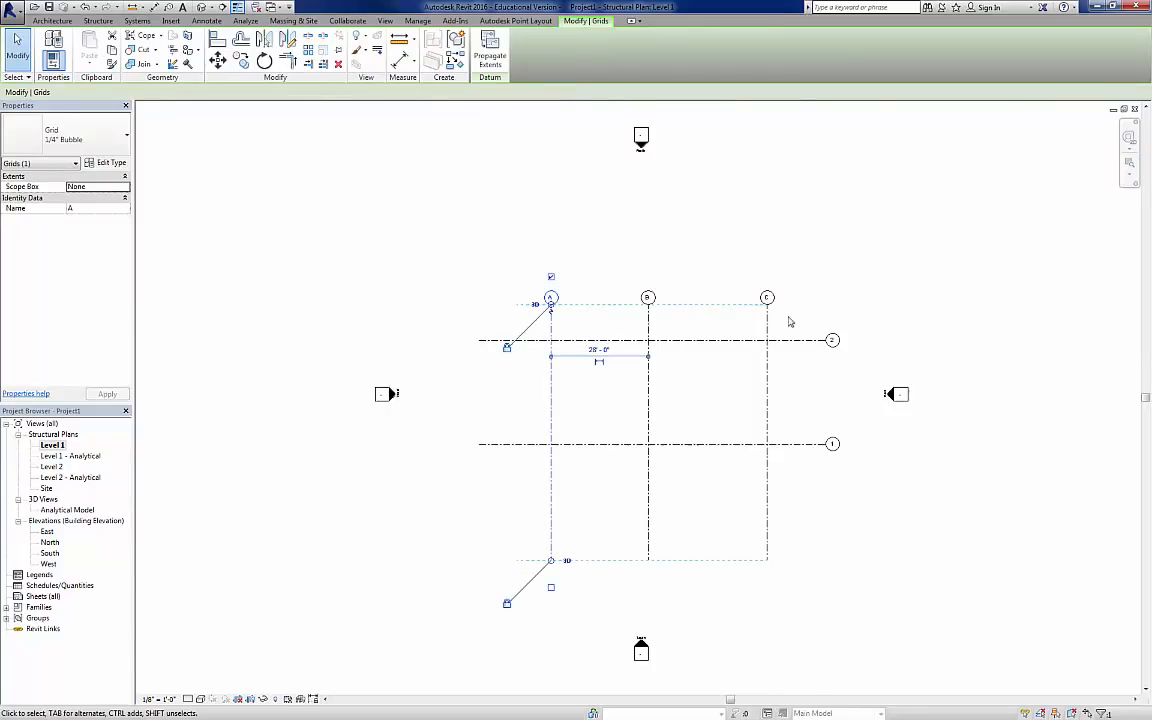
pyautogui.click(767, 368)
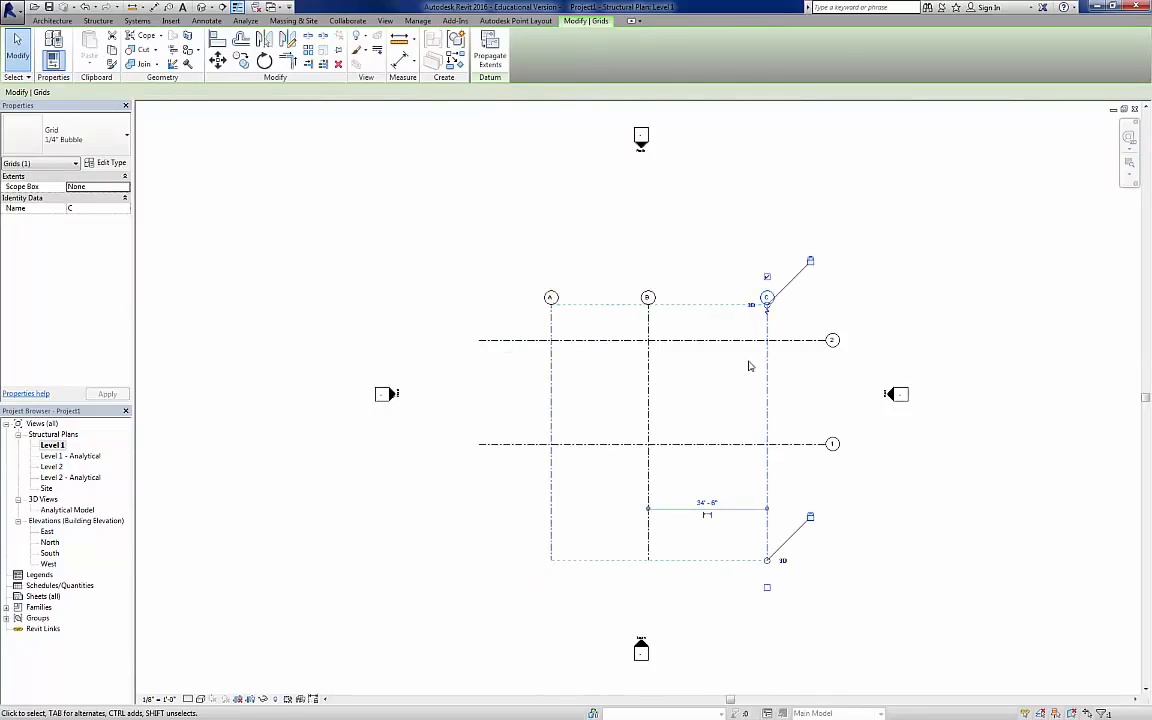
pyautogui.click(707, 503)
pyautogui.write('28')
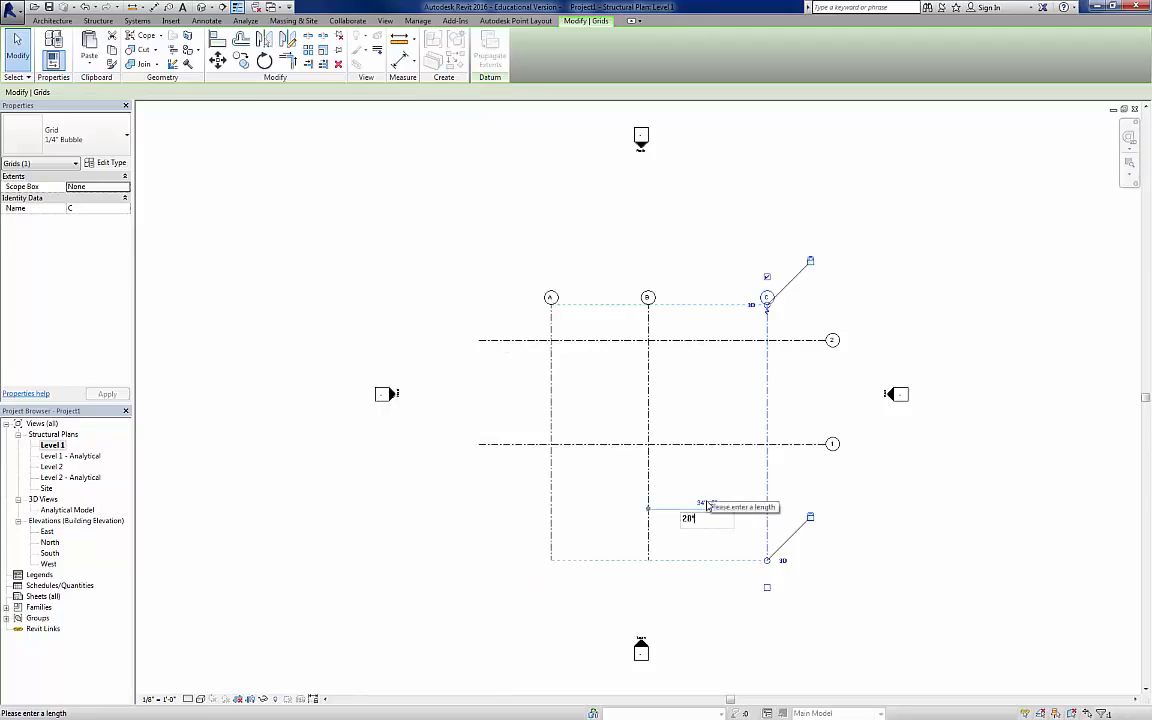
pyautogui.press('Return')
pyautogui.click(826, 477)
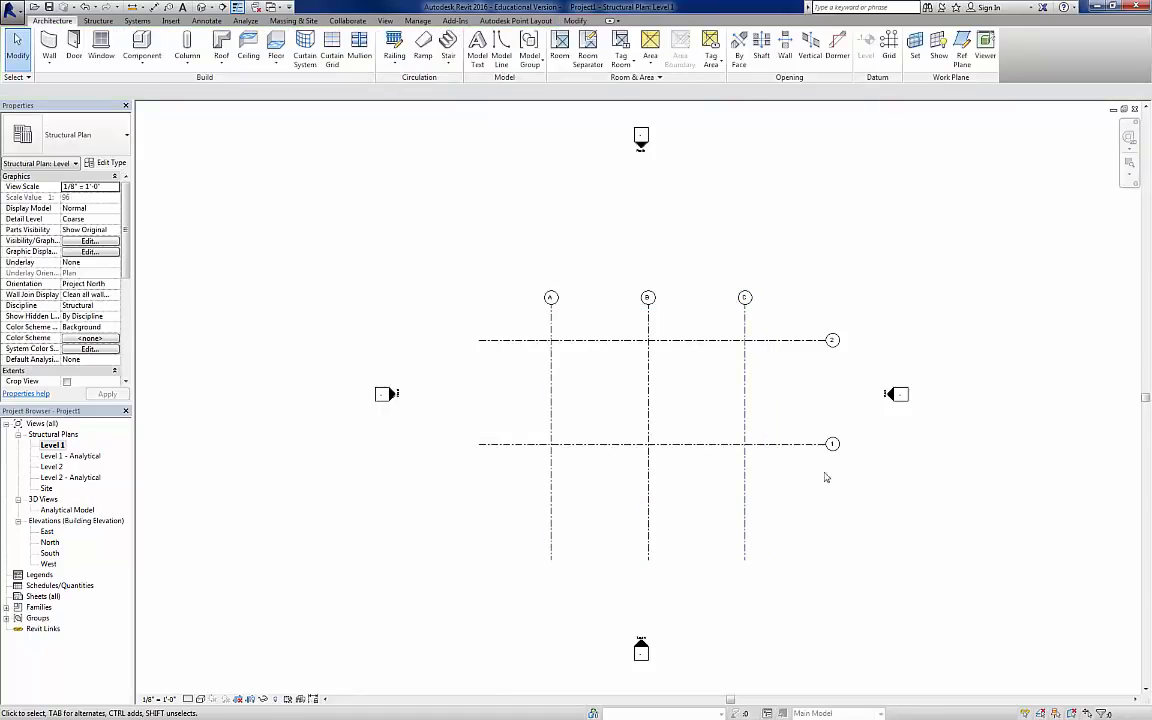
# Step: Shorten the lower ends of the vertical grid lines and both ends of the horizontal ones to just beyond the grid
pyautogui.click(746, 509)
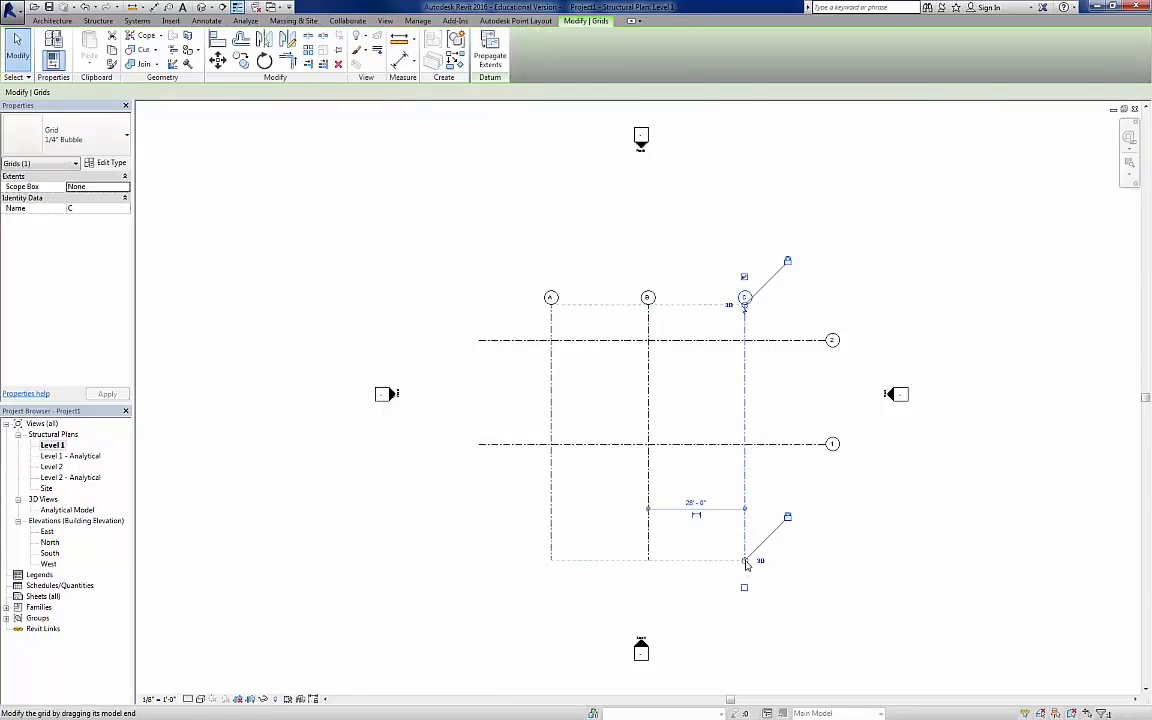
pyautogui.moveTo(745, 516); pyautogui.dragTo(752, 477)
pyautogui.click(506, 340)
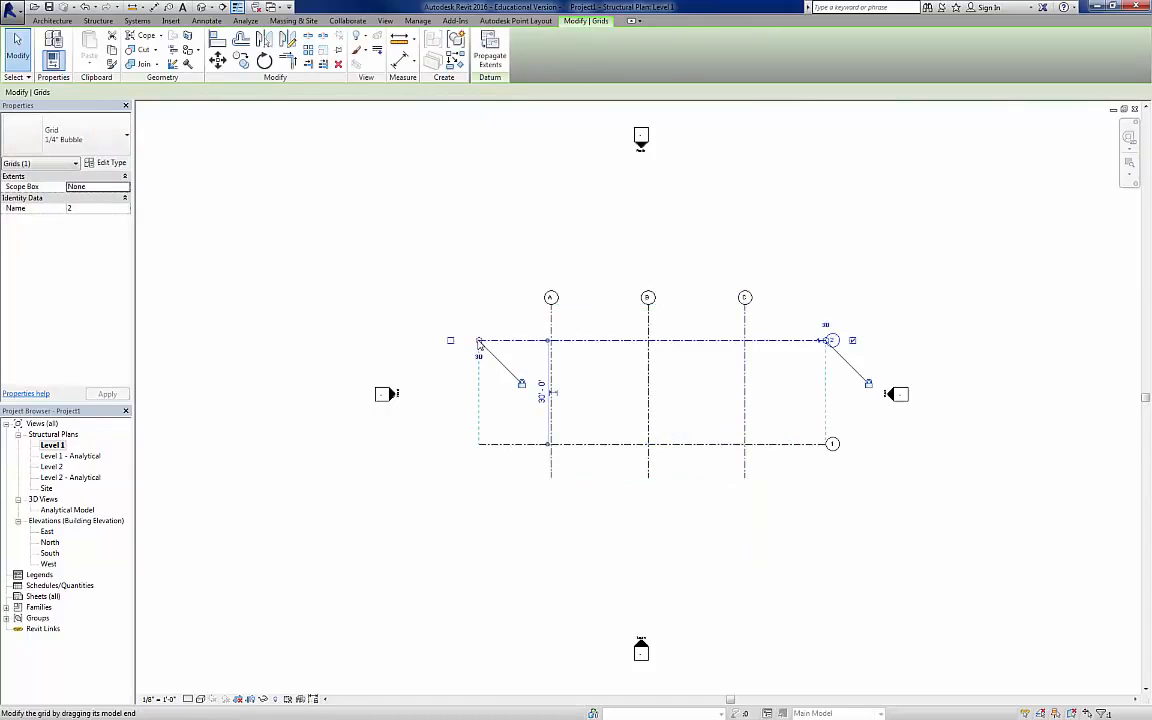
pyautogui.moveTo(480, 341); pyautogui.dragTo(518, 341)
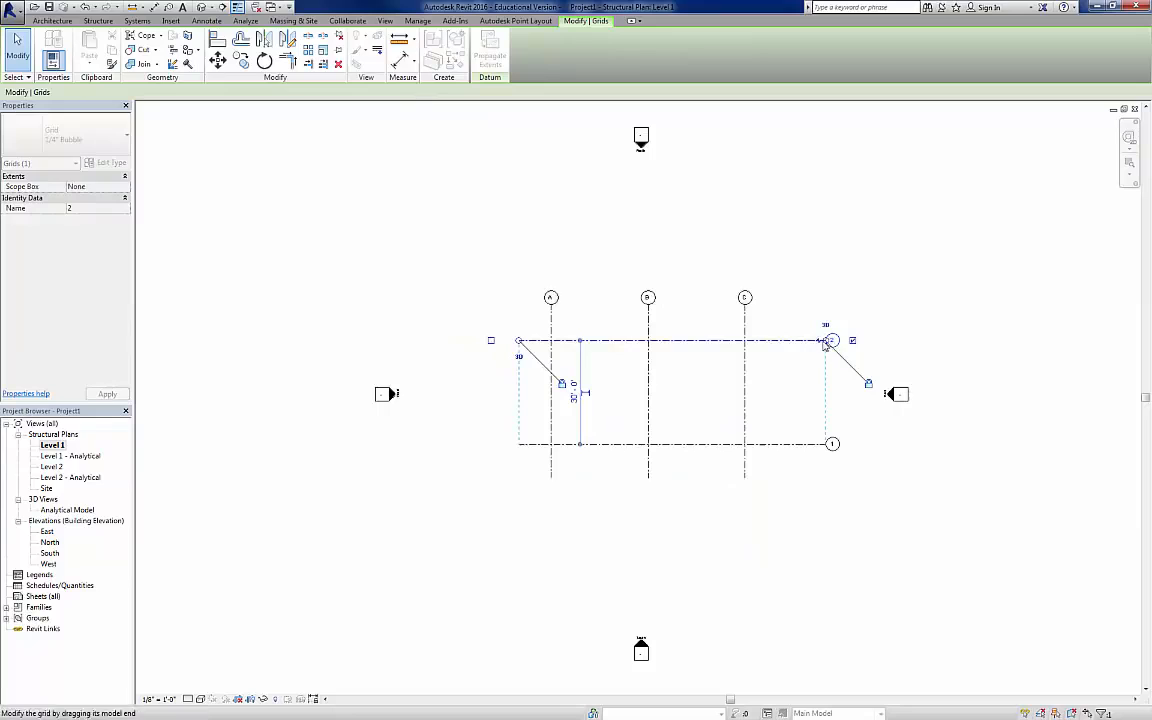
pyautogui.moveTo(829, 341); pyautogui.dragTo(798, 341)
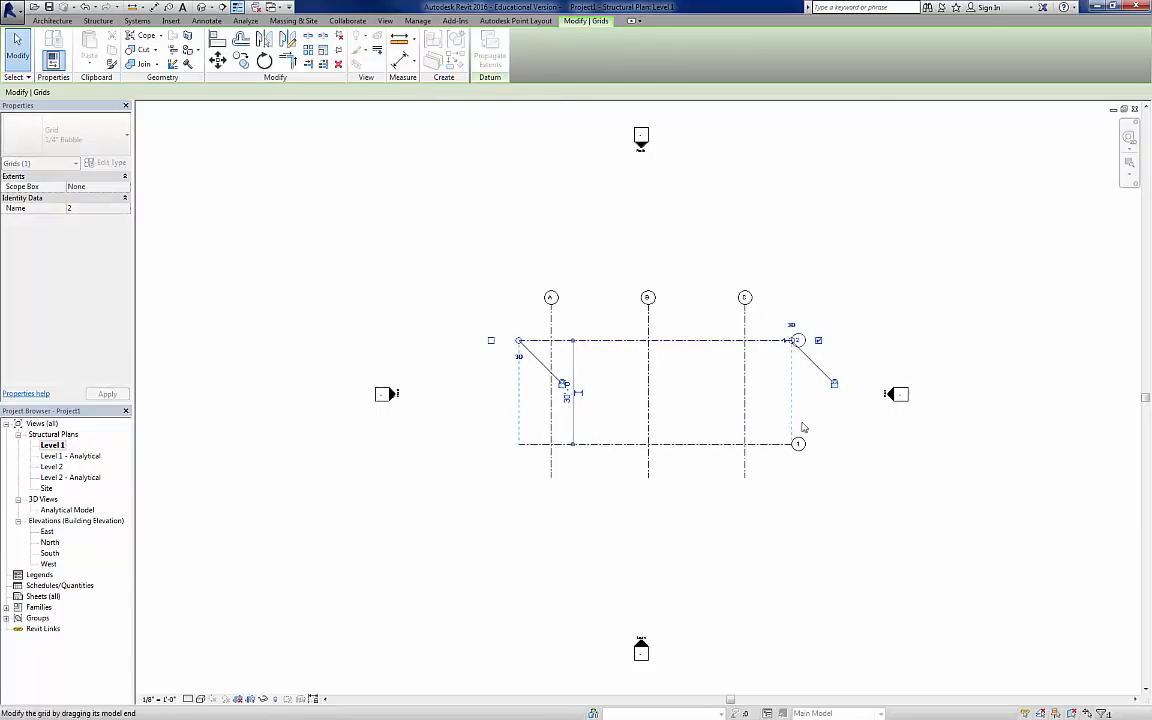
pyautogui.click(815, 551)
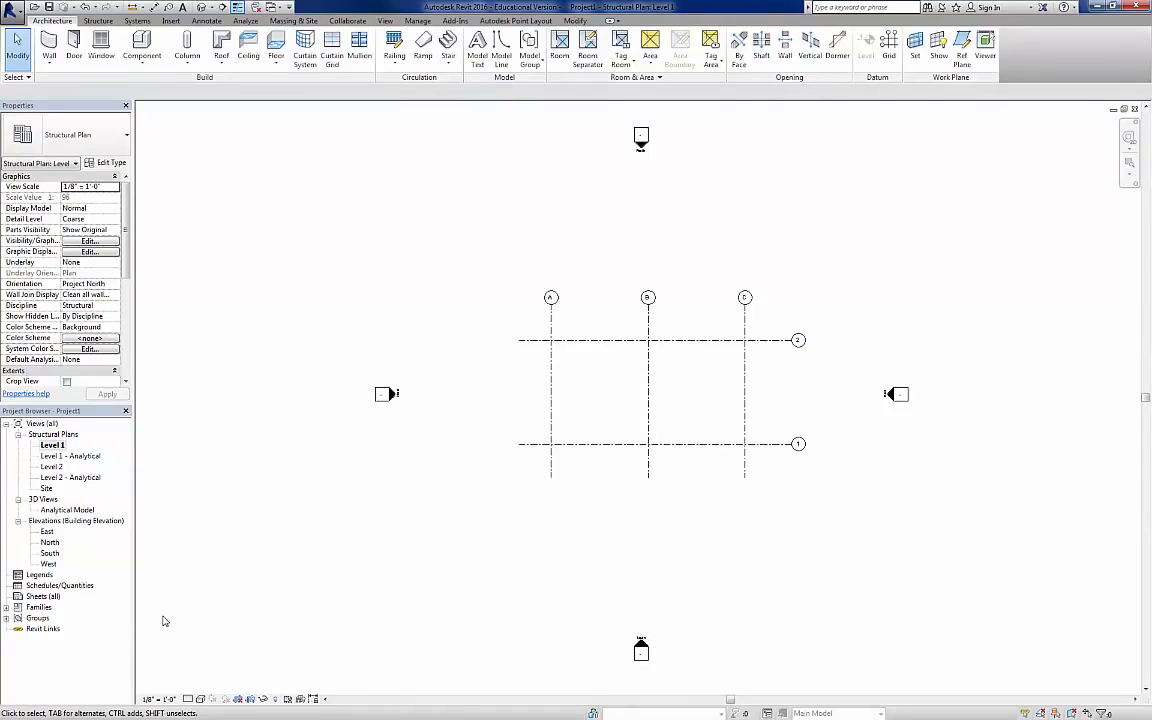
# Step: In the South elevation, shorten both ends of the level lines to just beyond grid lines A and C
pyautogui.doubleClick(50, 553)
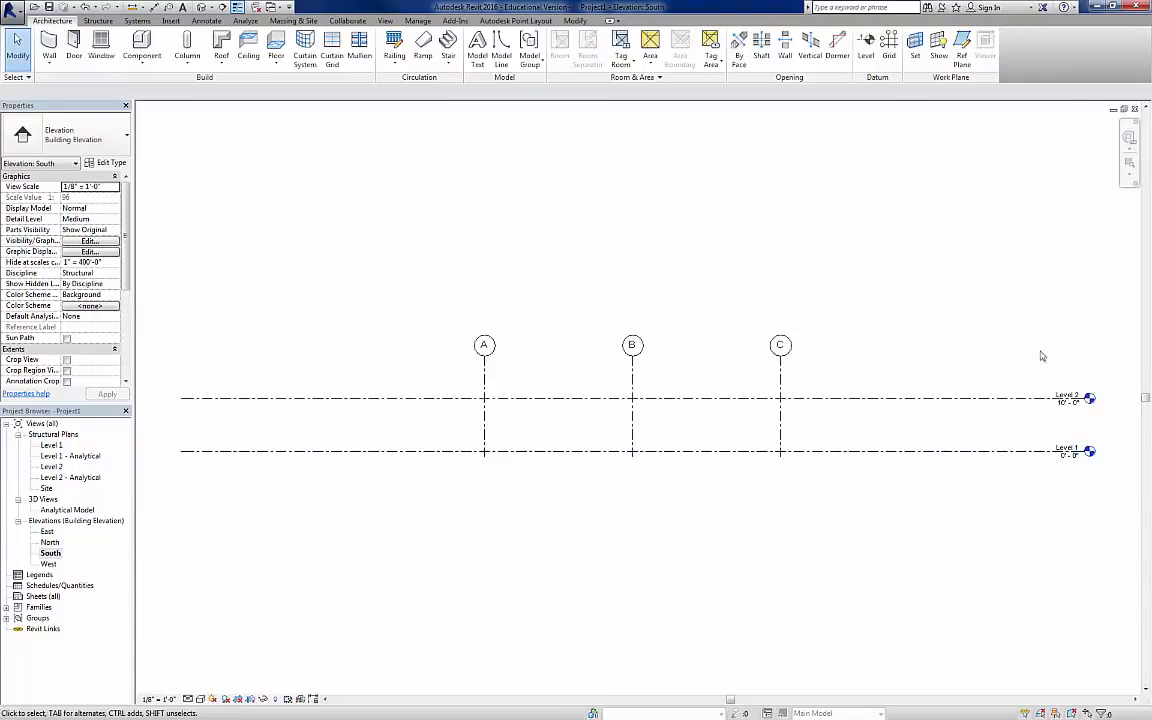
pyautogui.click(240, 402)
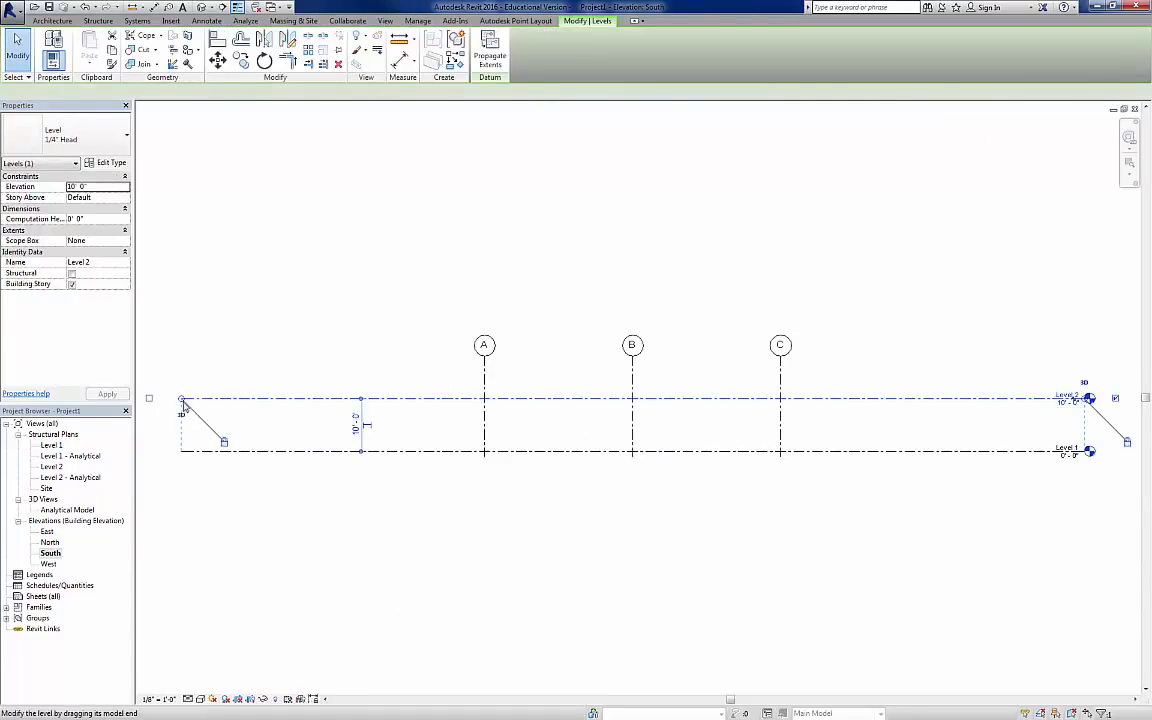
pyautogui.moveTo(181, 399); pyautogui.dragTo(428, 403)
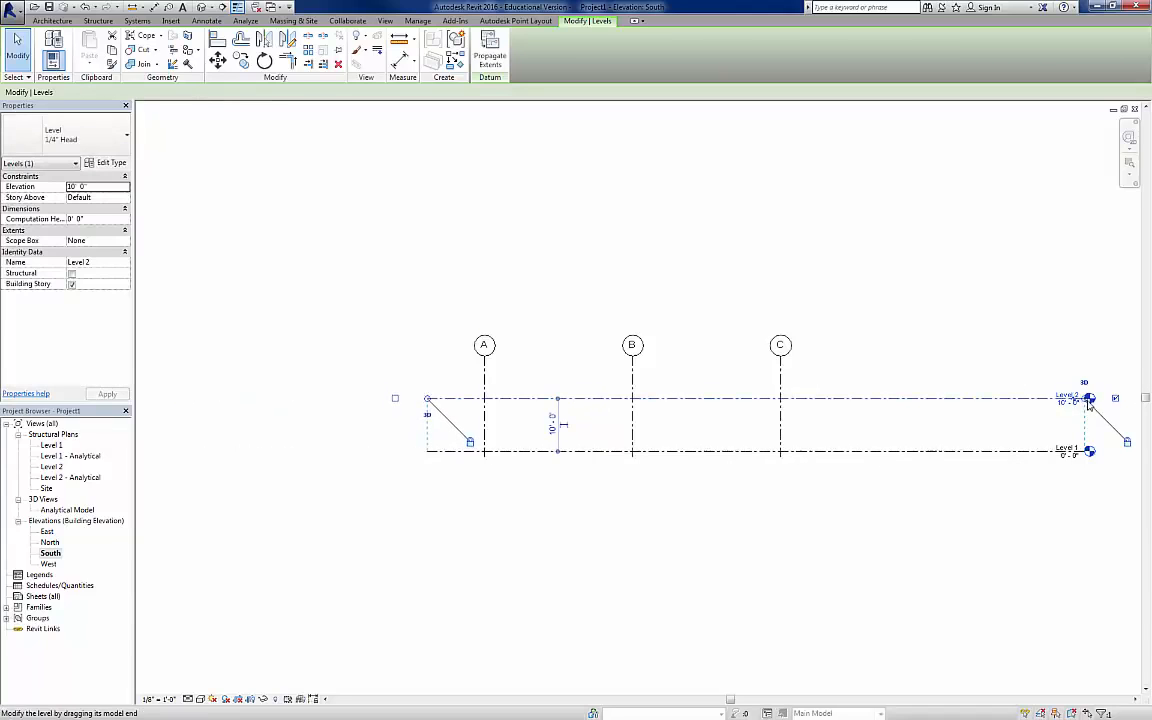
pyautogui.moveTo(1087, 400); pyautogui.dragTo(865, 404)
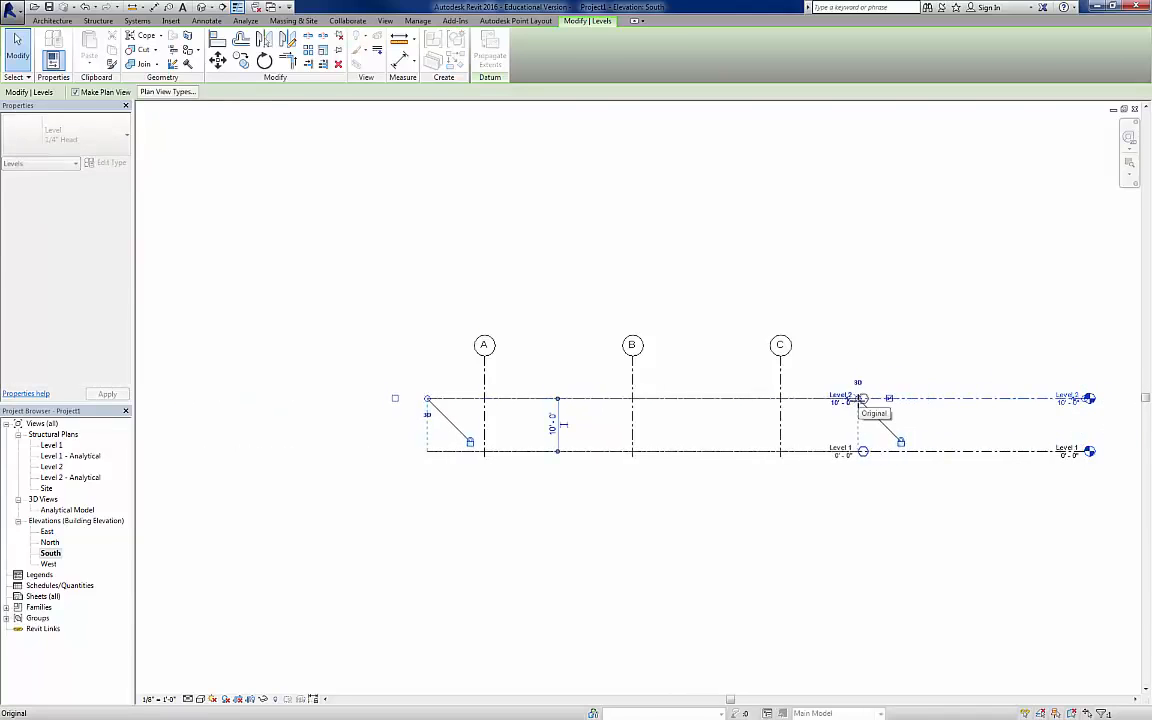
pyautogui.click(890, 347)
# Step: Rename Level 1 as Top of Slab and rename its corresponding views too
pyautogui.scroll(1, 657, 447)
pyautogui.scroll(2, 657, 447)
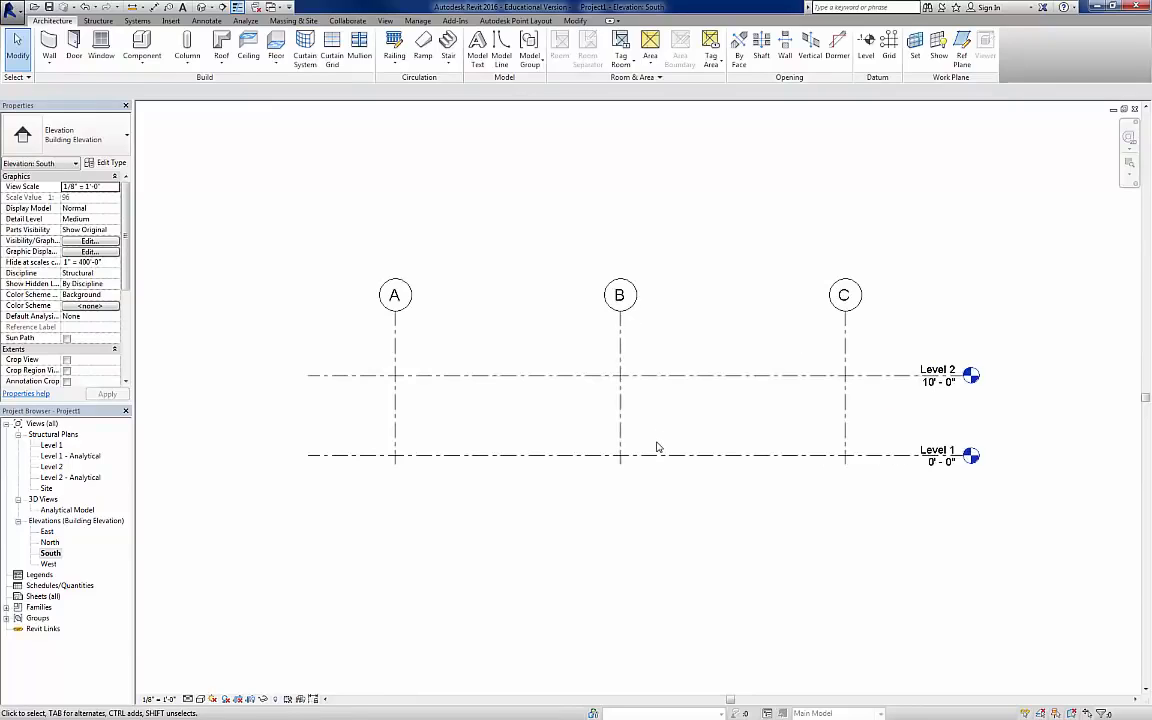
pyautogui.moveTo(657, 447); pyautogui.dragTo(656, 533, button='middle')
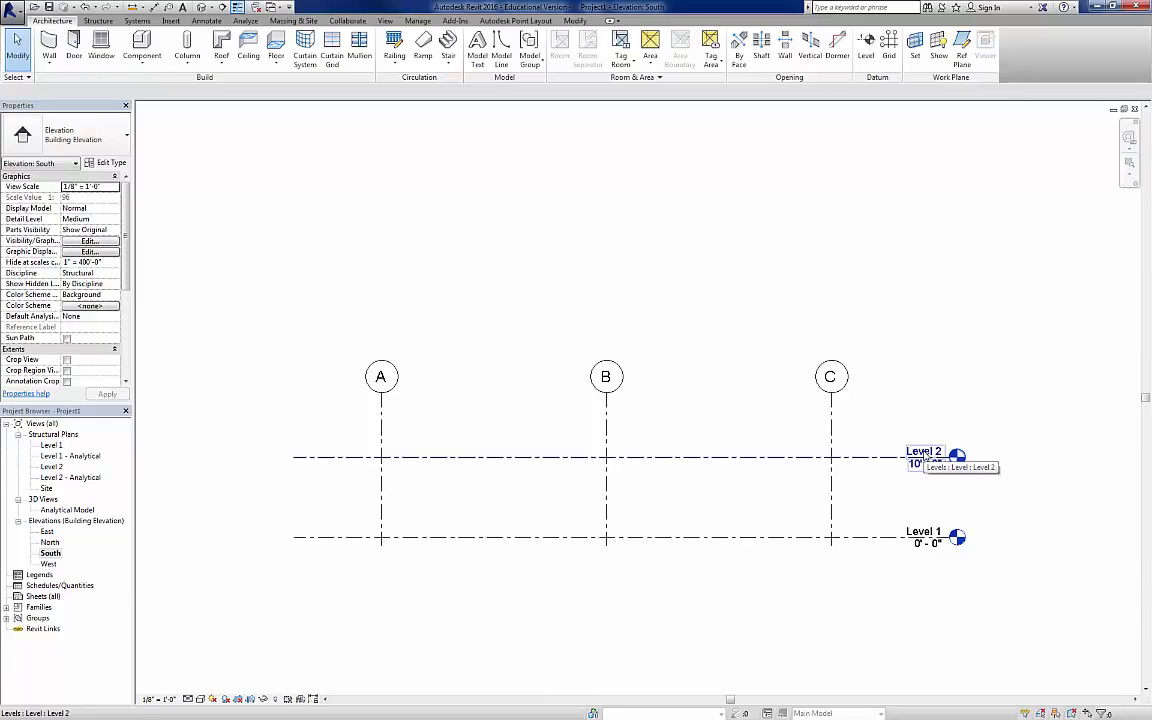
pyautogui.click(930, 536)
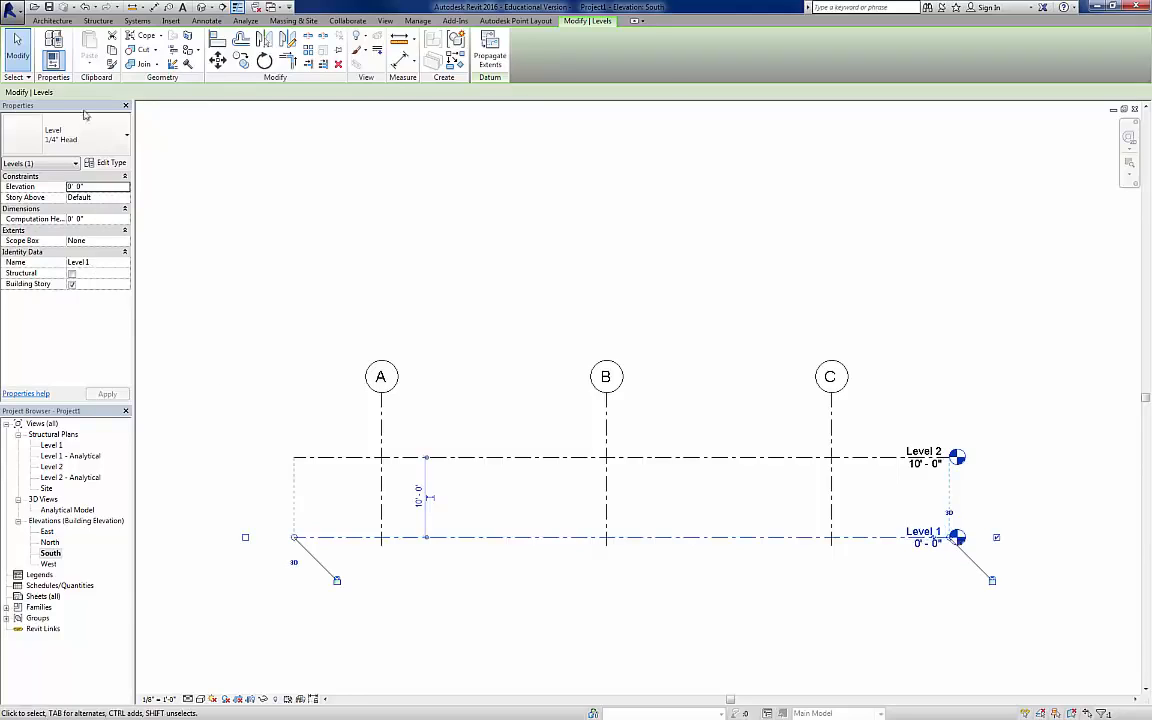
pyautogui.click(920, 531)
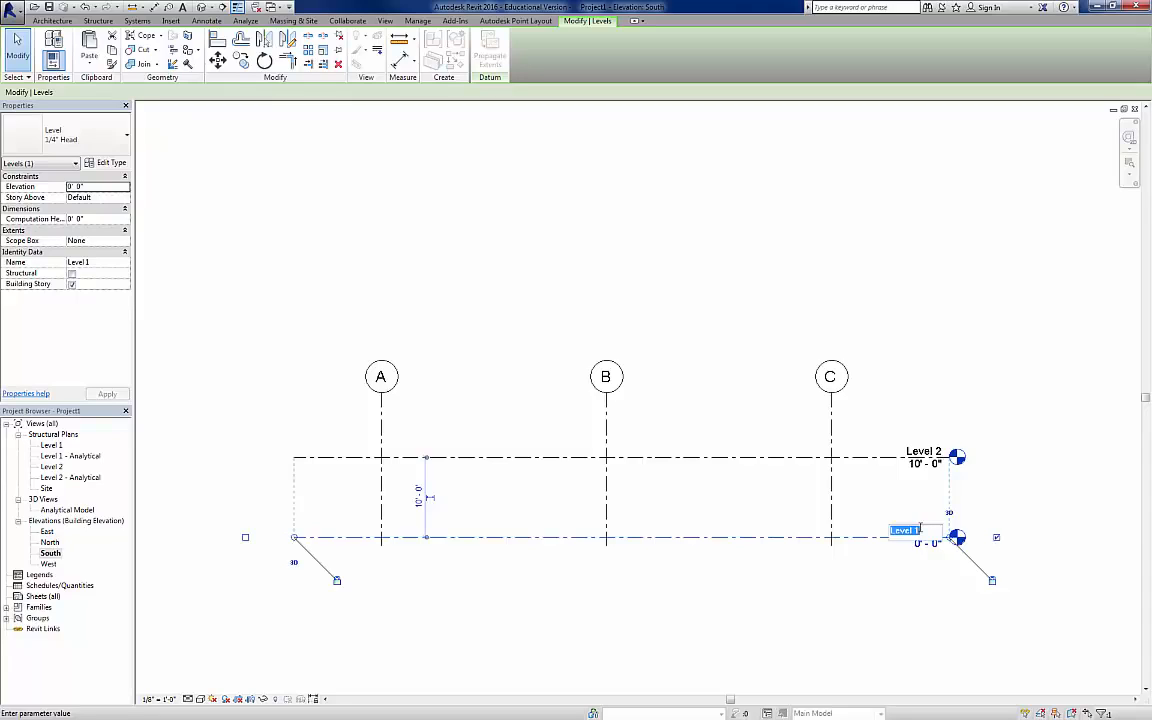
pyautogui.write('Top of Slab')
pyautogui.press('Return')
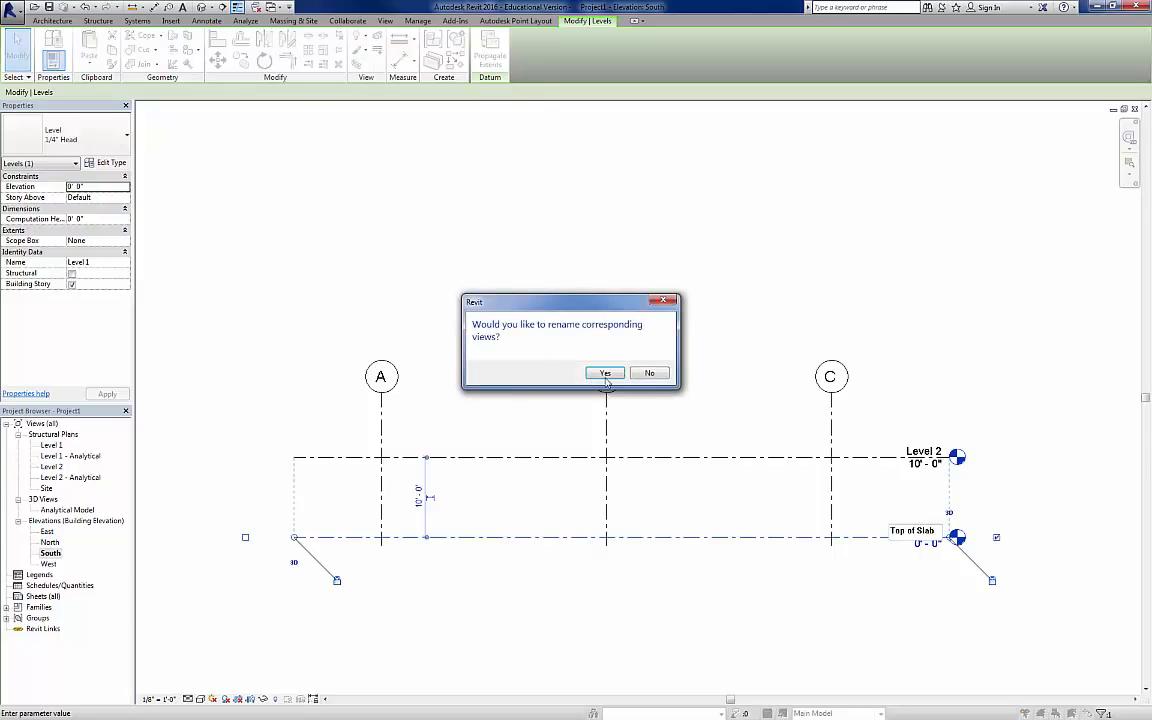
pyautogui.click(605, 374)
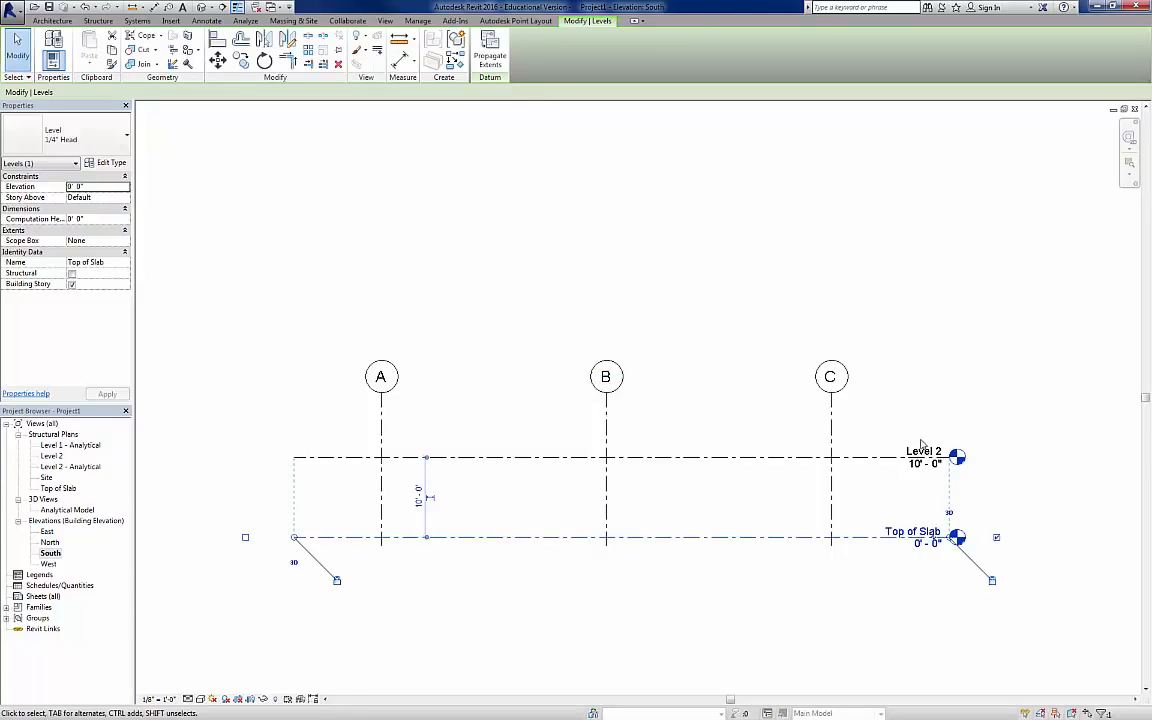
# Step: Rename Level 2 as T.O.S. 2nd Floor, including its corresponding views
pyautogui.click(928, 453)
pyautogui.click(925, 450)
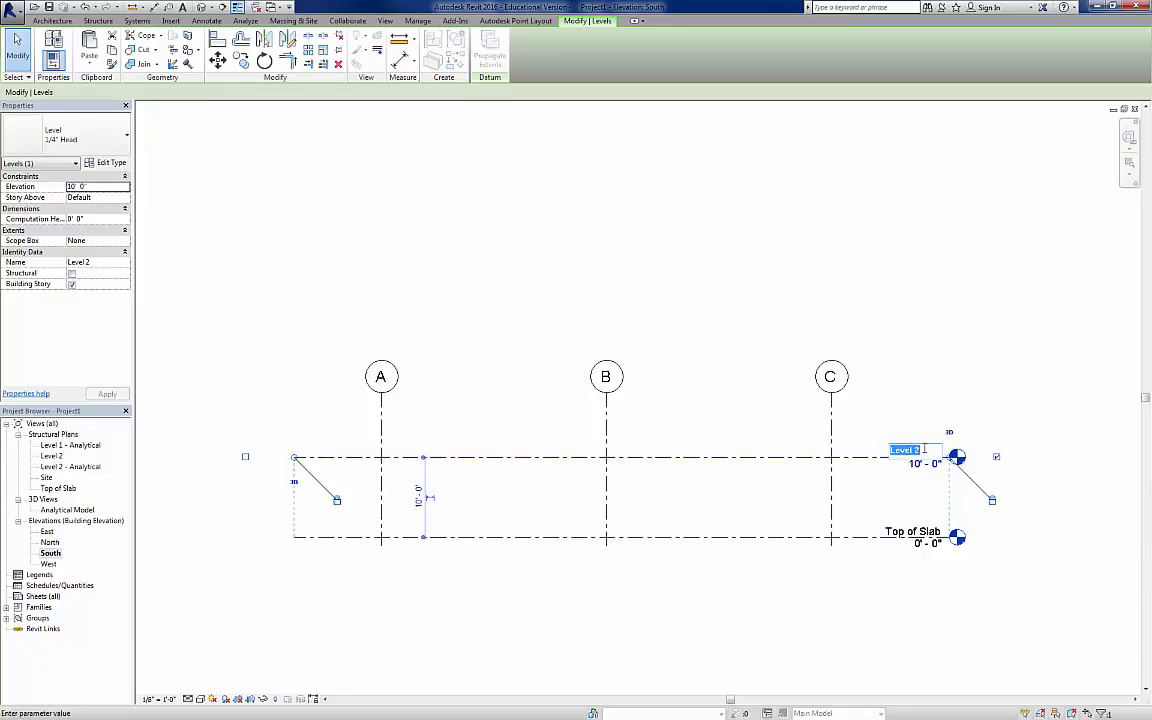
pyautogui.write('T.O.S. 2nd F')
pyautogui.write('loor')
pyautogui.press('Return')
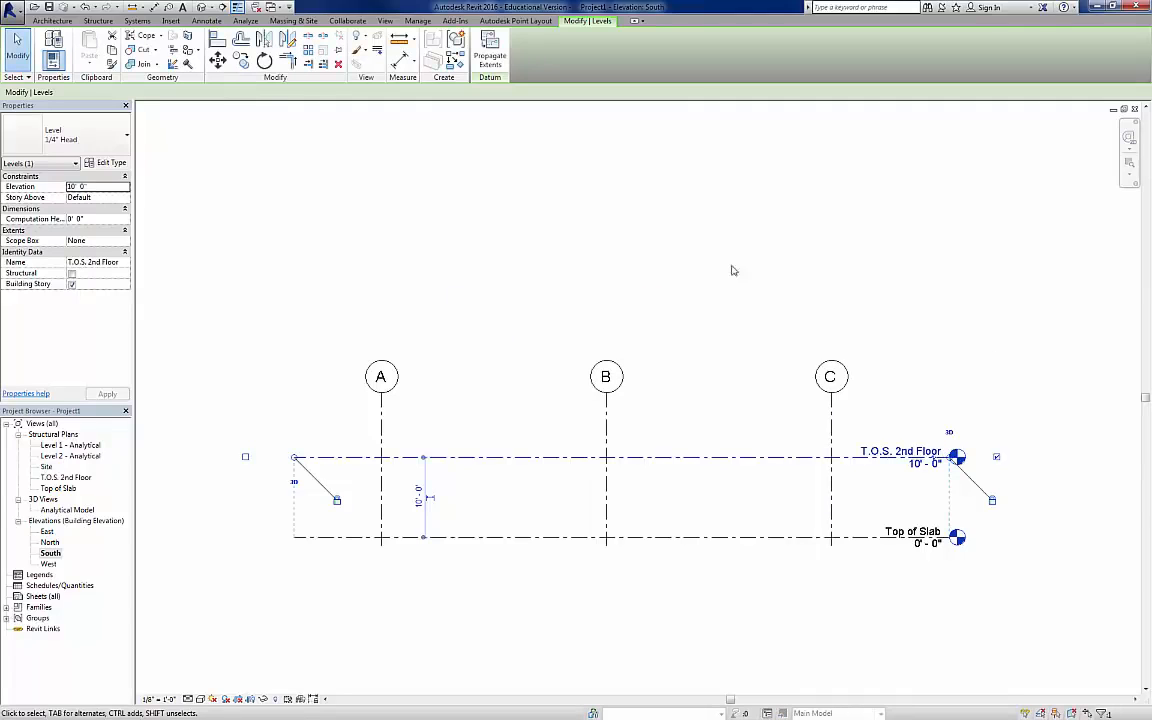
# Step: Extend the upper ends of grid lines A, B and C well above the T.O.S. 2nd Floor level
pyautogui.click(607, 401)
pyautogui.moveTo(607, 401); pyautogui.dragTo(607, 307)
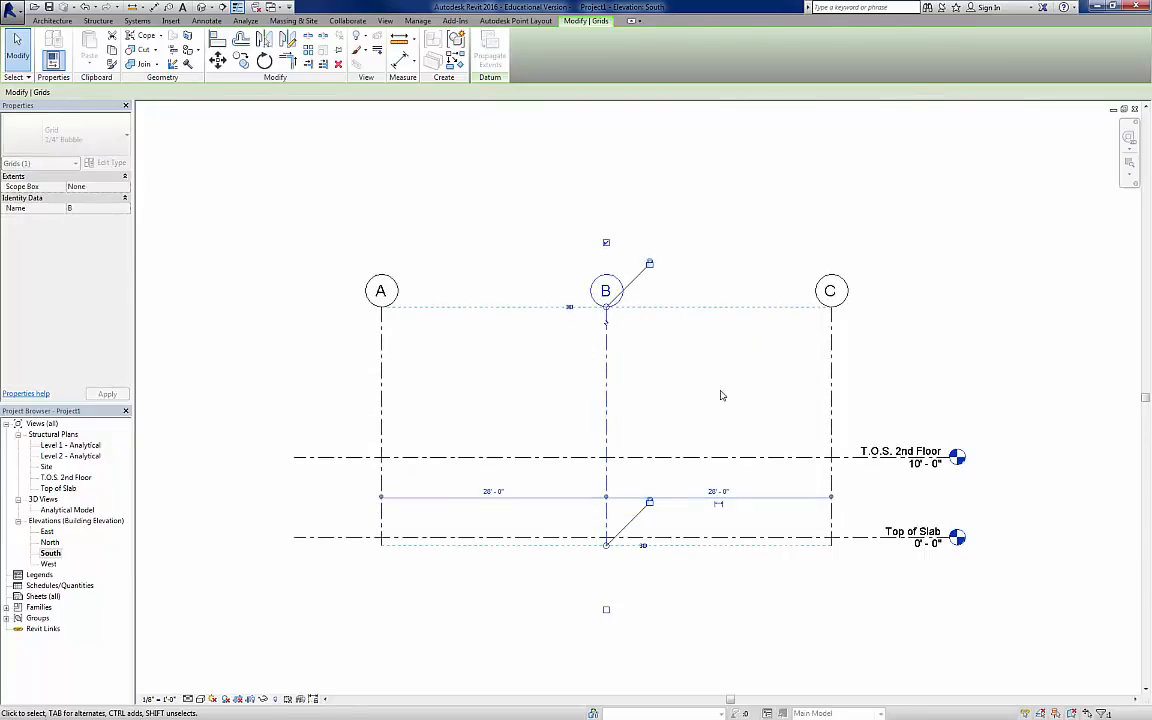
pyautogui.click(721, 391)
# Step: Set the height of the T.O.S. 2nd Floor level above Top of Slab to 14'
pyautogui.click(920, 470)
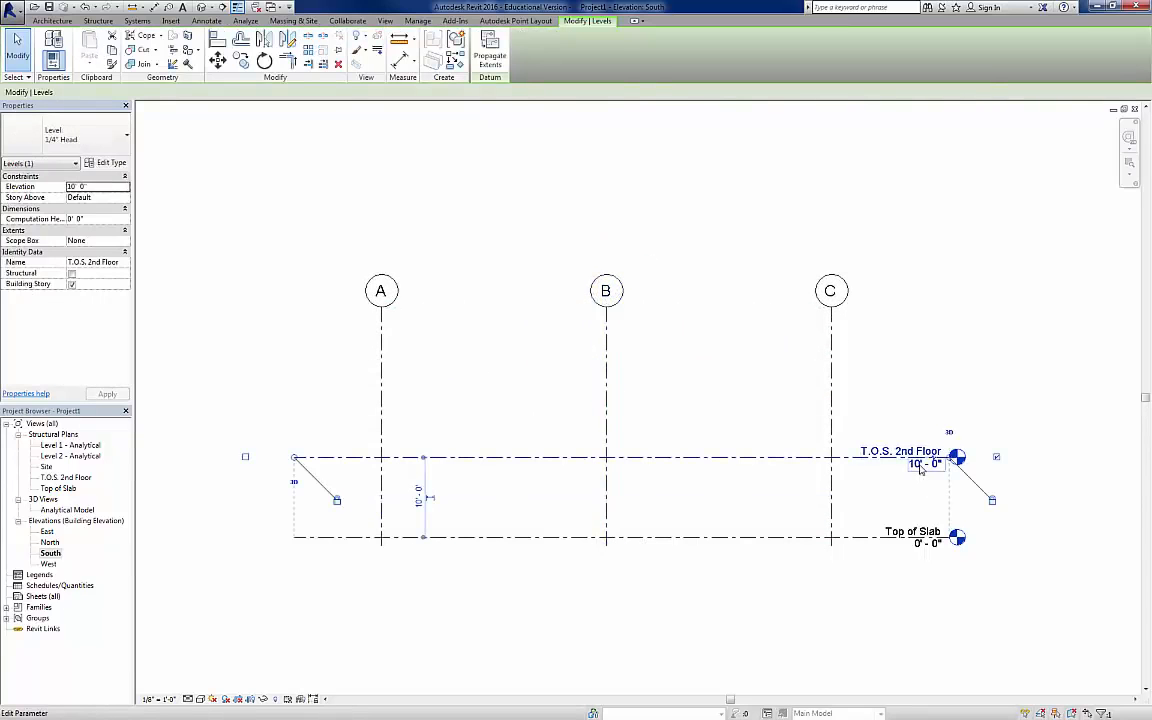
pyautogui.click(420, 500)
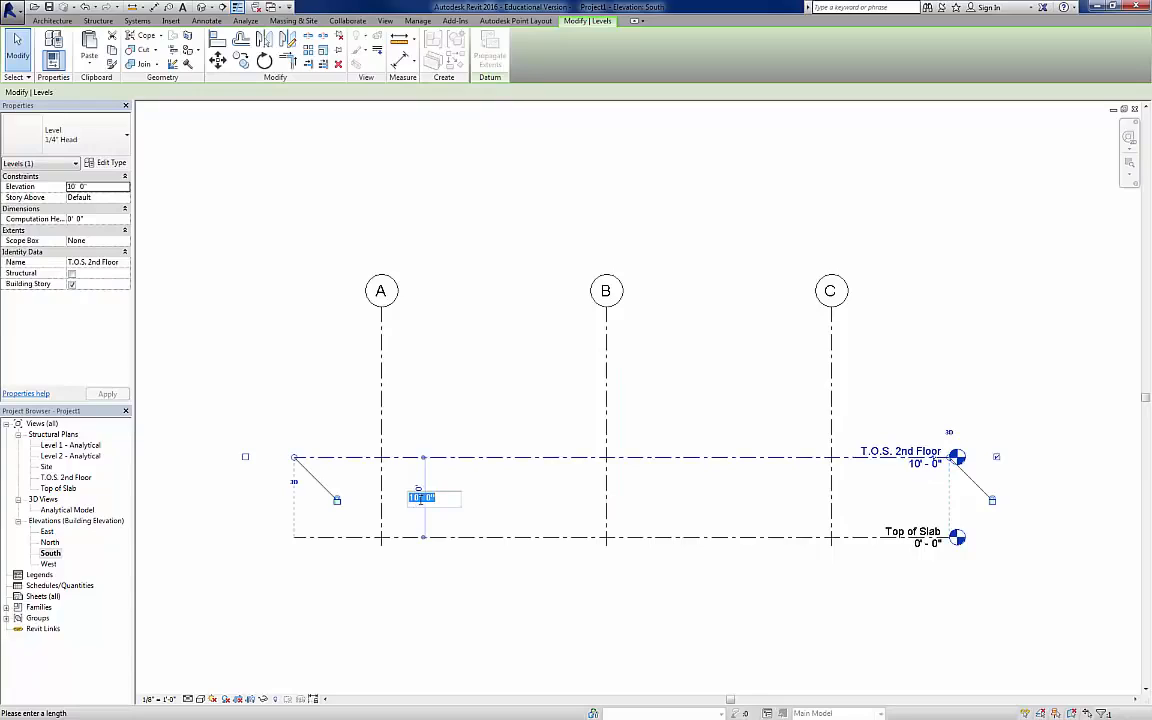
pyautogui.write("14'")
pyautogui.press('Return')
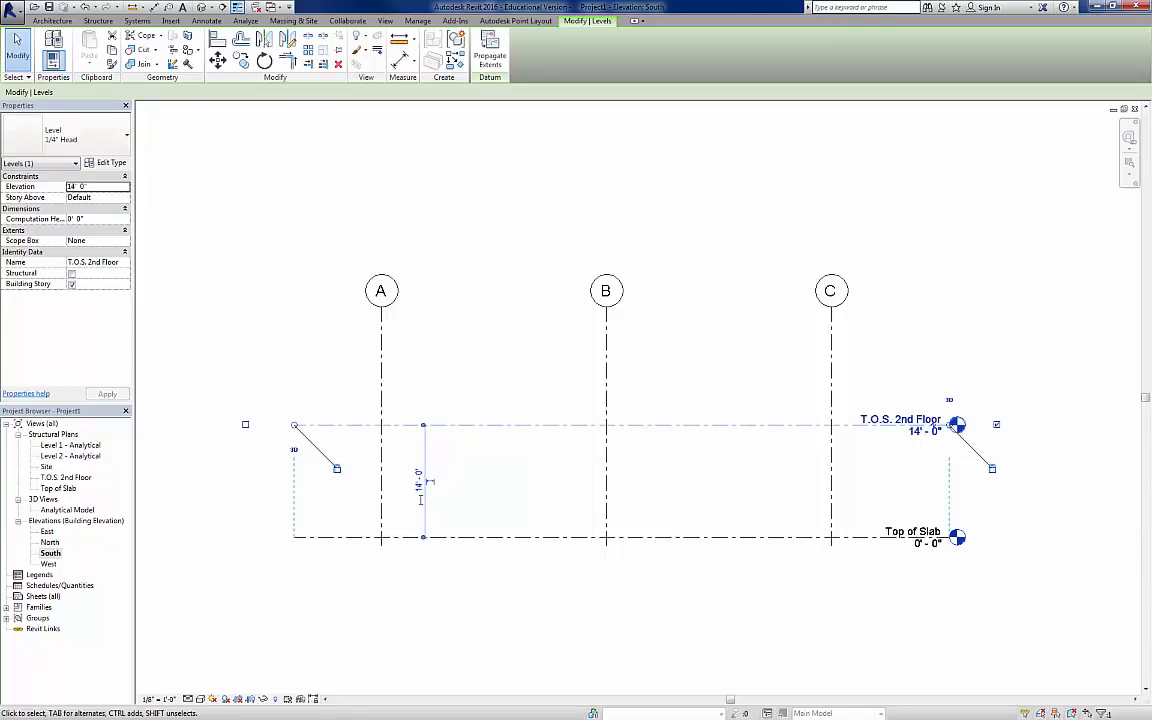
pyautogui.click(769, 481)
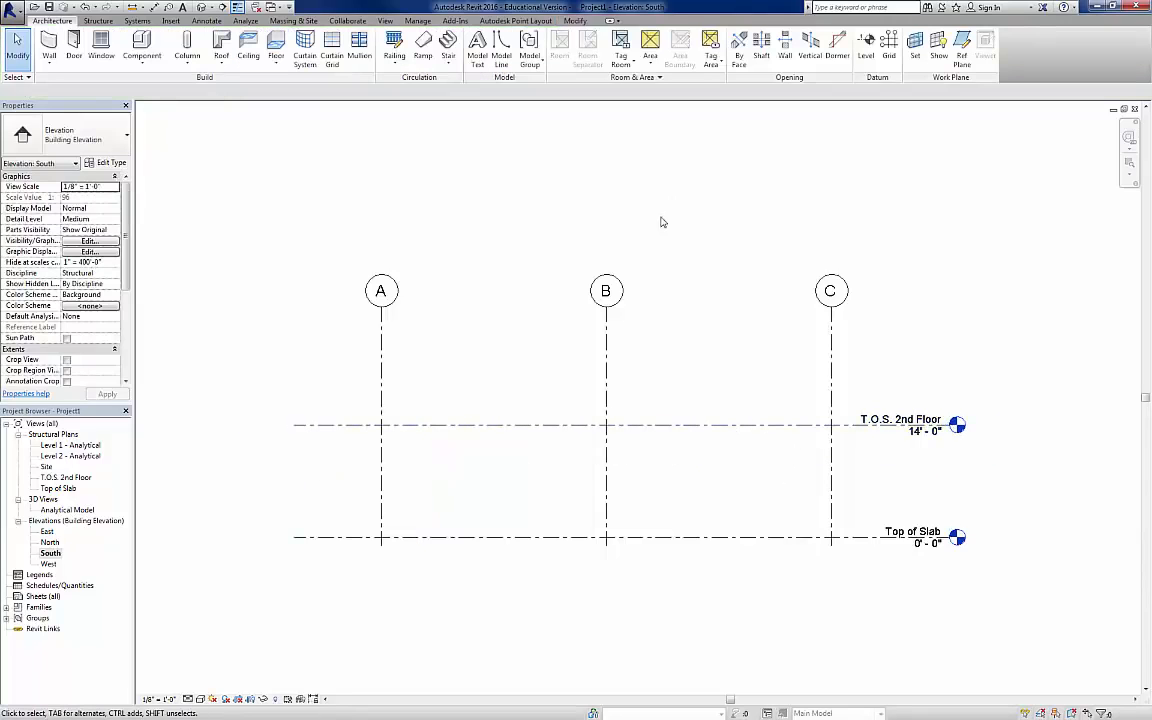
# Step: Draw a new level 12' above T.O.S. 2nd Floor, aligned with the ends of the existing level lines
pyautogui.click(866, 45)
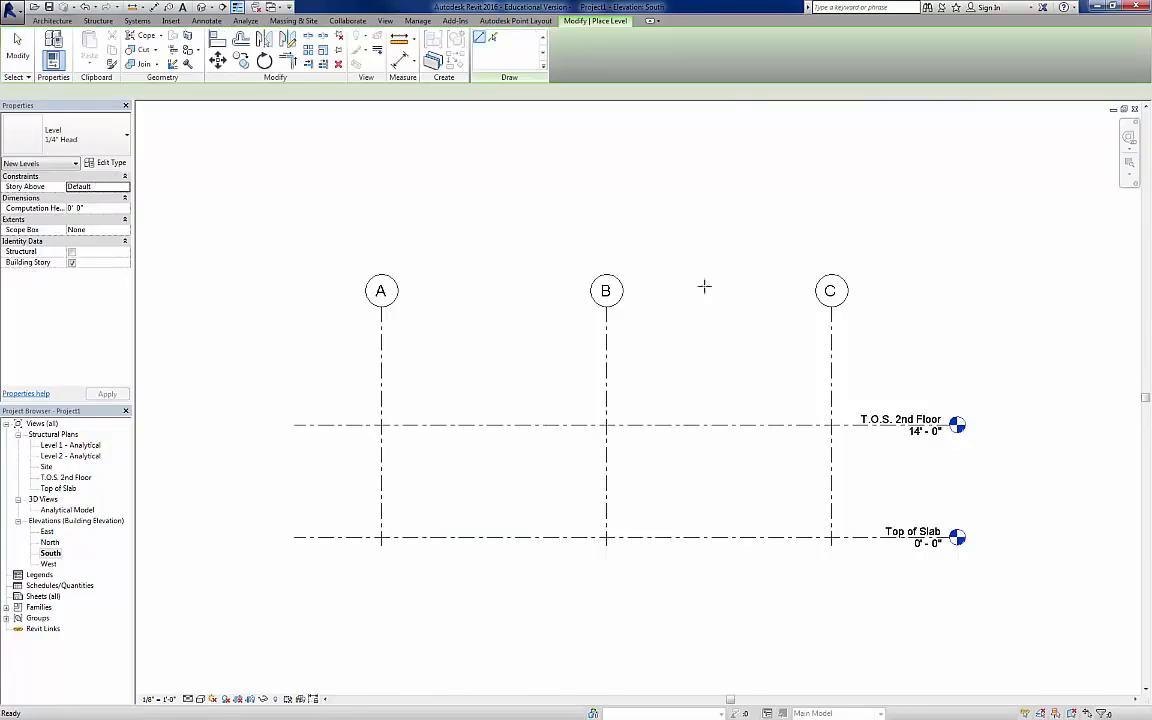
pyautogui.click(291, 329)
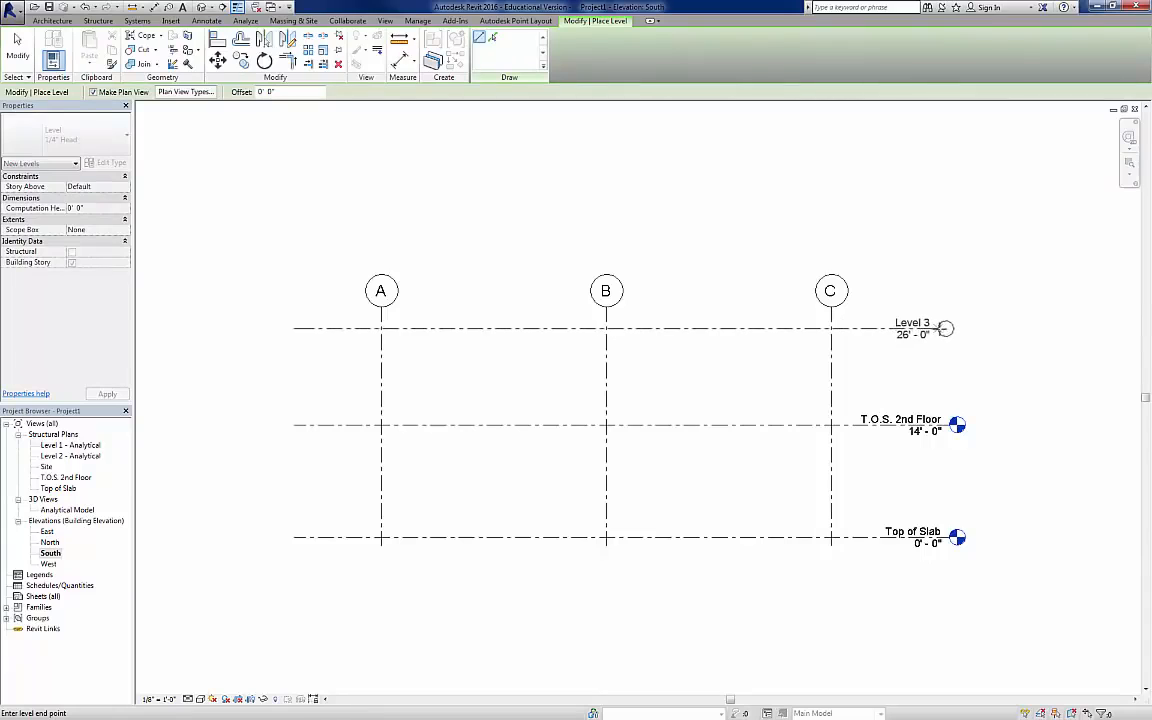
pyautogui.click(951, 328)
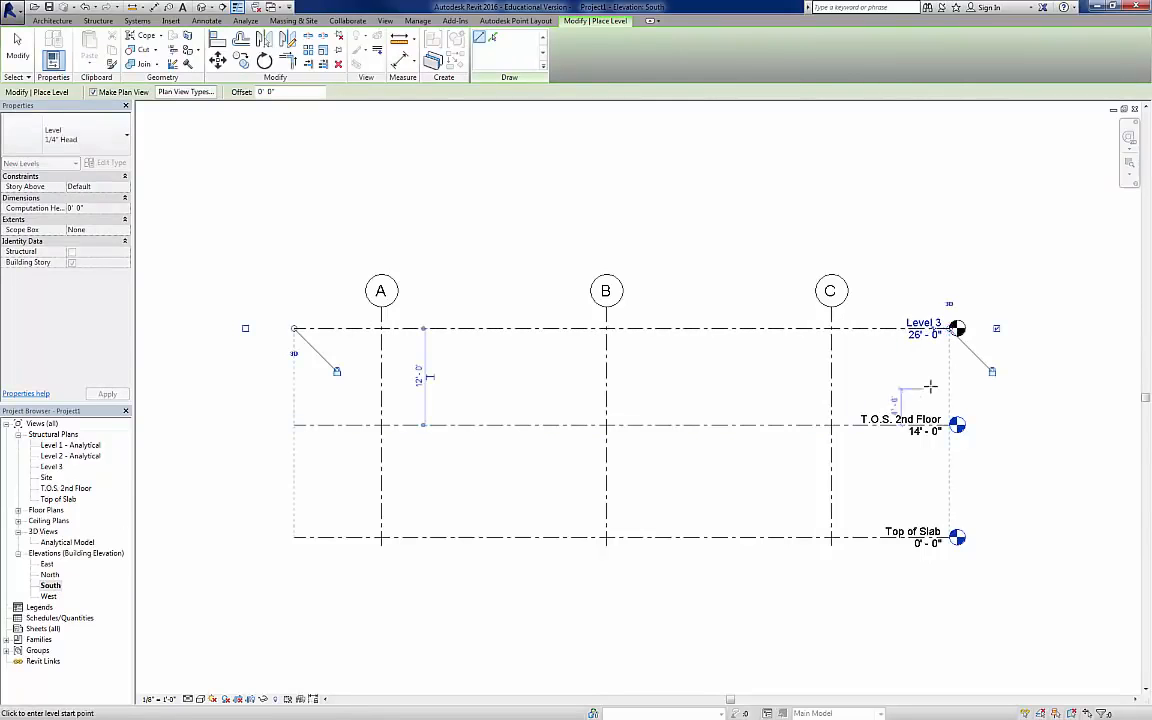
pyautogui.press('Escape')
pyautogui.press('Escape')
# Step: Rename the new uppermost level as T.O.S. Roof and rename its corresponding views
pyautogui.click(926, 323)
pyautogui.click(926, 322)
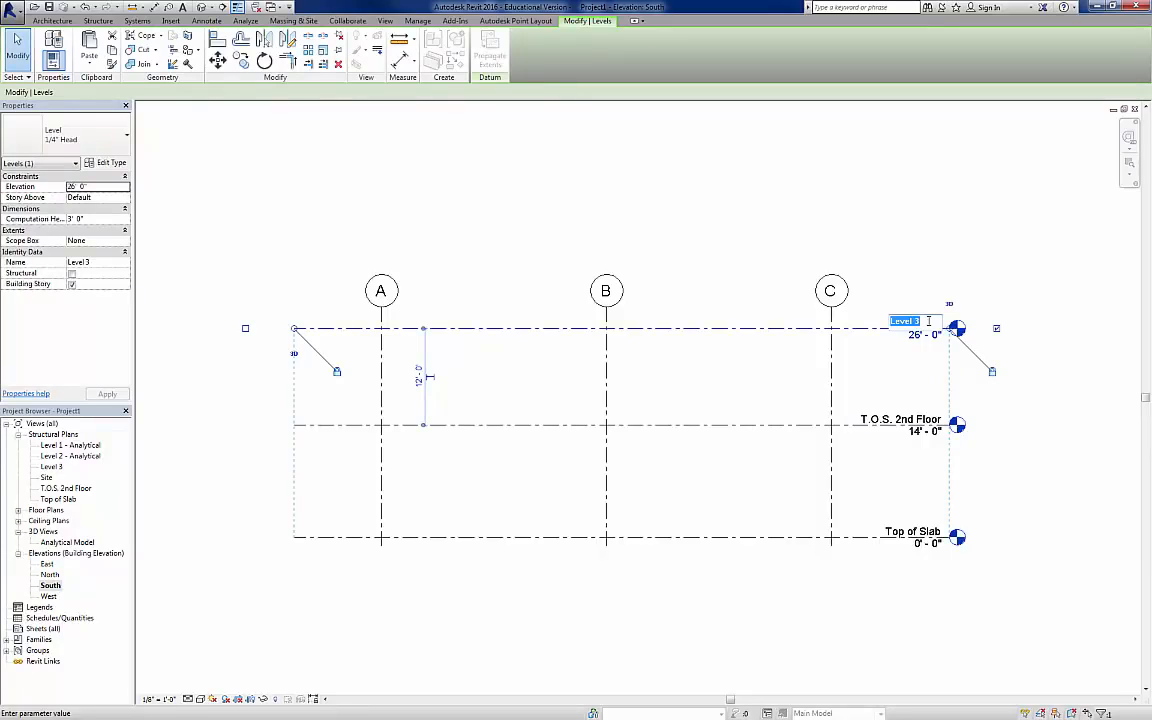
pyautogui.write('T.O.S. Roof')
pyautogui.press('Return')
pyautogui.click(605, 373)
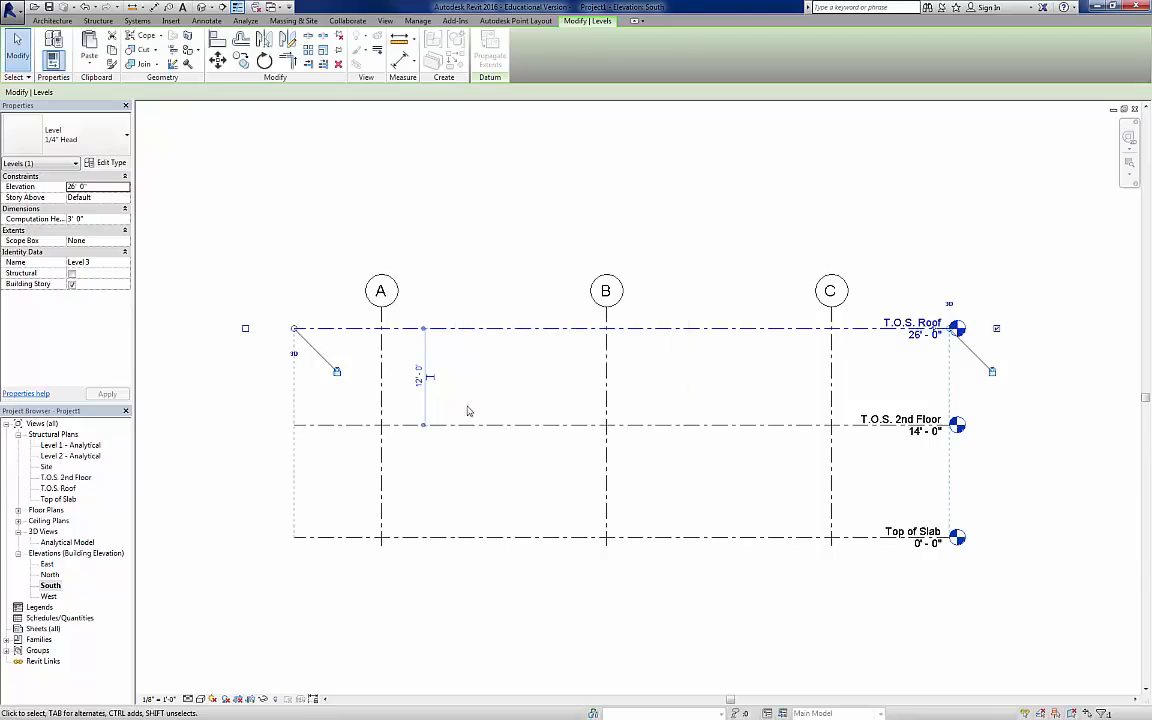
# Step: Set the height of the T.O.S. Roof level above T.O.S. 2nd Floor to 14'
pyautogui.click(419, 375)
pyautogui.write('1')
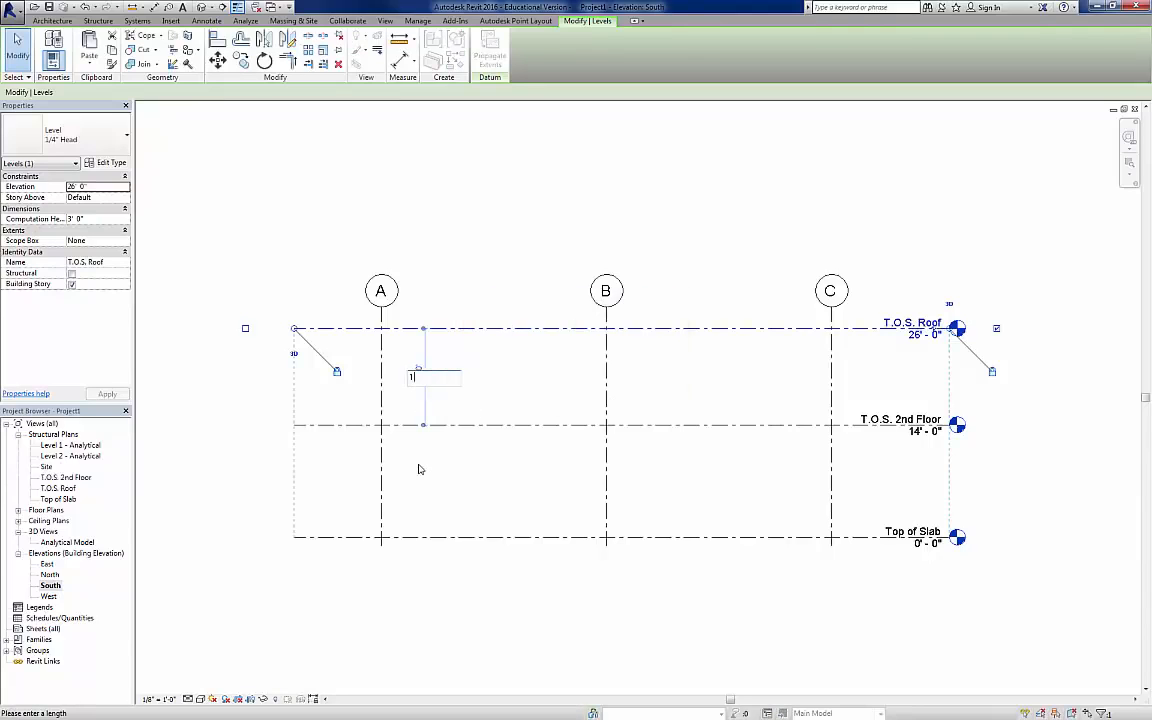
pyautogui.write('4')
pyautogui.press('Return')
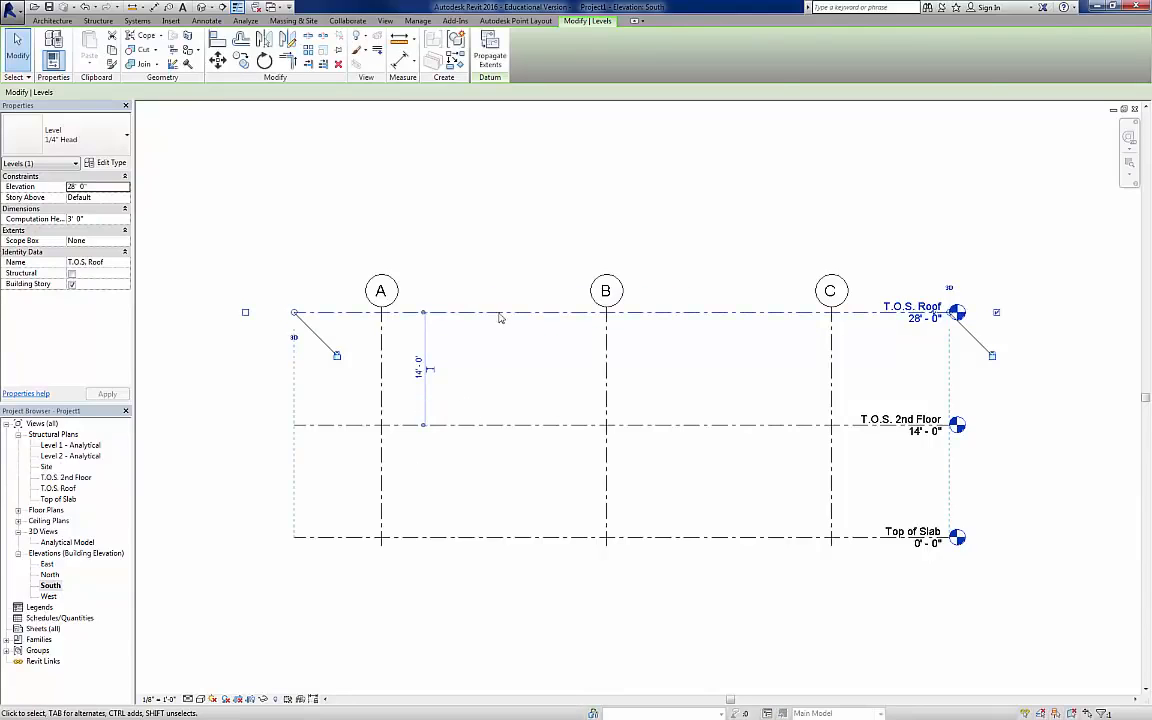
# Step: Extend grid lines A, B and C upward so their bubbles sit clear above the T.O.S. Roof level
pyautogui.press('Escape')
pyautogui.click(606, 310)
pyautogui.moveTo(606, 310); pyautogui.dragTo(606, 270)
pyautogui.click(906, 260)
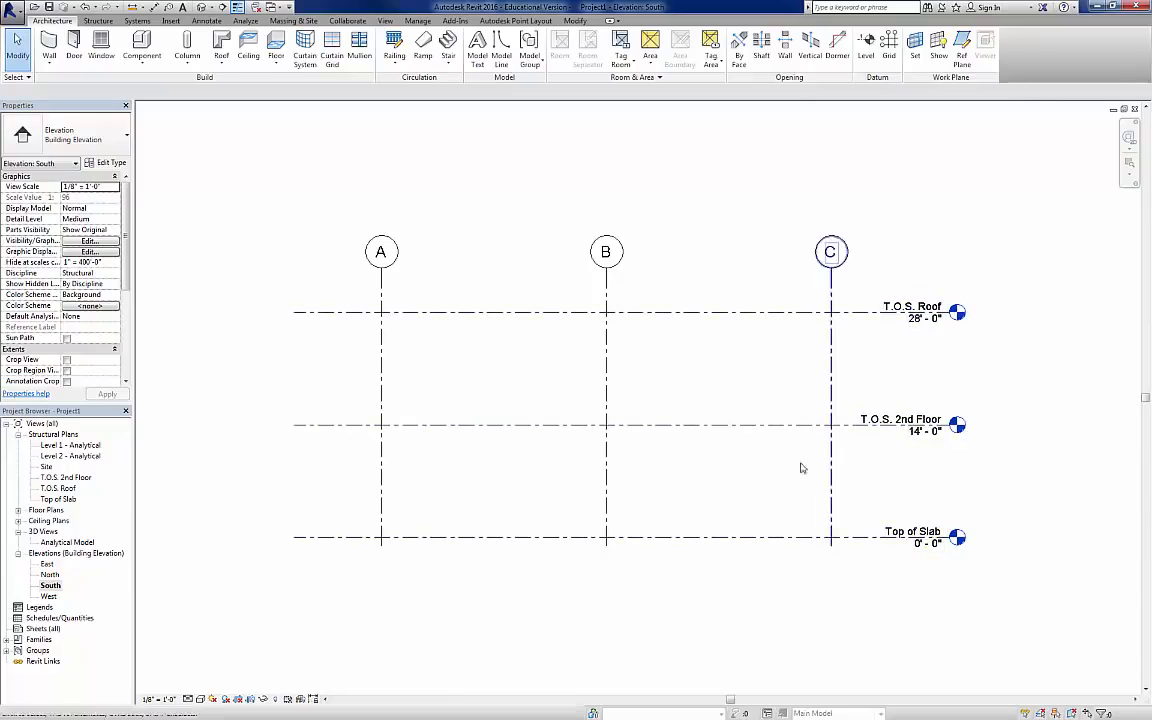
# Step: Draw a new level 6' below Top of Slab, aligned with both ends of the existing level lines
pyautogui.moveTo(761, 543); pyautogui.dragTo(759, 422, button='middle')
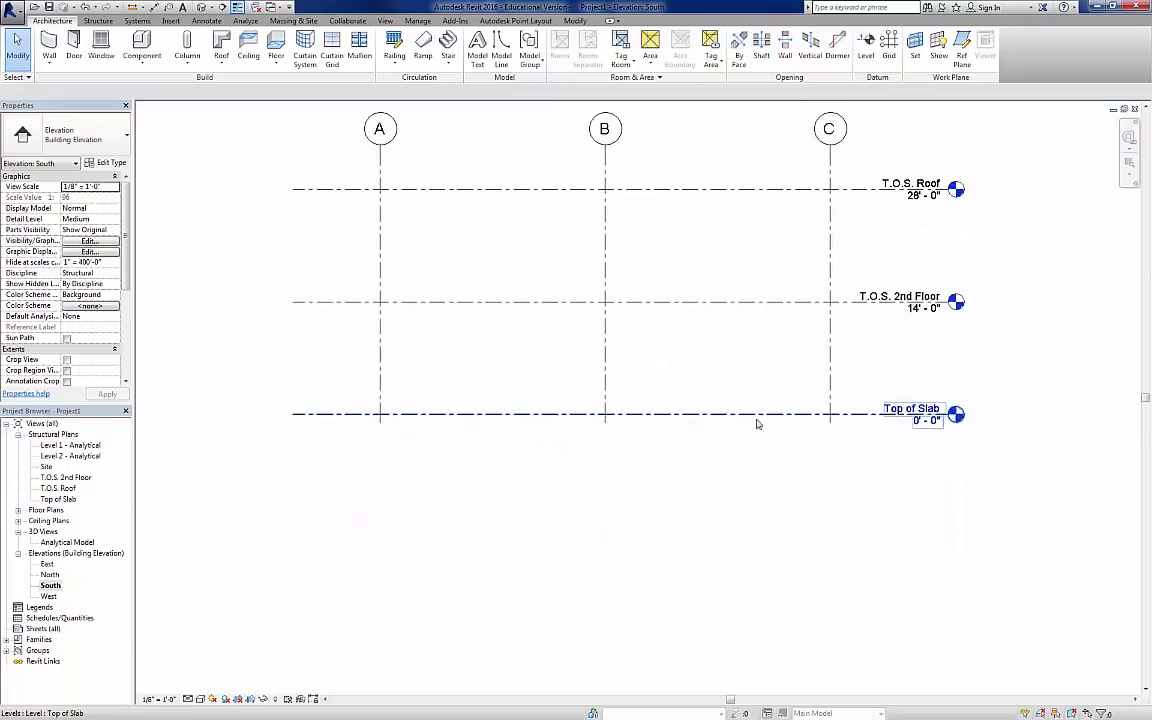
pyautogui.click(865, 52)
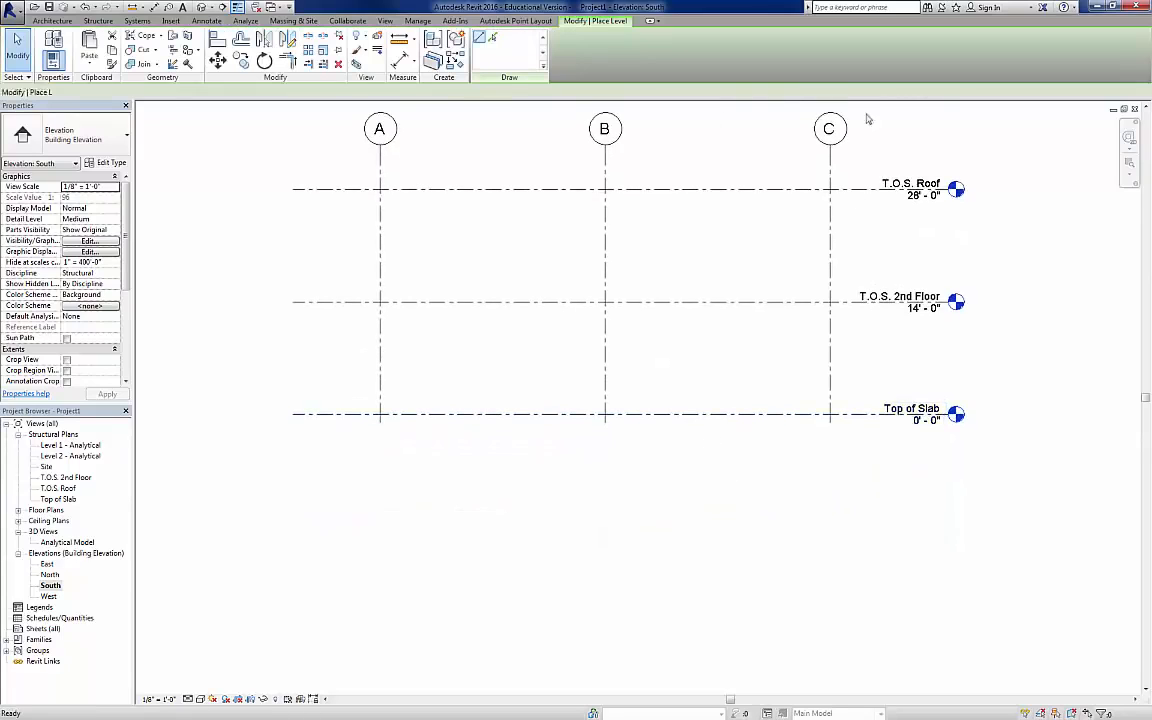
pyautogui.click(292, 460)
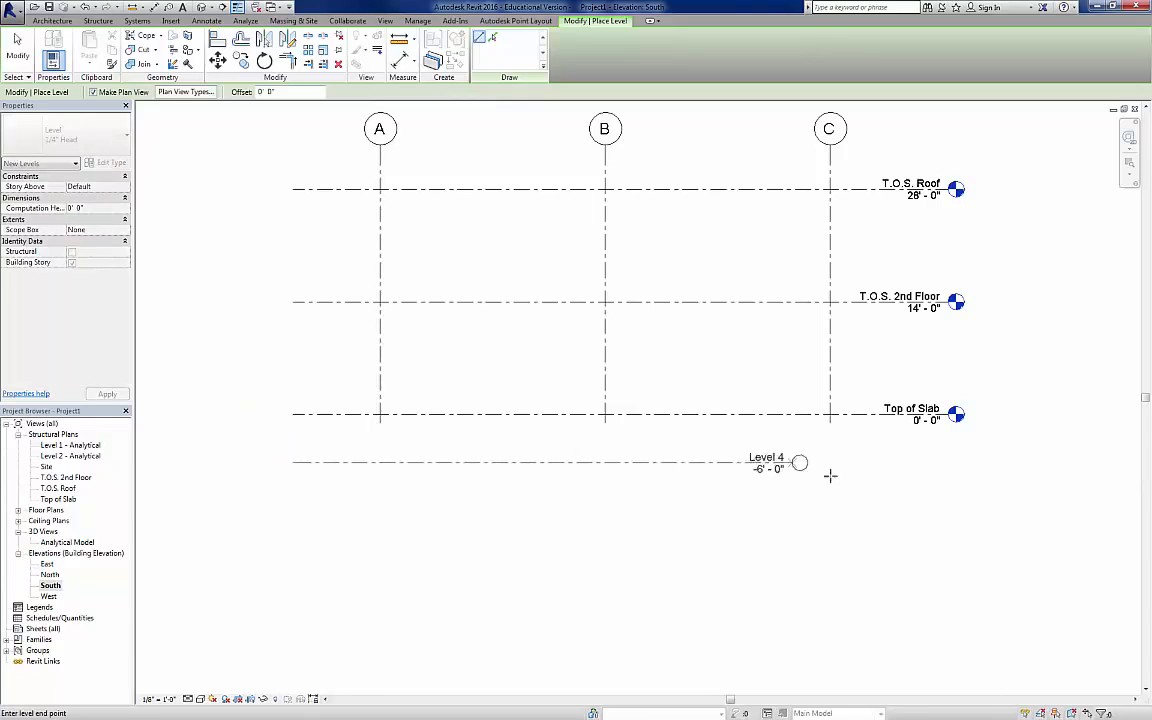
pyautogui.click(948, 462)
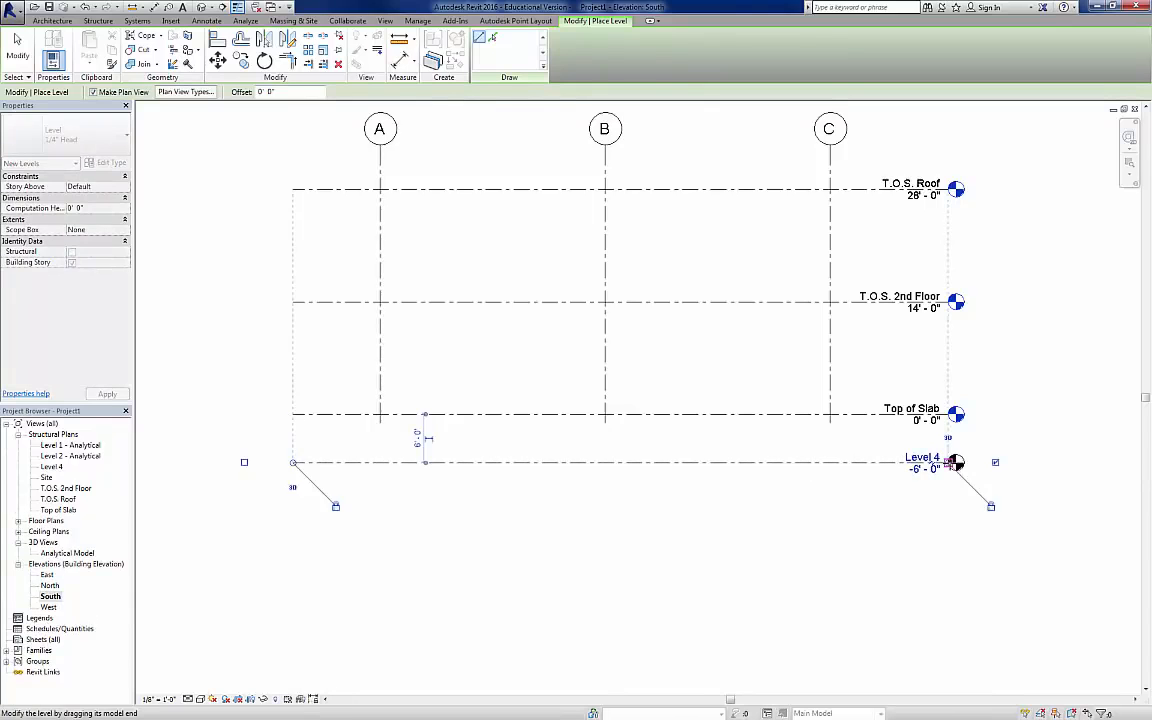
pyautogui.press('Escape')
pyautogui.press('Escape')
# Step: Rename the new lowest level as Top of Footings and rename its corresponding views
pyautogui.click(929, 460)
pyautogui.click(927, 457)
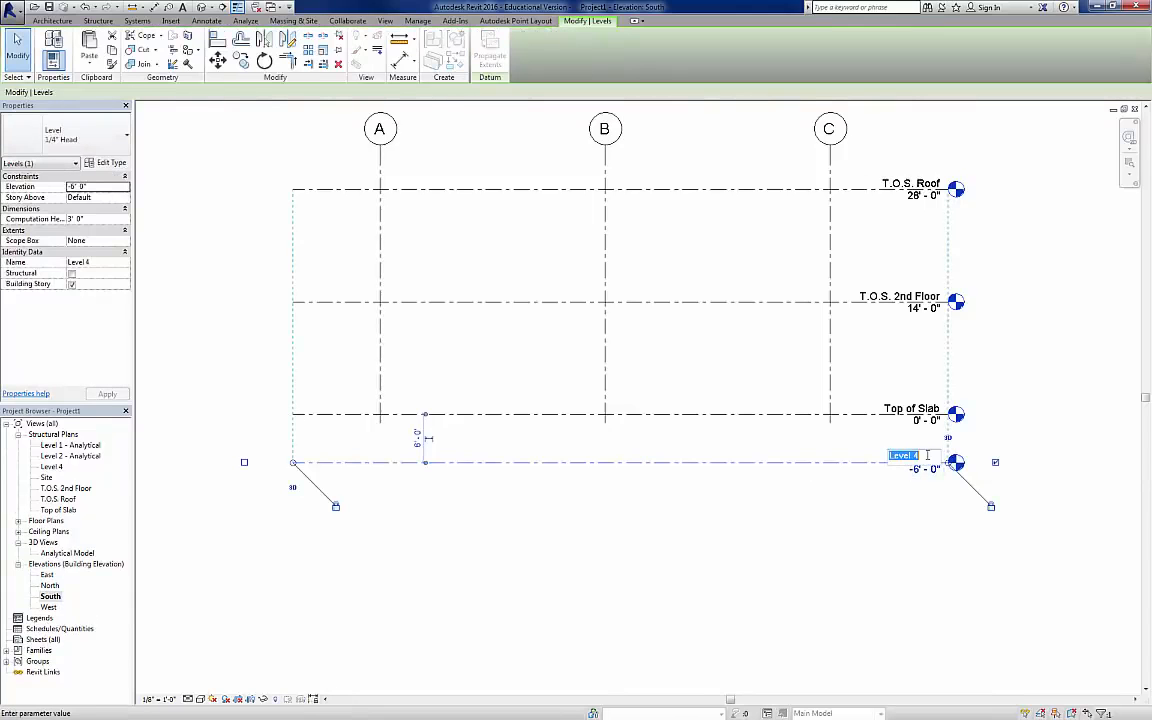
pyautogui.write('T')
pyautogui.write('op of Footings')
pyautogui.press('Return')
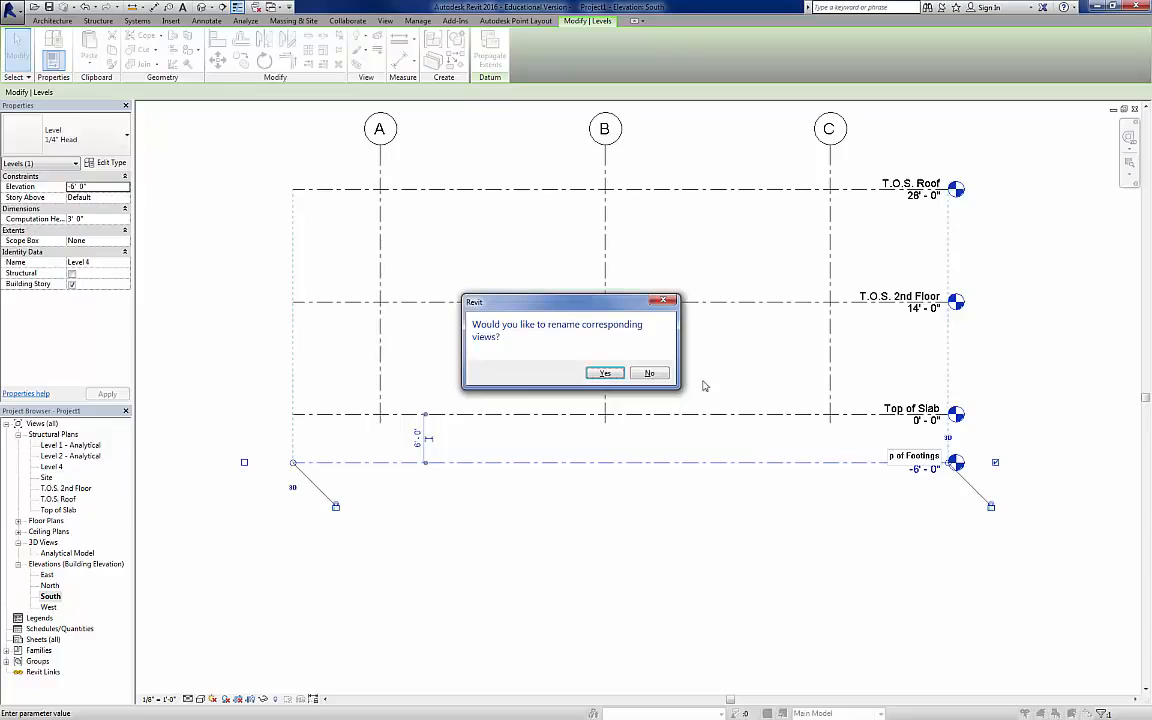
pyautogui.click(605, 372)
# Step: Set the elevation of the Top of Footings level to -4'
pyautogui.moveTo(933, 473); pyautogui.dragTo(933, 484)
pyautogui.hotkey('ctrl', 'z')
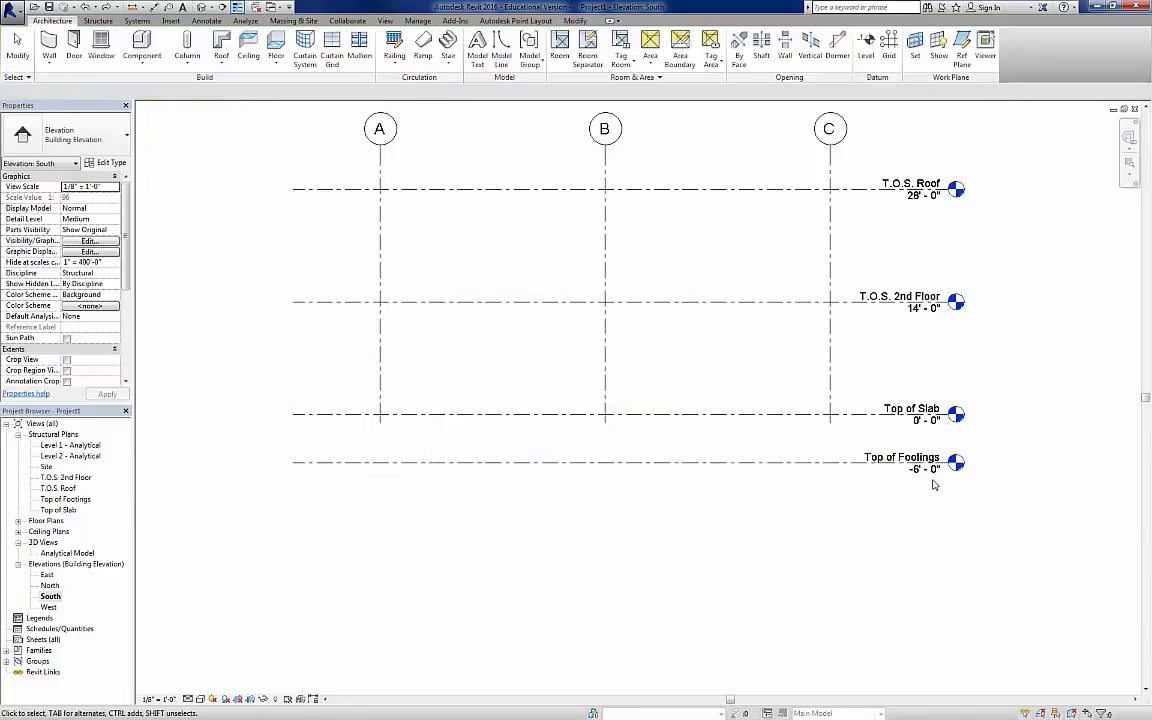
pyautogui.click(925, 473)
pyautogui.click(921, 472)
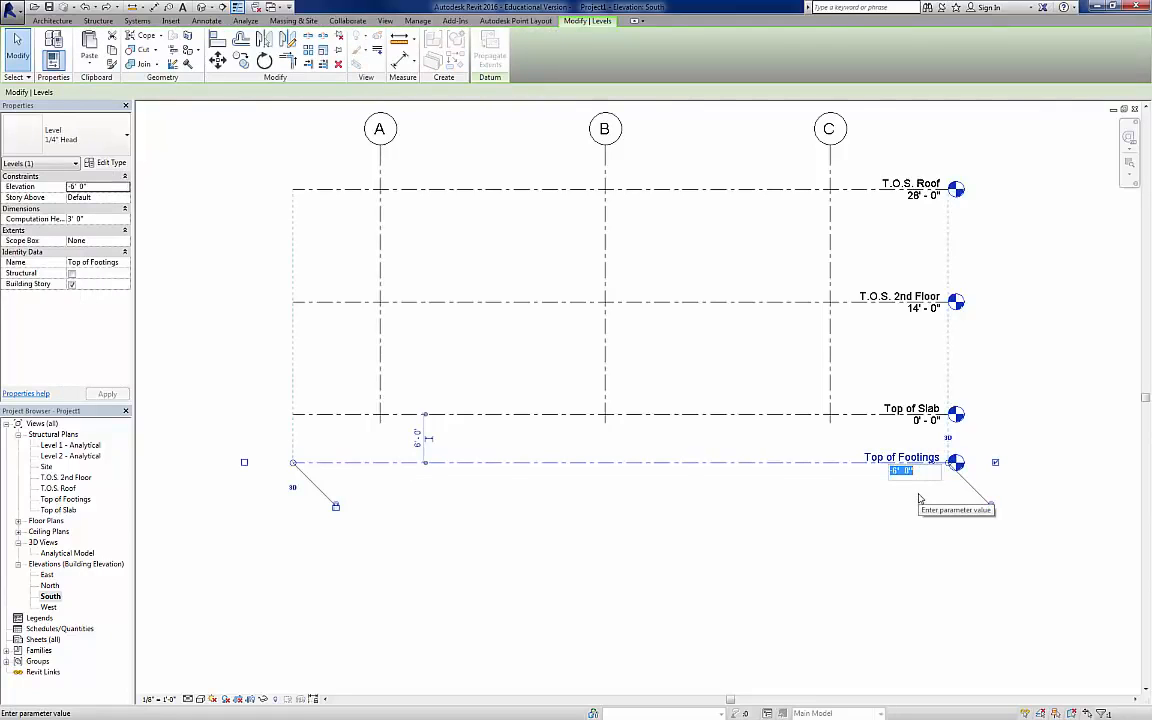
pyautogui.write('-4')
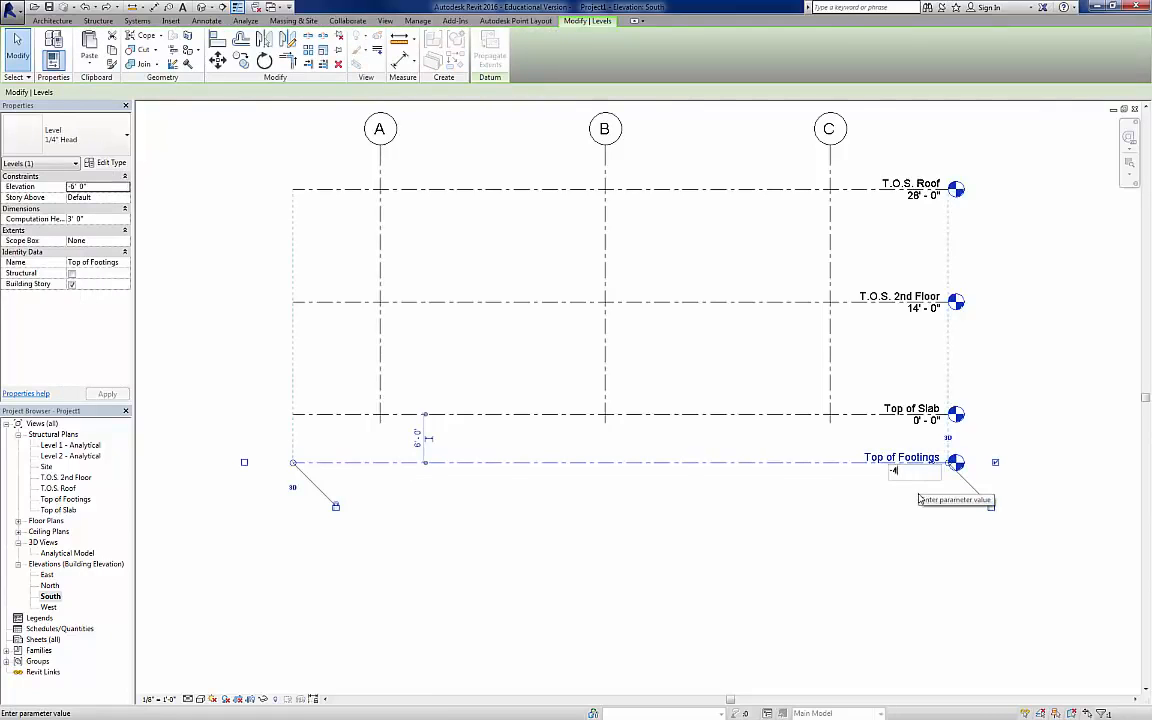
pyautogui.press('Return')
pyautogui.click(805, 495)
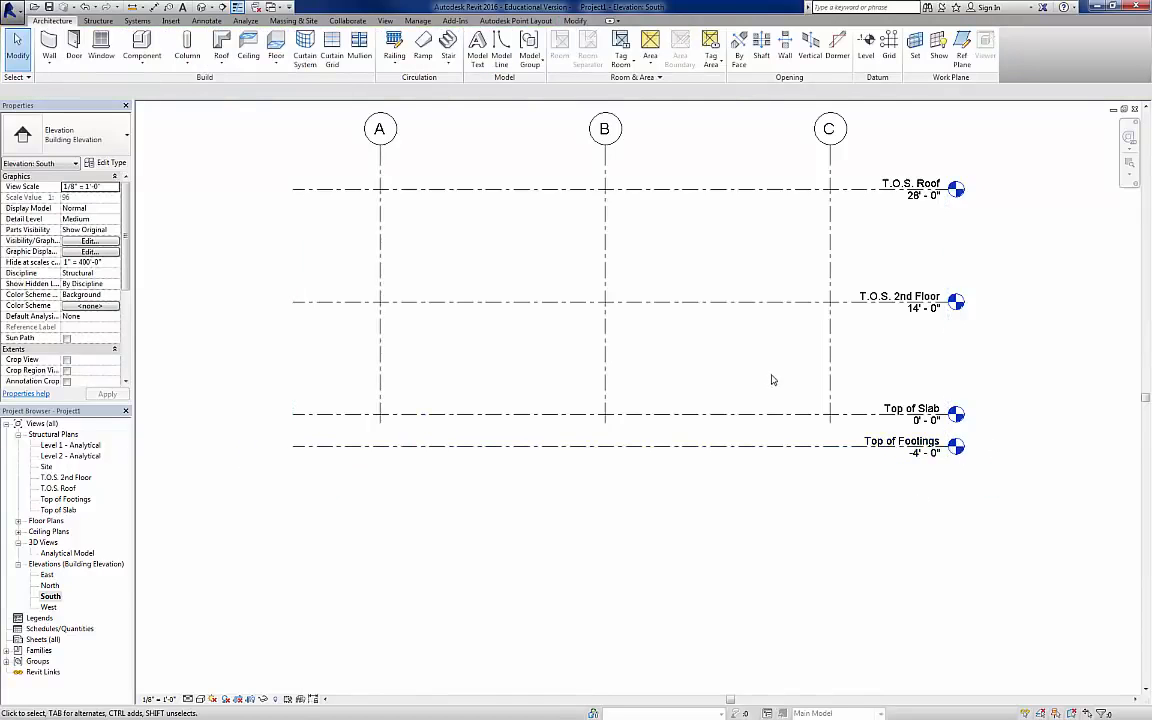
# Step: Open the Top of Slab structural plan with the column grid in view
pyautogui.moveTo(771, 380); pyautogui.dragTo(795, 498, button='middle')
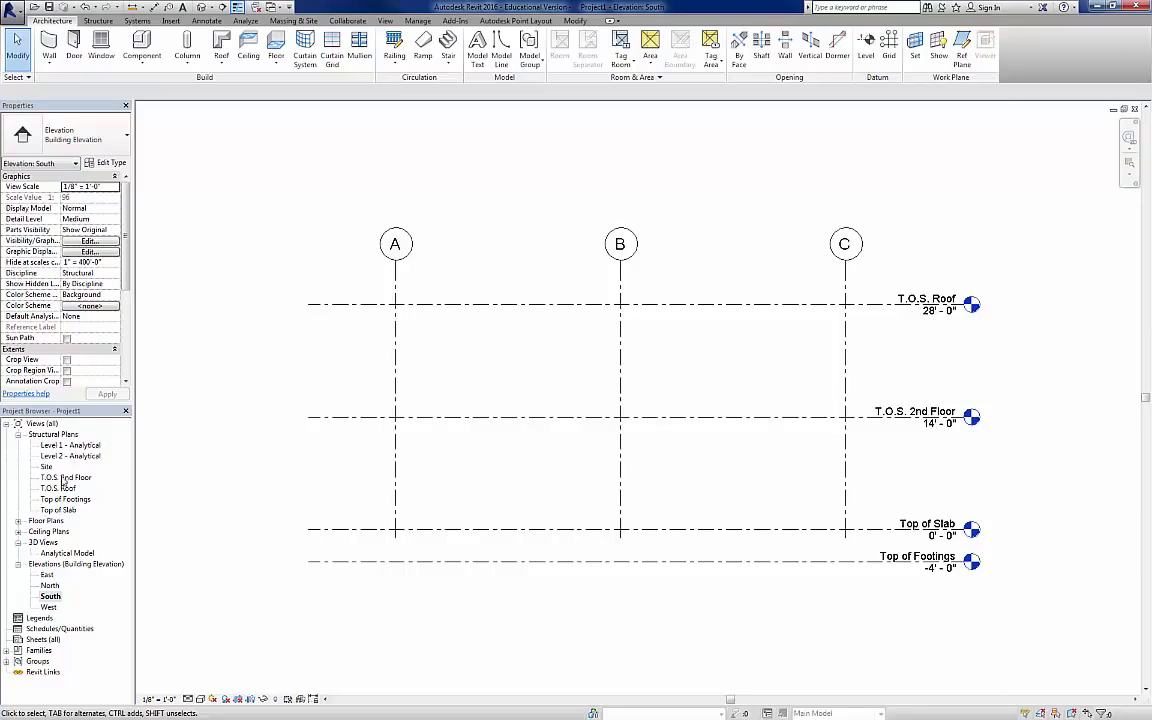
pyautogui.click(60, 511)
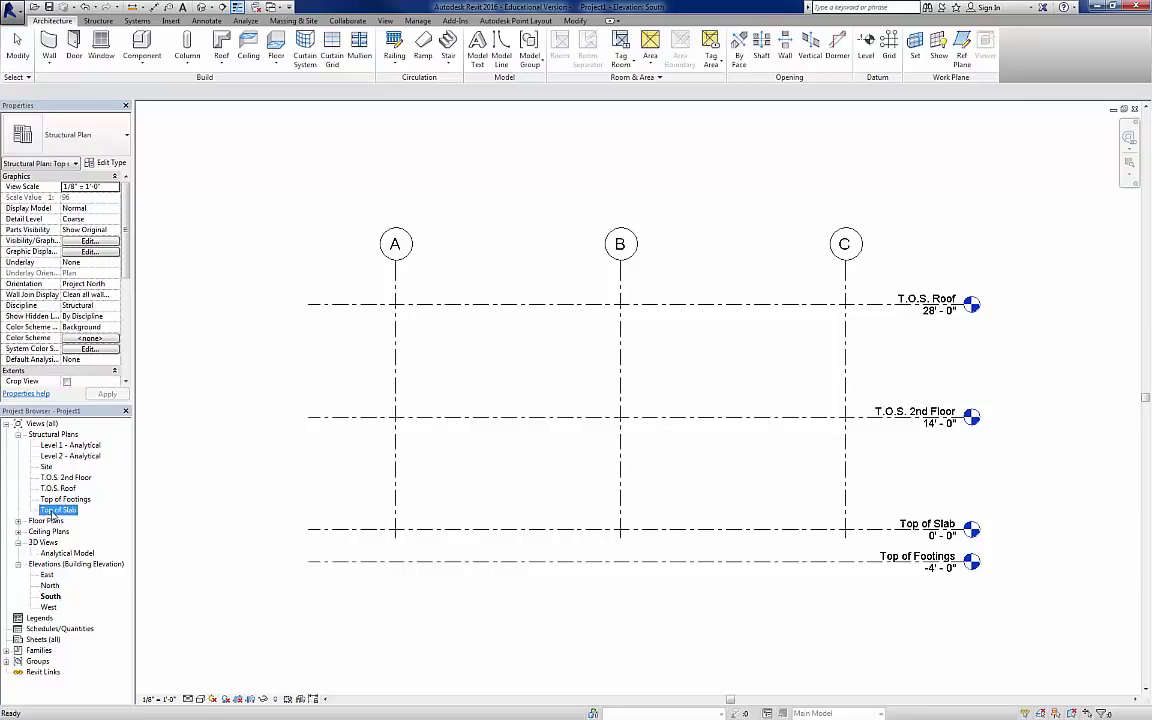
pyautogui.doubleClick(57, 511)
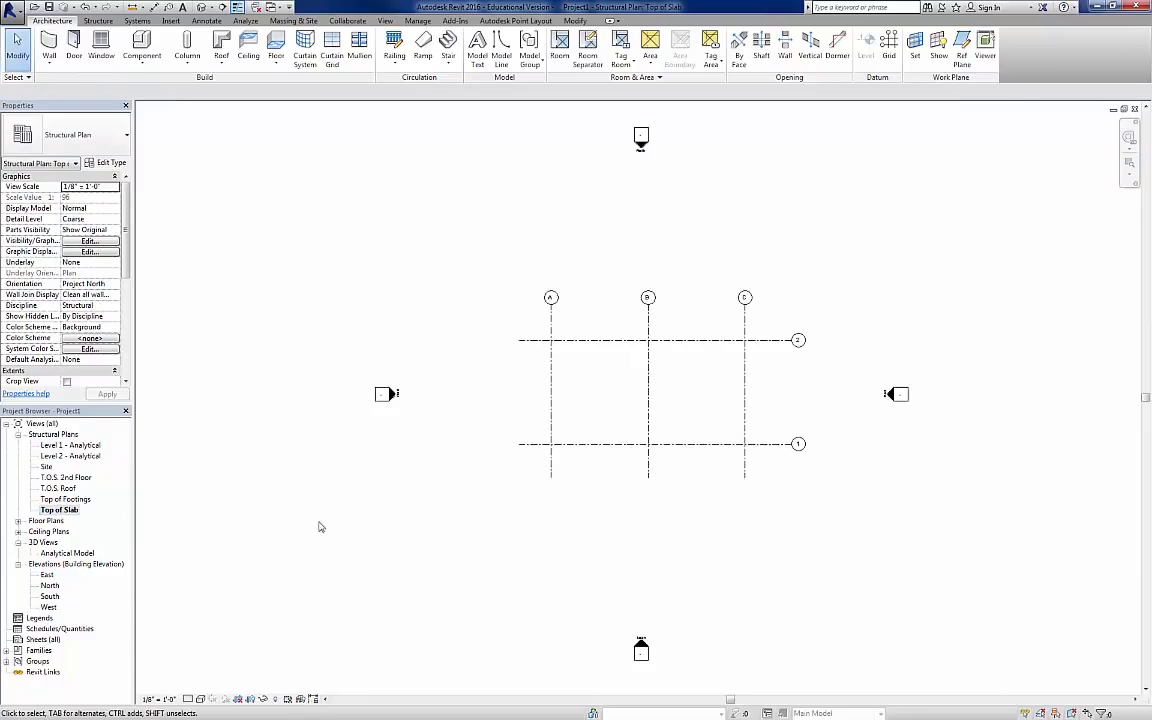
pyautogui.scroll(2, 687, 369)
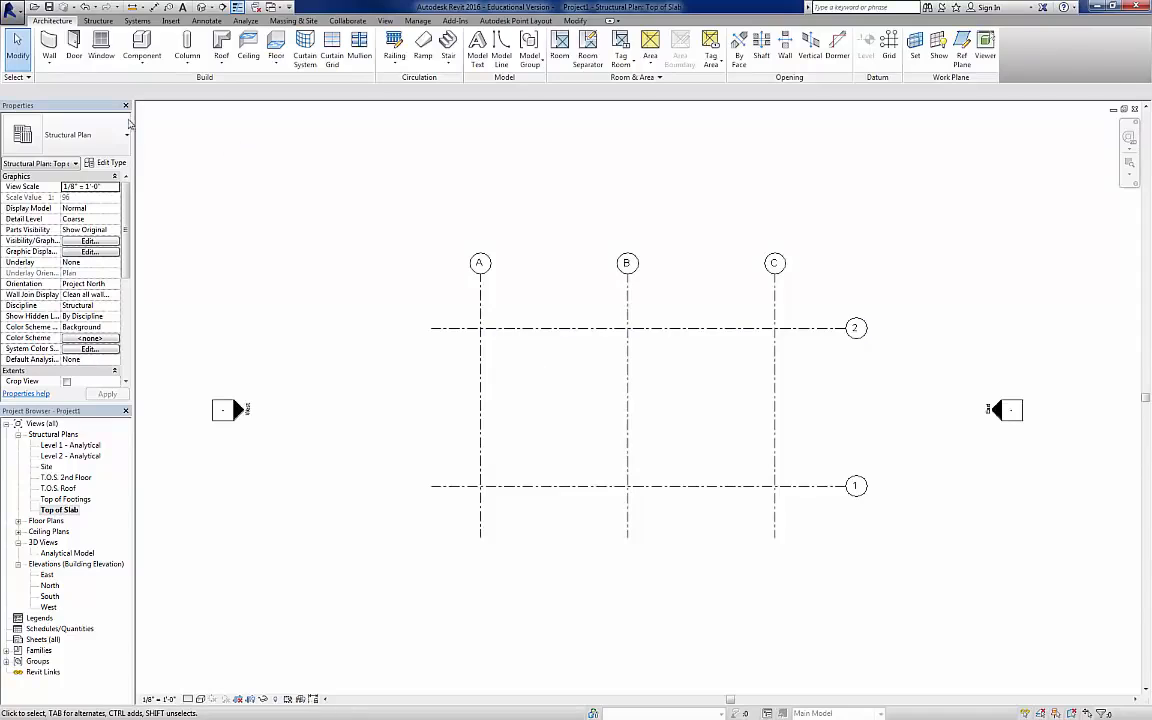
# Step: Start placing a structural column and review the column types already loaded in the project
pyautogui.click(99, 21)
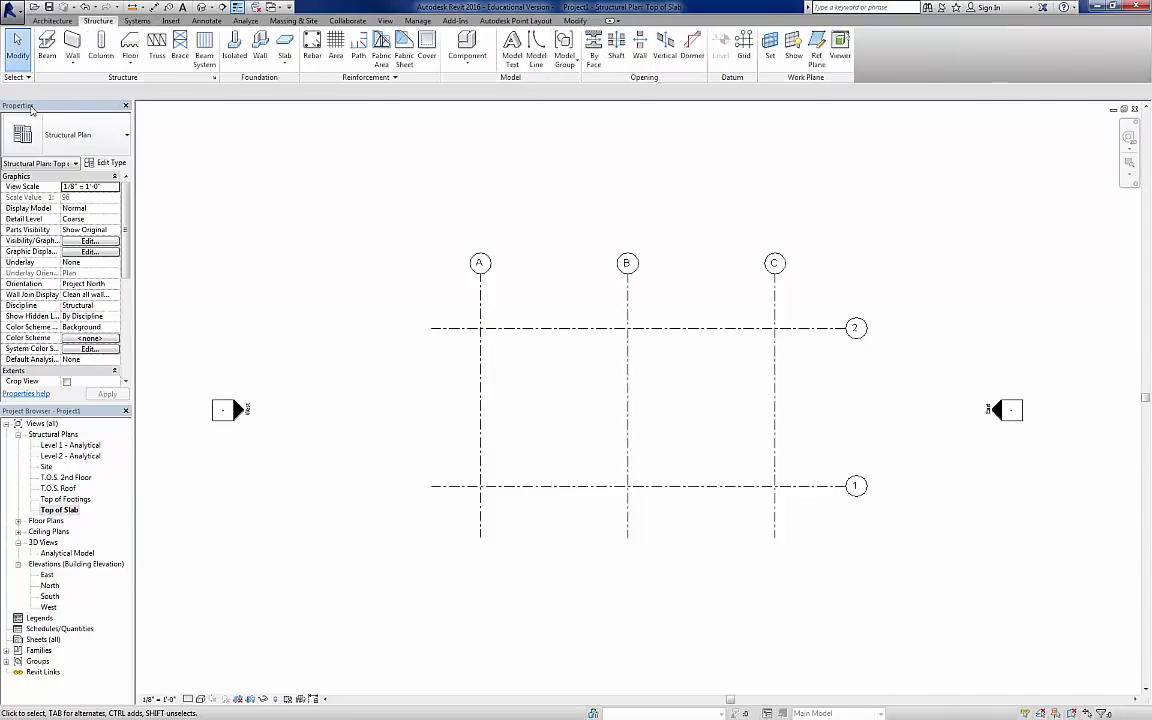
pyautogui.click(91, 42)
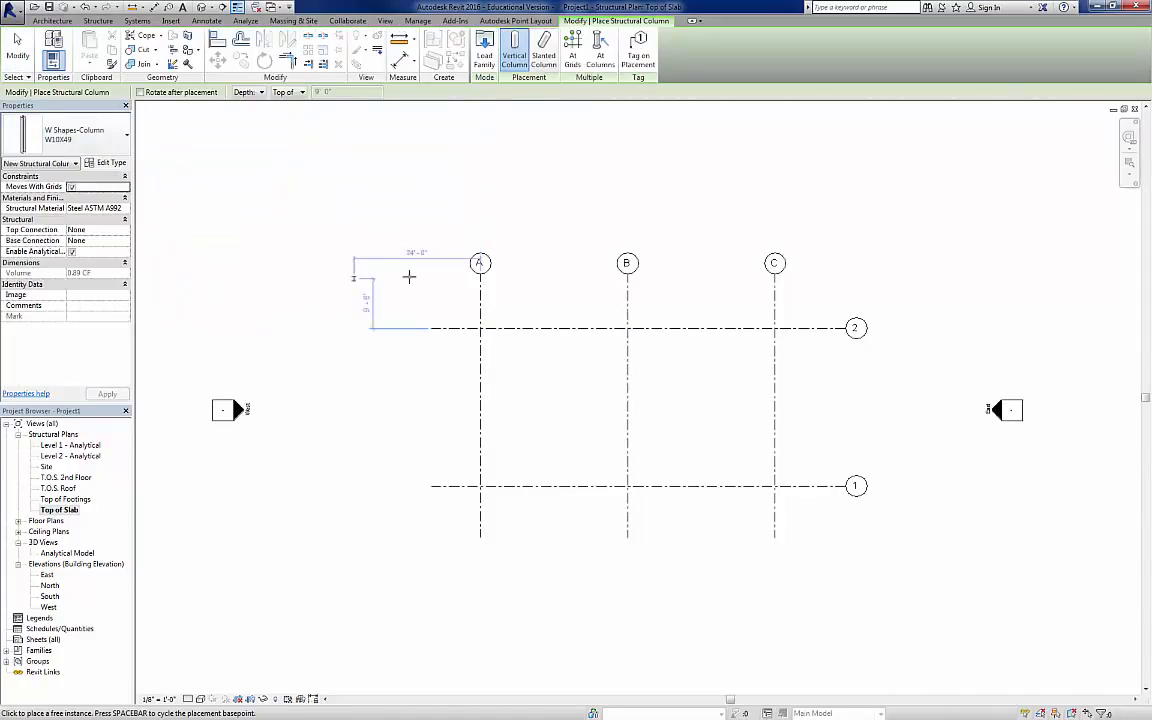
pyautogui.click(118, 141)
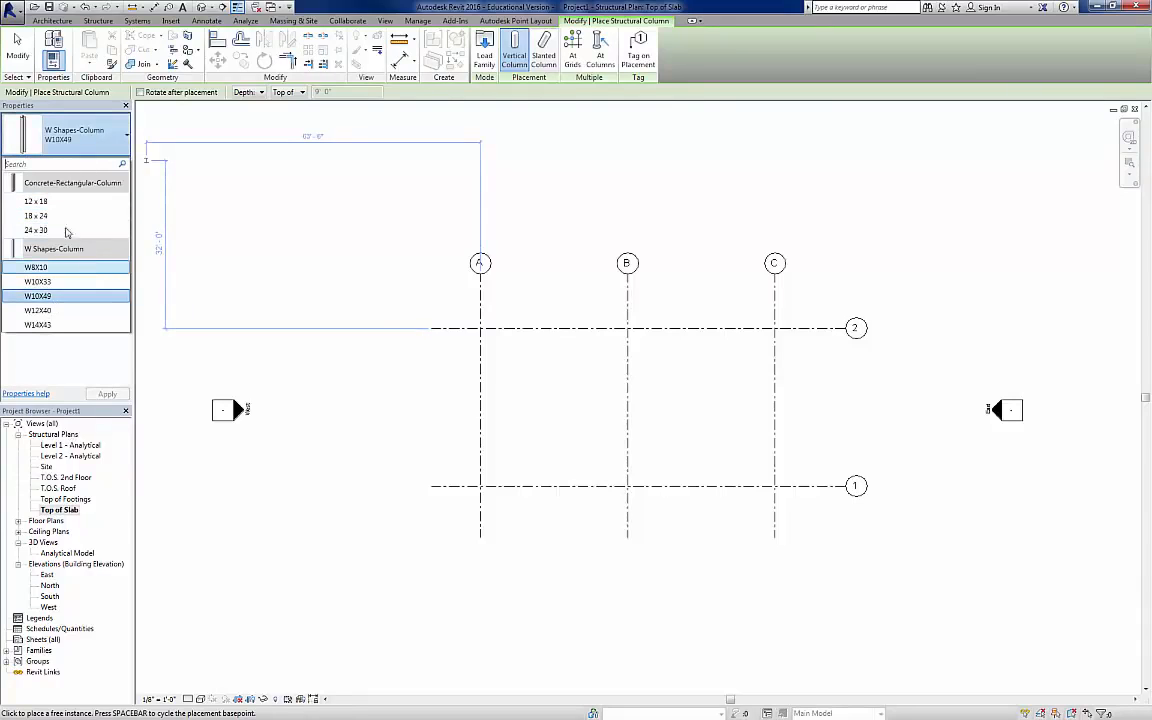
pyautogui.click(91, 148)
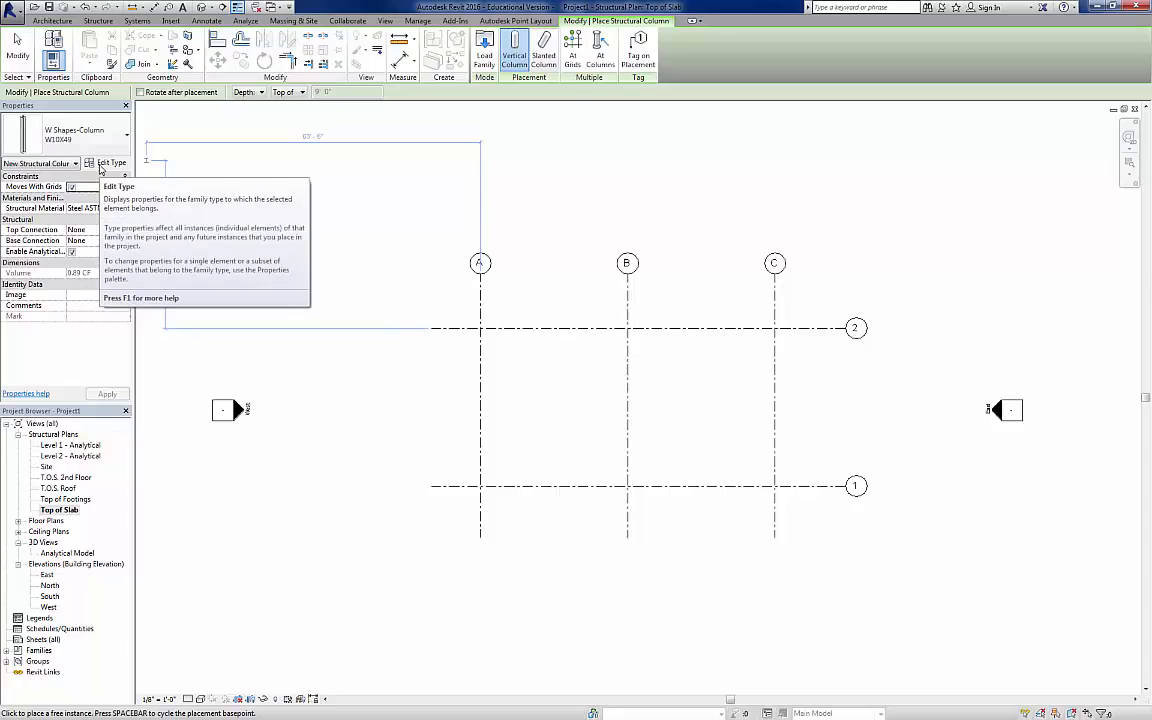
pyautogui.click(95, 147)
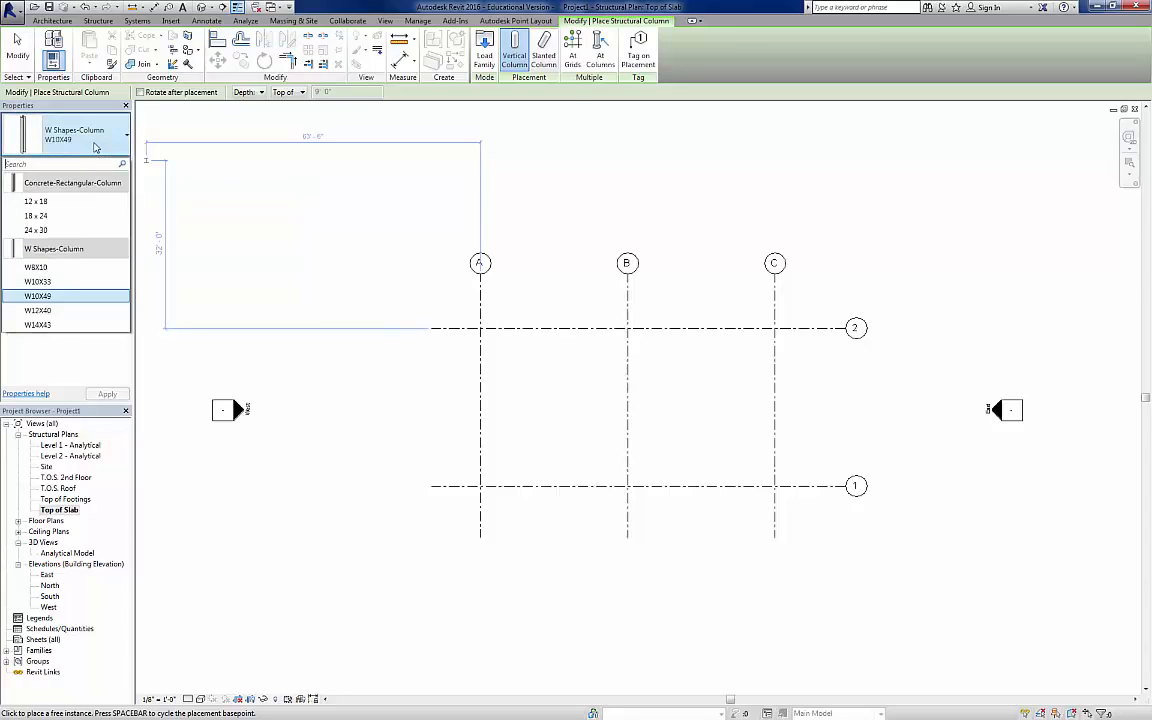
pyautogui.click(95, 147)
pyautogui.click(95, 147)
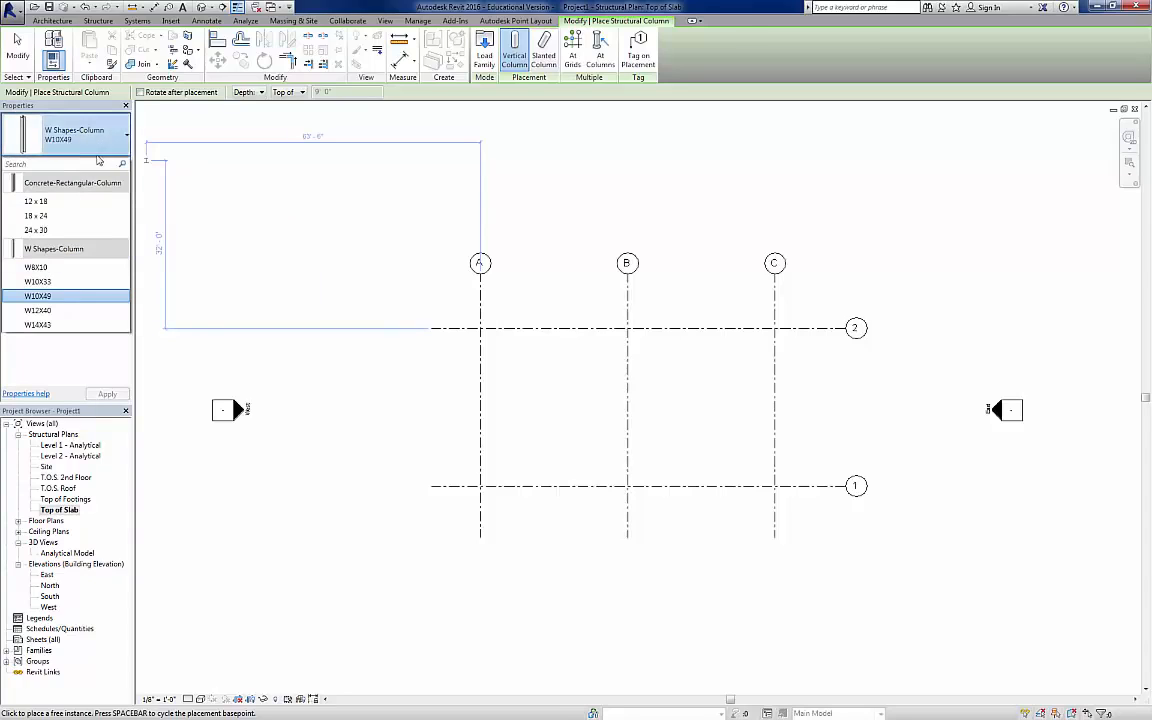
pyautogui.click(95, 147)
# Step: From the column's type properties, load the W-Wide Flange-Column family from the Steel folder of the Structural Columns library
pyautogui.click(105, 164)
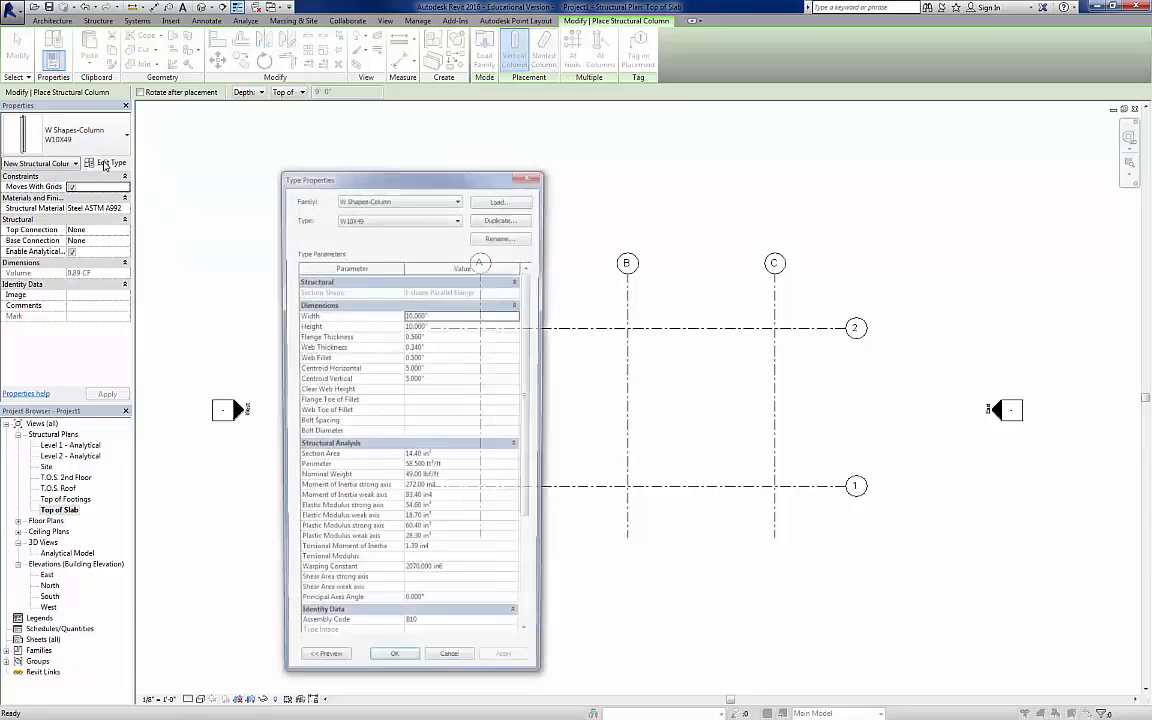
pyautogui.click(495, 199)
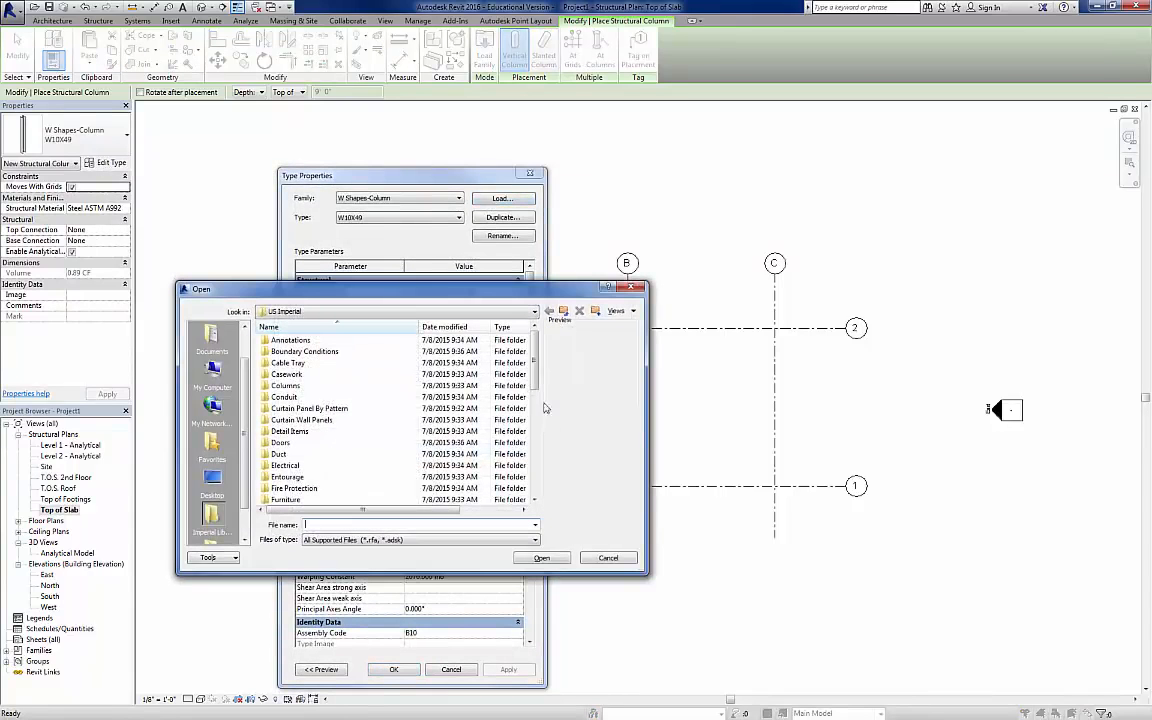
pyautogui.scroll(-7, 521, 450)
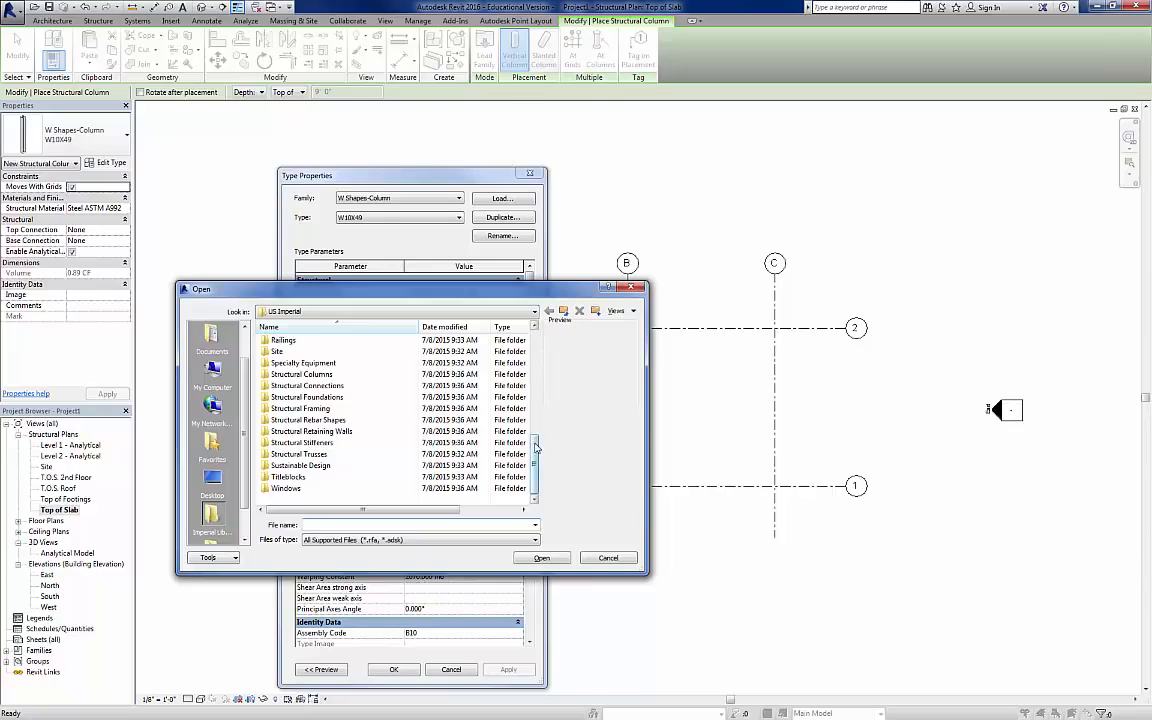
pyautogui.moveTo(535, 450); pyautogui.dragTo(535, 355)
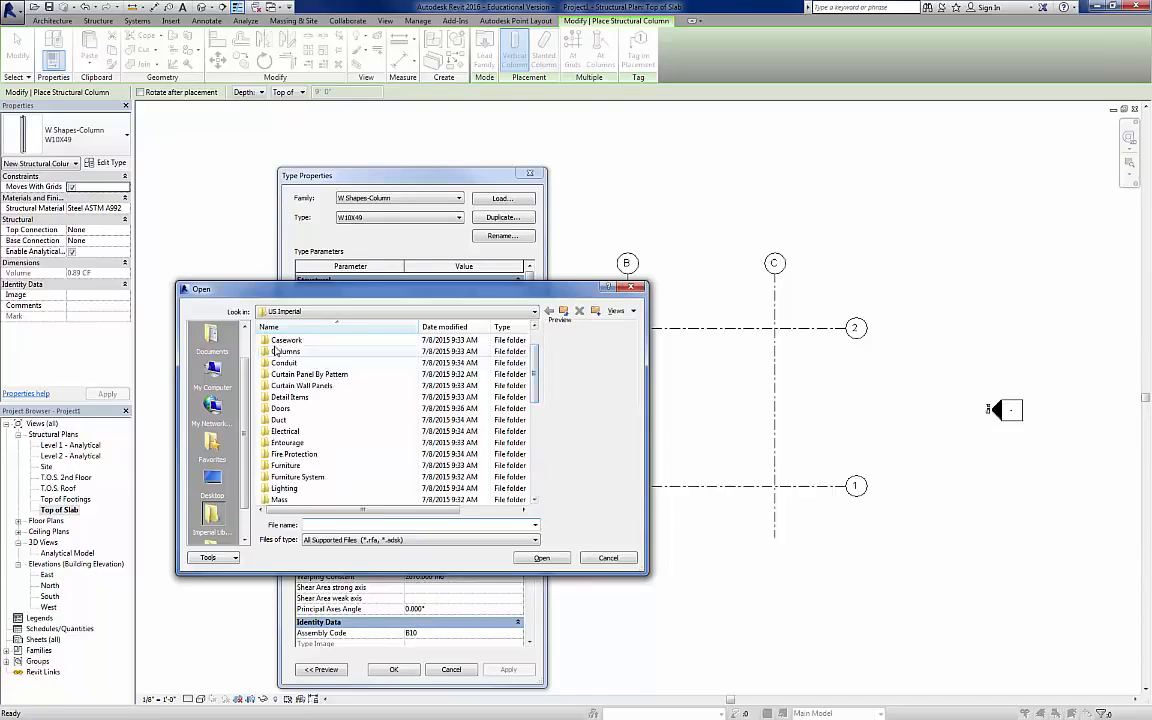
pyautogui.moveTo(535, 370); pyautogui.dragTo(533, 482)
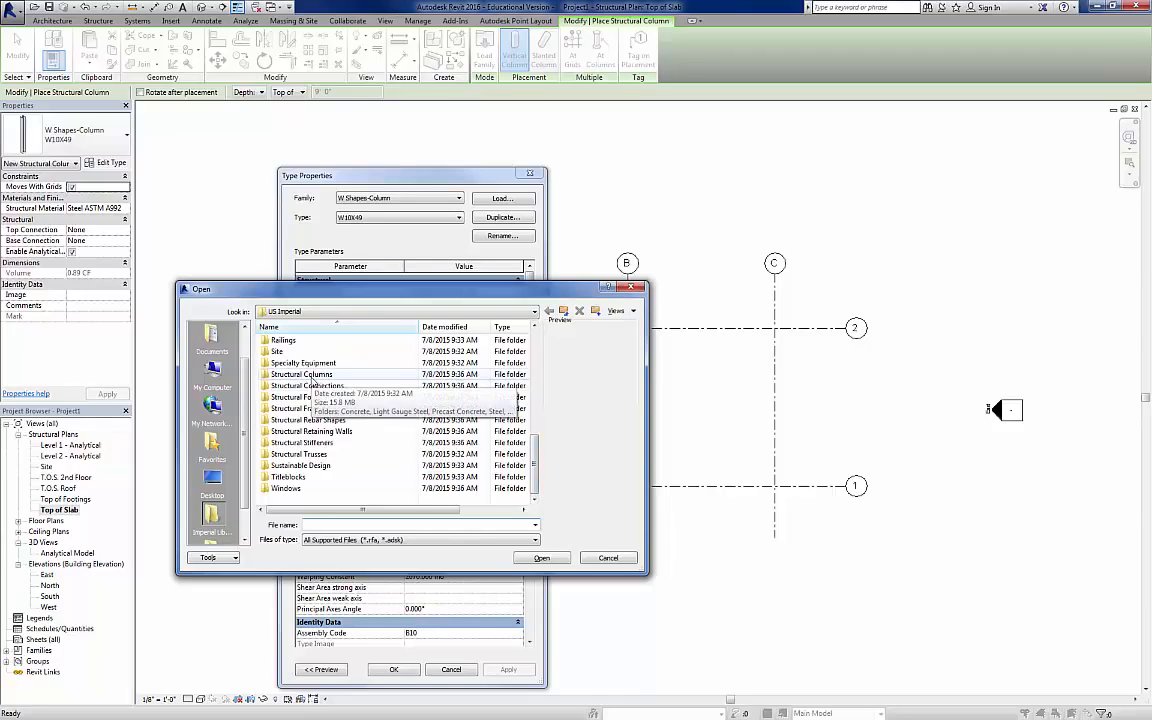
pyautogui.doubleClick(313, 375)
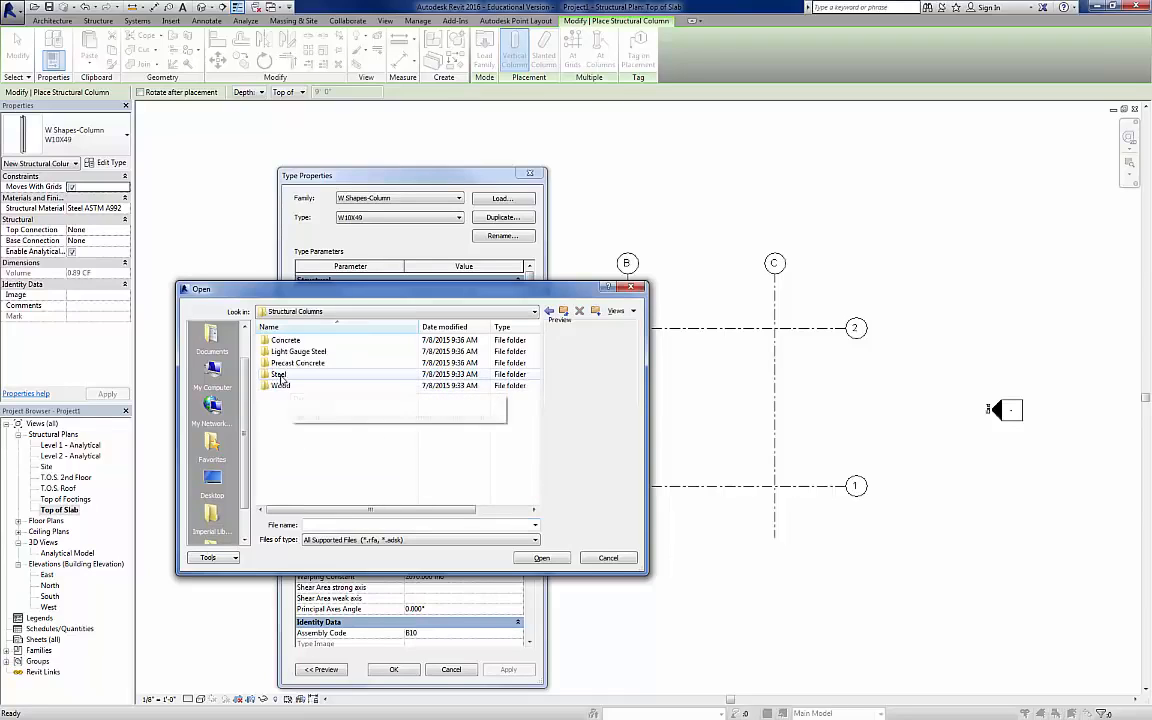
pyautogui.doubleClick(279, 375)
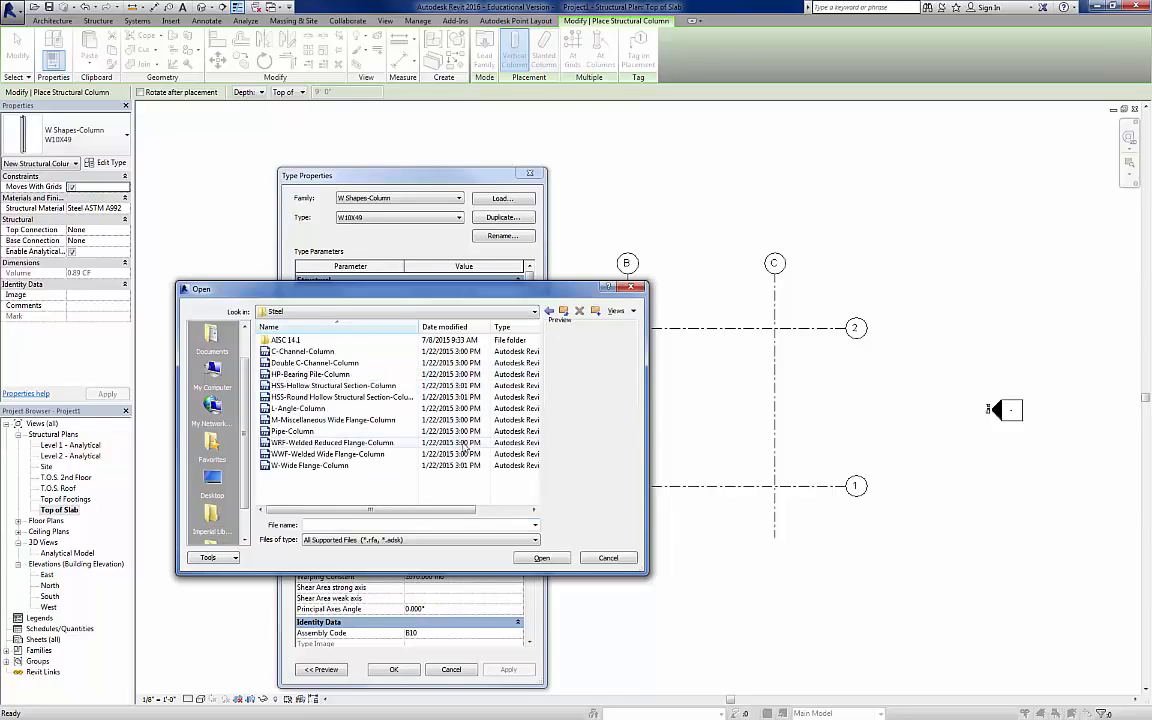
pyautogui.doubleClick(296, 466)
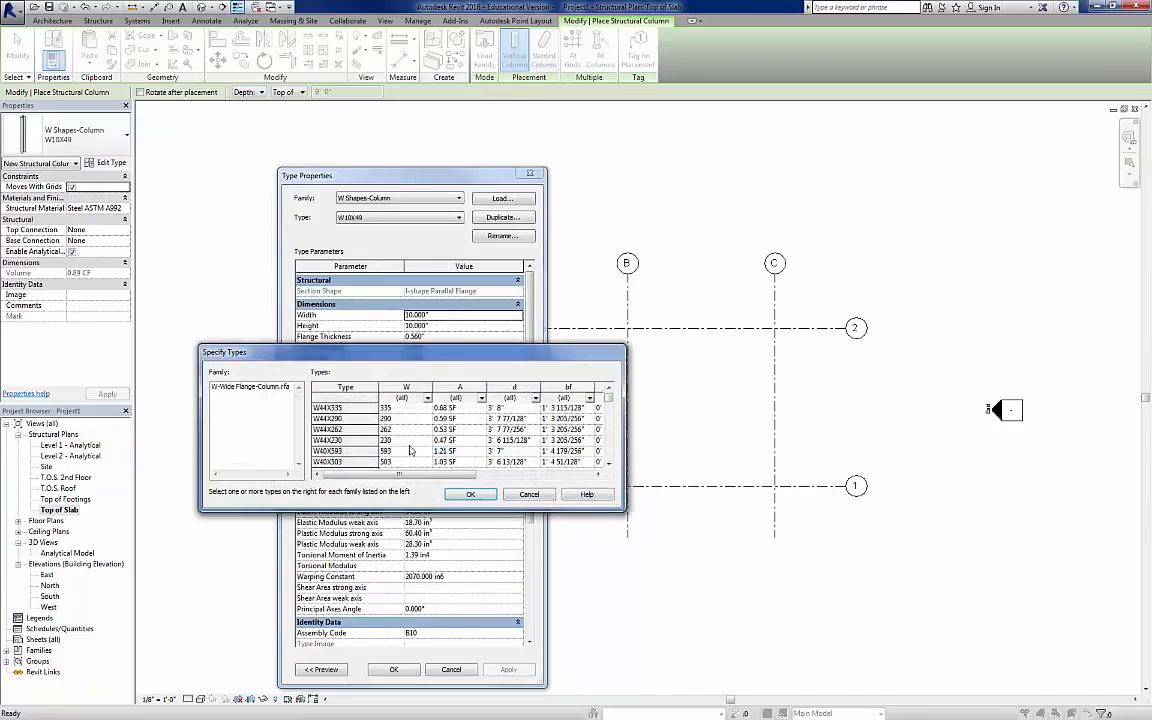
# Step: Choose the W10X30 size from the family's type catalog and apply it as the column type
pyautogui.moveTo(608, 399); pyautogui.dragTo(605, 455)
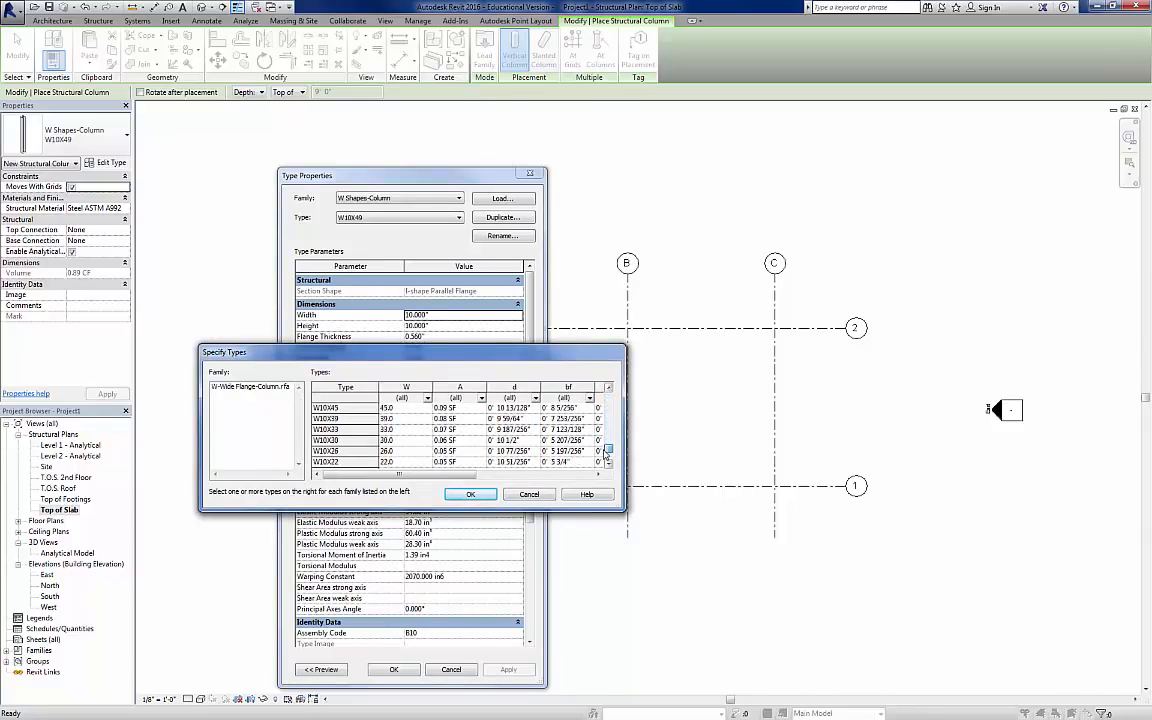
pyautogui.click(365, 441)
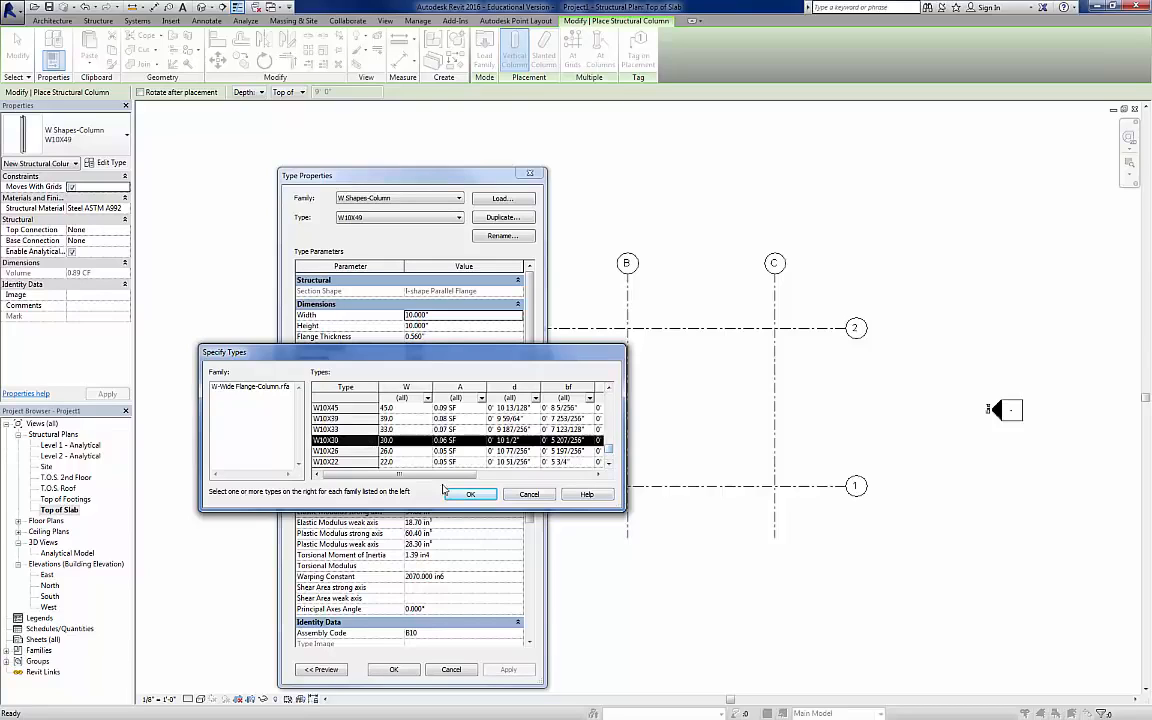
pyautogui.click(467, 495)
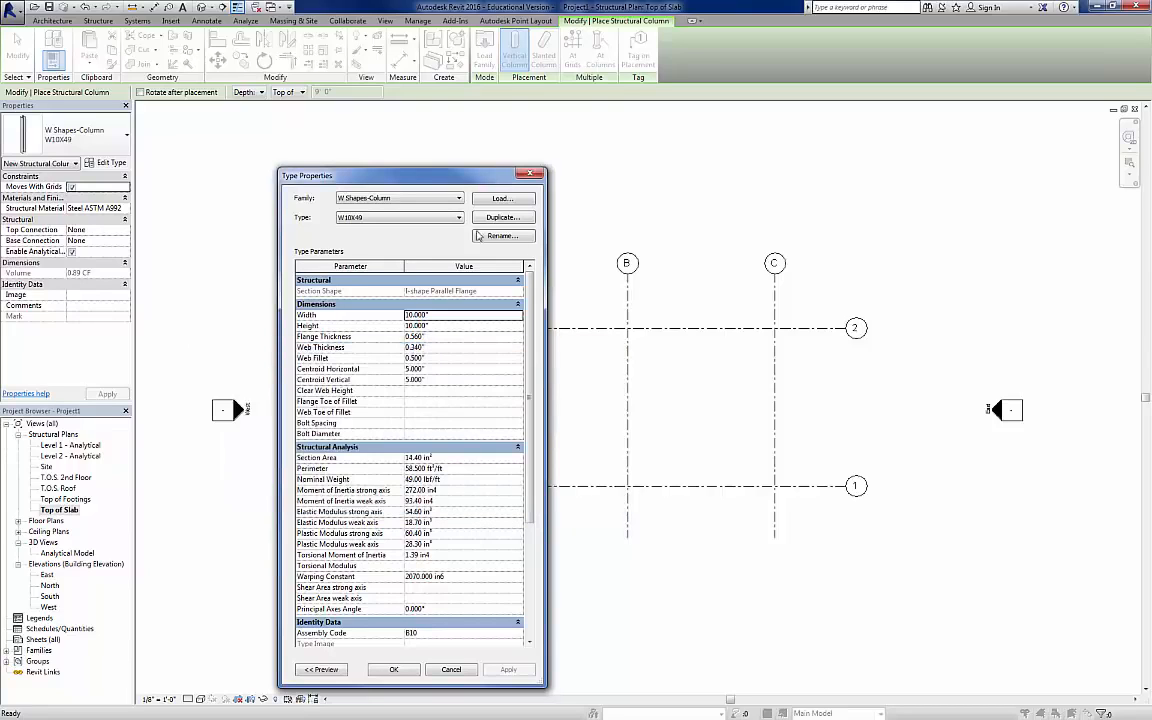
pyautogui.click(392, 669)
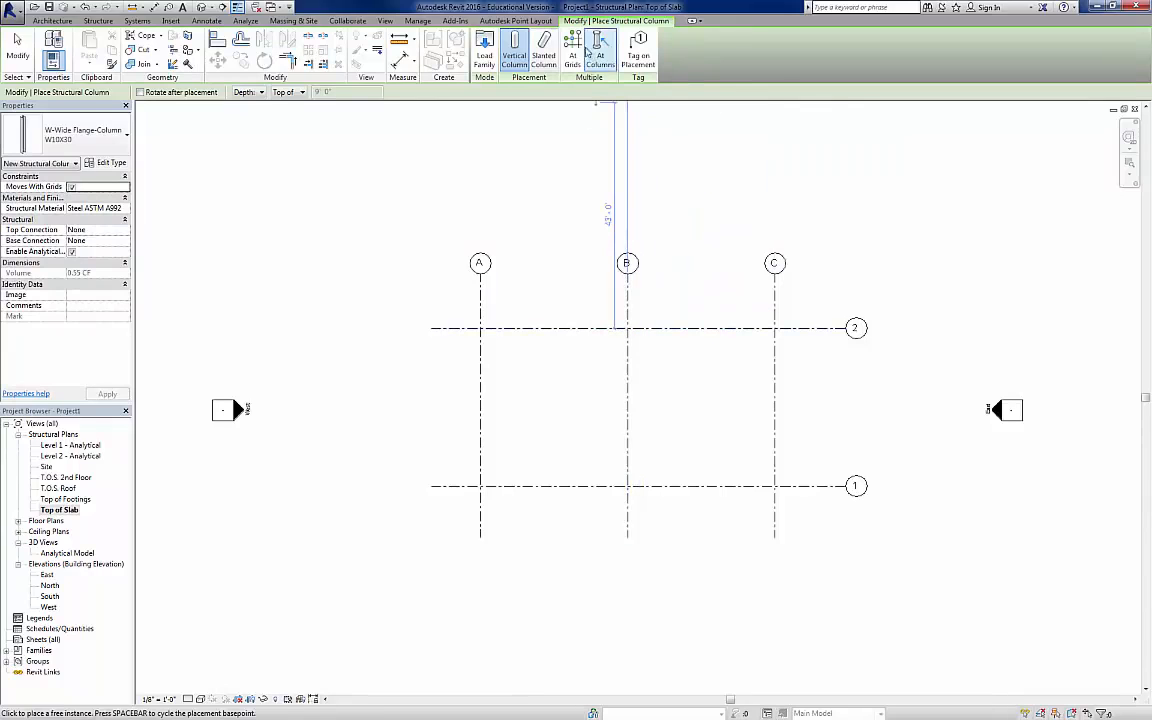
# Step: Place W10X30 columns at all intersections of grids A to C with grids 1 and 2, and end column placement
pyautogui.click(577, 45)
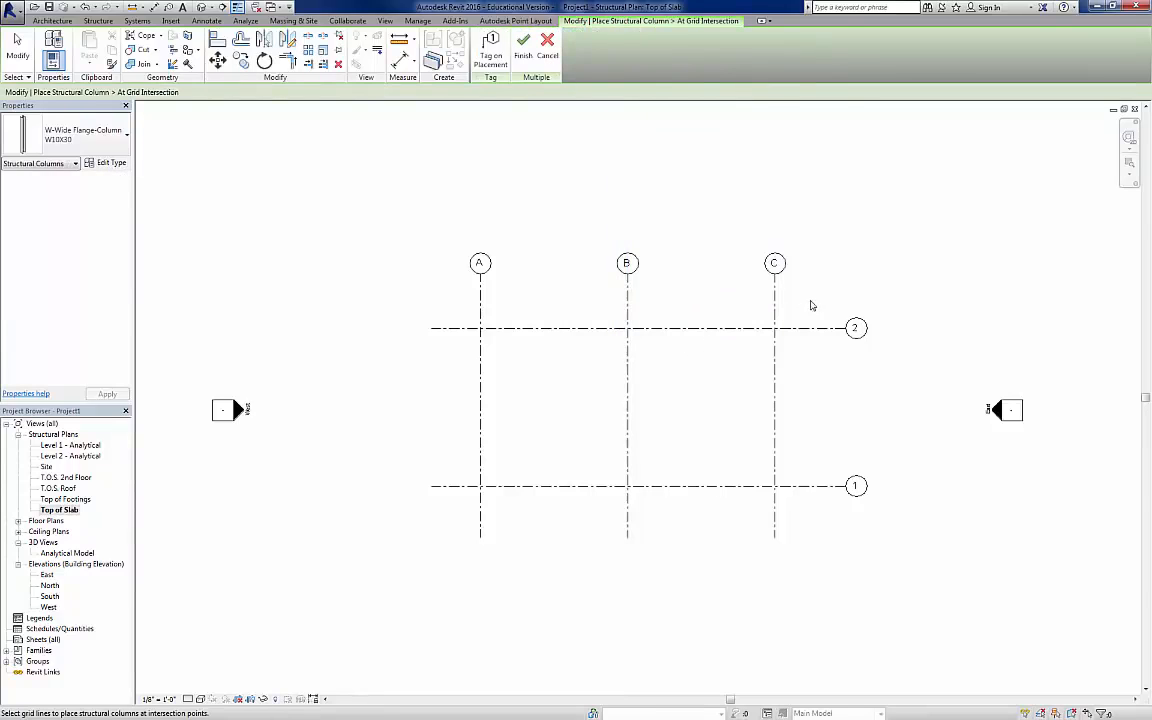
pyautogui.moveTo(817, 301); pyautogui.dragTo(455, 535)
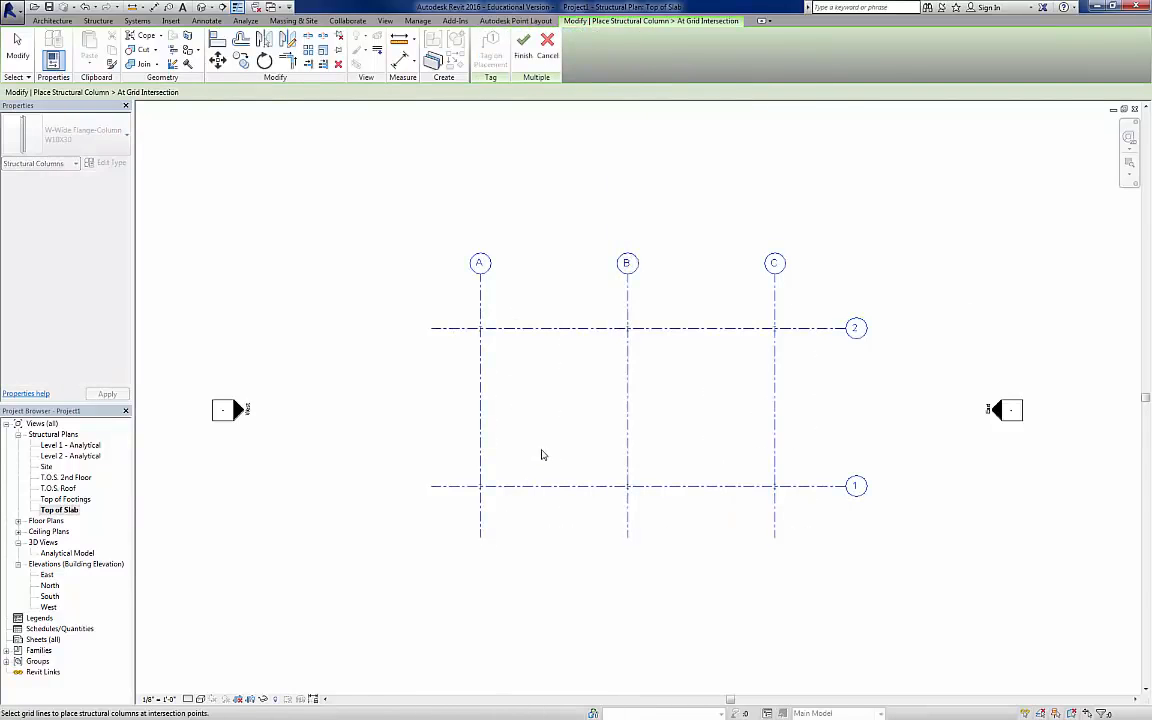
pyautogui.click(523, 45)
pyautogui.scroll(3, 486, 342)
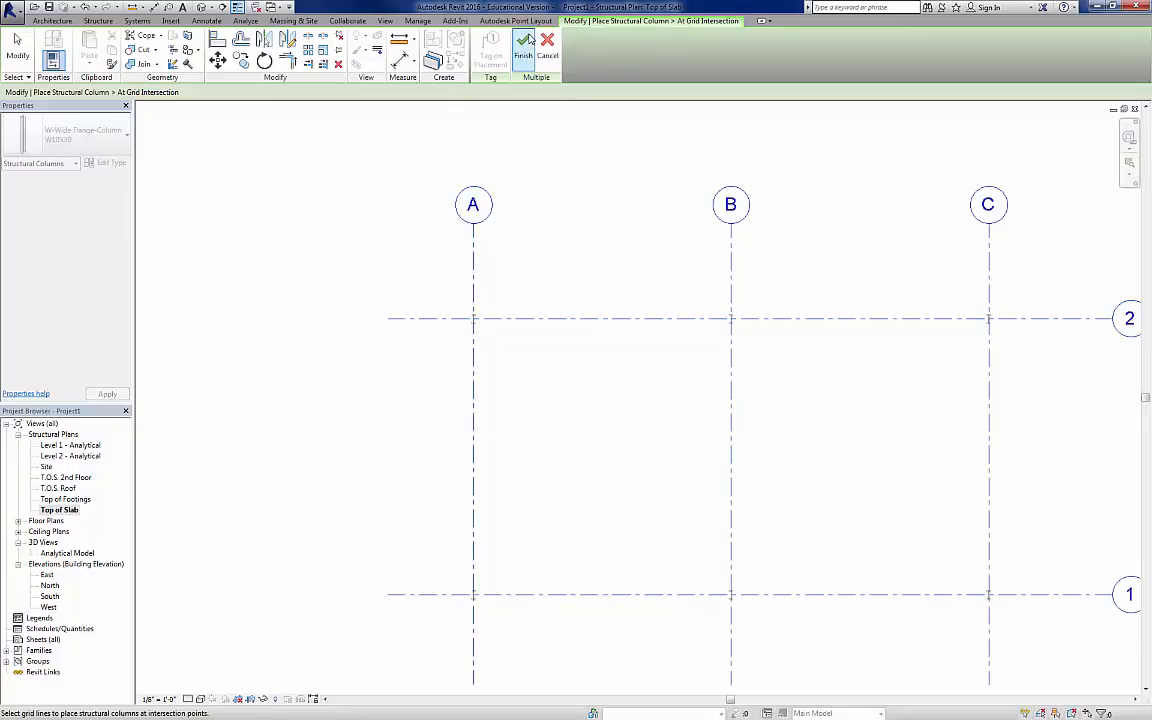
pyautogui.click(524, 44)
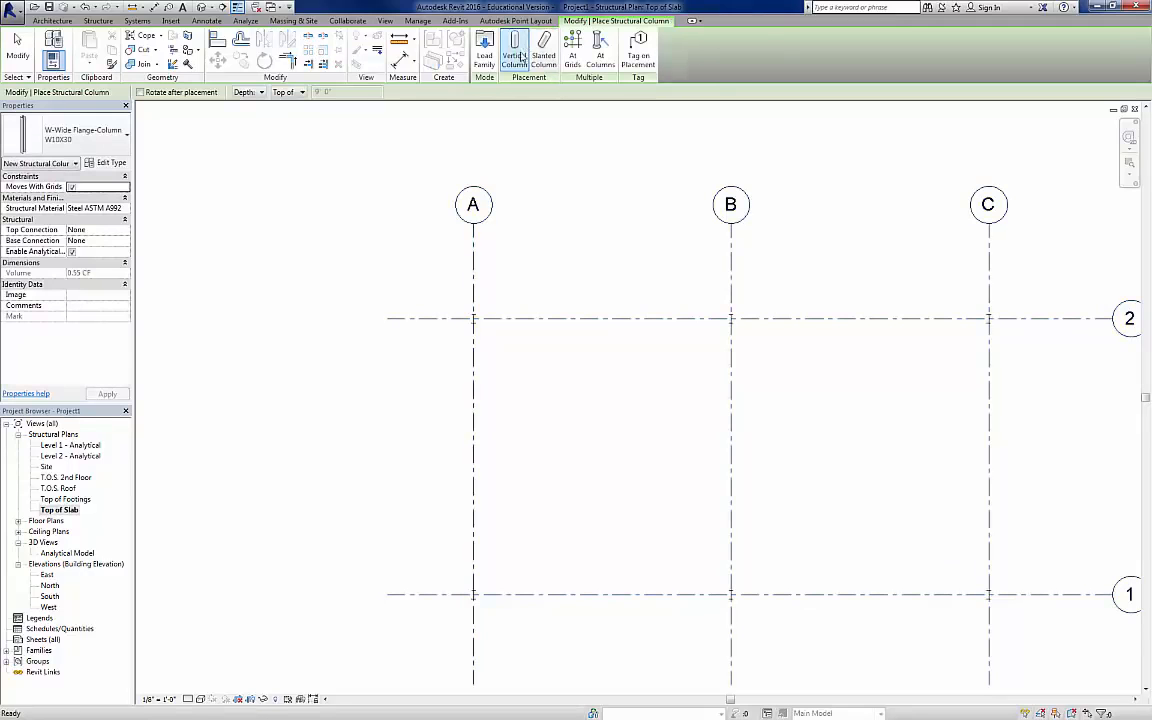
pyautogui.press('Escape')
pyautogui.press('Escape')
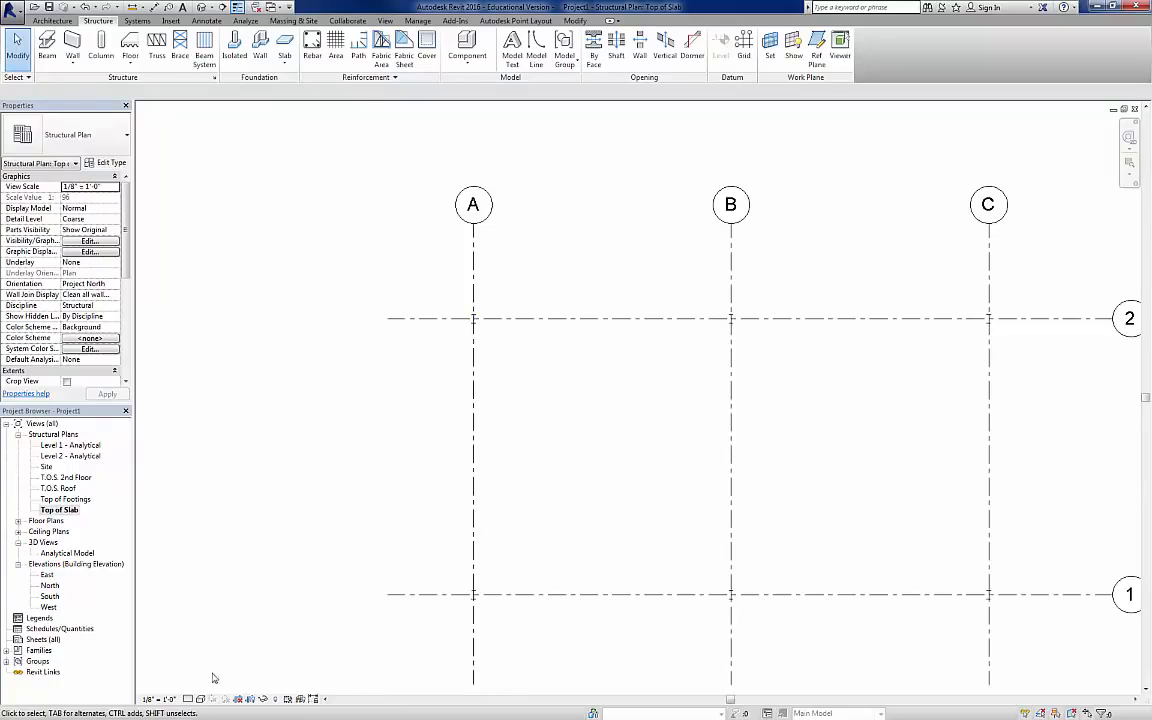
# Step: Set the plan's detail level to Medium and inspect the column shape at grid intersection A-2
pyautogui.click(188, 699)
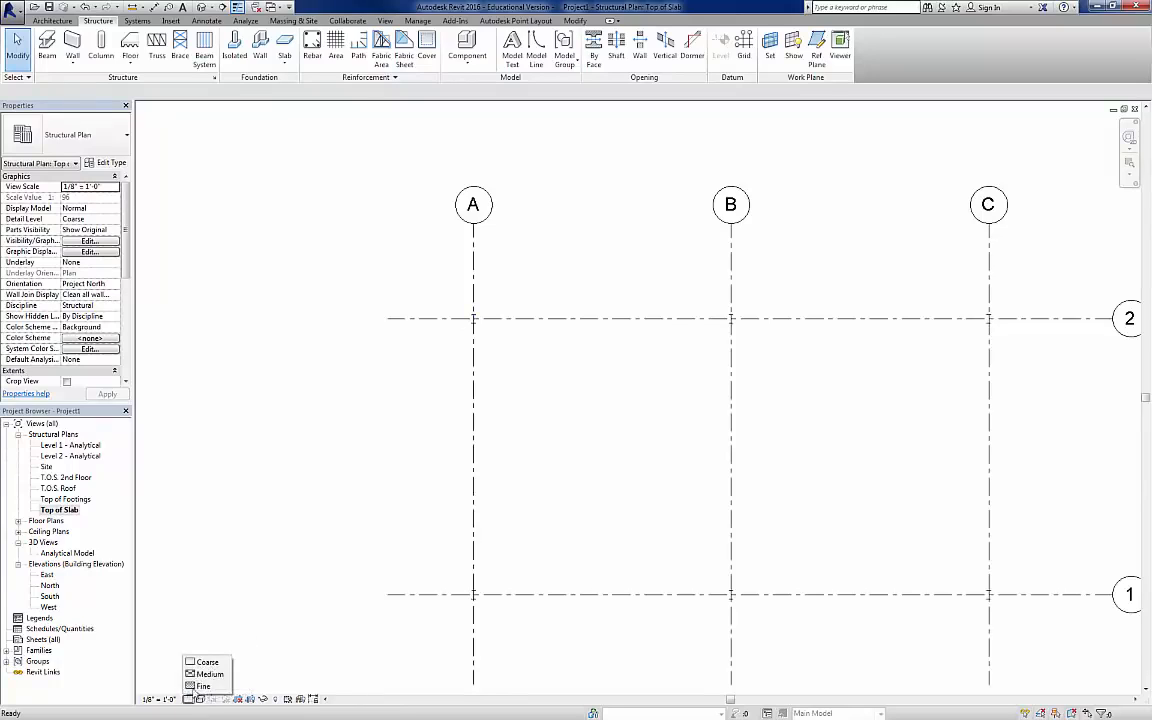
pyautogui.click(205, 675)
pyautogui.scroll(3, 470, 325)
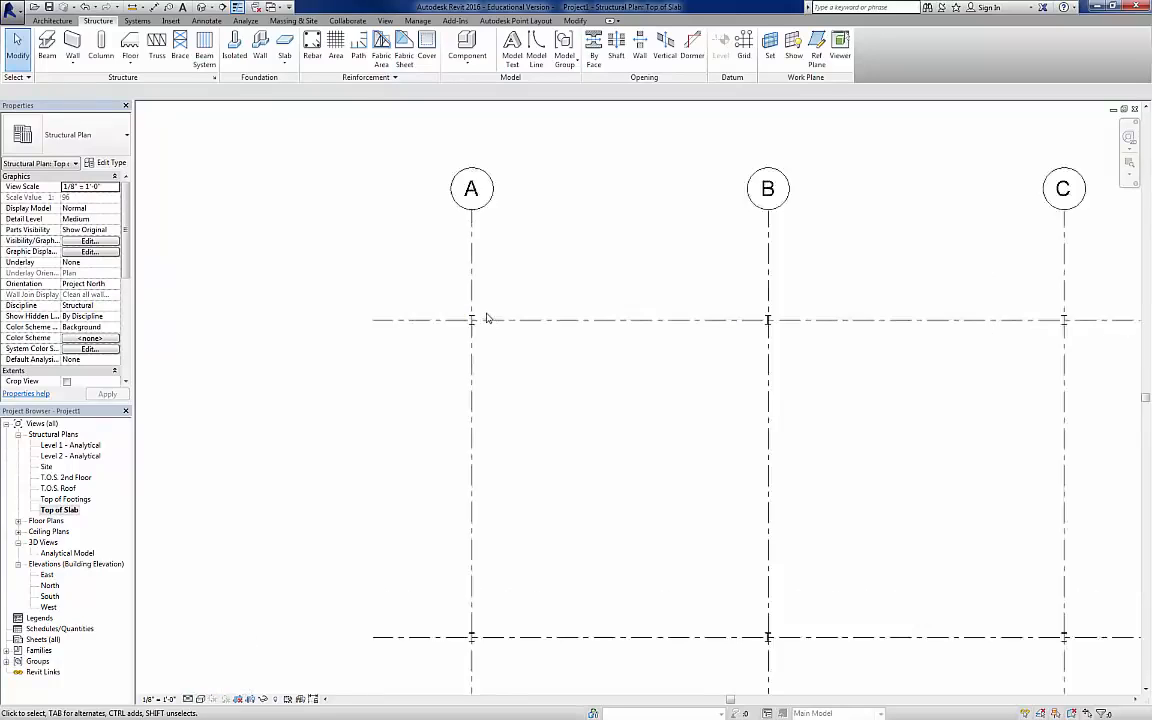
pyautogui.scroll(4, 466, 324)
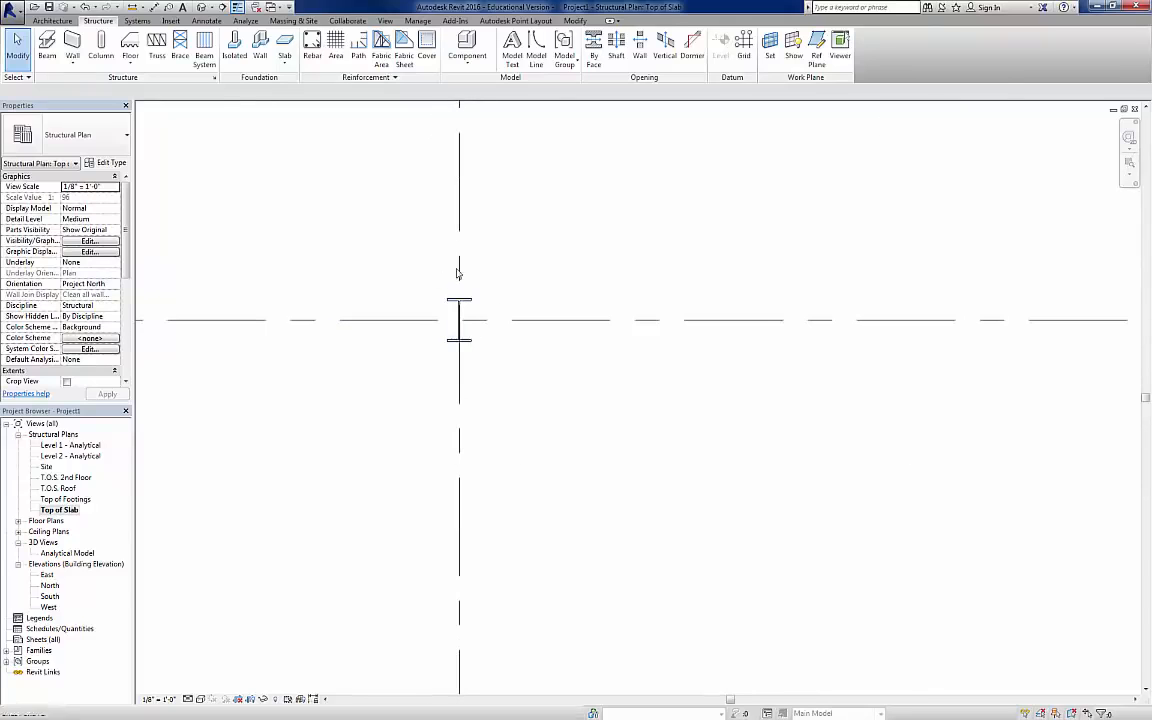
pyautogui.scroll(-5, 530, 386)
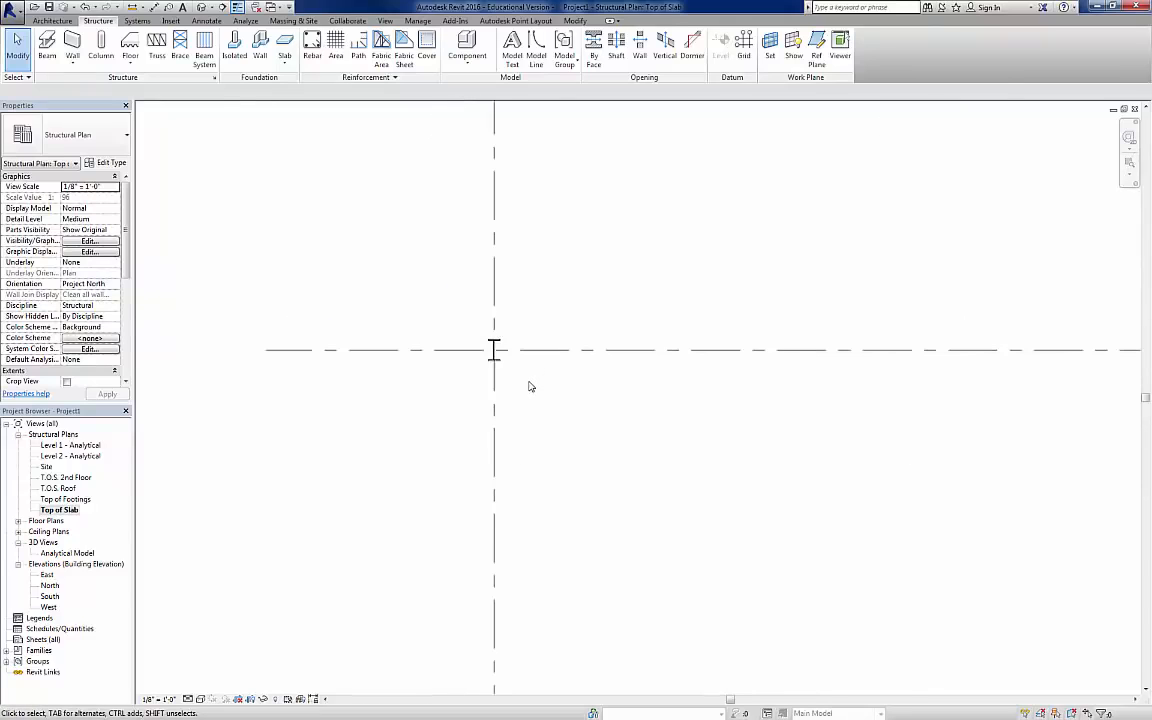
pyautogui.moveTo(699, 491); pyautogui.dragTo(500, 375, button='middle')
pyautogui.scroll(-1, 478, 359)
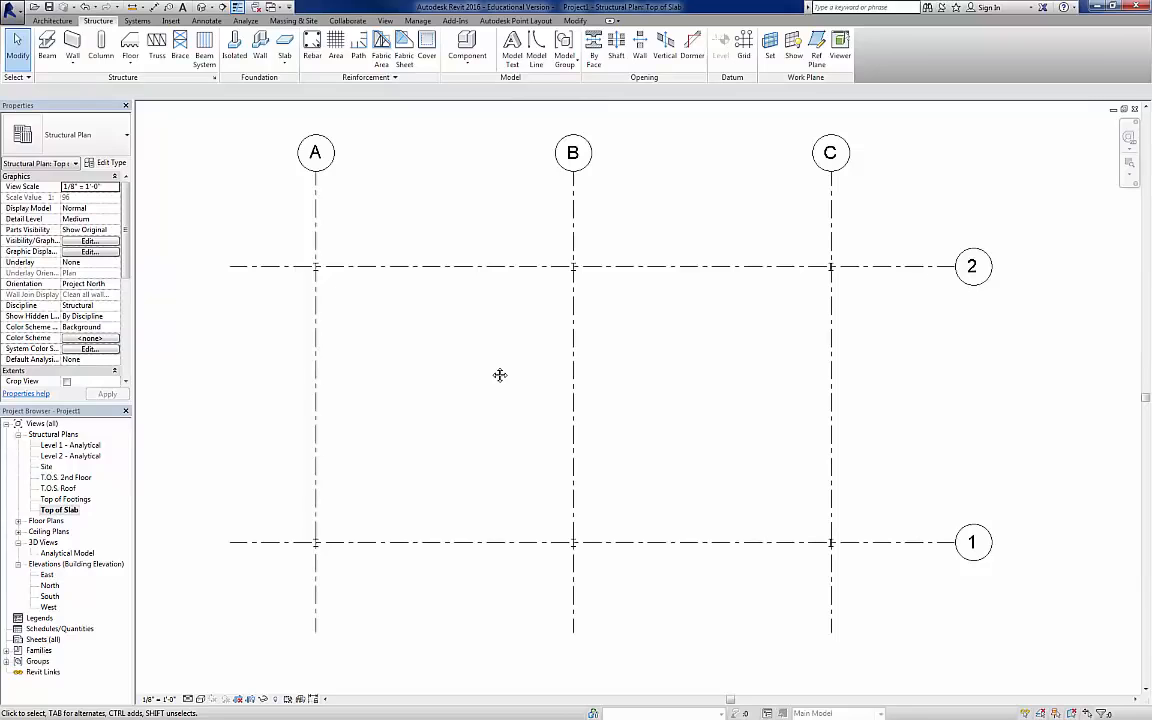
# Step: Open the default 3D view and check the base and top level constraints of the column at A-1
pyautogui.click(202, 8)
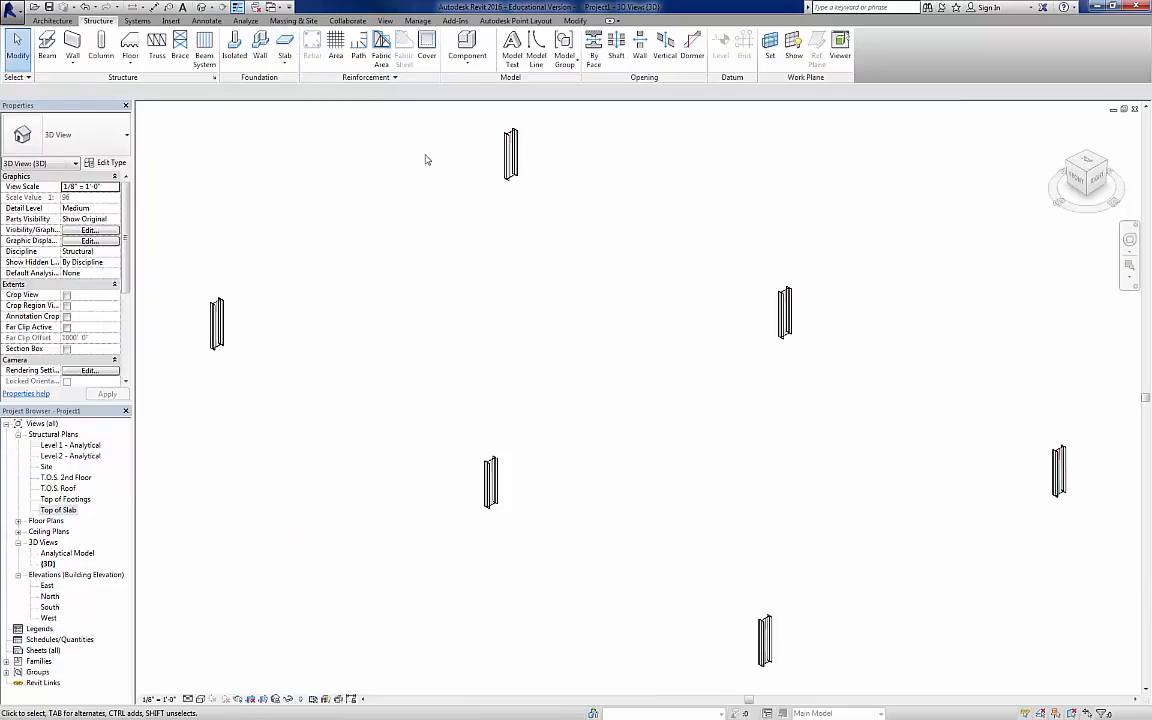
pyautogui.click(216, 322)
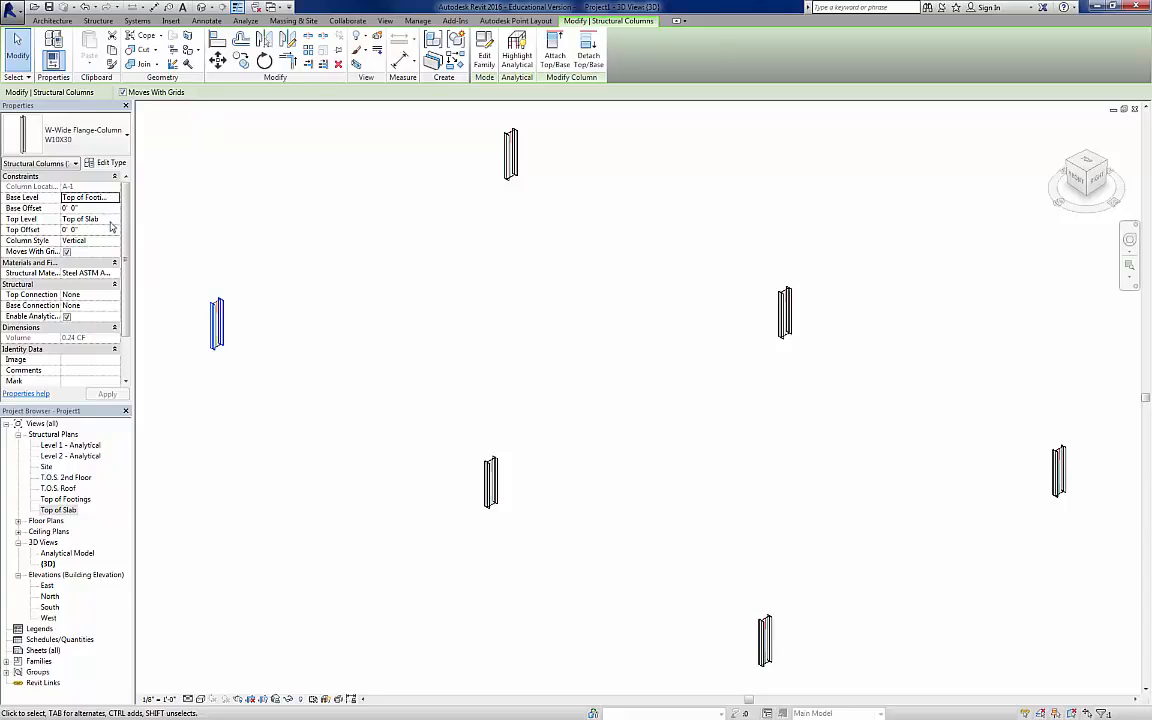
pyautogui.click(244, 314)
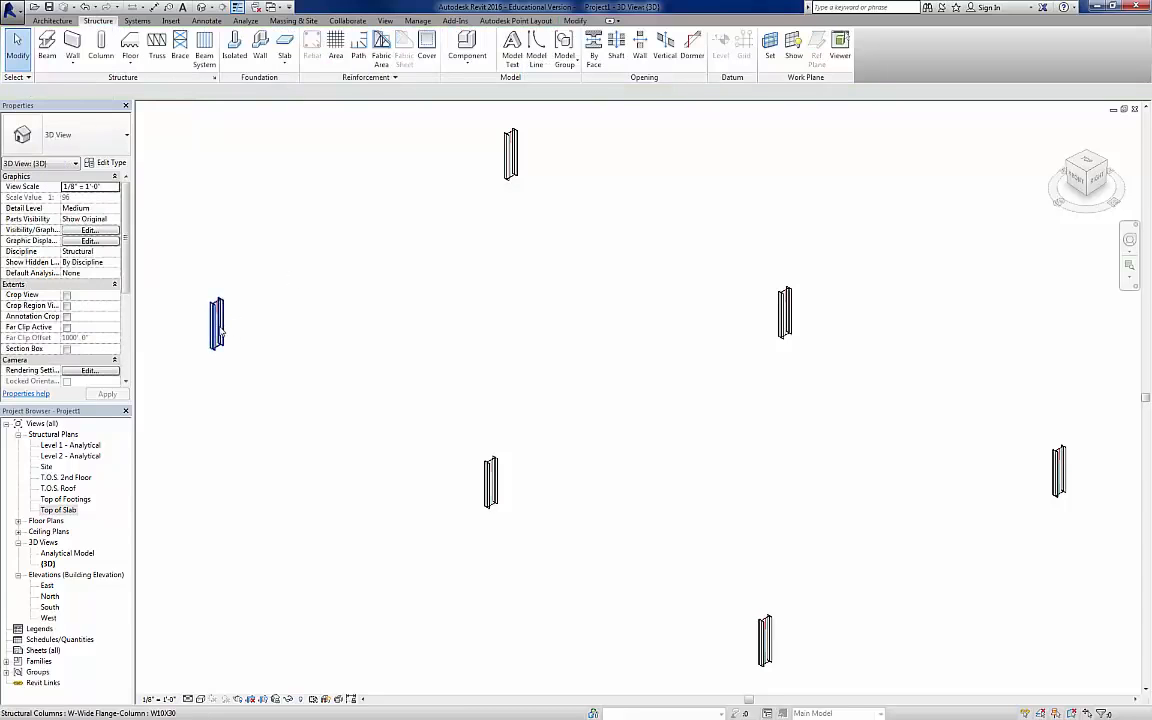
# Step: For all W10X30 column instances in the entire project, set the top level to T.O.S. Roof and the base level to Top of Slab
pyautogui.click(216, 322)
pyautogui.rightClick(219, 324)
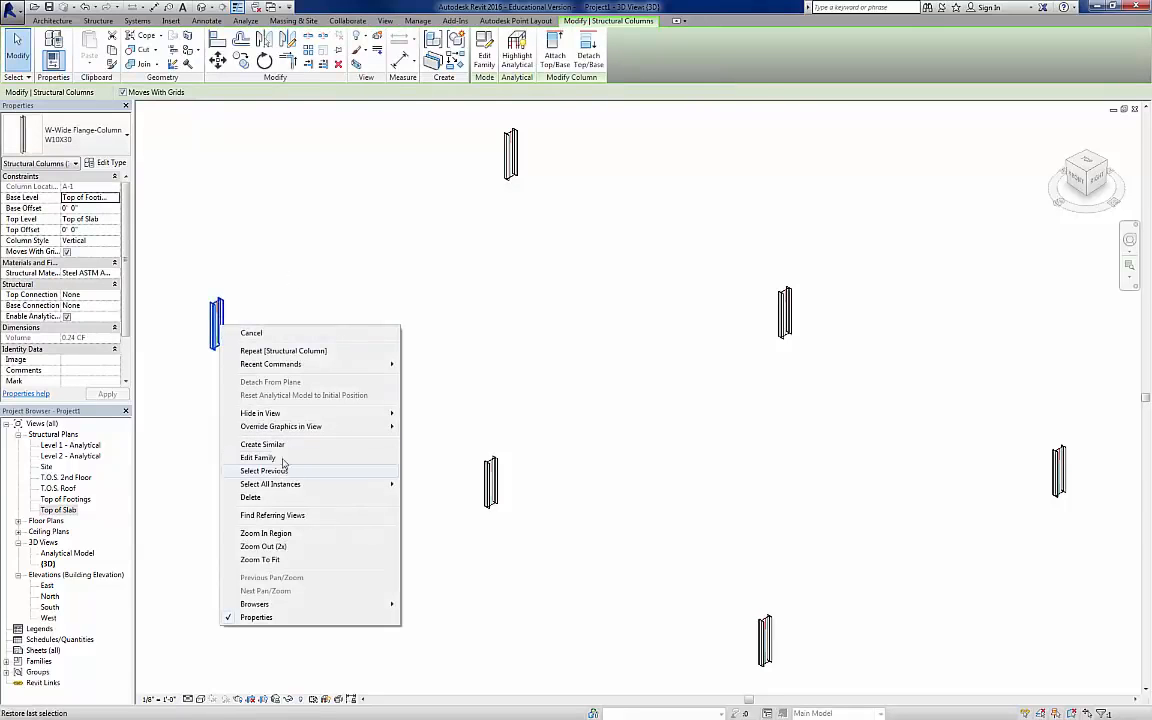
pyautogui.moveTo(285, 489)
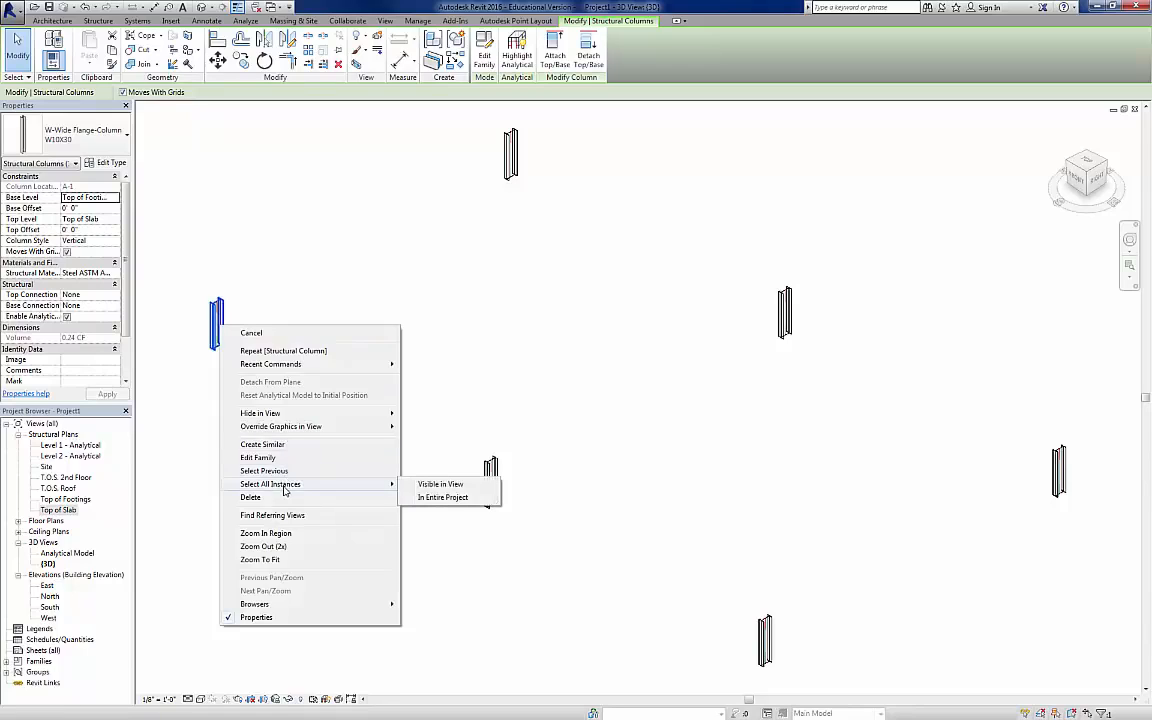
pyautogui.click(447, 498)
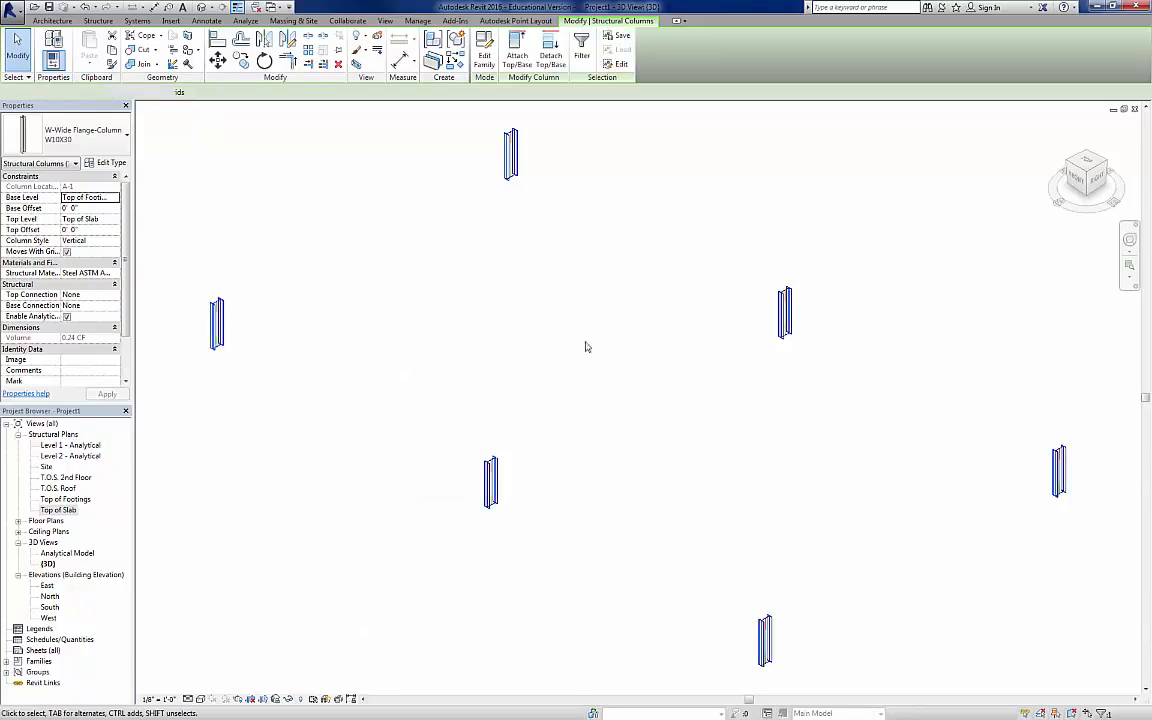
pyautogui.click(117, 221)
pyautogui.click(116, 221)
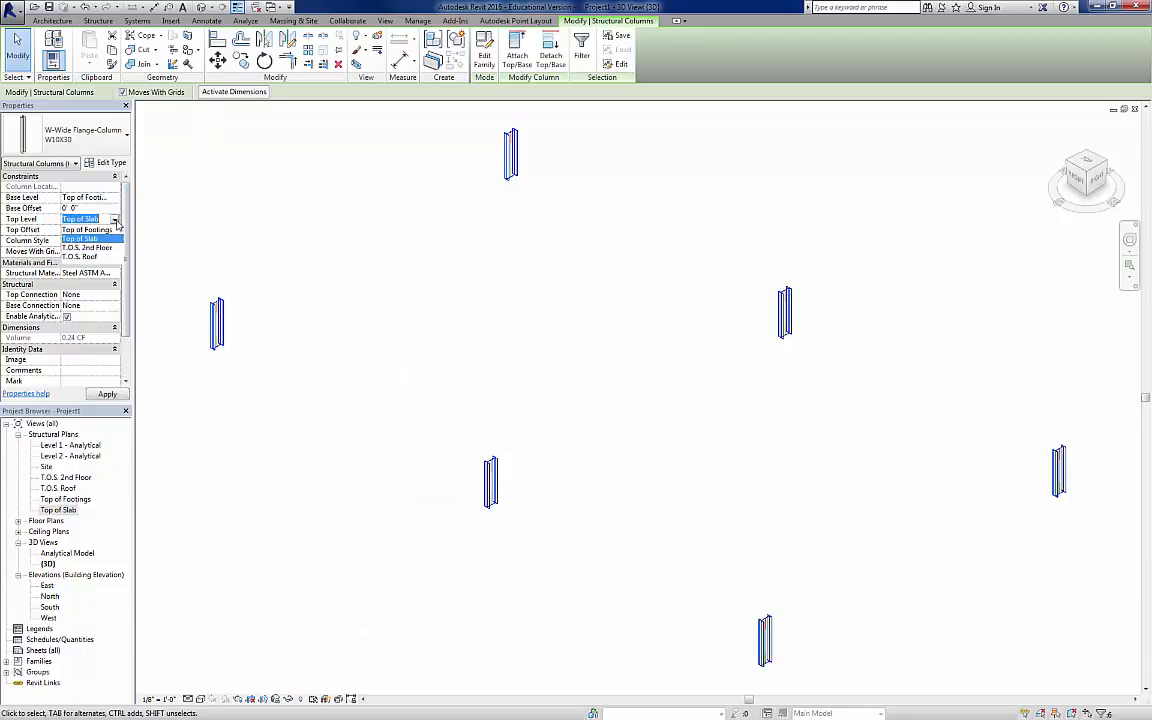
pyautogui.click(86, 257)
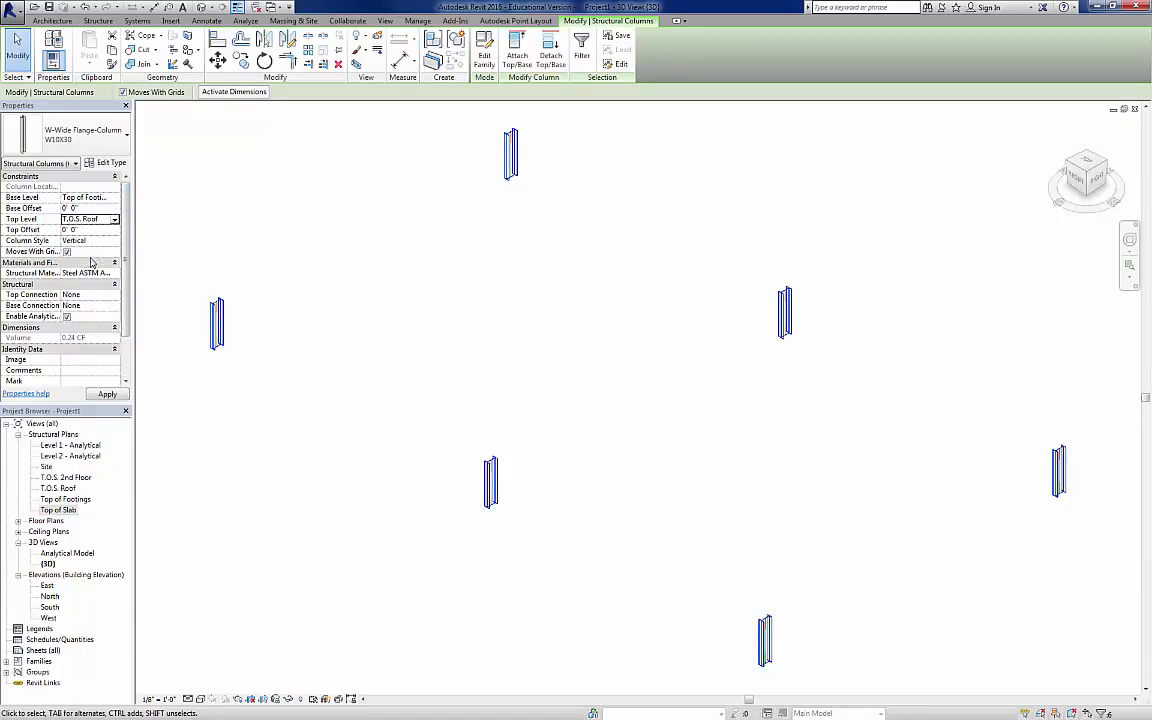
pyautogui.click(117, 198)
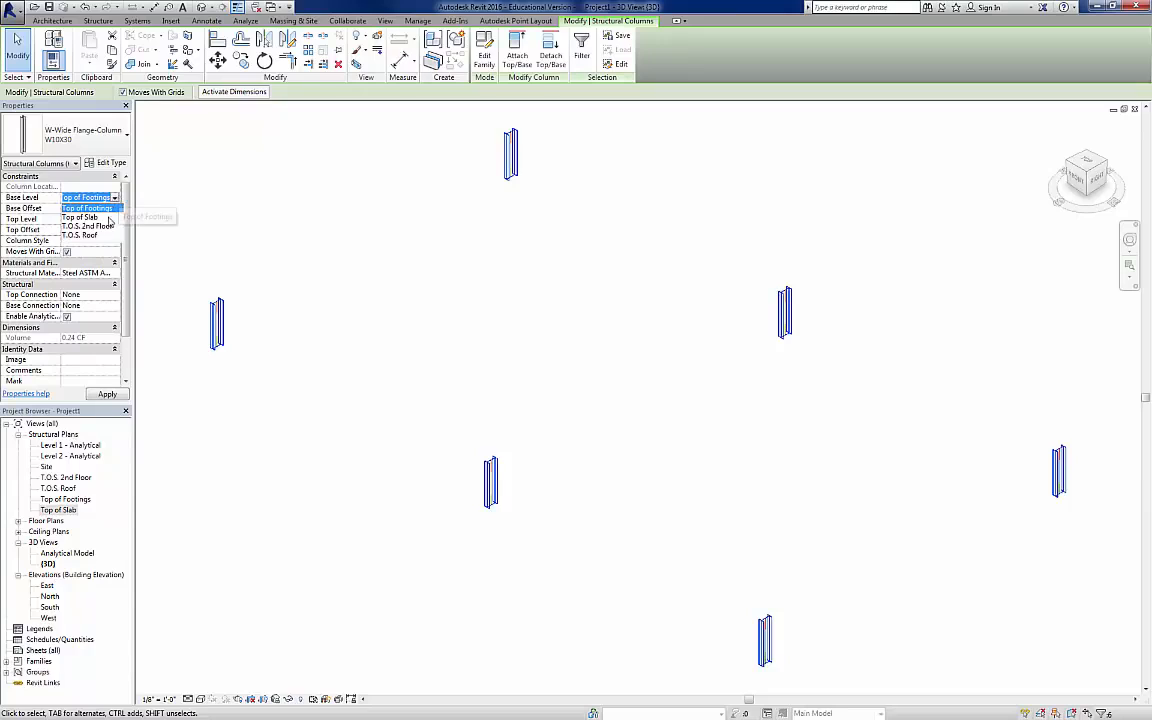
pyautogui.click(82, 207)
pyautogui.click(107, 394)
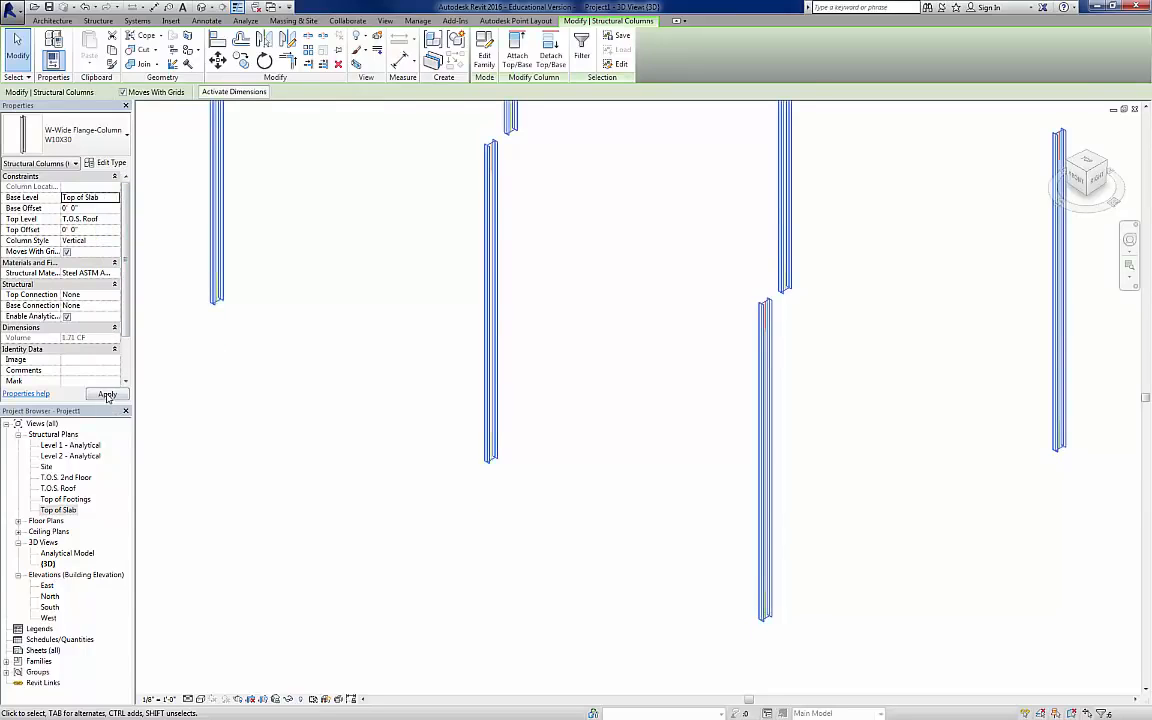
pyautogui.scroll(1, 359, 371)
pyautogui.middleClick(360, 373)
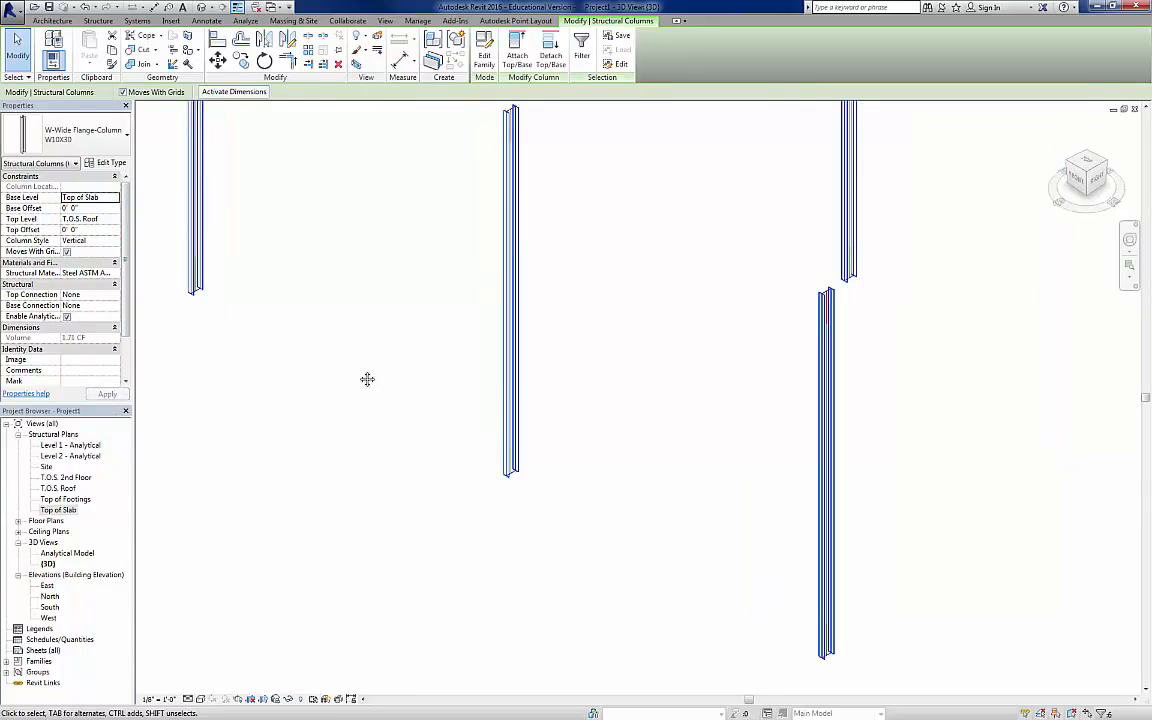
pyautogui.middleClick(360, 373)
pyautogui.click(642, 432)
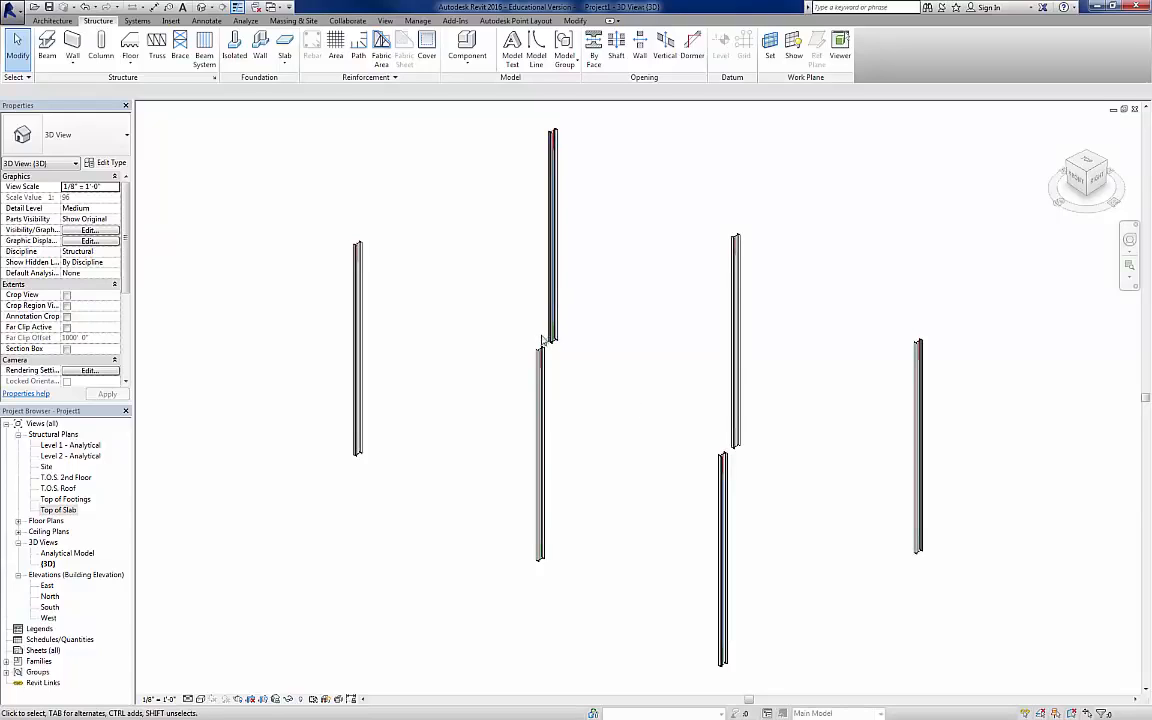
# Step: Open the Top of Footings structural plan and look over the area between its elevation markers
pyautogui.doubleClick(62, 500)
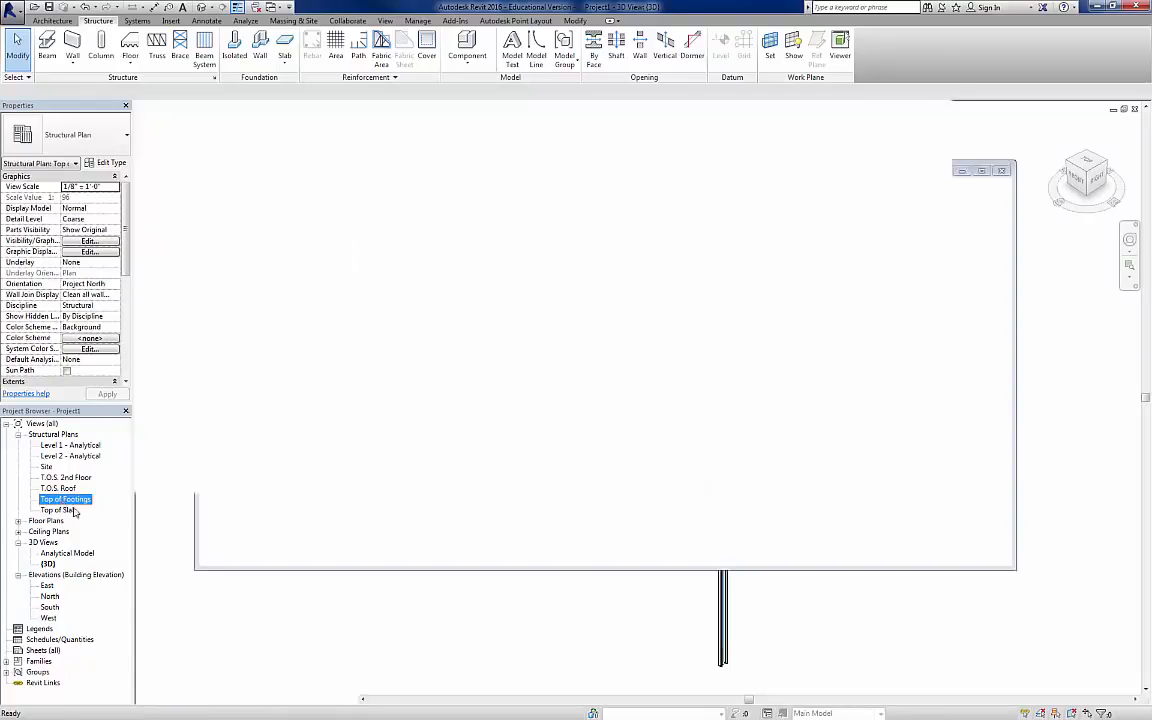
pyautogui.scroll(-4, 410, 375)
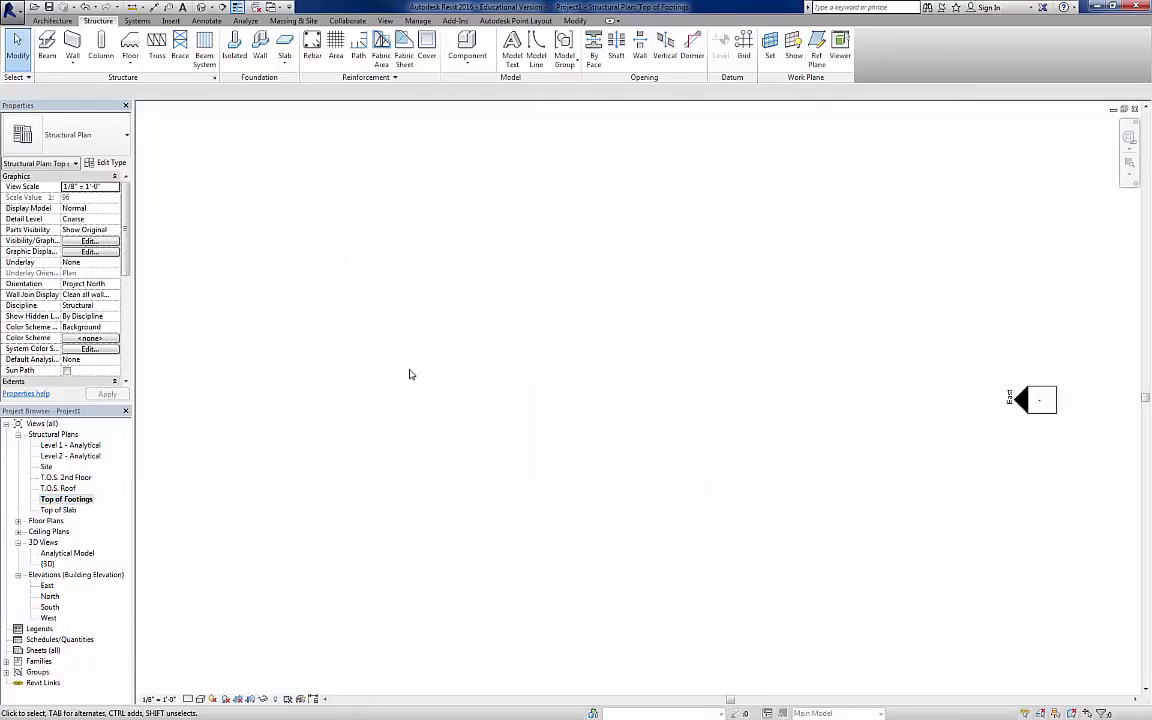
pyautogui.middleClick(411, 374)
pyautogui.middleClick(411, 374)
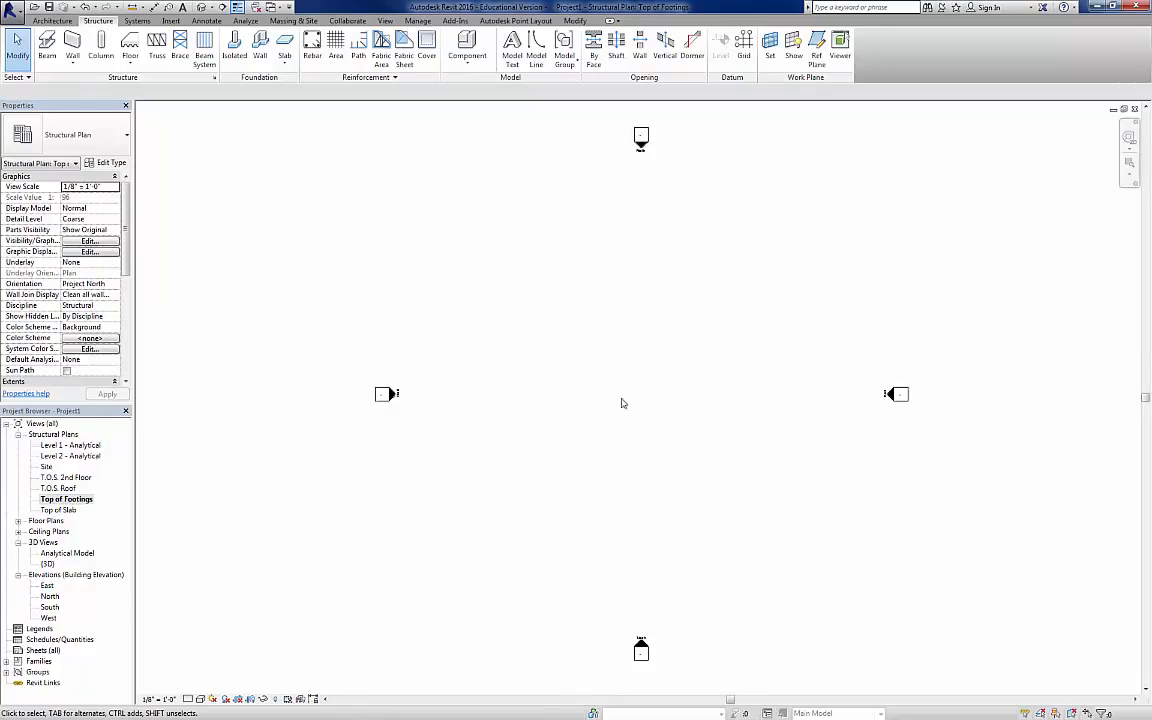
pyautogui.scroll(1, 630, 404)
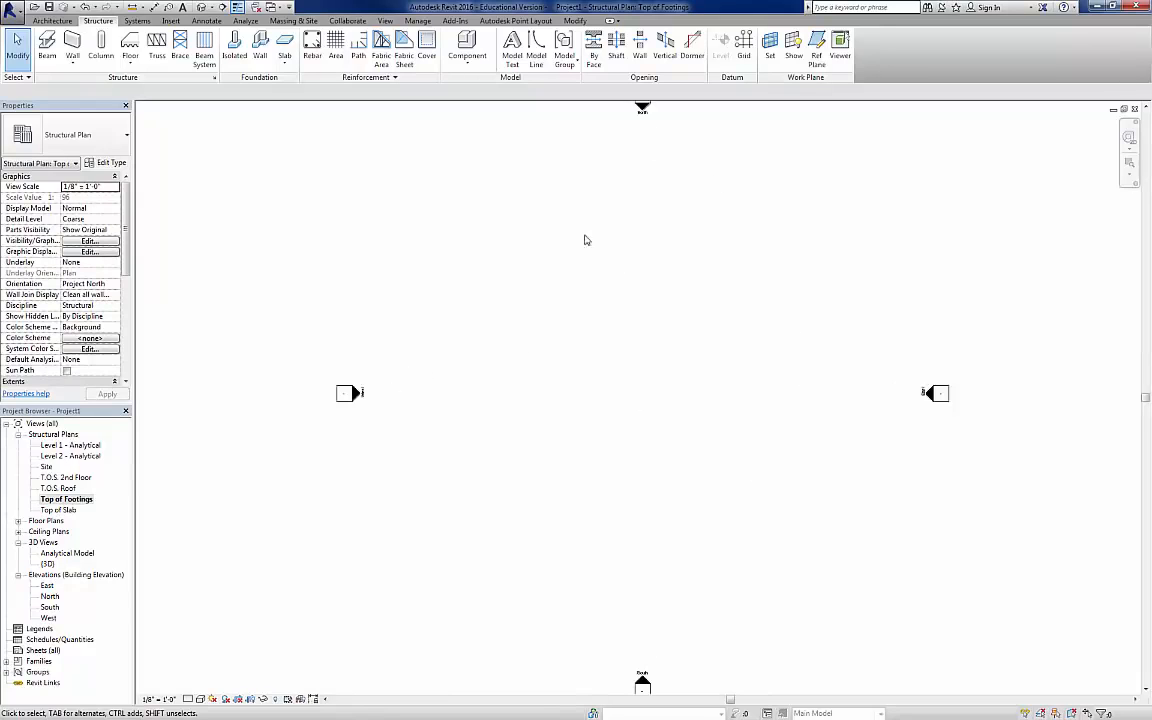
# Step: In the Top of Slab plan, start placing an isolated foundation and review the loaded Footing-Rectangular types
pyautogui.doubleClick(60, 511)
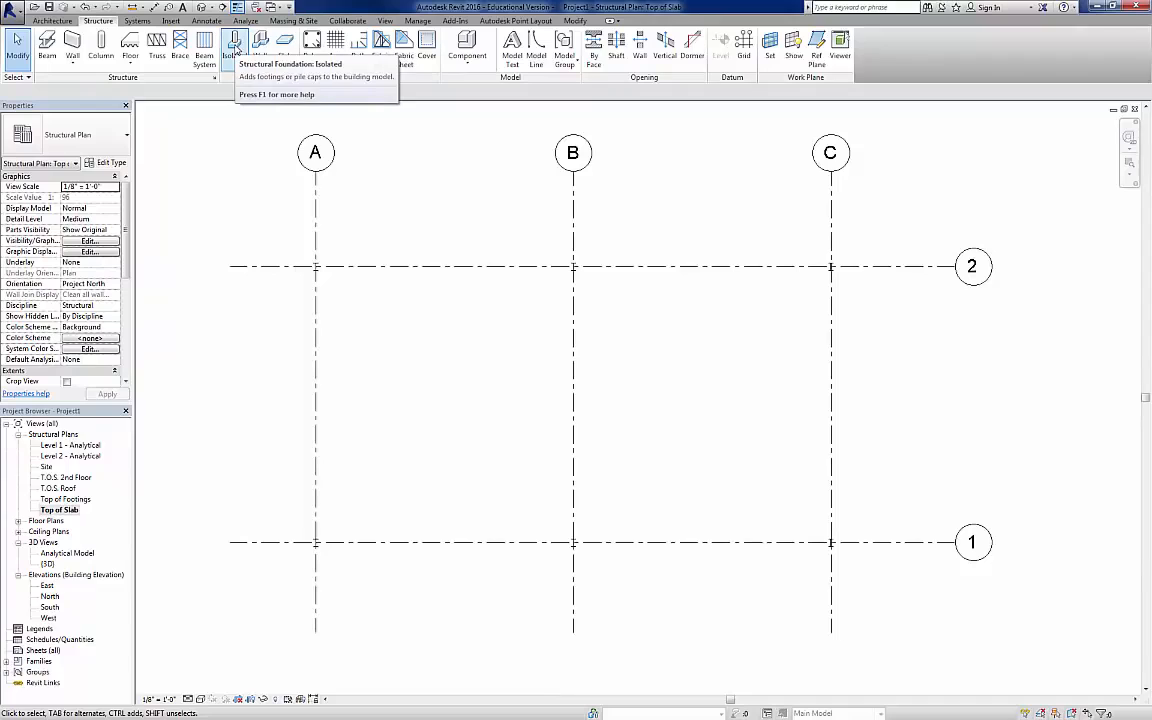
pyautogui.click(236, 48)
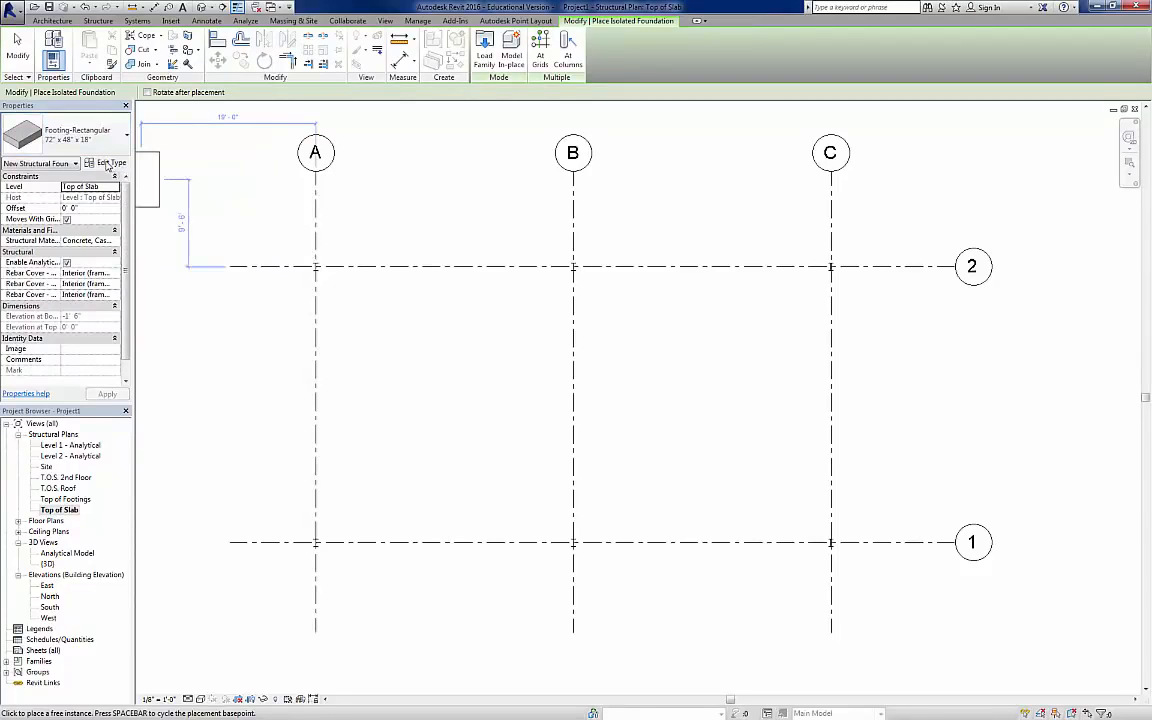
pyautogui.click(119, 136)
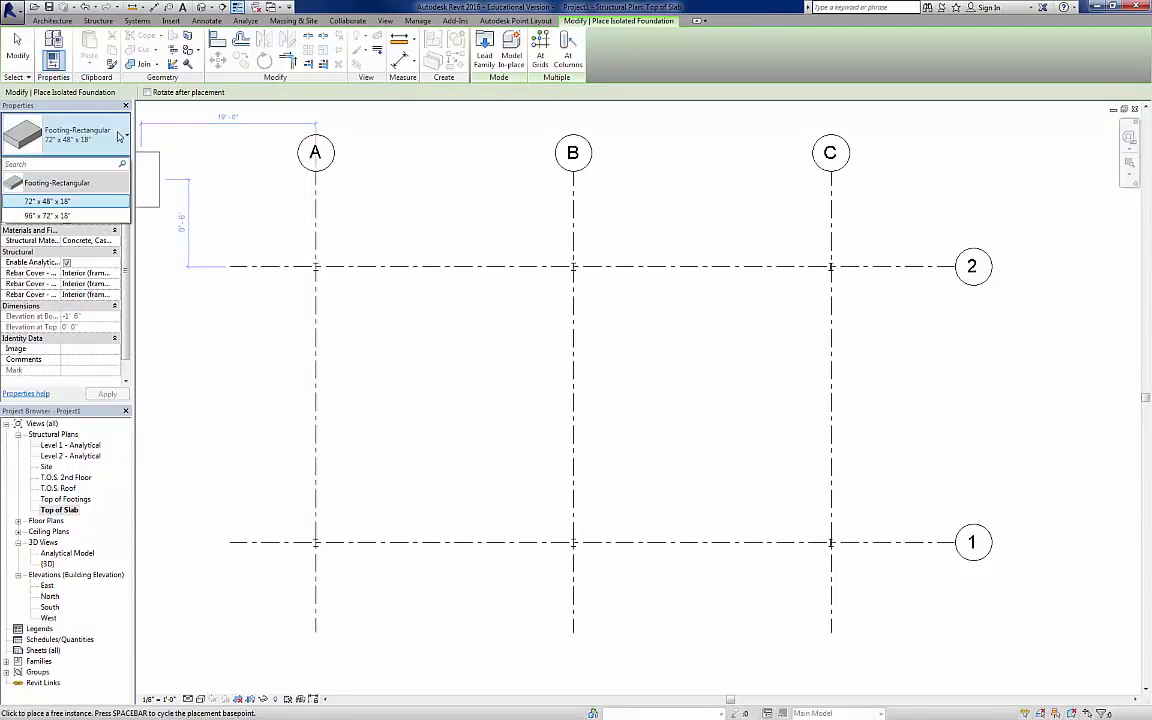
pyautogui.click(119, 136)
# Step: Duplicate the 72" x 48" x 18" rectangular footing type under the name 60" x 60" x 18"
pyautogui.click(111, 164)
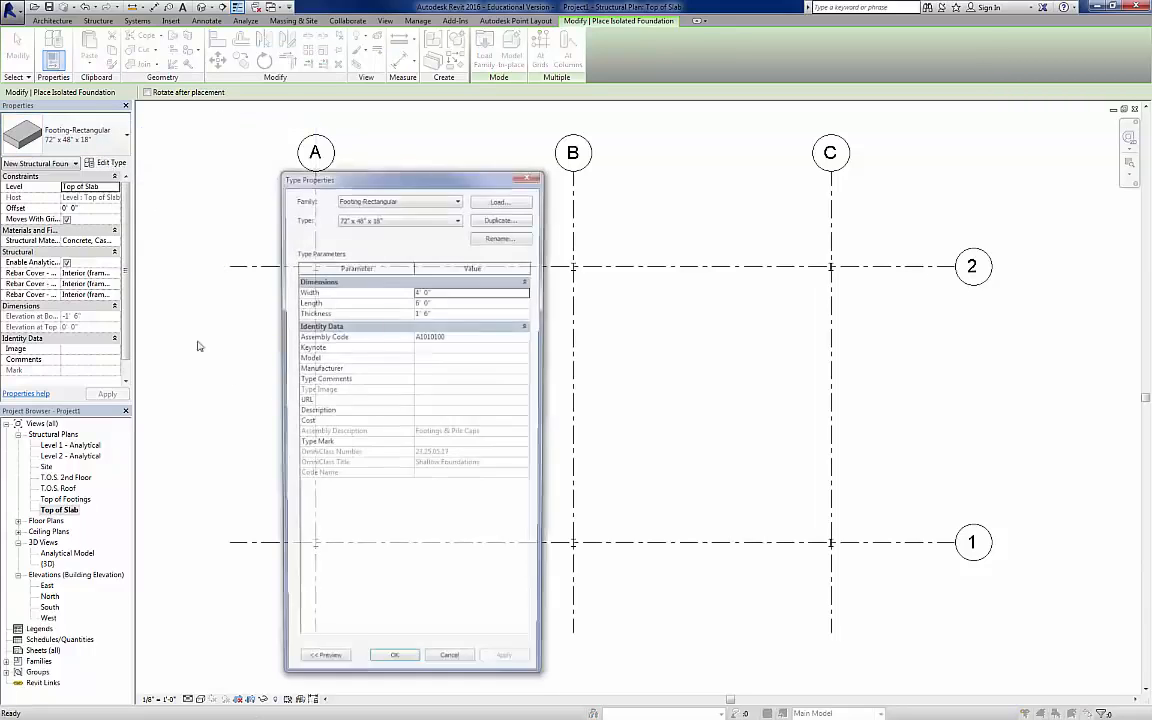
pyautogui.click(505, 217)
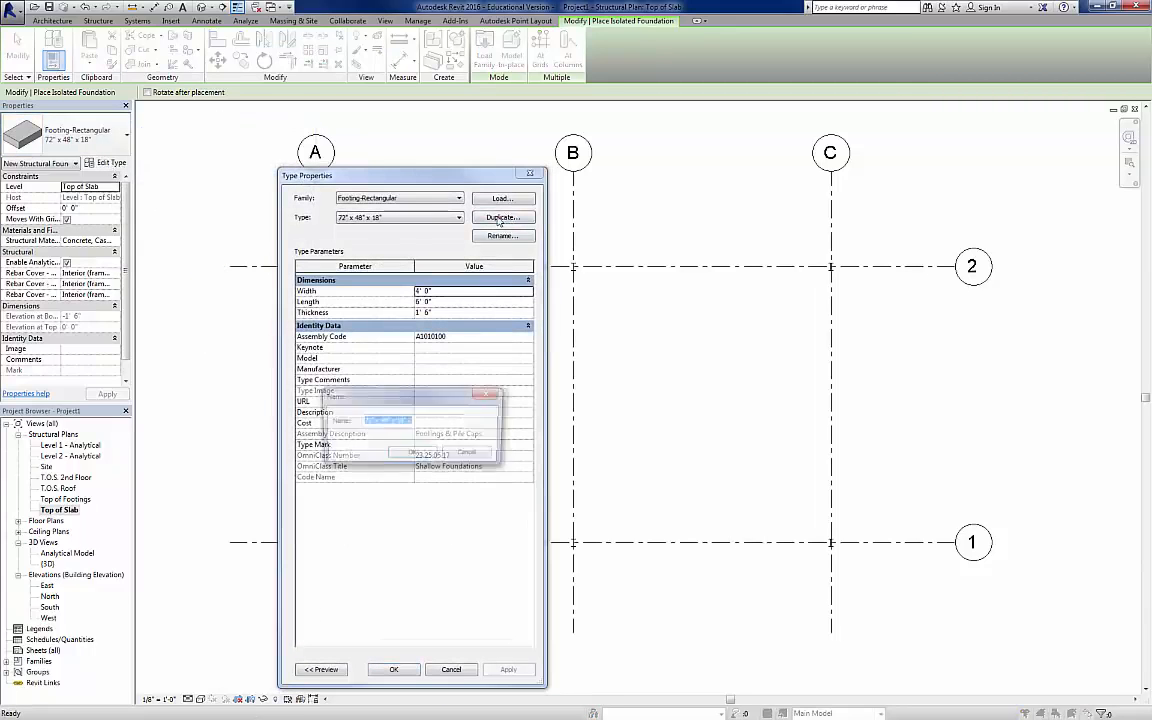
pyautogui.click(365, 420)
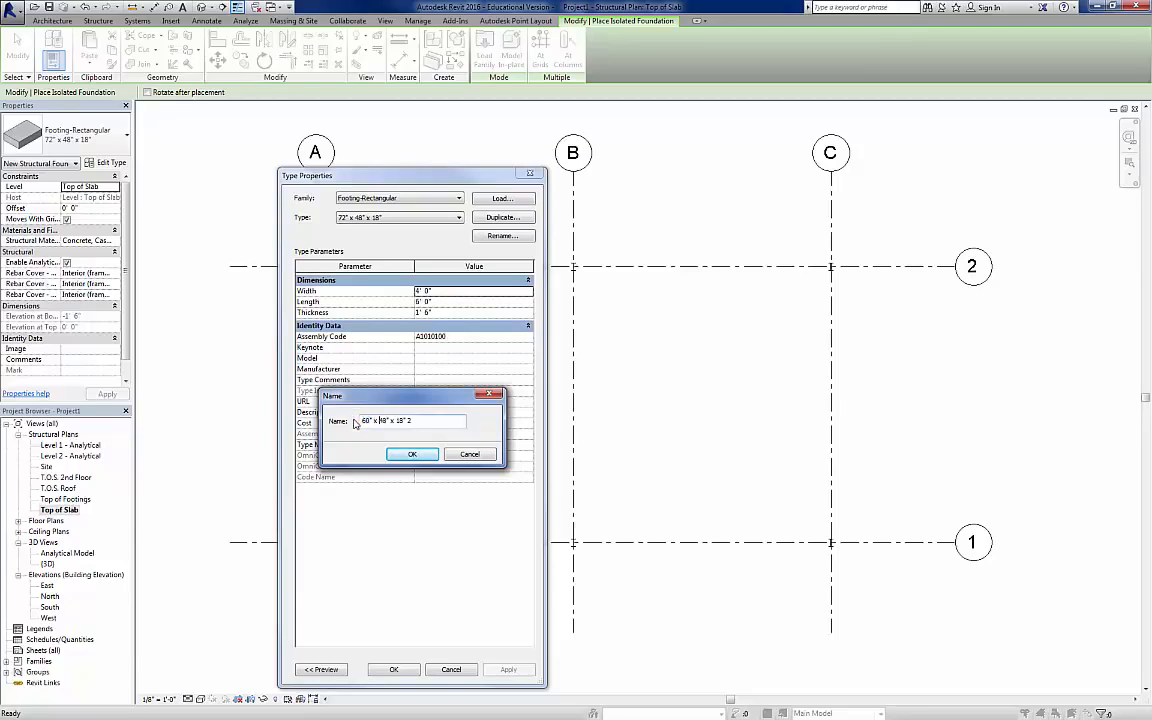
pyautogui.write('60')
pyautogui.press('Delete')
pyautogui.press('Delete')
pyautogui.click(414, 454)
# Step: Set the new footing type's width and length to 5' 0" each and accept the type properties
pyautogui.click(451, 293)
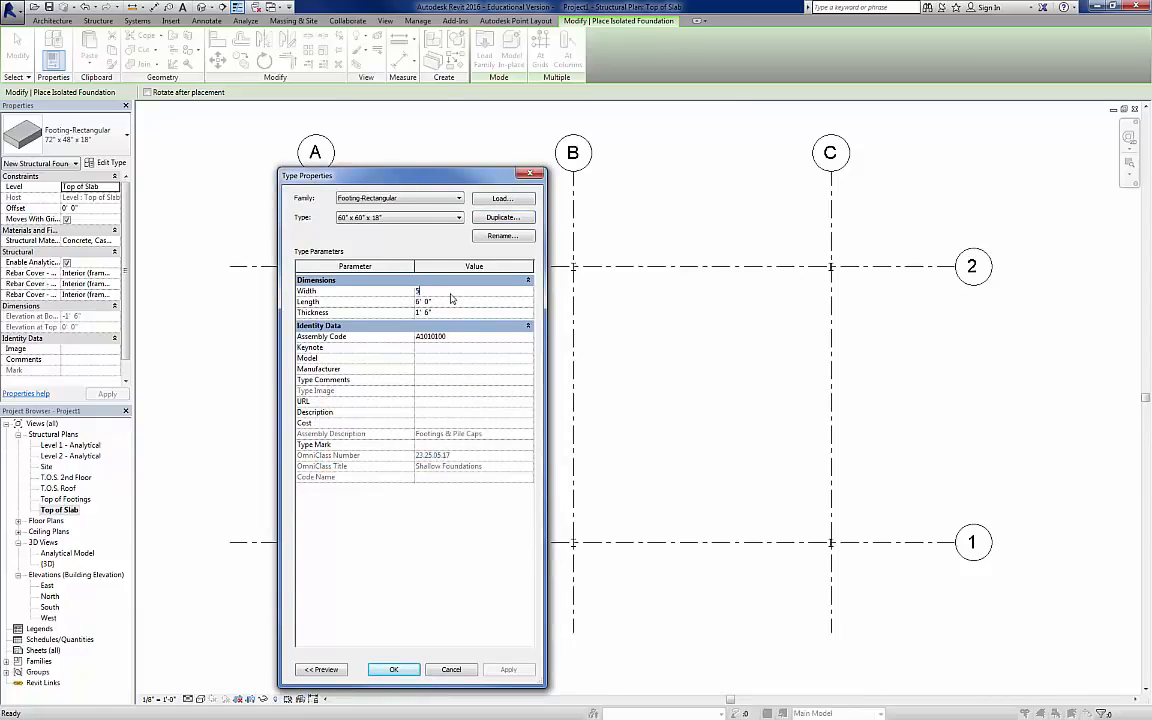
pyautogui.write('5')
pyautogui.press('Tab')
pyautogui.write('5')
pyautogui.press('Tab')
pyautogui.click(396, 670)
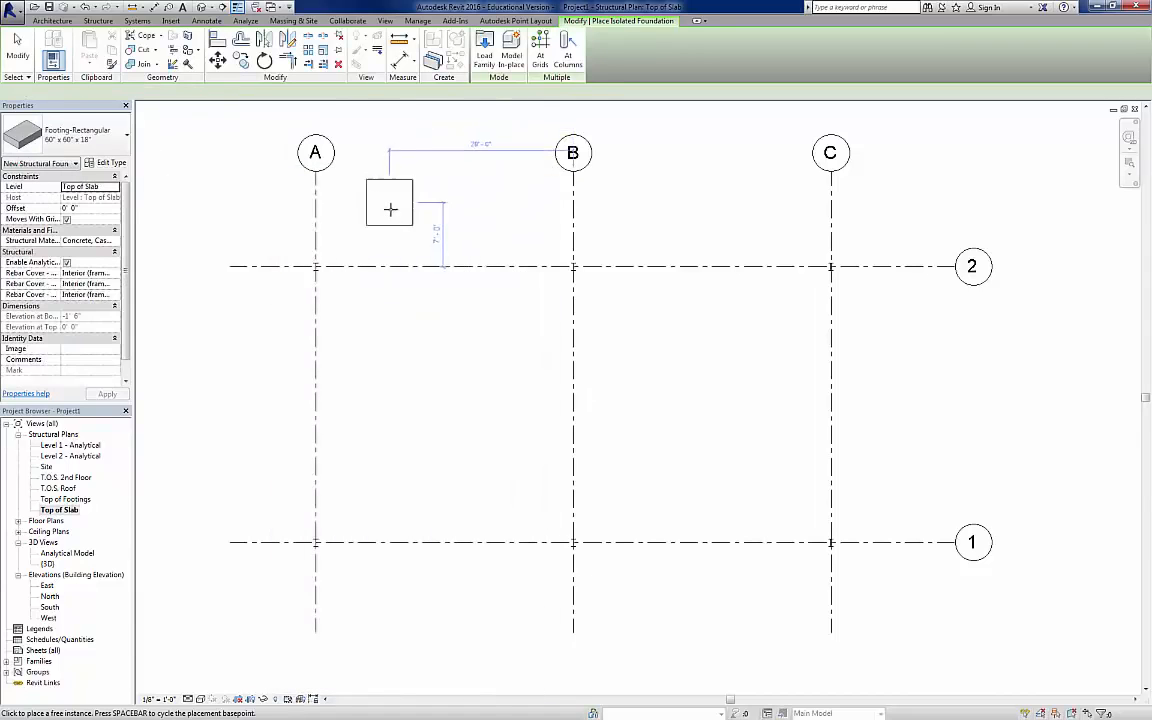
# Step: Try to place 60" x 60" x 18" footings at grid intersections using only grid lines A, B and C
pyautogui.click(540, 45)
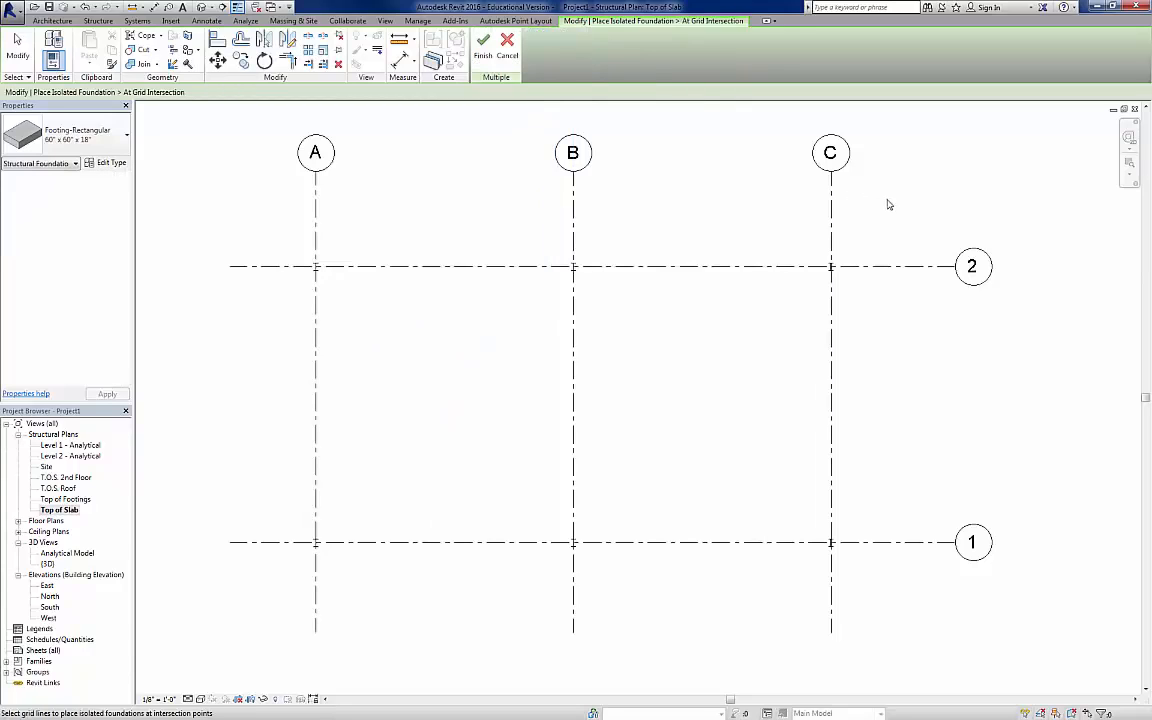
pyautogui.moveTo(887, 198); pyautogui.dragTo(262, 228)
pyautogui.moveTo(492, 240); pyautogui.dragTo(397, 601)
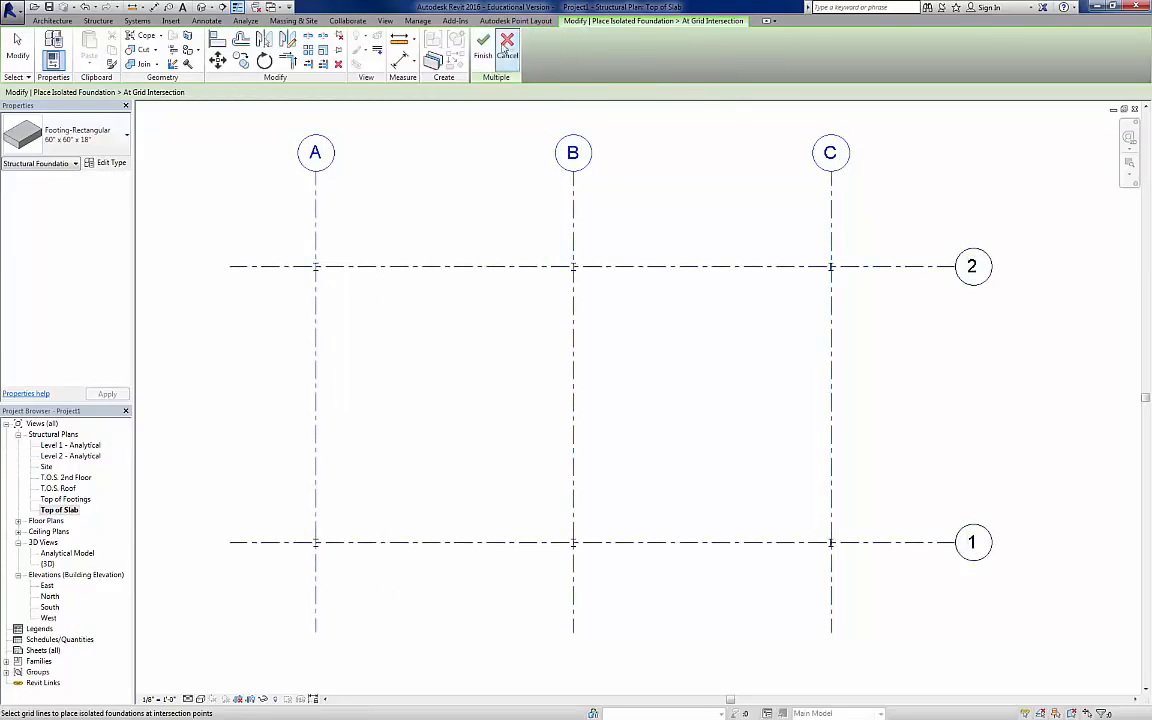
pyautogui.click(487, 47)
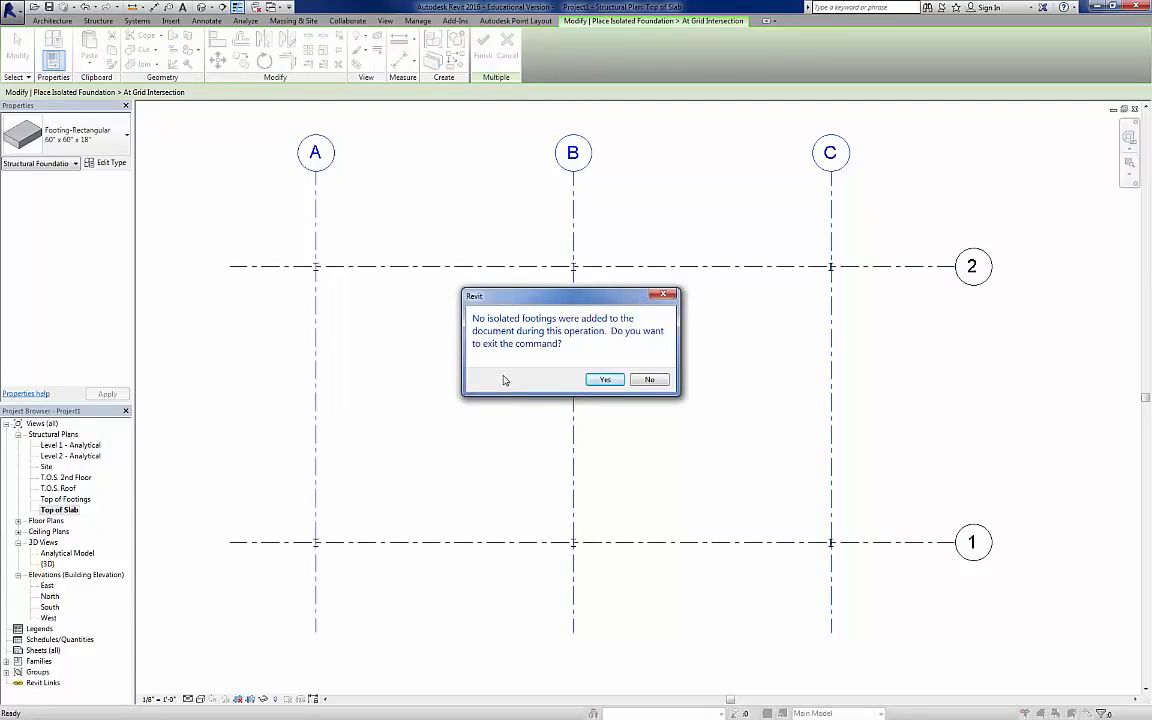
pyautogui.click(619, 383)
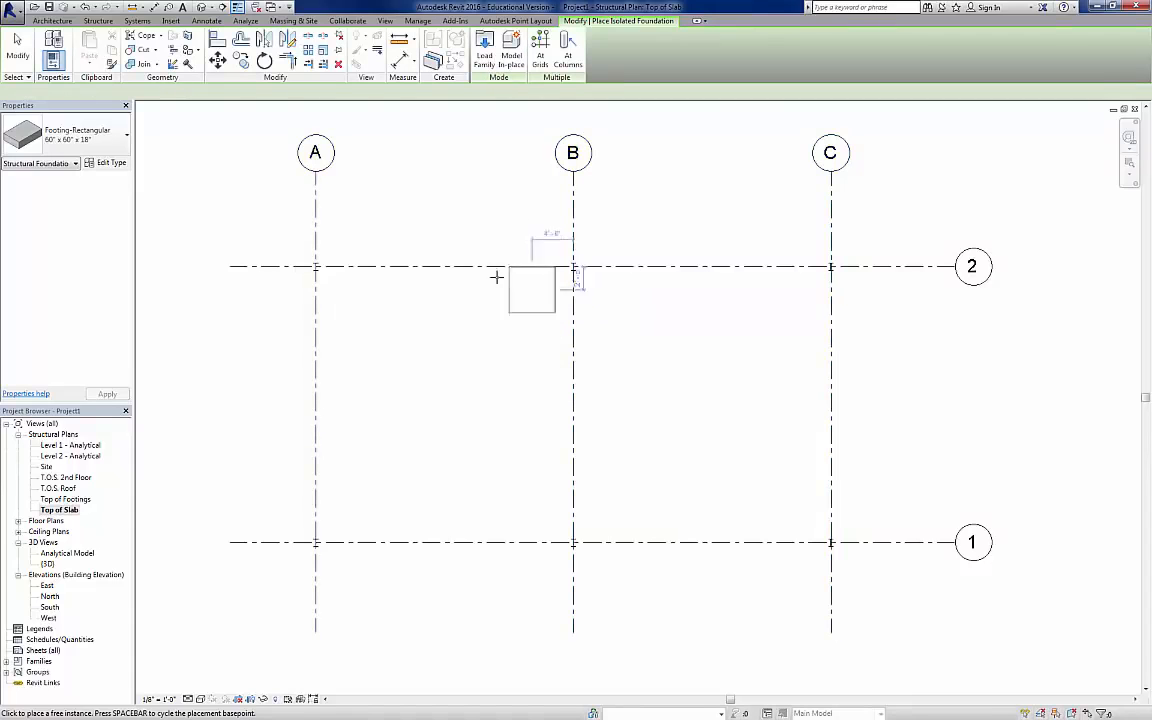
# Step: Place 60" x 60" x 18" rectangular footings at the six intersections of grids A, B and C with grids 1 and 2
pyautogui.click(316, 266)
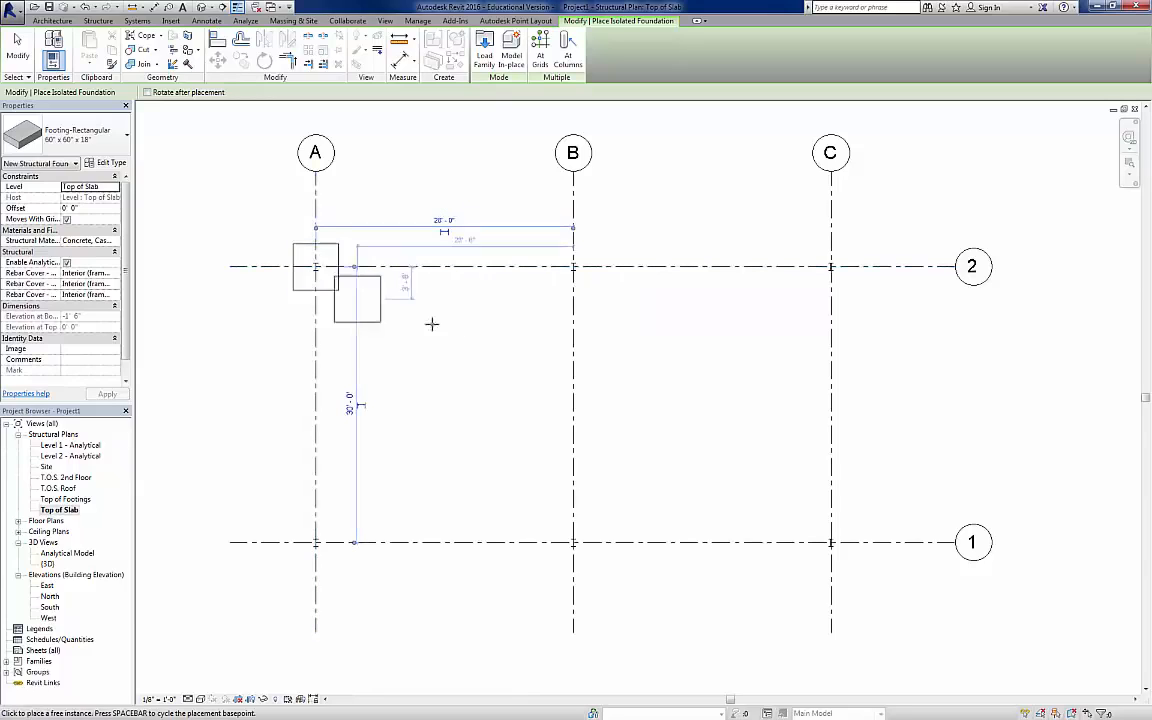
pyautogui.click(573, 266)
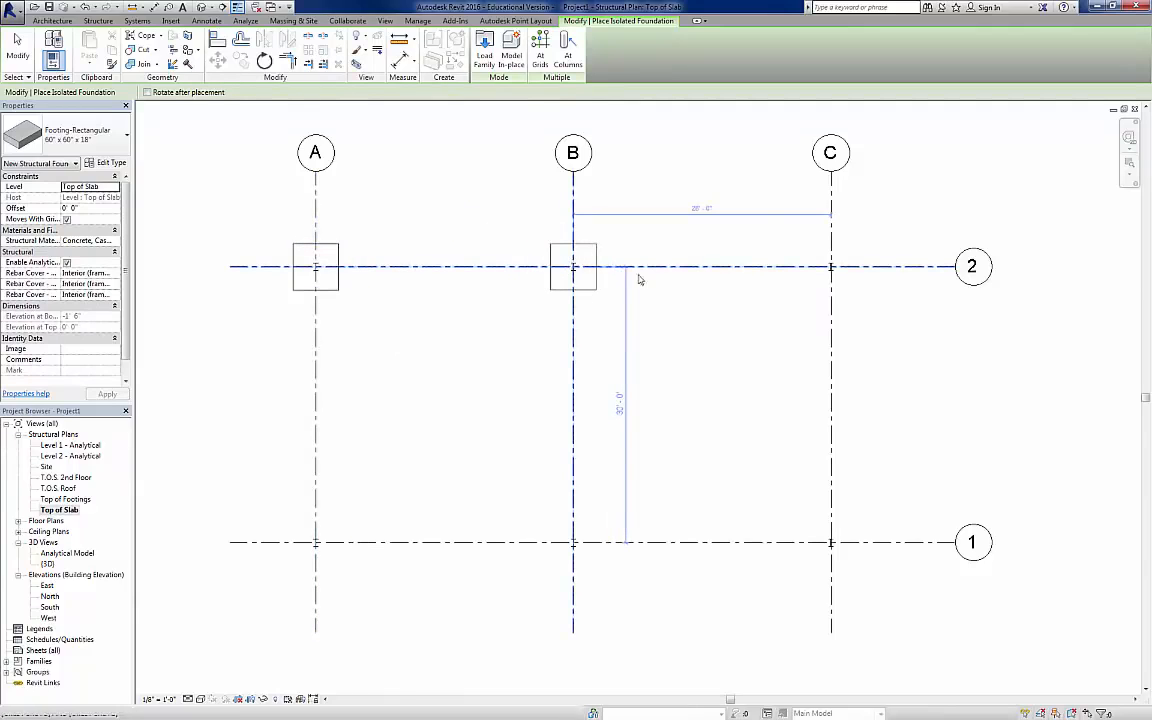
pyautogui.click(830, 266)
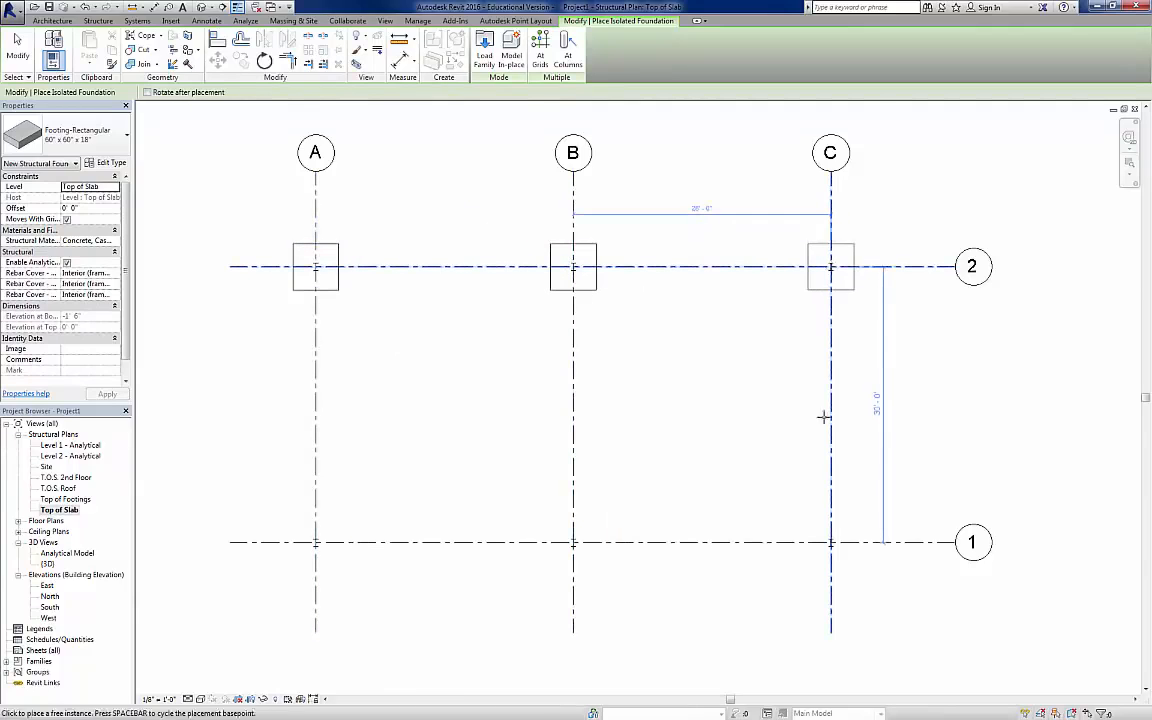
pyautogui.click(830, 542)
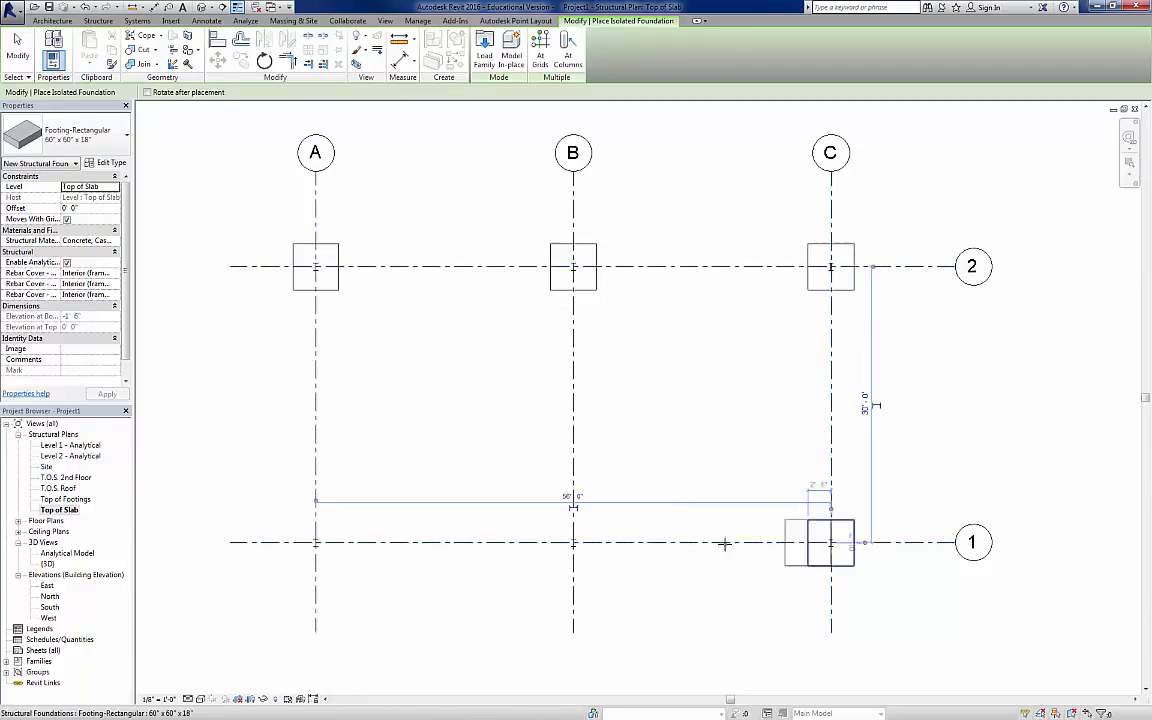
pyautogui.click(573, 542)
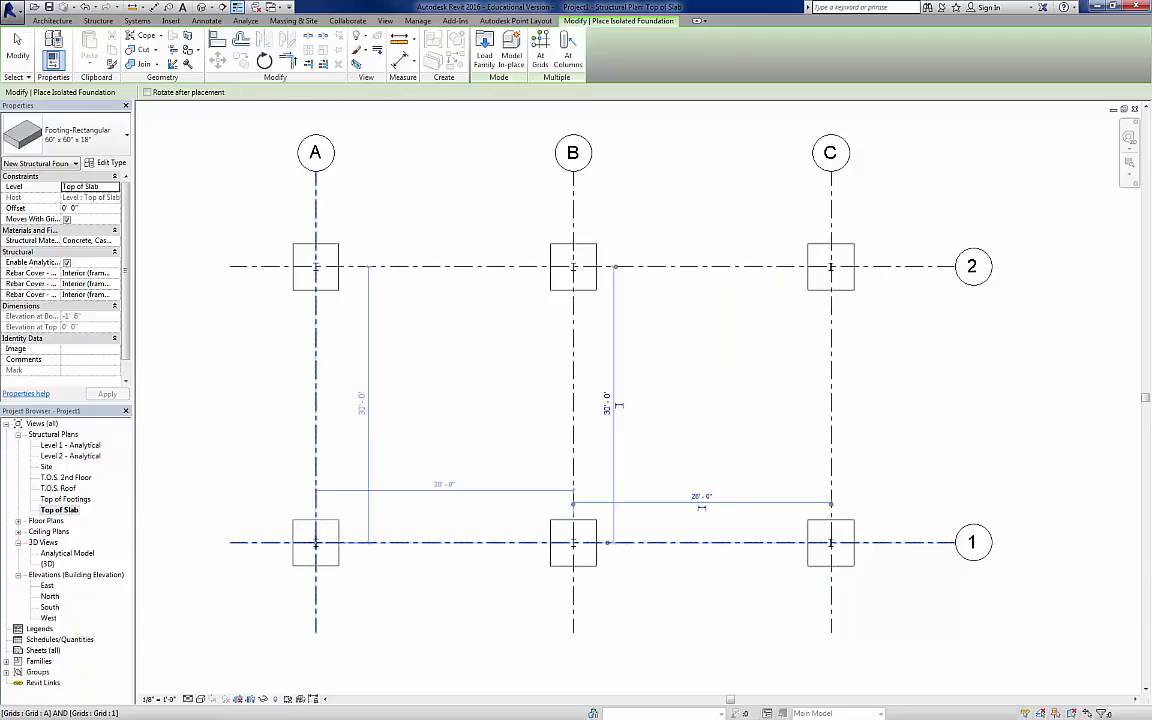
pyautogui.click(315, 542)
pyautogui.press('Escape')
pyautogui.press('Escape')
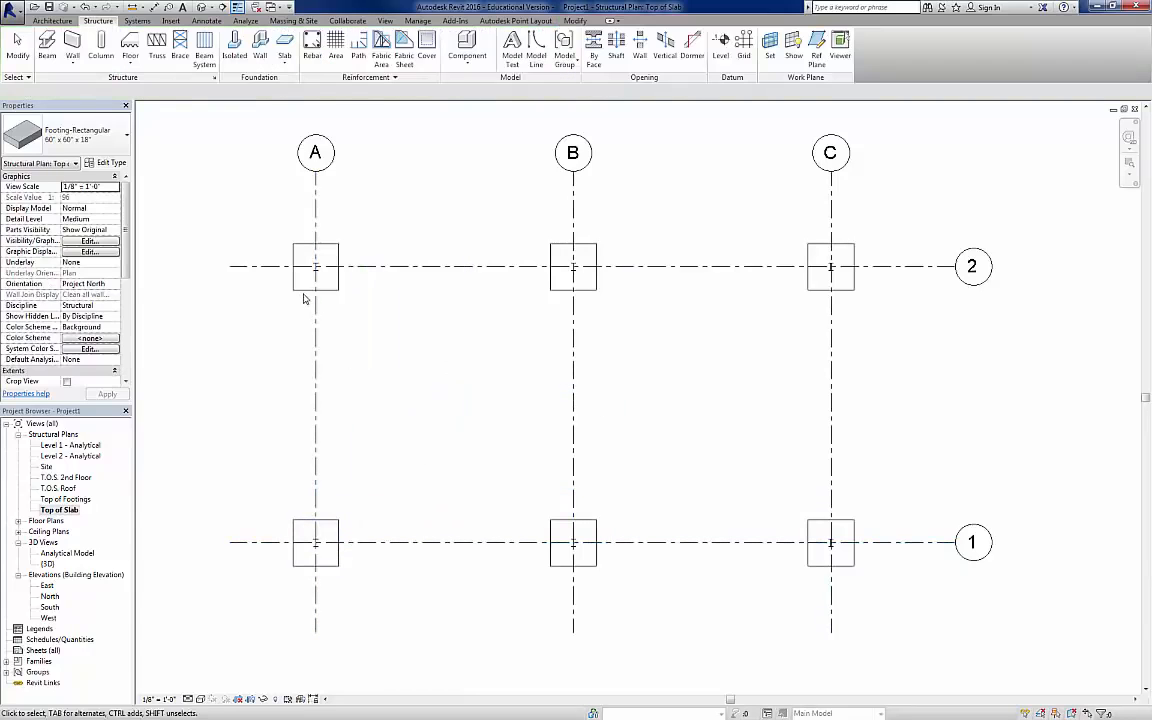
# Step: Set the level of all footing instances to Top of Footings and check them in the default 3D view
pyautogui.rightClick(302, 290)
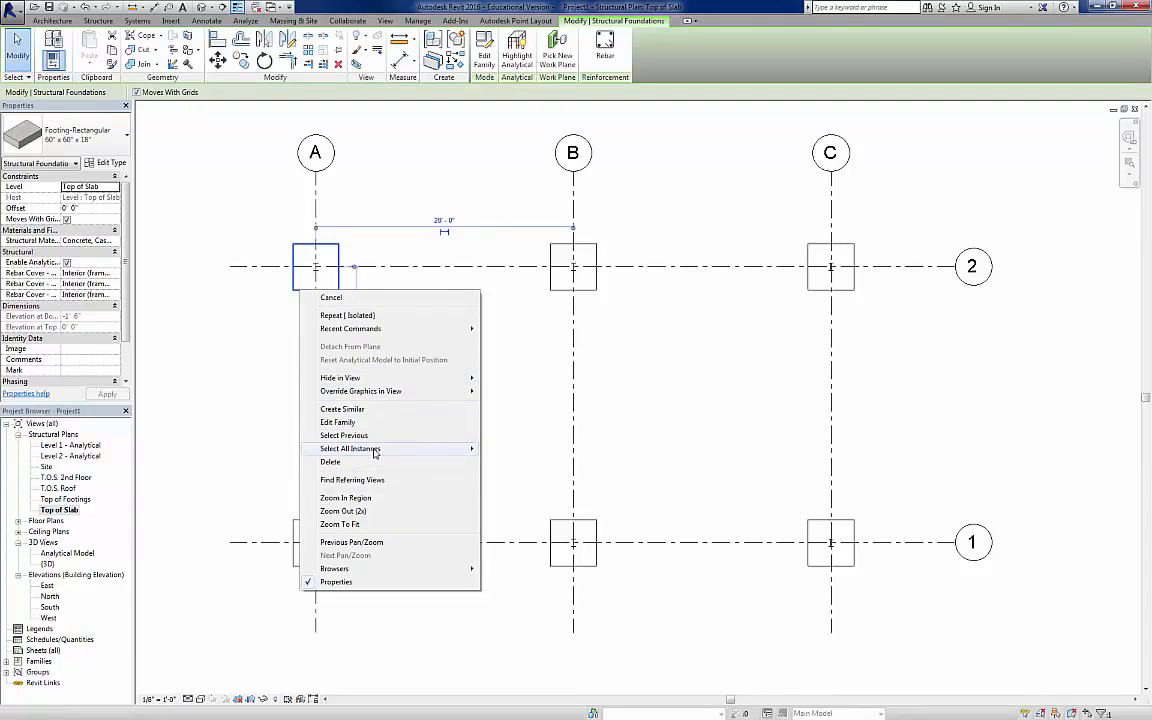
pyautogui.moveTo(374, 452)
pyautogui.click(545, 461)
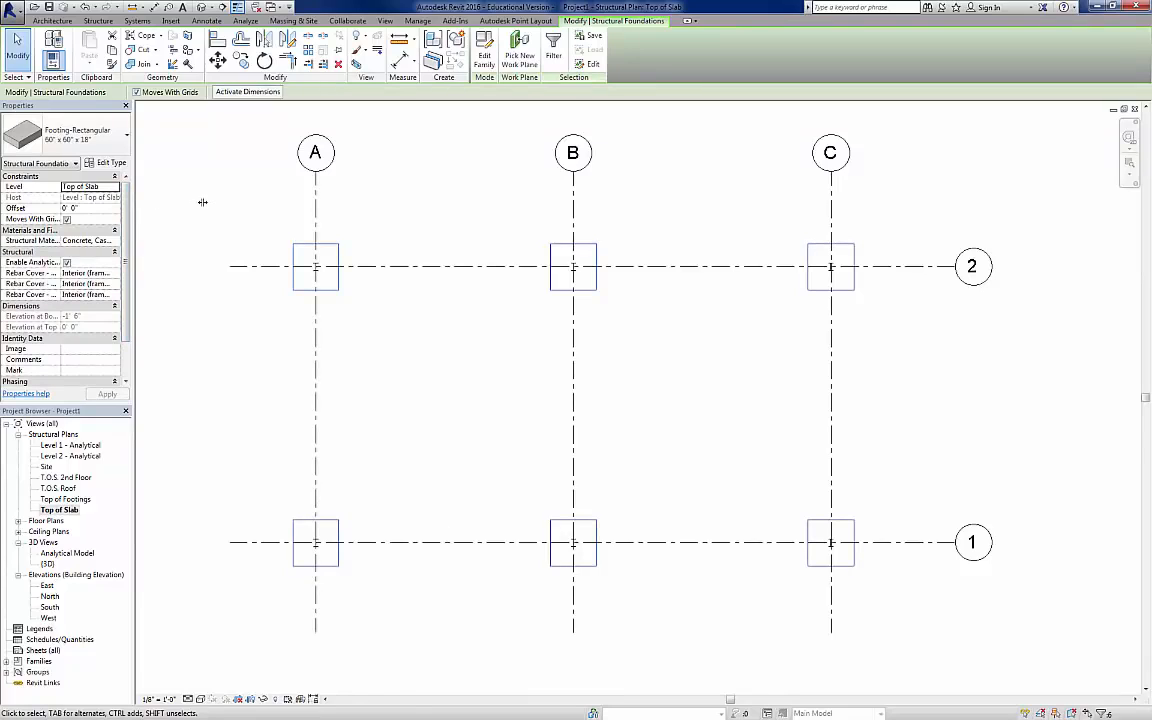
pyautogui.moveTo(210, 202); pyautogui.dragTo(210, 202)
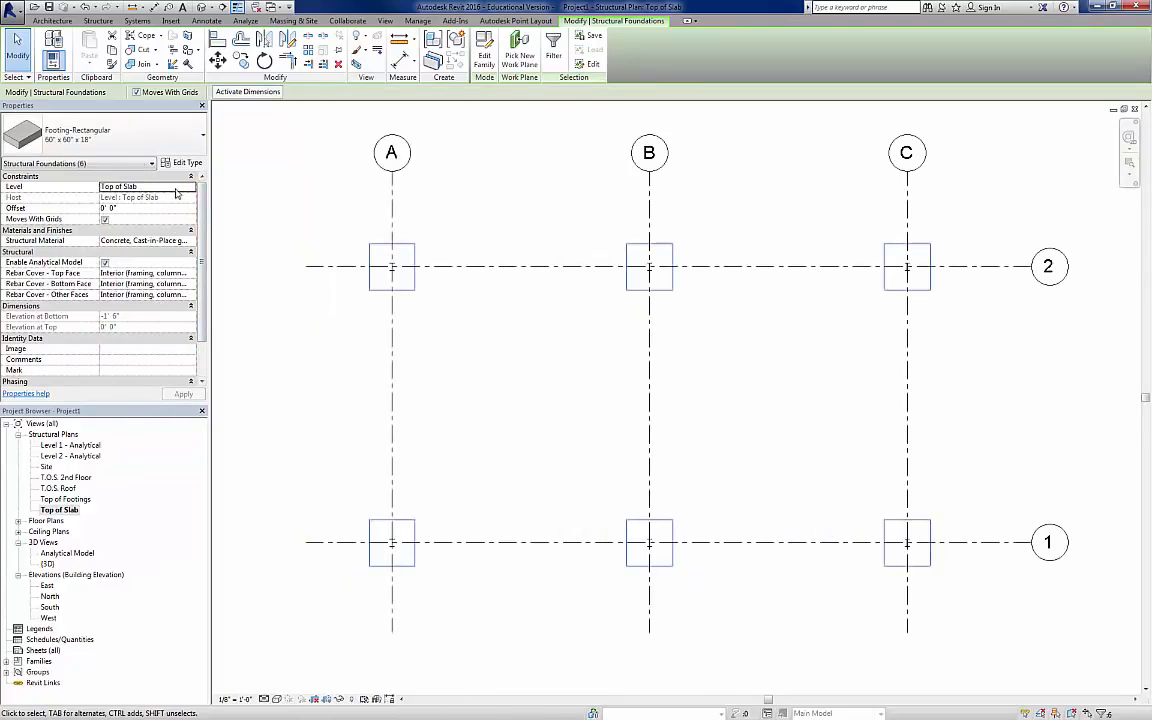
pyautogui.click(192, 188)
pyautogui.click(192, 188)
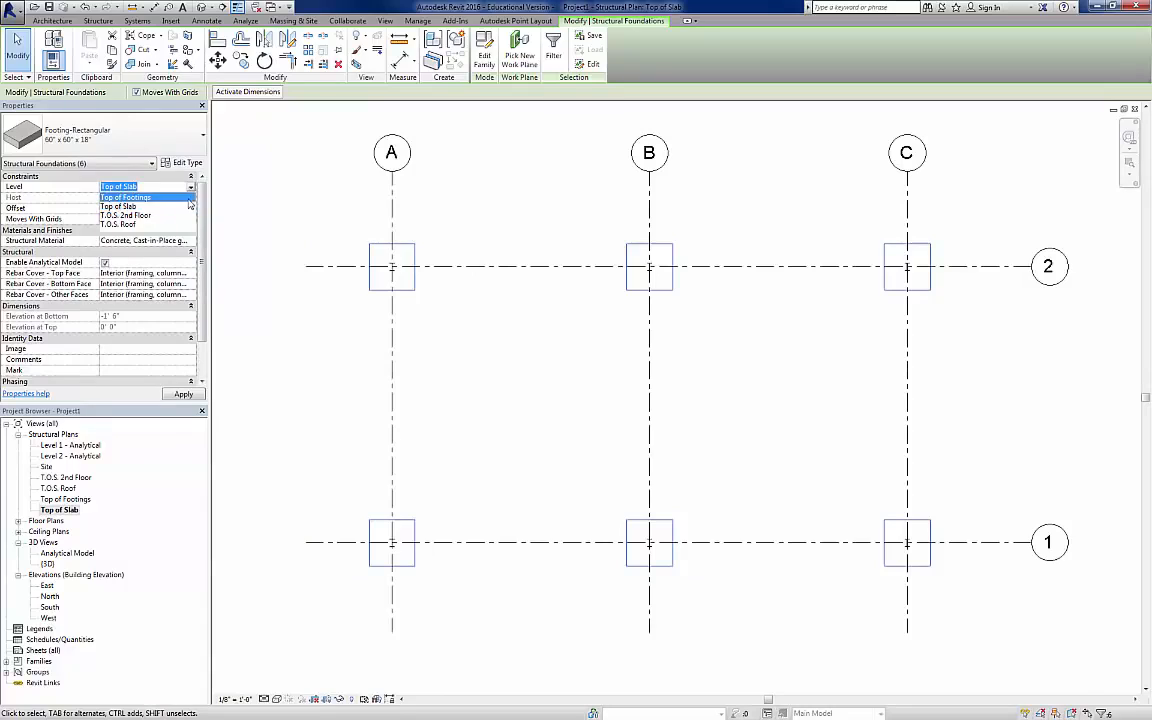
pyautogui.click(187, 198)
pyautogui.click(181, 395)
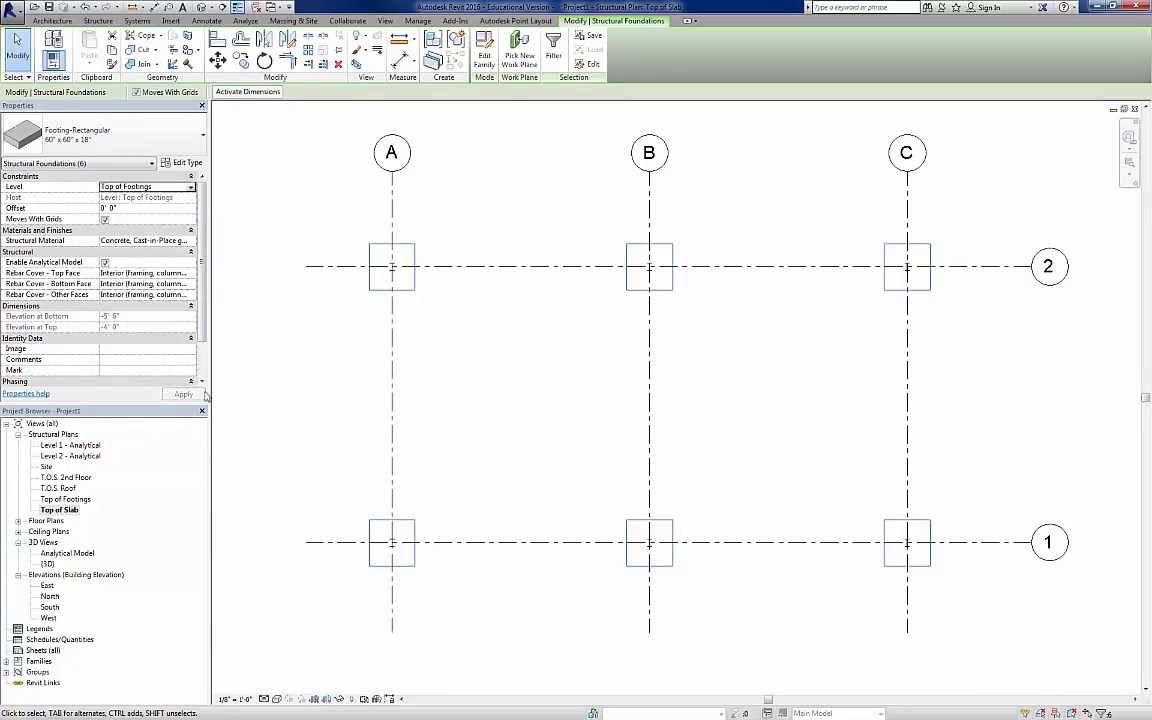
pyautogui.click(296, 319)
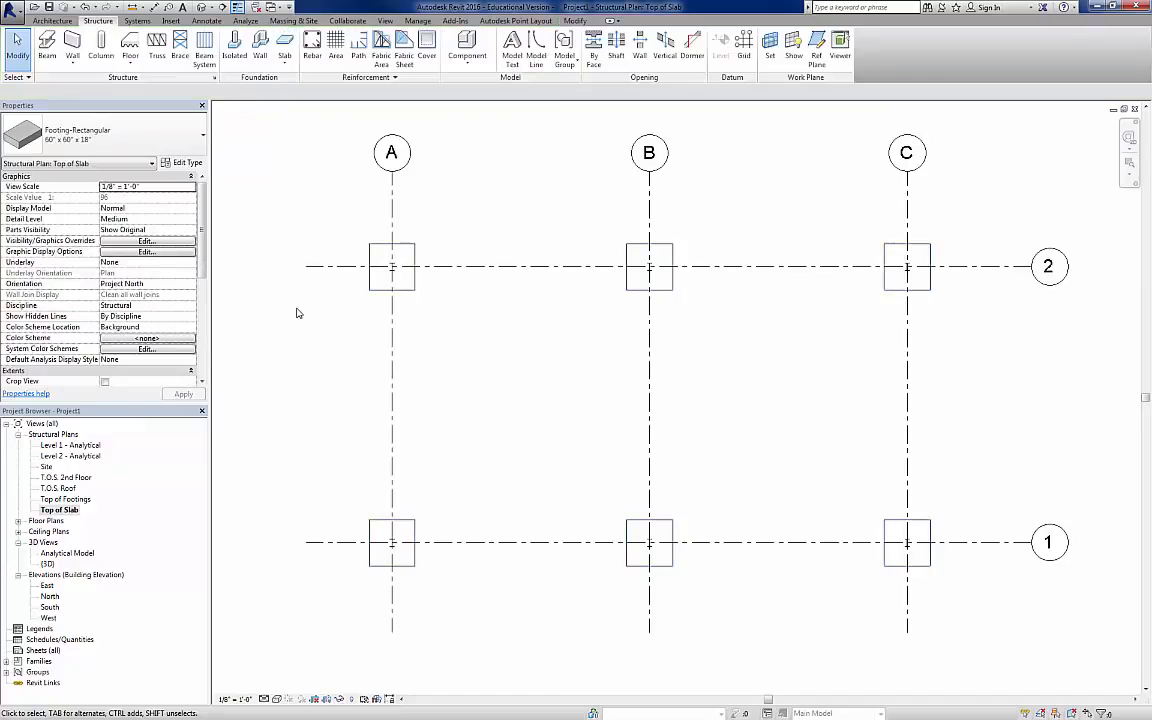
pyautogui.click(202, 8)
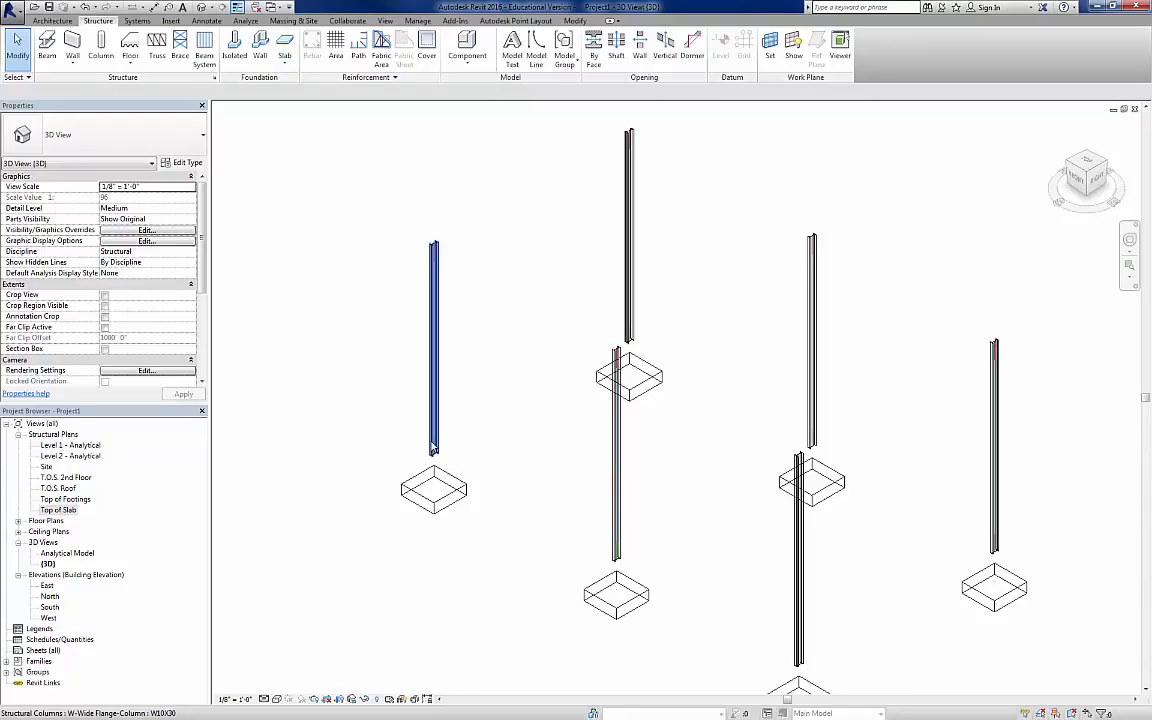
# Step: In the Top of Slab plan, start a structural column with the Concrete-Rectangular-Column 18 x 24 type
pyautogui.doubleClick(60, 511)
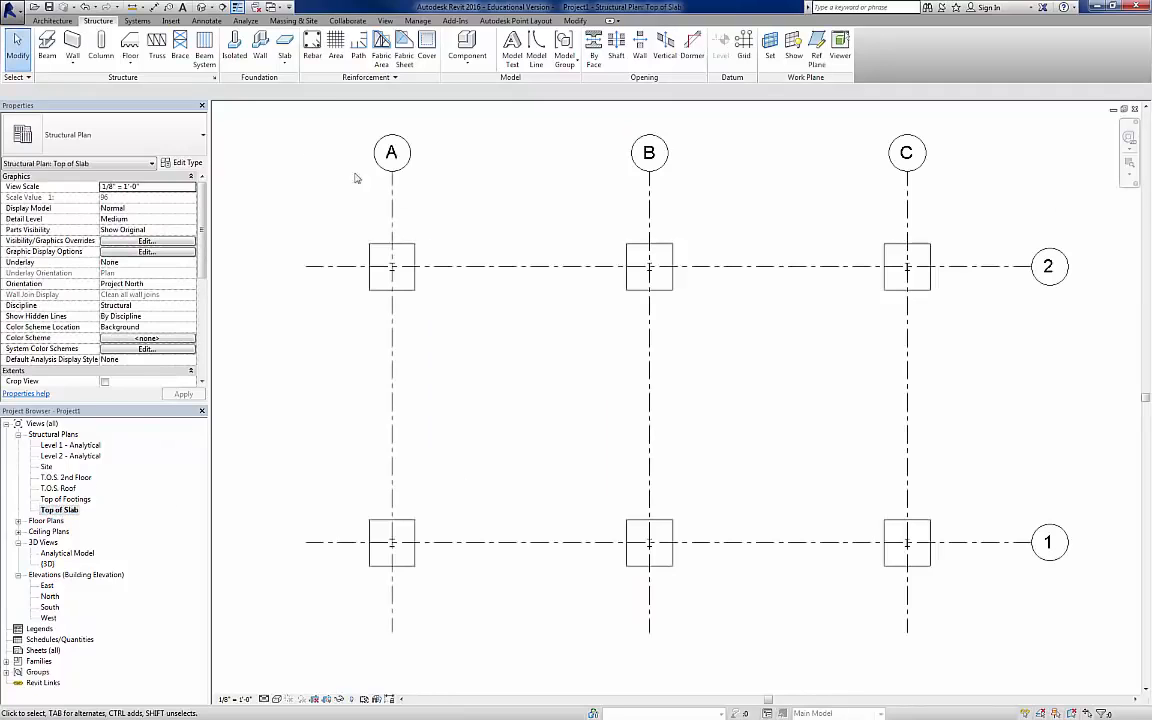
pyautogui.click(101, 45)
pyautogui.click(193, 146)
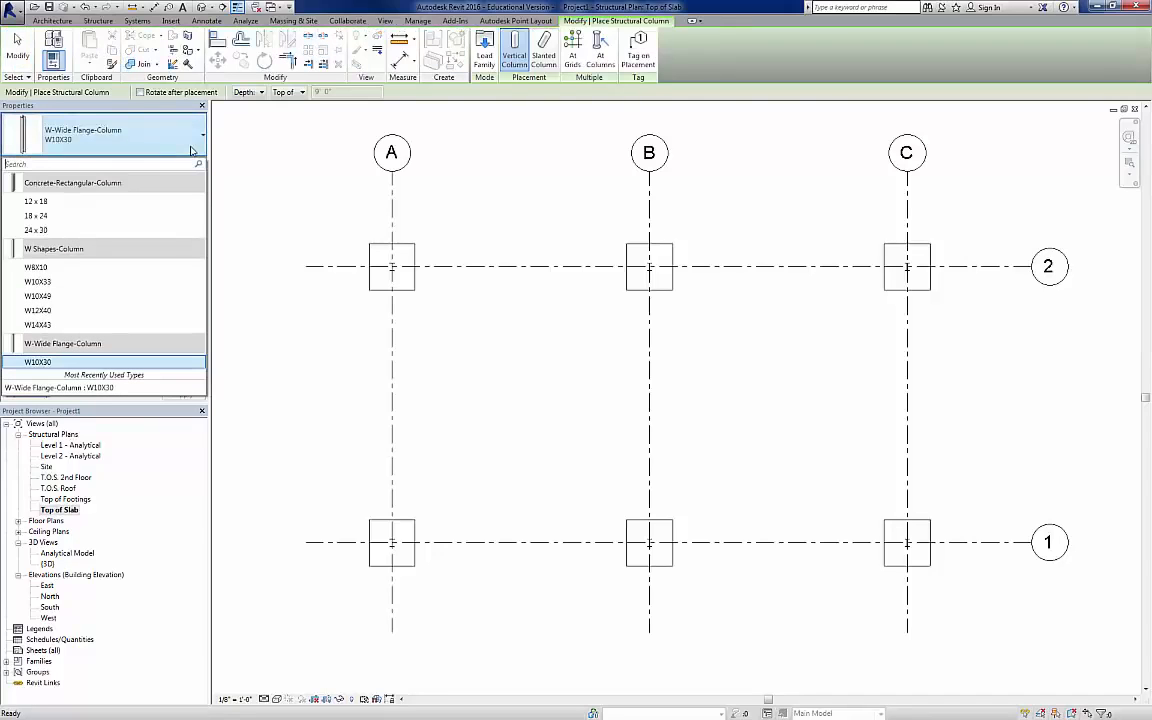
pyautogui.click(37, 216)
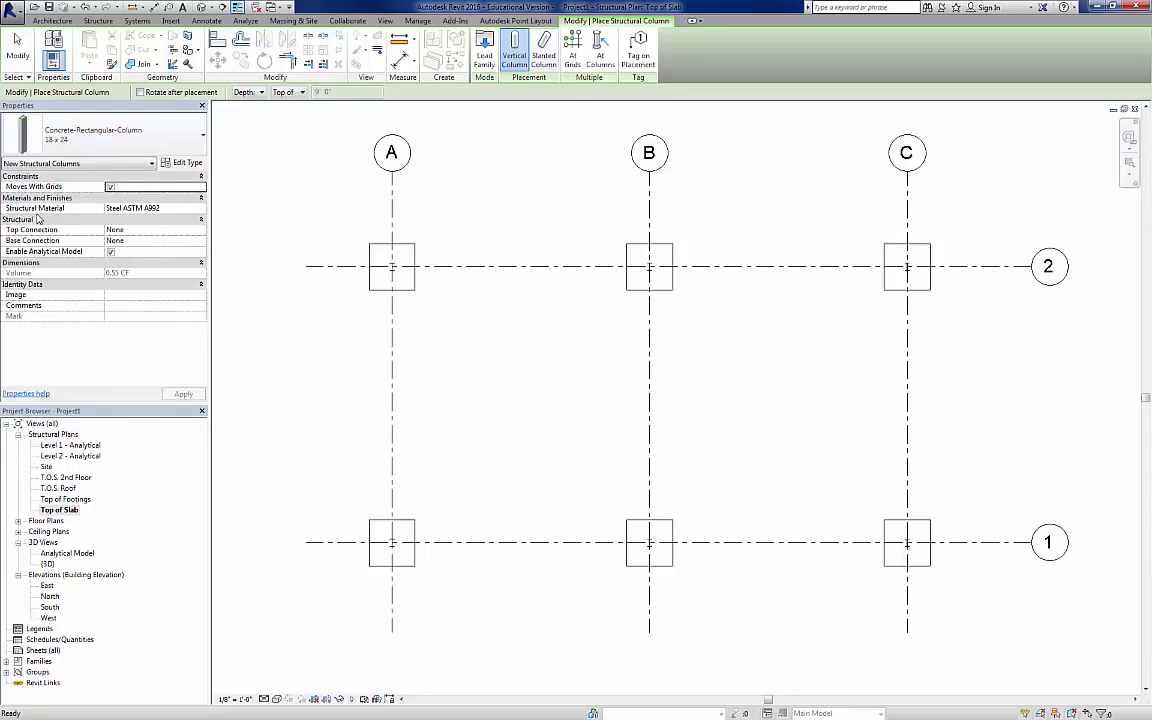
# Step: Duplicate the 18 x 24 concrete rectangular column type under the name 18 x 18
pyautogui.click(182, 162)
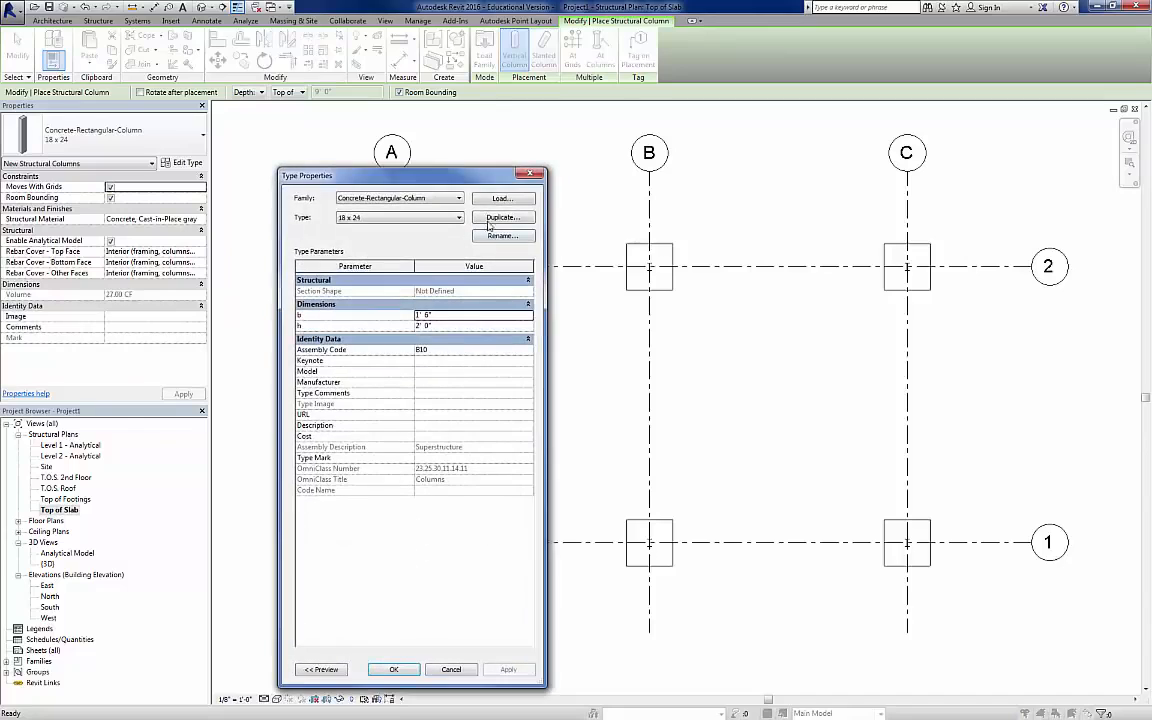
pyautogui.click(499, 217)
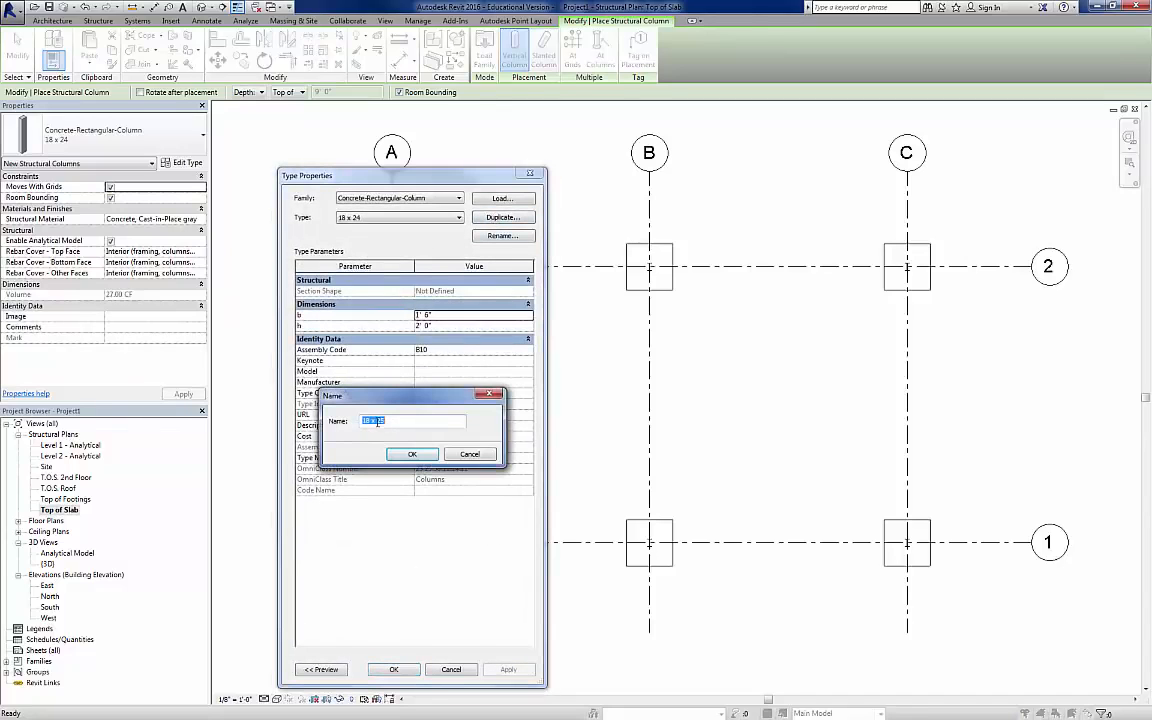
pyautogui.moveTo(377, 421); pyautogui.dragTo(396, 421)
pyautogui.press('Escape')
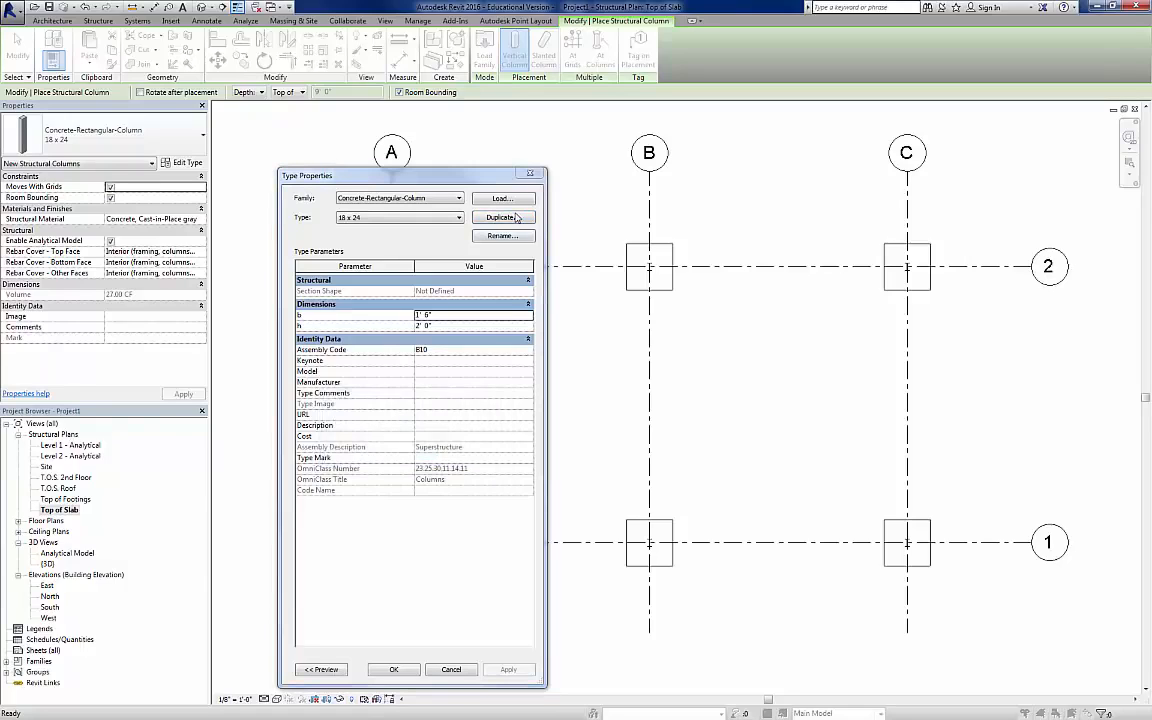
pyautogui.click(499, 217)
pyautogui.click(379, 420)
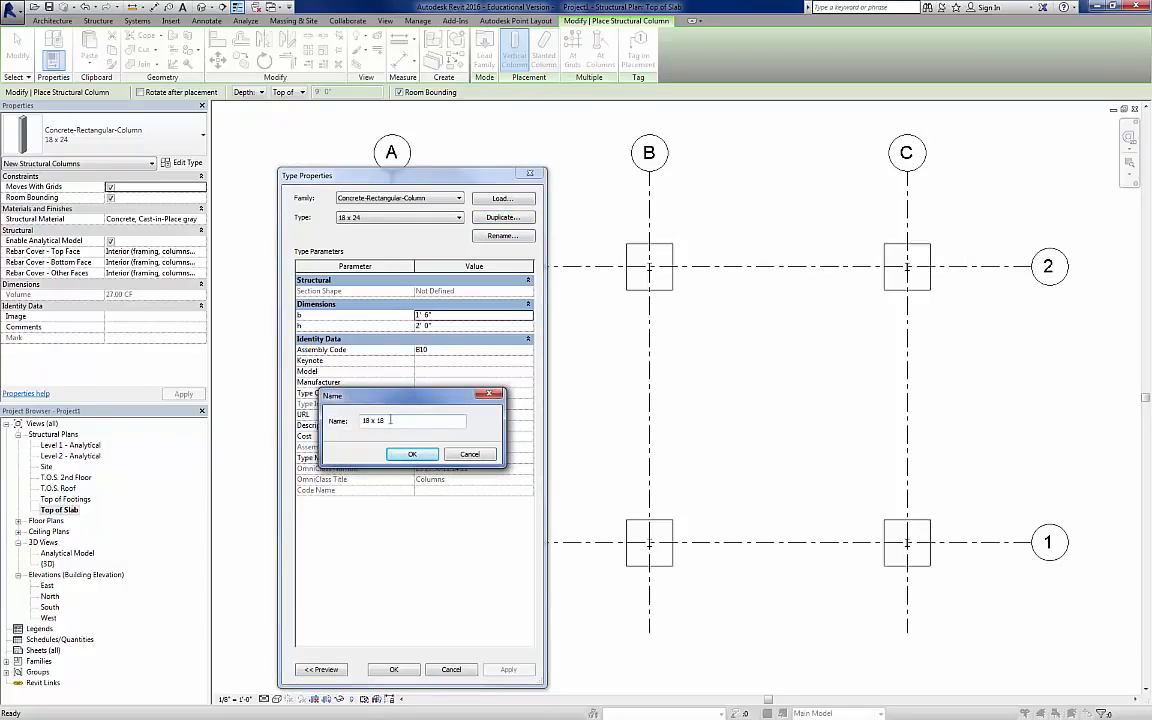
pyautogui.click(398, 456)
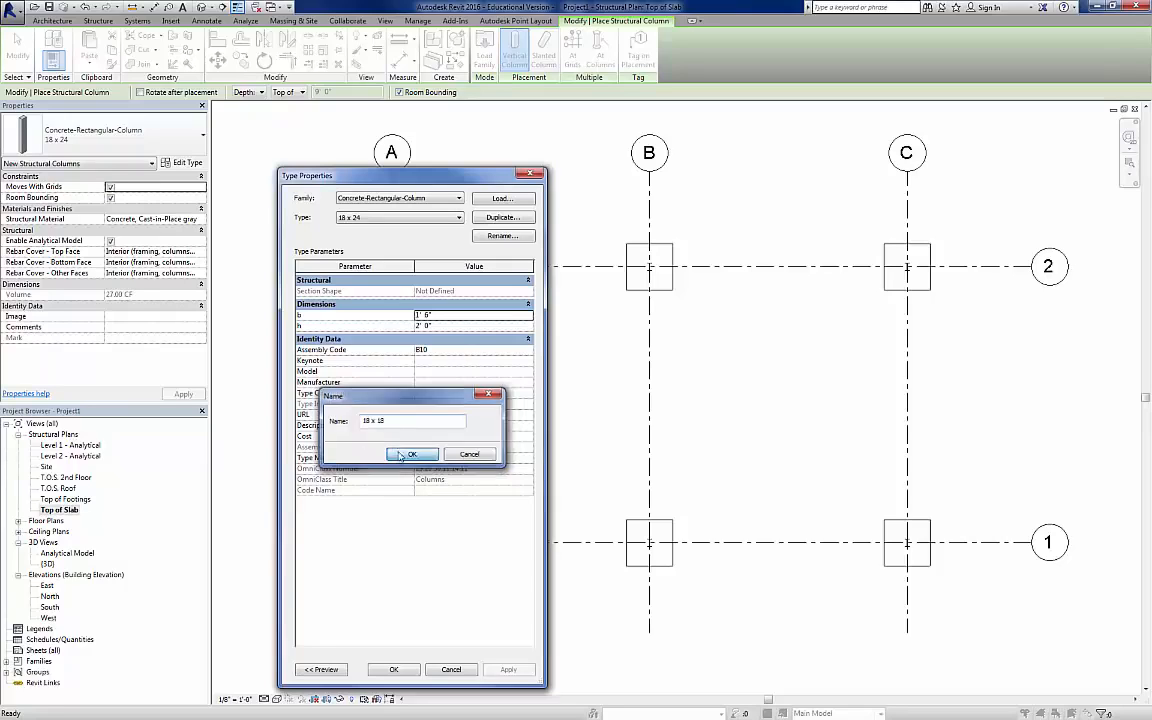
# Step: Set the 18 x 18 column type's h dimension to 1.5' and accept the type properties
pyautogui.click(441, 326)
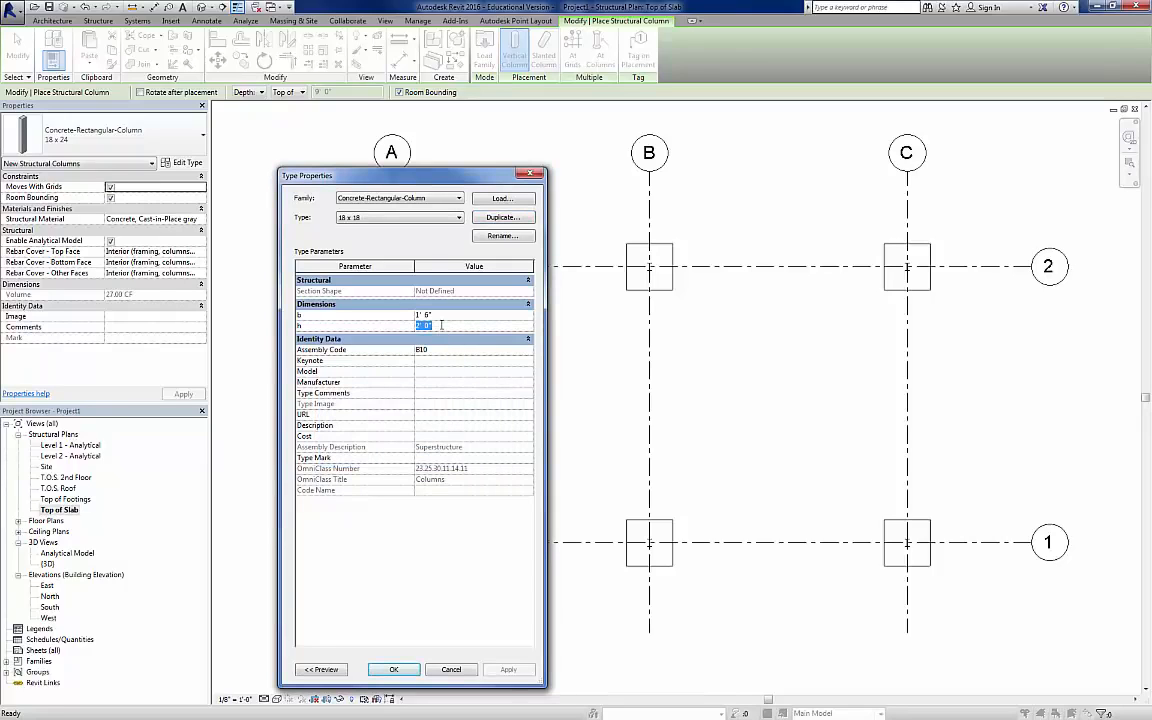
pyautogui.write("1-5'")
pyautogui.press('Return')
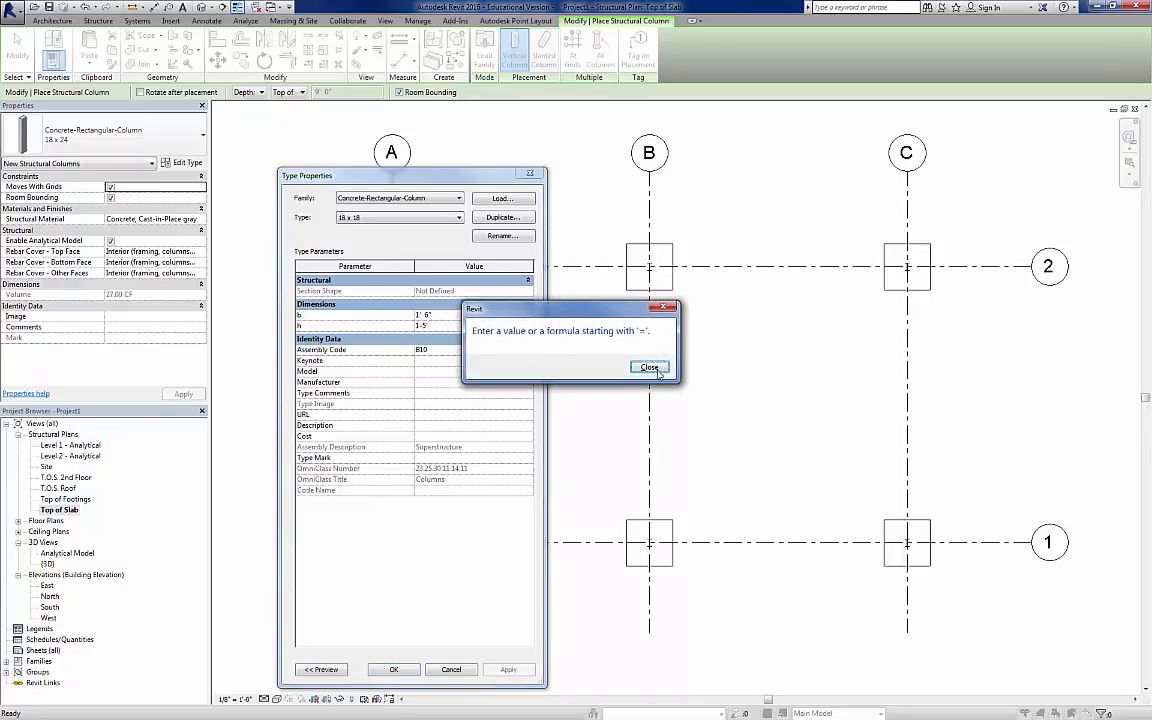
pyautogui.click(649, 368)
pyautogui.moveTo(421, 328); pyautogui.dragTo(443, 337)
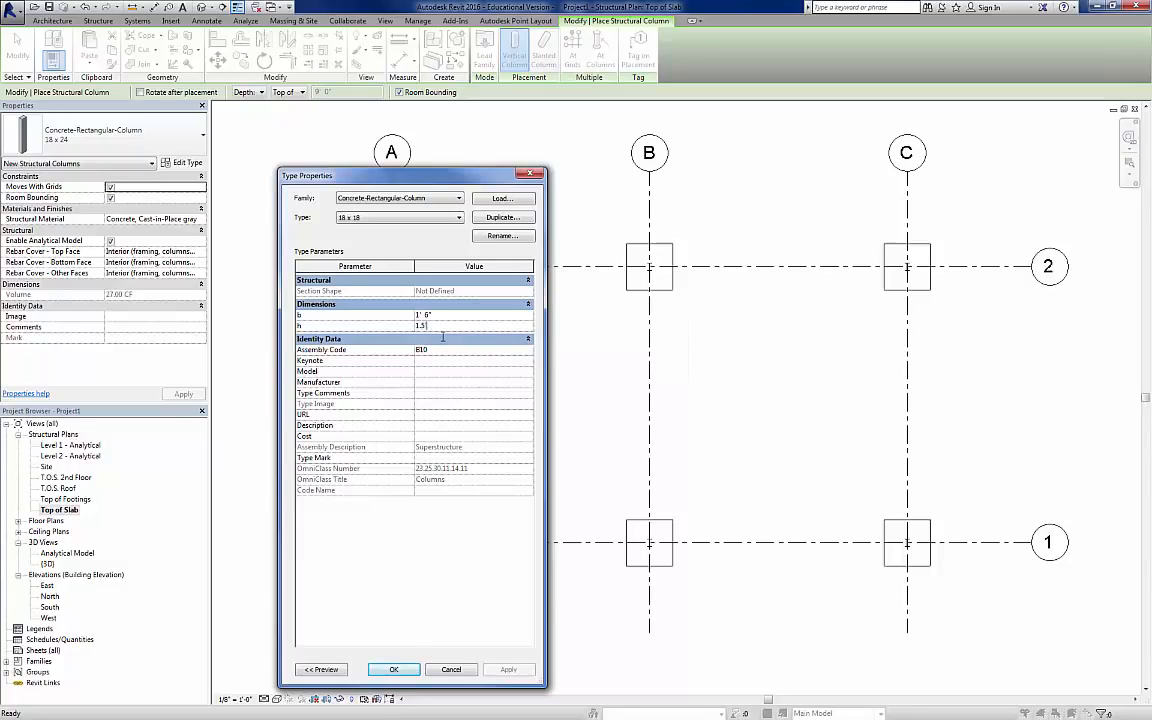
pyautogui.press('Return')
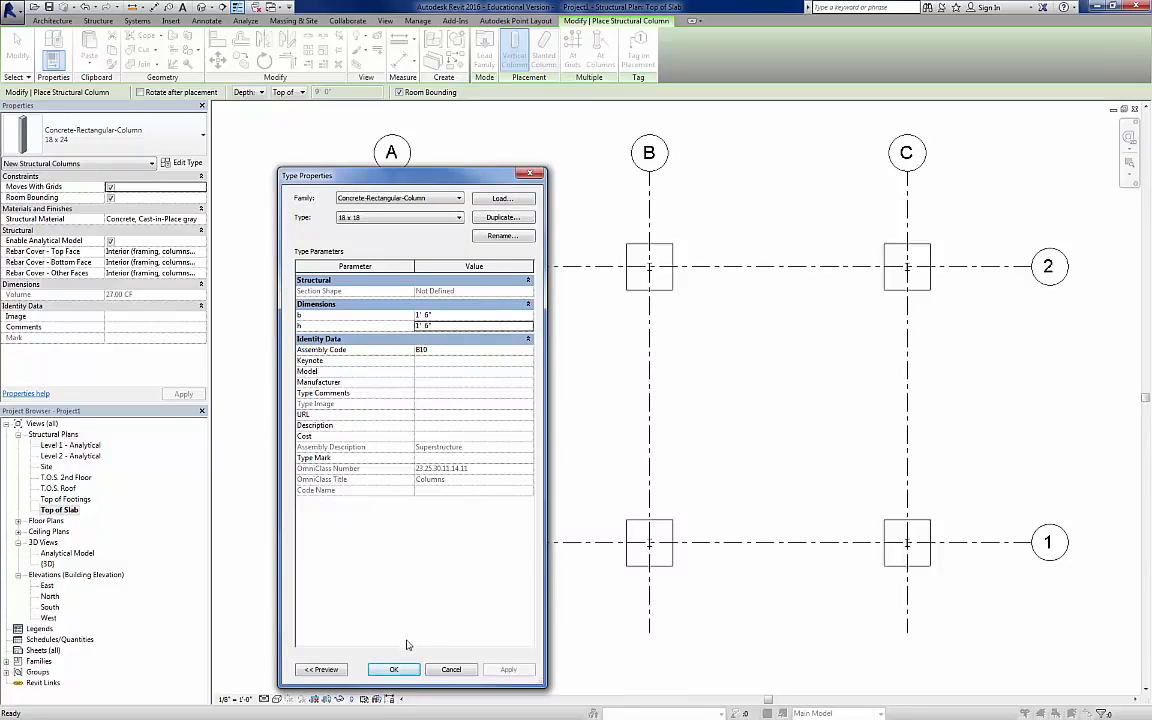
pyautogui.click(394, 670)
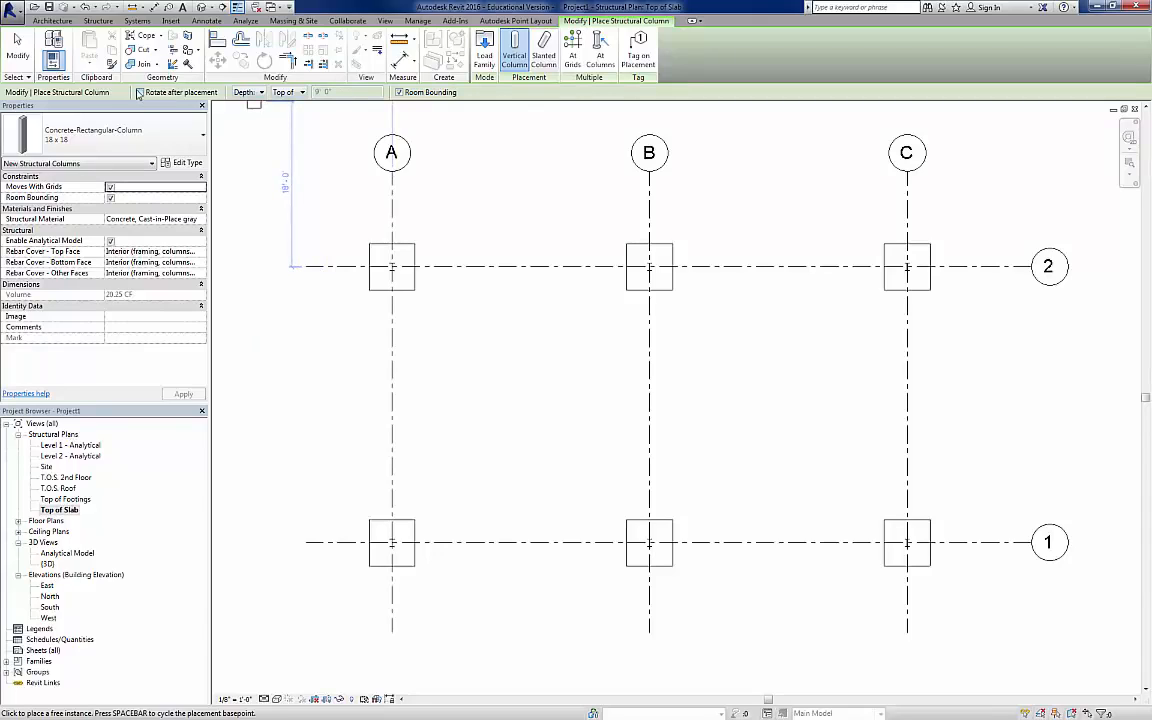
# Step: Keep the column placement on Depth and try to set its limiting level to Top of Slab
pyautogui.click(264, 96)
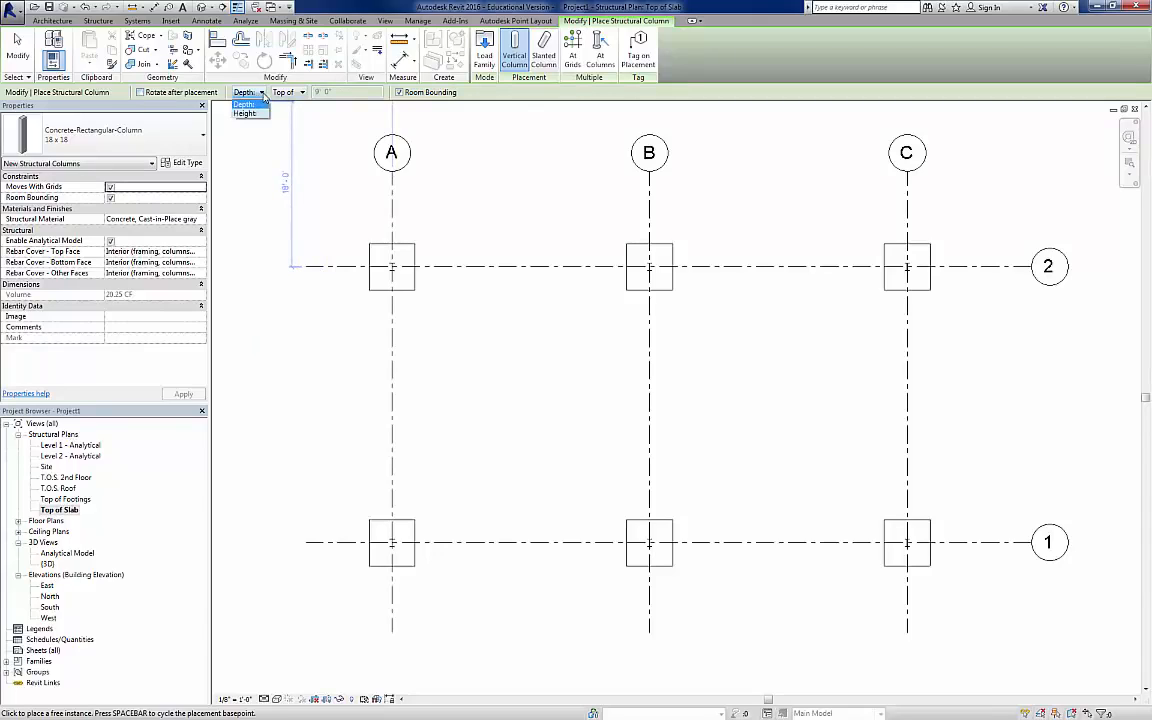
pyautogui.click(264, 96)
pyautogui.click(302, 92)
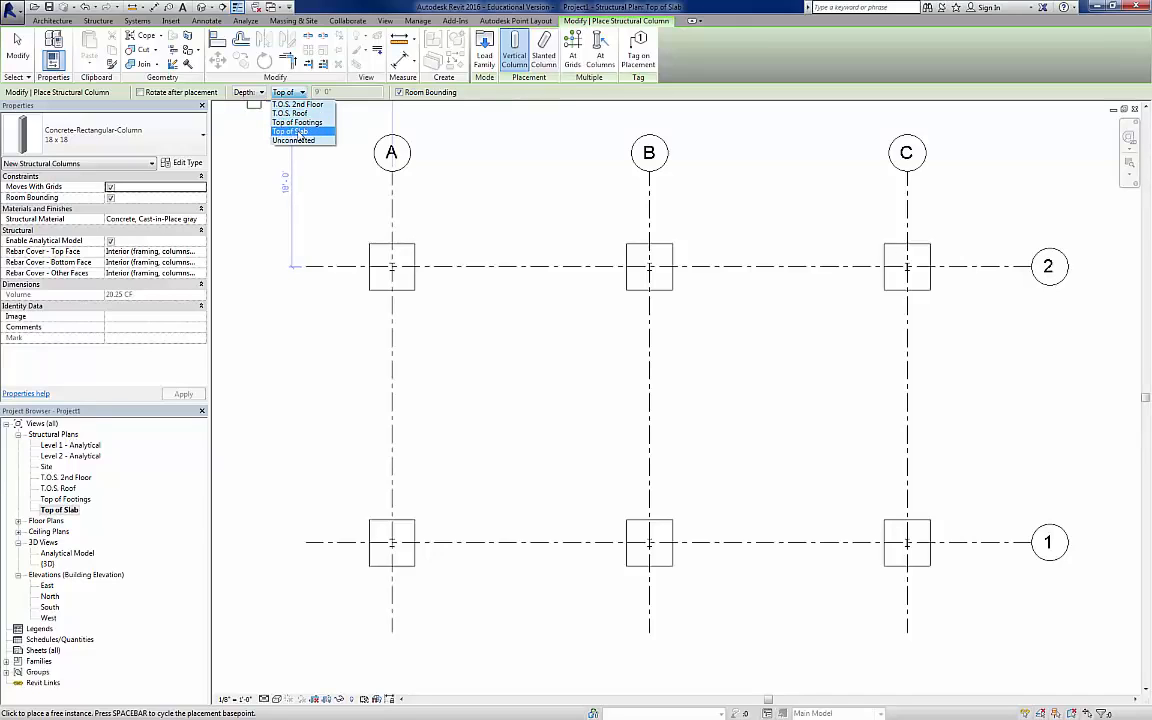
pyautogui.click(300, 132)
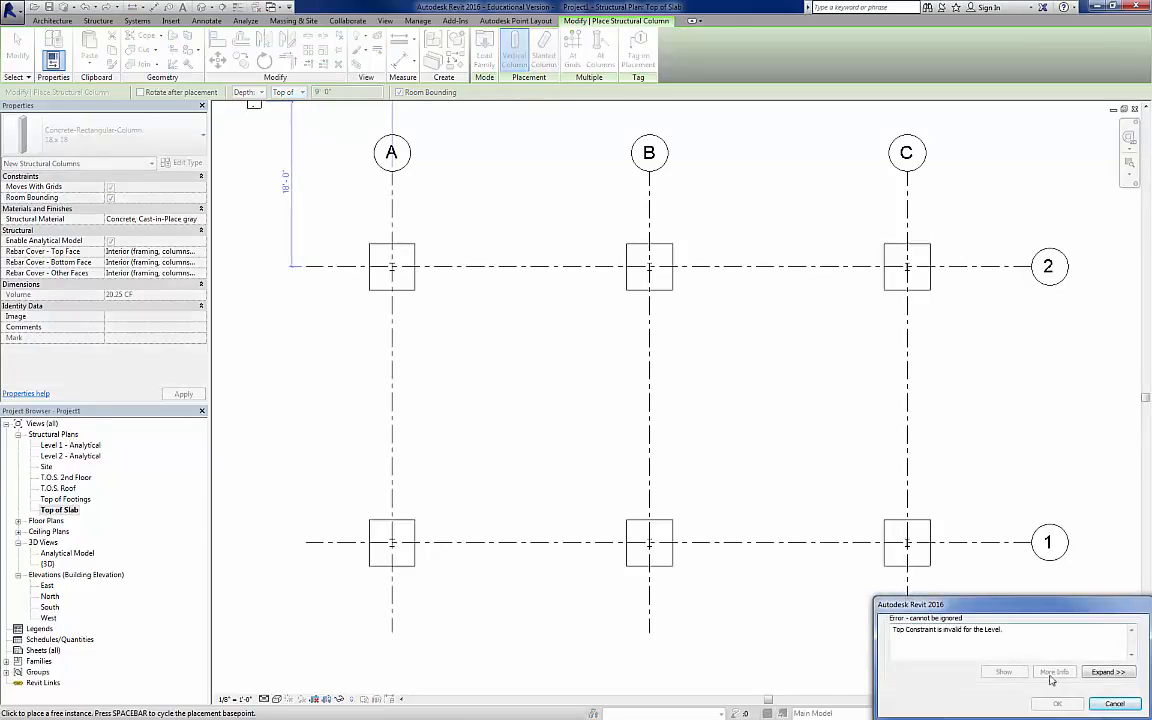
pyautogui.press('Escape')
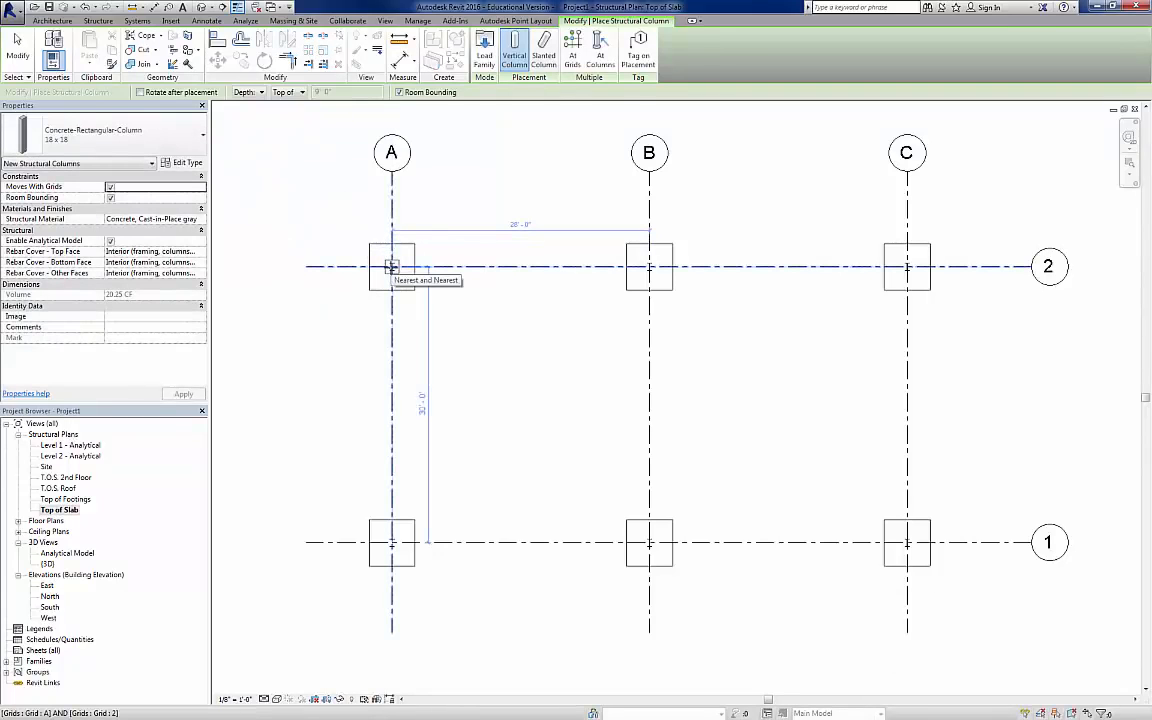
# Step: Place 18 x 18 concrete columns at all six intersections of grids A, B and C with grids 1 and 2
pyautogui.click(392, 266)
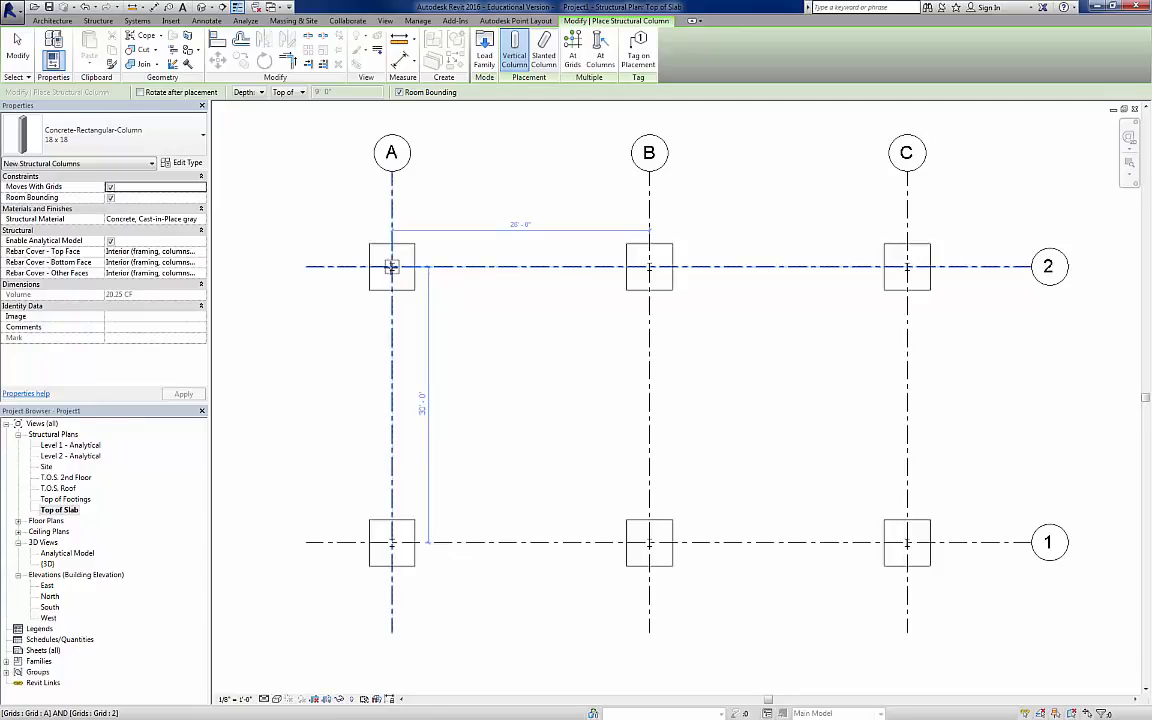
pyautogui.click(649, 266)
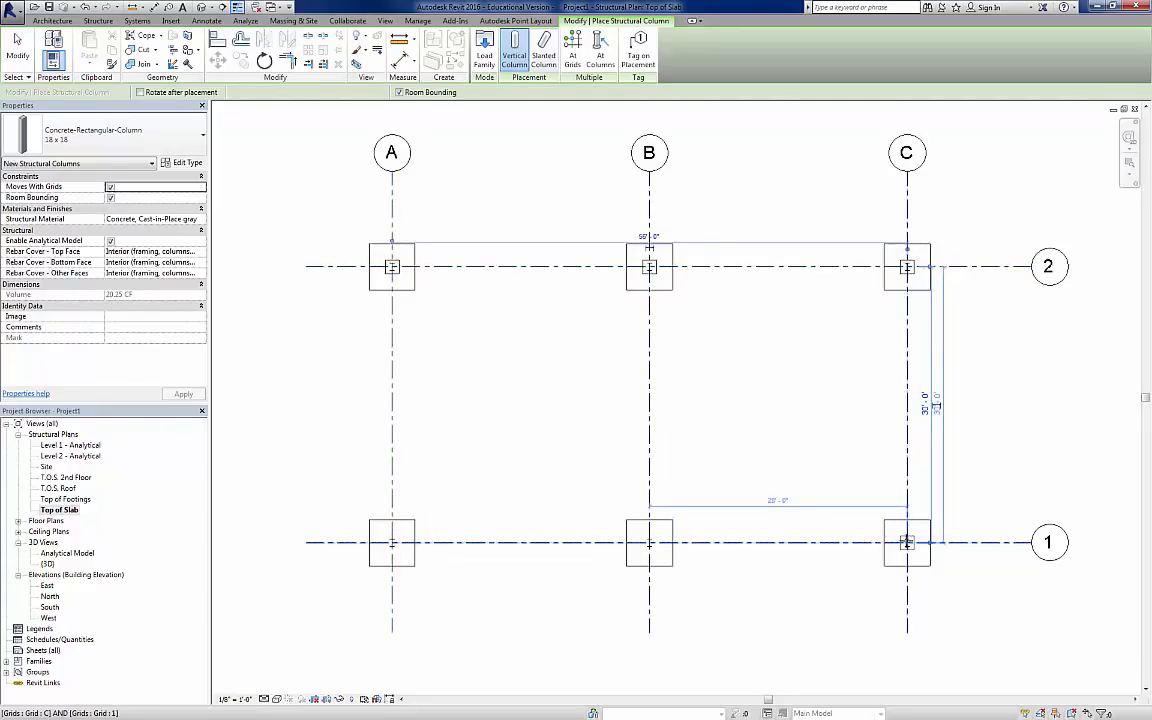
pyautogui.click(906, 543)
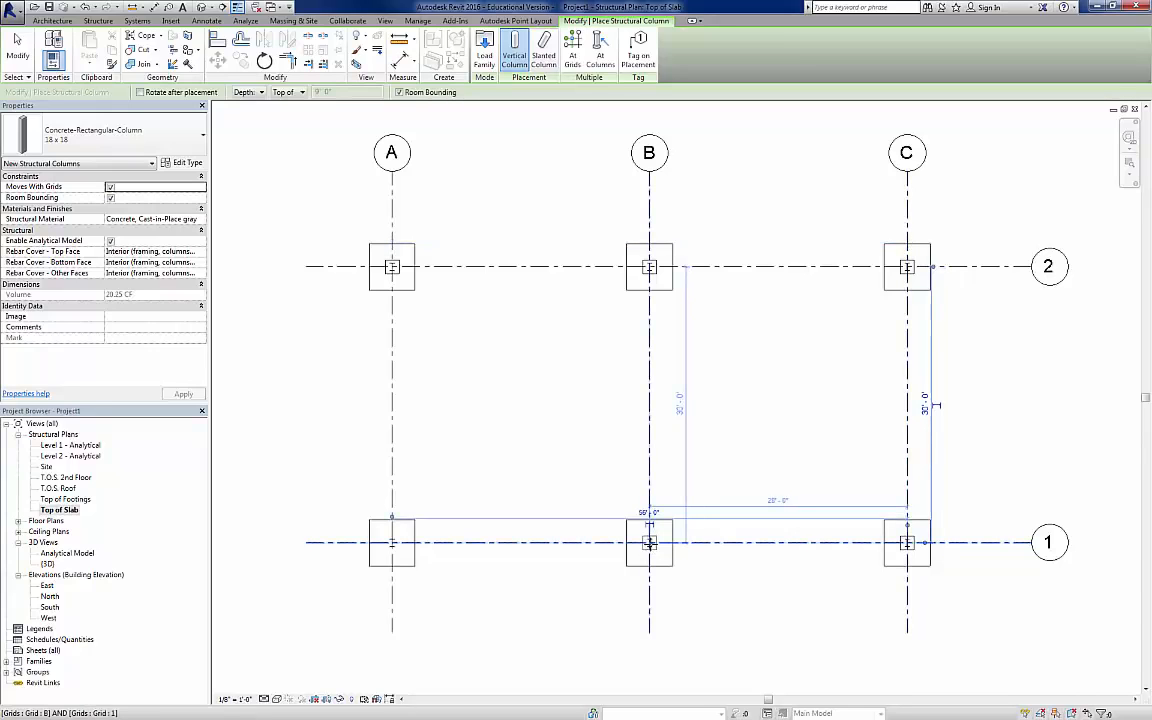
pyautogui.click(651, 543)
pyautogui.click(391, 543)
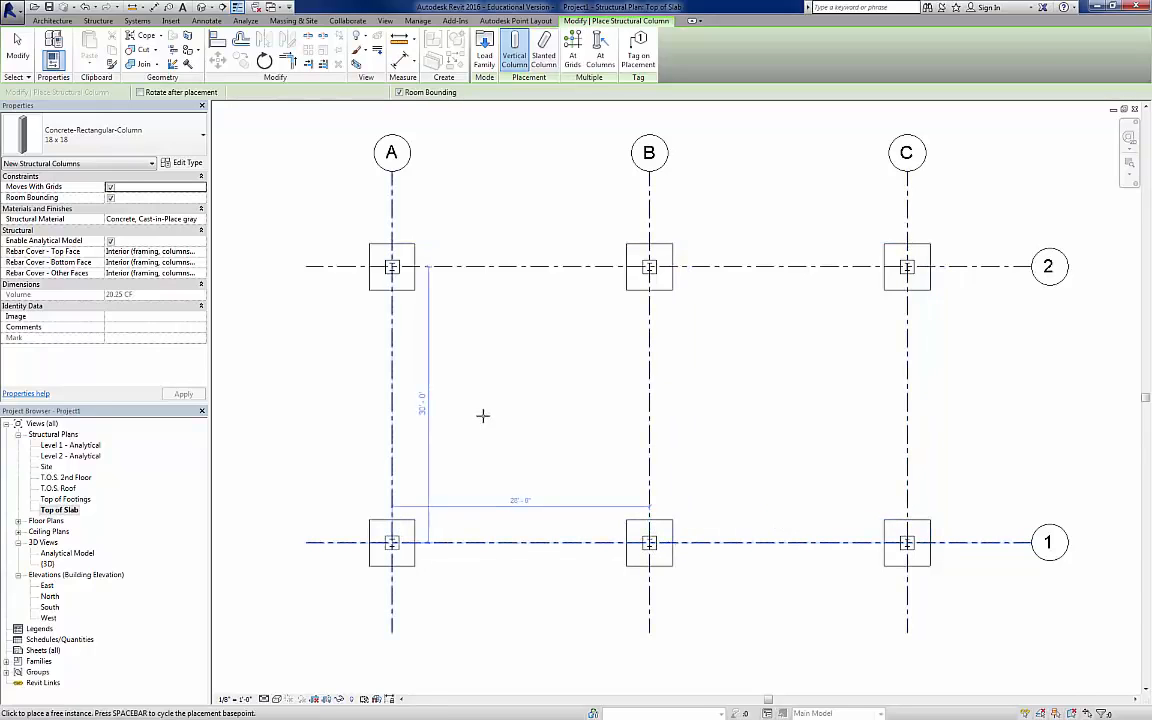
pyautogui.press('Escape')
pyautogui.press('Escape')
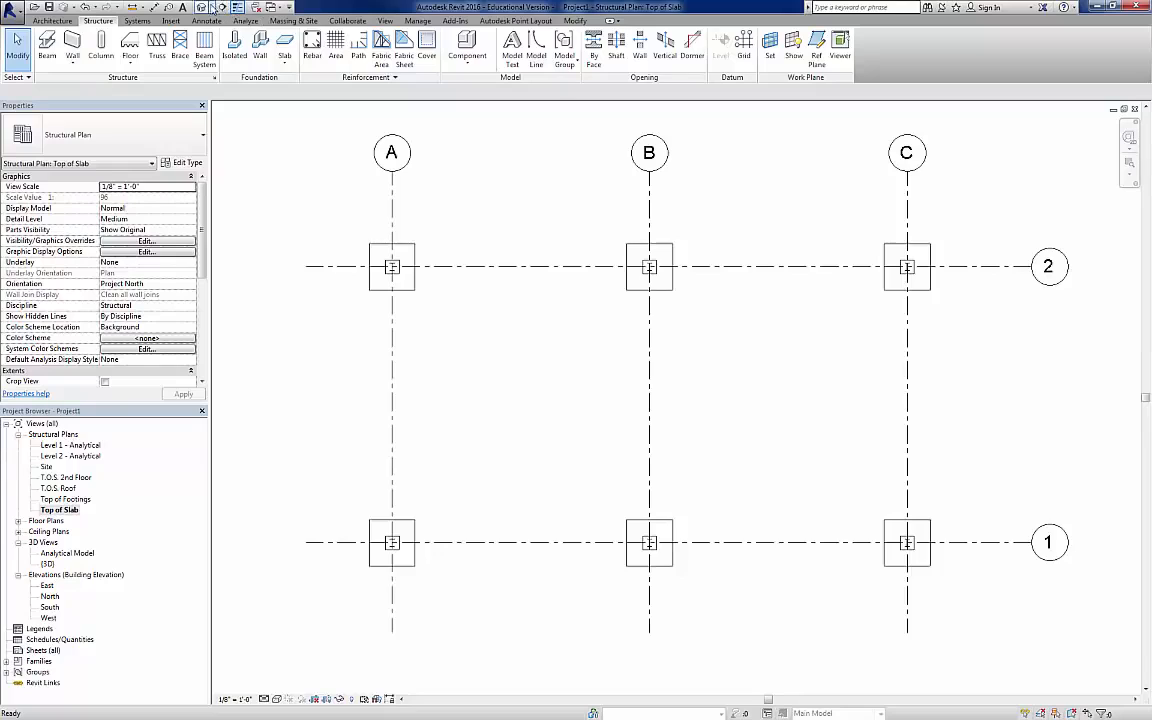
# Step: Check the base and top levels of the 18 x 18 concrete column at grid A-1 in the 3D view
pyautogui.click(201, 7)
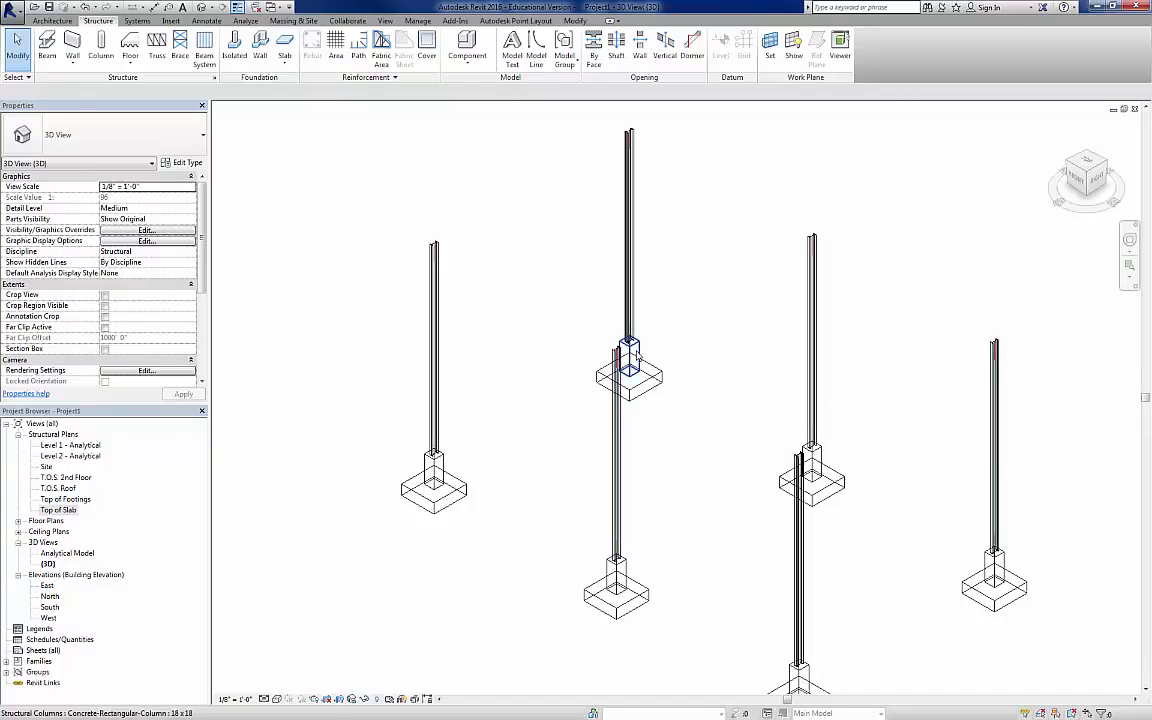
pyautogui.click(442, 465)
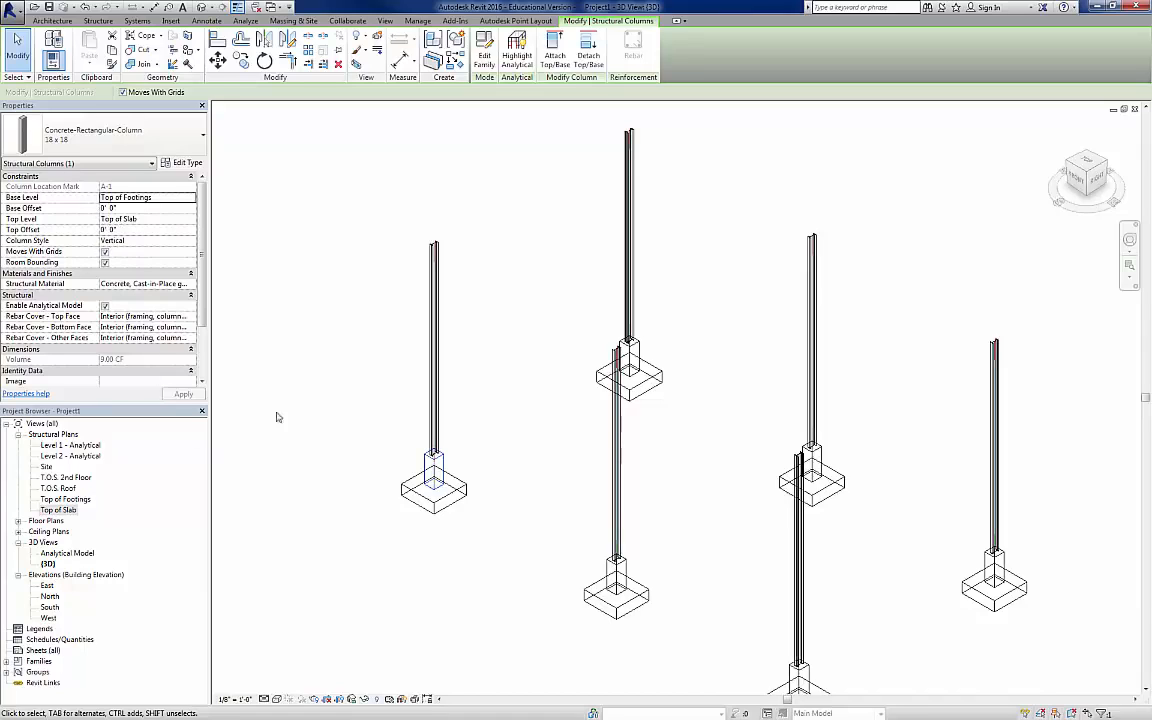
pyautogui.click(330, 249)
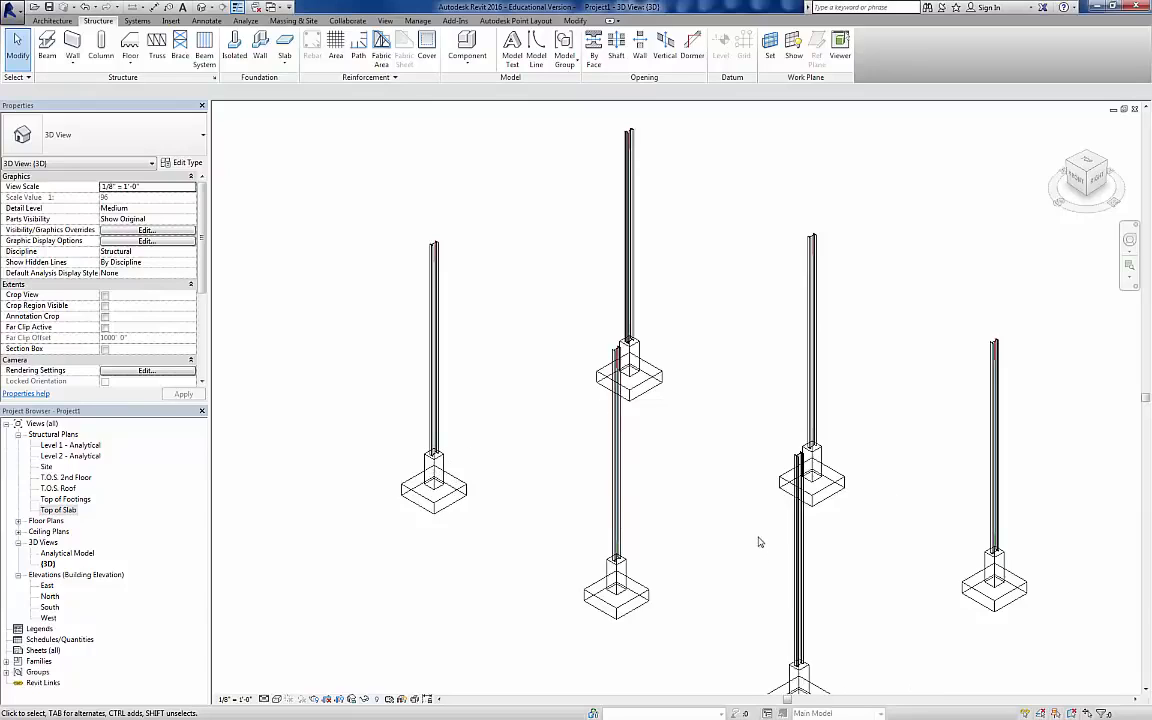
pyautogui.scroll(-1, 757, 537)
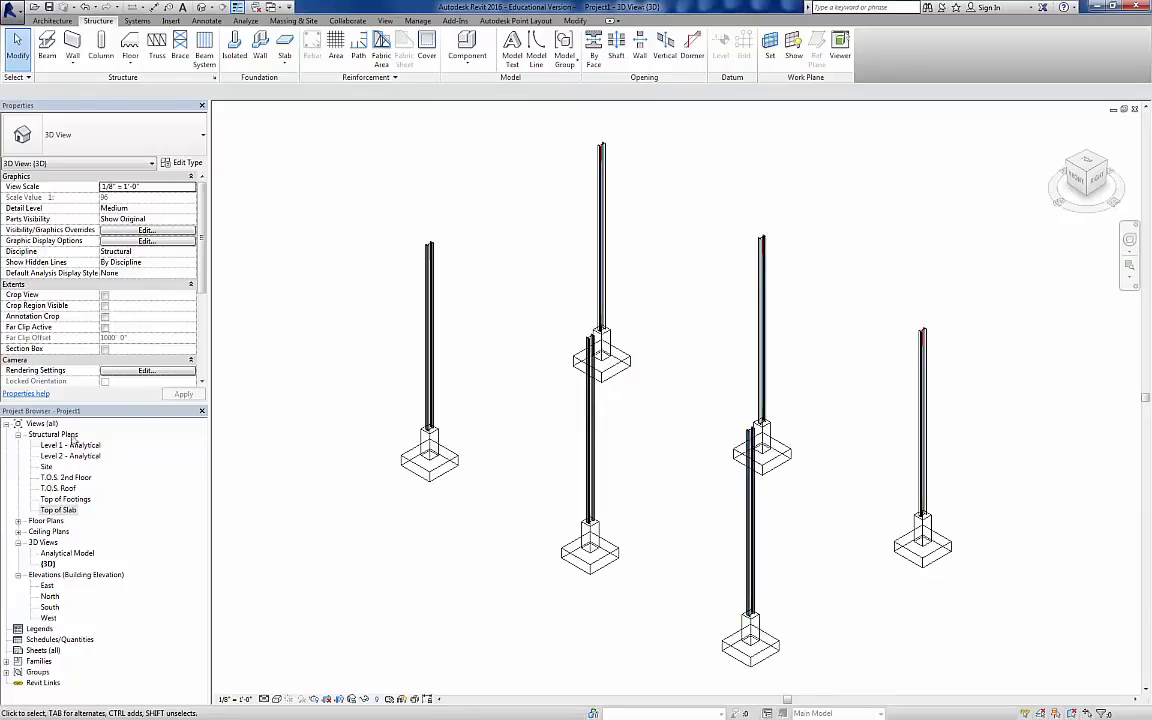
# Step: In the Top of Slab plan, start a structural wall with the Foundation - 12" Concrete type, dismissing the save reminder
pyautogui.doubleClick(64, 512)
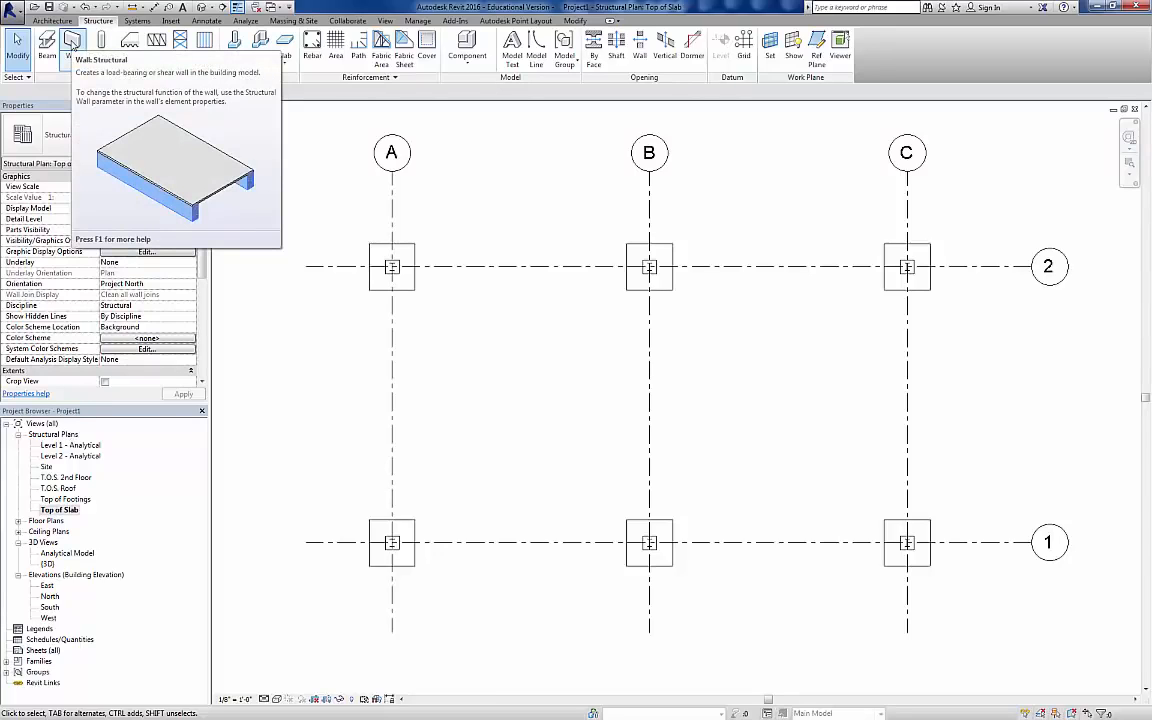
pyautogui.click(72, 62)
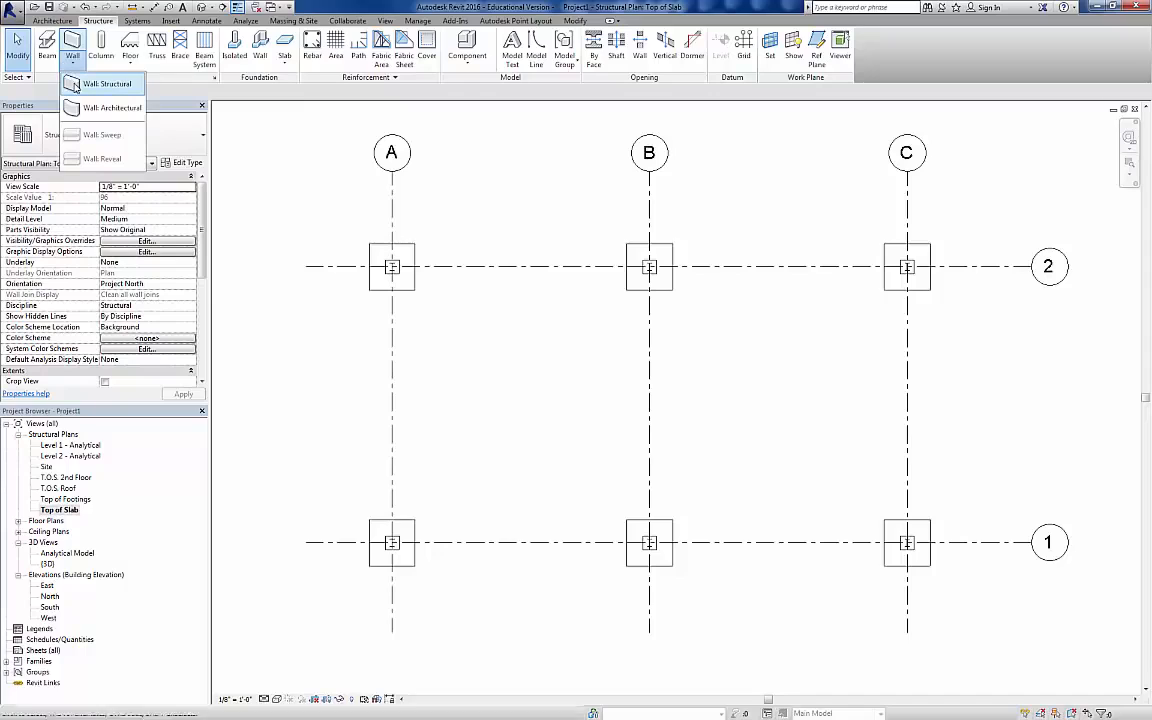
pyautogui.click(75, 85)
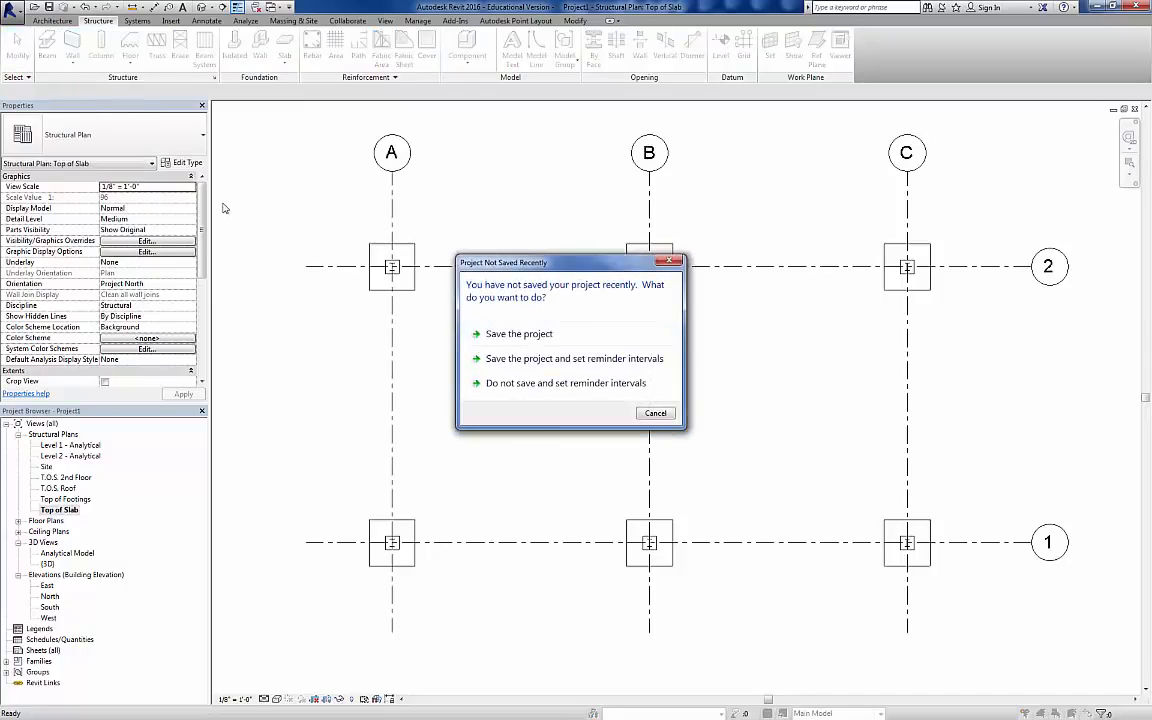
pyautogui.click(670, 414)
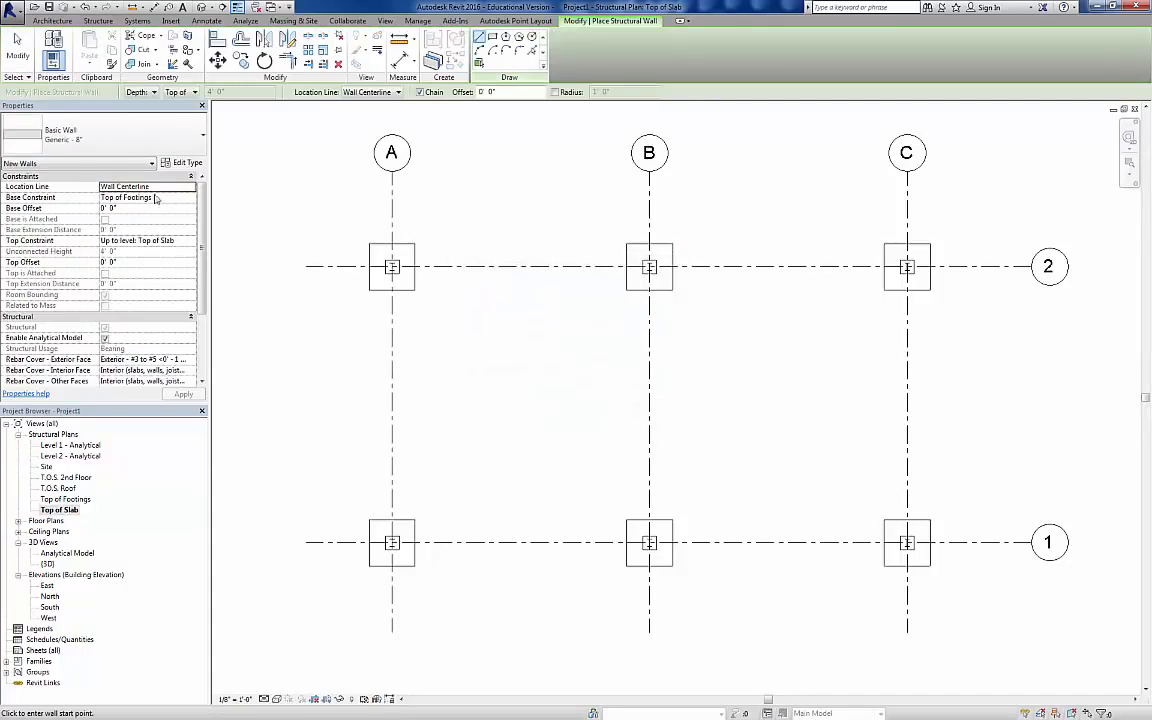
pyautogui.click(170, 129)
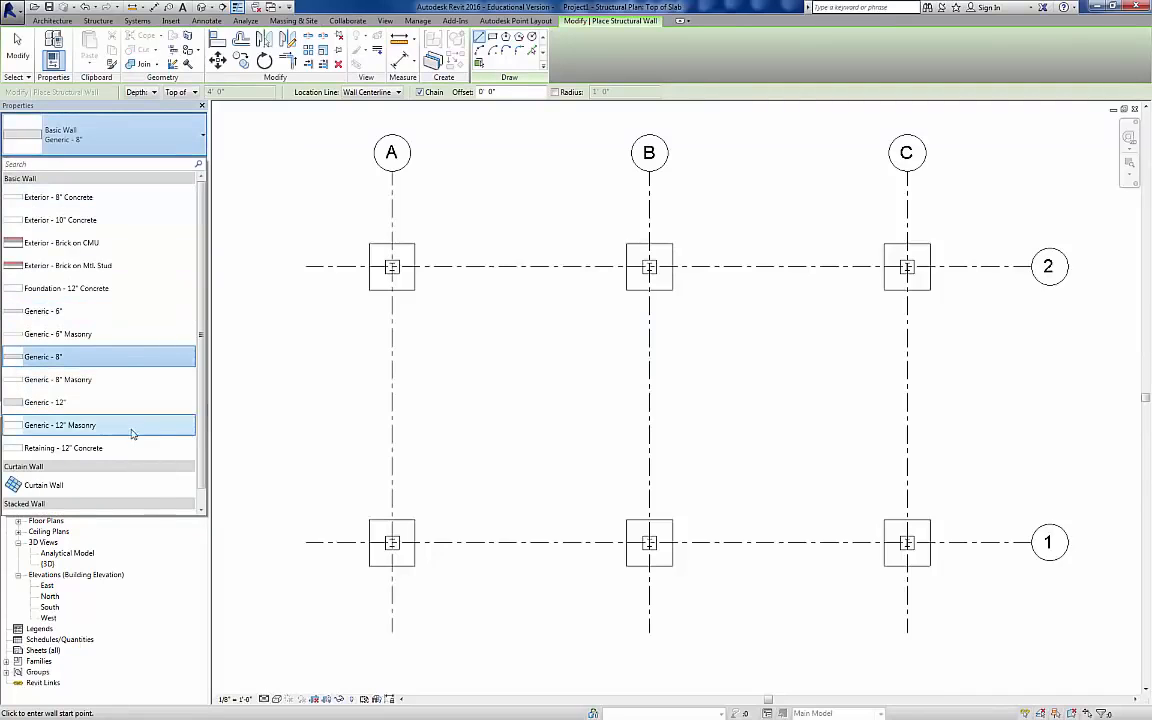
pyautogui.click(94, 290)
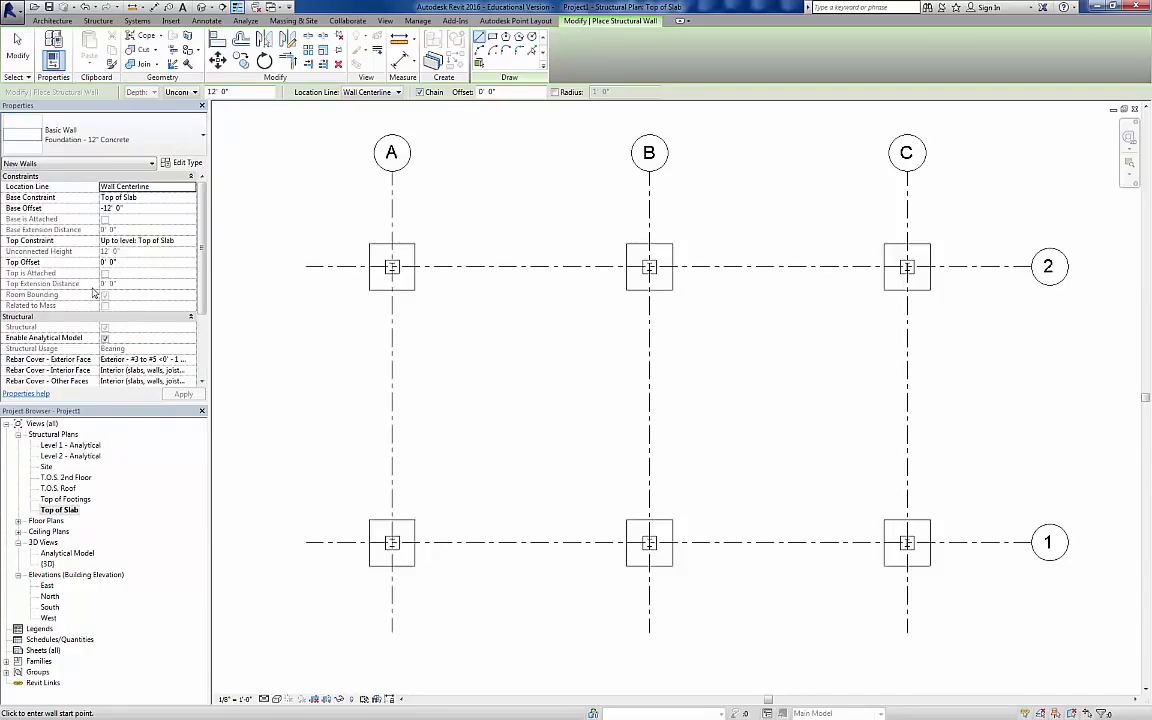
# Step: Set the new wall's base offset to -4' and its location line to Finish Face: Exterior
pyautogui.click(103, 207)
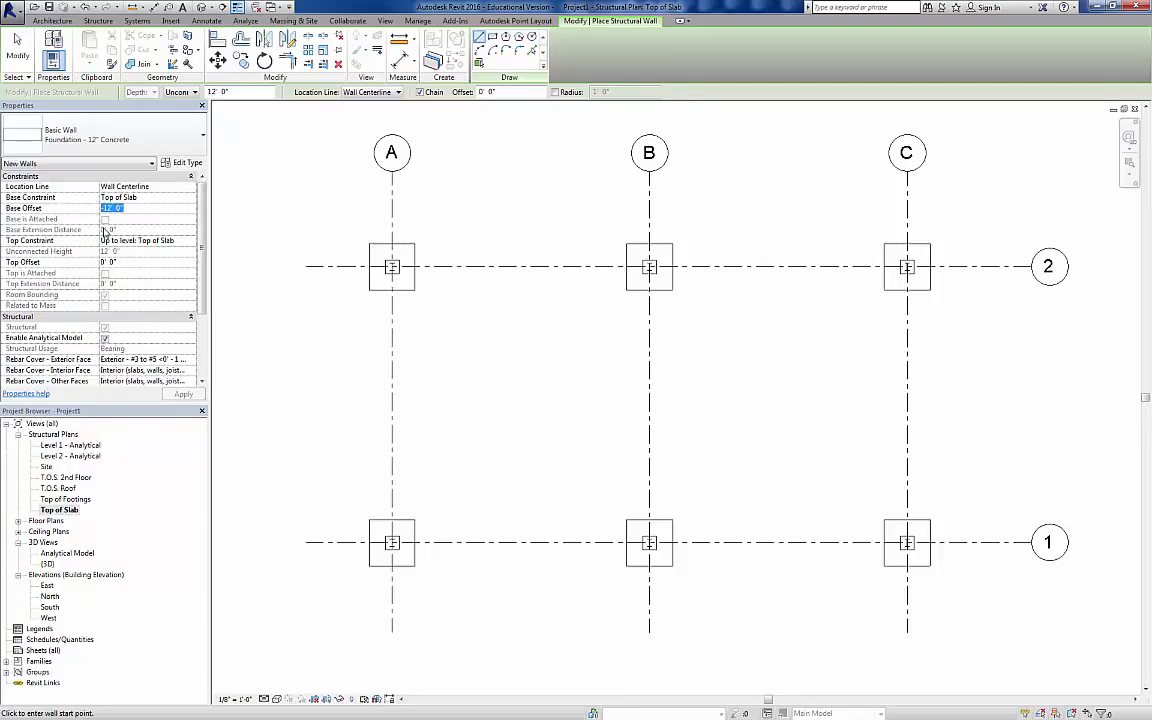
pyautogui.write('-4')
pyautogui.press('Return')
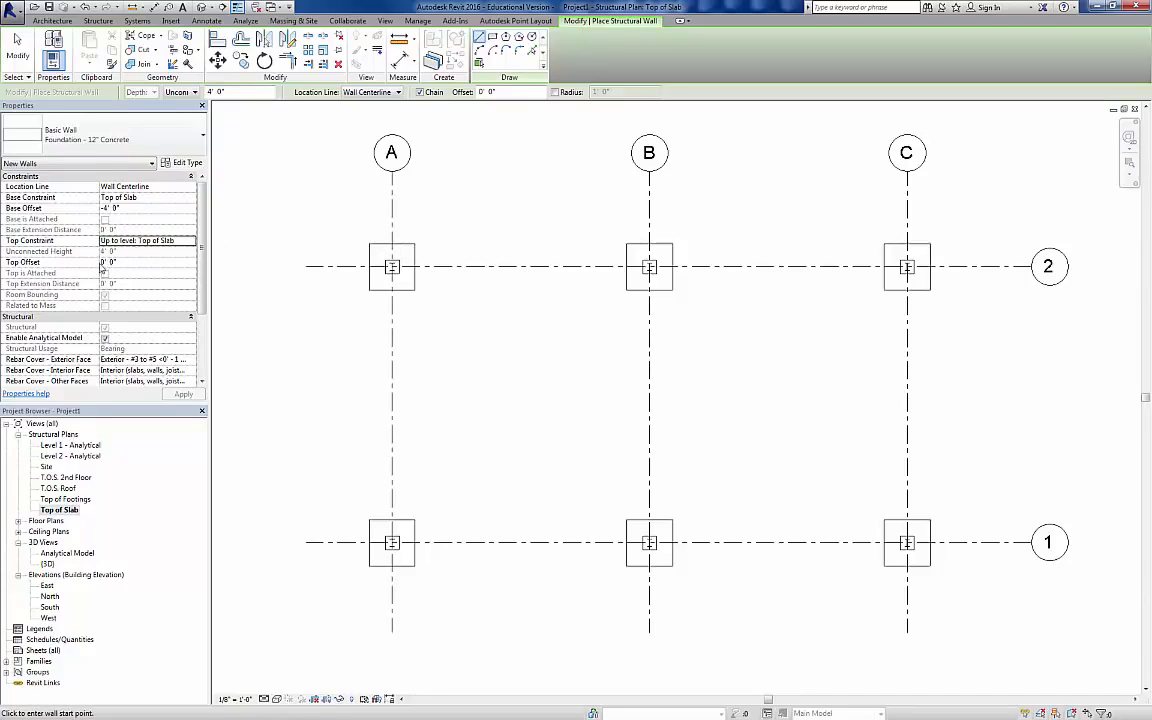
pyautogui.click(395, 93)
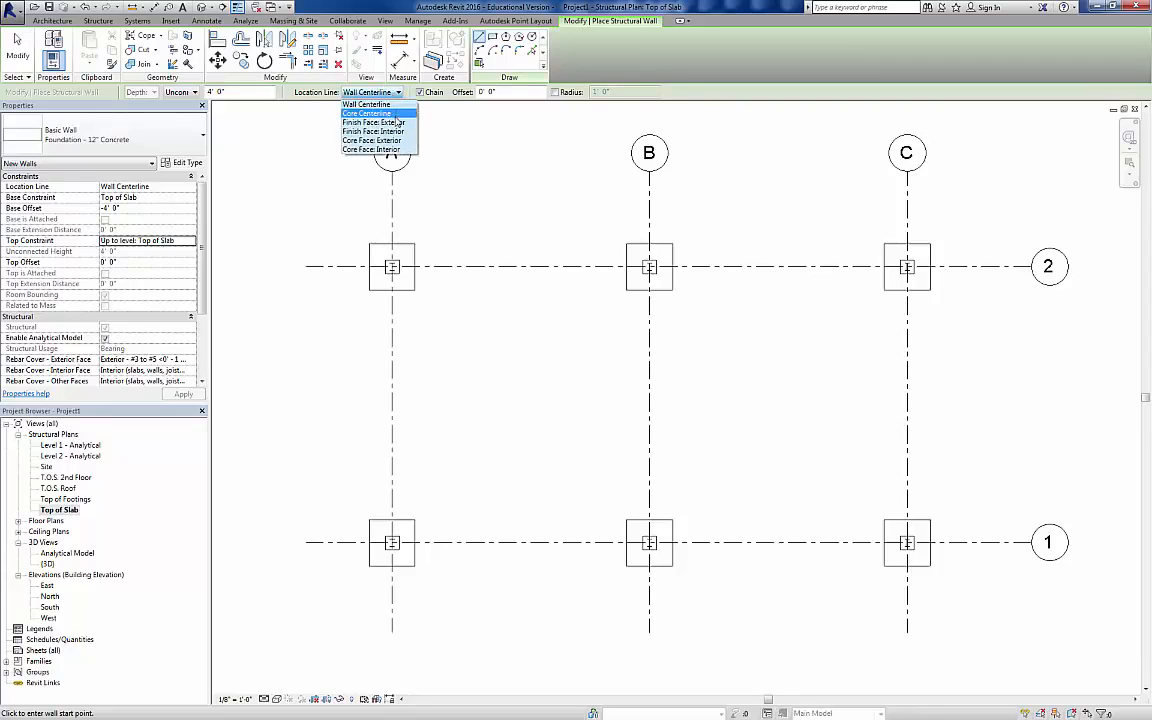
pyautogui.click(395, 122)
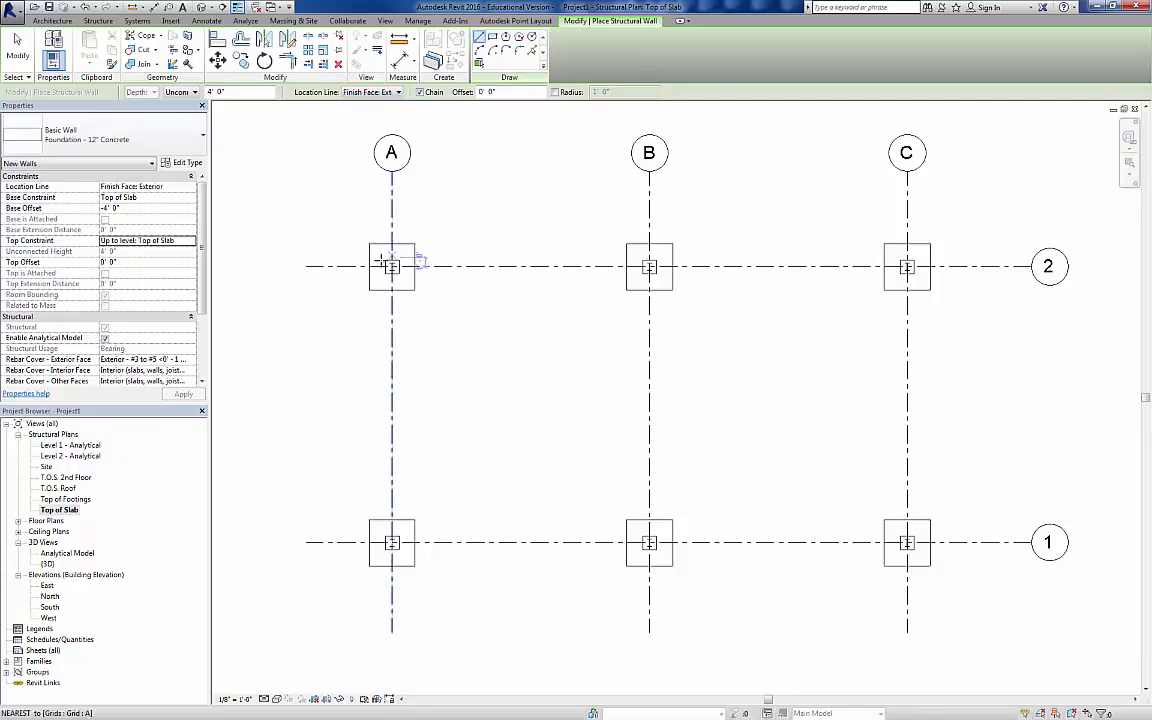
# Step: Draw a closed loop of four foundation walls through the outer corners of the concrete corner columns
pyautogui.scroll(2, 385, 261)
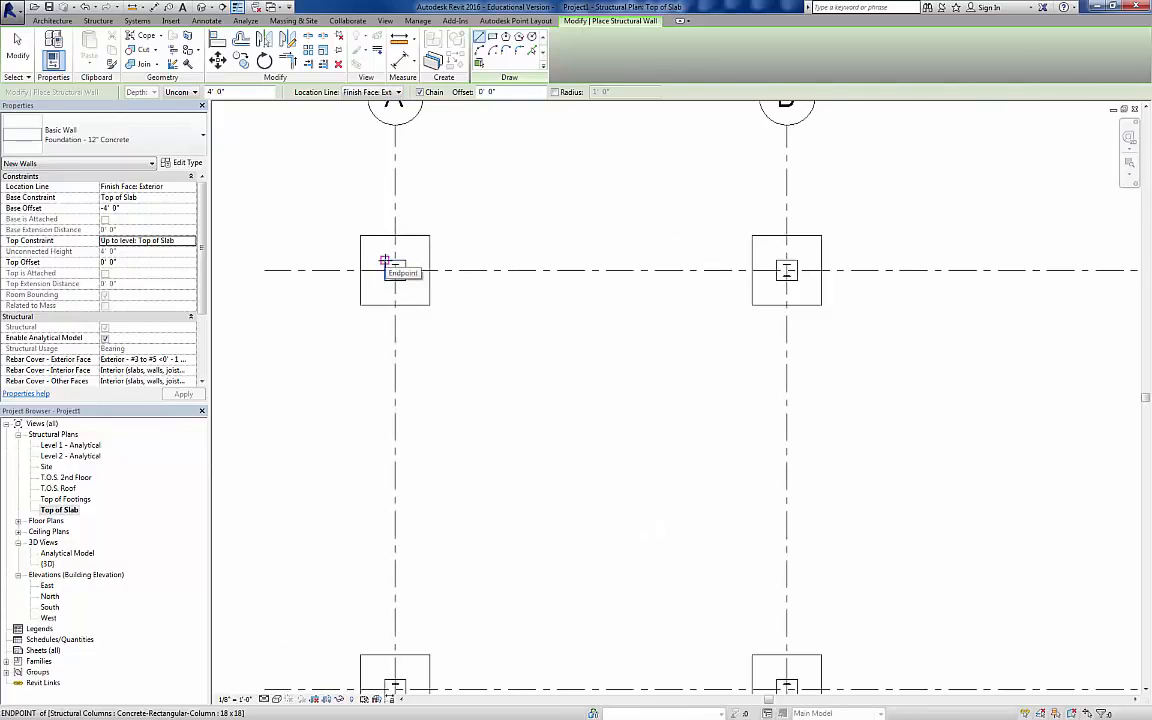
pyautogui.click(384, 261)
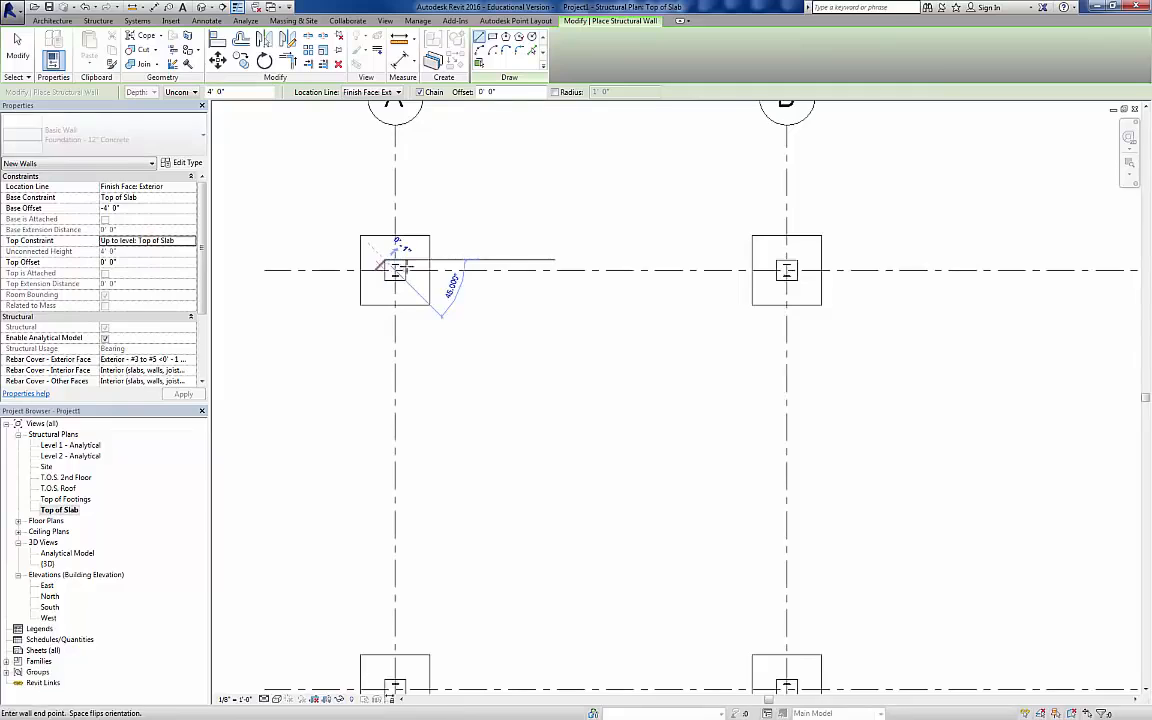
pyautogui.scroll(-3, 603, 244)
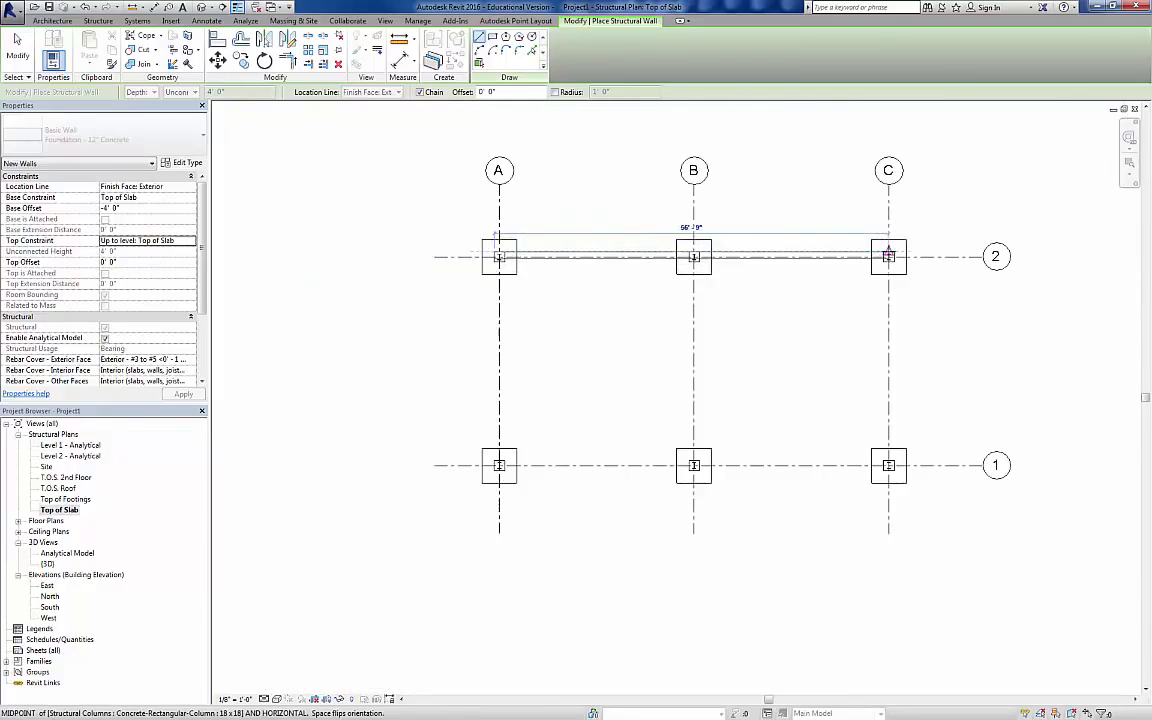
pyautogui.click(893, 256)
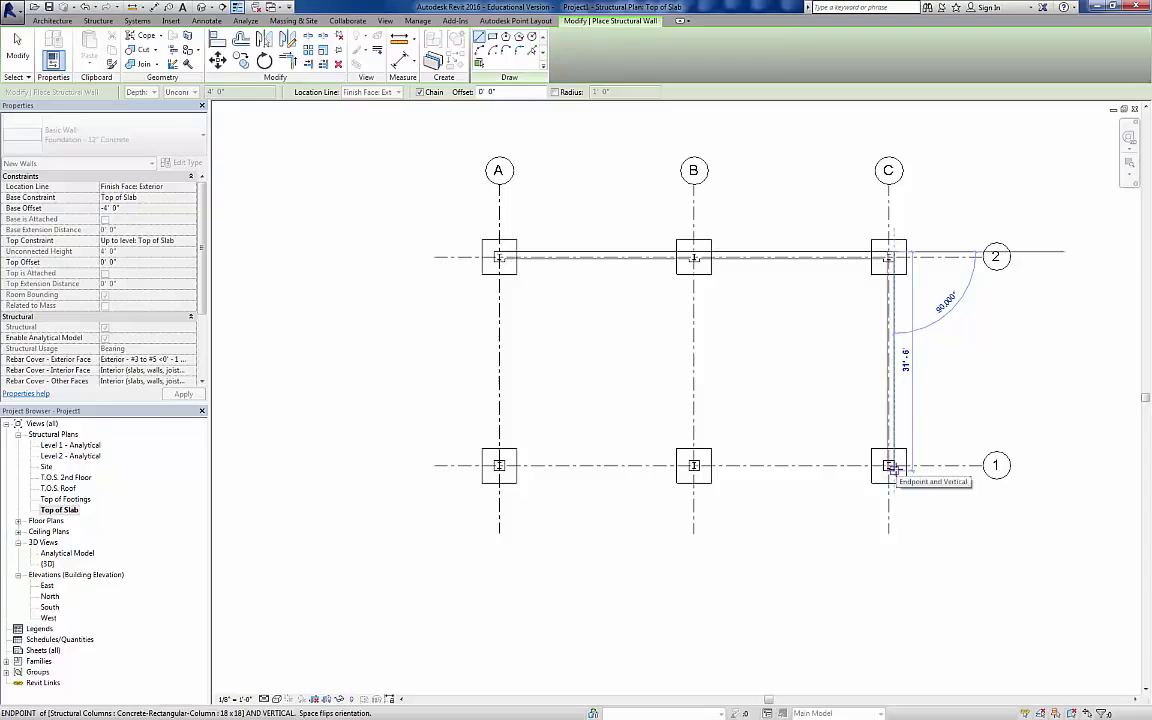
pyautogui.click(890, 468)
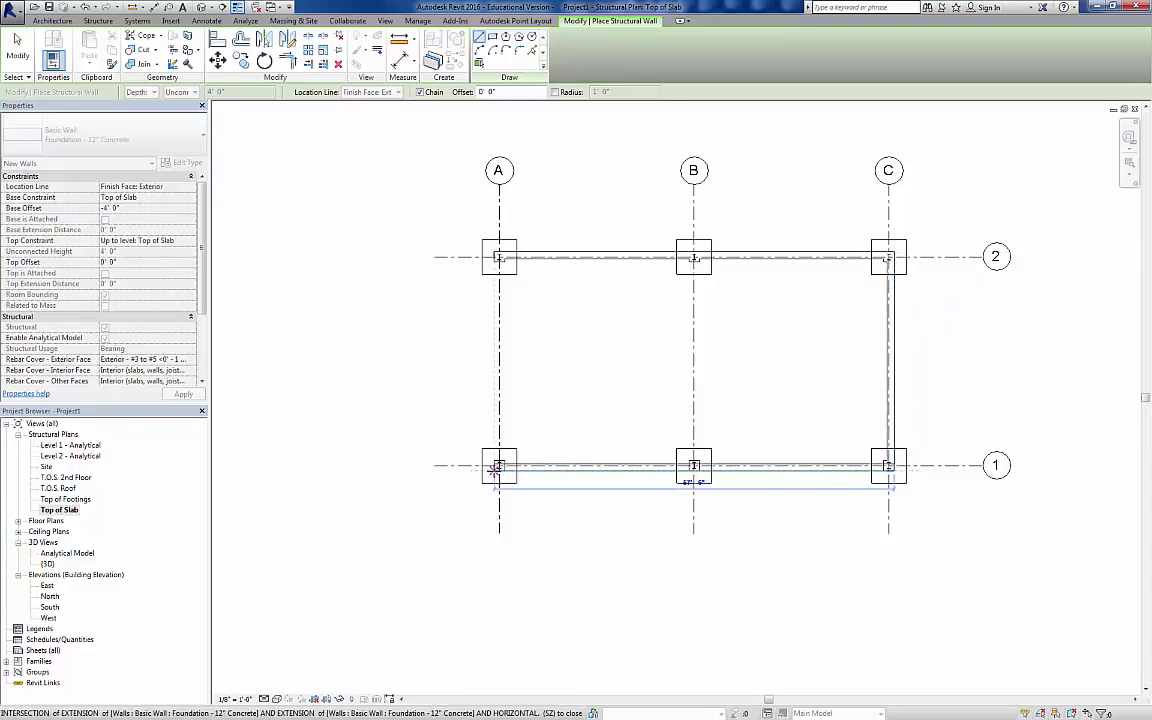
pyautogui.click(494, 468)
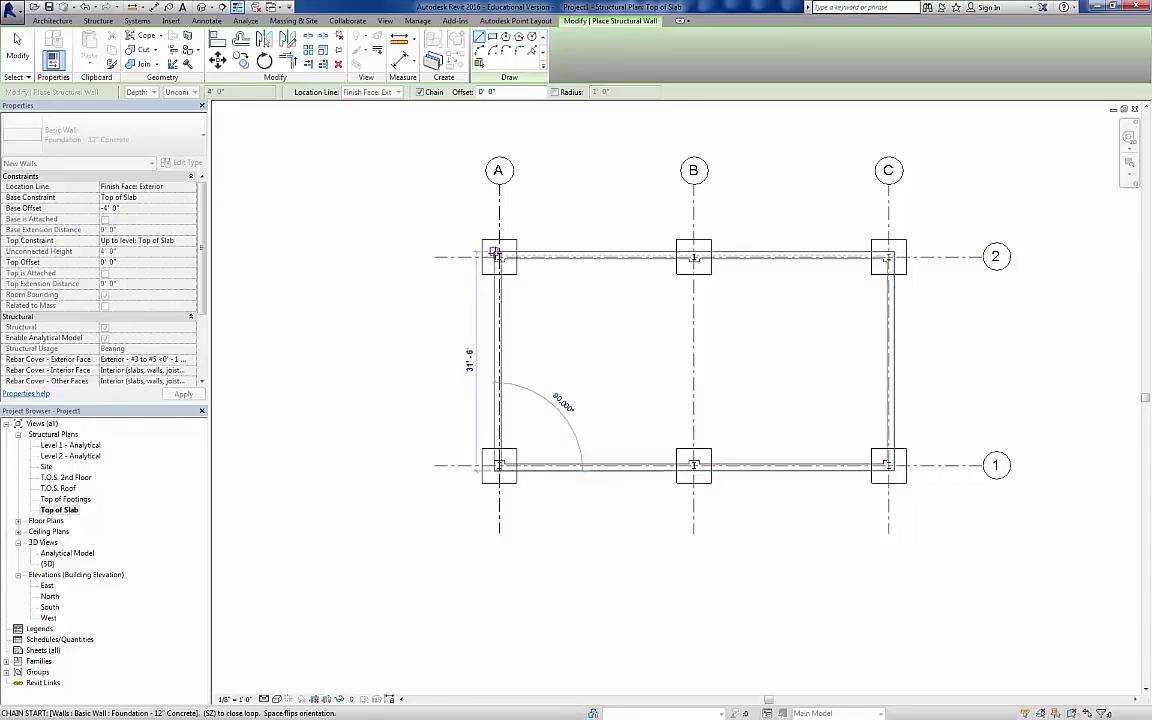
pyautogui.click(494, 252)
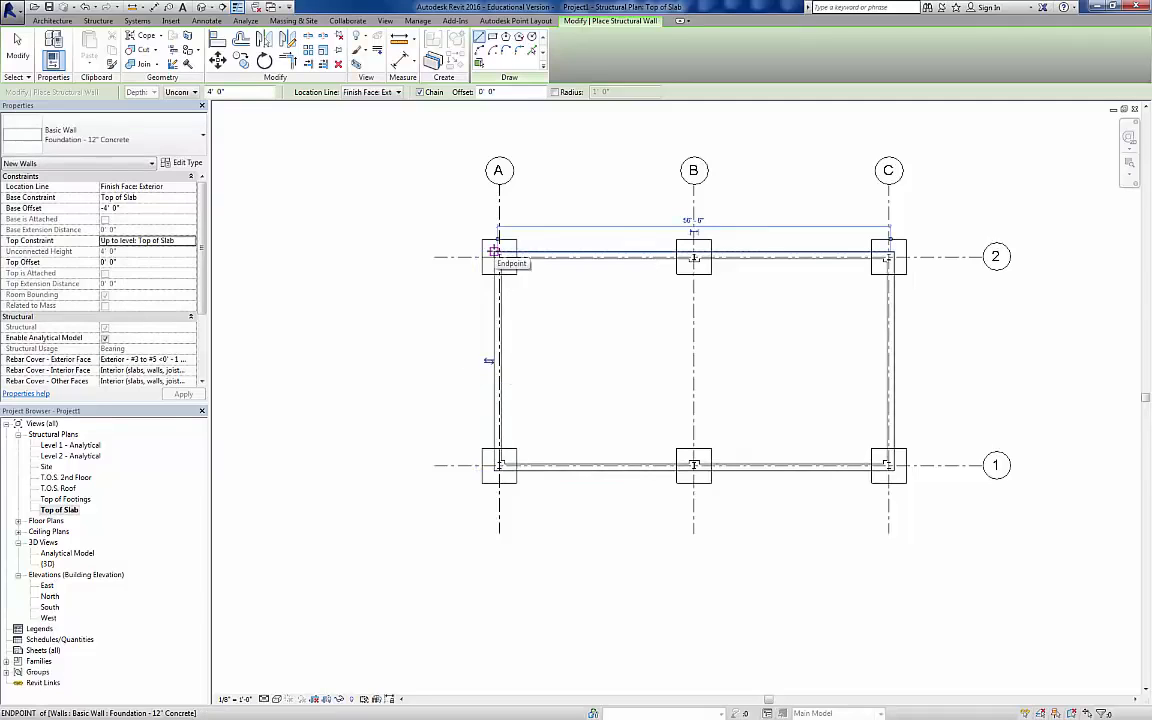
pyautogui.press('c')
pyautogui.press('l')
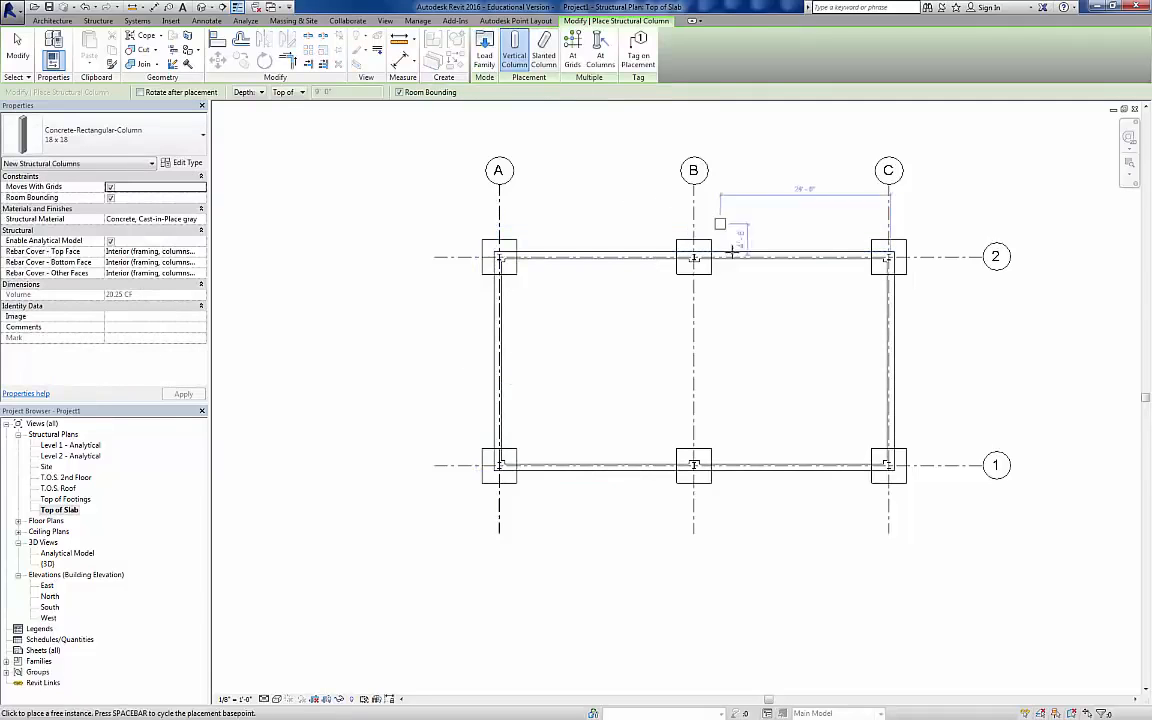
# Step: In the 3D view, place Bearing Footing - 36" x 12" wall foundations under all four foundation walls
pyautogui.click(201, 8)
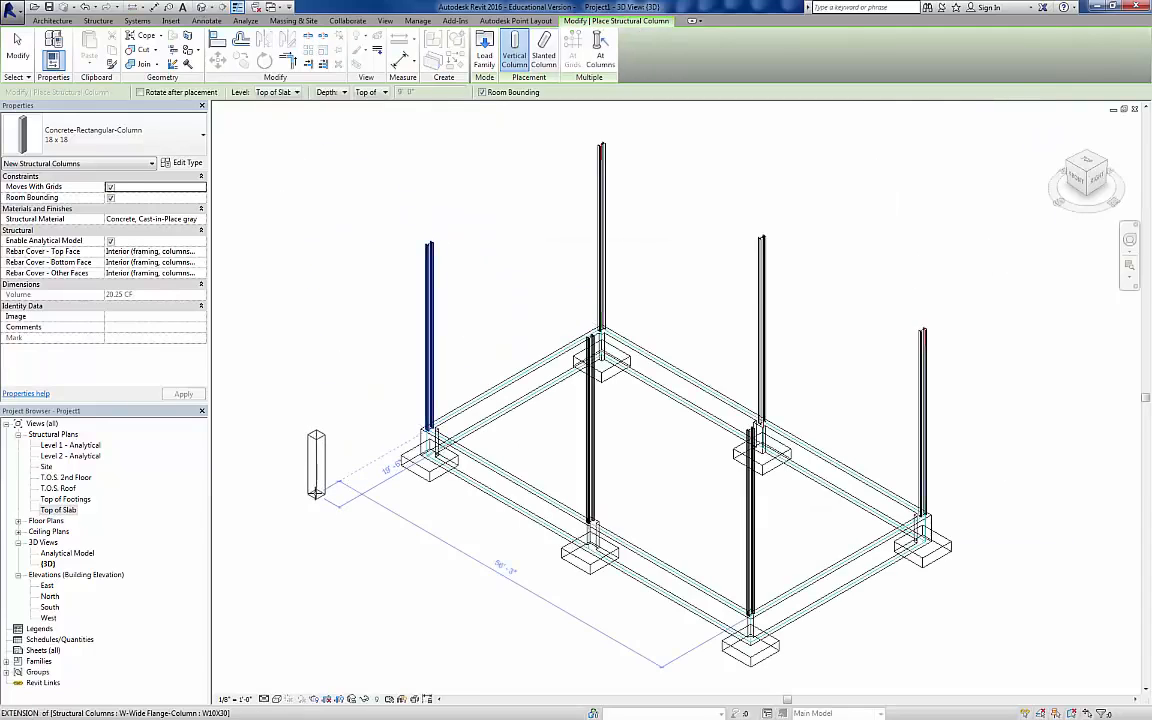
pyautogui.press('Escape')
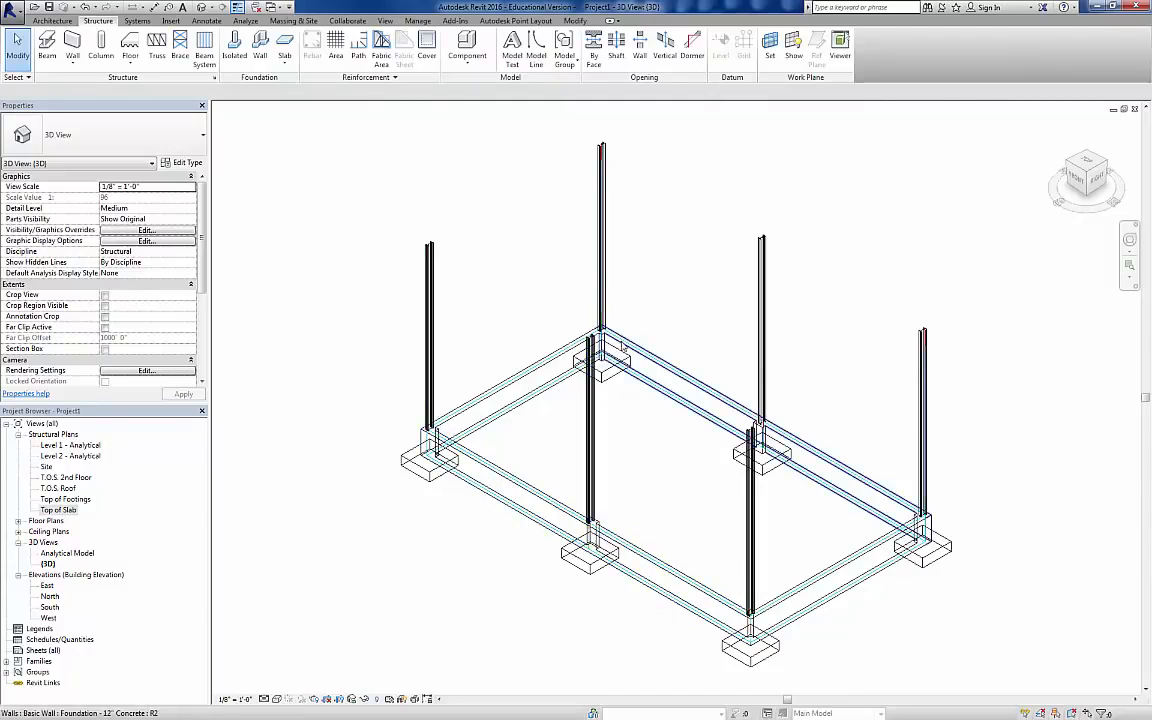
pyautogui.click(261, 40)
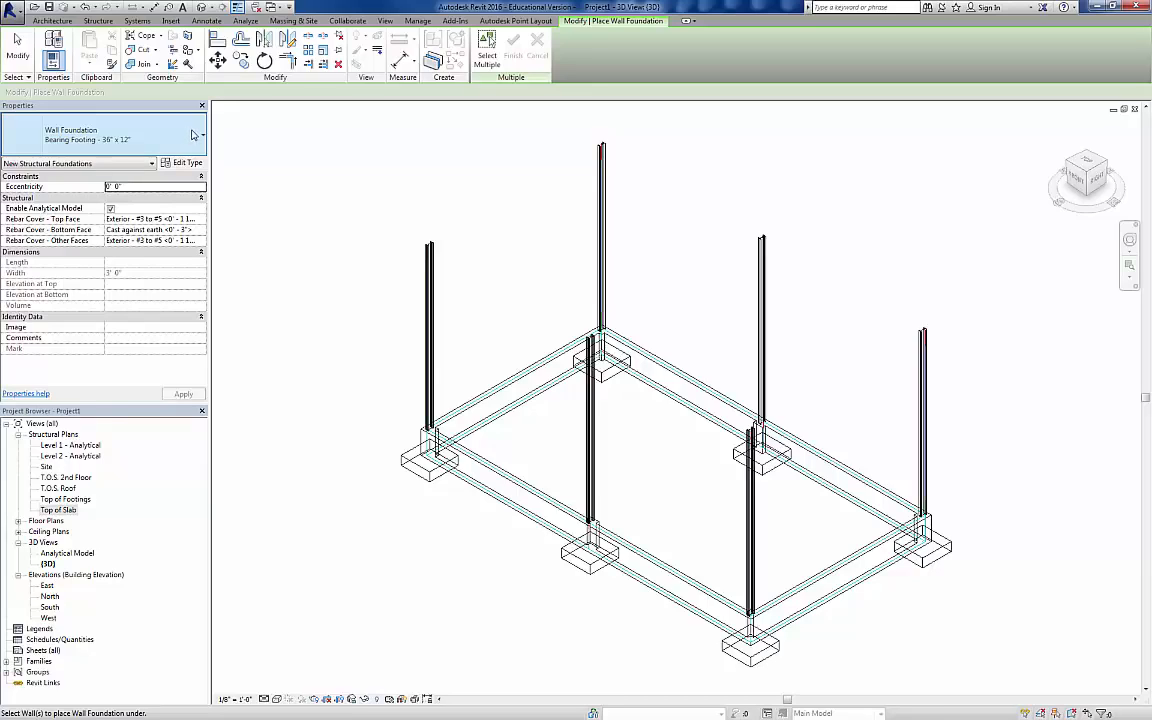
pyautogui.click(193, 134)
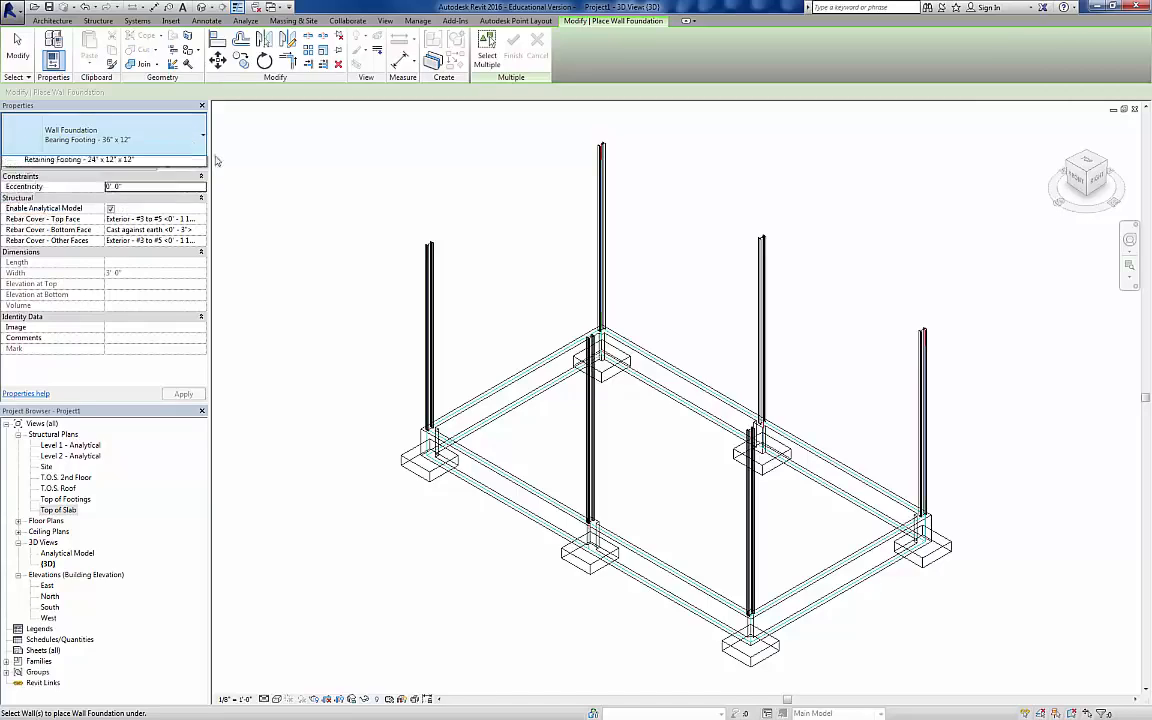
pyautogui.click(175, 133)
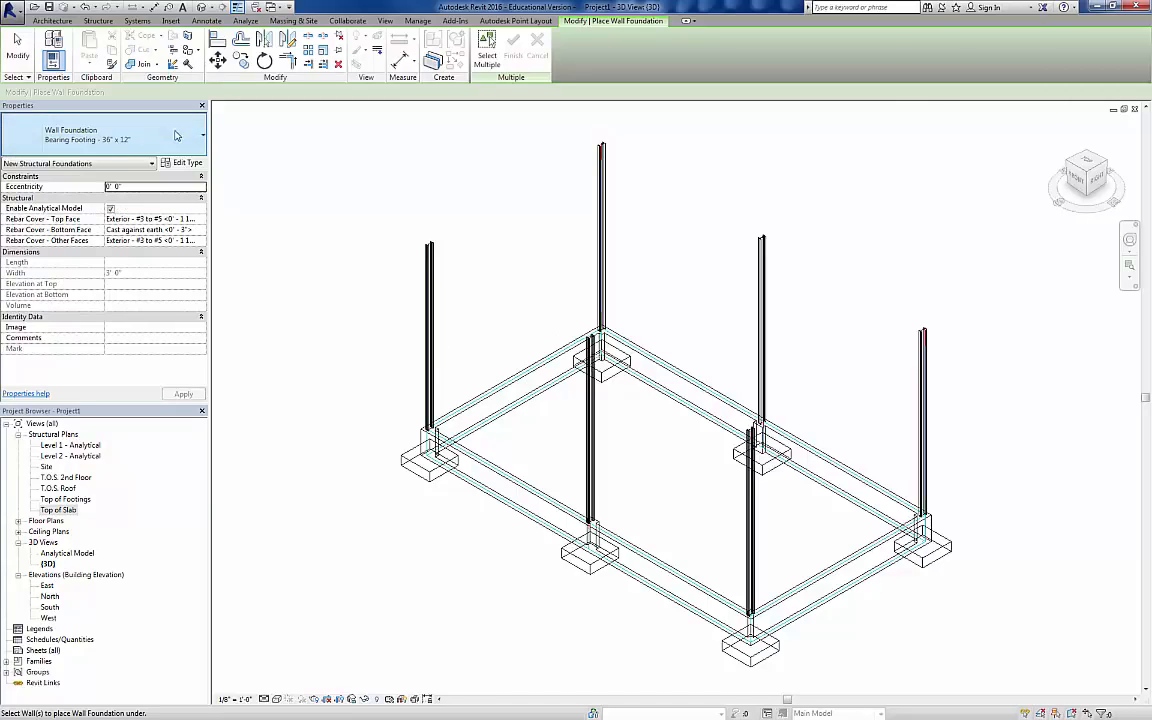
pyautogui.click(518, 401)
pyautogui.click(680, 402)
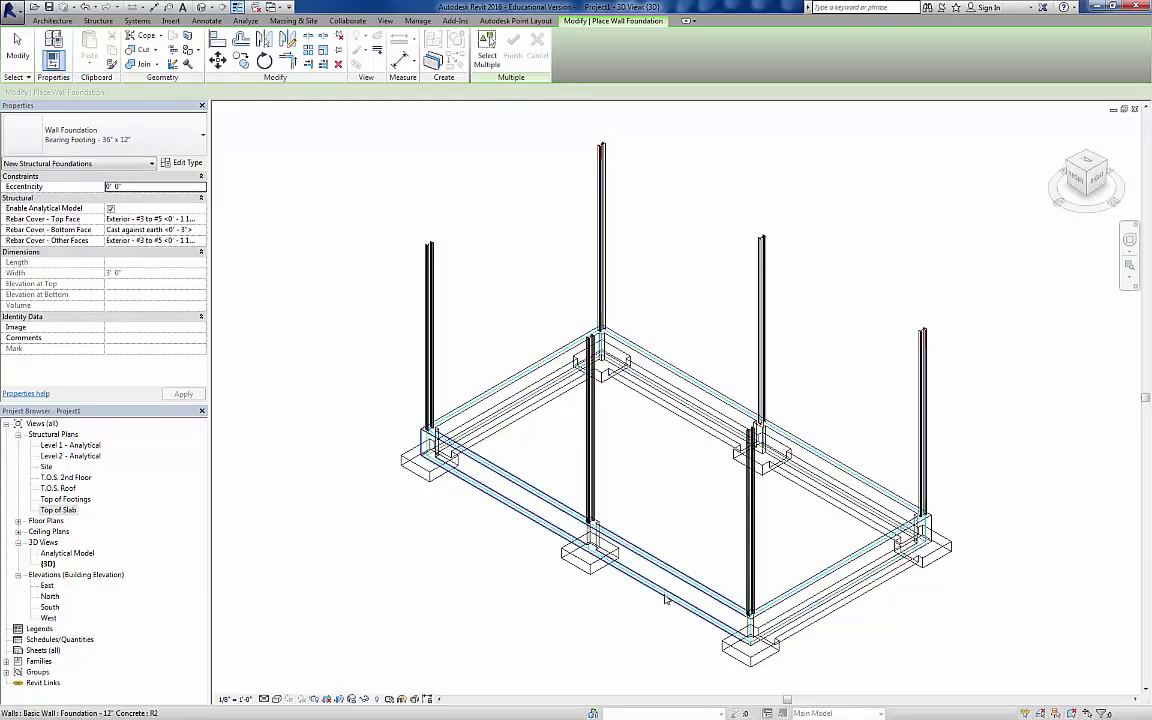
pyautogui.click(665, 598)
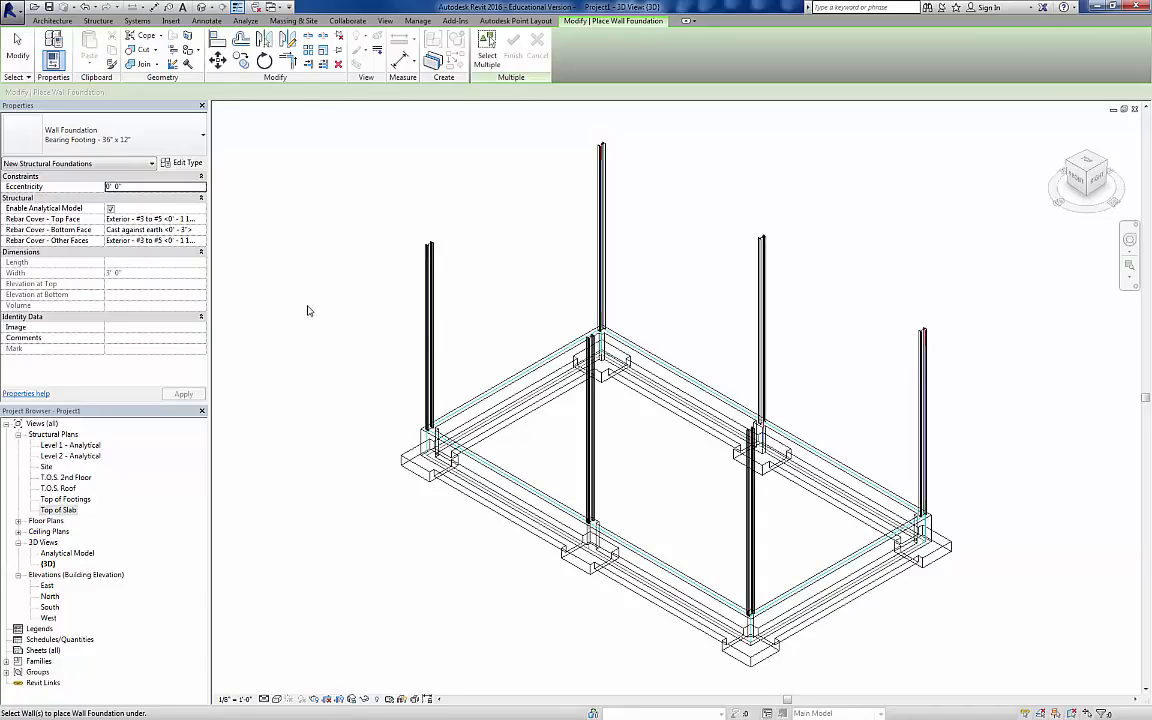
# Step: In the Top of Slab plan, start a structural foundation slab of type 6" Foundation Slab with a boundary created by picking lines
pyautogui.doubleClick(60, 510)
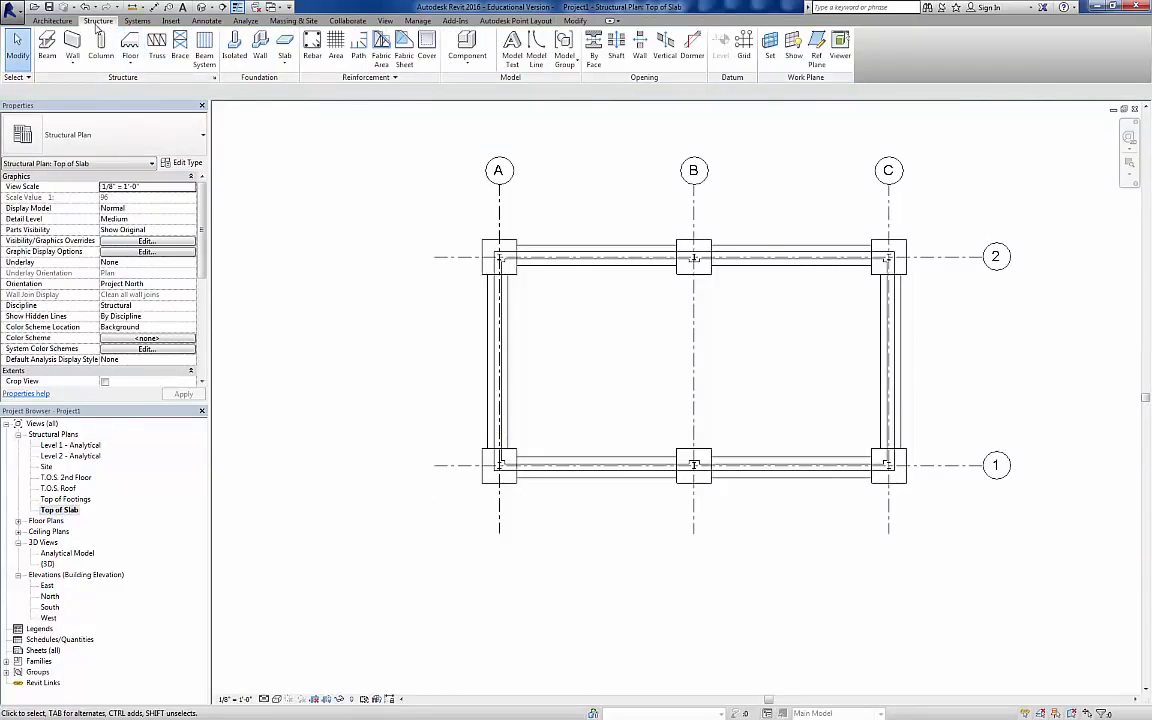
pyautogui.click(285, 63)
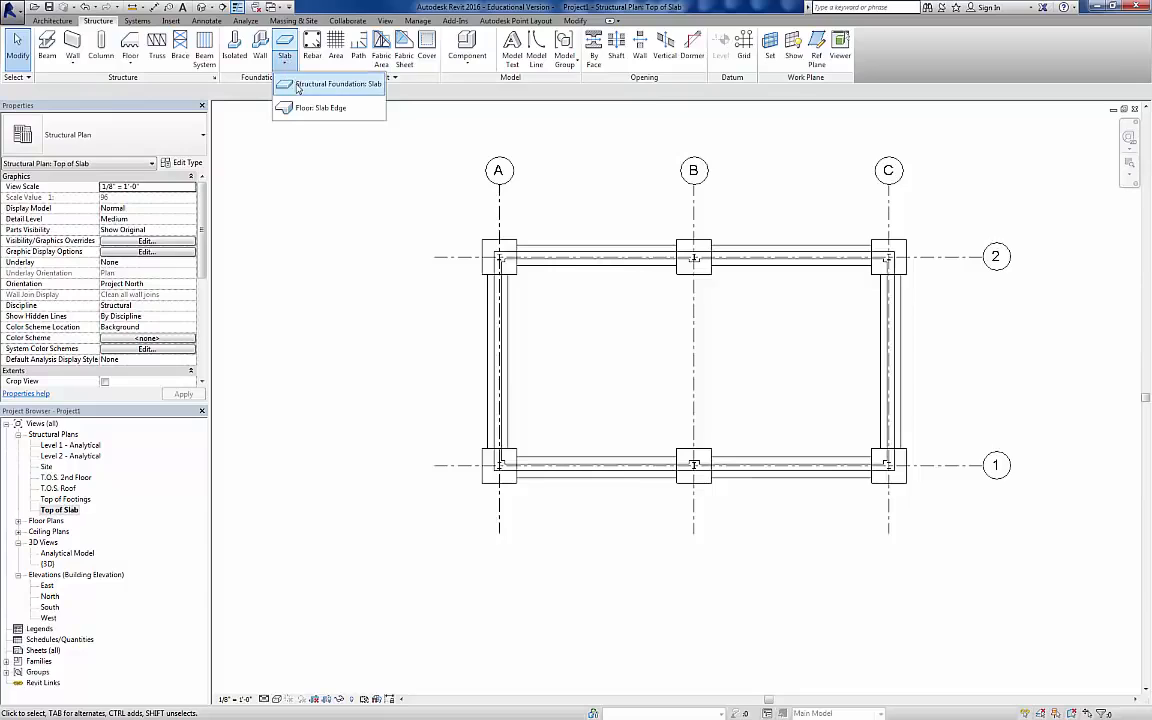
pyautogui.click(310, 88)
pyautogui.scroll(3, 666, 335)
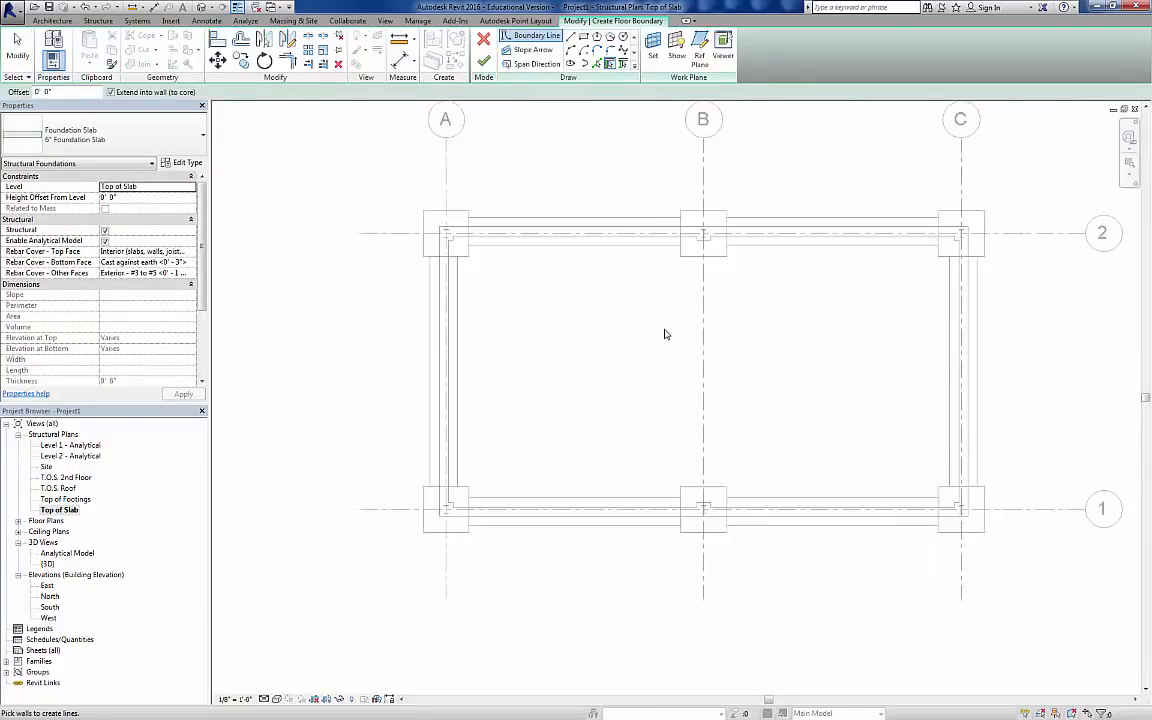
pyautogui.click(597, 64)
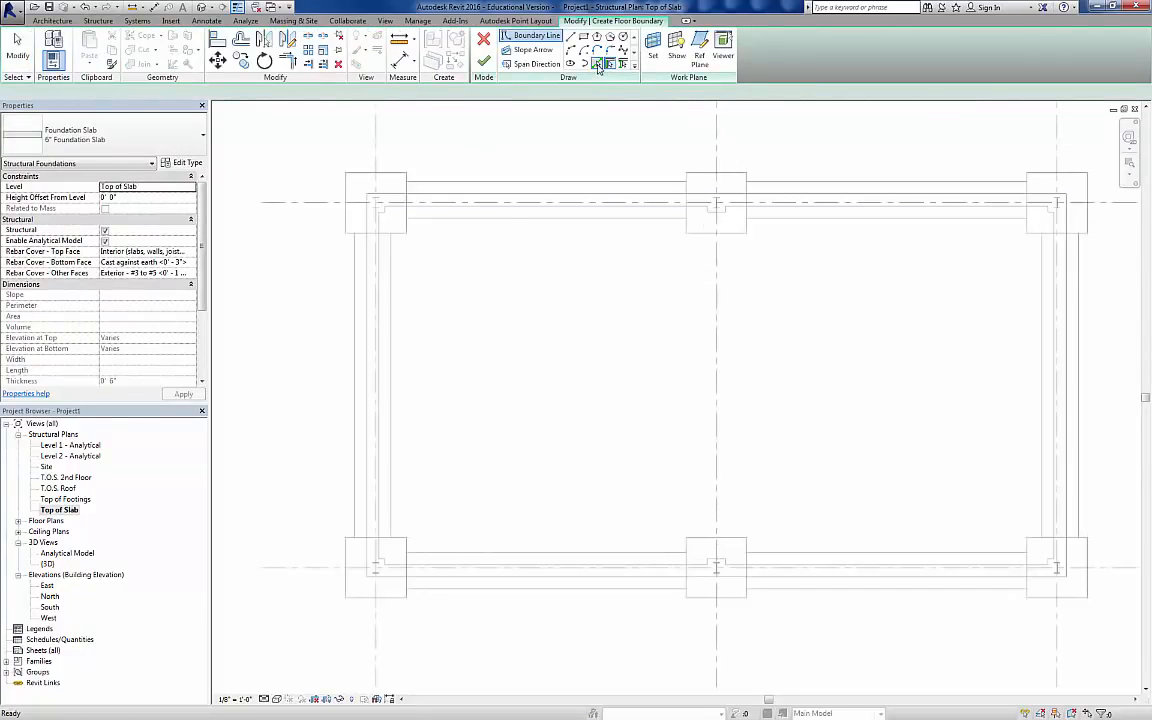
# Step: Pick slab boundary lines along the inner wall faces on grids A and 2 and the inner faces of the concrete columns on grid 2
pyautogui.click(381, 270)
pyautogui.scroll(2, 387, 215)
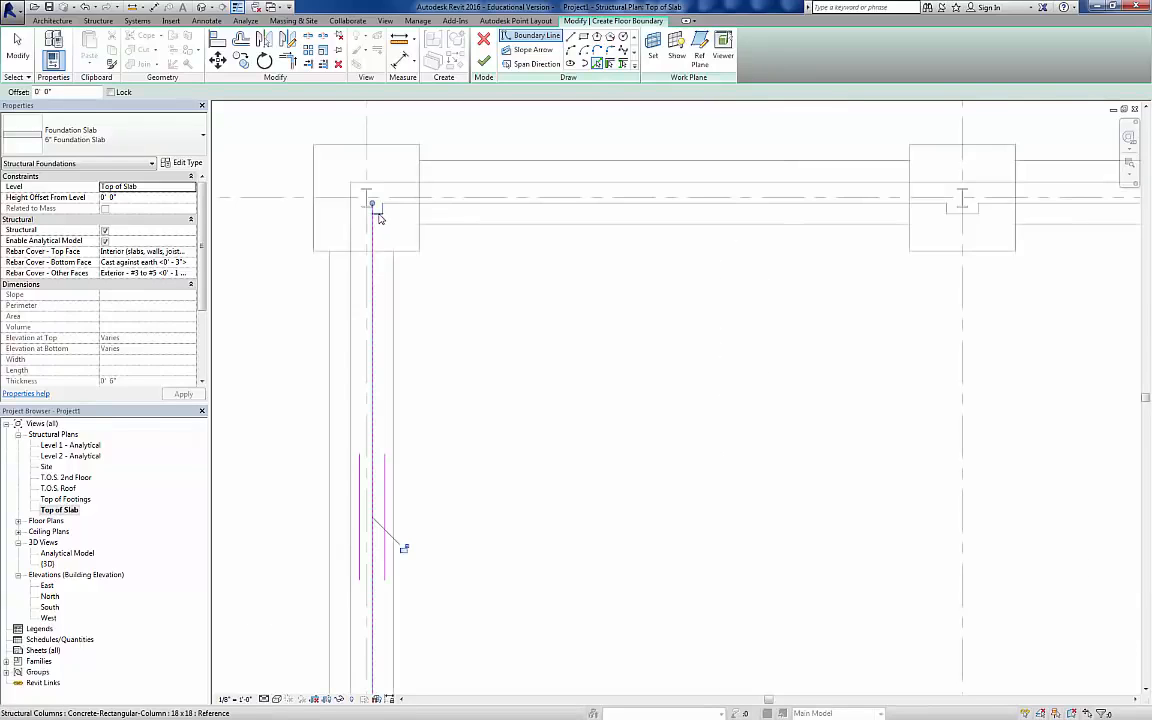
pyautogui.click(405, 210)
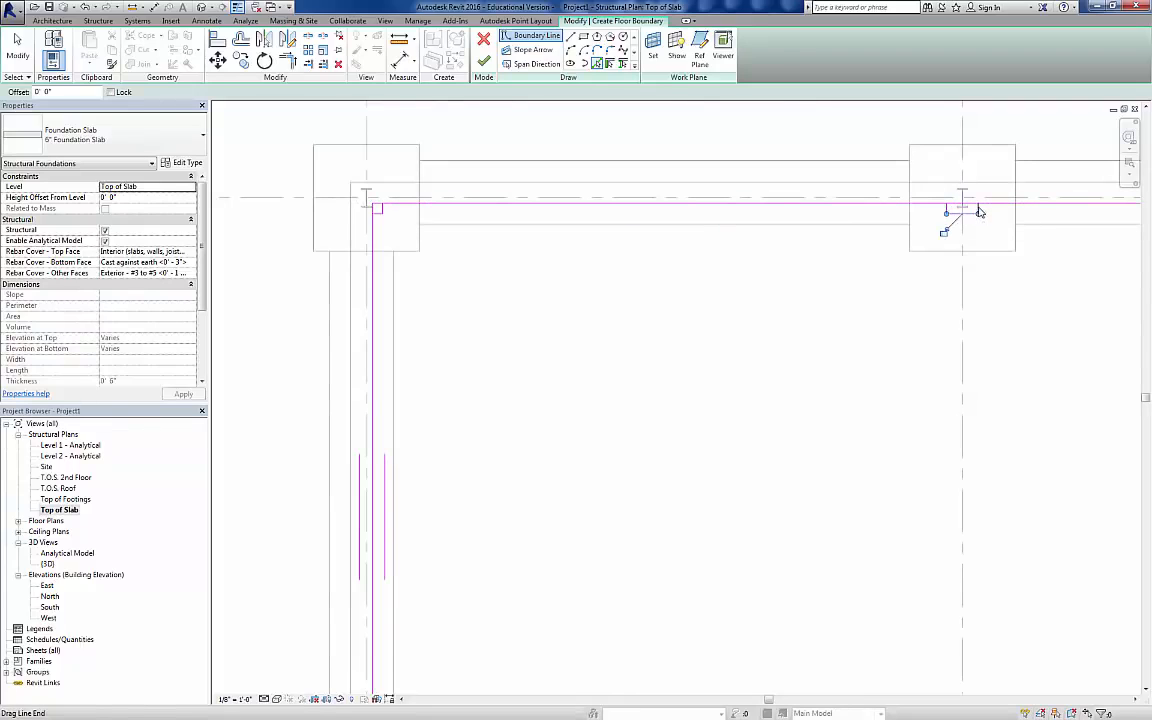
pyautogui.scroll(-2, 972, 244)
pyautogui.moveTo(1074, 294); pyautogui.dragTo(461, 248, button='middle')
pyautogui.scroll(2, 694, 177)
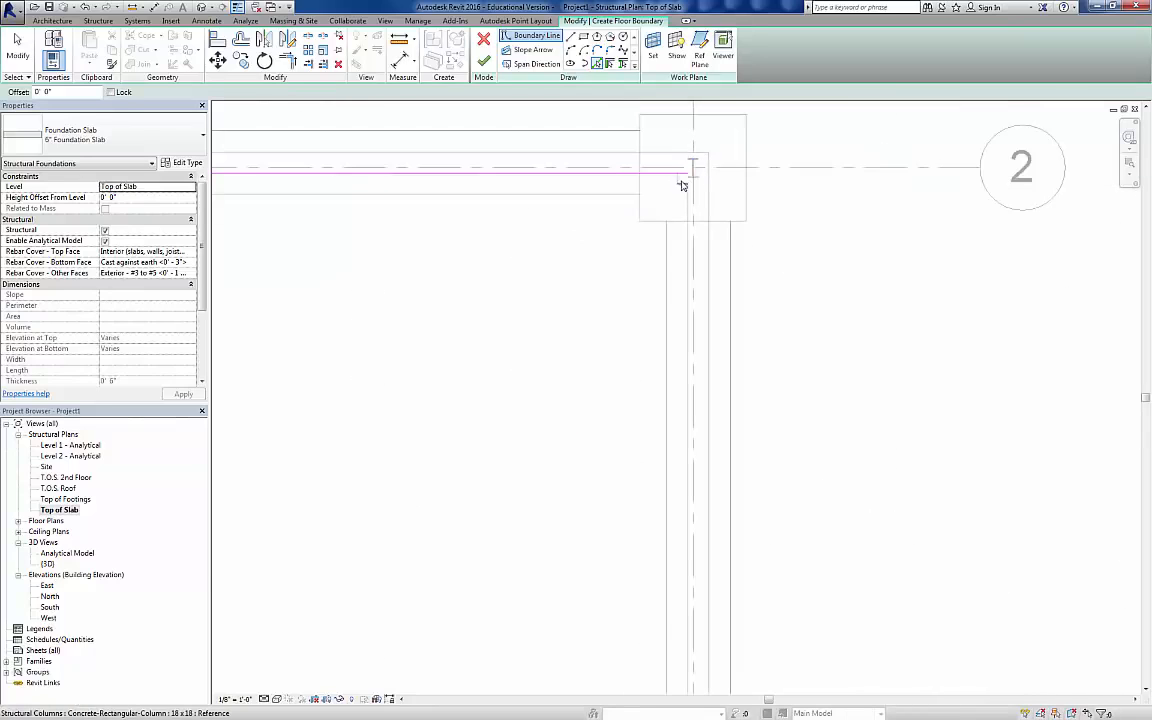
pyautogui.click(685, 187)
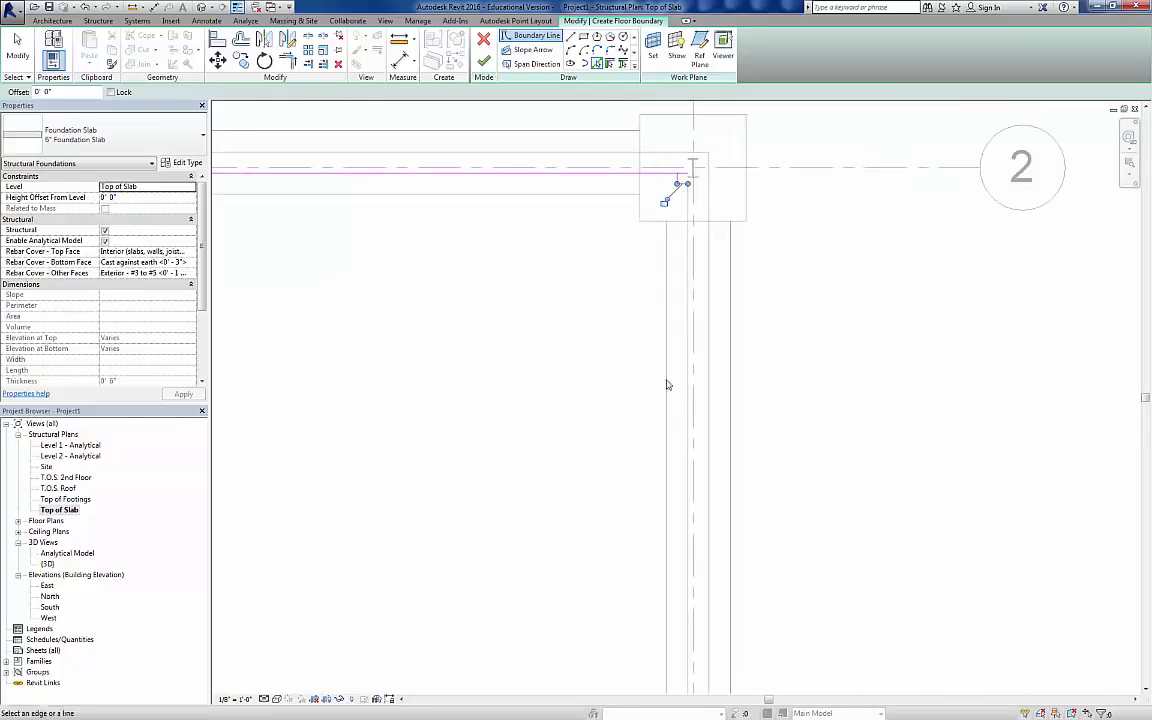
# Step: Complete the picked slab boundary along the inner wall faces on grids C and 1 and the inner faces of the grid 1 columns
pyautogui.moveTo(664, 445); pyautogui.dragTo(681, 140, button='middle')
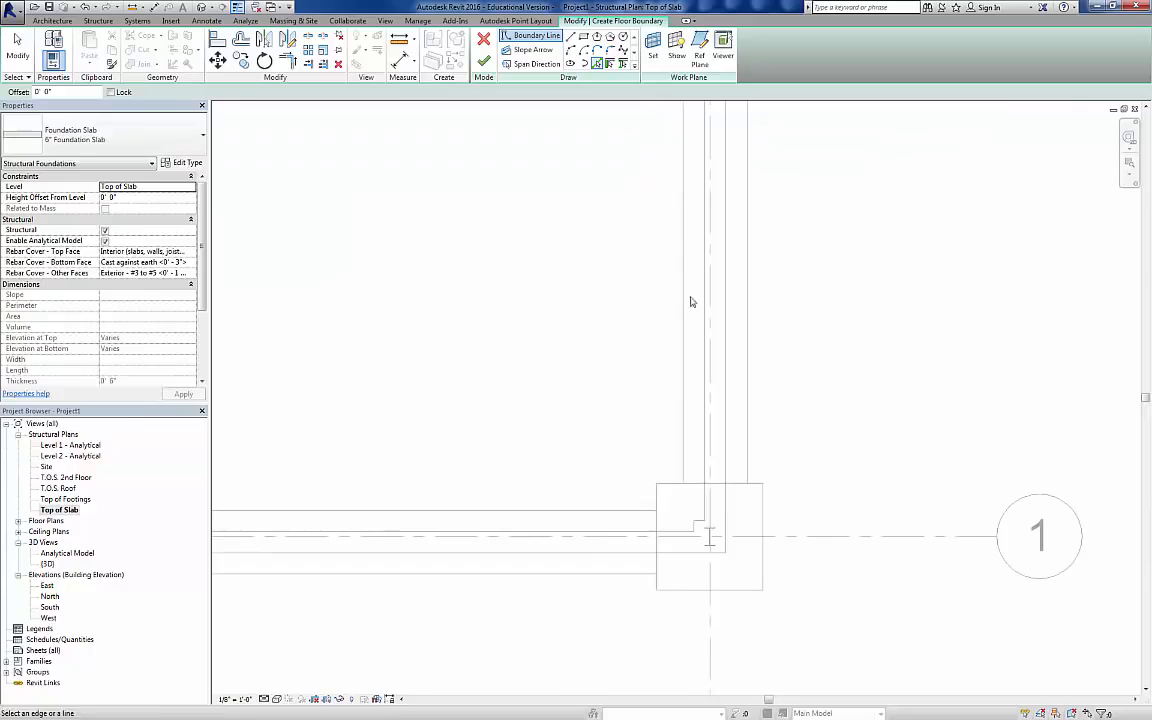
pyautogui.click(699, 525)
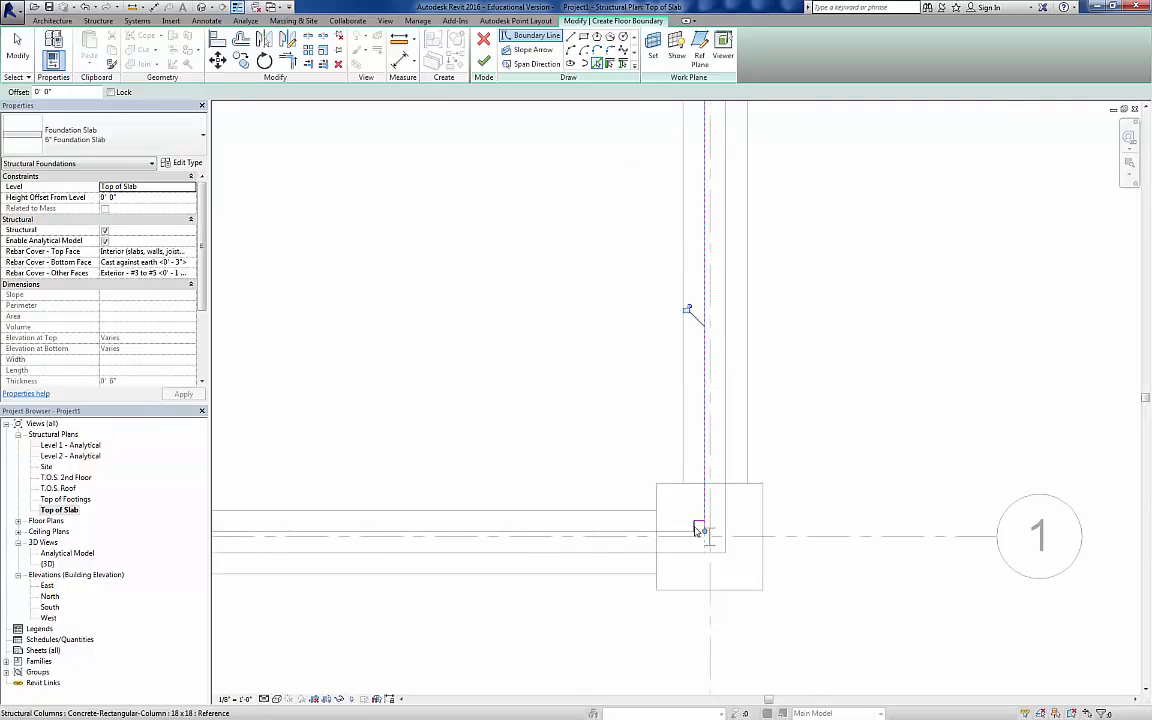
pyautogui.click(690, 531)
pyautogui.moveTo(625, 504); pyautogui.dragTo(581, 448, button='middle')
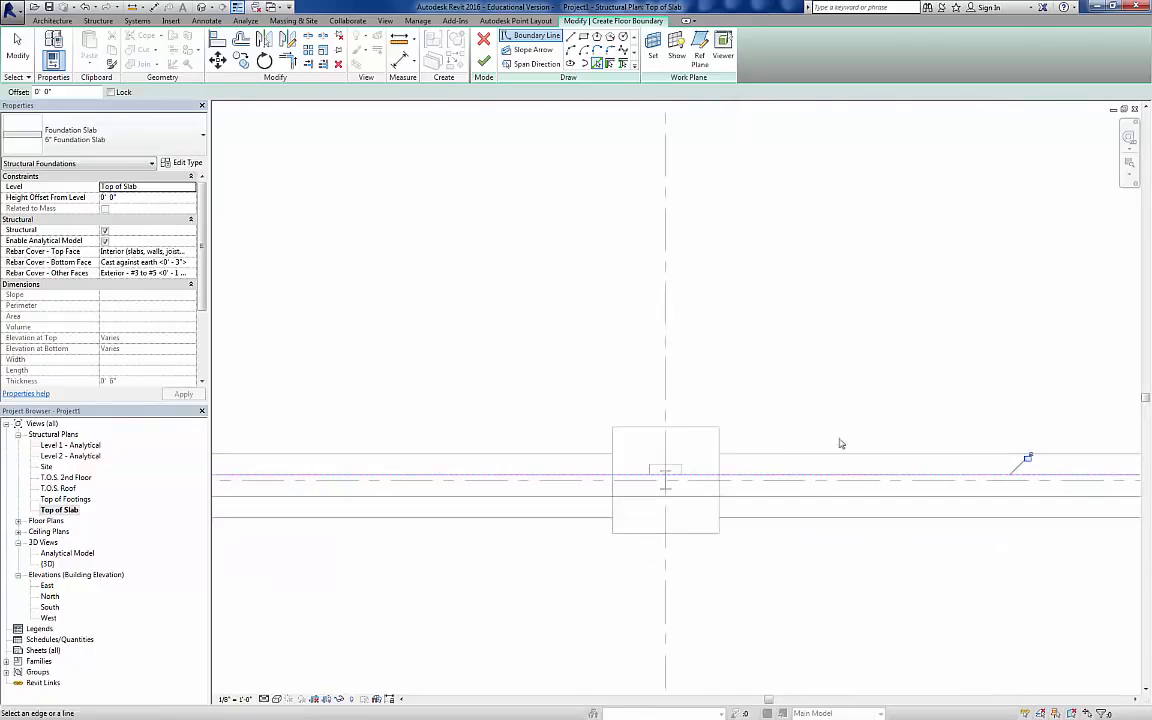
pyautogui.click(677, 468)
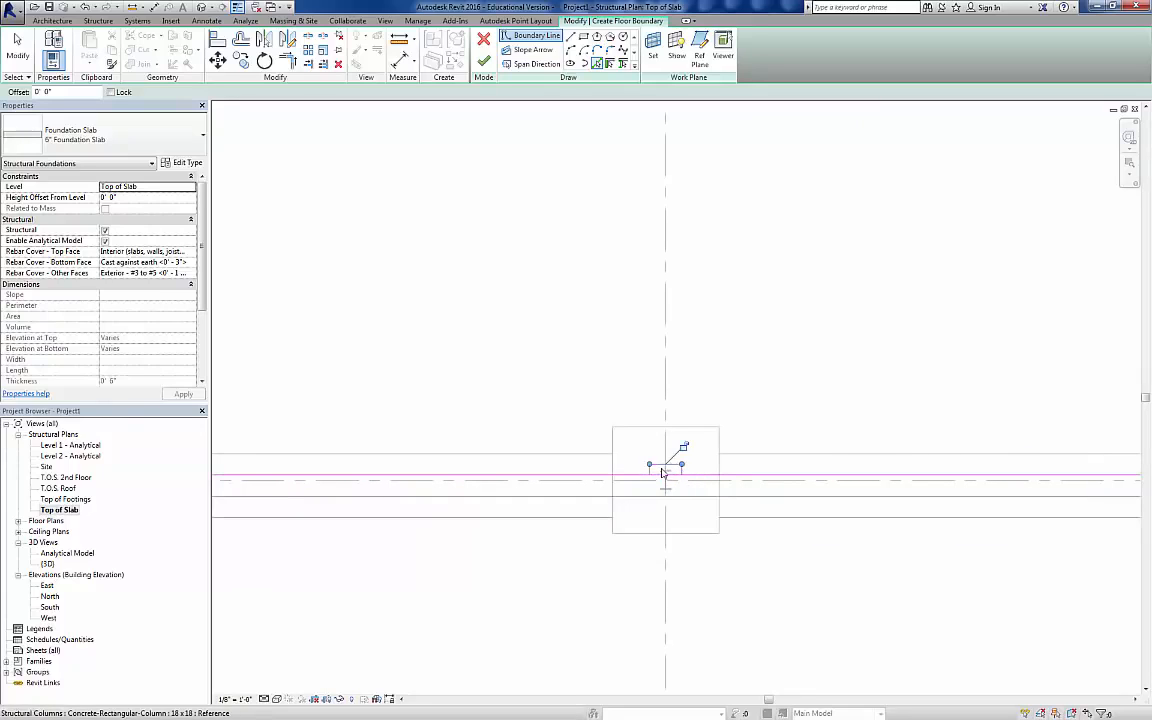
pyautogui.moveTo(520, 477); pyautogui.dragTo(1030, 455, button='middle')
pyautogui.click(596, 452)
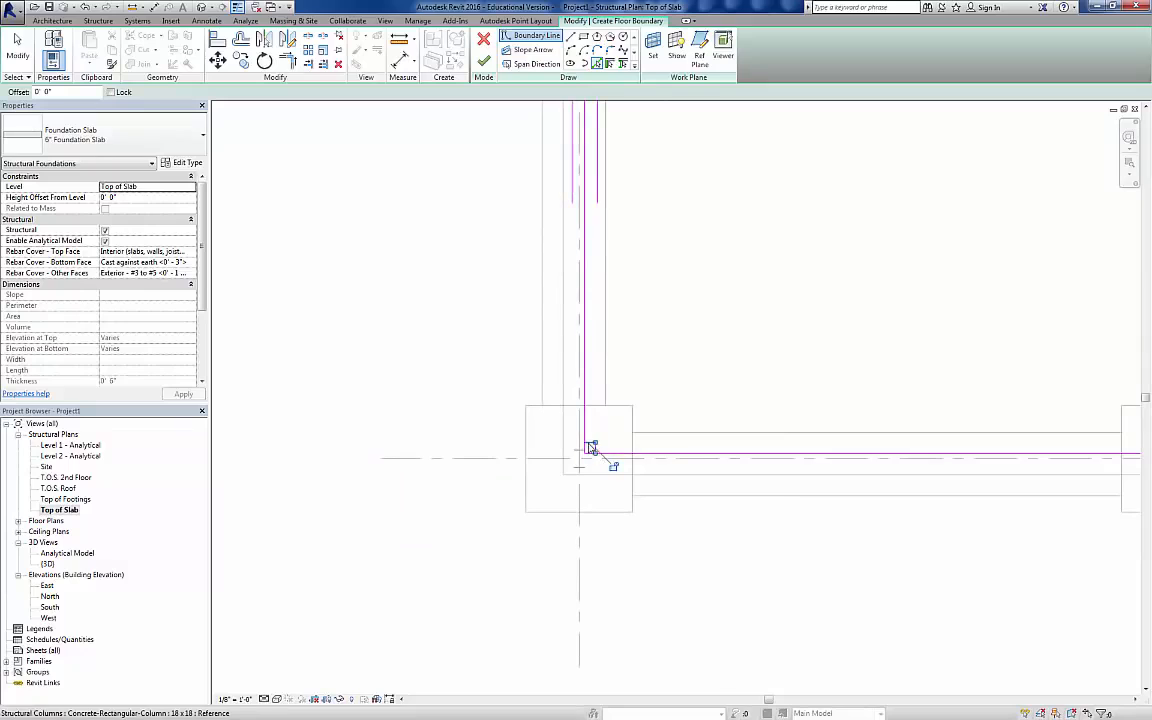
pyautogui.moveTo(681, 234); pyautogui.dragTo(550, 540, button='middle')
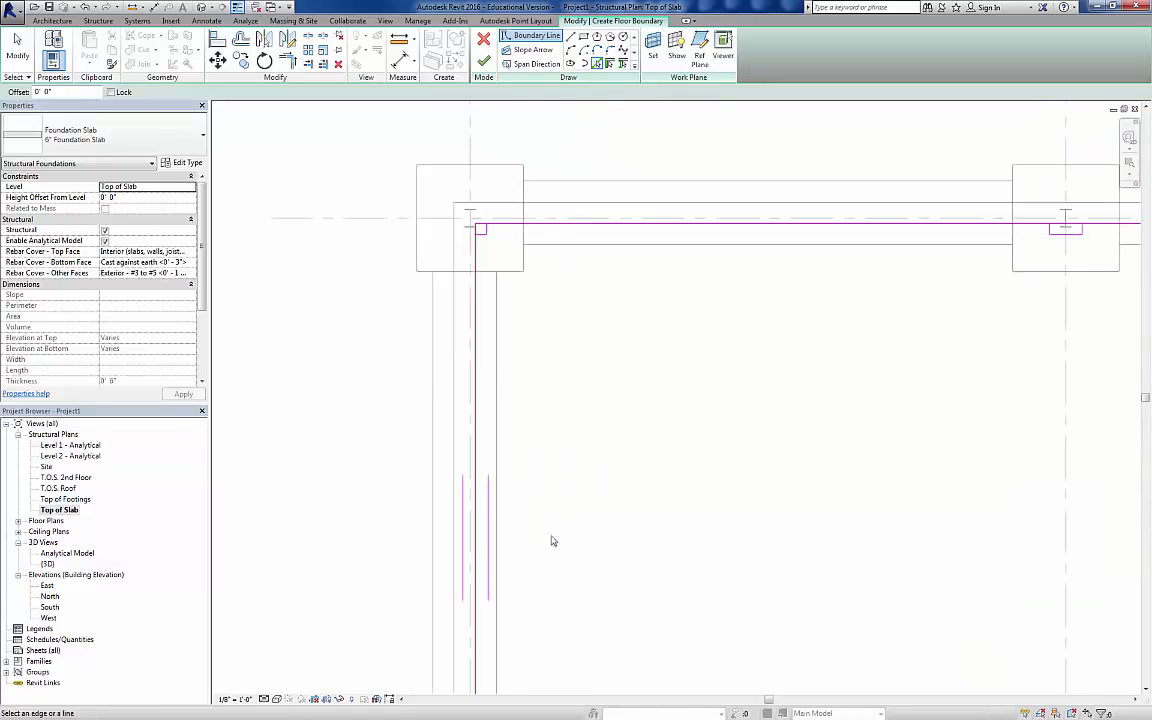
# Step: Trim the slab boundary lines to a corner notch around the concrete column at grid intersection A-2
pyautogui.click(286, 63)
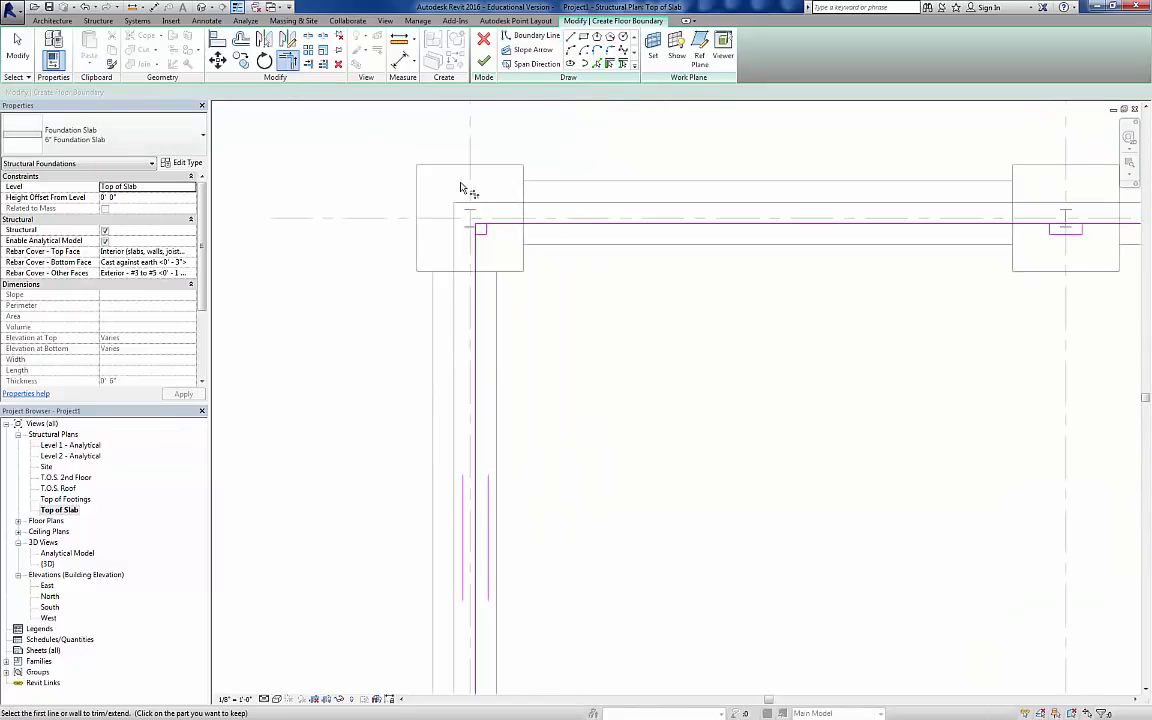
pyautogui.scroll(4, 462, 190)
pyautogui.scroll(2, 468, 200)
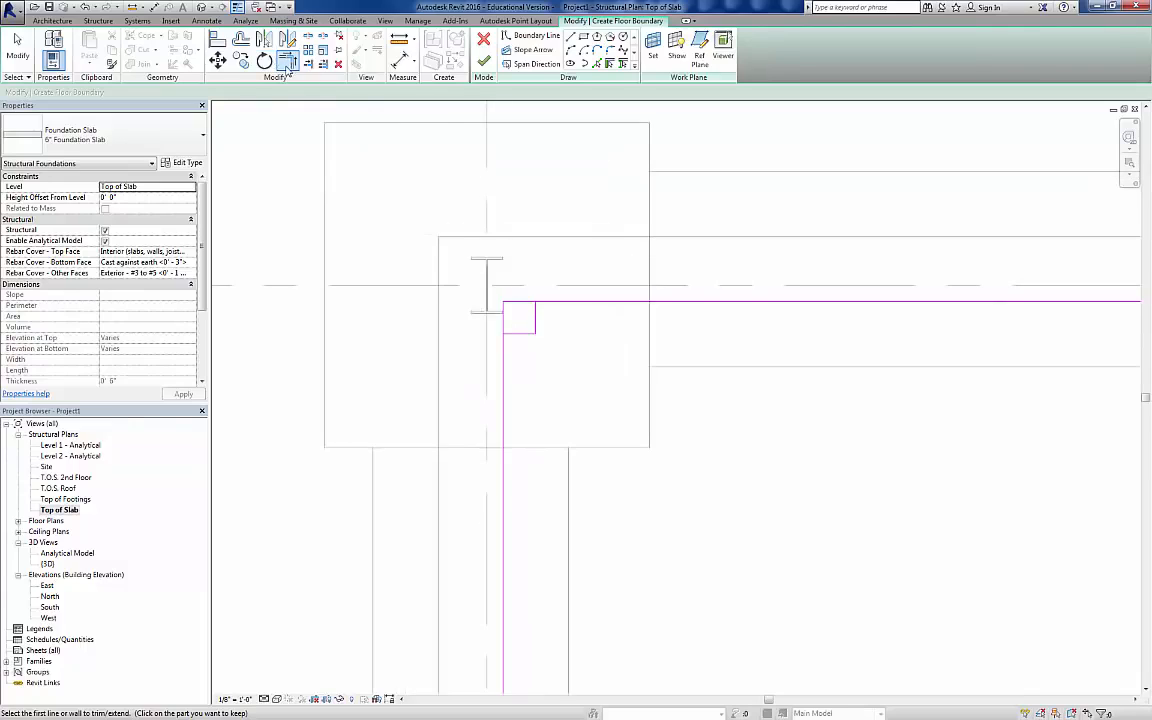
pyautogui.click(518, 335)
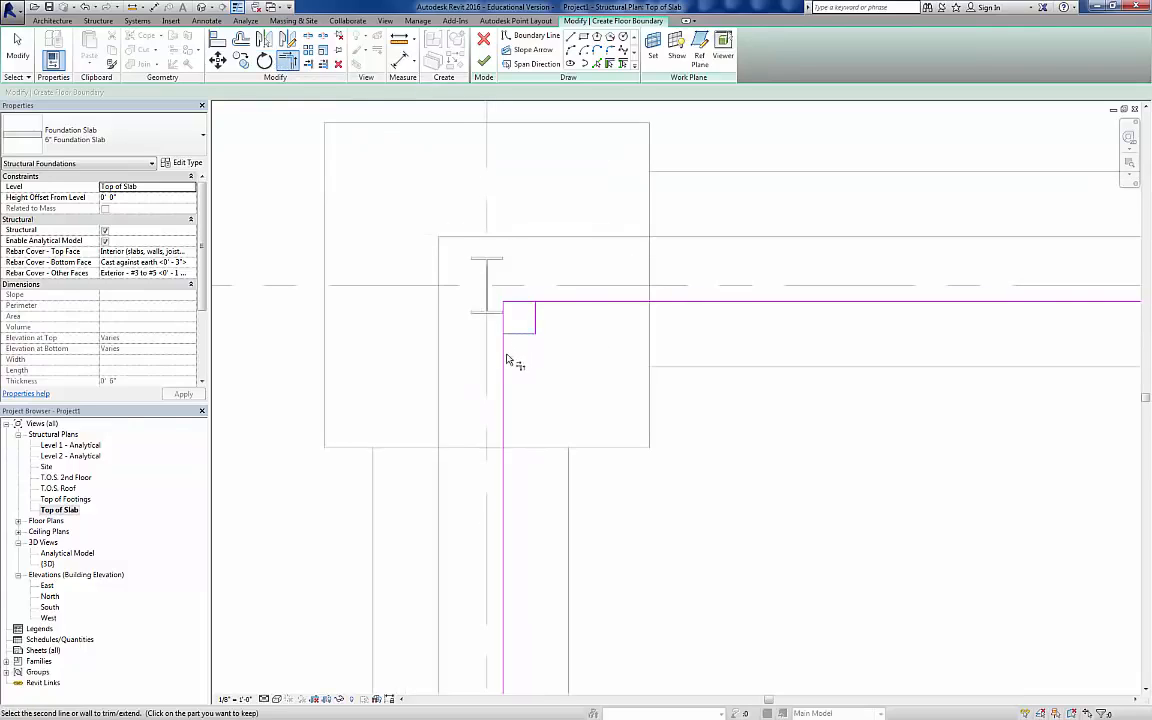
pyautogui.click(504, 362)
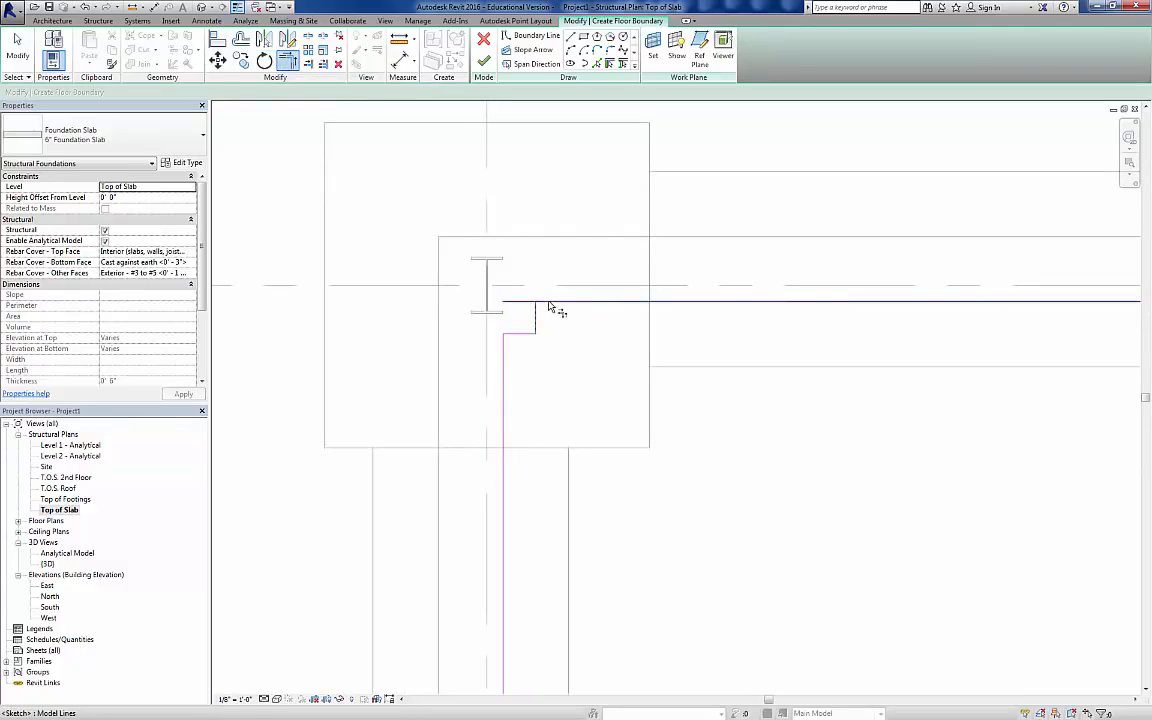
pyautogui.scroll(-5, 590, 330)
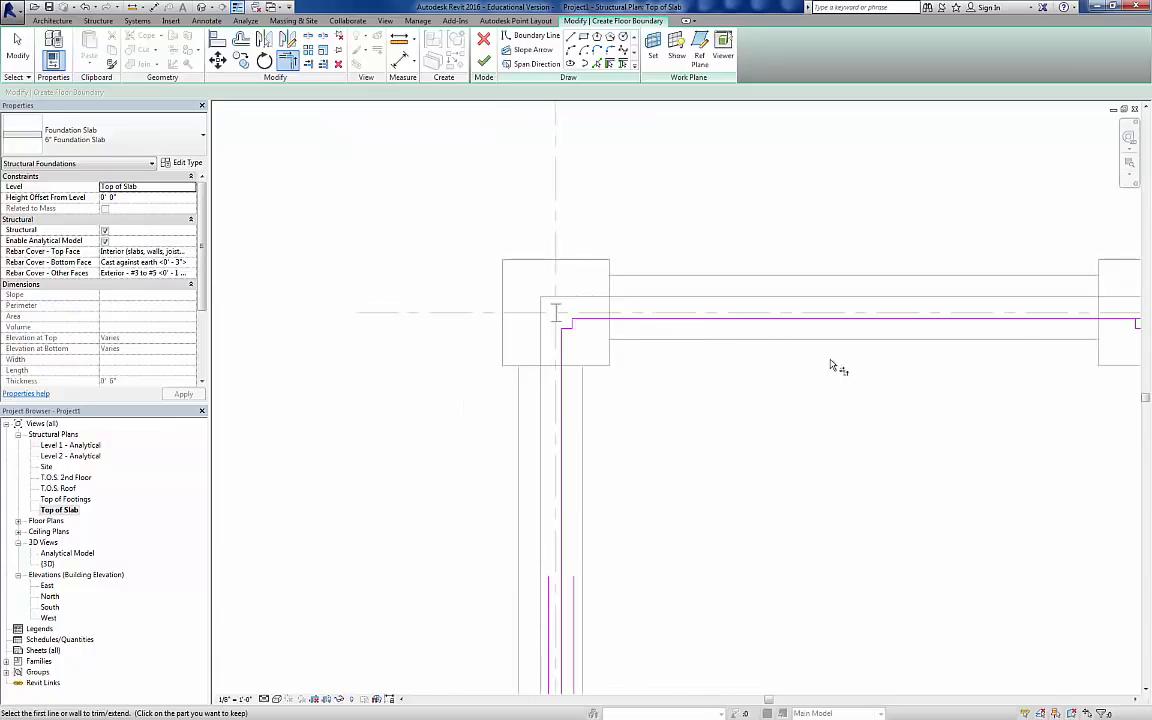
# Step: Trim the slab boundary lines to follow the inner faces of the concrete column at grid intersection A-1
pyautogui.scroll(-2, 830, 360)
pyautogui.moveTo(760, 545); pyautogui.dragTo(696, 225, button='middle')
pyautogui.scroll(2, 615, 378)
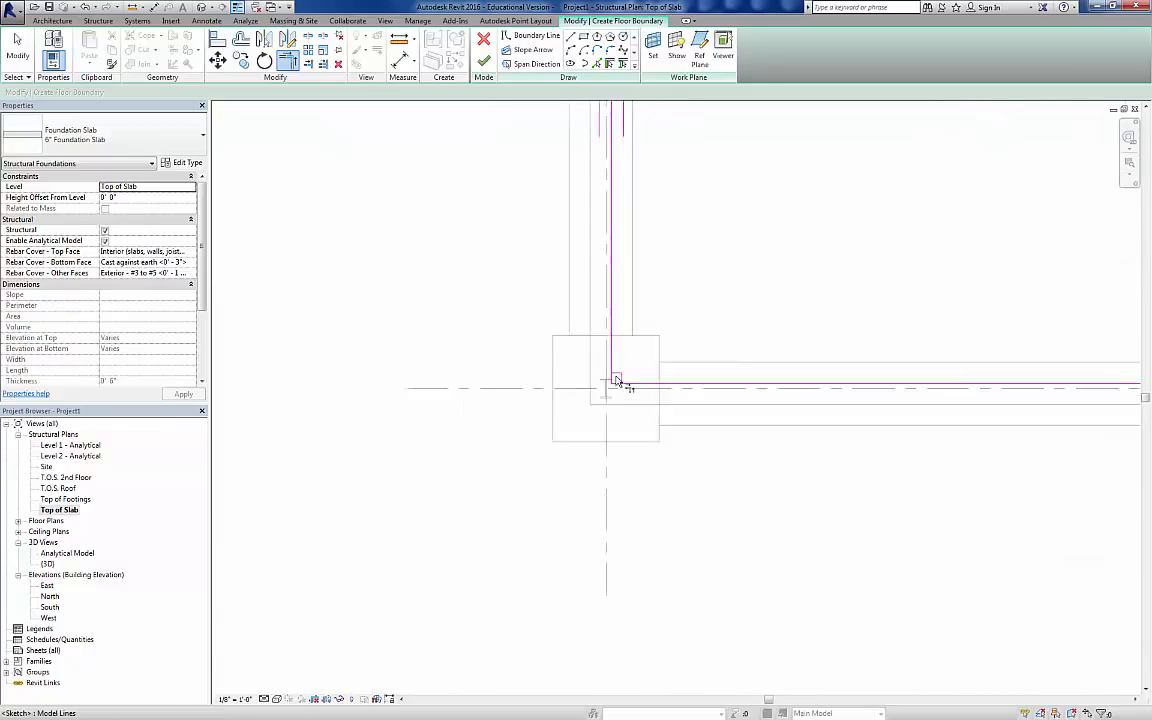
pyautogui.scroll(3, 615, 379)
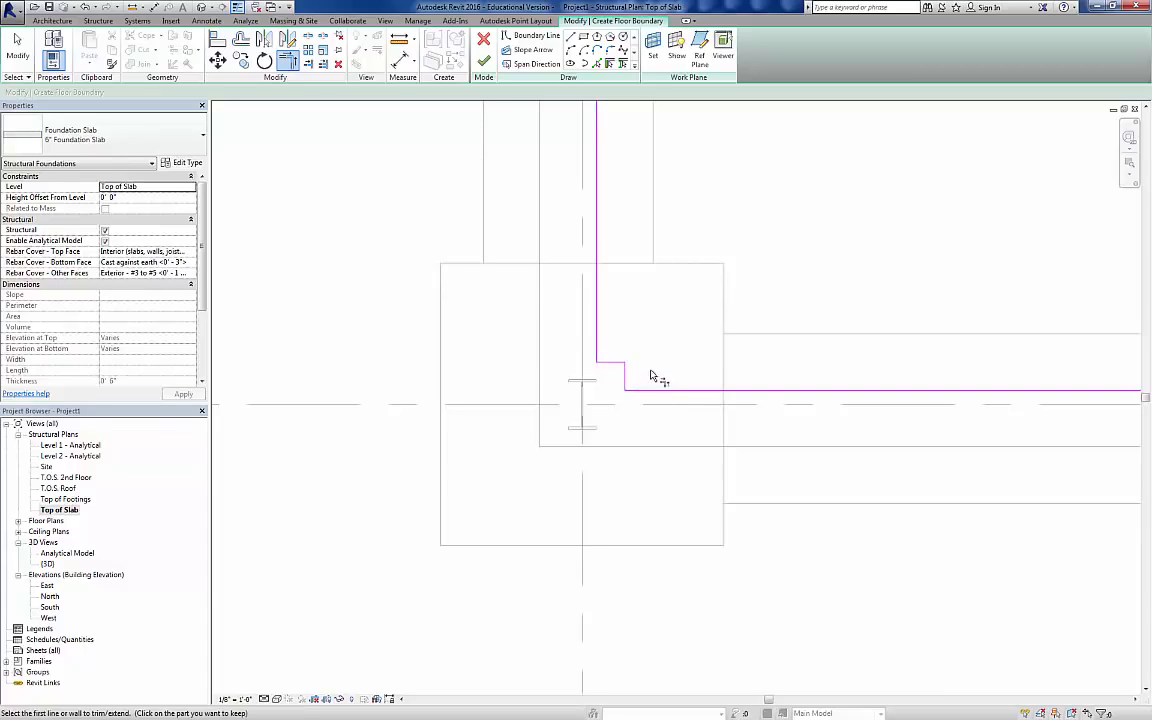
# Step: Trim the slab boundary lines to a corner notch around the concrete column at grid intersection C-1
pyautogui.scroll(-5, 650, 375)
pyautogui.scroll(-3, 650, 377)
pyautogui.scroll(5, 962, 378)
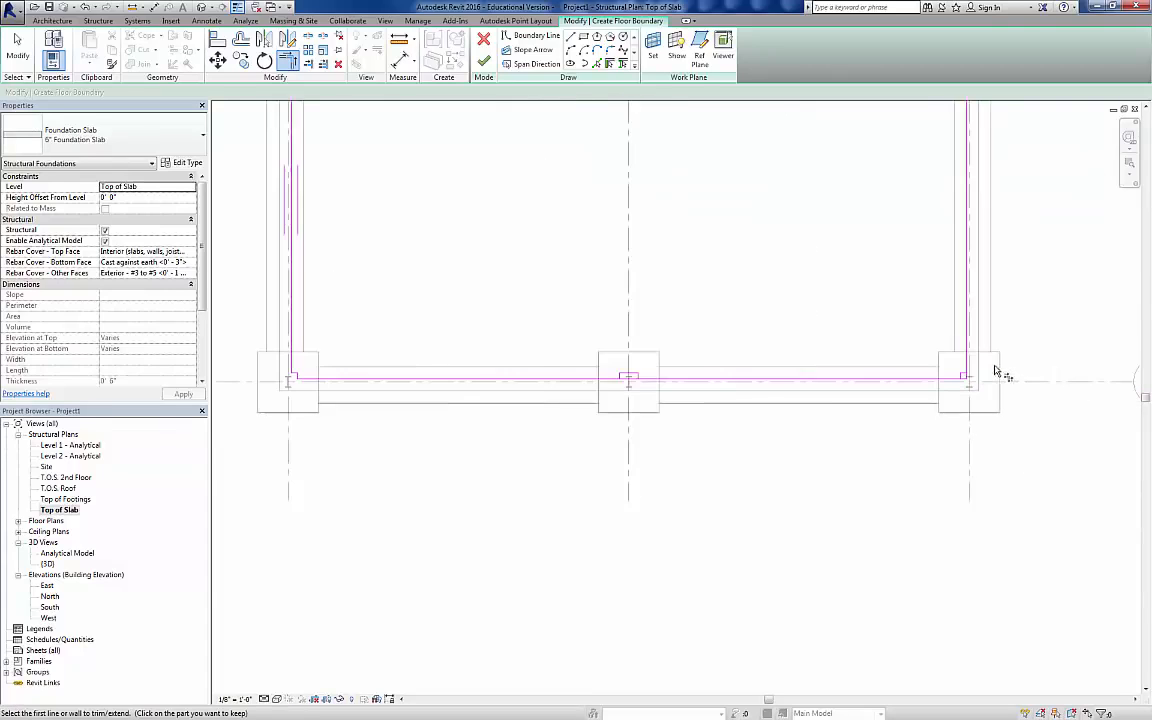
pyautogui.scroll(3, 970, 381)
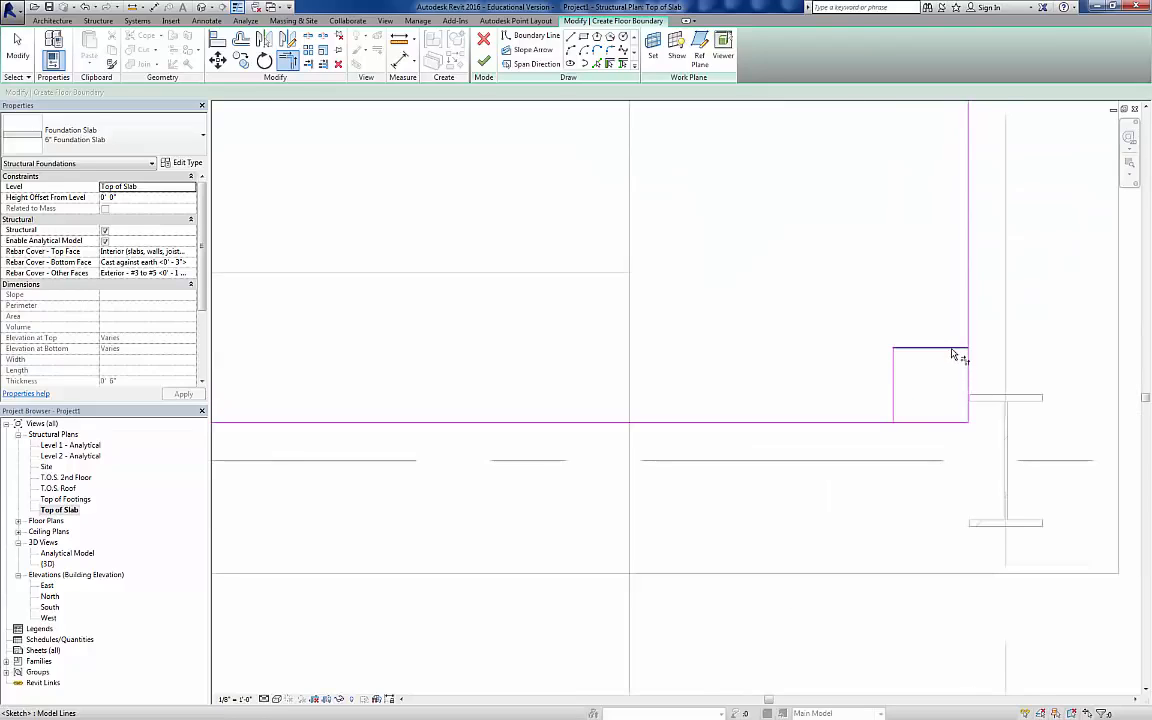
pyautogui.click(965, 345)
pyautogui.click(967, 333)
pyautogui.click(895, 408)
pyautogui.click(889, 424)
pyautogui.scroll(-4, 878, 326)
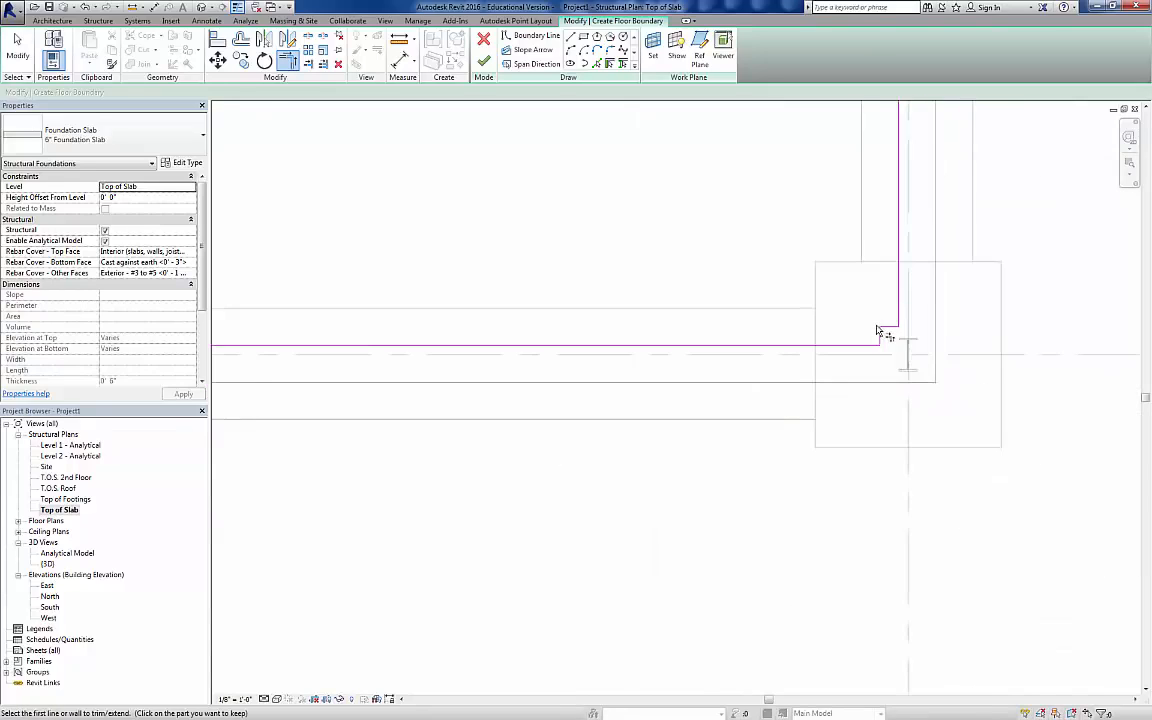
# Step: Trim the slab boundary lines to a corner notch around the concrete column at grid intersection C-2
pyautogui.scroll(-2, 878, 326)
pyautogui.moveTo(905, 270); pyautogui.dragTo(805, 411, button='middle')
pyautogui.scroll(6, 802, 360)
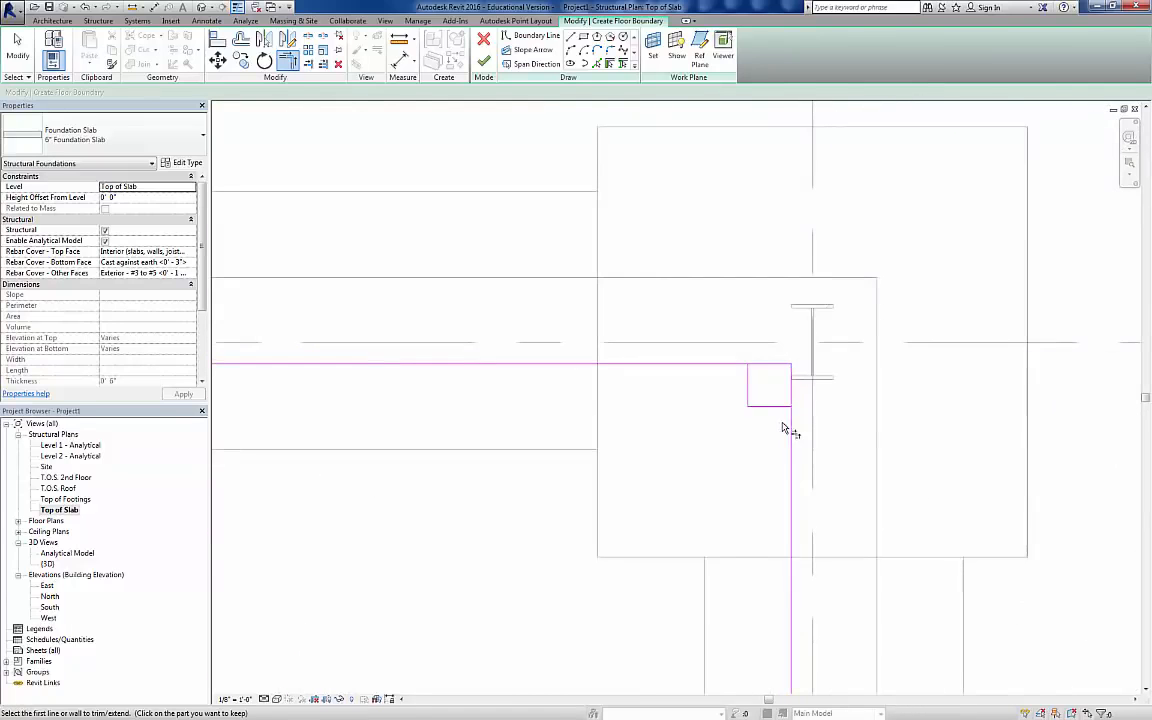
pyautogui.scroll(2, 785, 428)
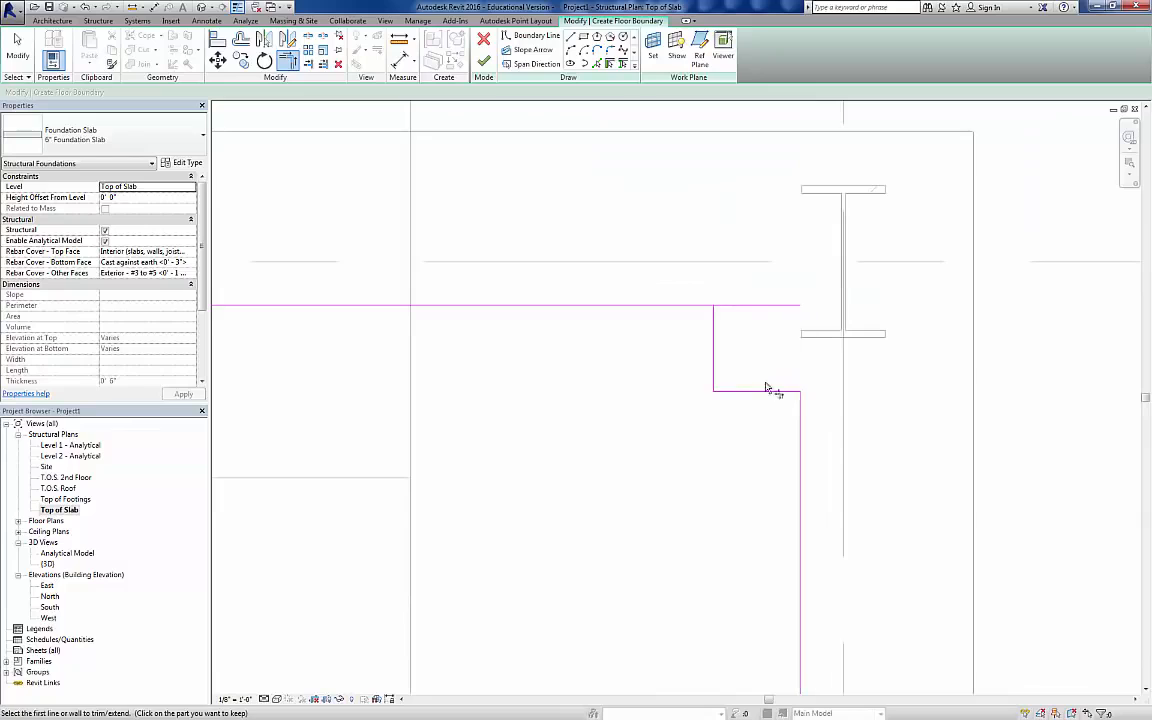
pyautogui.click(712, 324)
pyautogui.click(697, 306)
# Step: Split the slab boundary lines along grids 2 and 1 within the width of the middle concrete columns on grid B
pyautogui.scroll(-6, 686, 340)
pyautogui.scroll(2, 822, 304)
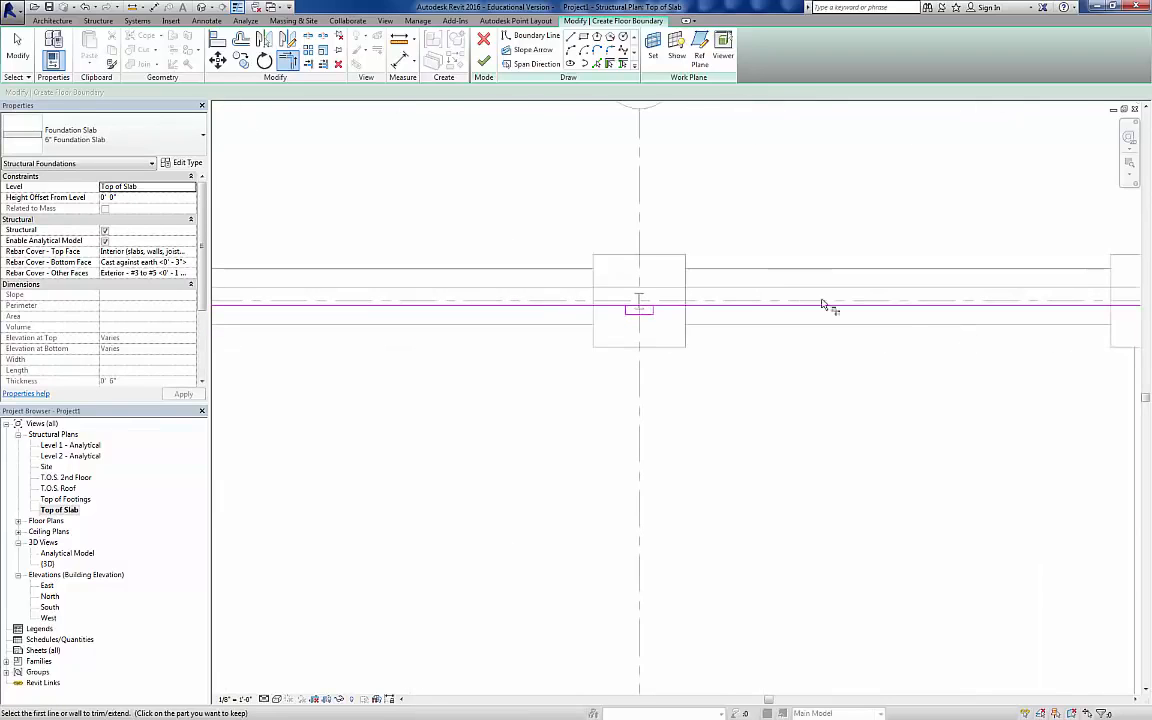
pyautogui.scroll(2, 636, 307)
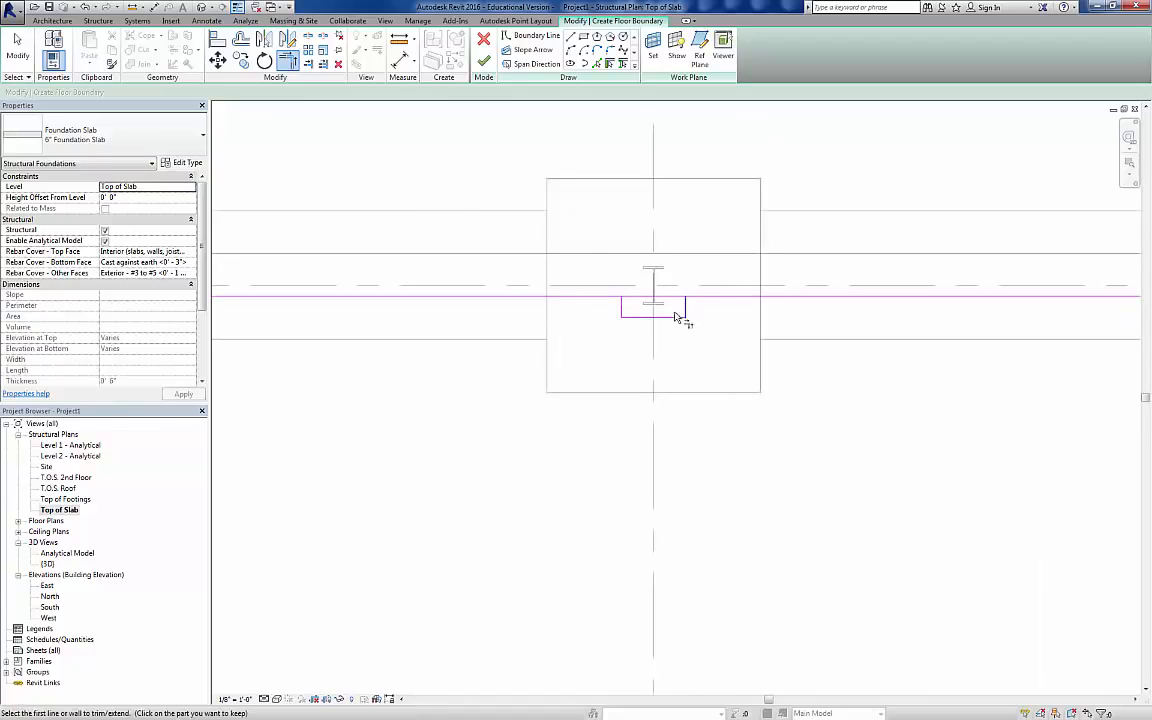
pyautogui.press('t')
pyautogui.press('r')
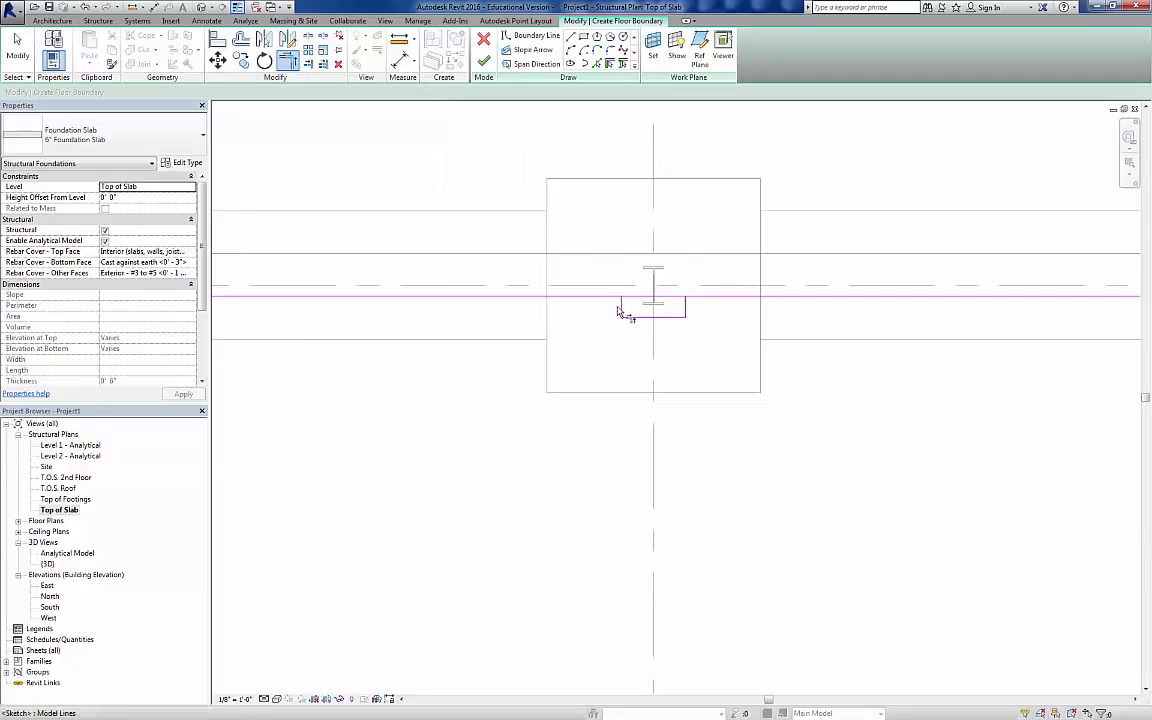
pyautogui.click(309, 43)
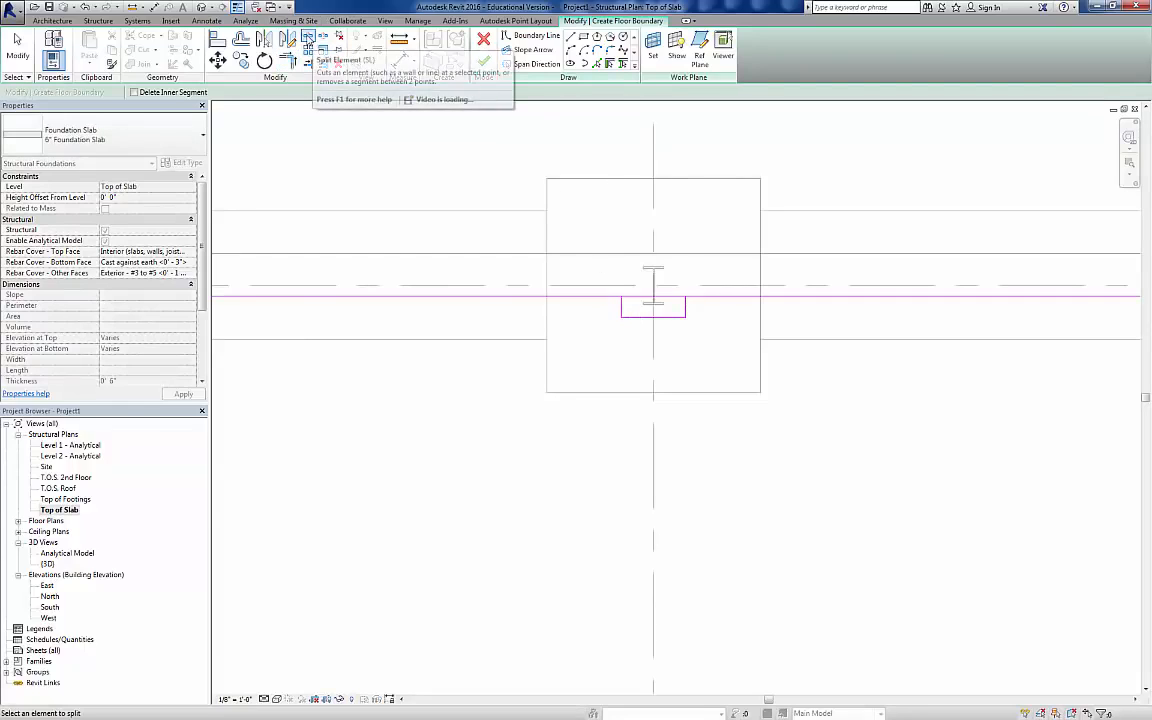
pyautogui.click(647, 296)
pyautogui.scroll(-3, 687, 300)
pyautogui.moveTo(694, 384); pyautogui.dragTo(699, 68, button='middle')
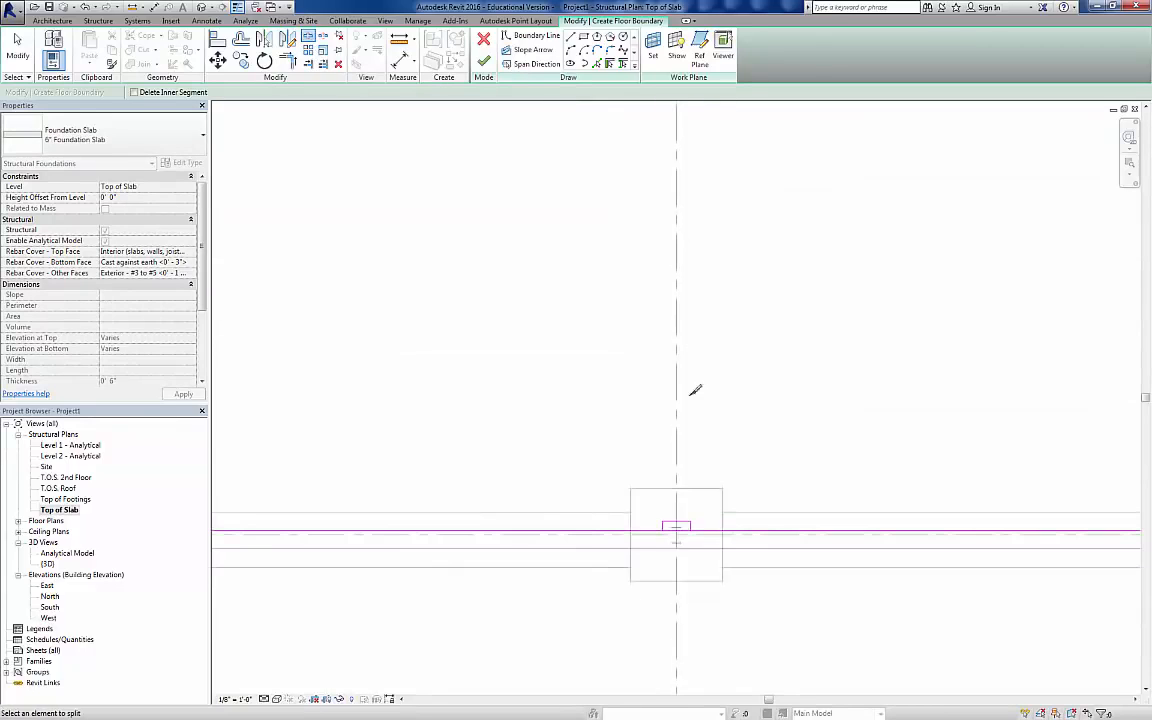
pyautogui.click(683, 530)
# Step: Trim both halves of the split slab boundary line to the side faces of the concrete column at grid intersection B-1
pyautogui.click(287, 63)
pyautogui.scroll(3, 689, 555)
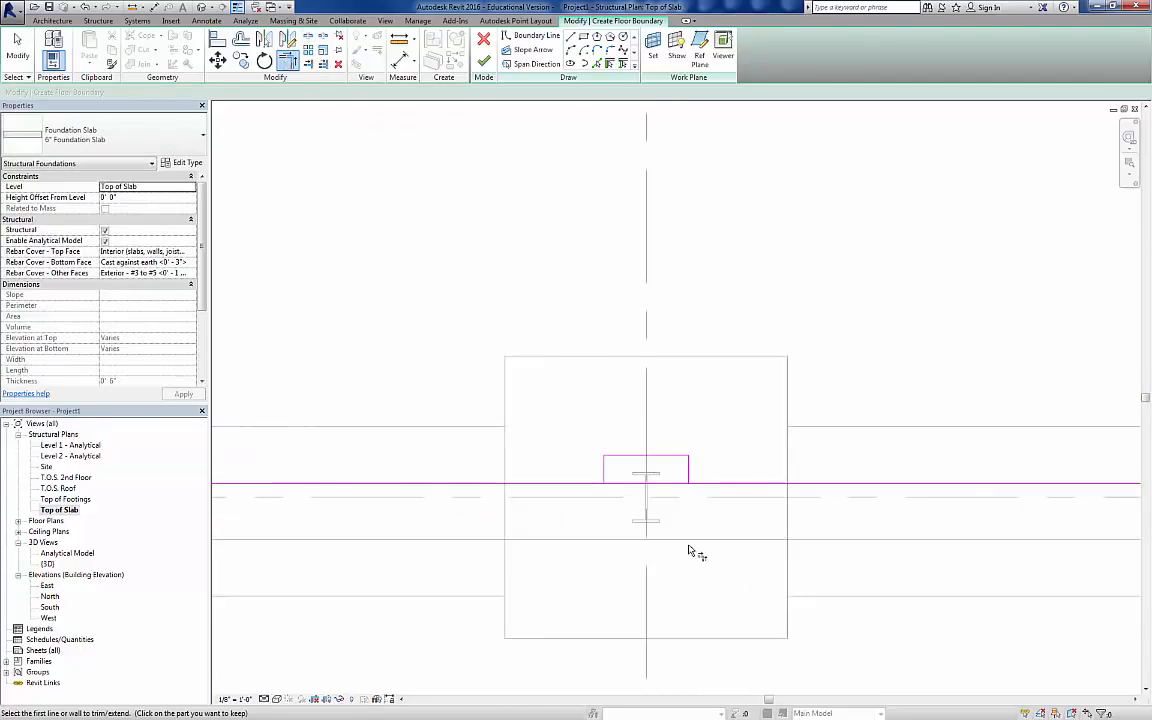
pyautogui.scroll(2, 689, 548)
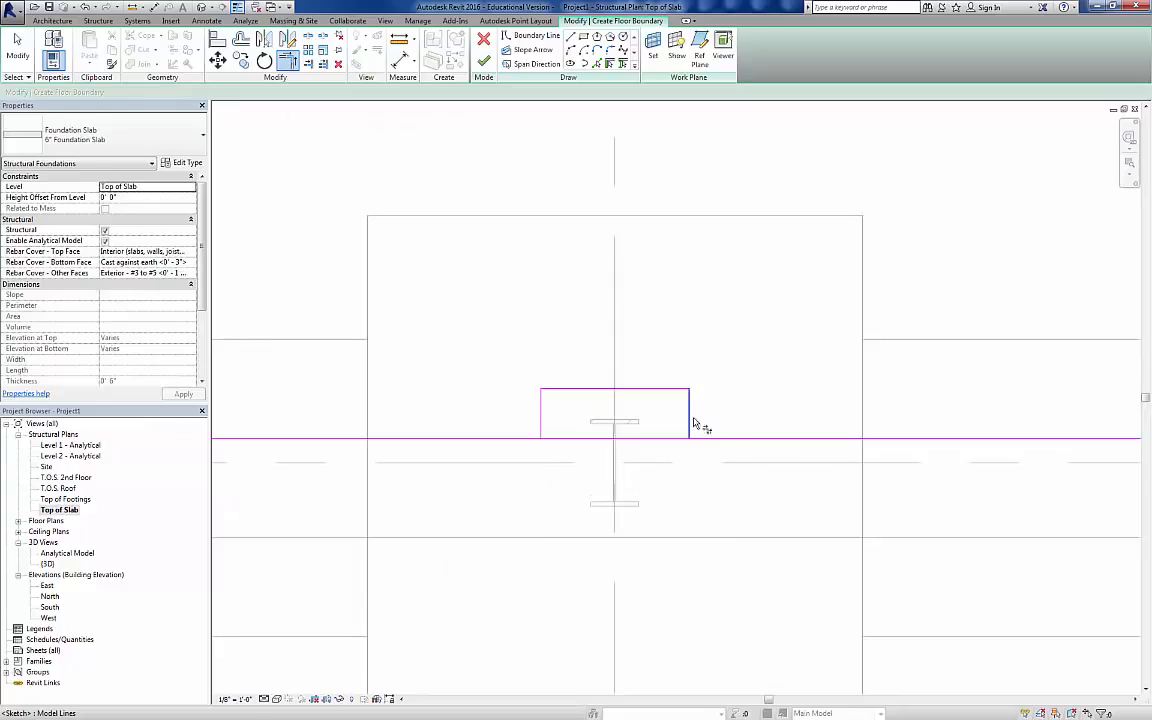
pyautogui.click(693, 424)
pyautogui.click(727, 439)
pyautogui.click(543, 424)
pyautogui.click(528, 439)
# Step: Trim both halves of the split slab boundary line to the side faces of the concrete column at grid intersection B-2
pyautogui.scroll(-5, 550, 428)
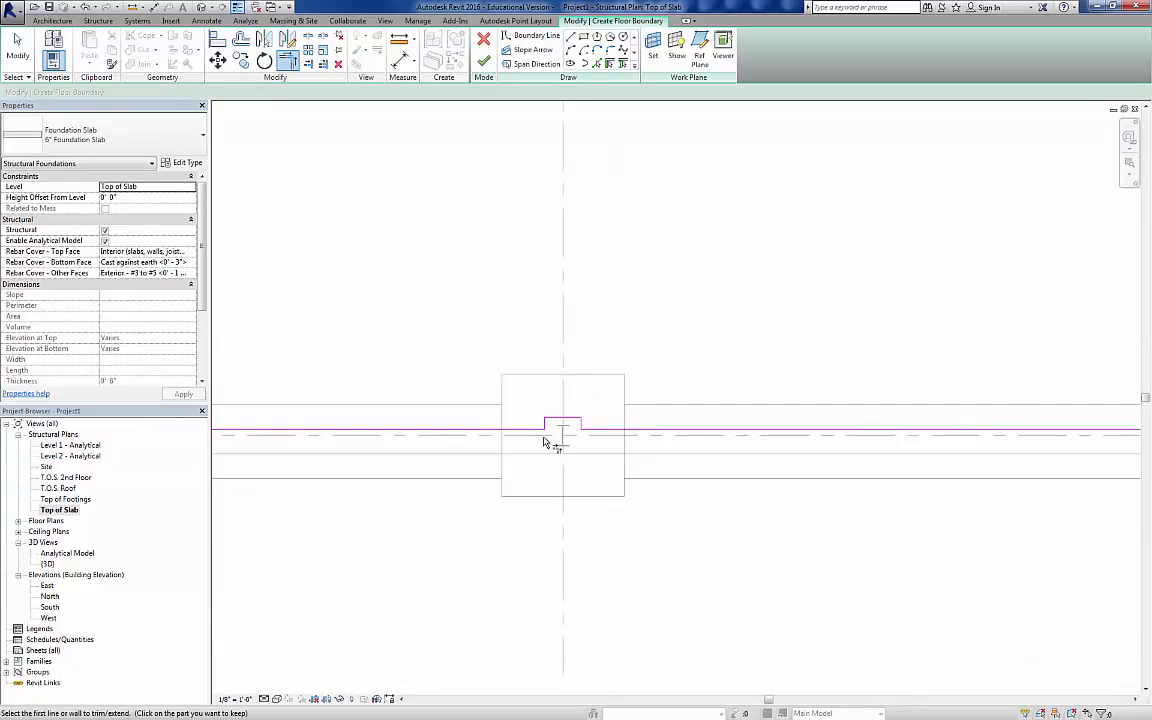
pyautogui.scroll(-4, 560, 327)
pyautogui.scroll(5, 560, 440)
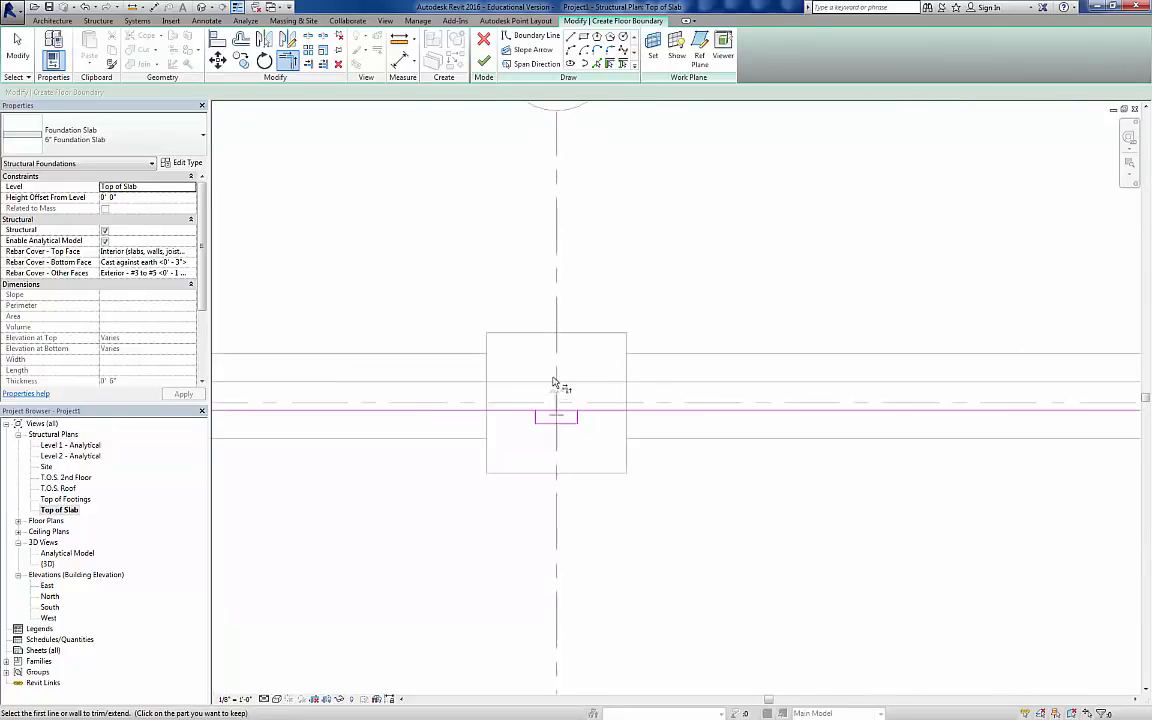
pyautogui.scroll(3, 550, 405)
pyautogui.click(619, 432)
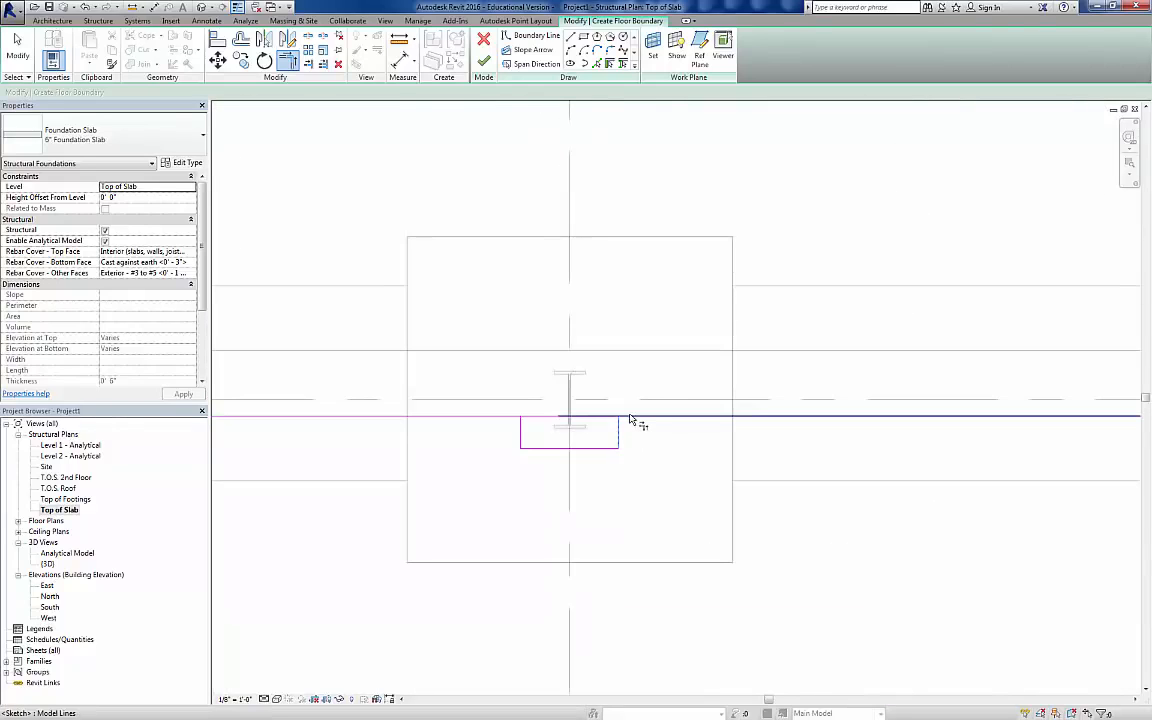
pyautogui.click(628, 417)
pyautogui.click(484, 420)
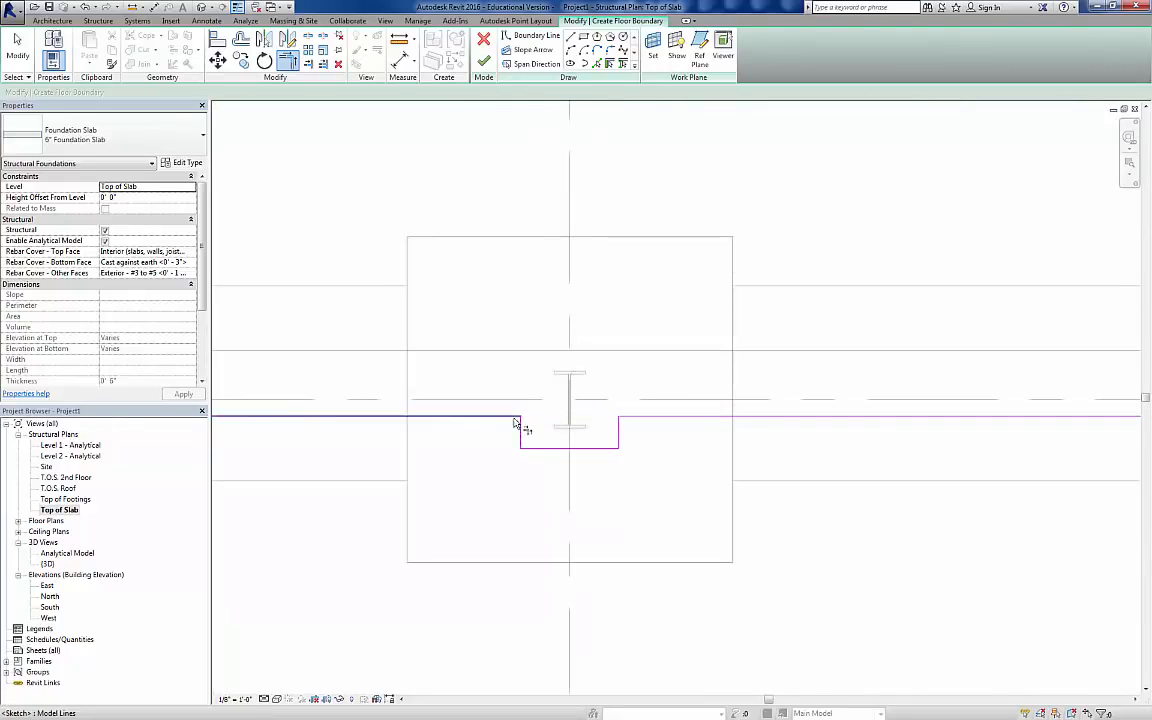
pyautogui.click(514, 423)
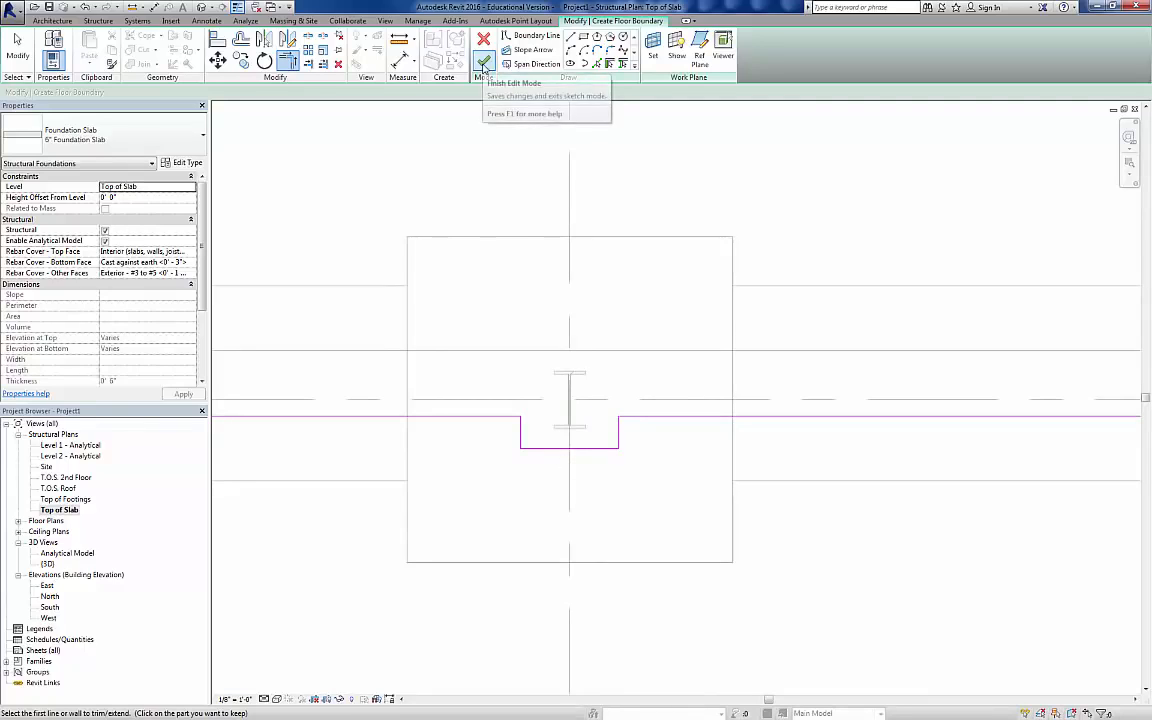
# Step: Finish the foundation slab sketch, decline attaching the walls to the slab's bottom, and open the 3D view
pyautogui.click(484, 66)
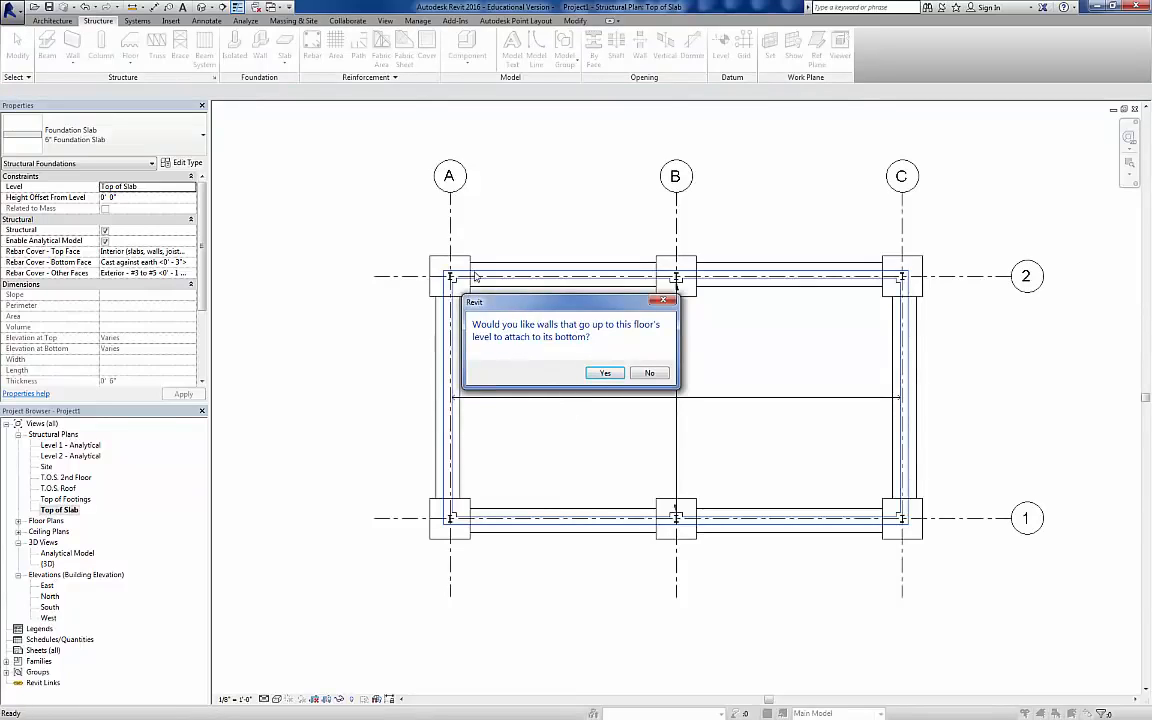
pyautogui.click(658, 377)
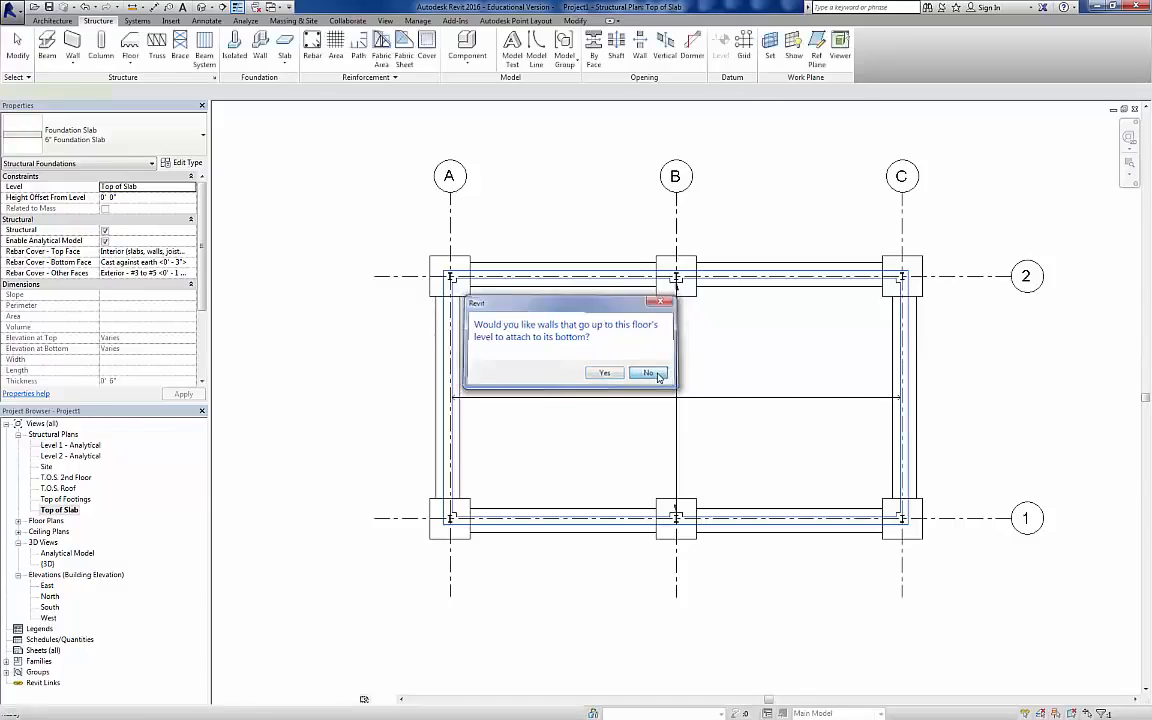
pyautogui.click(201, 7)
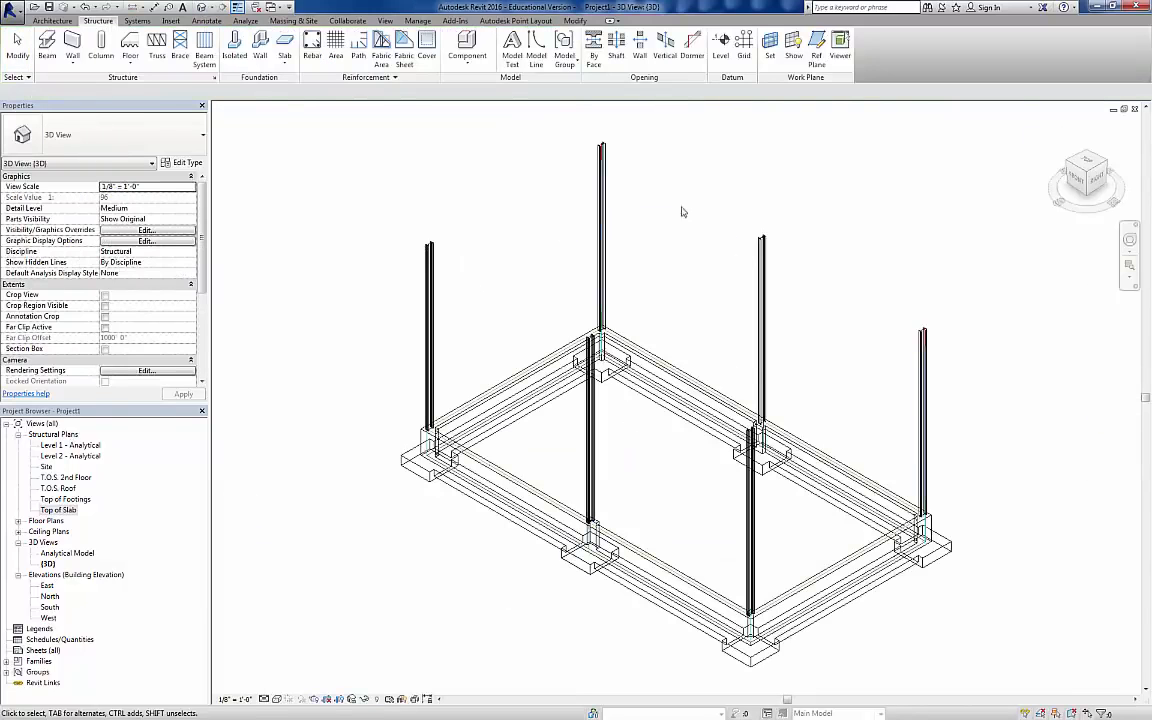
pyautogui.press('Escape')
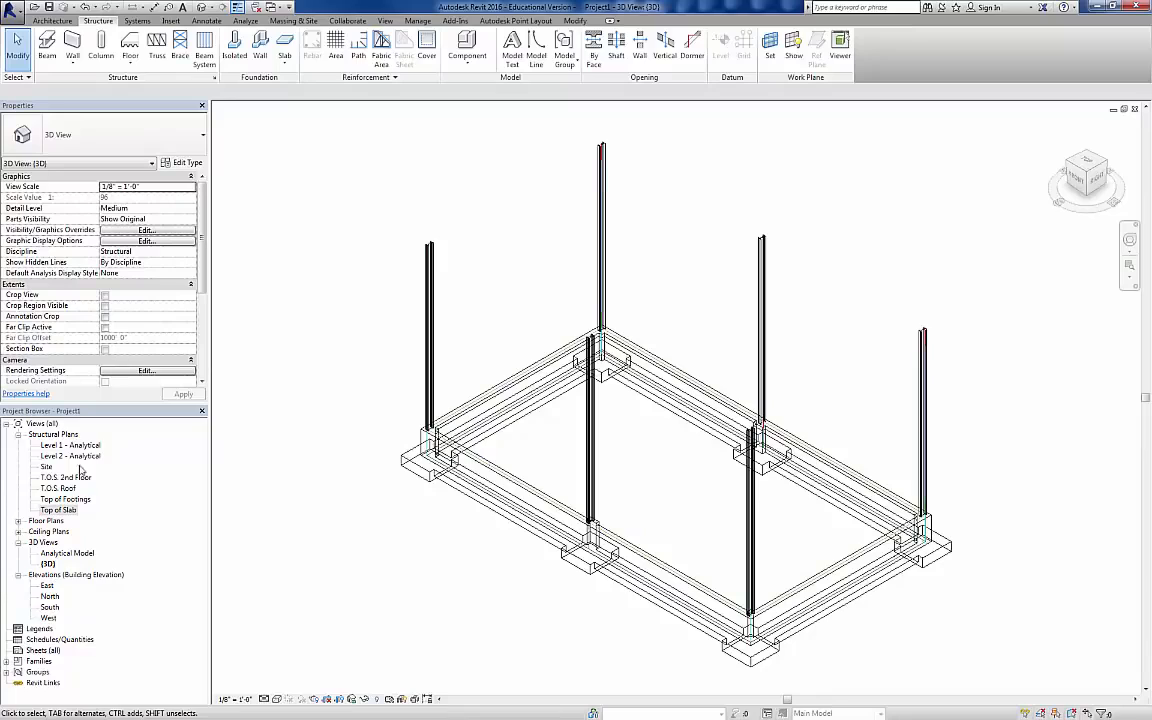
# Step: In the Top of Slab plan, draw a building section just on the A side of grid B, from beyond grid 2 to beyond grid 1
pyautogui.doubleClick(60, 511)
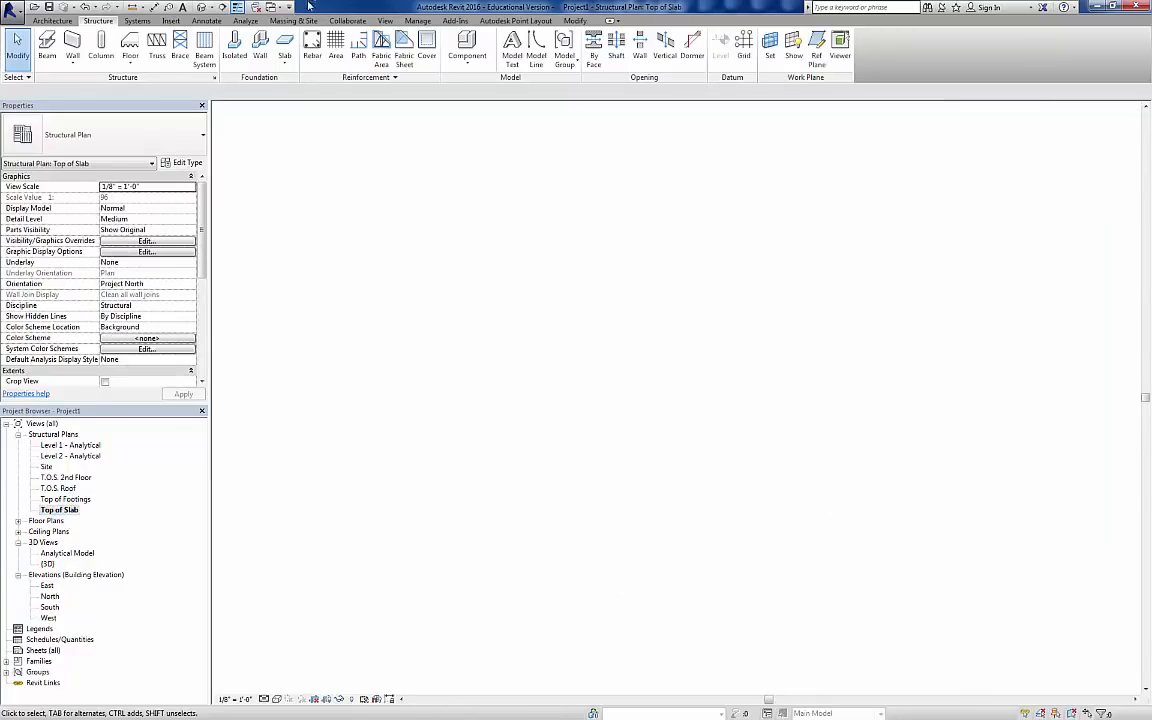
pyautogui.click(223, 7)
pyautogui.scroll(-5, 460, 287)
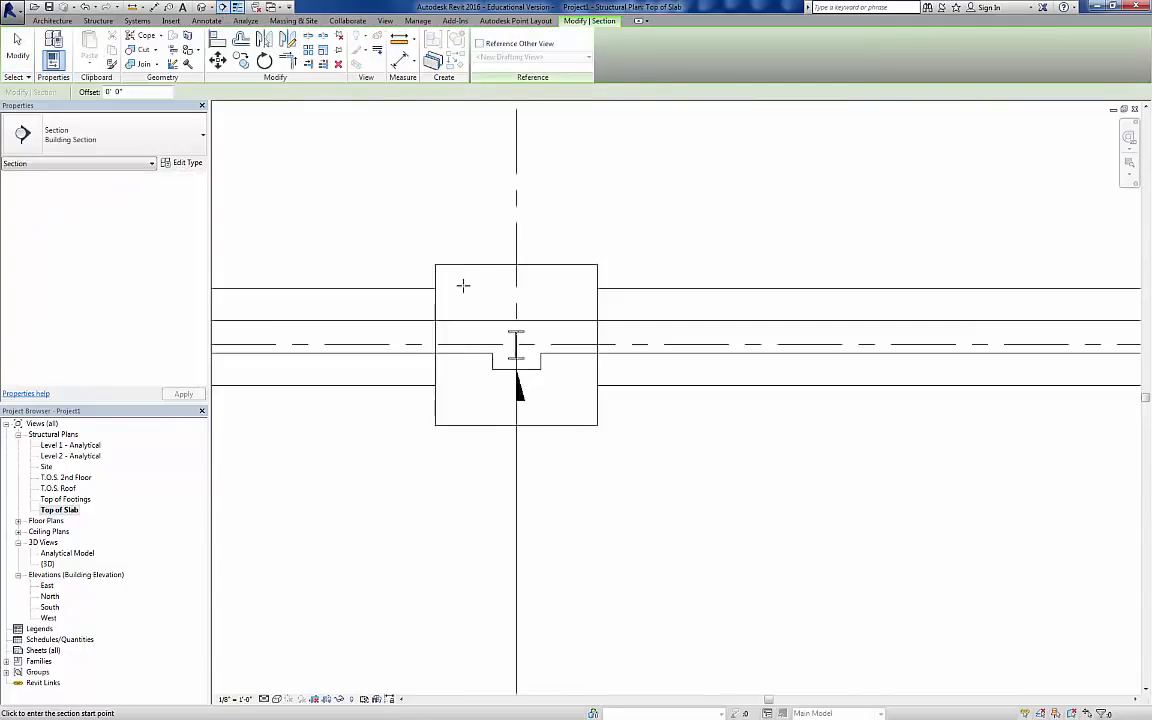
pyautogui.scroll(-4, 479, 276)
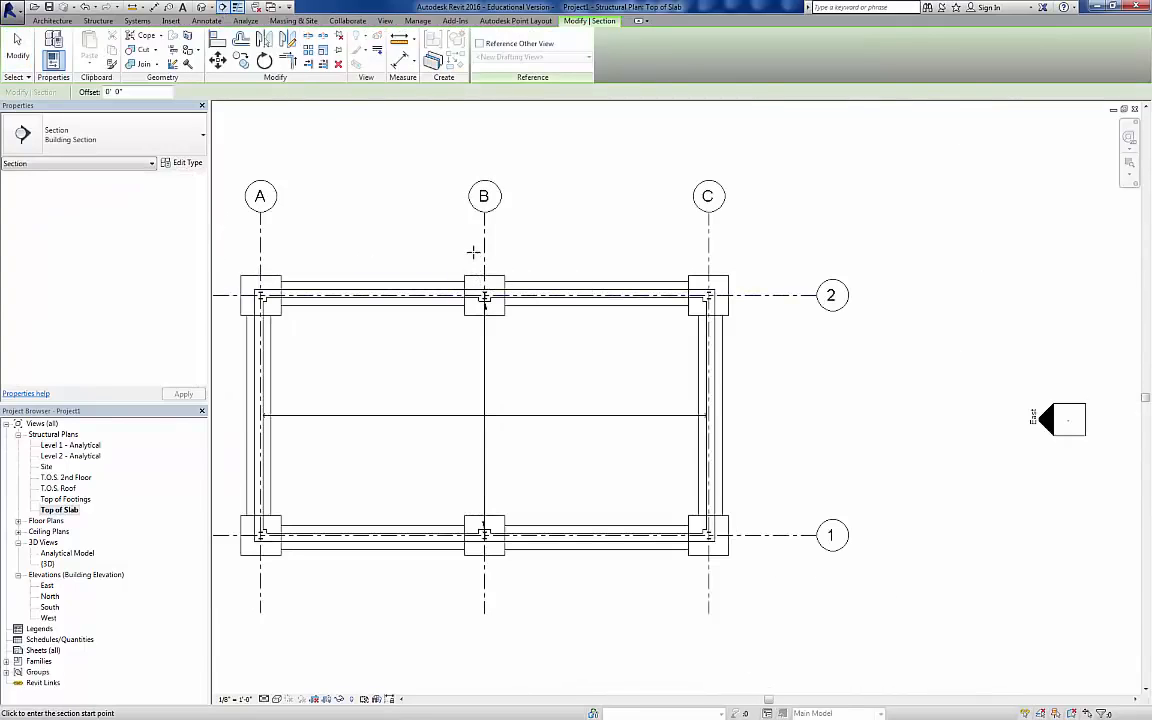
pyautogui.click(474, 243)
pyautogui.click(472, 594)
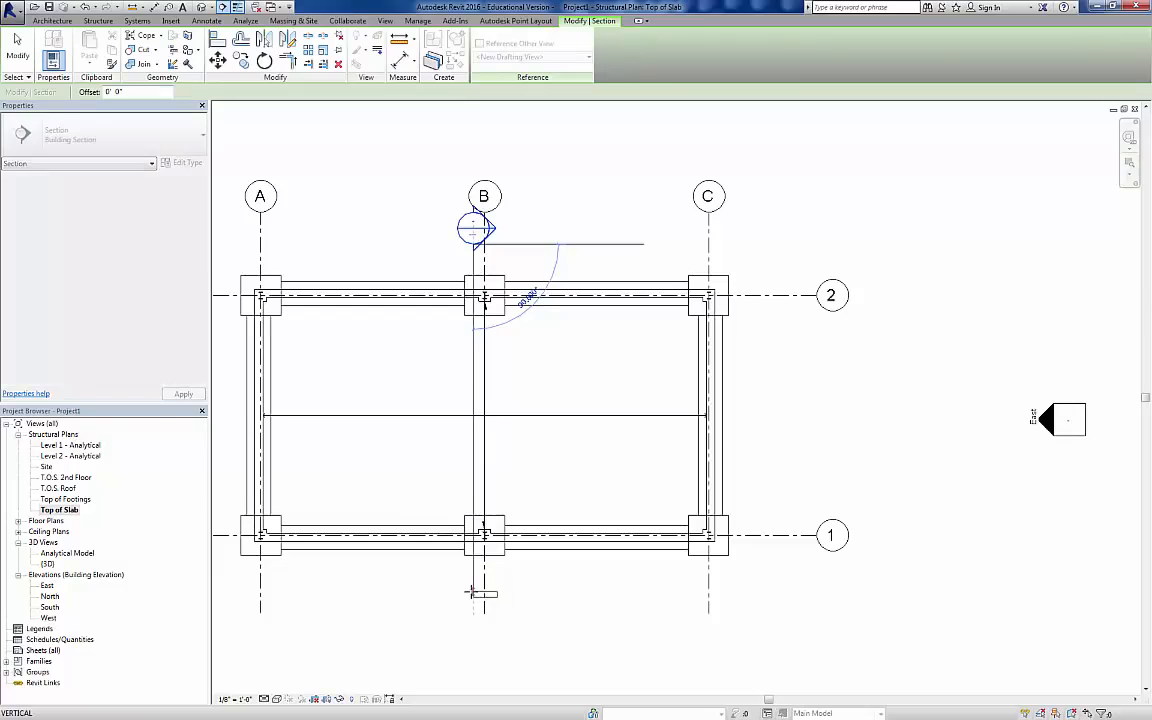
pyautogui.press('Escape')
pyautogui.press('Escape')
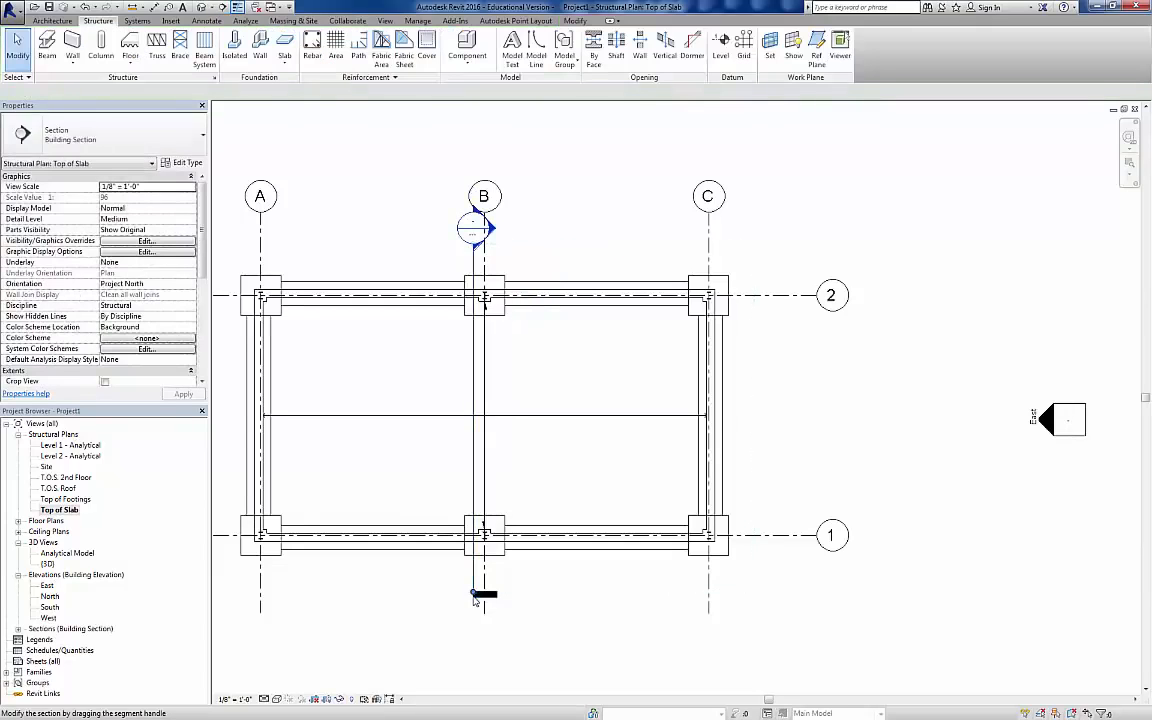
# Step: Open the section's view and extend its crop region upward past the T.O.S. 2nd Floor level
pyautogui.click(484, 596)
pyautogui.rightClick(480, 281)
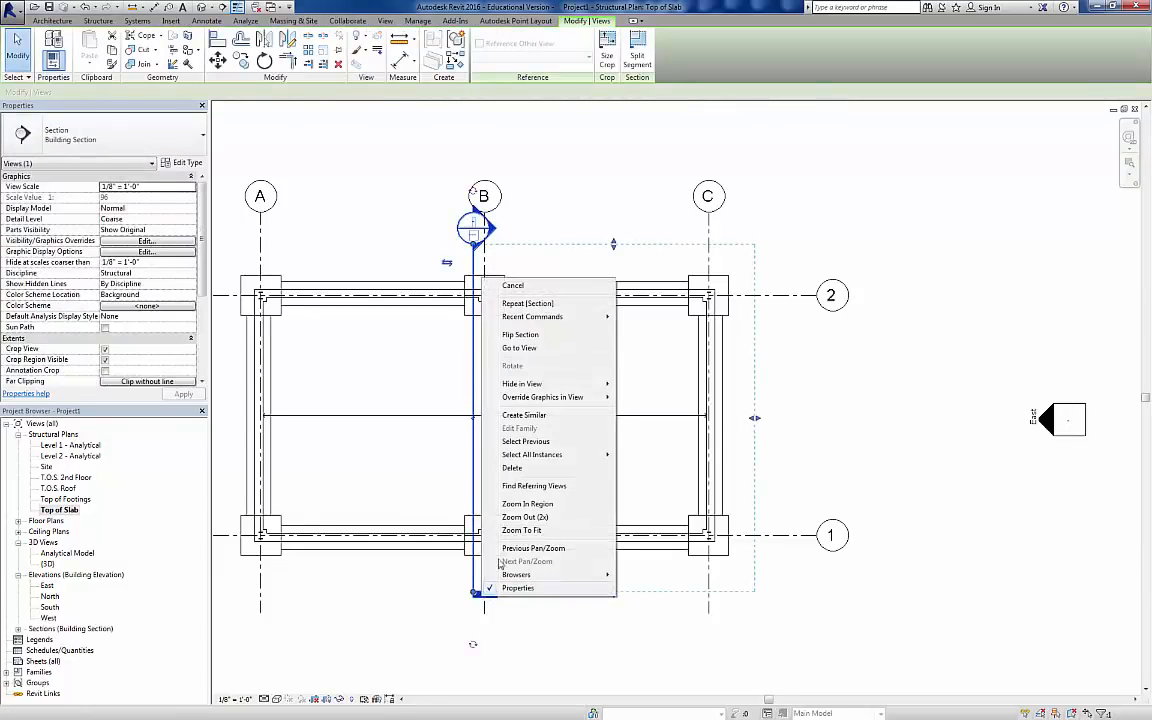
pyautogui.click(540, 350)
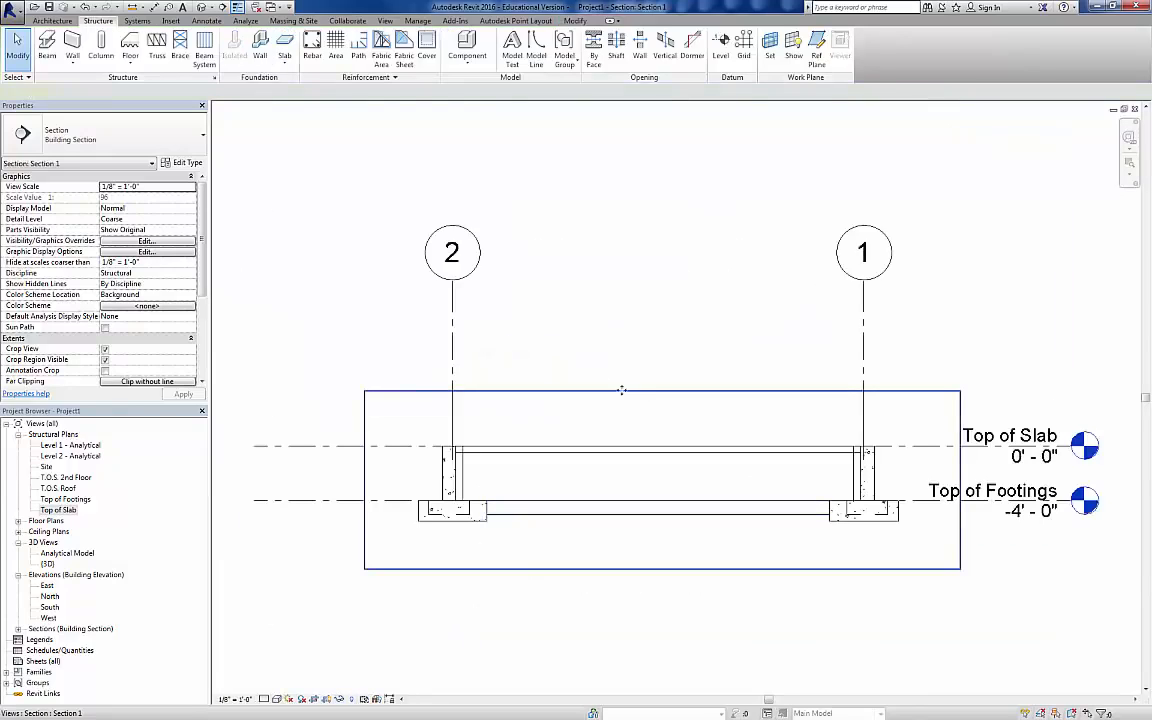
pyautogui.click(660, 391)
pyautogui.moveTo(662, 390); pyautogui.dragTo(664, 118)
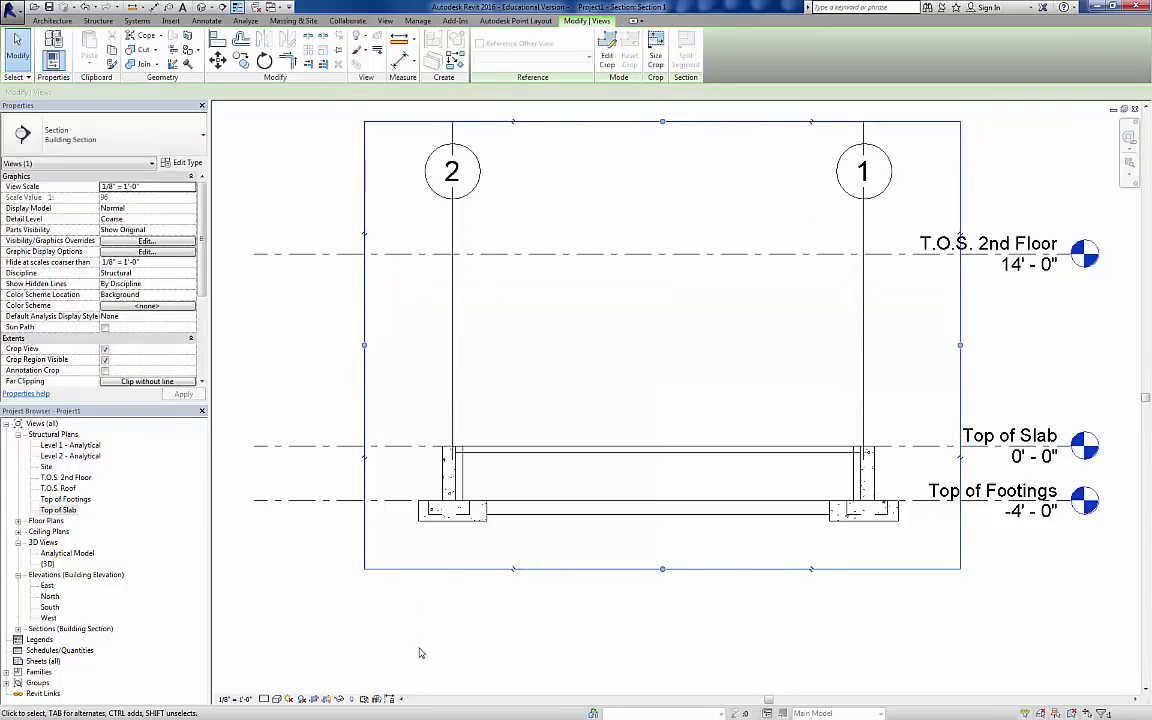
# Step: Set the section view to the Shaded visual style and Medium detail level, and examine the slab's fit between the foundation walls
pyautogui.click(277, 699)
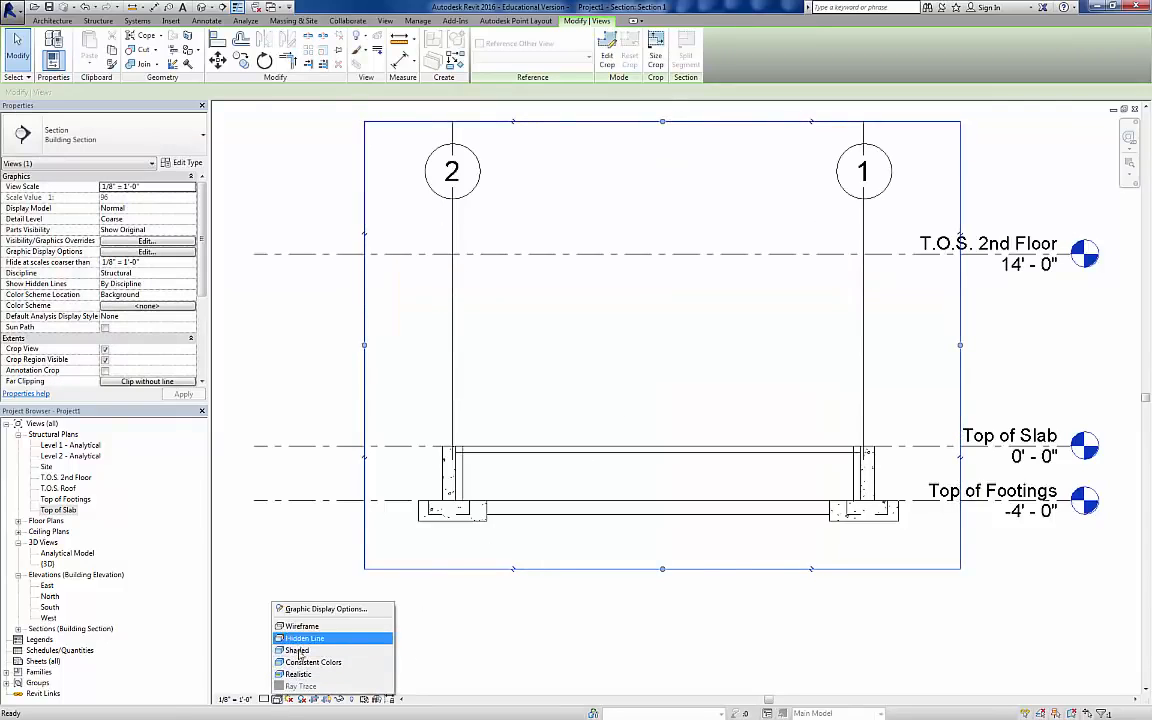
pyautogui.click(300, 584)
pyautogui.click(264, 699)
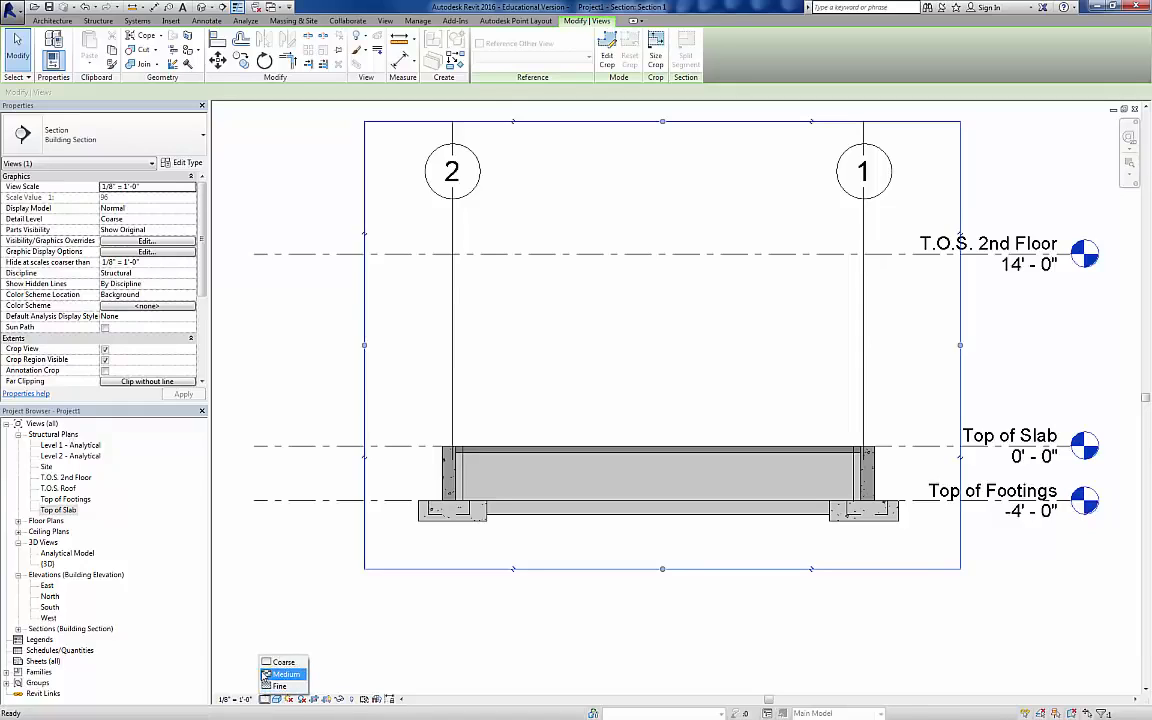
pyautogui.click(285, 677)
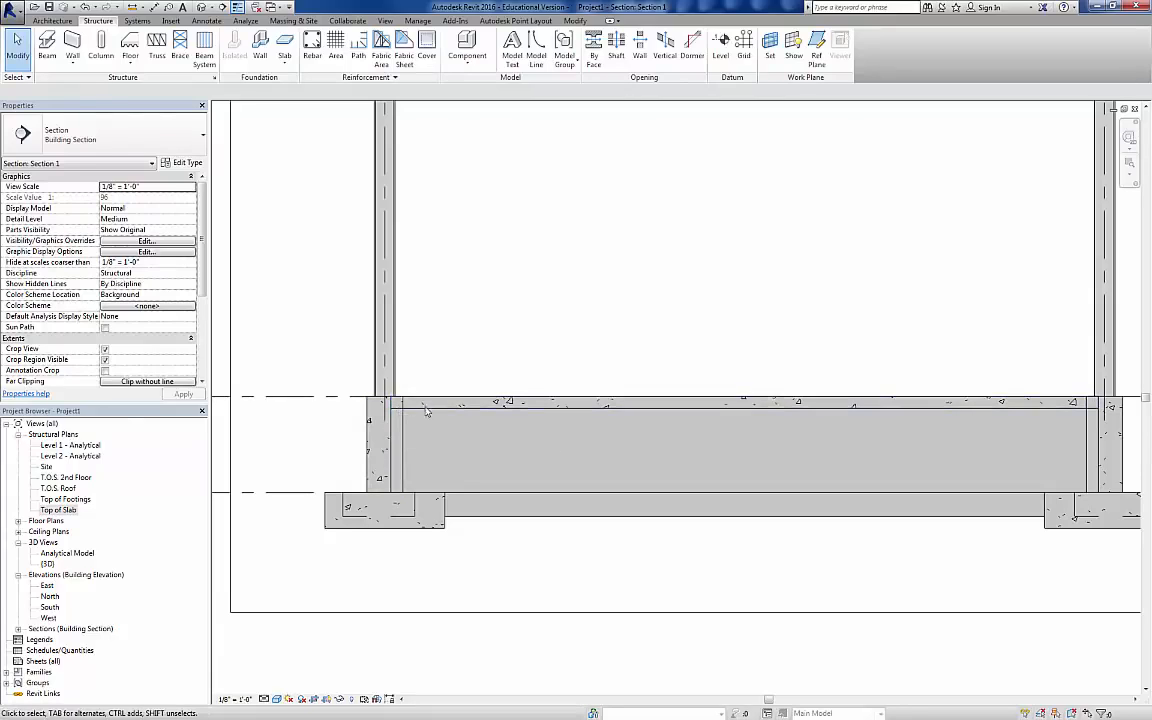
pyautogui.scroll(-2, 412, 497)
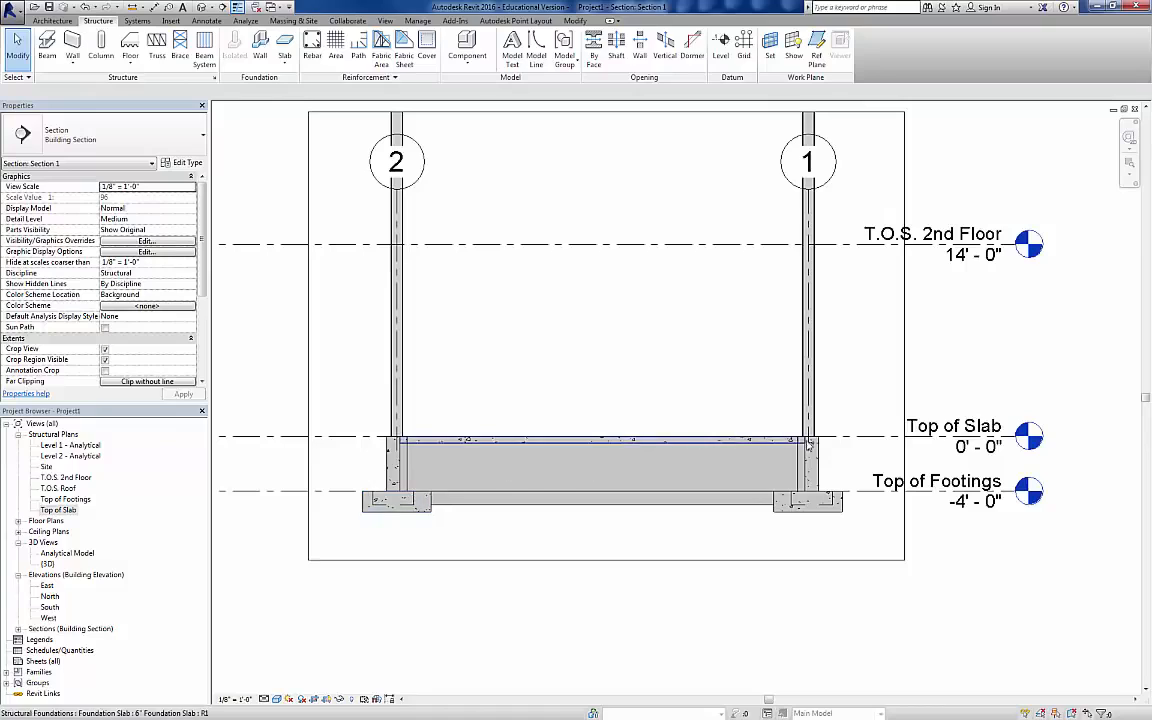
pyautogui.scroll(-2, 655, 437)
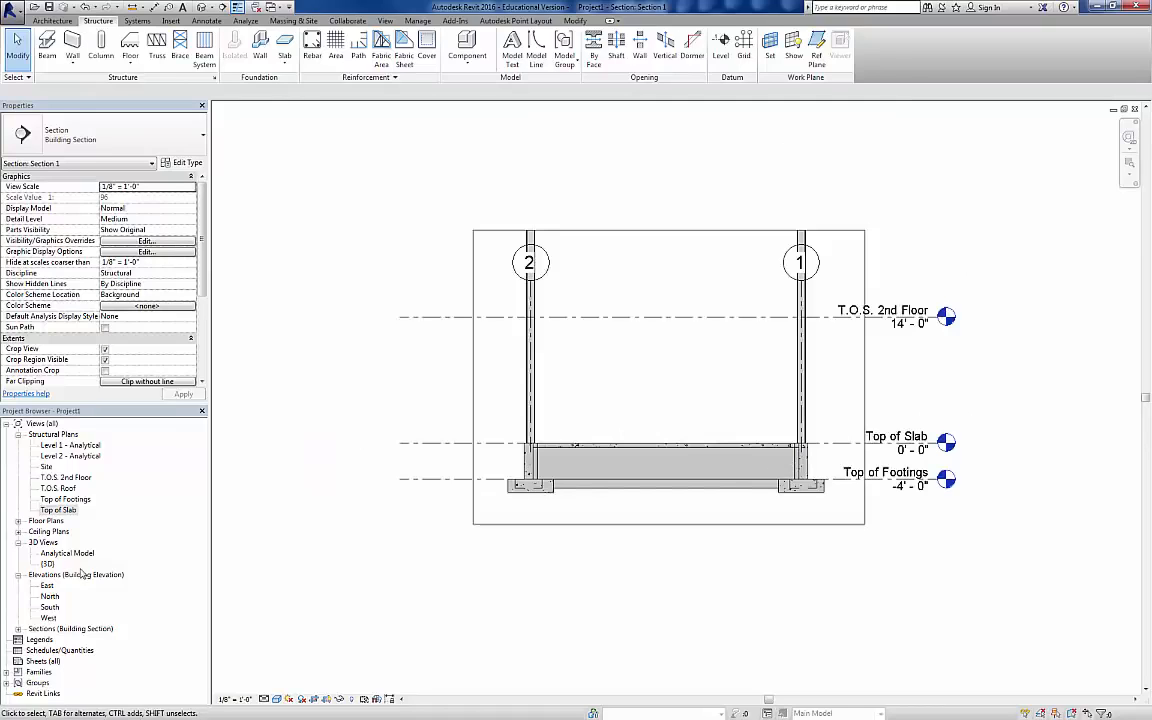
# Step: Delete the building section beside grid B from the Top of Slab plan, along with its view
pyautogui.doubleClick(74, 511)
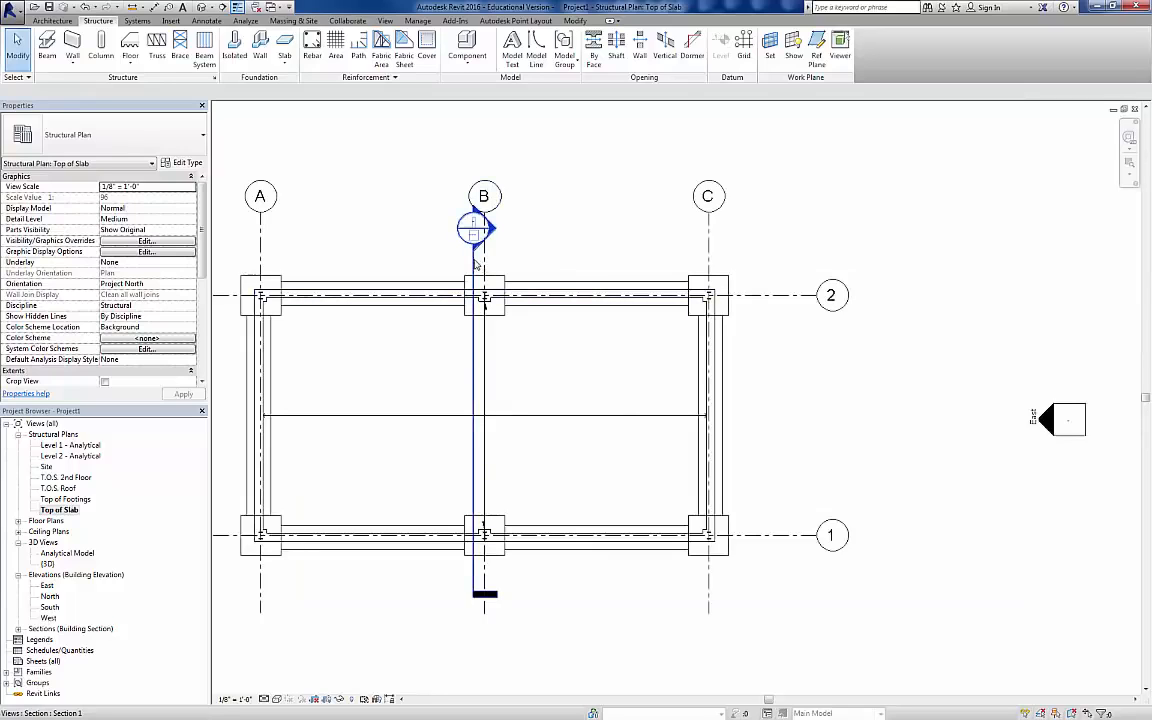
pyautogui.click(477, 264)
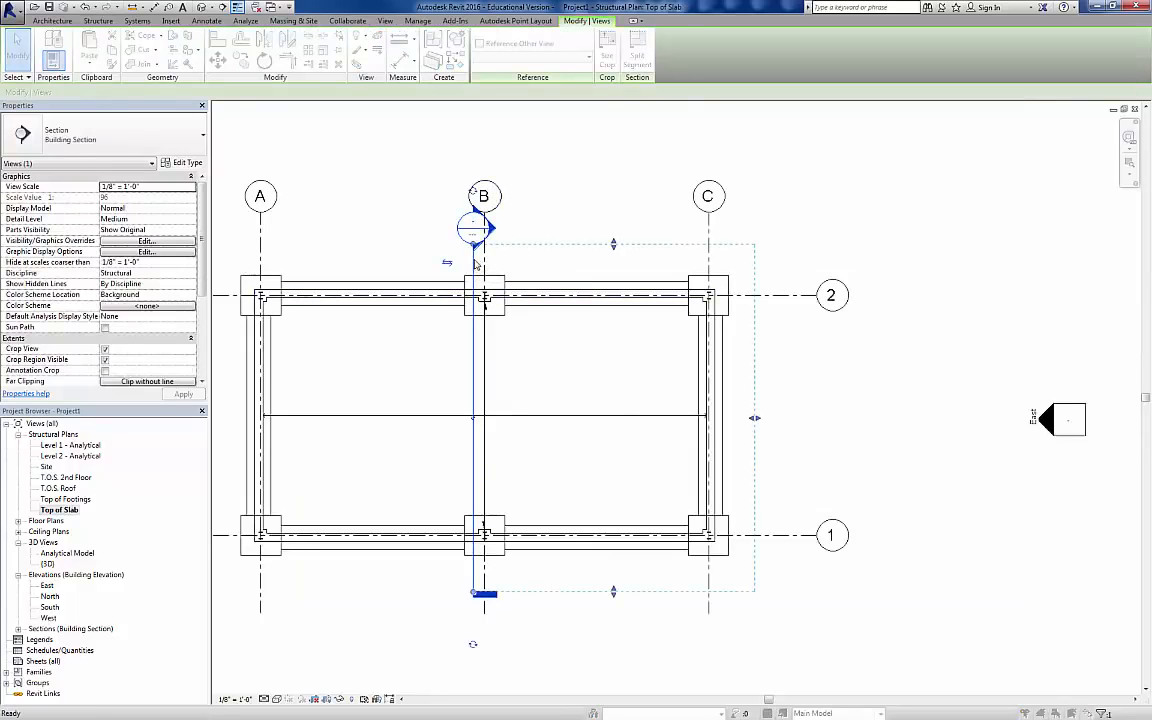
pyautogui.press('Delete')
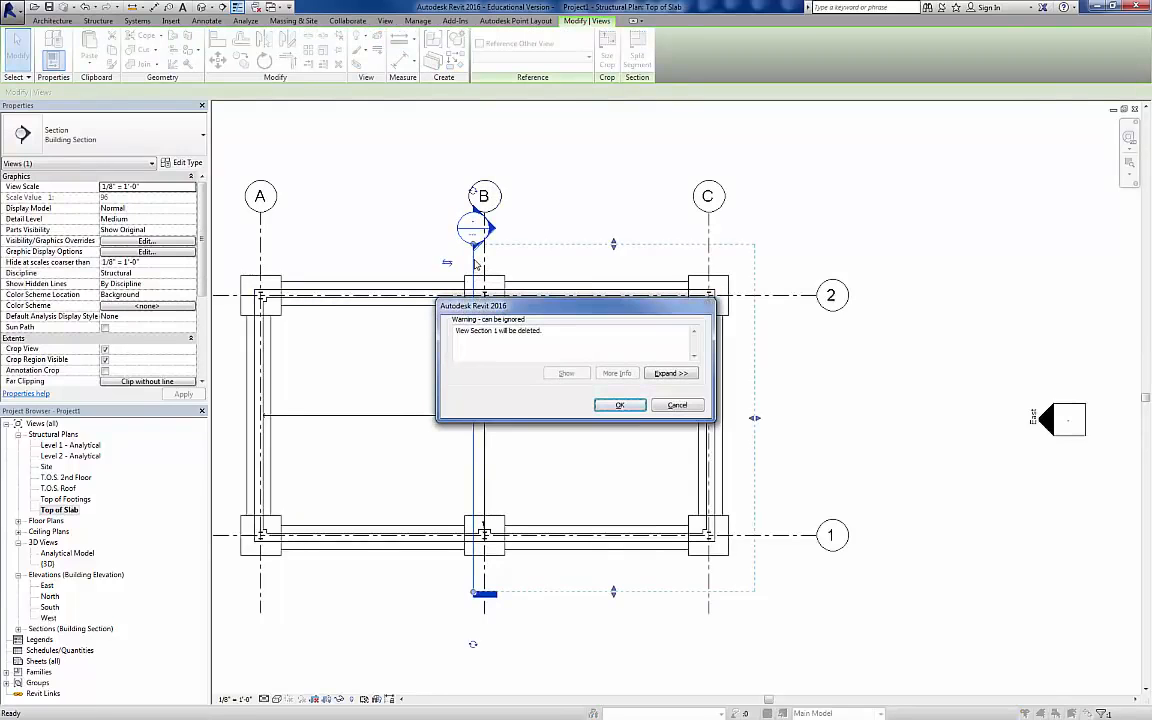
pyautogui.click(610, 405)
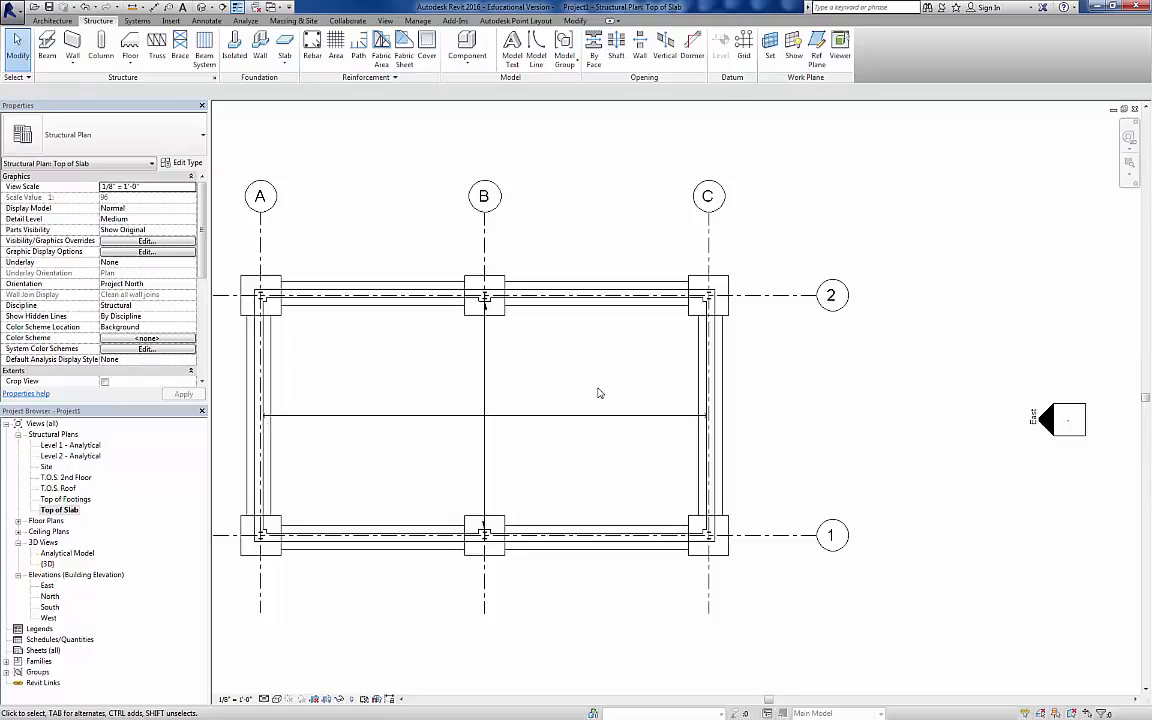
# Step: Open the 3D view and set its visual style to Realistic to show the slab, foundation walls and columns
pyautogui.click(200, 9)
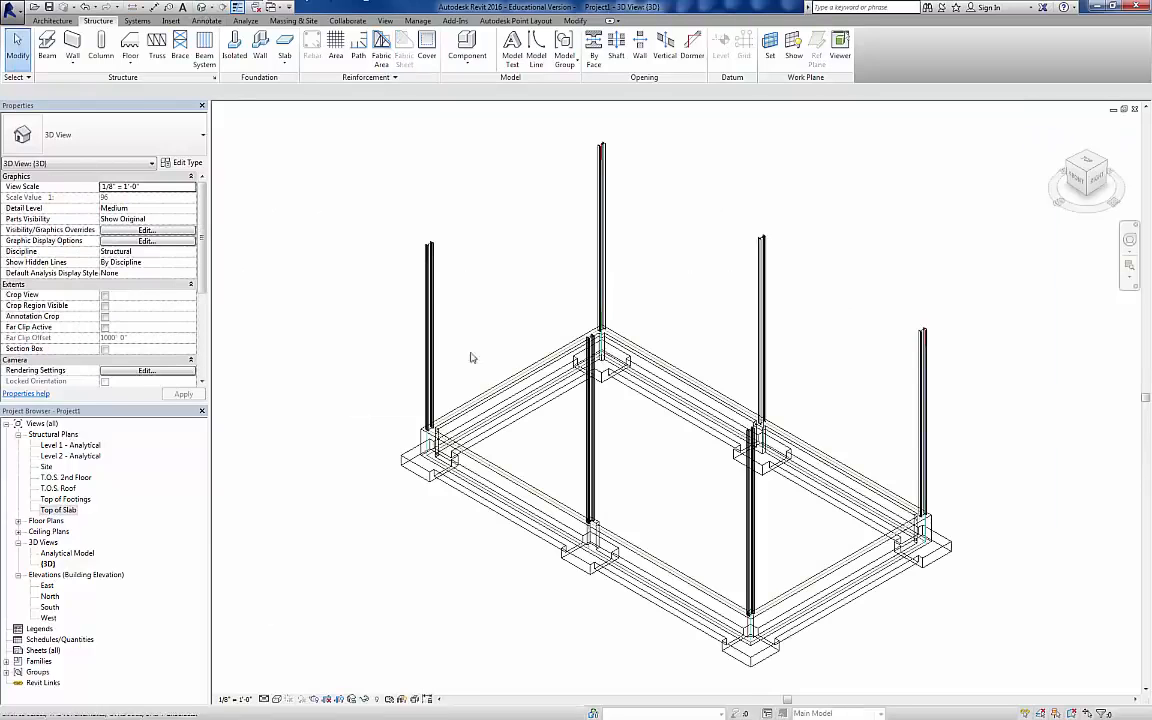
pyautogui.click(278, 699)
pyautogui.click(288, 675)
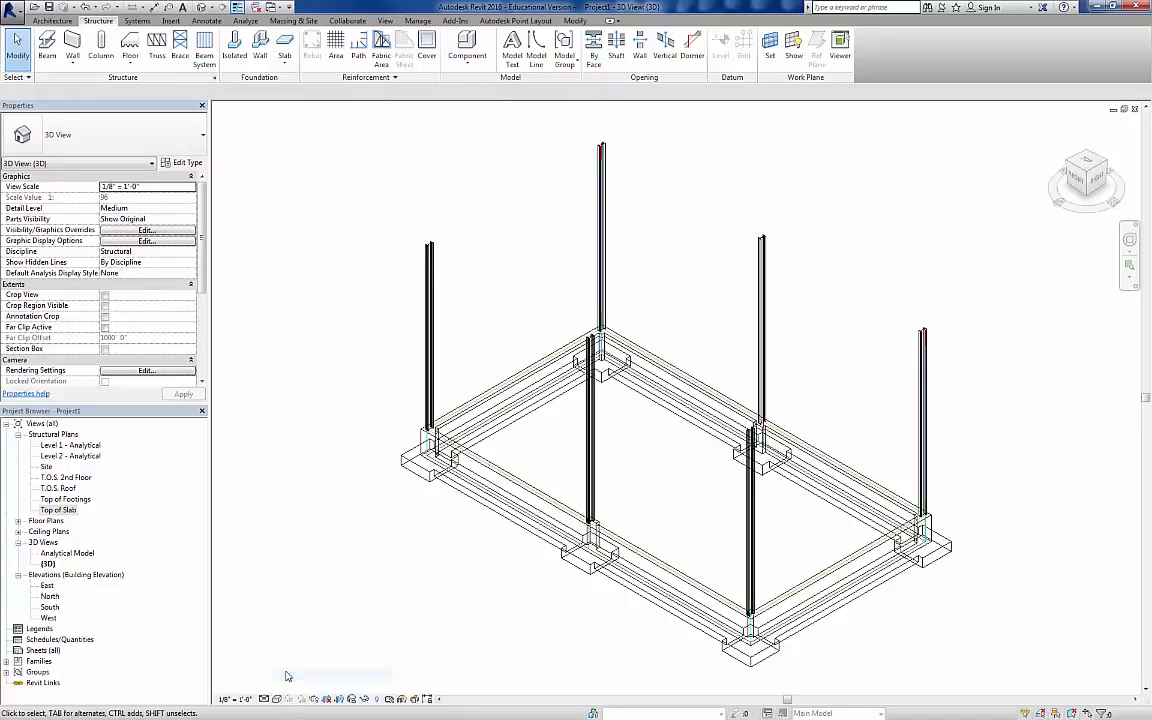
pyautogui.keyDown('shift'); pyautogui.moveTo(543, 586); pyautogui.dragTo(432, 503, button='middle'); pyautogui.keyUp('shift')
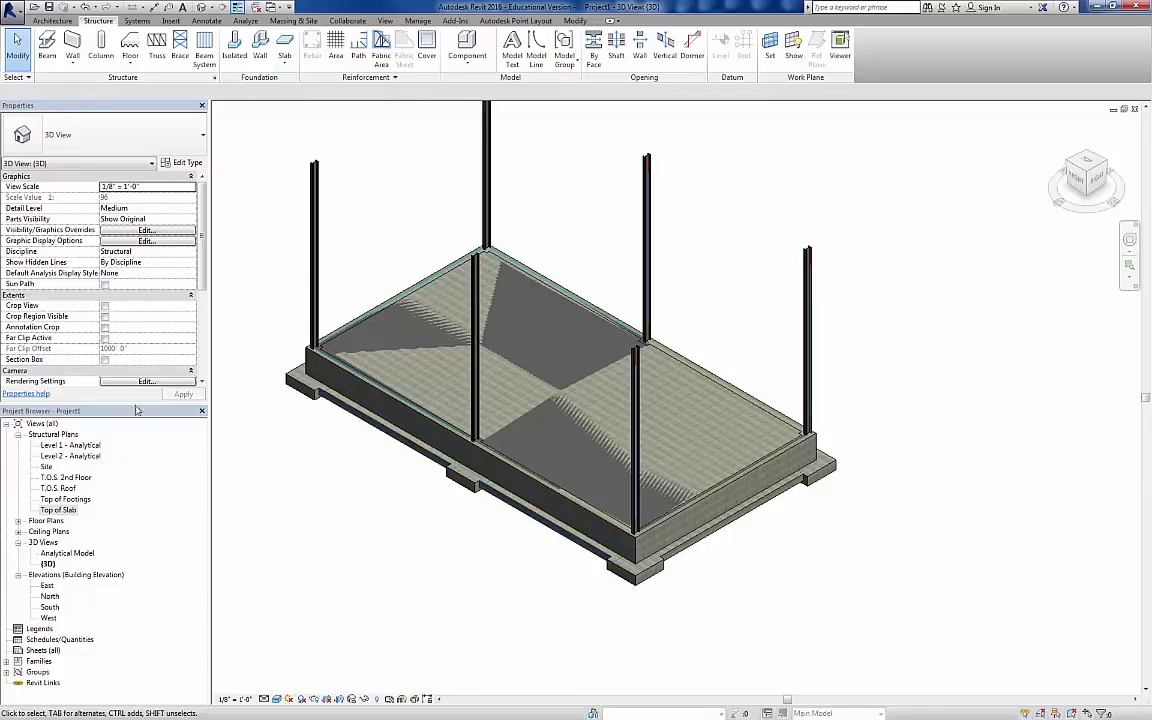
# Step: In the Top of Slab plan, draw a short horizontal building section across the grid A foundation wall and reduce its view depth
pyautogui.doubleClick(58, 510)
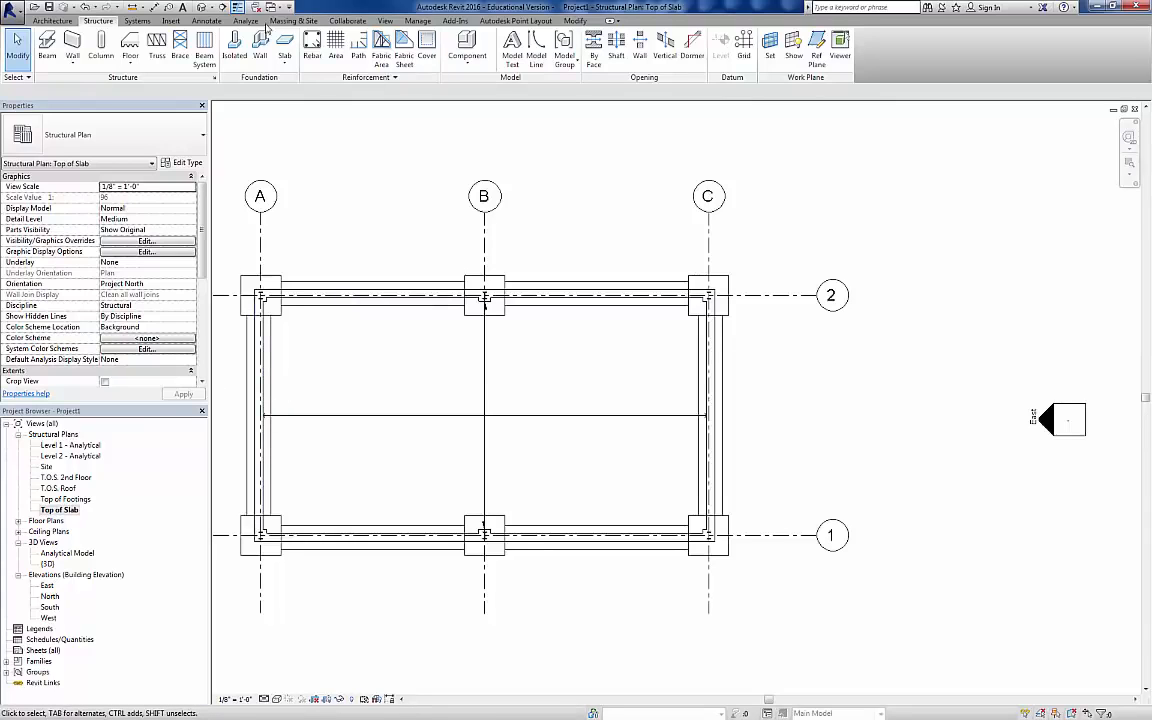
pyautogui.click(222, 7)
pyautogui.moveTo(337, 378); pyautogui.dragTo(496, 342, button='middle')
pyautogui.click(341, 388)
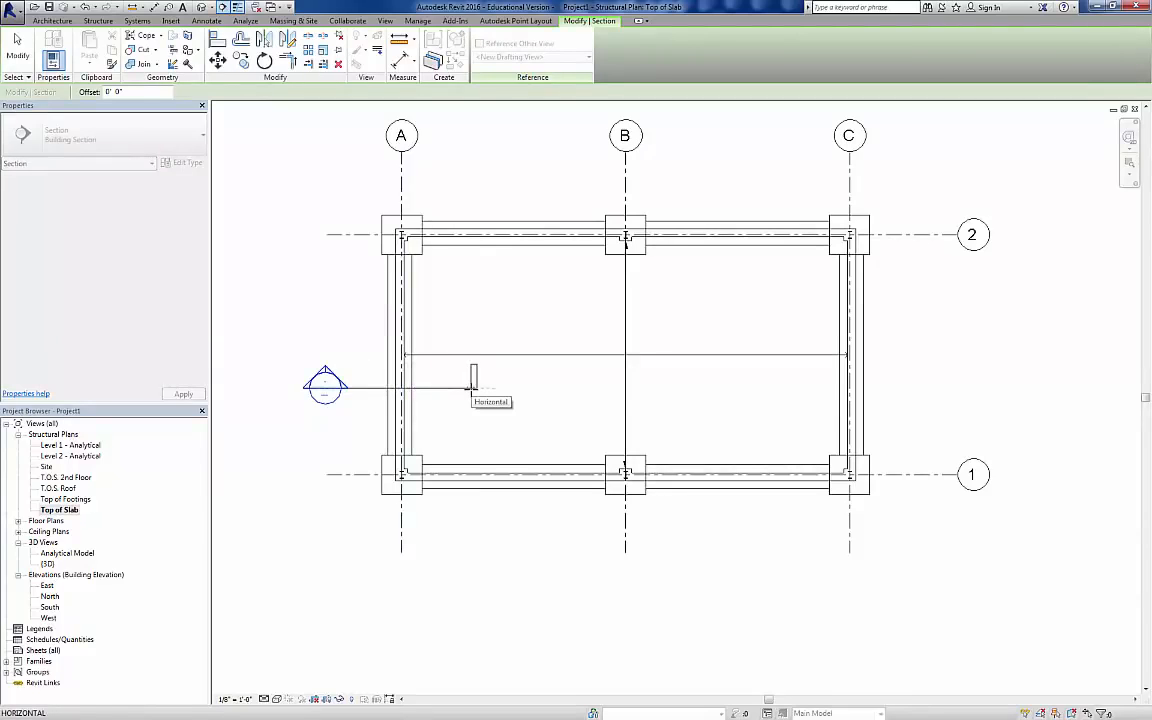
pyautogui.click(472, 388)
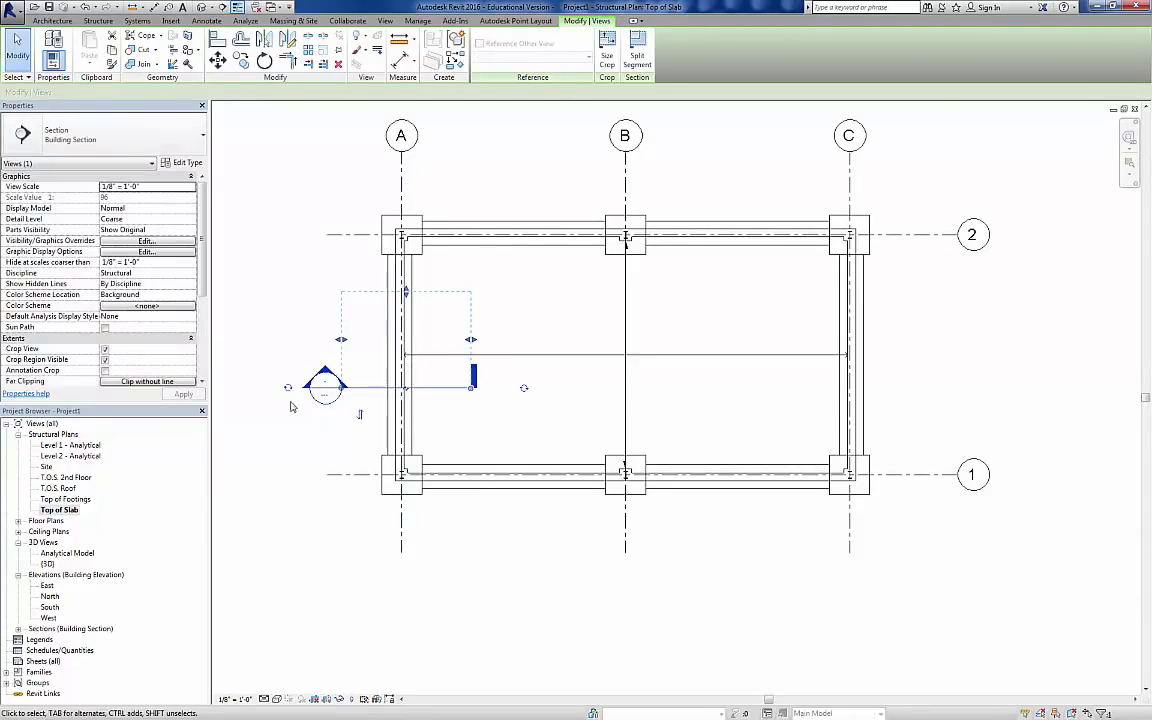
pyautogui.moveTo(404, 292); pyautogui.dragTo(440, 331)
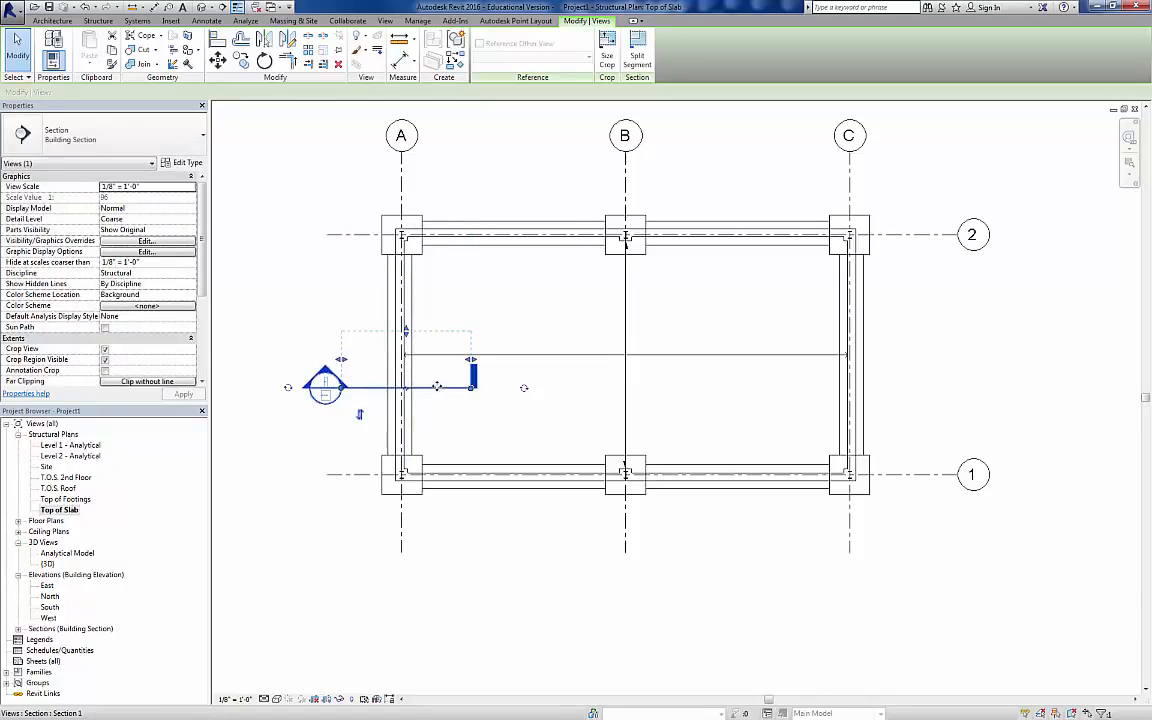
pyautogui.click(423, 368)
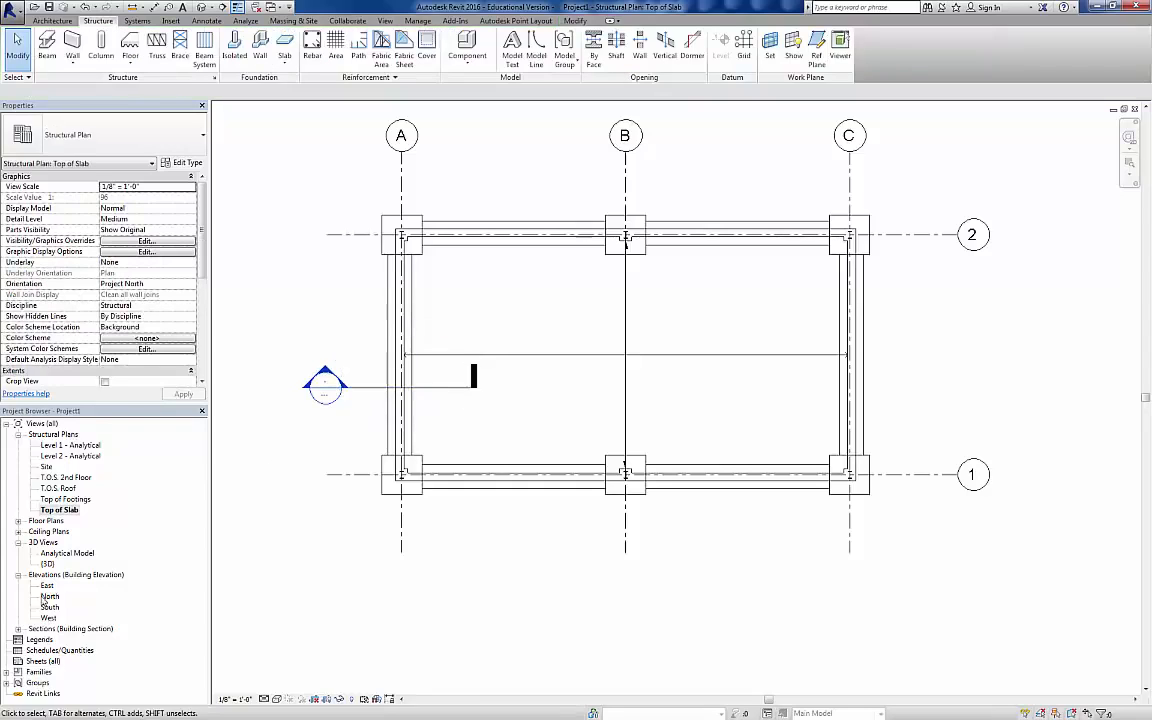
# Step: Open the new section's view and set it to Medium detail level and the Shaded visual style
pyautogui.click(18, 628)
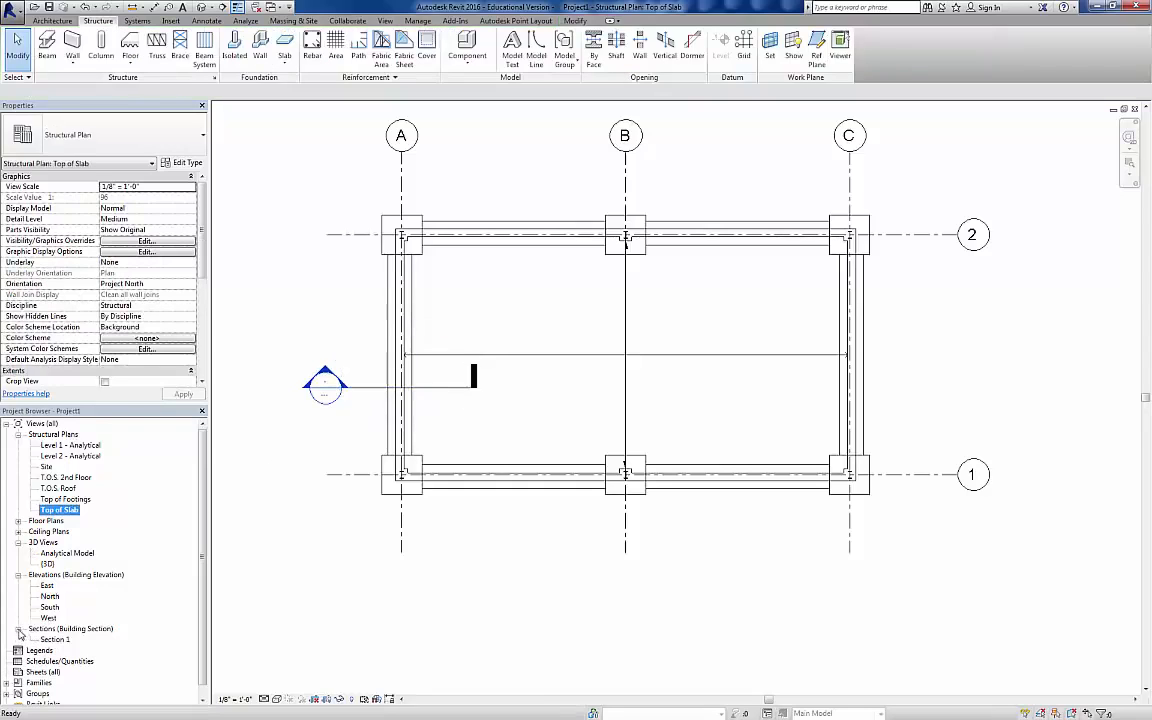
pyautogui.rightClick(340, 386)
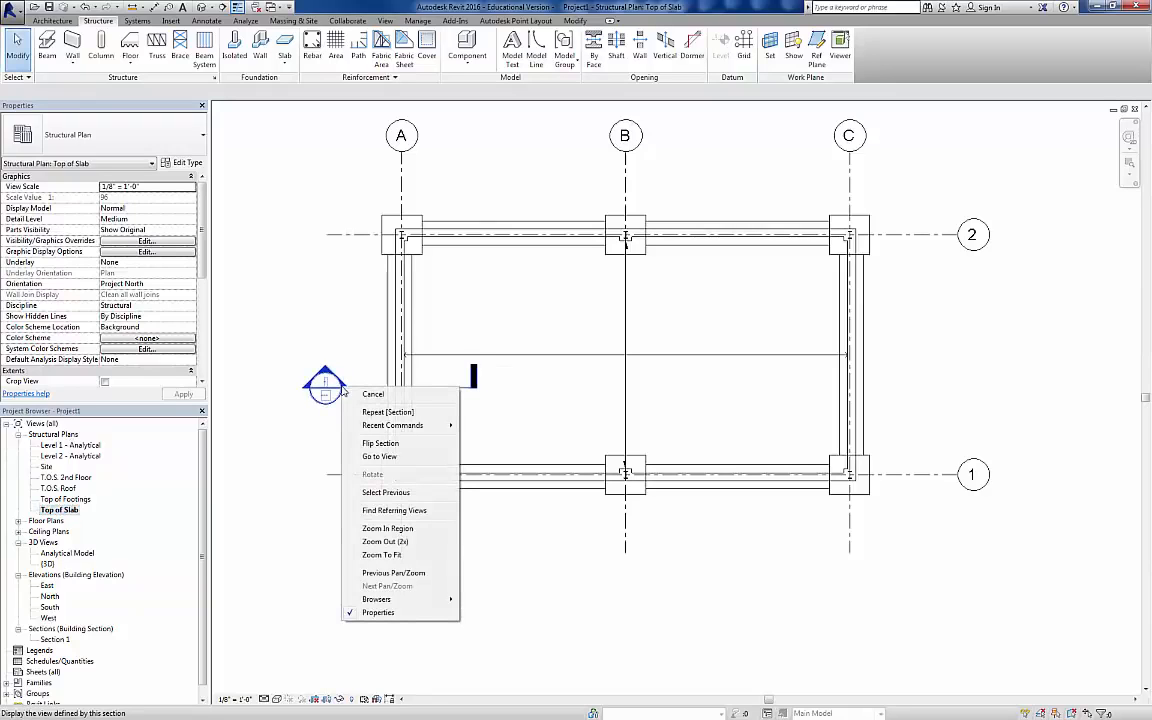
pyautogui.click(371, 457)
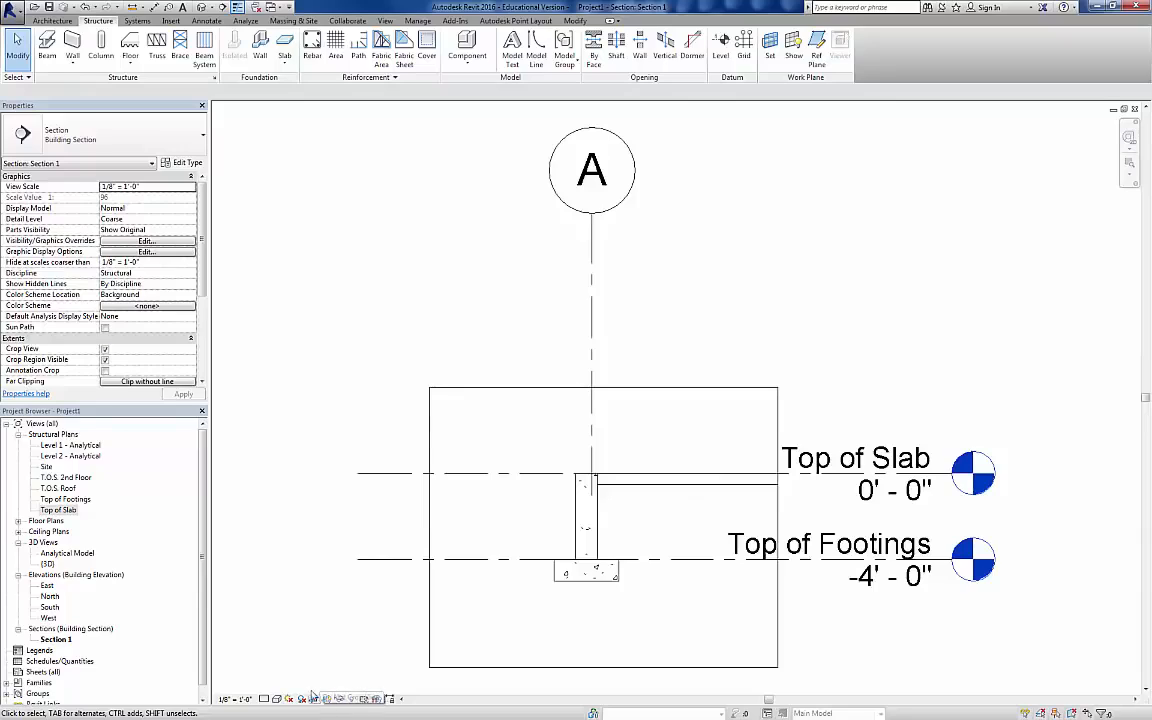
pyautogui.click(265, 699)
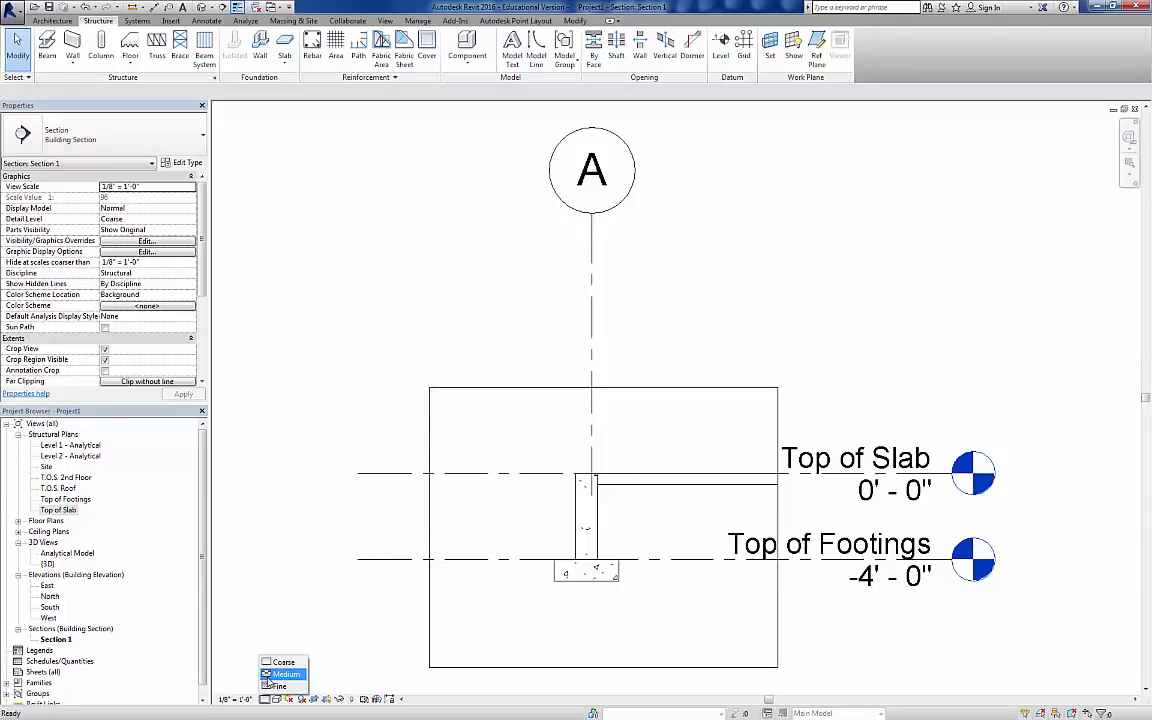
pyautogui.click(268, 675)
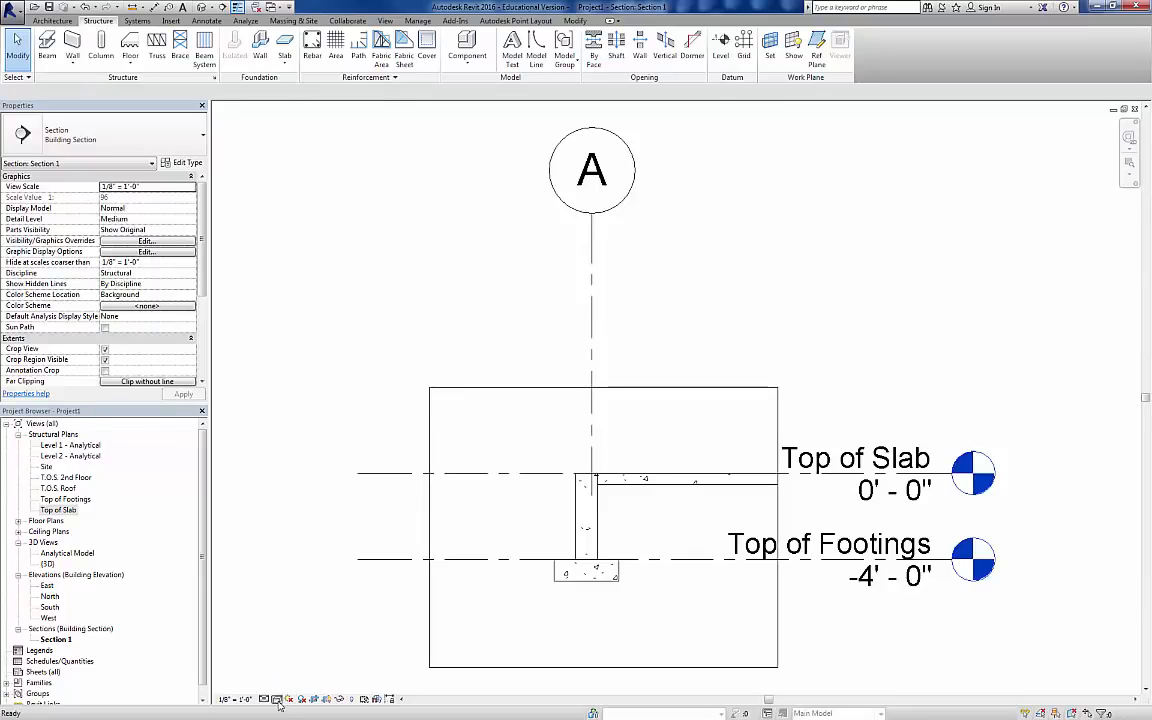
pyautogui.click(277, 699)
pyautogui.click(338, 652)
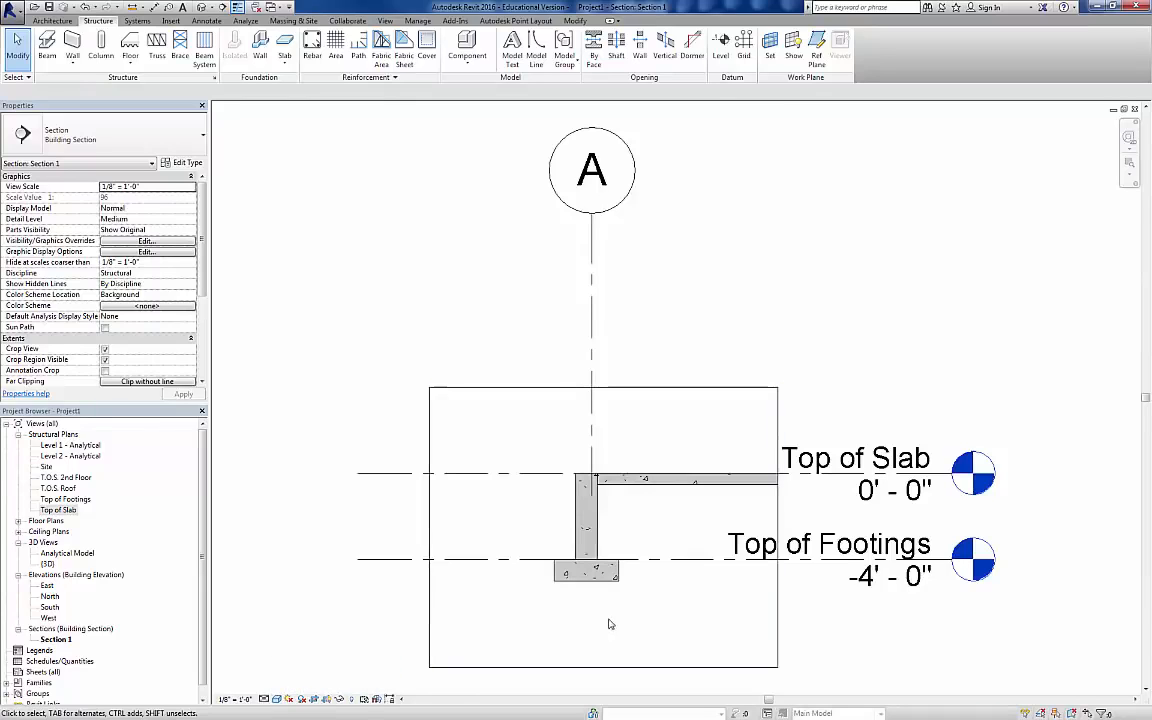
# Step: Move the Top of Slab and Top of Footings level heads farther away from the section's crop region
pyautogui.moveTo(609, 622)
pyautogui.mouseDown(button='middle')
pyautogui.moveTo(476, 561)
pyautogui.moveTo(514, 540)
pyautogui.mouseUp(button='middle')
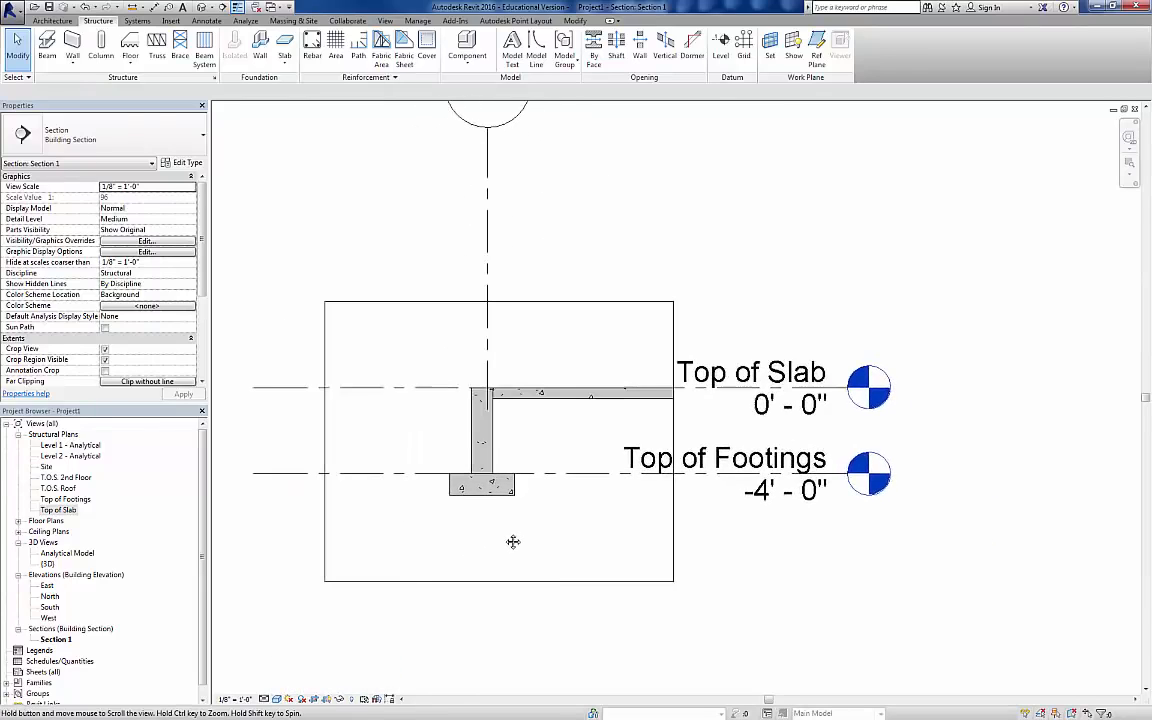
pyautogui.click(848, 396)
pyautogui.moveTo(848, 396); pyautogui.dragTo(957, 396)
pyautogui.click(717, 553)
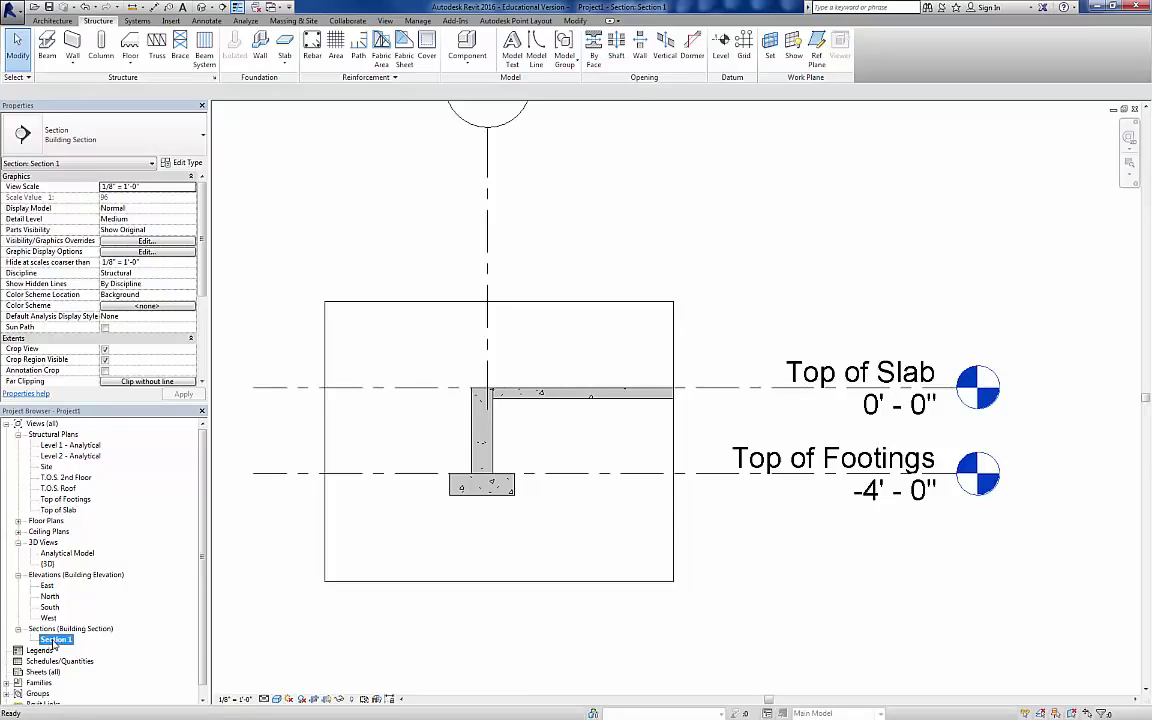
# Step: Rename the section view as "Section at Column Line A"
pyautogui.rightClick(55, 640)
pyautogui.click(88, 564)
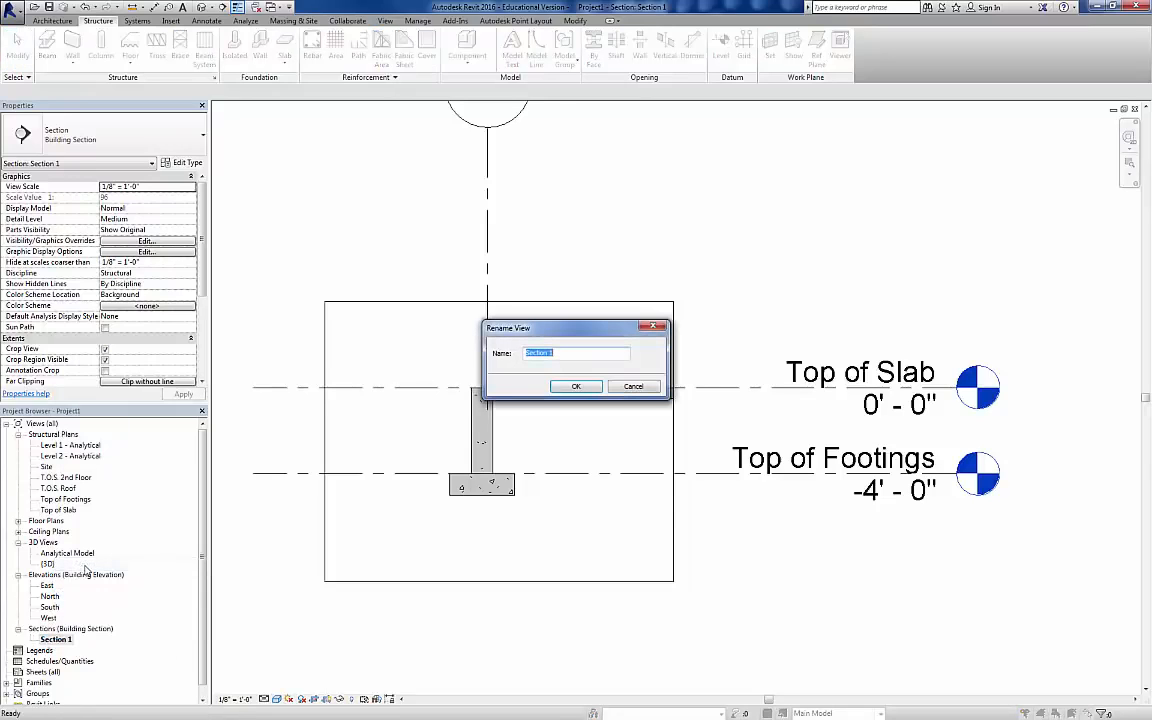
pyautogui.click(573, 359)
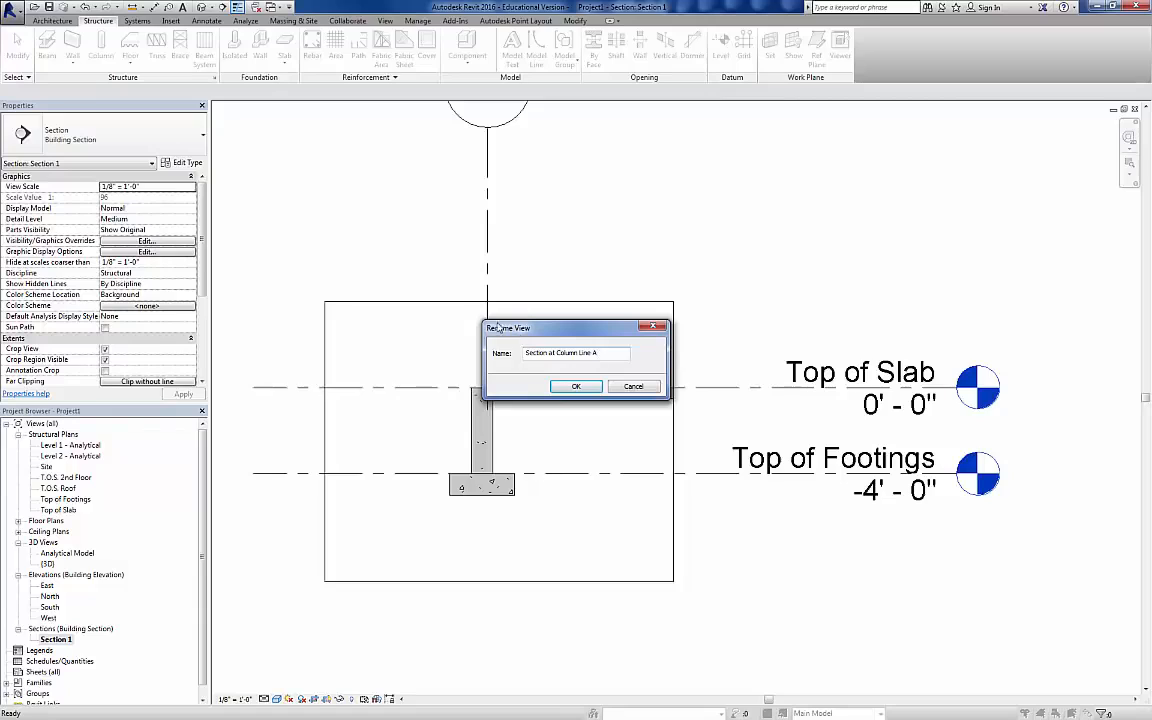
pyautogui.click(580, 390)
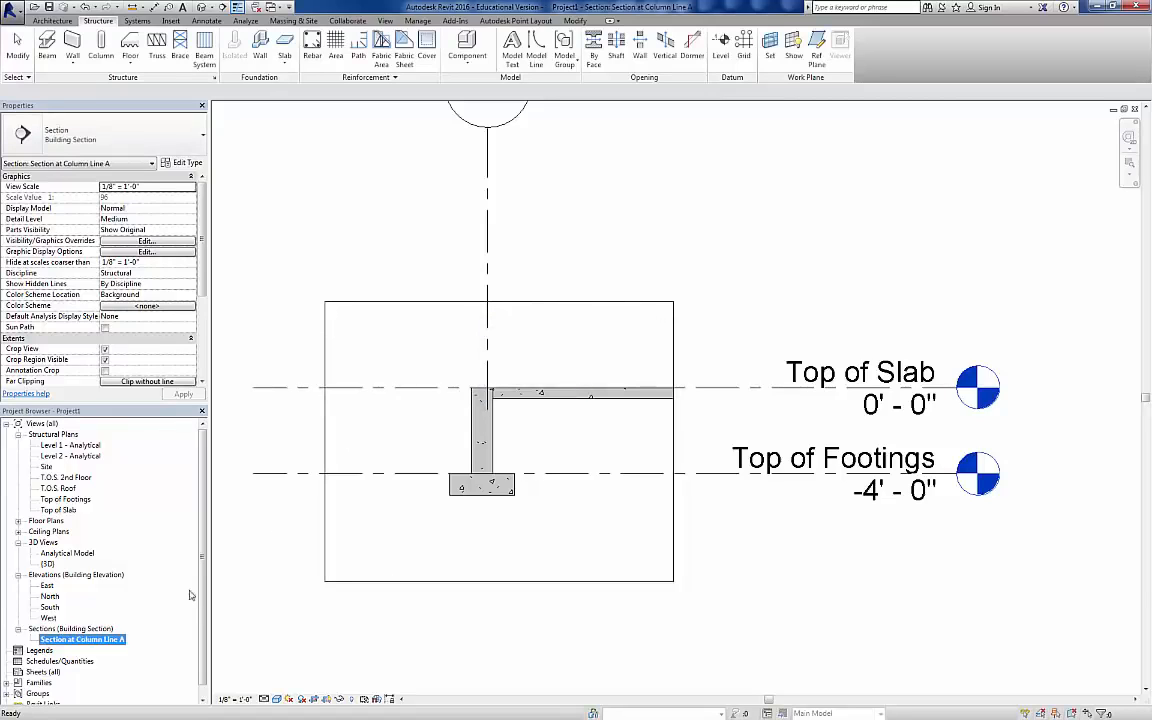
pyautogui.click(347, 646)
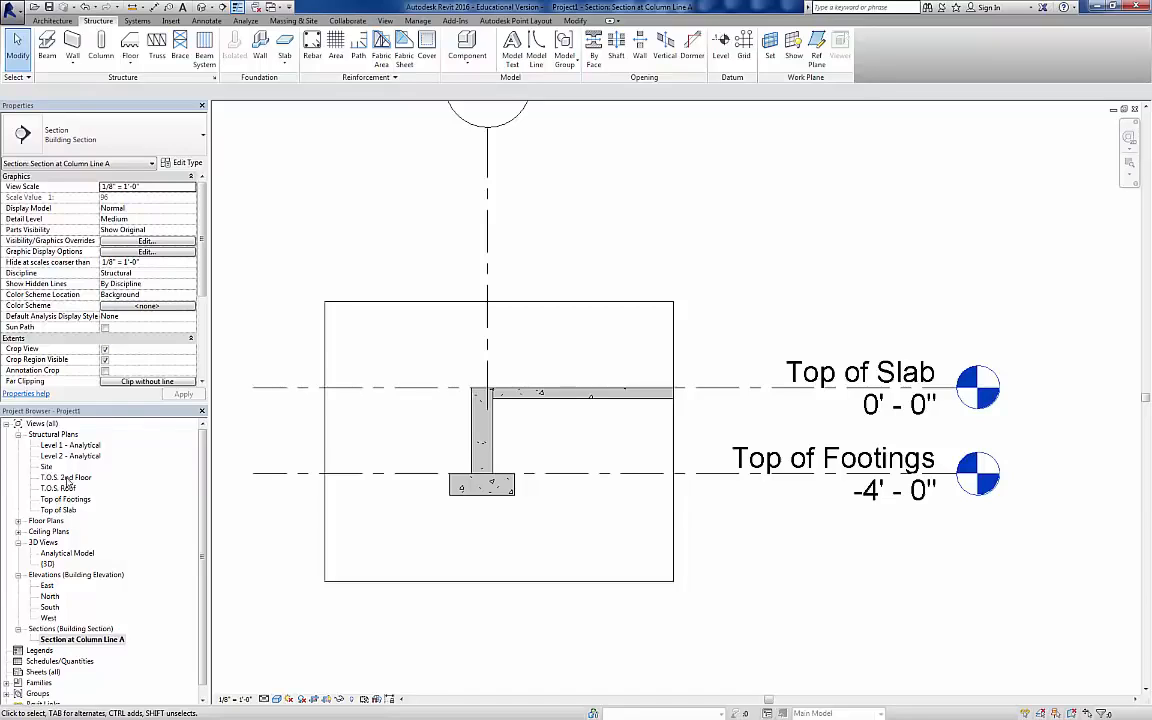
# Step: Open the T.O.S. 2nd Floor plan and switch grid A's bubble to the end beside the grid B and C bubbles
pyautogui.doubleClick(65, 478)
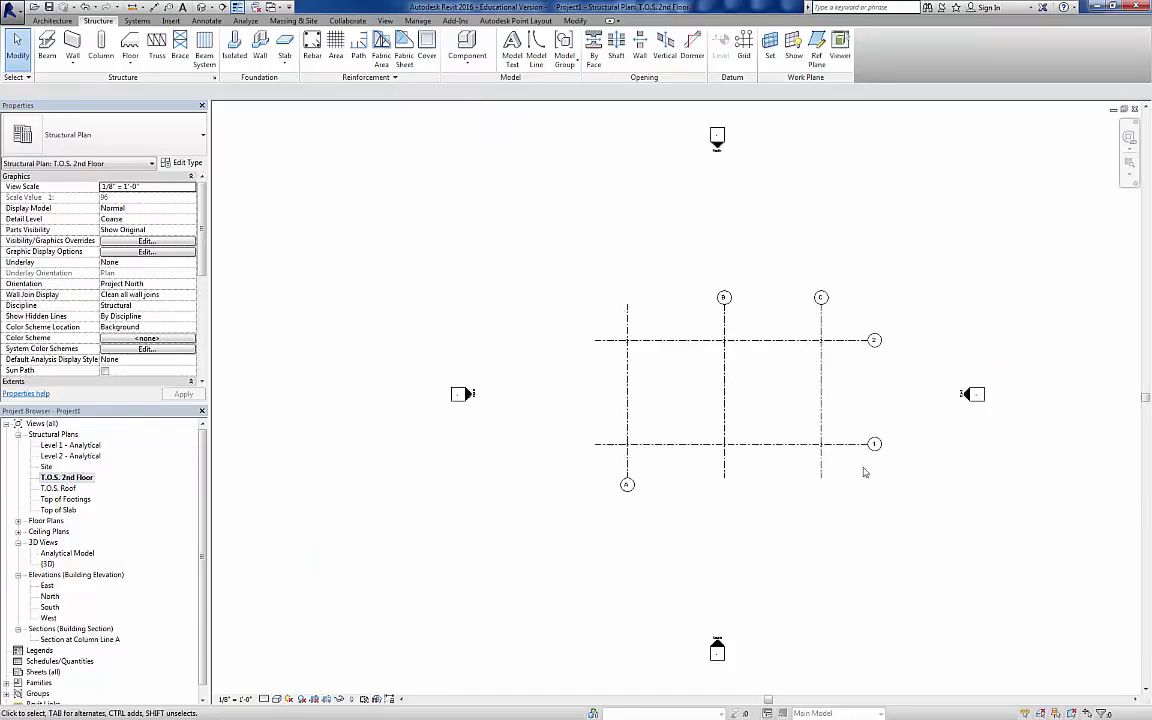
pyautogui.moveTo(892, 419); pyautogui.dragTo(673, 424, button='middle')
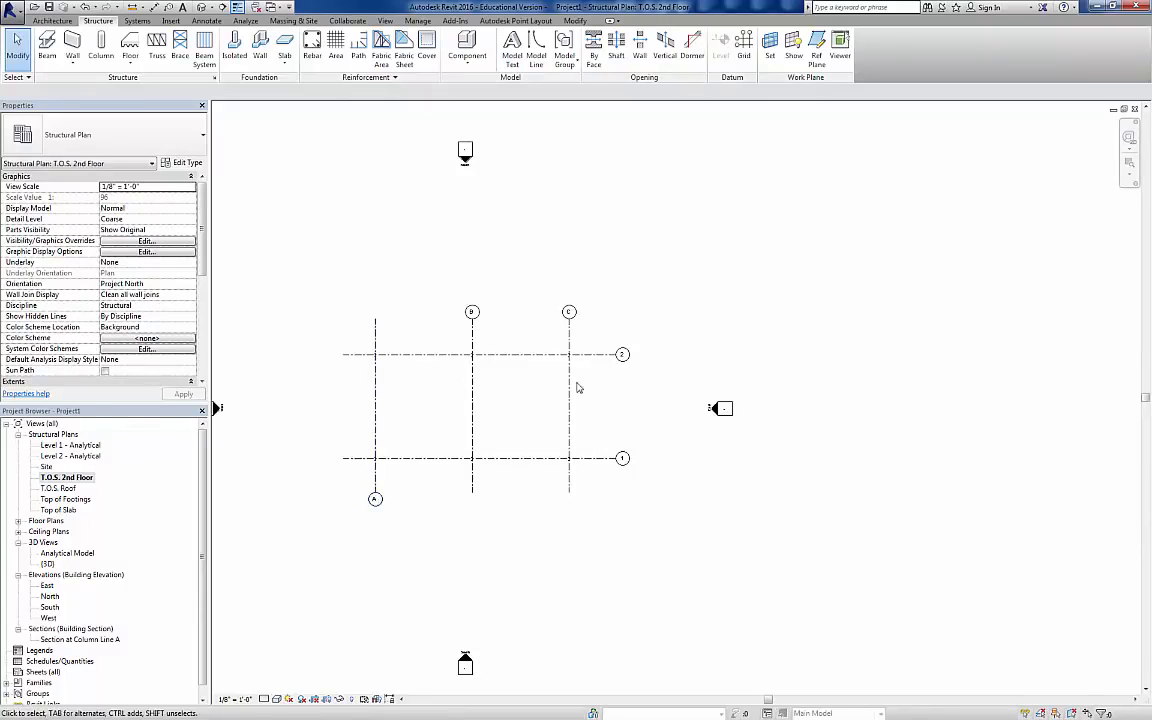
pyautogui.click(375, 478)
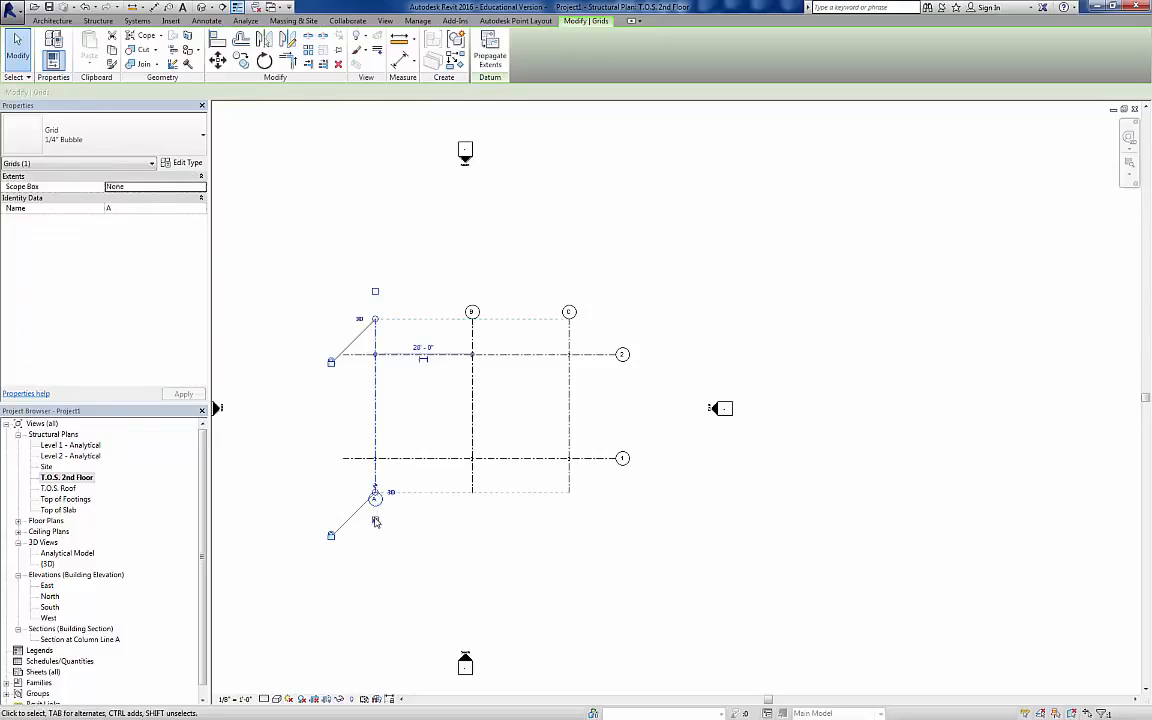
pyautogui.click(375, 519)
pyautogui.click(375, 292)
pyautogui.click(725, 252)
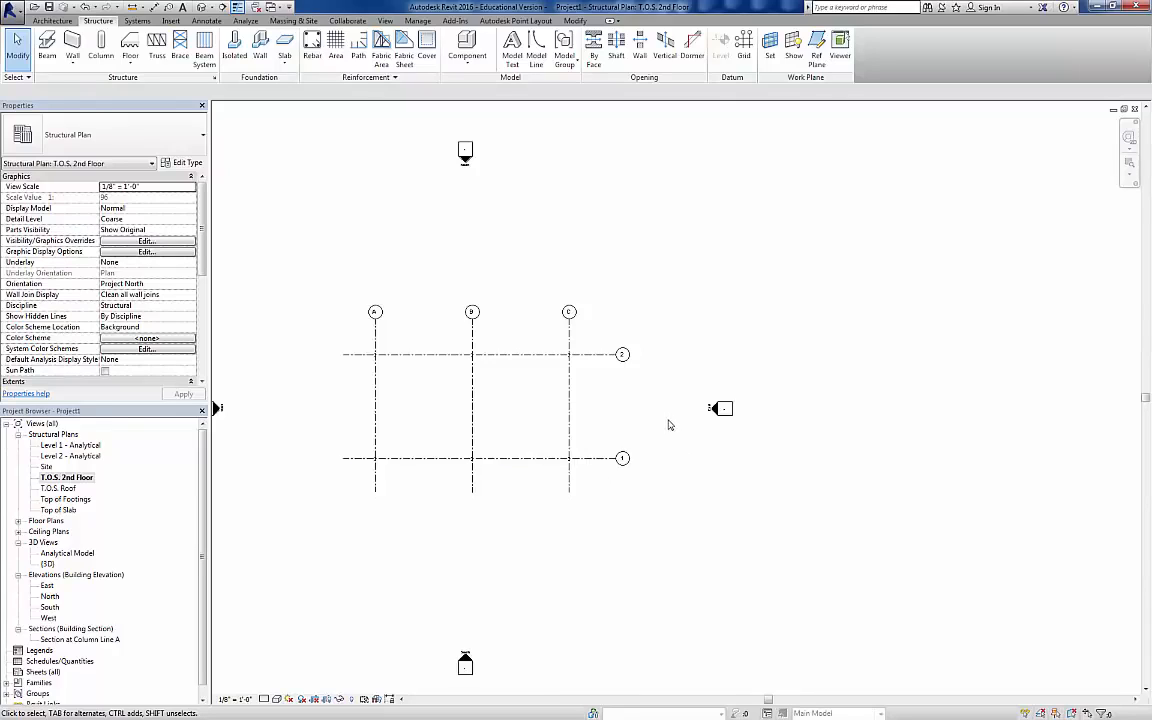
# Step: Place a W16X26 beam along grid A from grid 2 to grid 1, and set the plan to Medium detail level
pyautogui.click(46, 40)
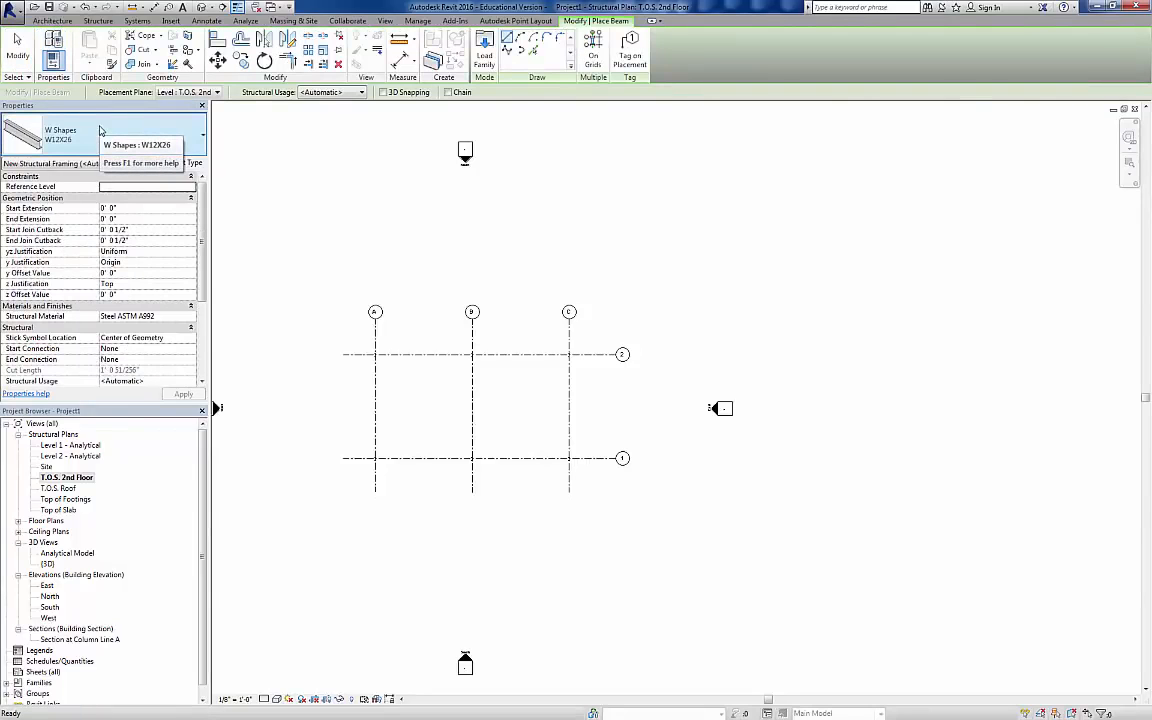
pyautogui.click(99, 129)
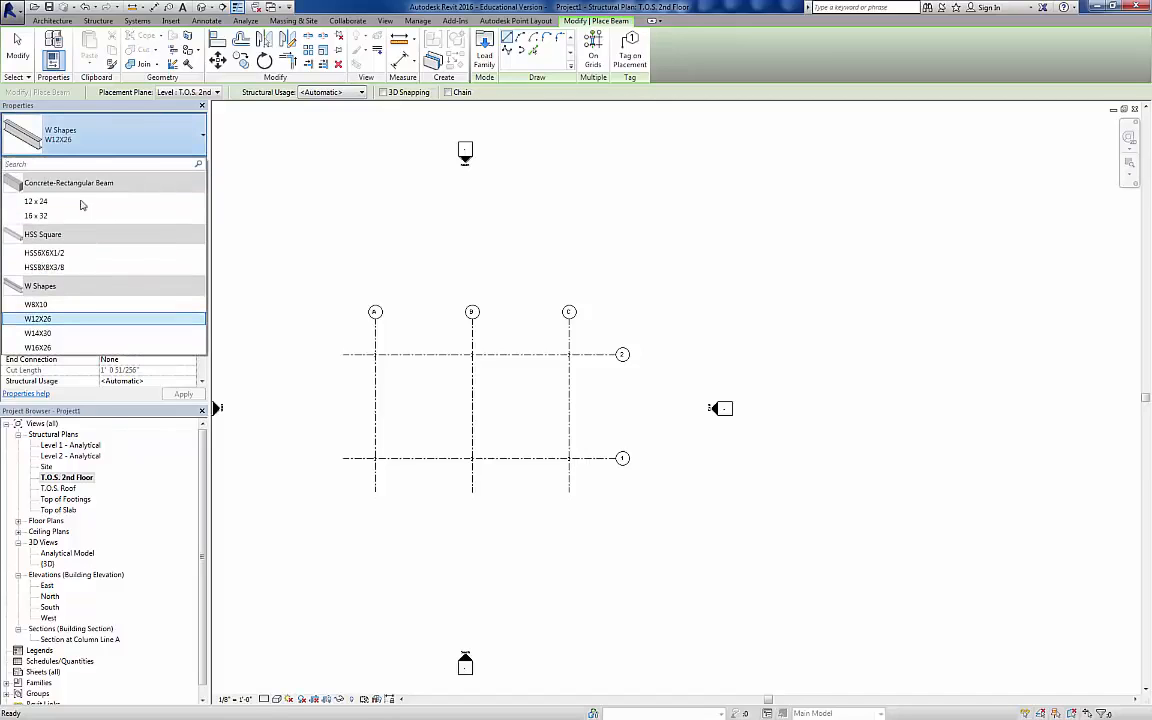
pyautogui.click(38, 347)
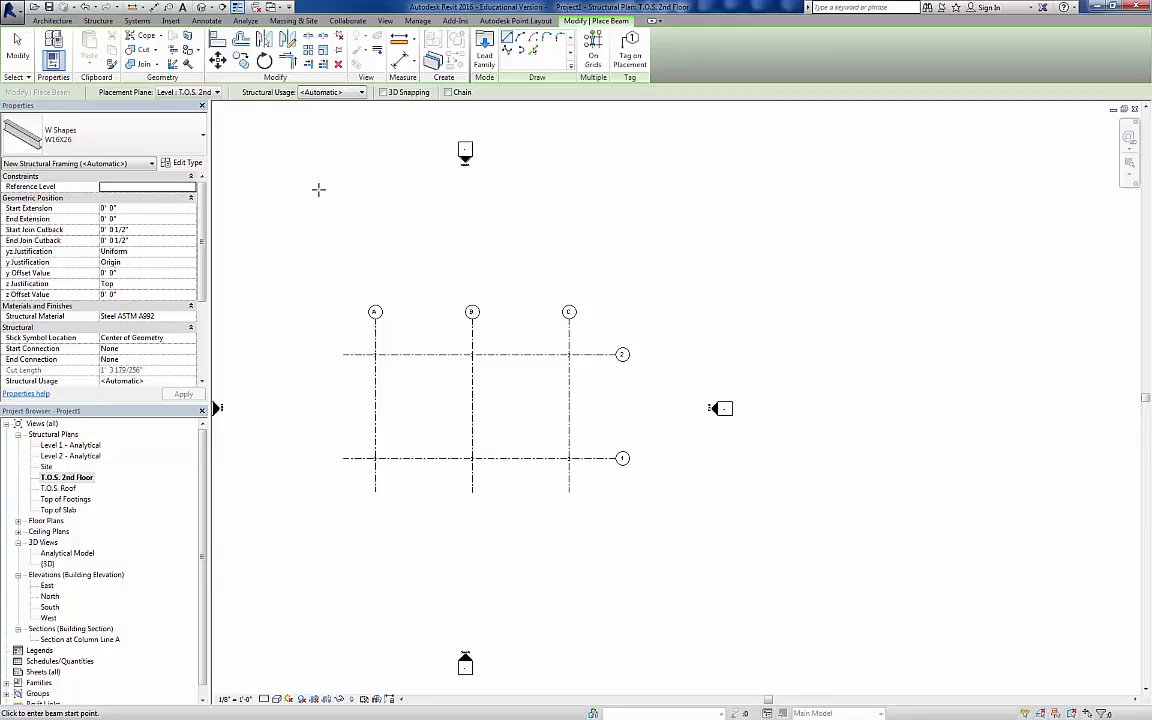
pyautogui.scroll(2, 423, 369)
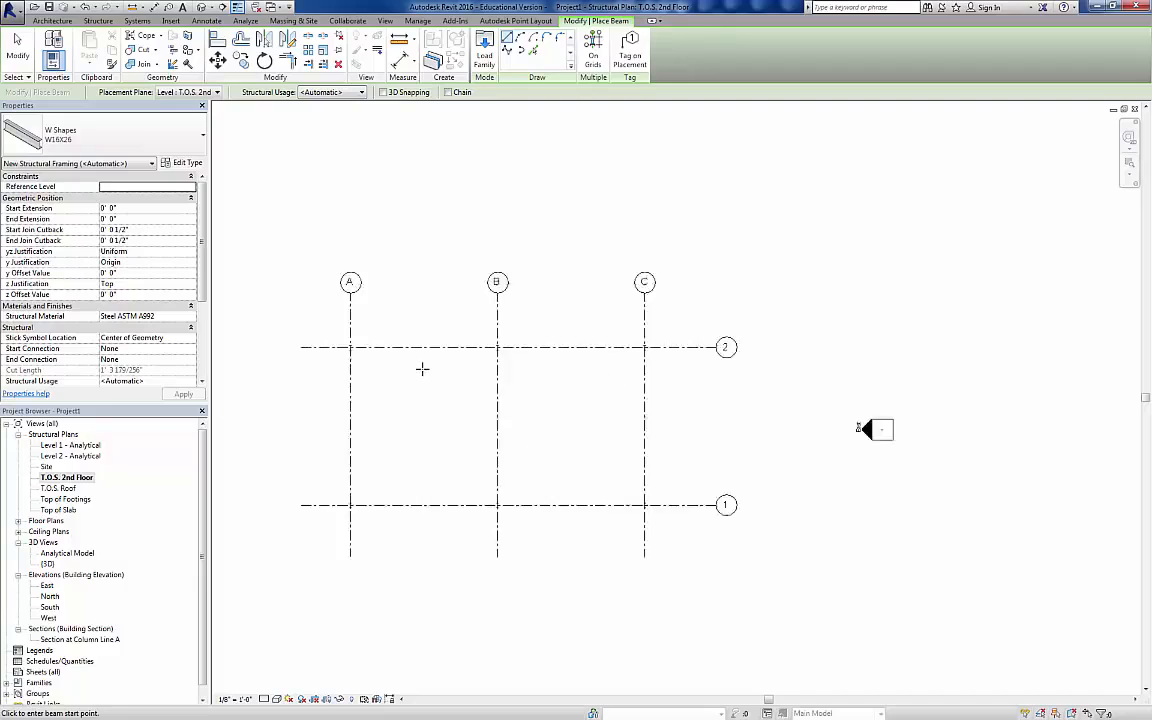
pyautogui.scroll(1, 422, 369)
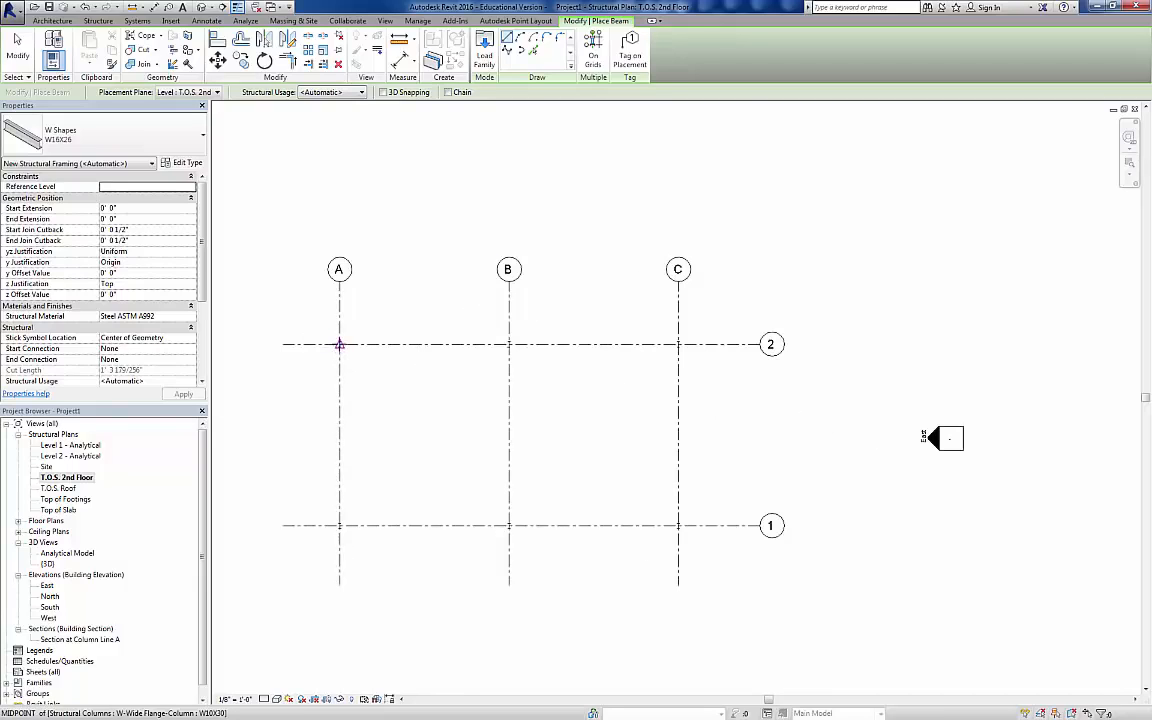
pyautogui.click(339, 345)
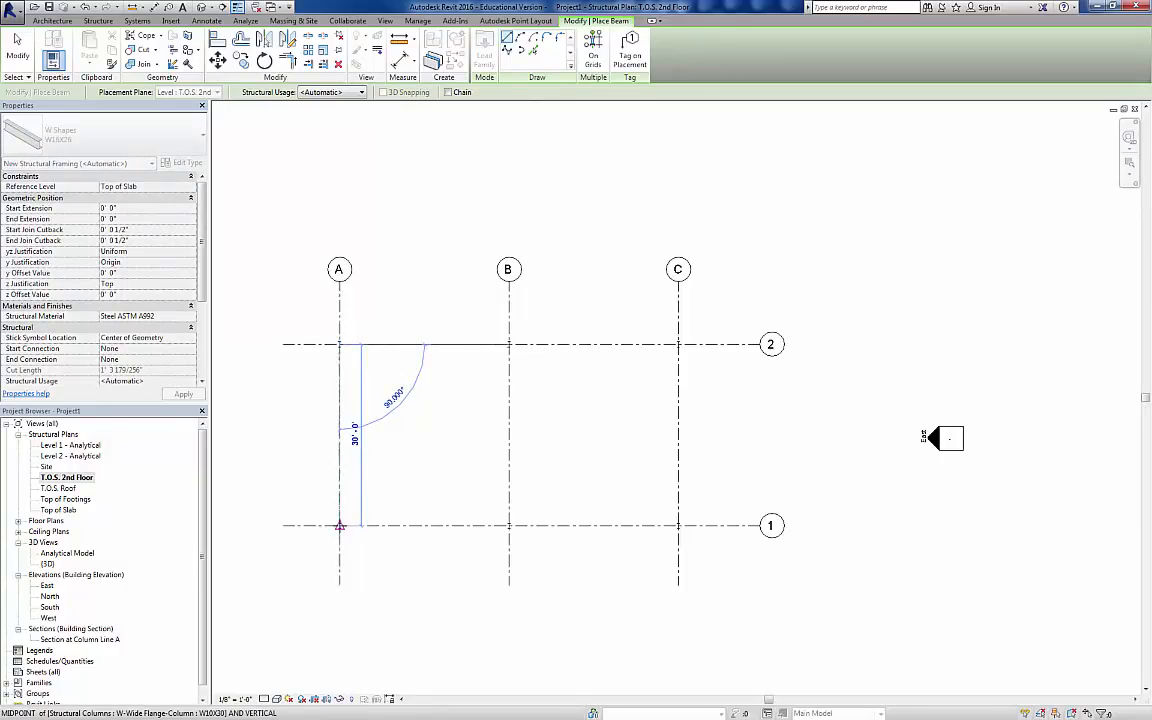
pyautogui.click(339, 525)
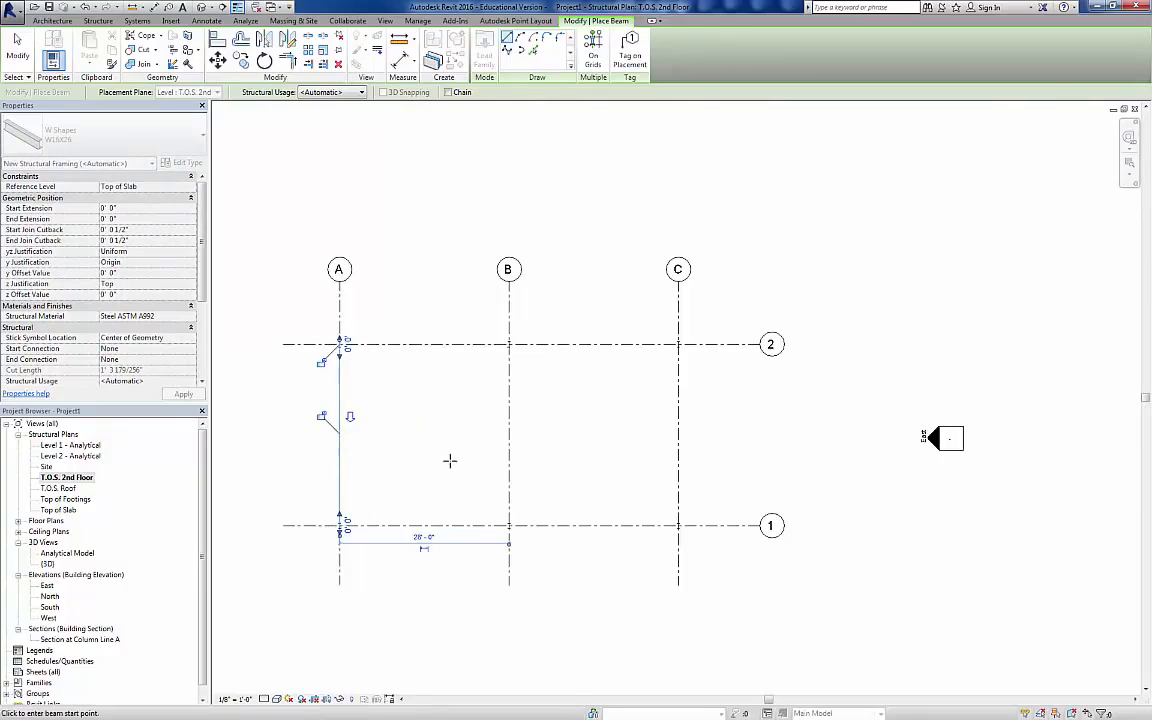
pyautogui.click(264, 698)
pyautogui.click(281, 675)
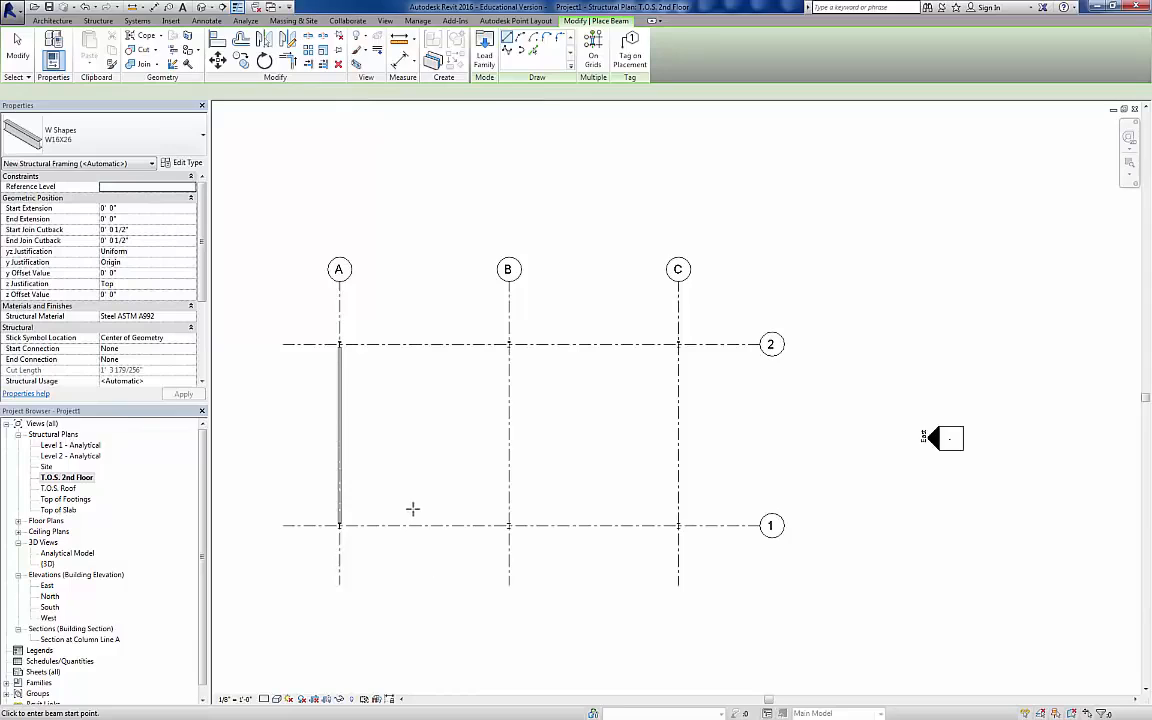
# Step: Place W16X26 beams column to column along grid 1 from A to B and B to C, and along grid C from 1 to 2
pyautogui.scroll(2, 408, 510)
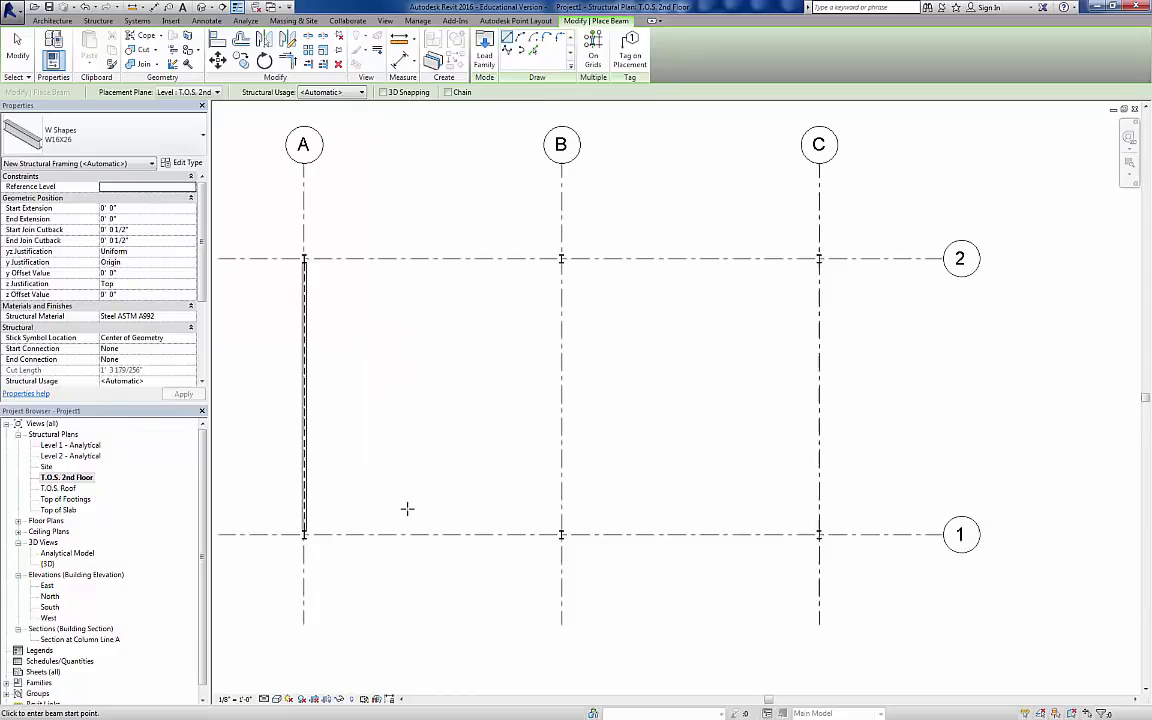
pyautogui.click(305, 534)
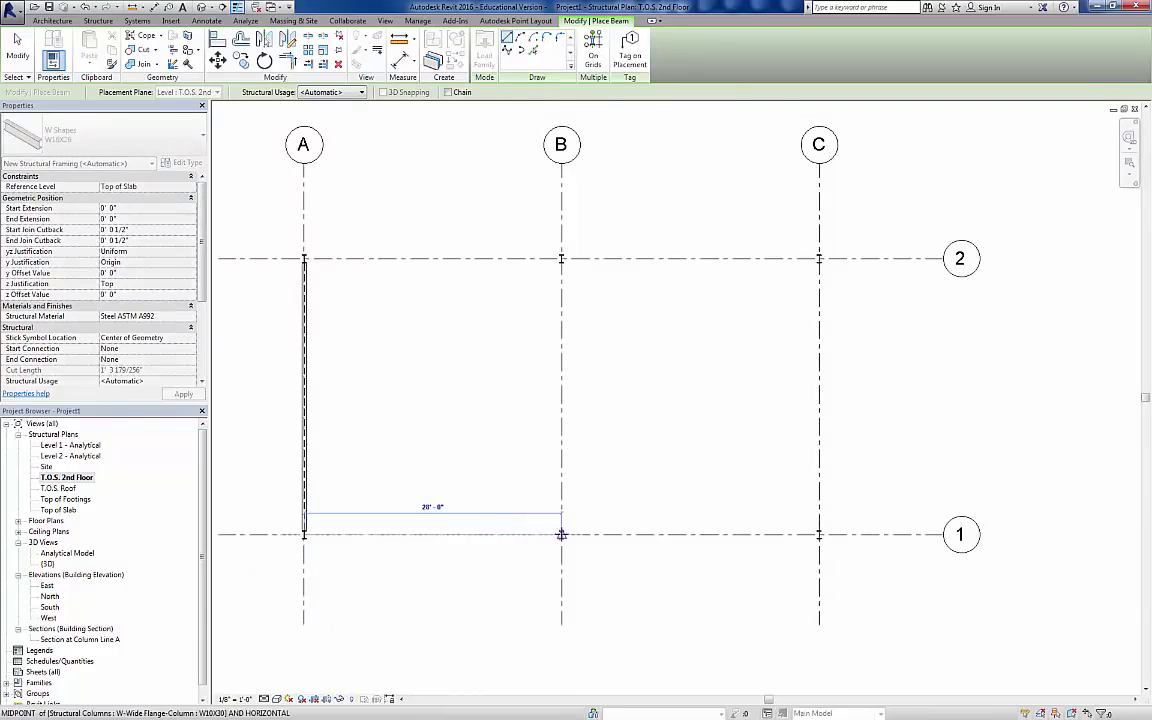
pyautogui.click(561, 534)
pyautogui.click(561, 534)
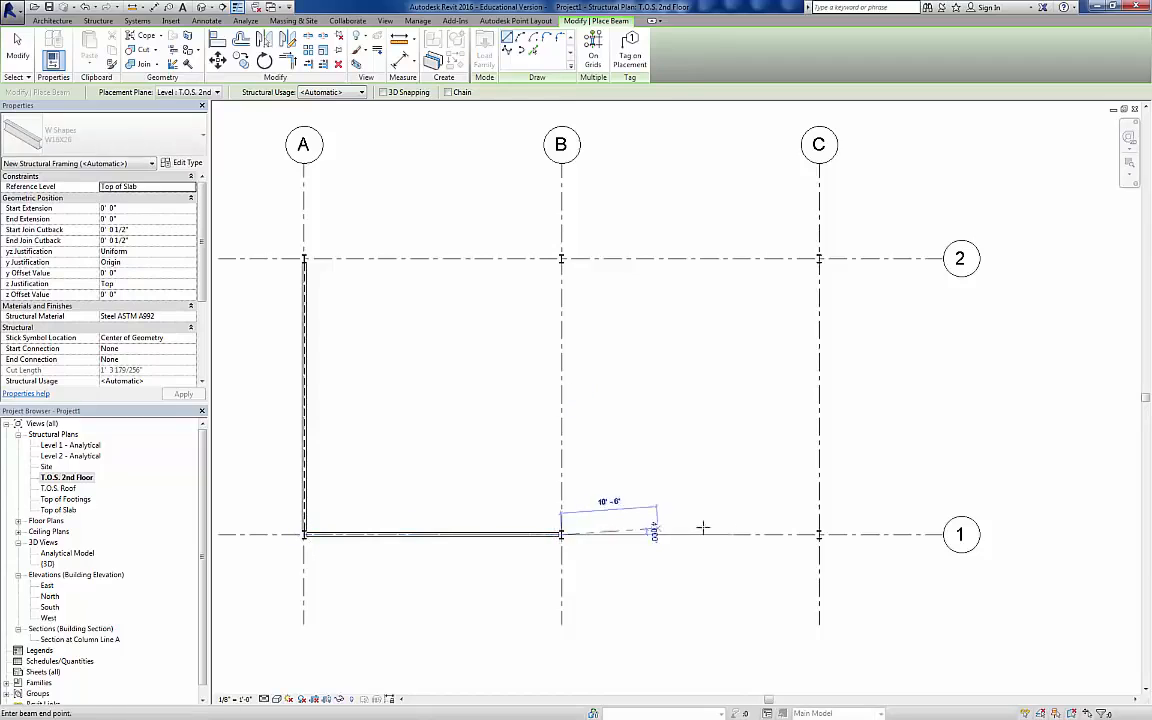
pyautogui.click(818, 535)
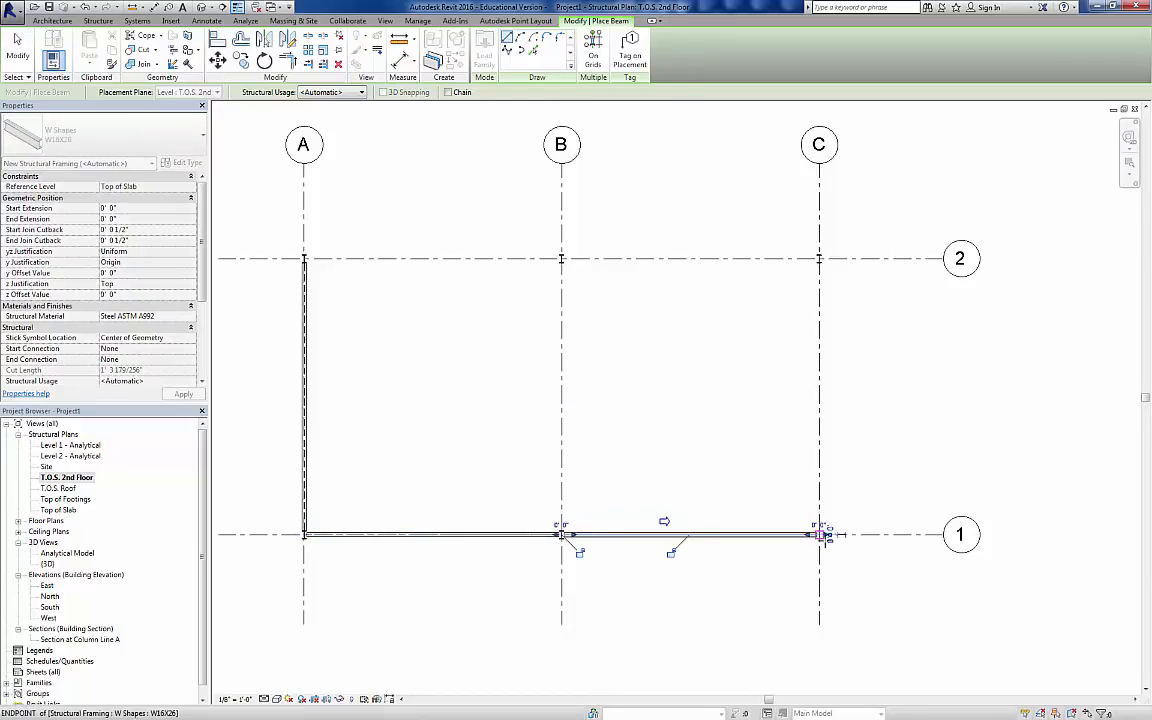
pyautogui.click(818, 535)
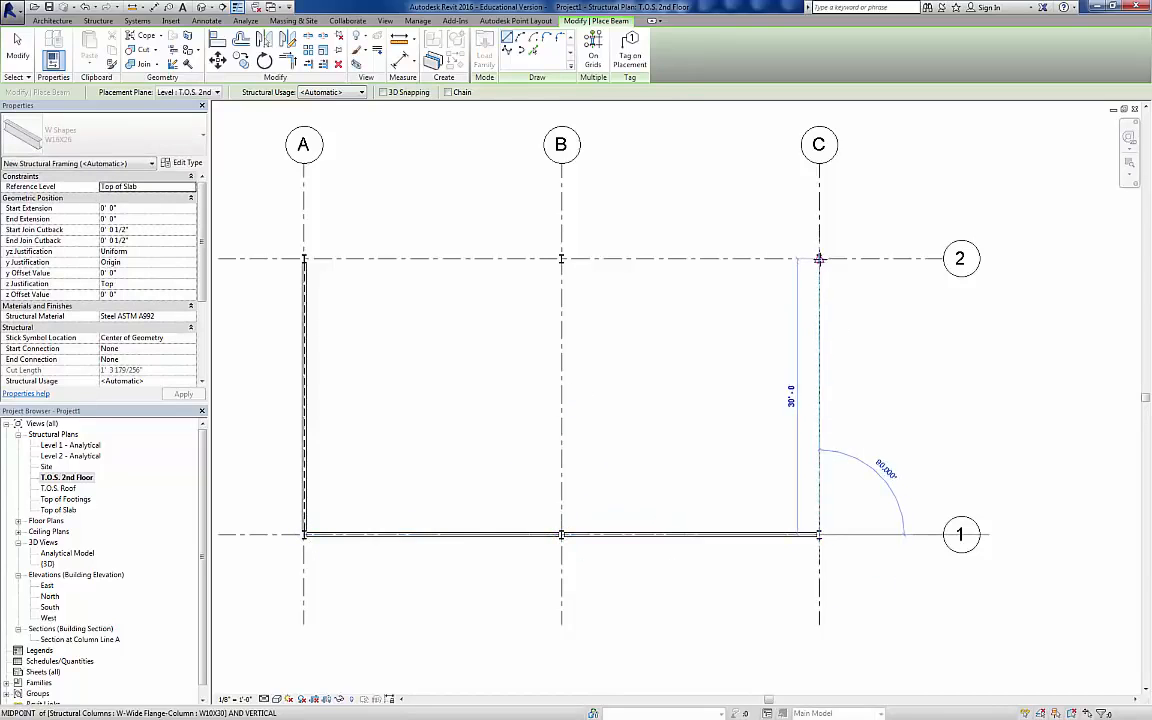
pyautogui.click(818, 258)
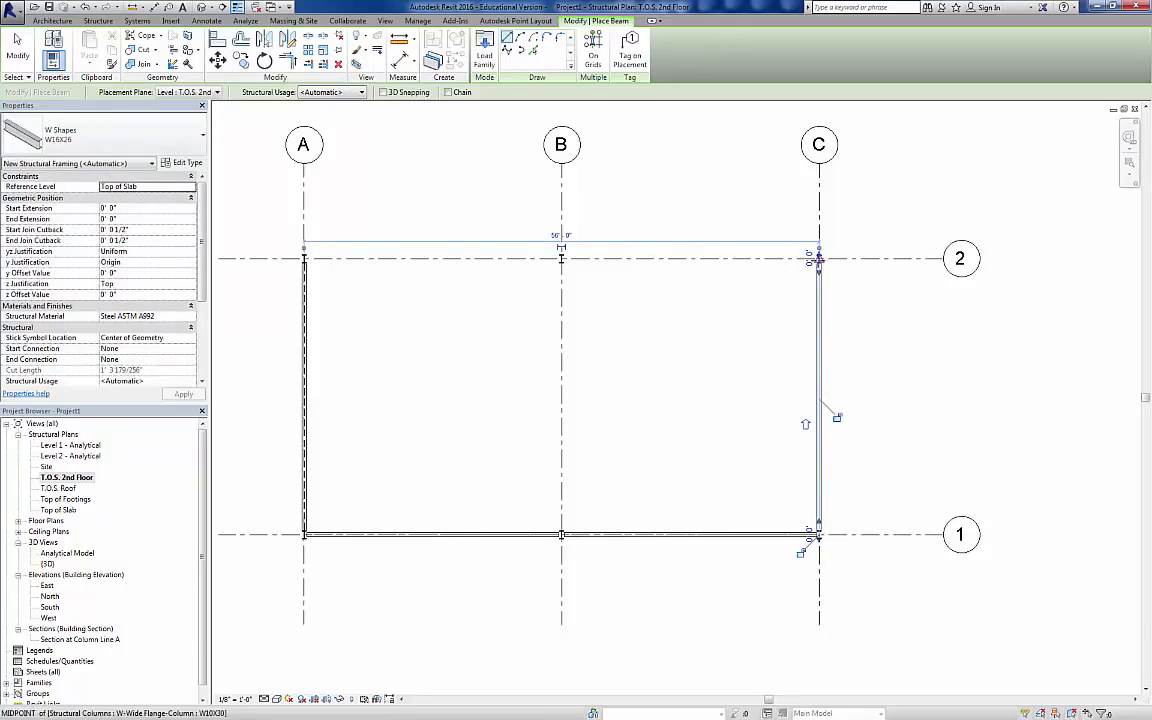
# Step: Place W16X26 beams column to column along grid 2 from C to B and B to A, and along grid B from 1 to 2
pyautogui.click(818, 258)
pyautogui.click(561, 258)
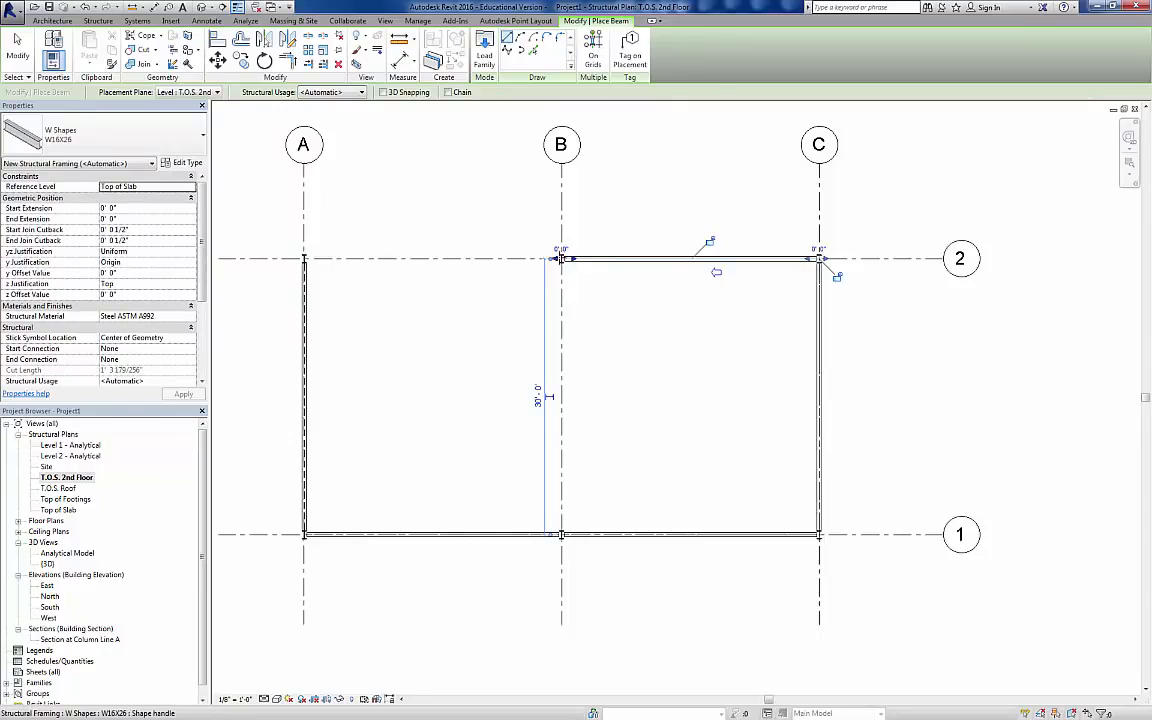
pyautogui.click(561, 258)
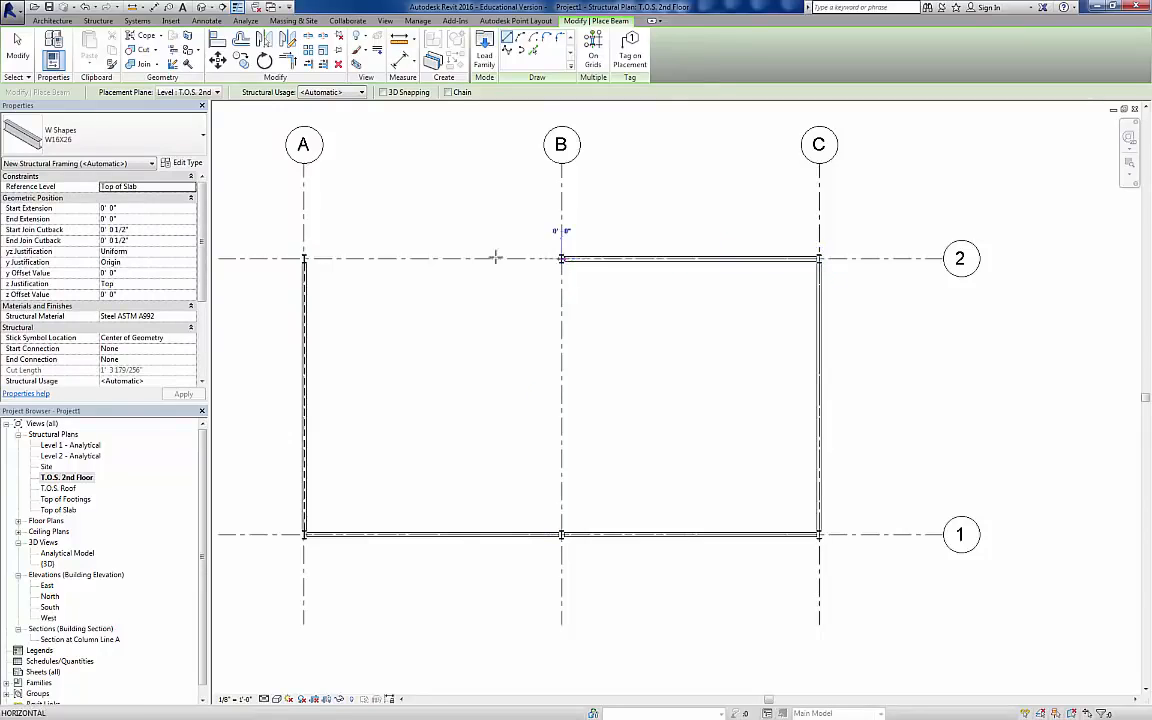
pyautogui.click(306, 259)
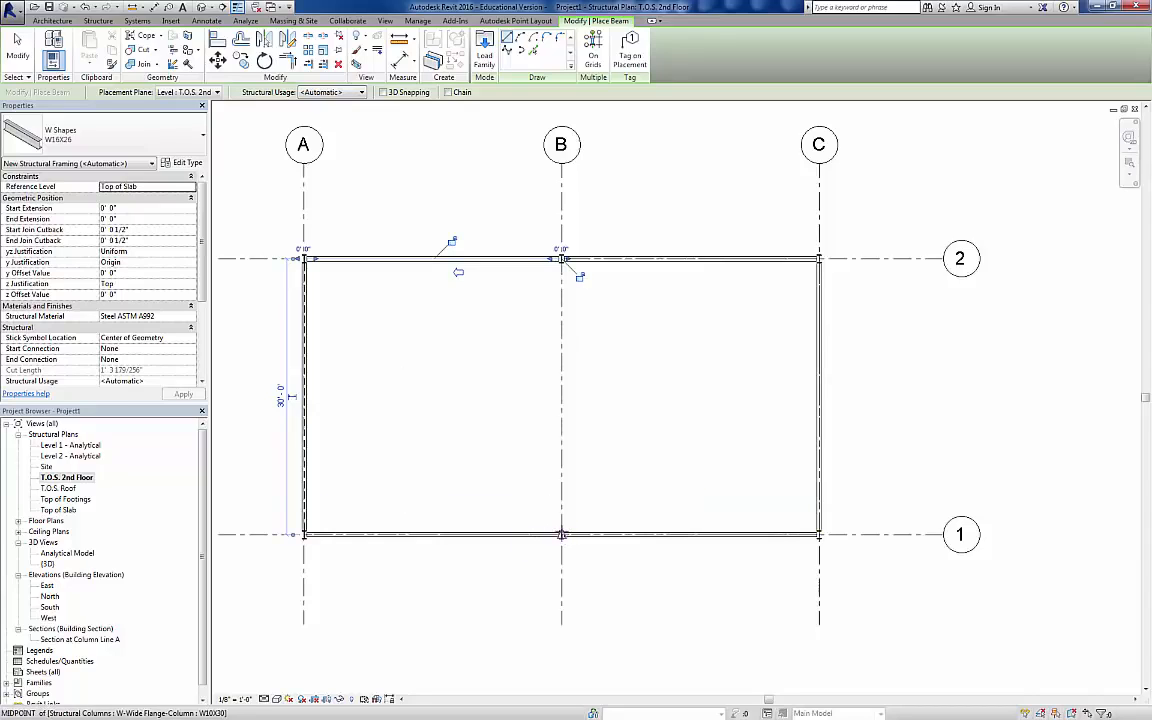
pyautogui.click(561, 534)
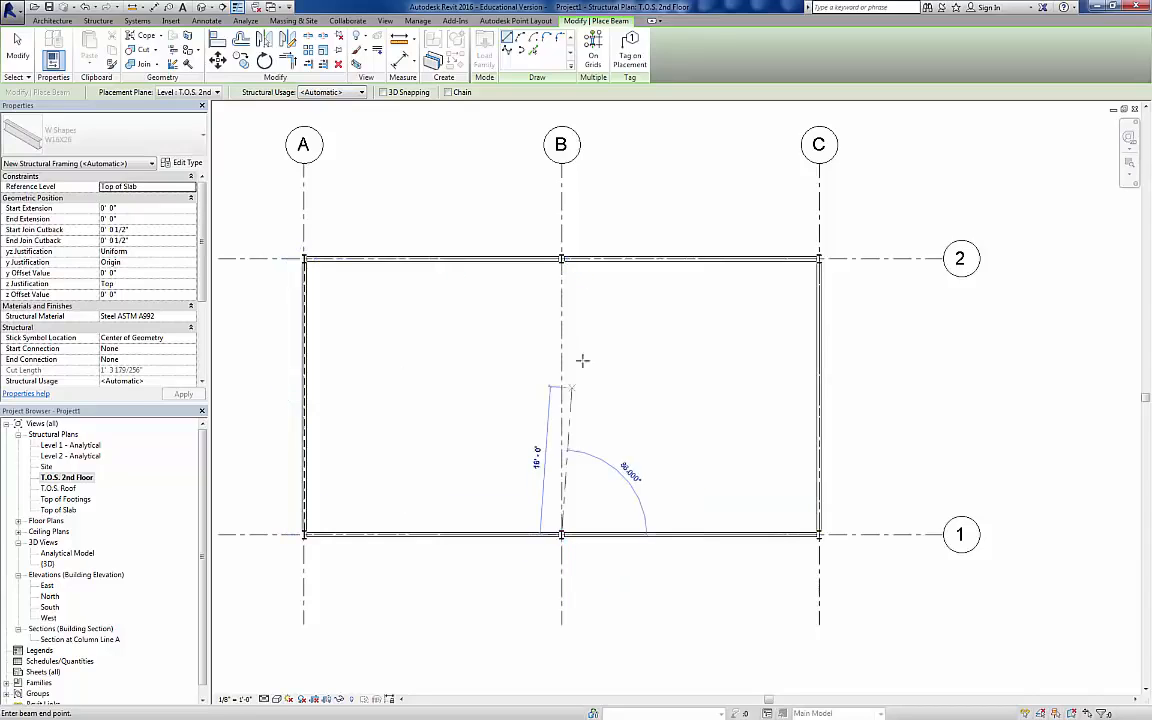
pyautogui.click(561, 259)
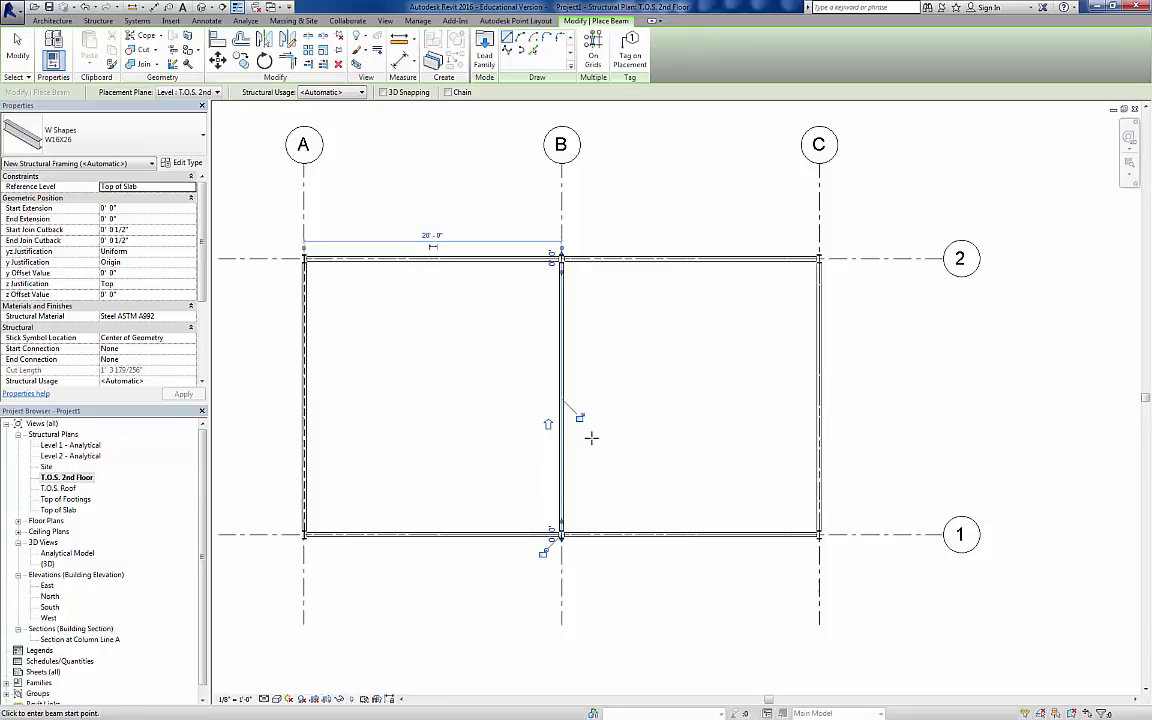
pyautogui.press('Escape')
pyautogui.press('Escape')
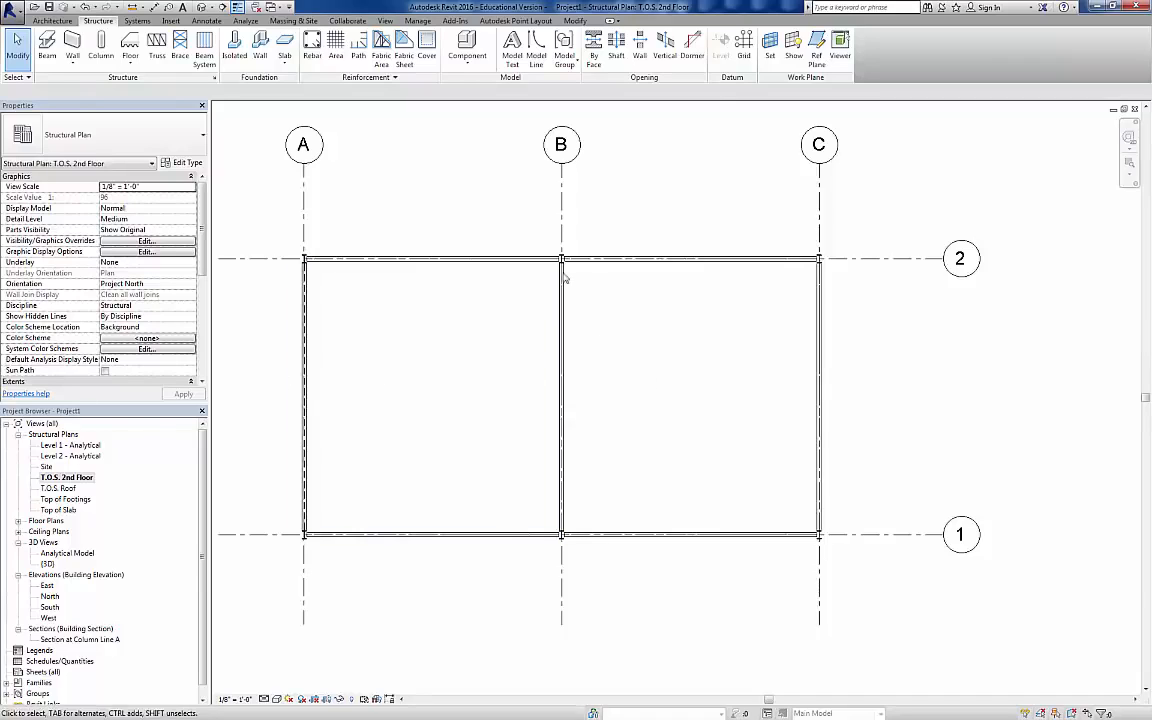
# Step: Select the three beams along grids A, B and C and examine their structural properties, including the Start Attachment Type options
pyautogui.click(816, 330)
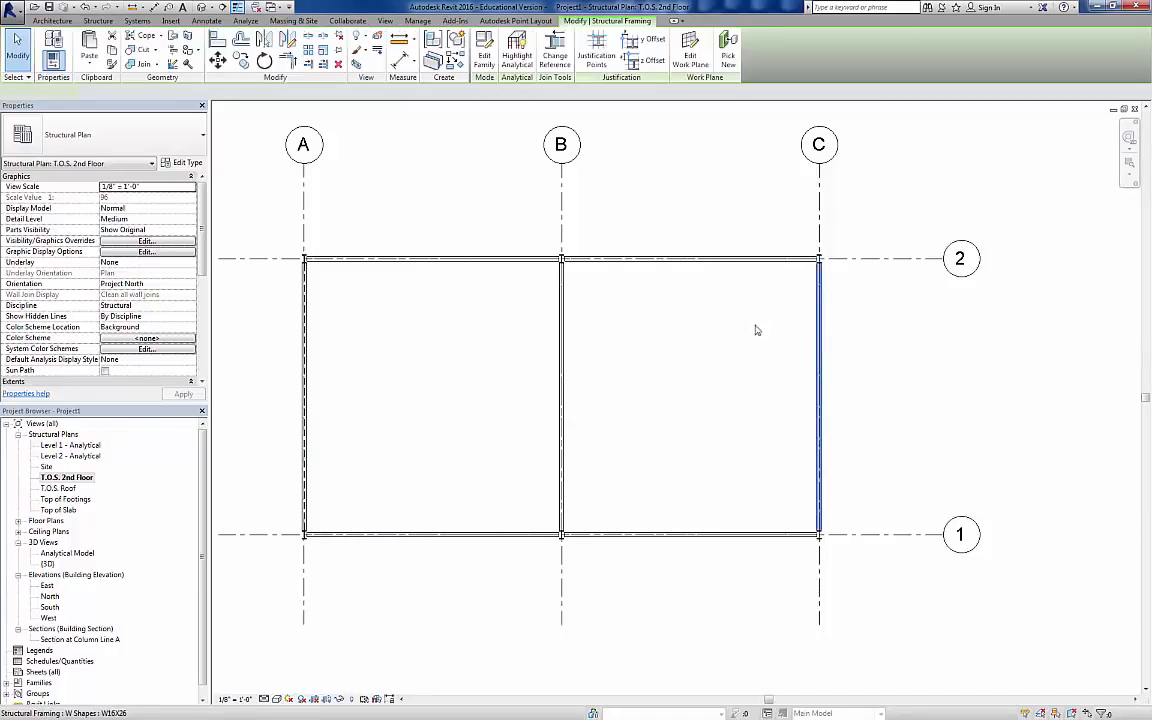
pyautogui.keyDown('ctrl'); pyautogui.click(563, 343); pyautogui.keyUp('ctrl')
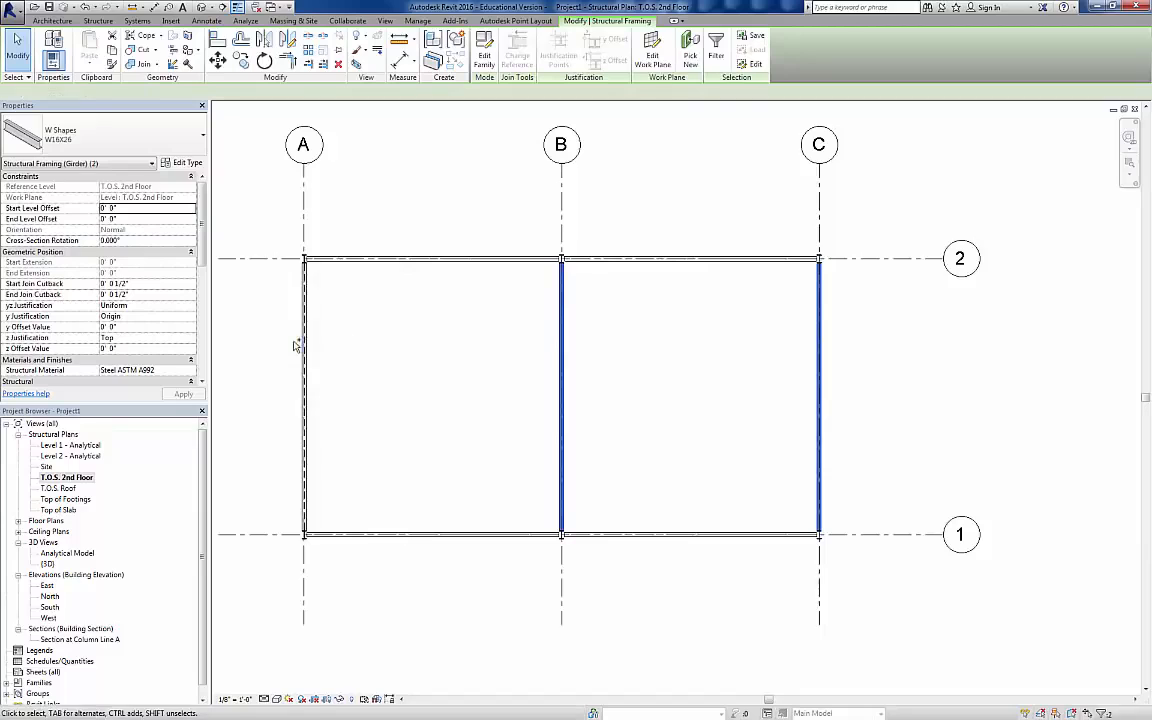
pyautogui.keyDown('ctrl'); pyautogui.click(305, 342); pyautogui.keyUp('ctrl')
pyautogui.keyDown('ctrl'); pyautogui.click(308, 342); pyautogui.keyUp('ctrl')
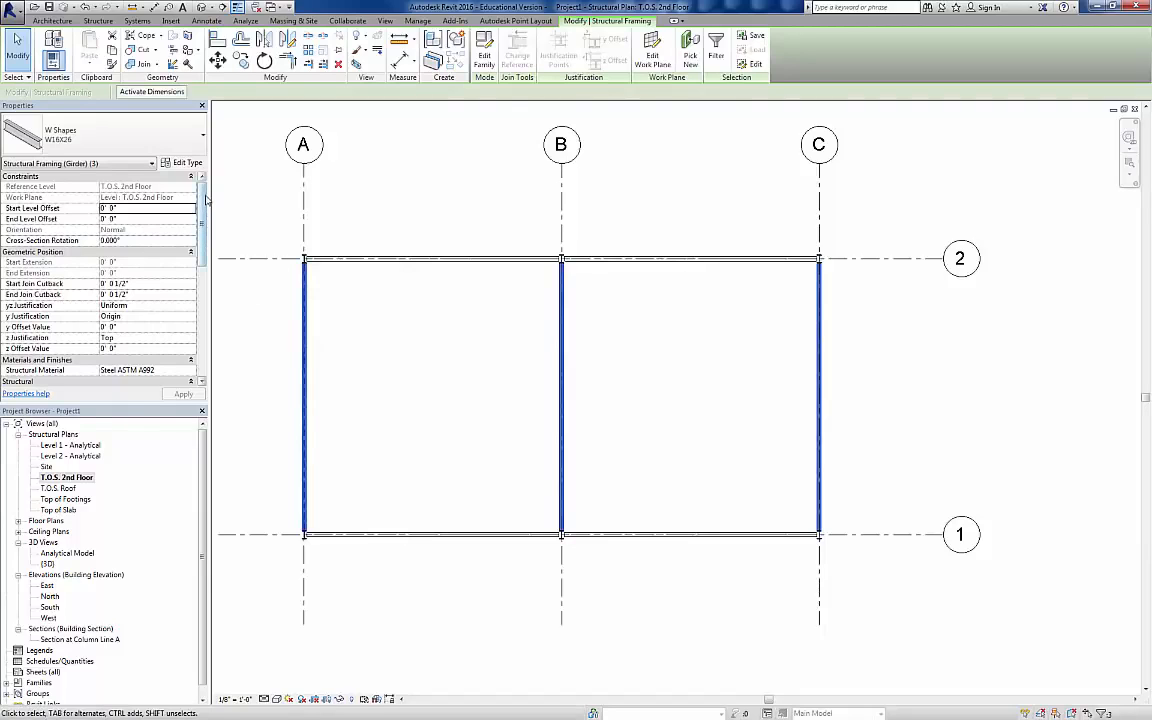
pyautogui.moveTo(202, 197); pyautogui.dragTo(186, 244)
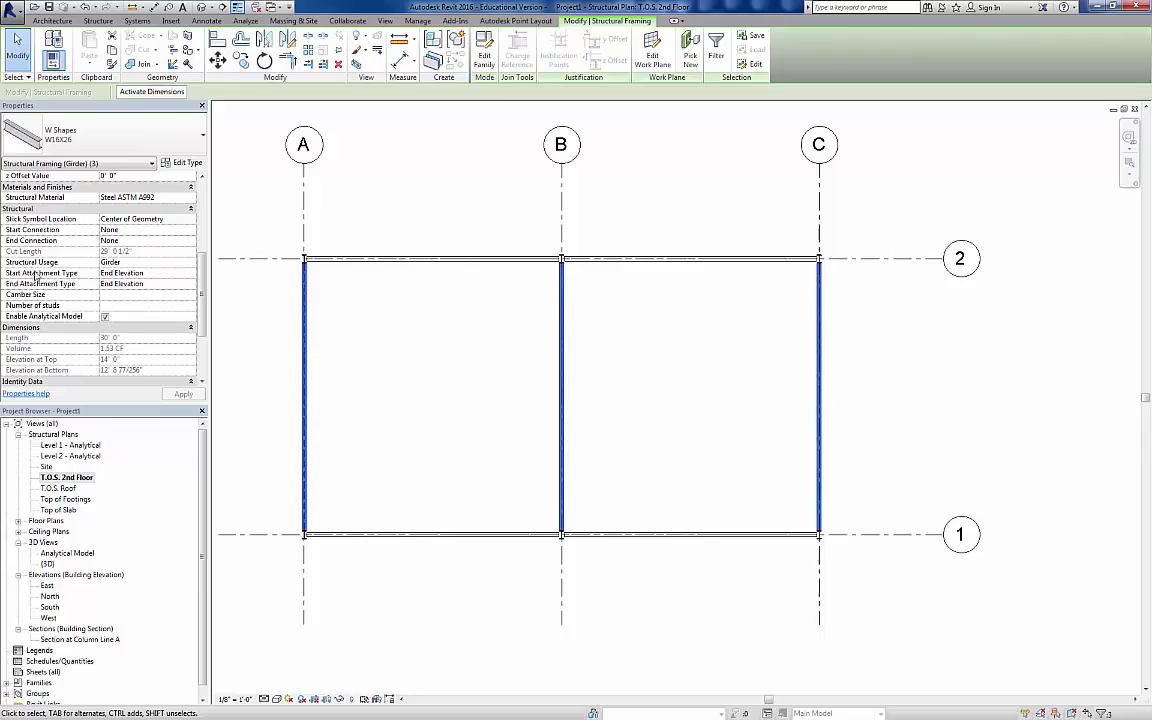
pyautogui.click(194, 276)
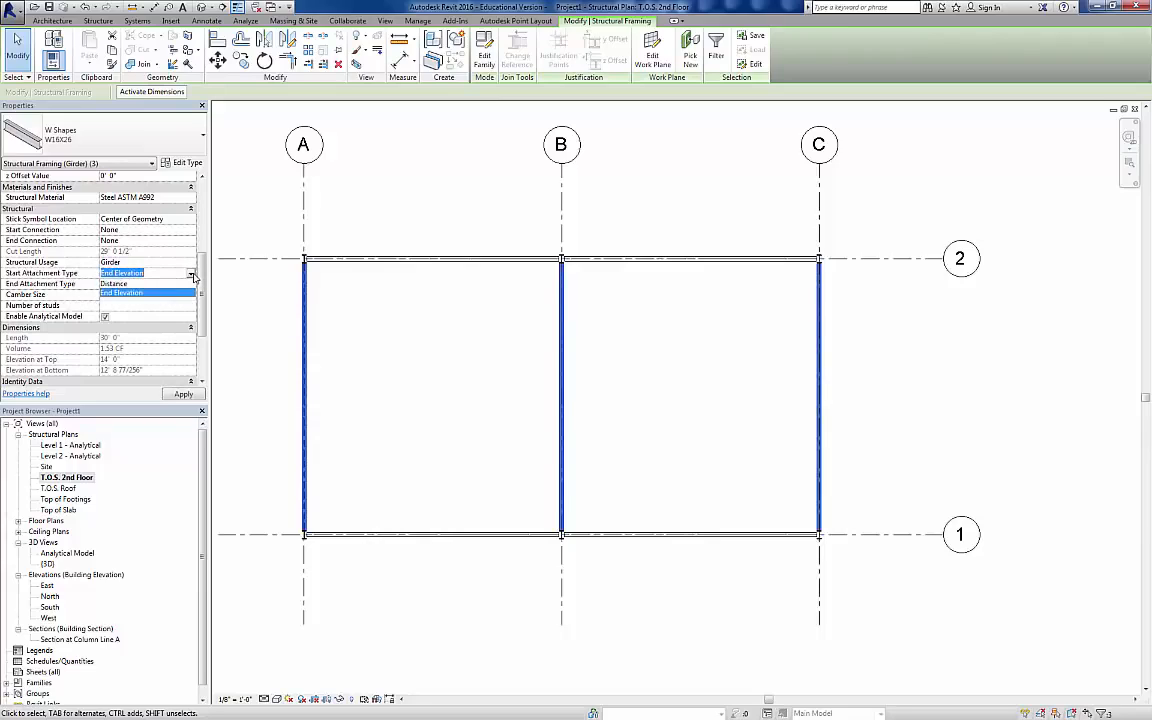
pyautogui.click(194, 277)
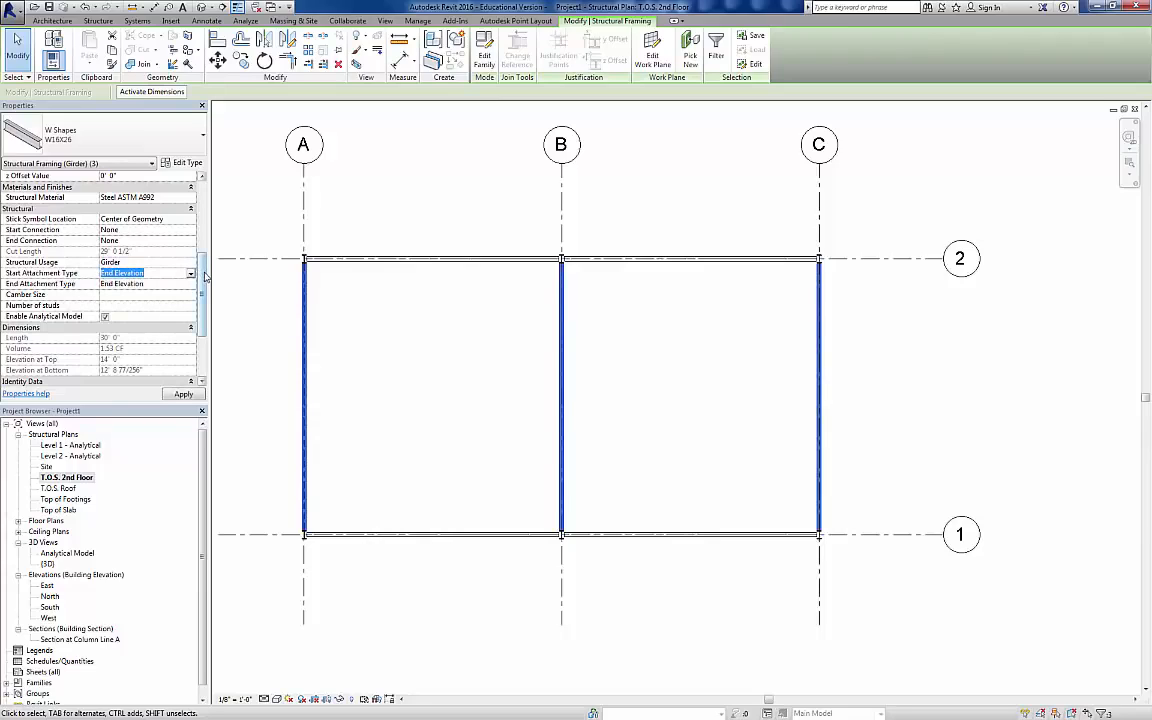
pyautogui.moveTo(205, 277); pyautogui.dragTo(216, 228)
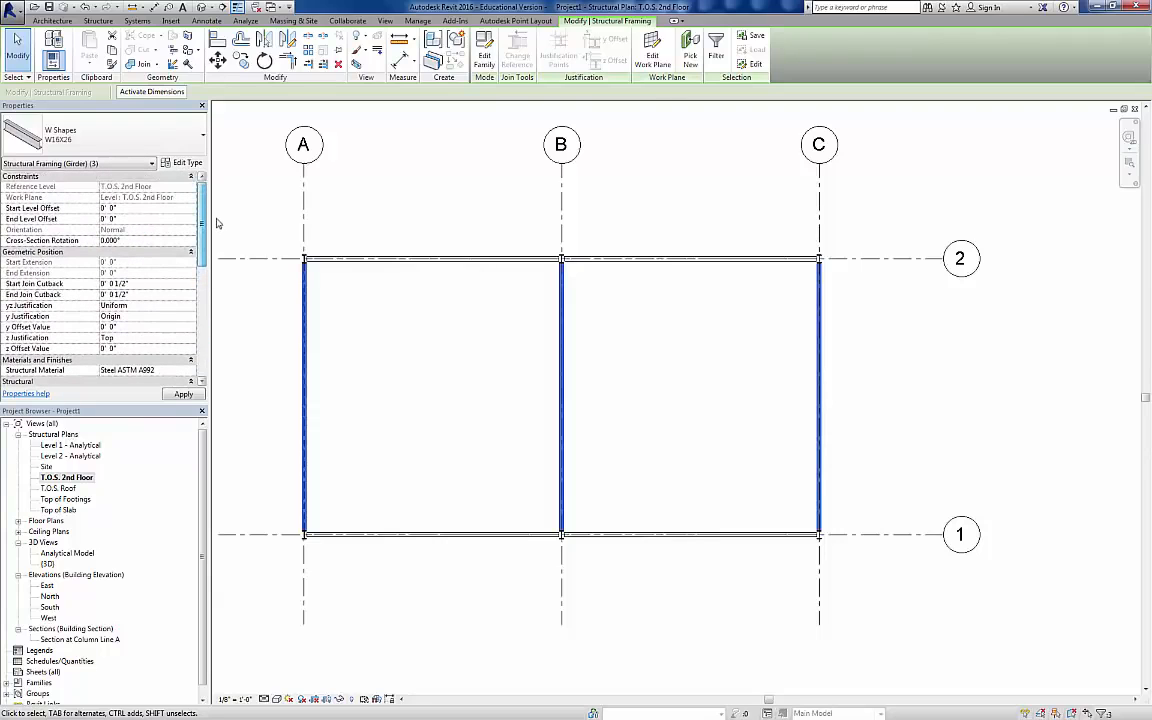
pyautogui.click(283, 303)
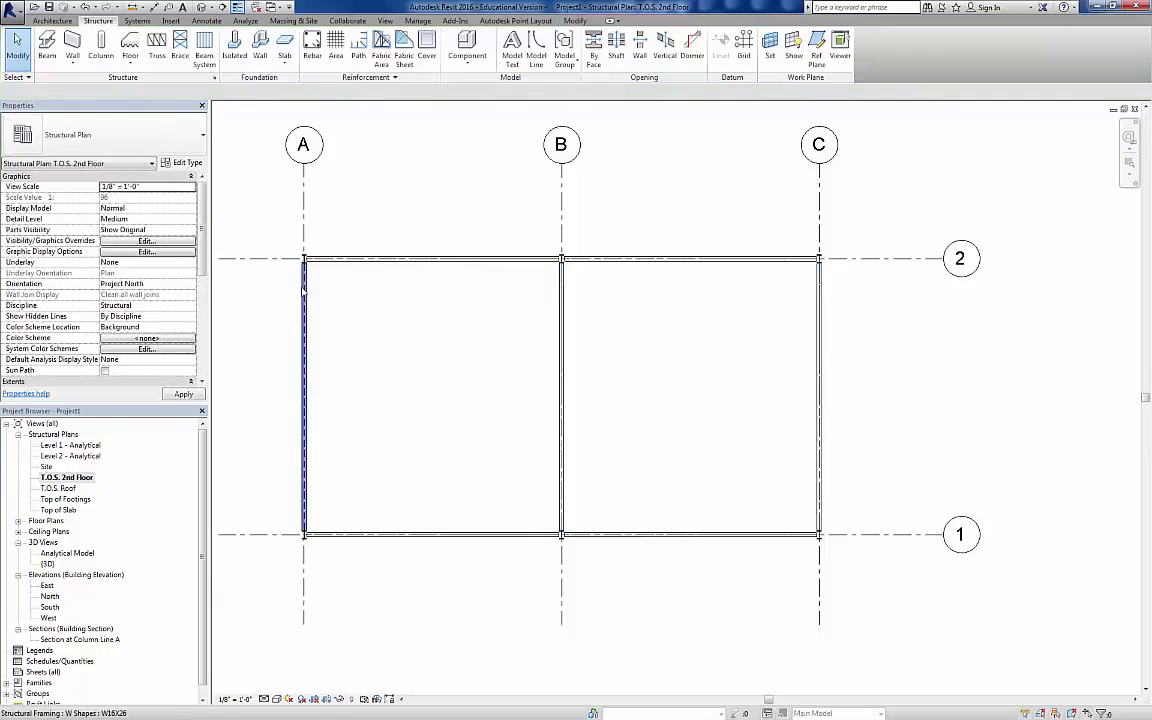
# Step: Examine the full set of instance properties of the beam along grid A
pyautogui.click(303, 290)
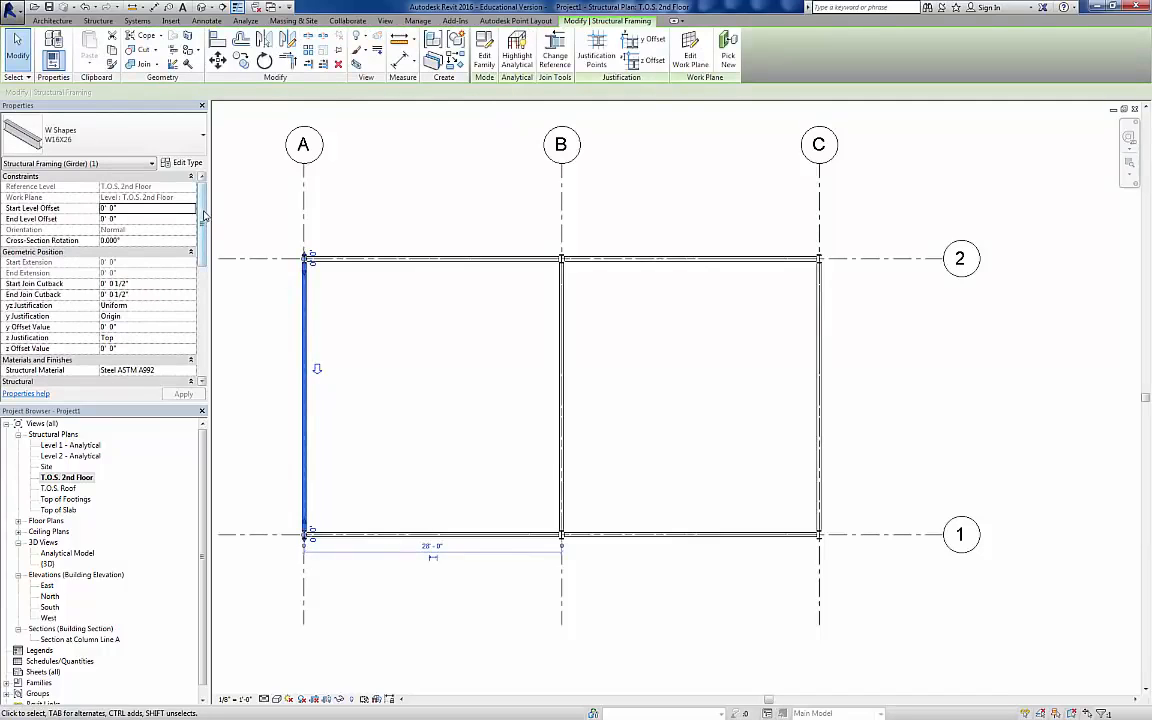
pyautogui.moveTo(204, 216); pyautogui.dragTo(204, 320)
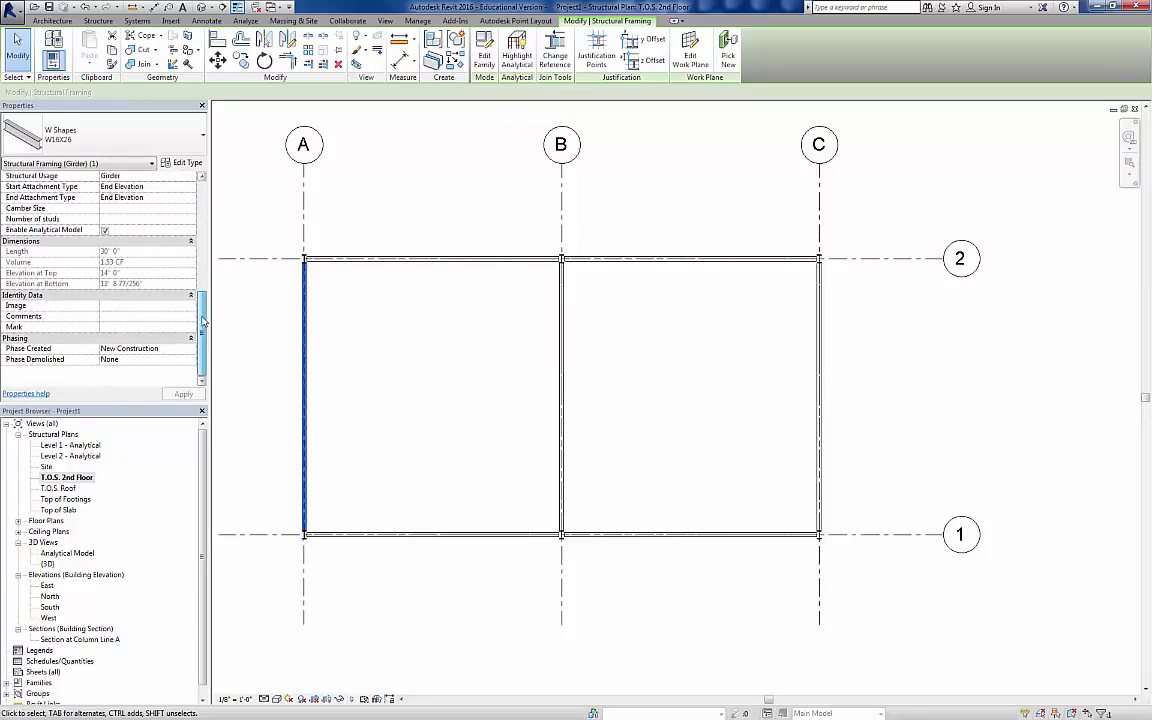
pyautogui.click(240, 190)
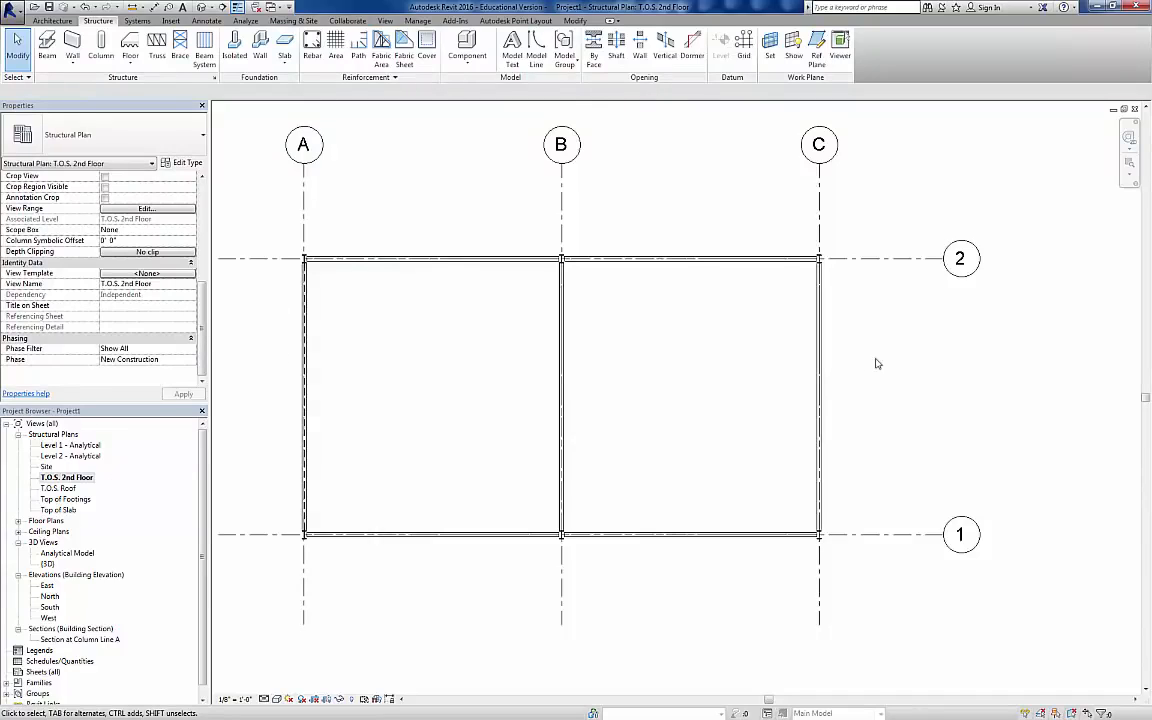
# Step: In the Level 2 - Analytical plan, set the Start Release of the analytical beams along grids A, B and C to Fixed
pyautogui.doubleClick(95, 457)
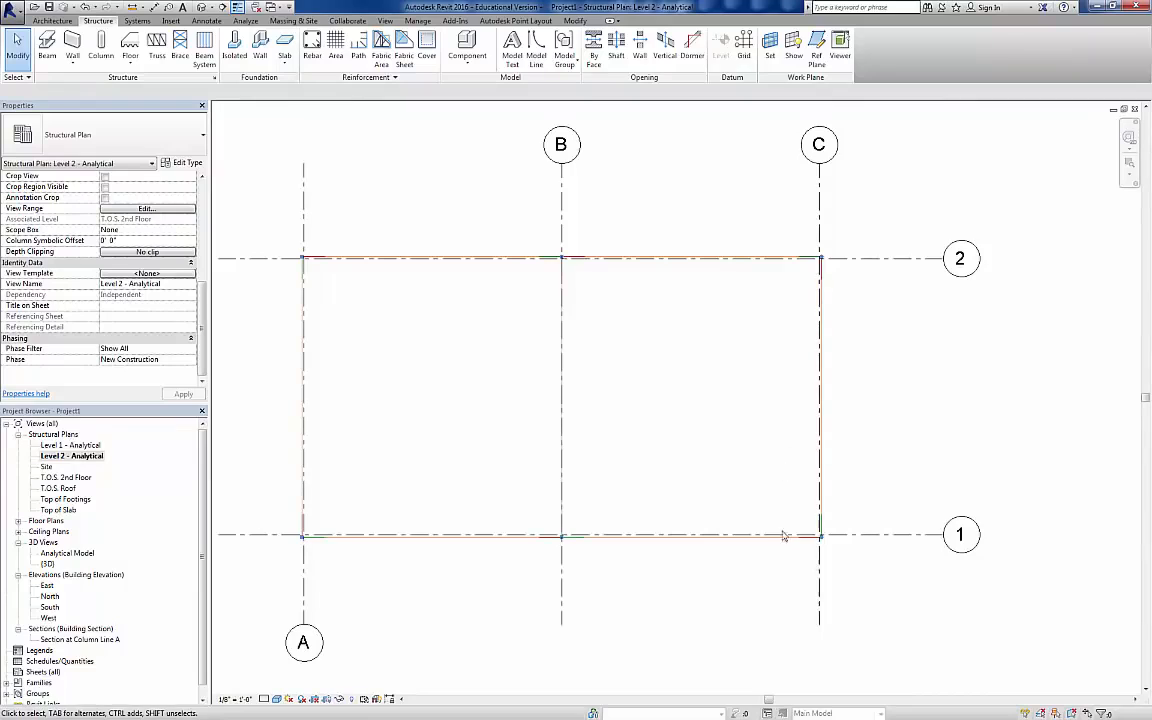
pyautogui.click(303, 395)
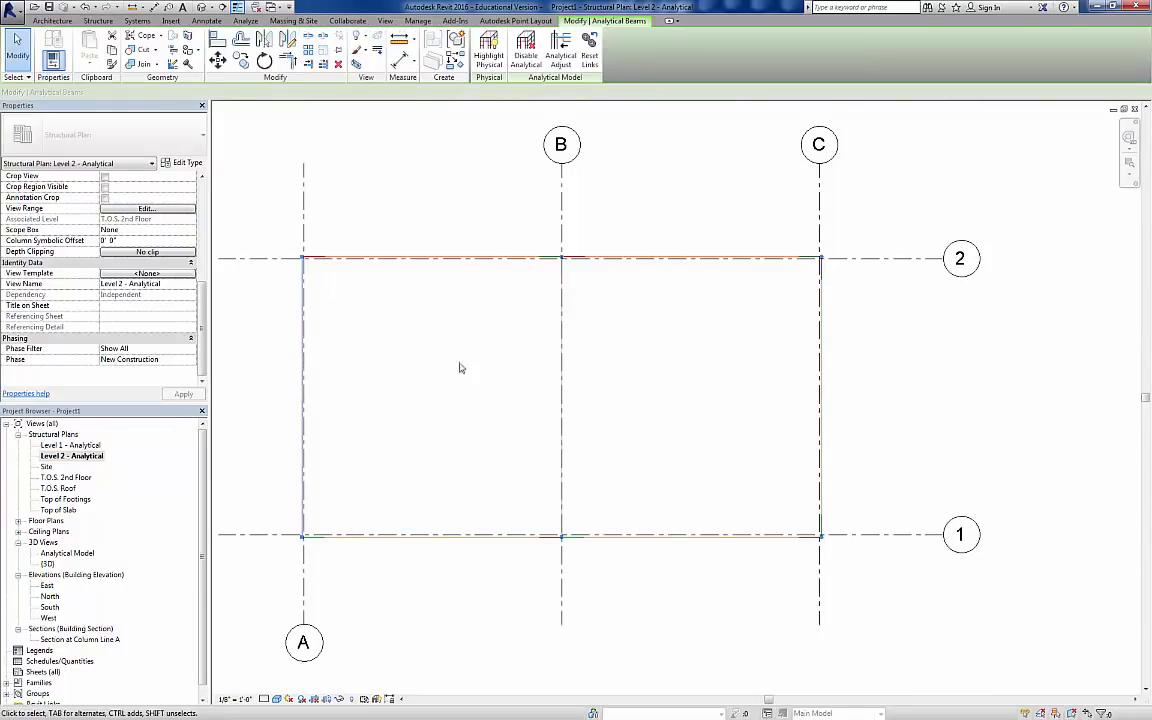
pyautogui.keyDown('ctrl'); pyautogui.click(563, 329); pyautogui.keyUp('ctrl')
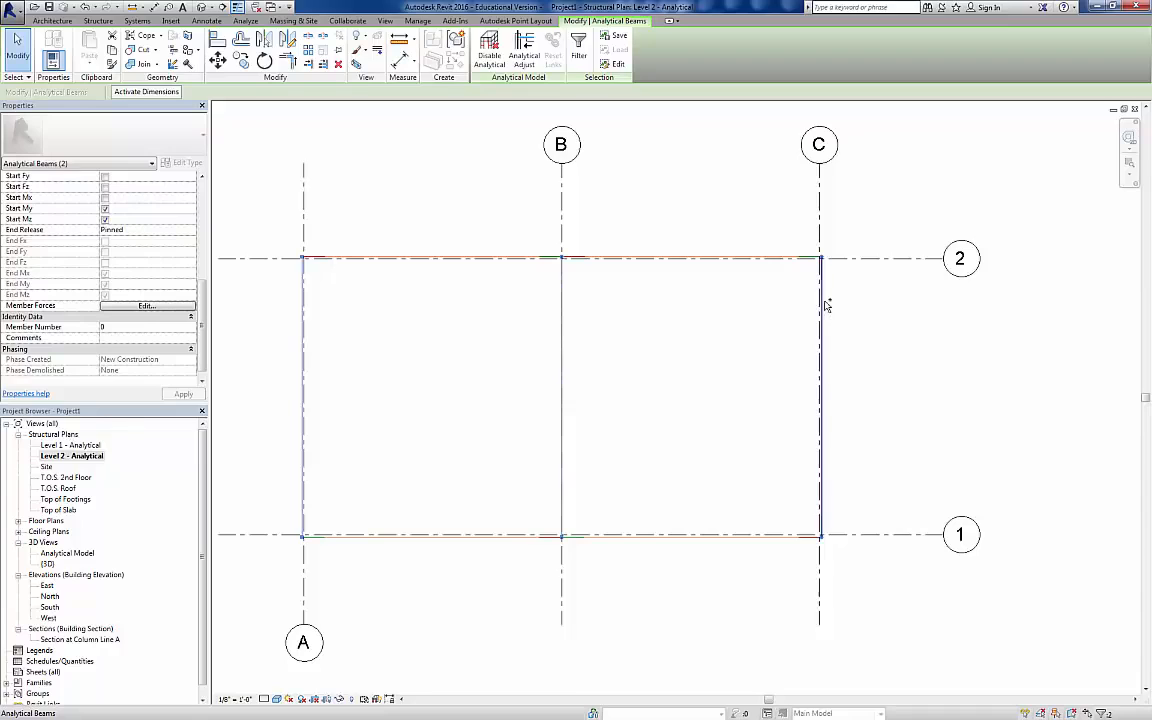
pyautogui.keyDown('ctrl'); pyautogui.click(826, 305); pyautogui.keyUp('ctrl')
pyautogui.moveTo(196, 287); pyautogui.dragTo(222, 262)
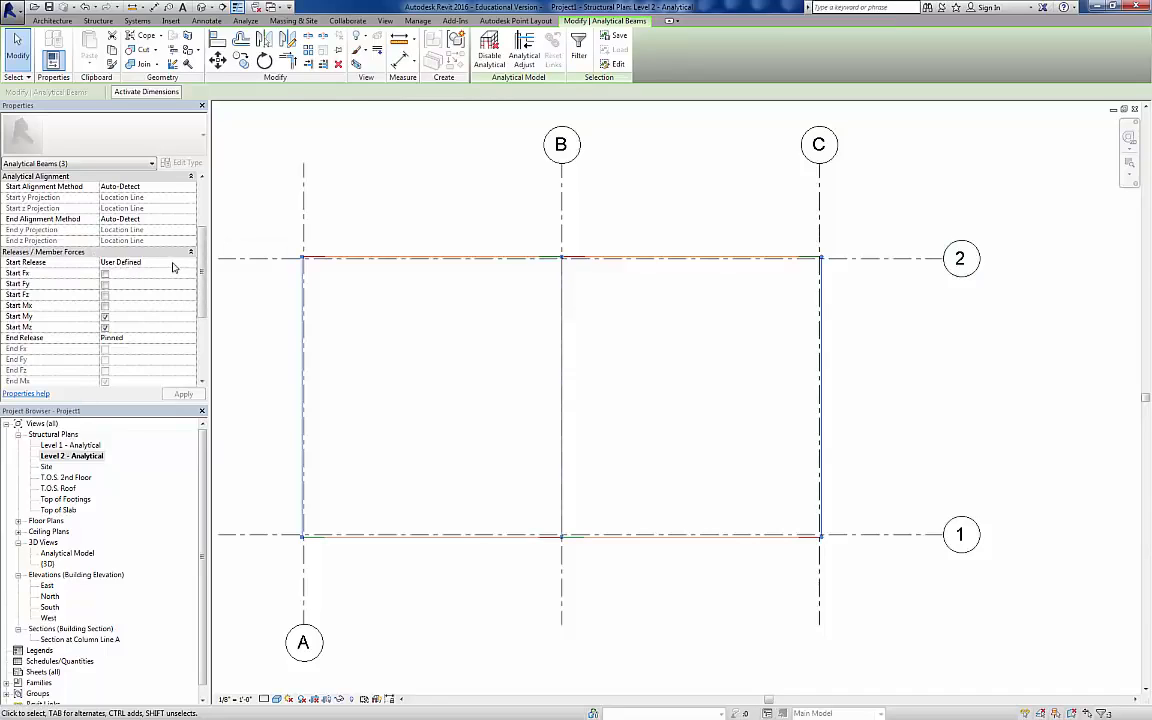
pyautogui.click(185, 263)
pyautogui.click(190, 262)
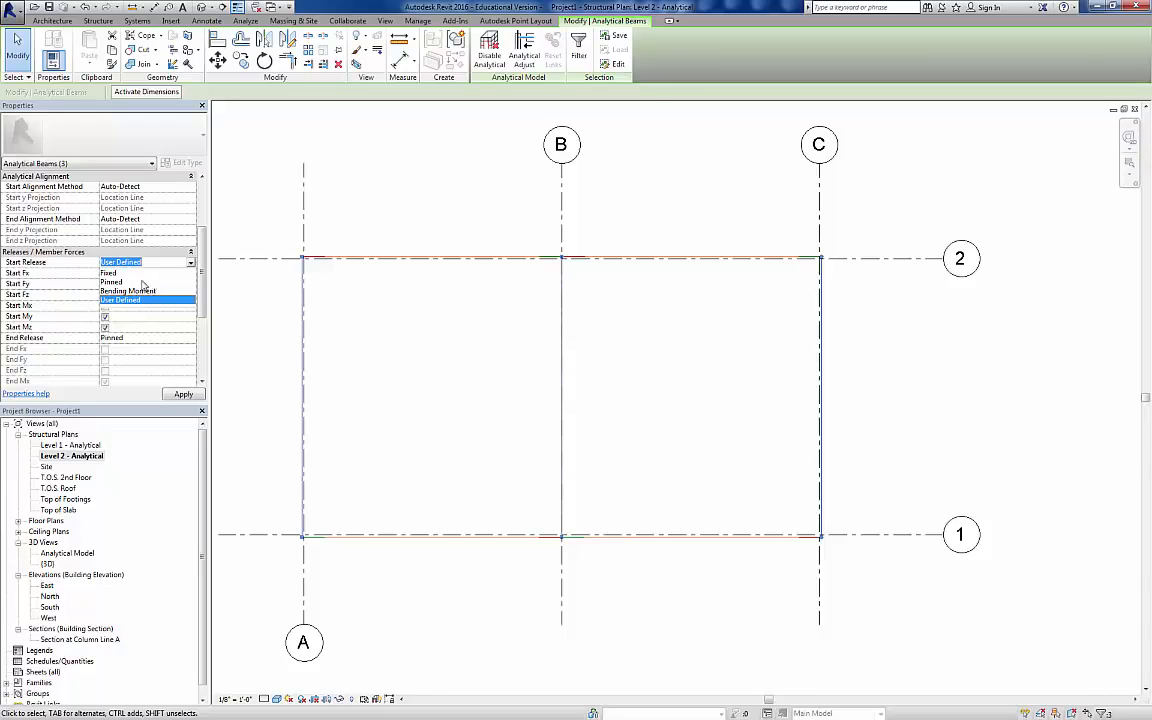
pyautogui.click(110, 272)
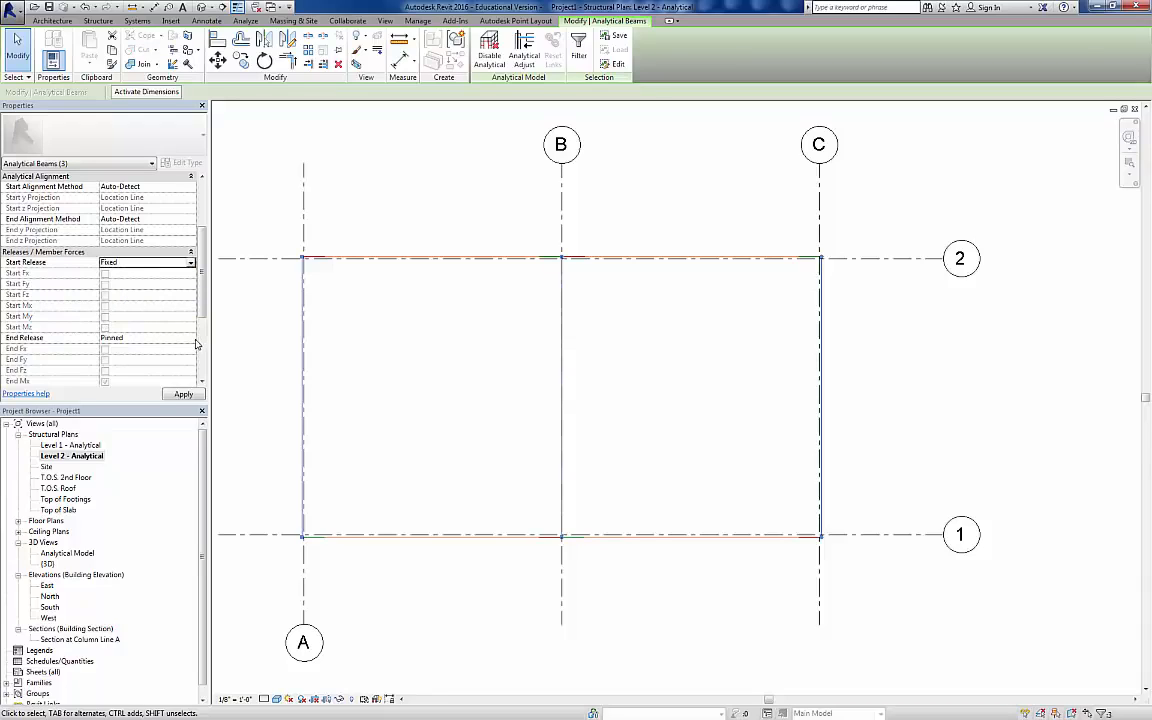
# Step: Set the End Release of the three selected analytical beams to Fixed and apply the change
pyautogui.click(190, 340)
pyautogui.click(130, 348)
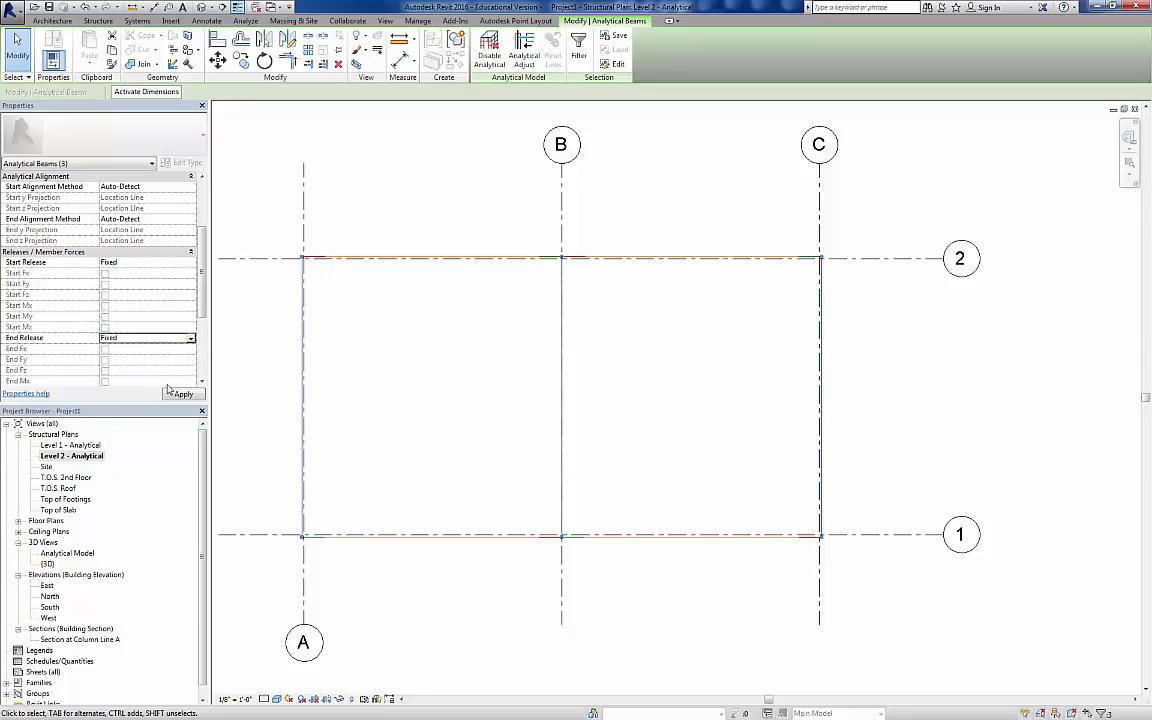
pyautogui.click(182, 395)
pyautogui.click(350, 430)
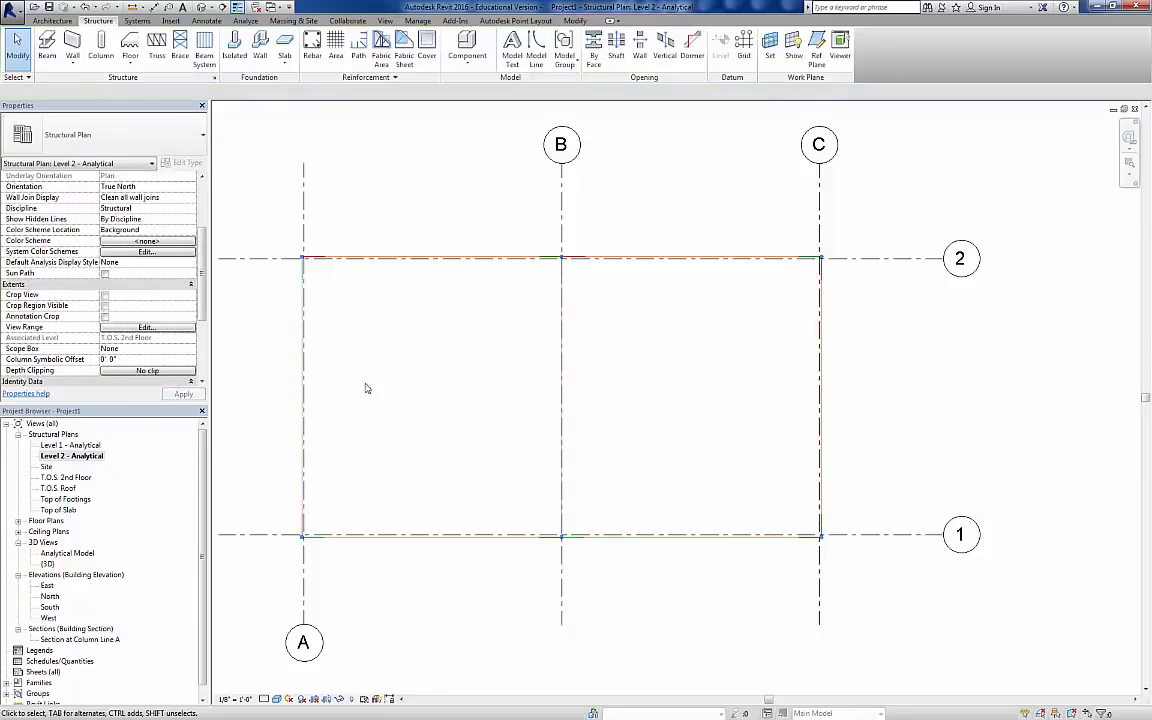
pyautogui.scroll(3, 303, 256)
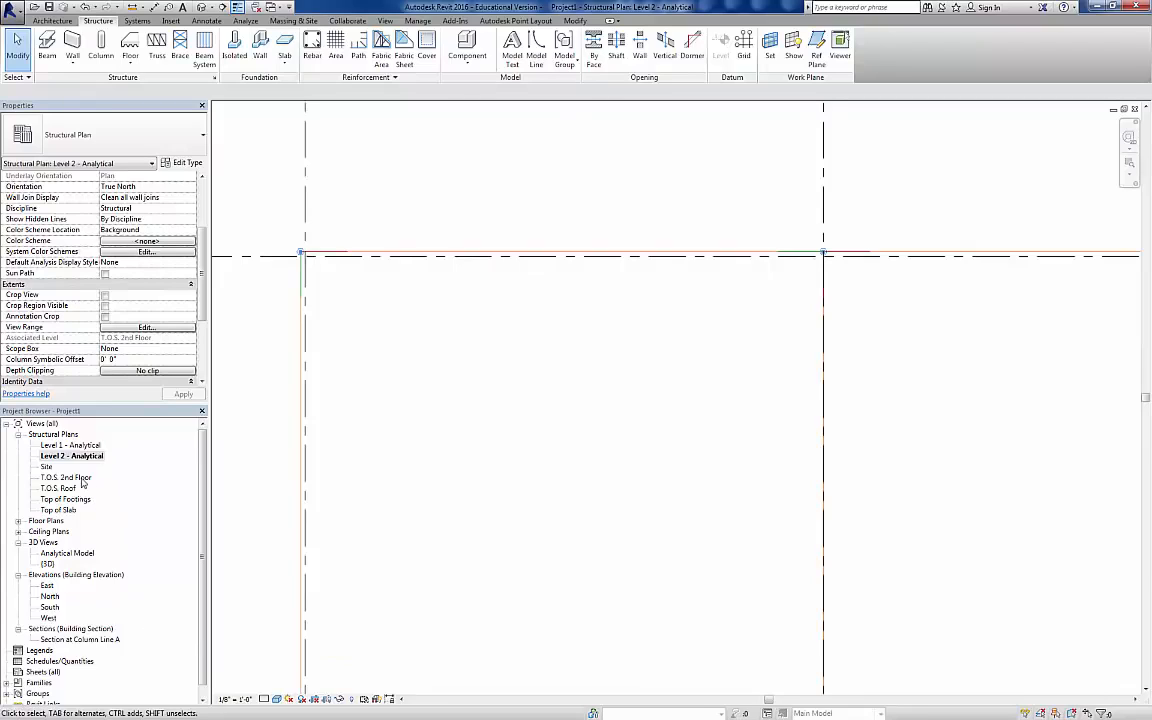
# Step: Return to the T.O.S. 2nd Floor plan and compare its framing at Coarse and Medium detail levels, leaving it at Medium
pyautogui.doubleClick(80, 478)
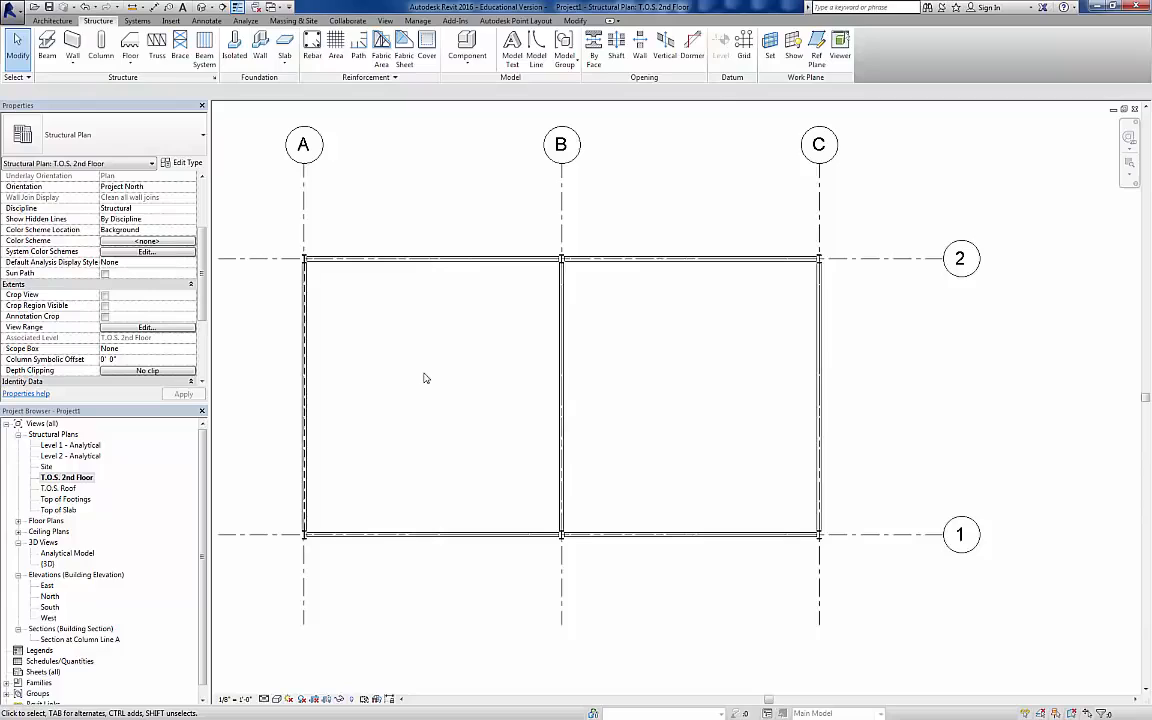
pyautogui.click(265, 700)
pyautogui.click(280, 662)
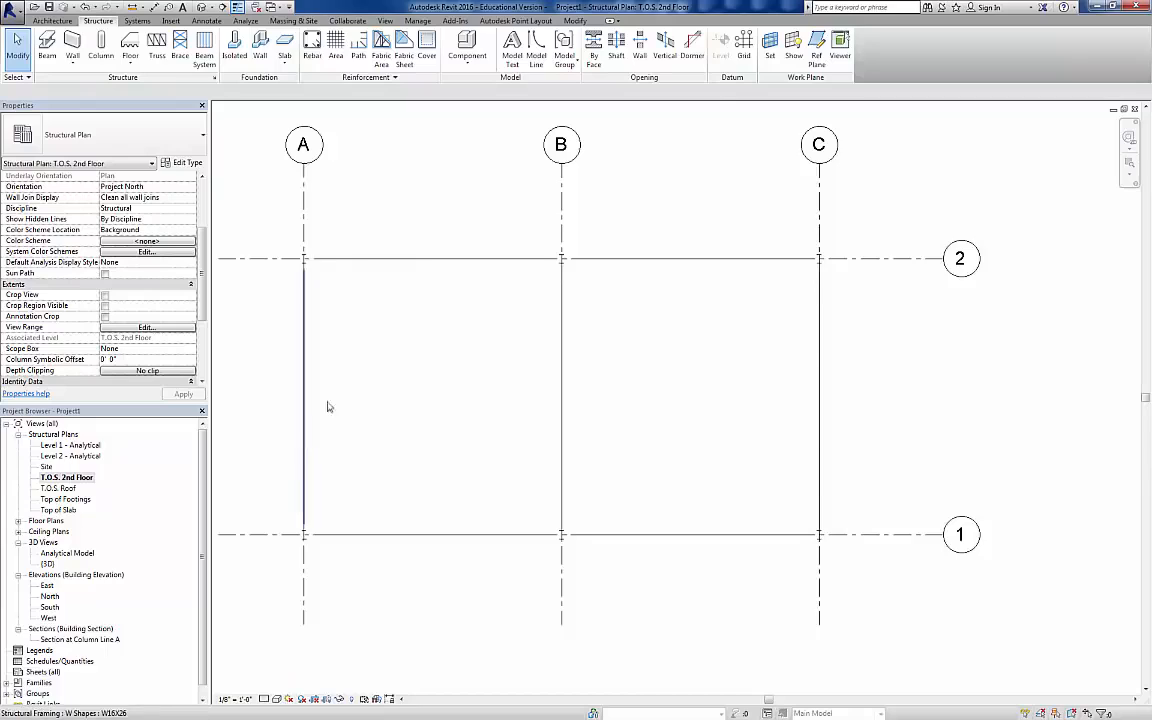
pyautogui.click(263, 699)
pyautogui.click(275, 673)
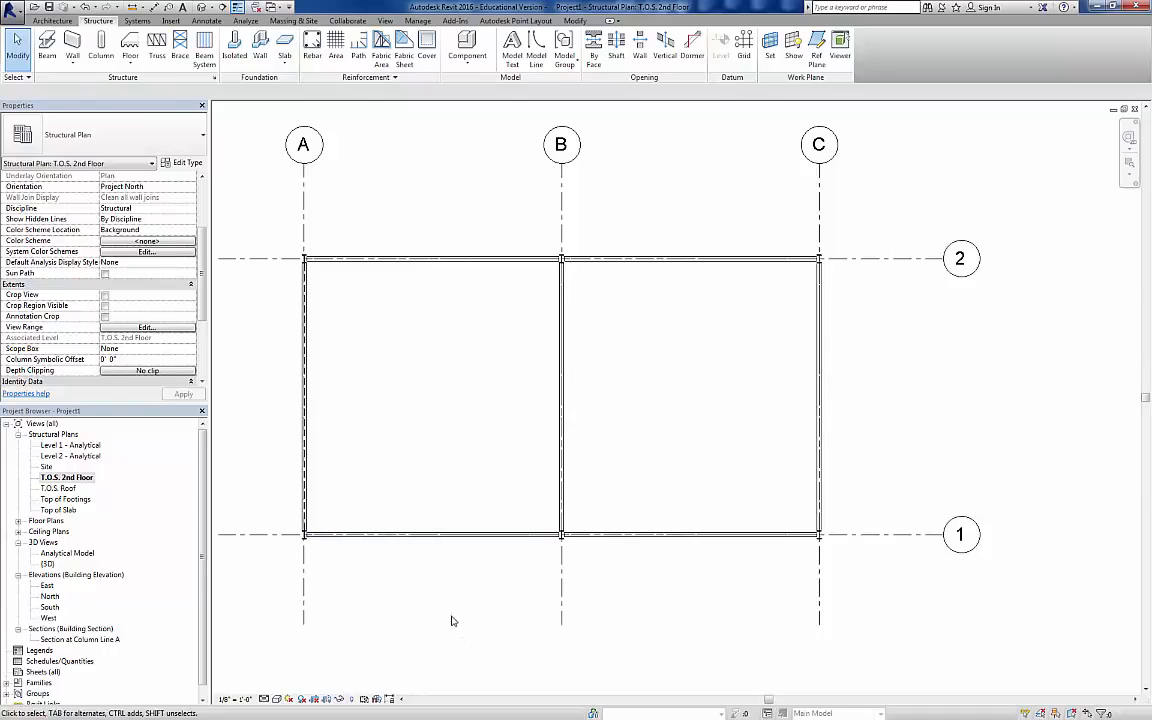
# Step: Place a beam system of W12X26 beams at 6' 0" fixed spacing with Beginning justification in bay A–B, parallel to the grid 2 girder
pyautogui.click(52, 46)
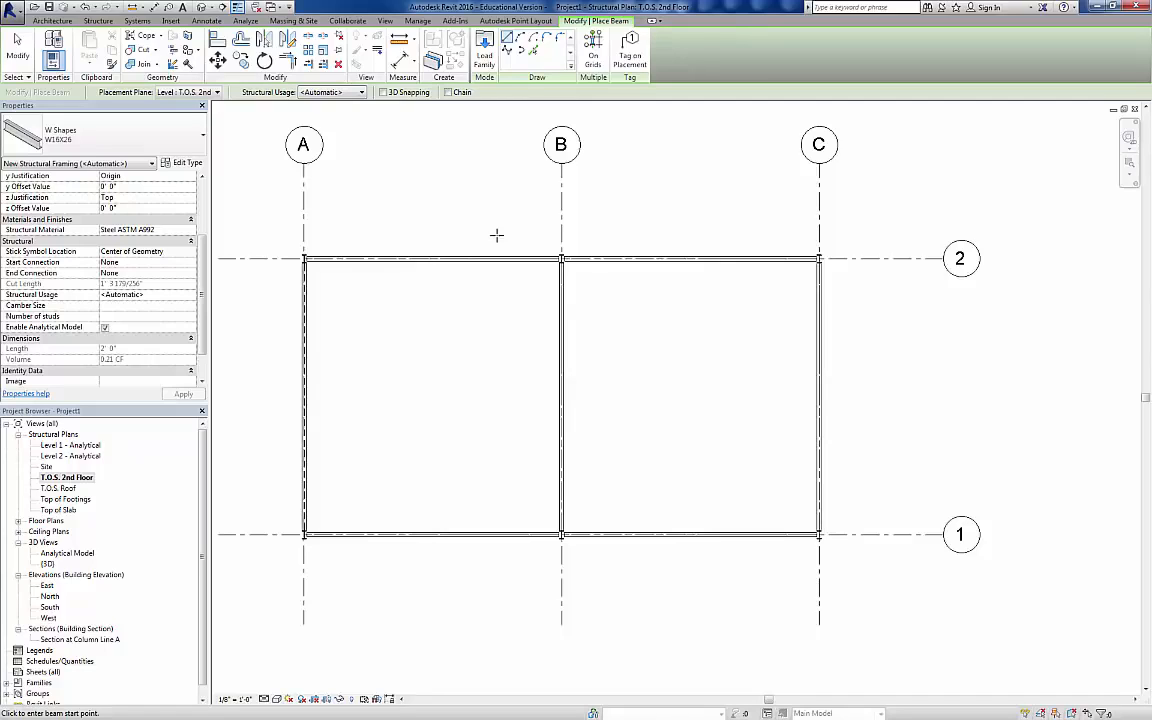
pyautogui.click(100, 21)
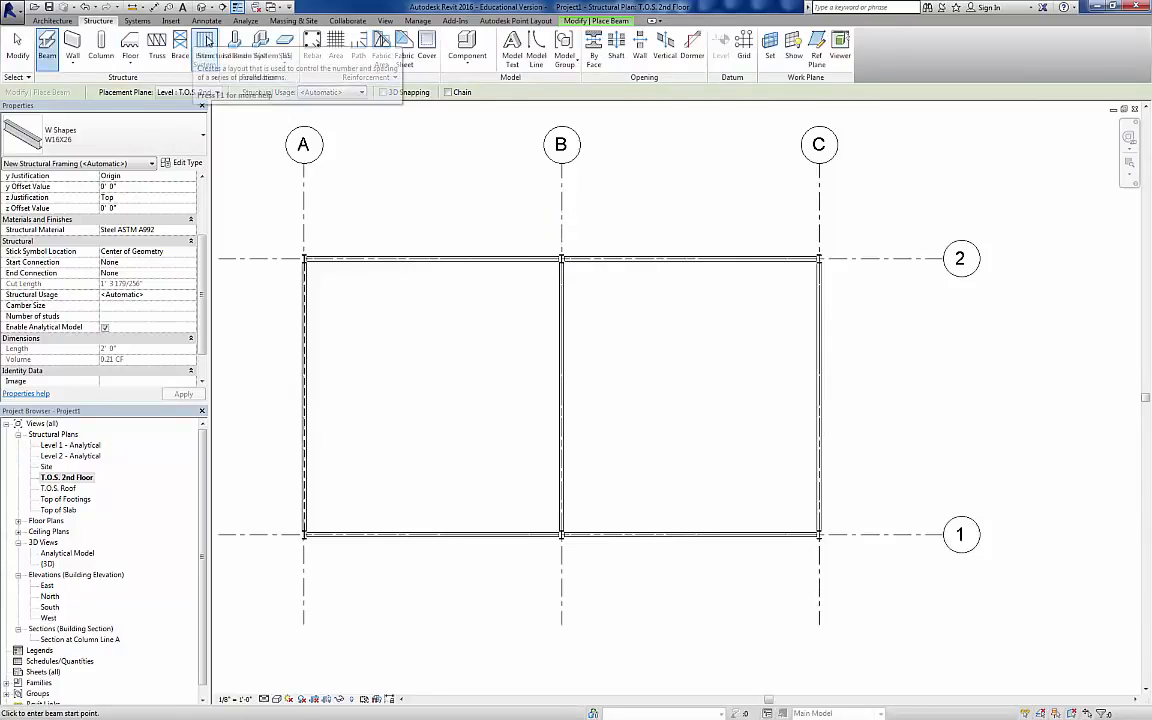
pyautogui.click(204, 45)
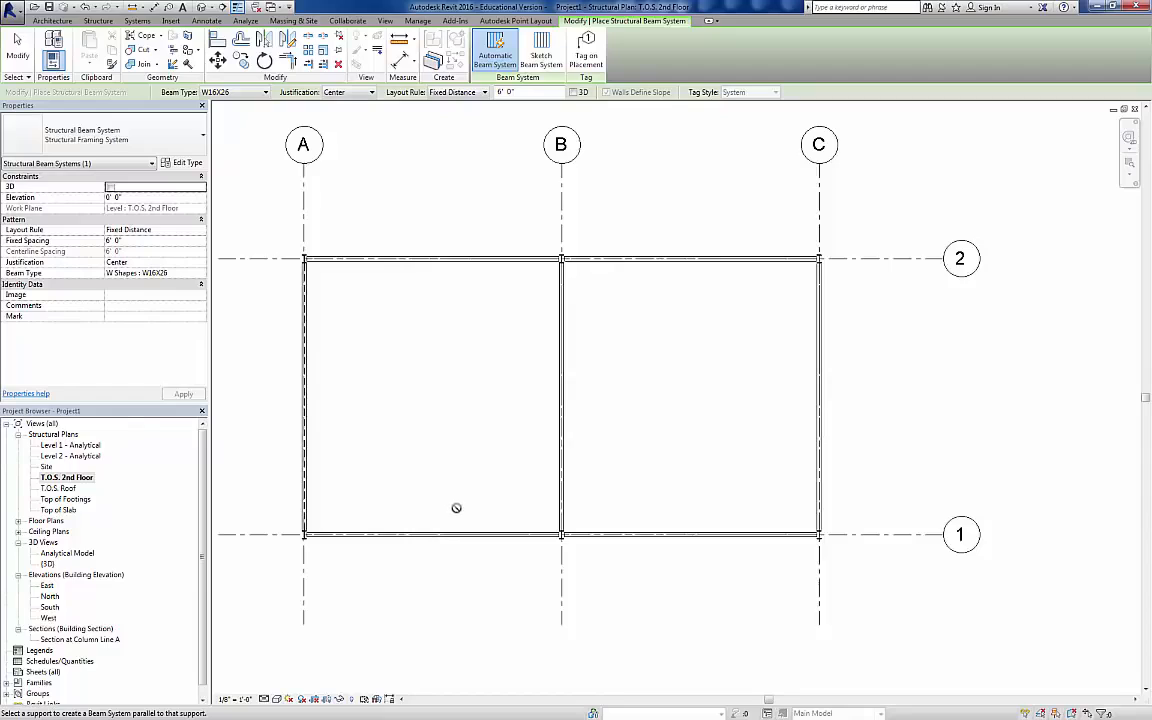
pyautogui.click(193, 140)
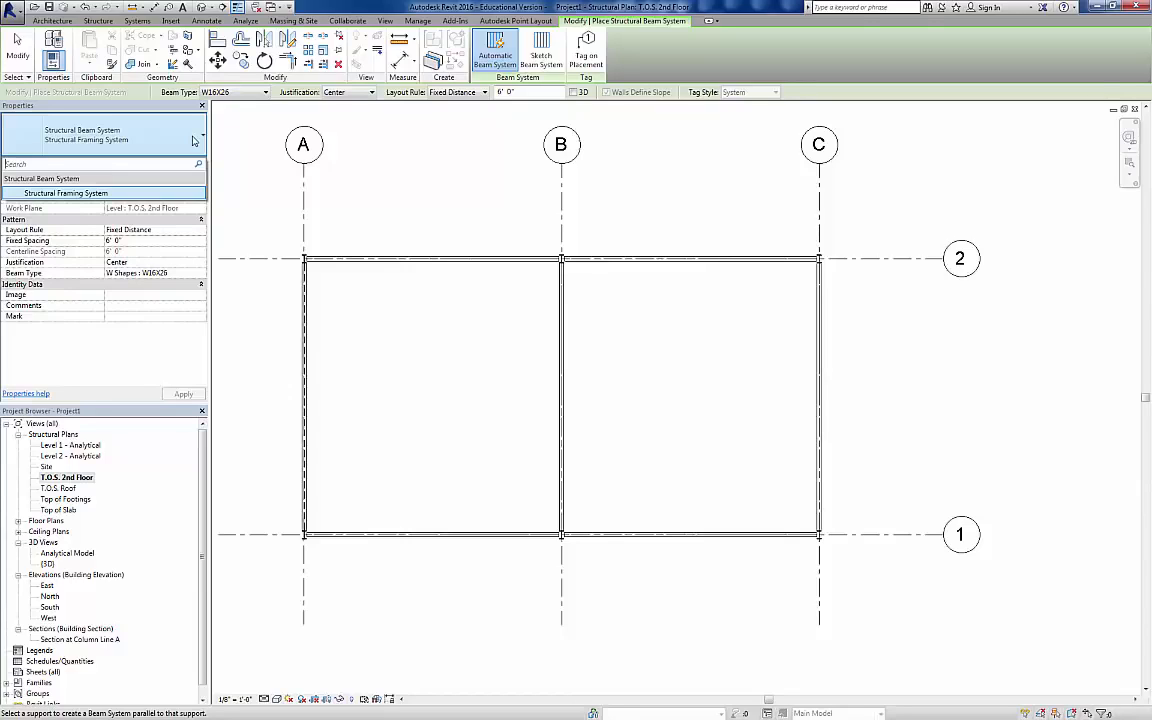
pyautogui.click(266, 92)
pyautogui.click(266, 92)
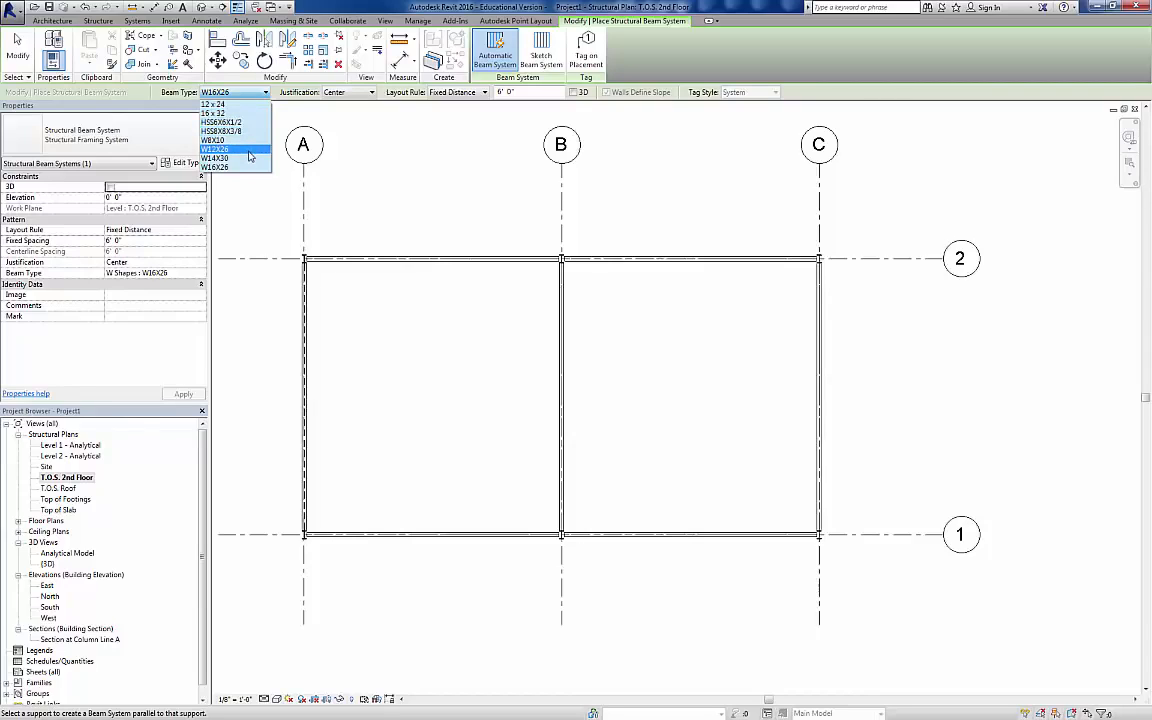
pyautogui.click(249, 152)
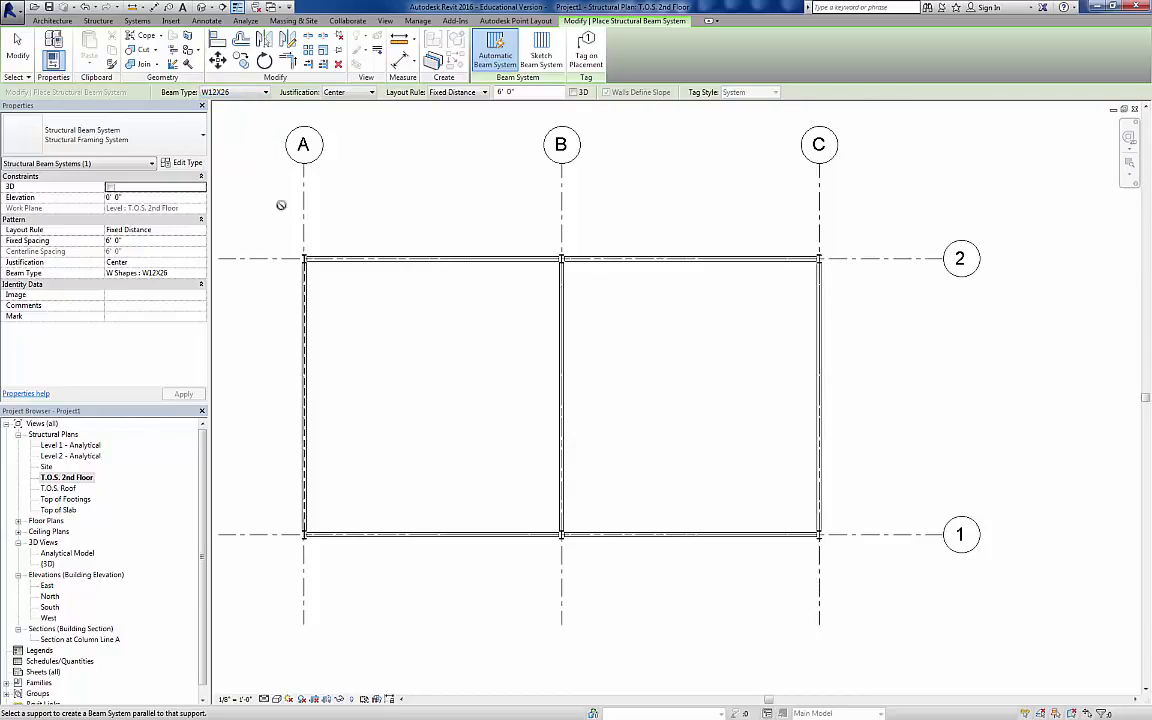
pyautogui.click(369, 92)
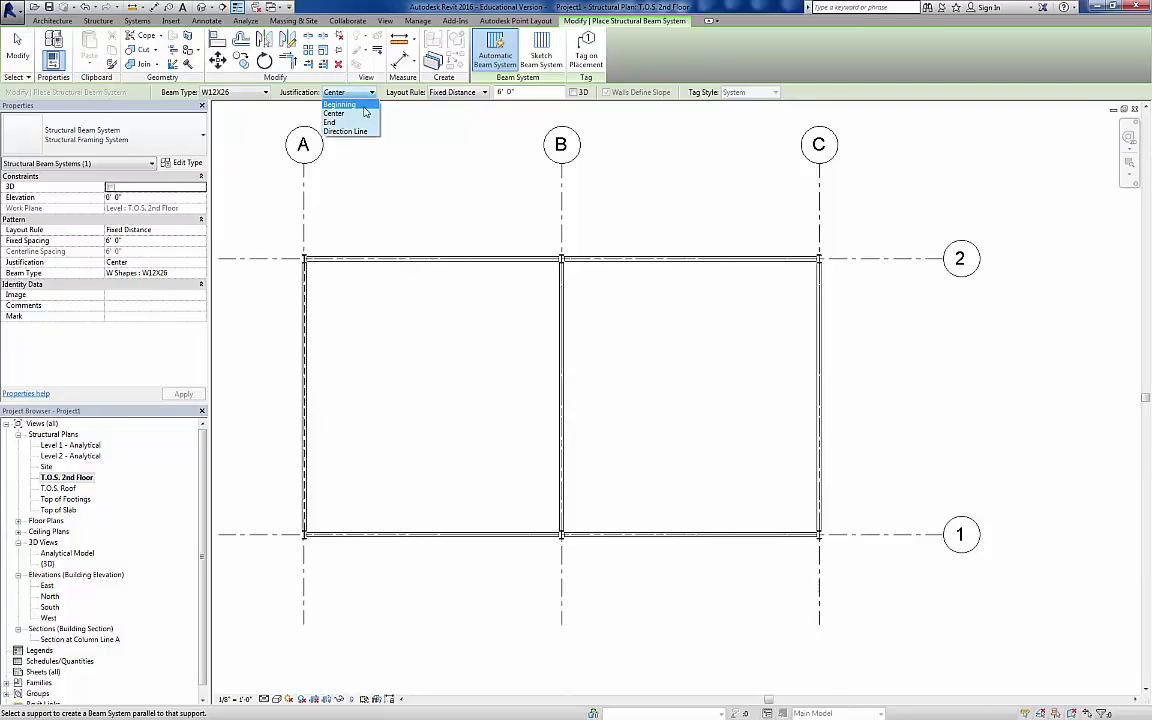
pyautogui.click(362, 105)
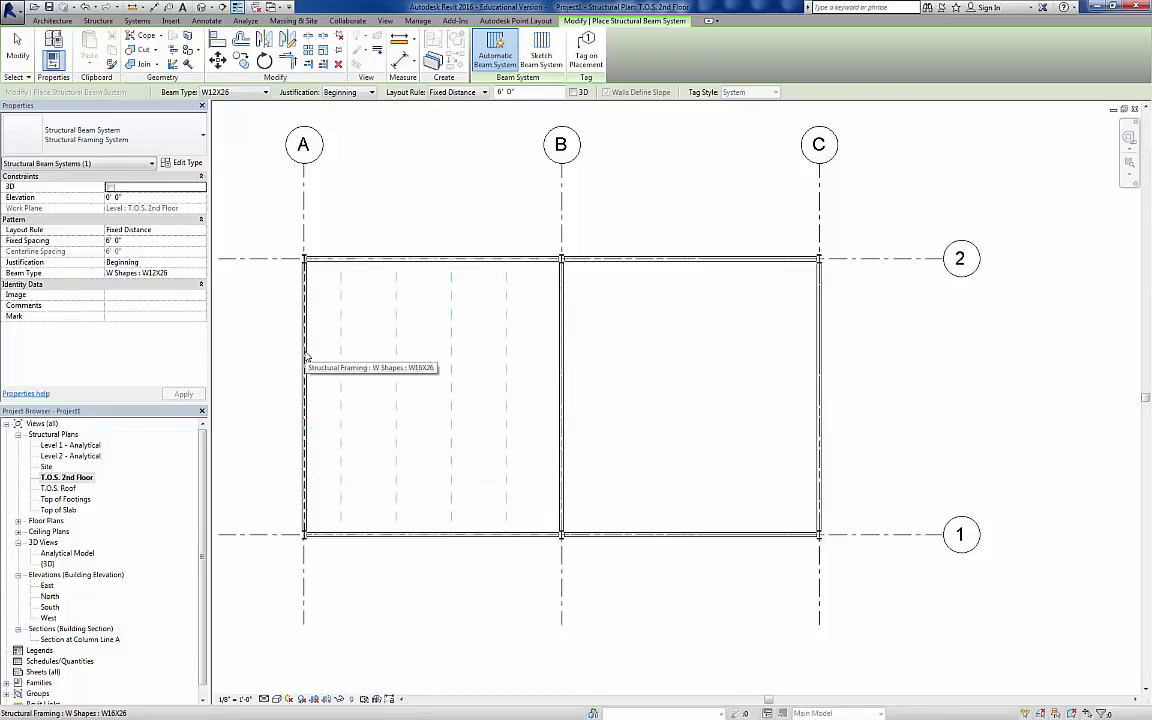
pyautogui.click(421, 264)
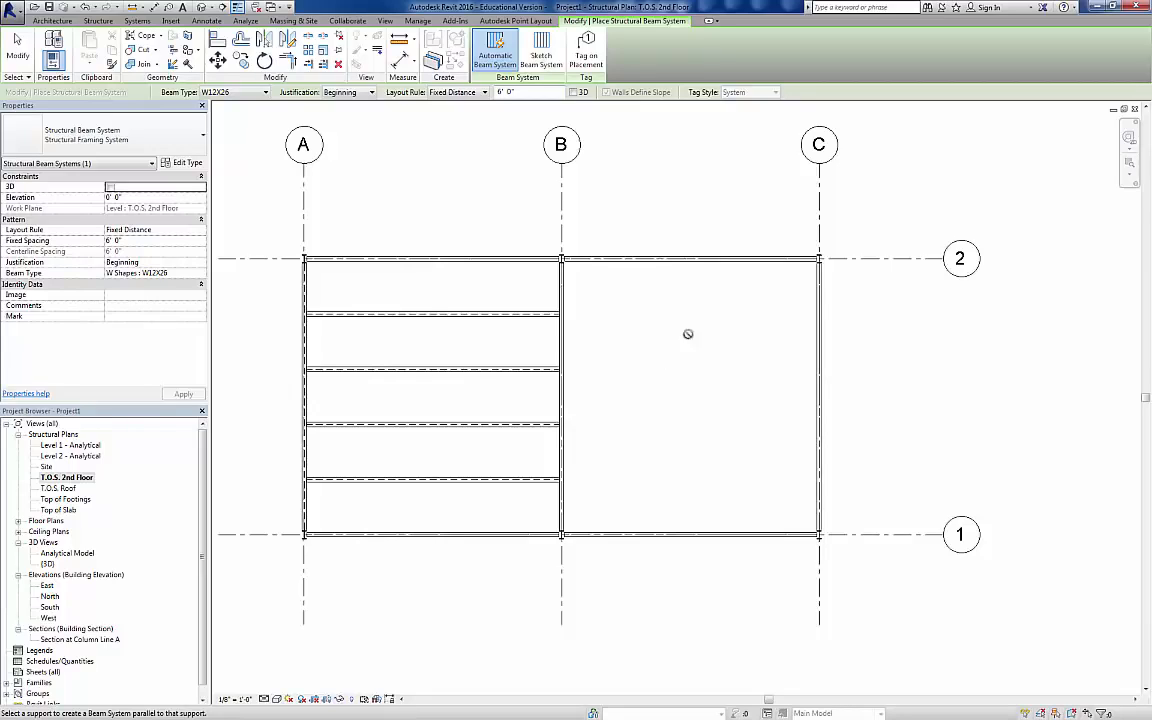
# Step: Draw two W12X26 beams from grid B to grid C, one about 4'-6" below grid 2 and the other about 21'-0" below it
pyautogui.click(98, 21)
pyautogui.click(47, 48)
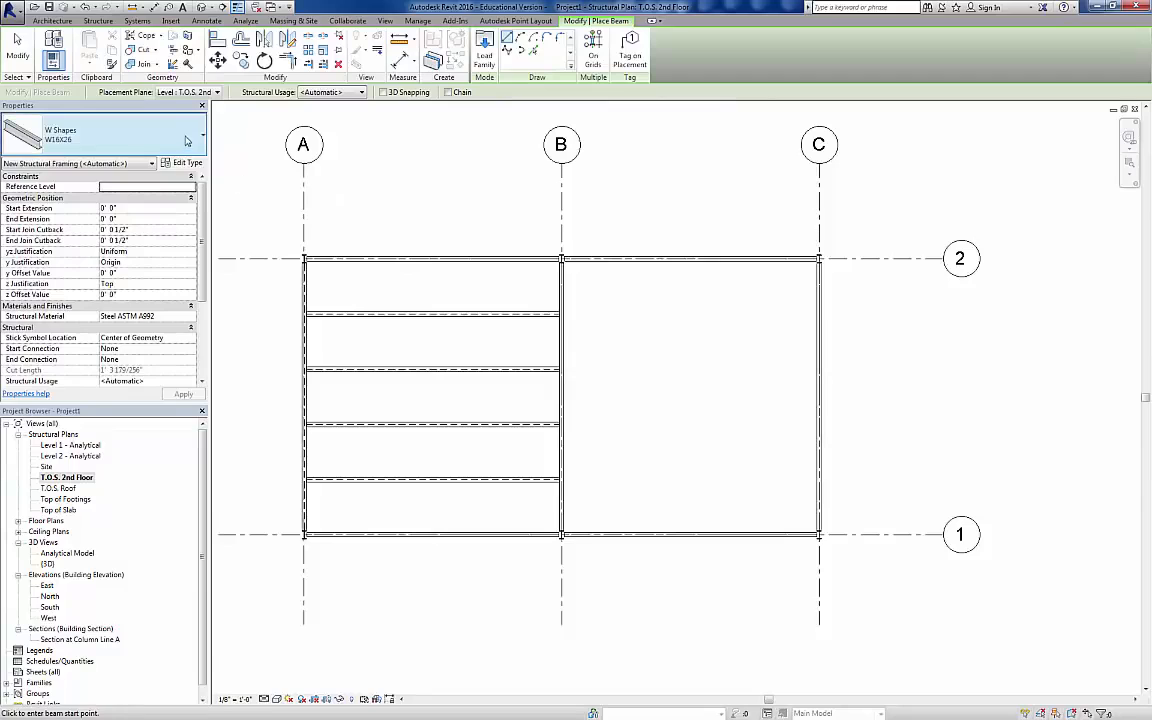
pyautogui.click(176, 135)
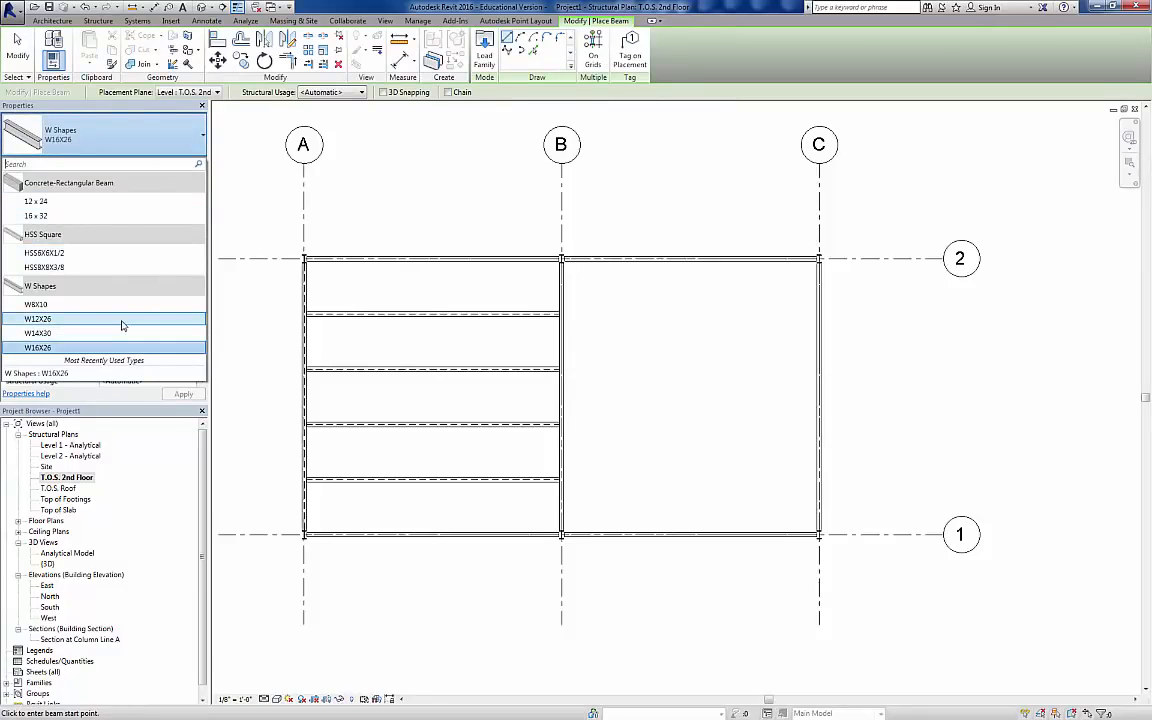
pyautogui.click(122, 318)
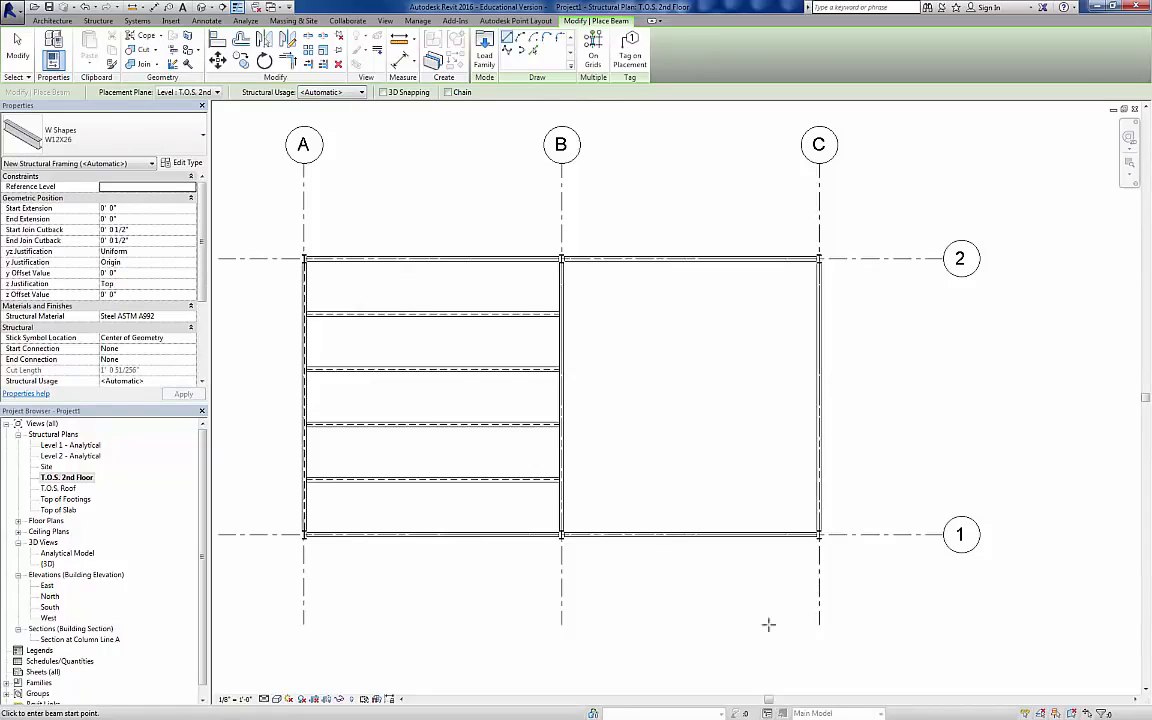
pyautogui.click(561, 299)
pyautogui.click(817, 299)
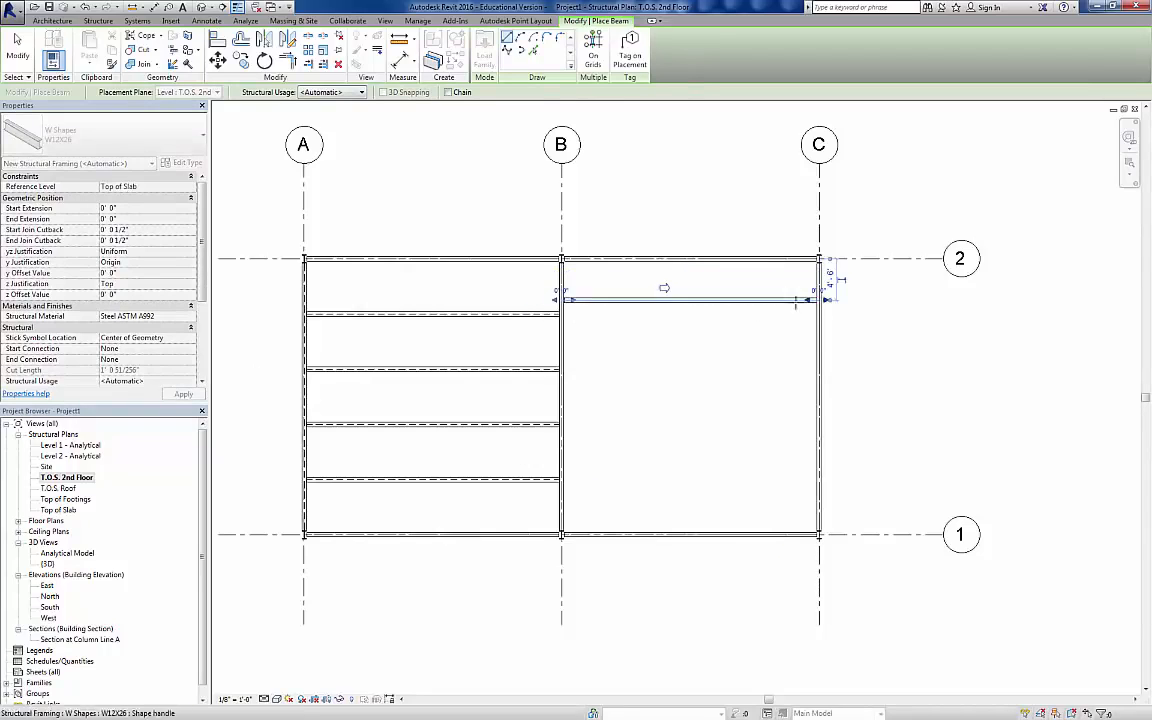
pyautogui.click(561, 492)
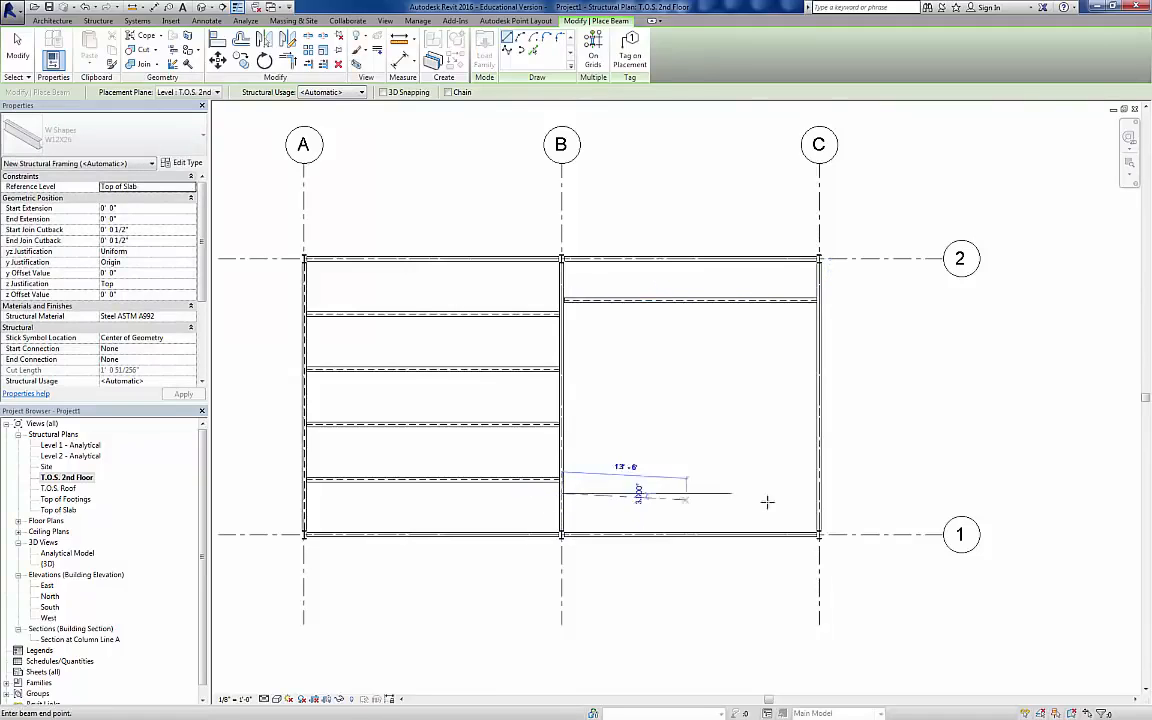
pyautogui.click(816, 492)
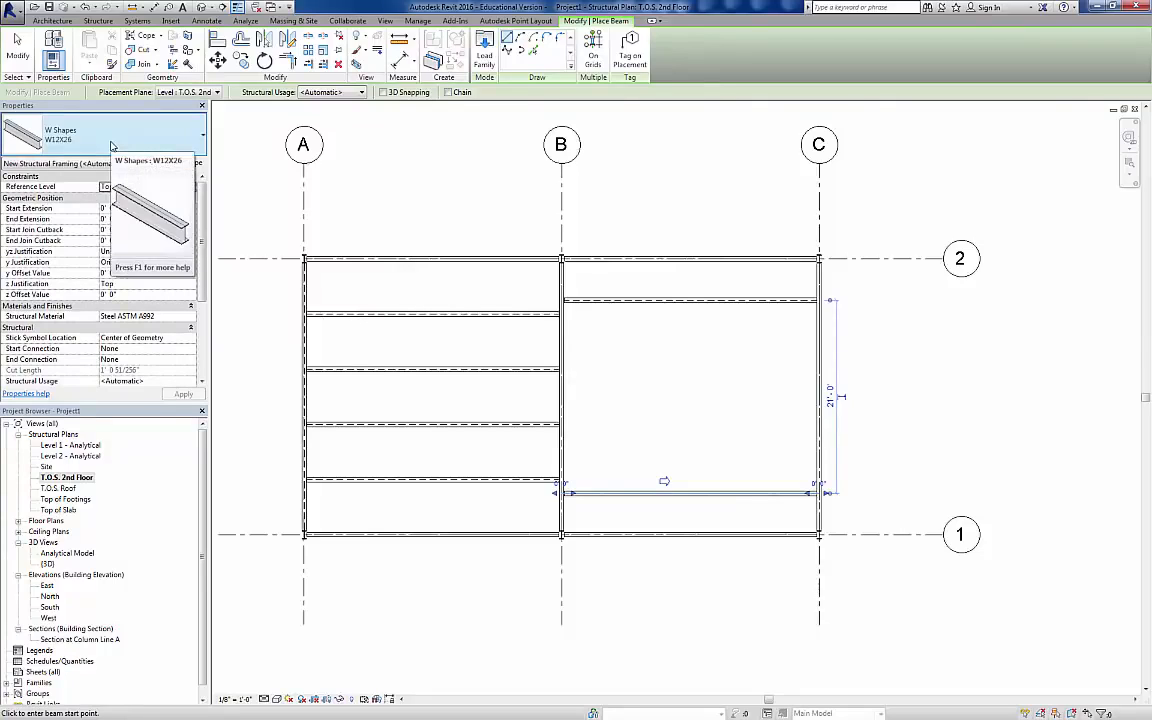
# Step: Draw two W14X30 beams from grid B to grid C, about 6'-0" below the upper W12X26 beam and 9'-0" further down
pyautogui.click(112, 146)
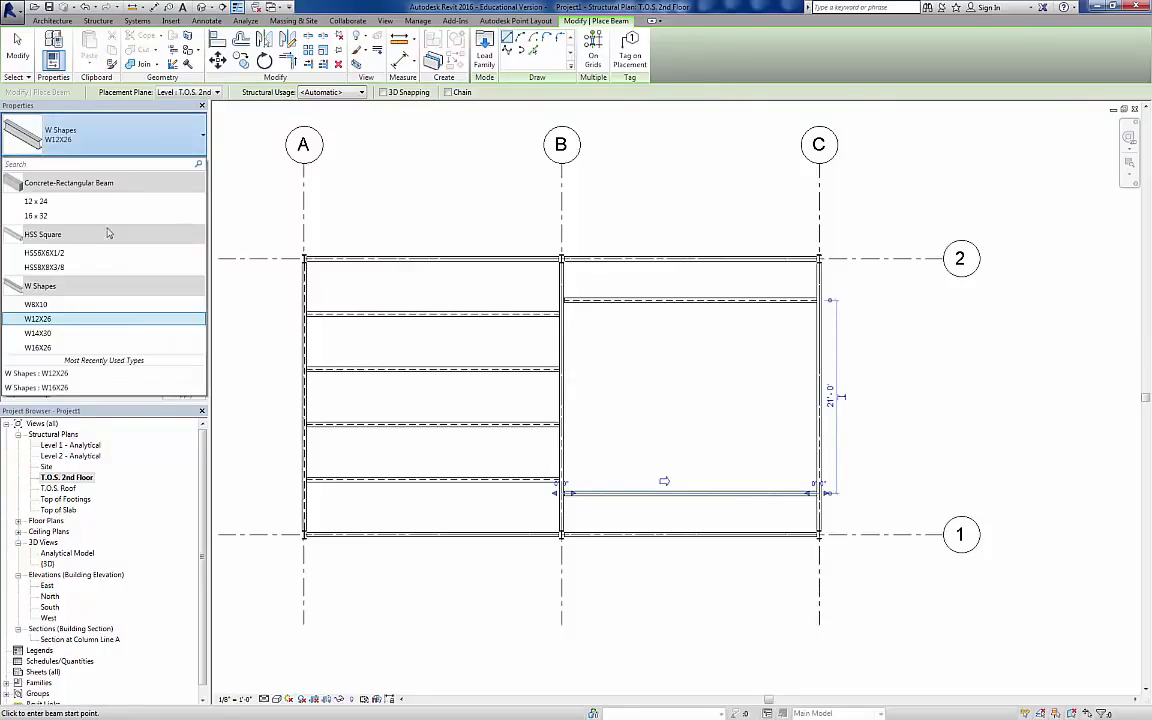
pyautogui.click(86, 334)
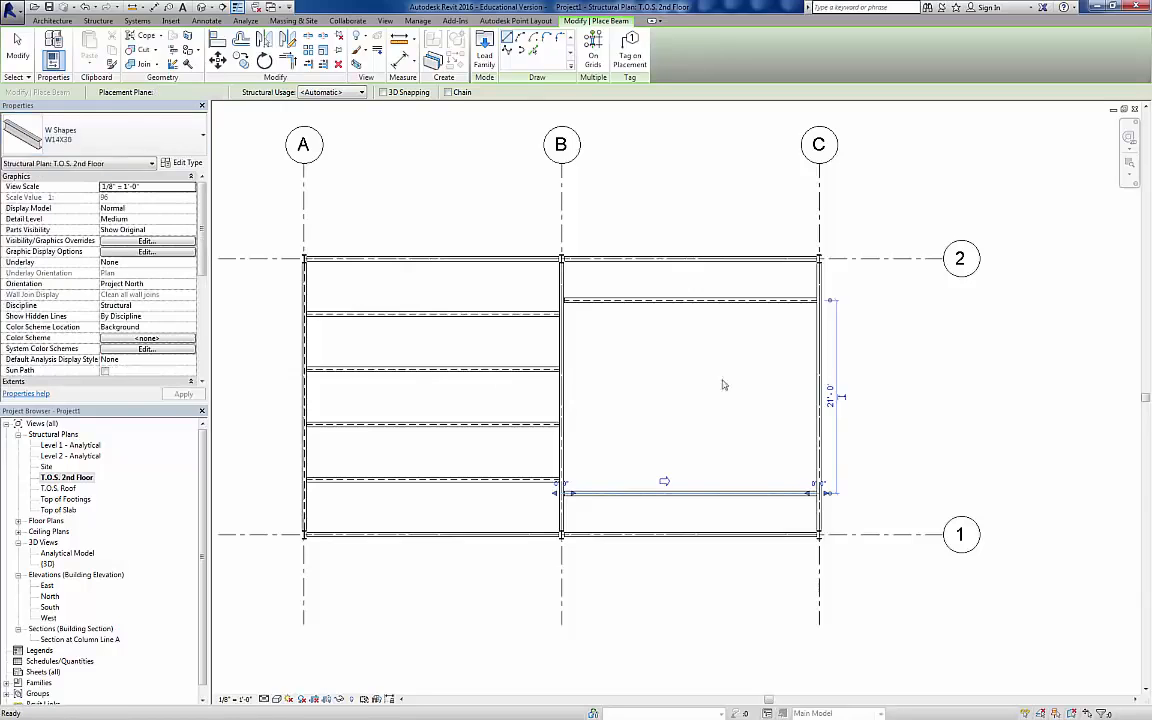
pyautogui.click(565, 355)
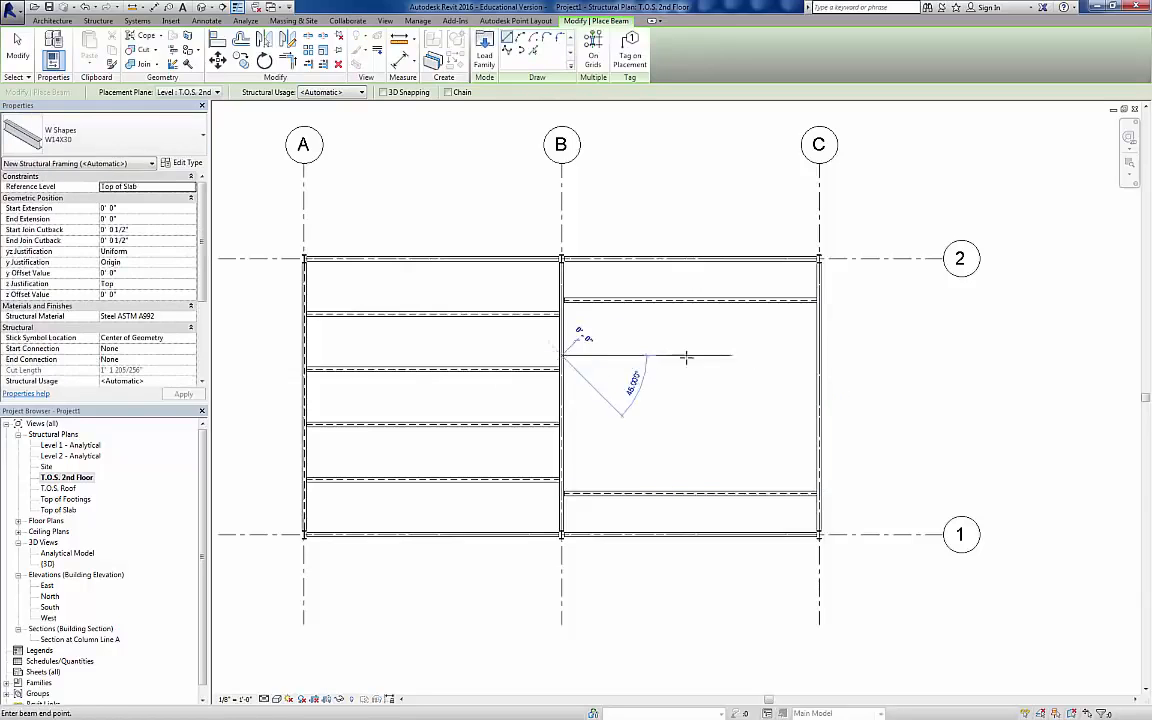
pyautogui.click(818, 355)
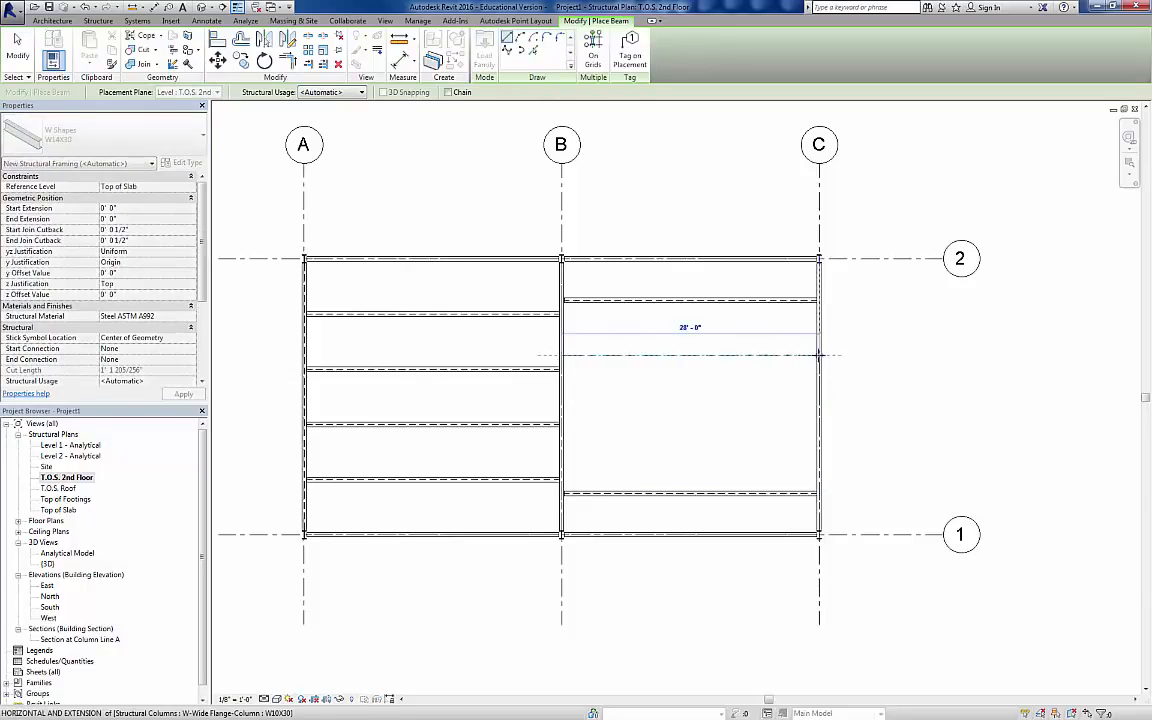
pyautogui.click(562, 437)
pyautogui.click(818, 437)
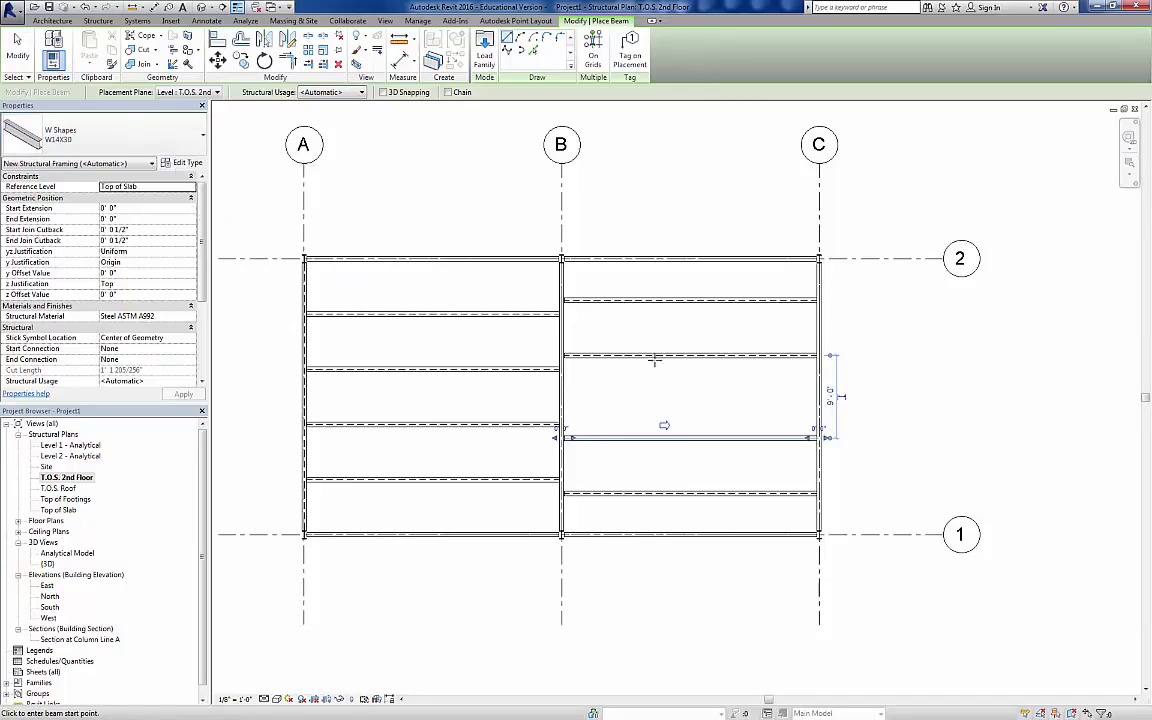
# Step: Add a vertical W14X30 beam between the two W14X30 beams, about 15'-0" from grid C, and snap its lower end onto the supporting beam
pyautogui.click(689, 356)
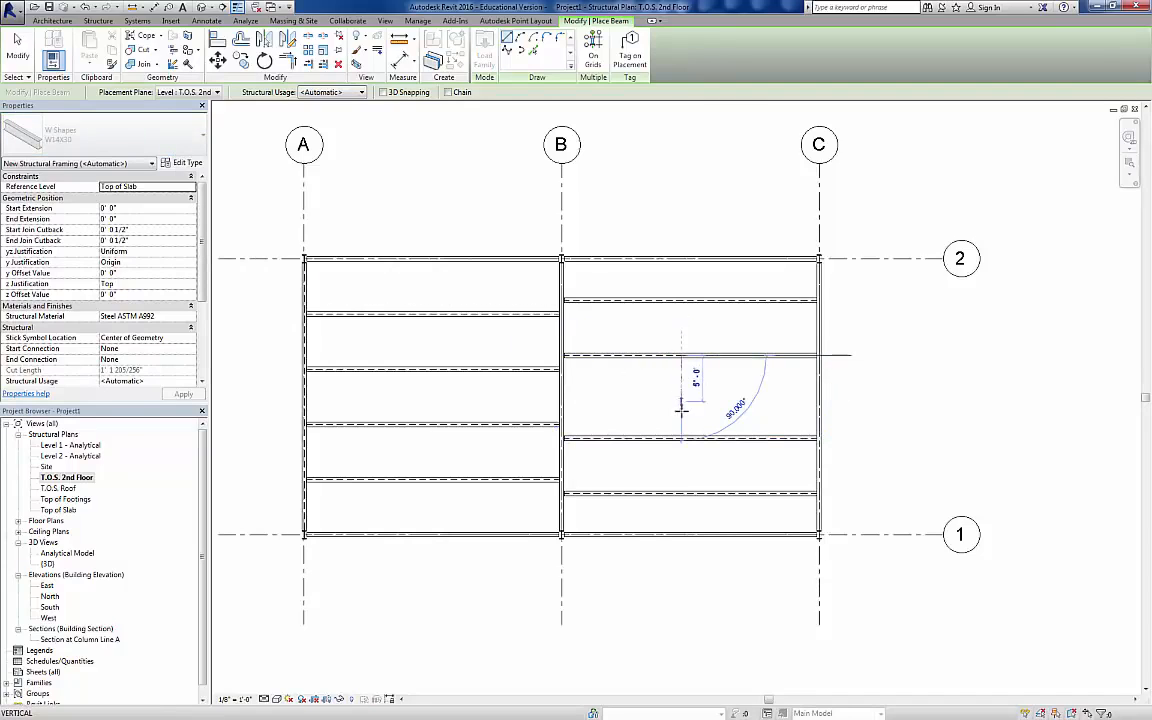
pyautogui.click(681, 437)
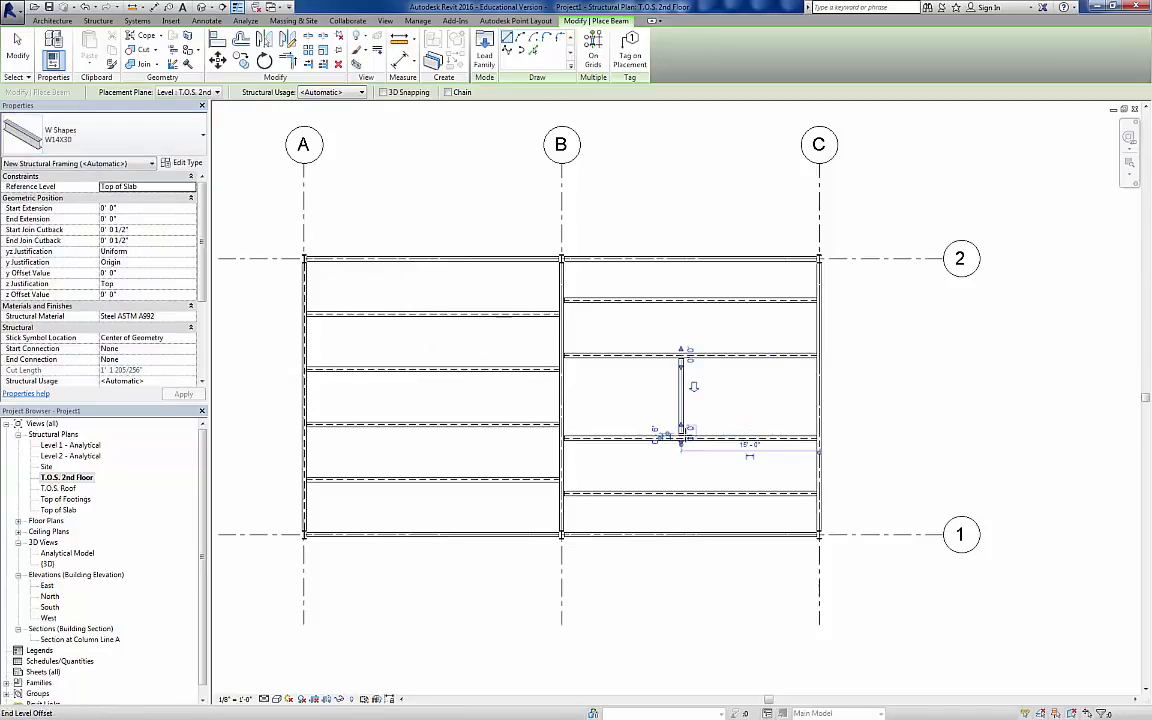
pyautogui.press('Escape')
pyautogui.press('Escape')
pyautogui.click(682, 432)
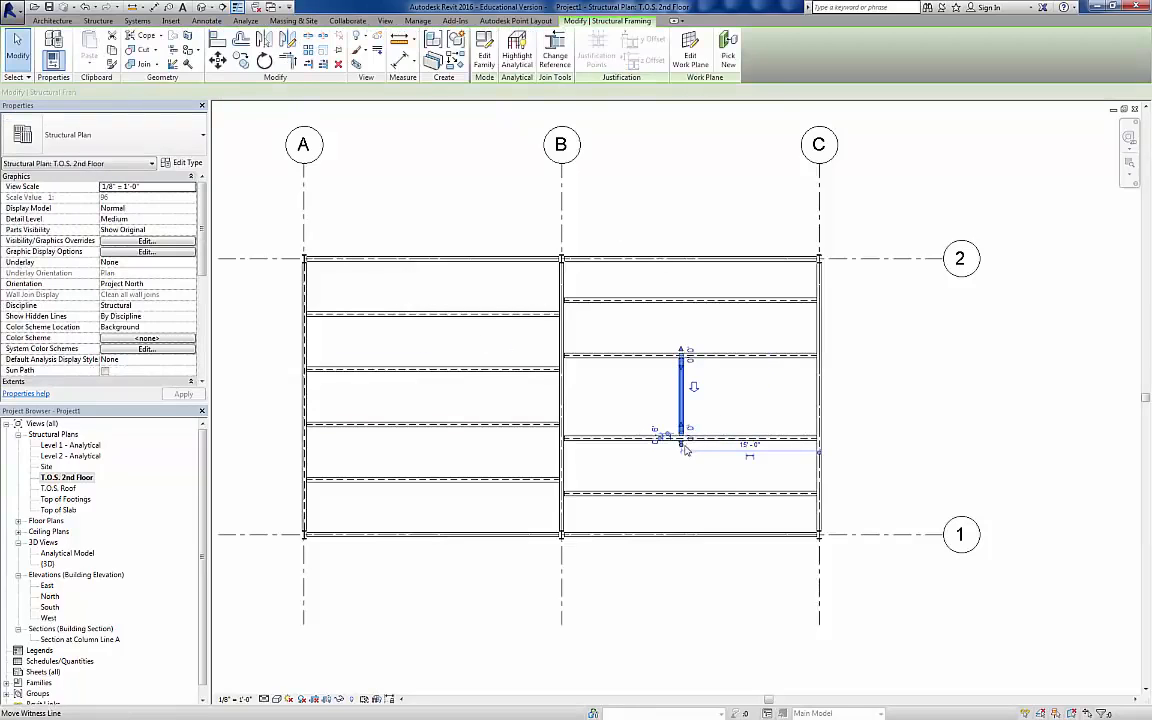
pyautogui.moveTo(682, 434); pyautogui.dragTo(681, 438)
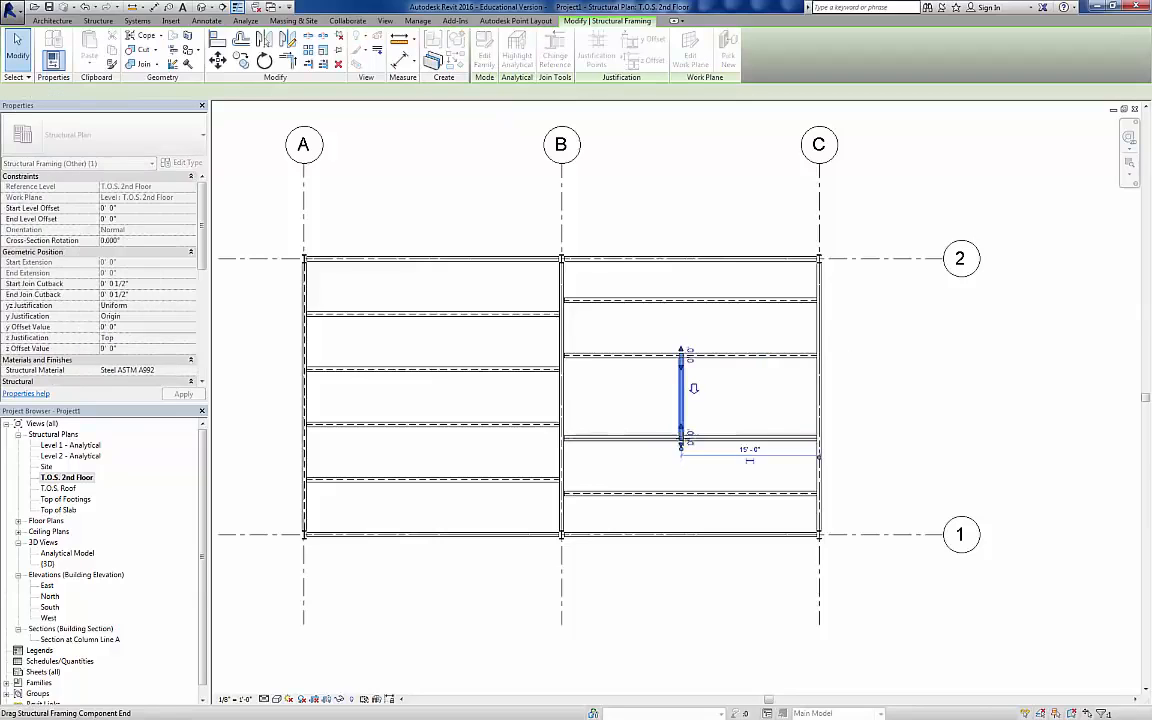
pyautogui.click(881, 432)
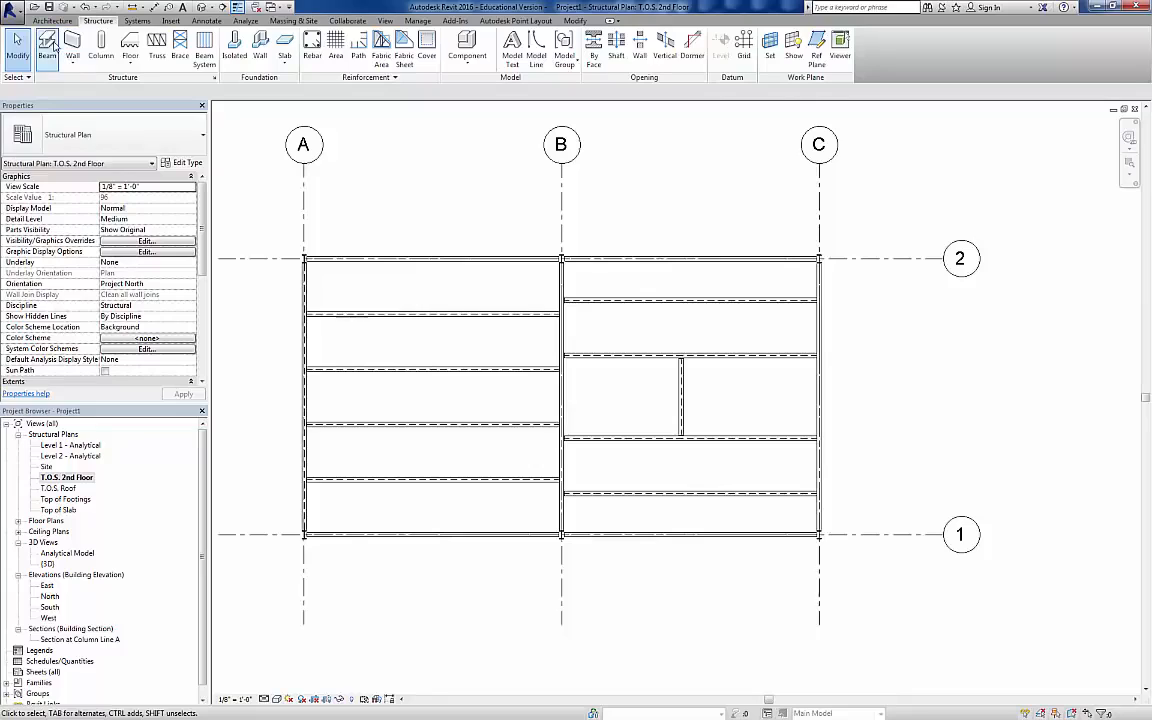
# Step: Draw a vertical W12X26 beam between the two W14X30 beams, about 9'-6" from the existing vertical beam on the grid B side
pyautogui.click(47, 45)
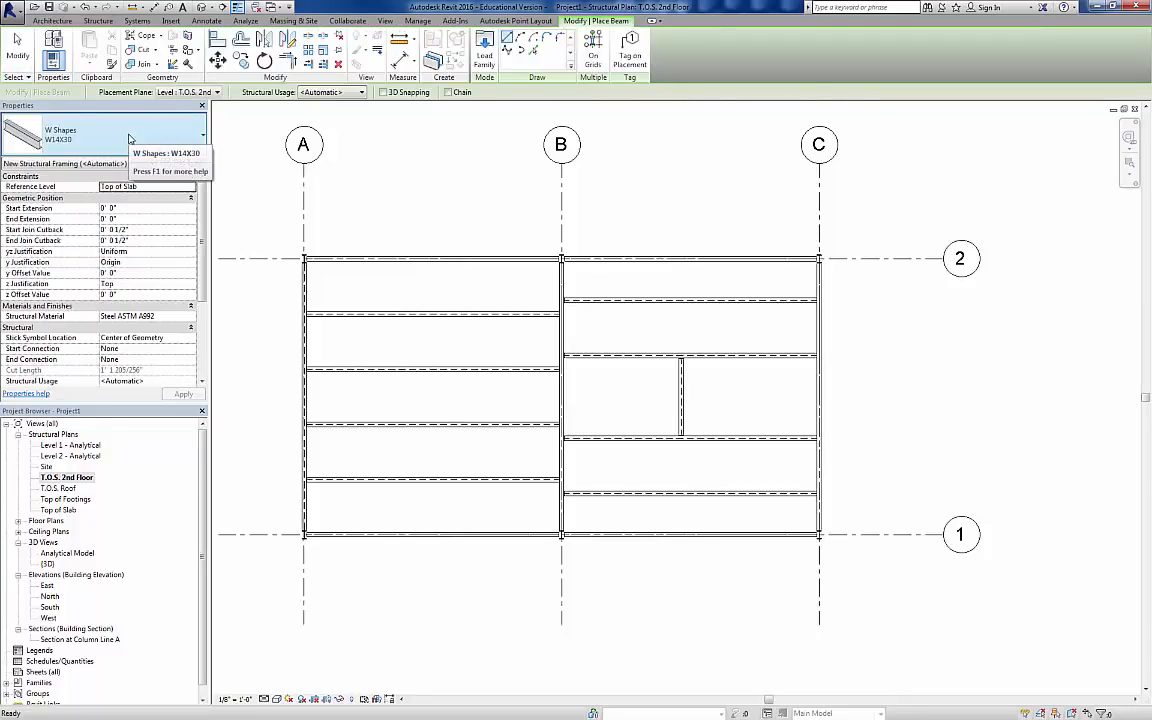
pyautogui.click(129, 139)
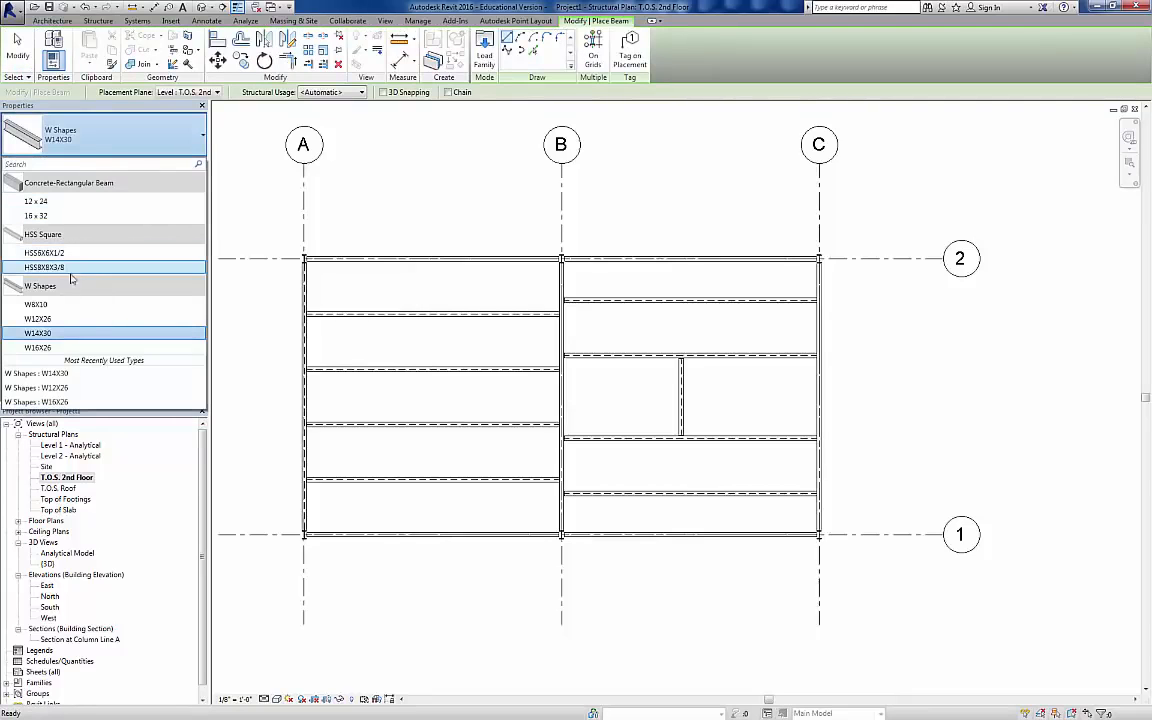
pyautogui.click(66, 333)
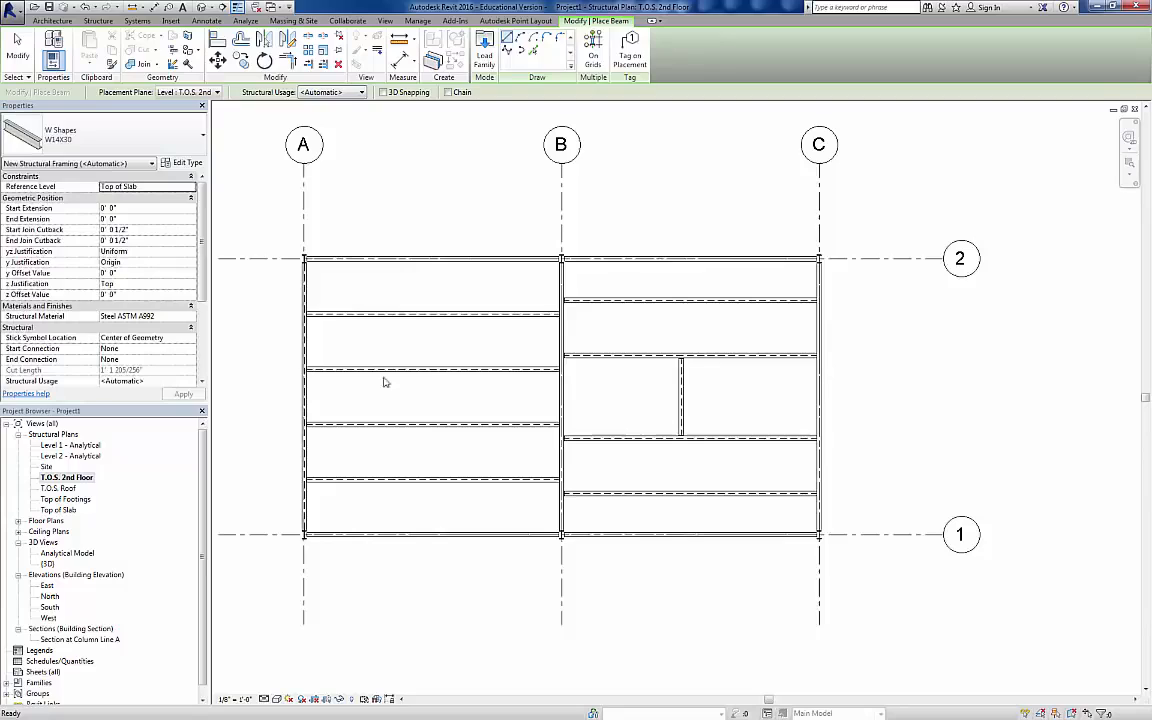
pyautogui.click(592, 358)
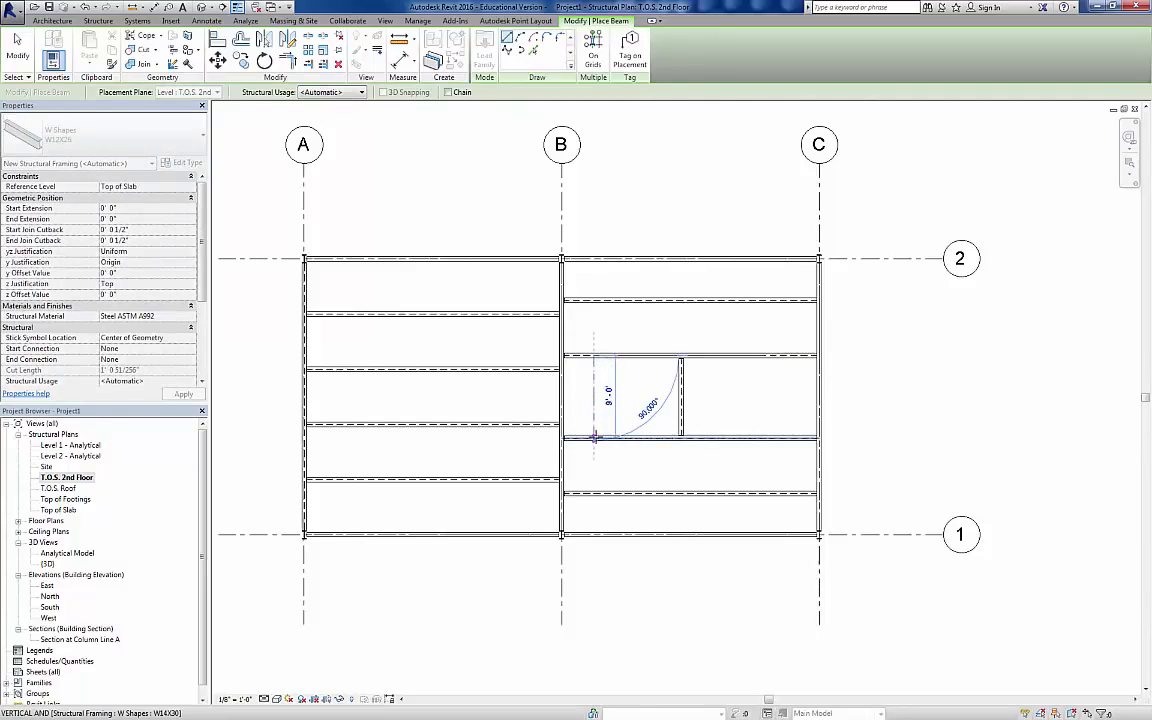
pyautogui.click(593, 433)
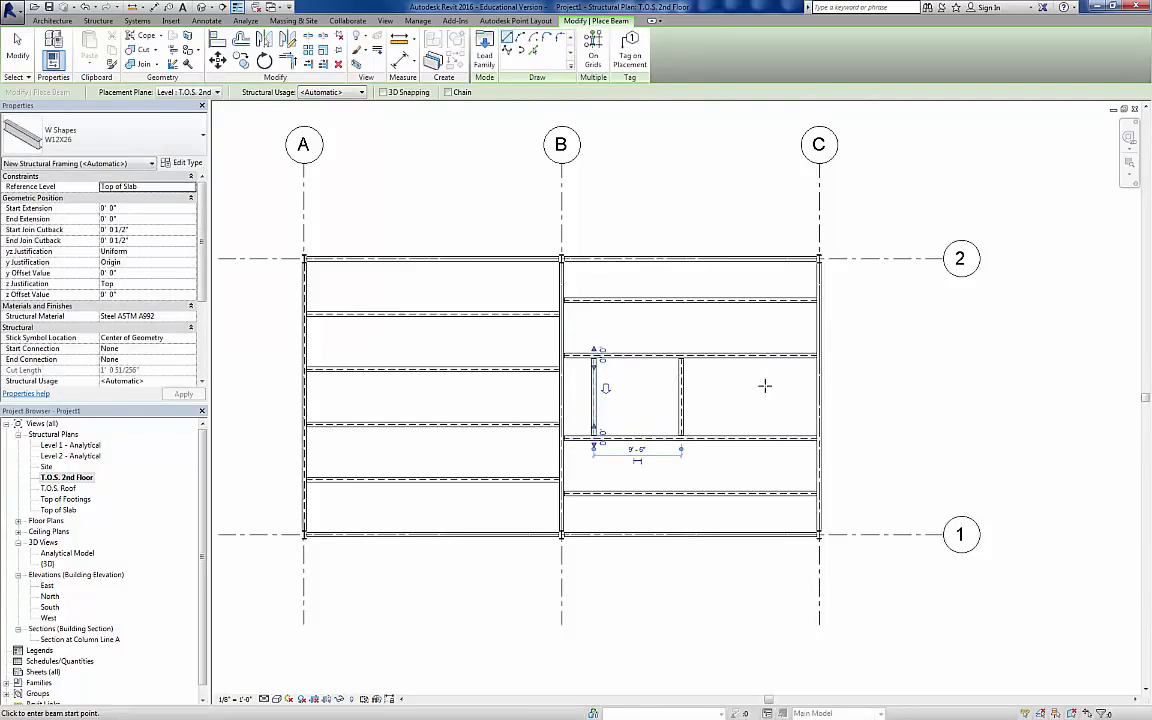
# Step: Draw a horizontal W12X26 beam from the middle of the vertical W14X30 beam to the grid C girder
pyautogui.click(683, 397)
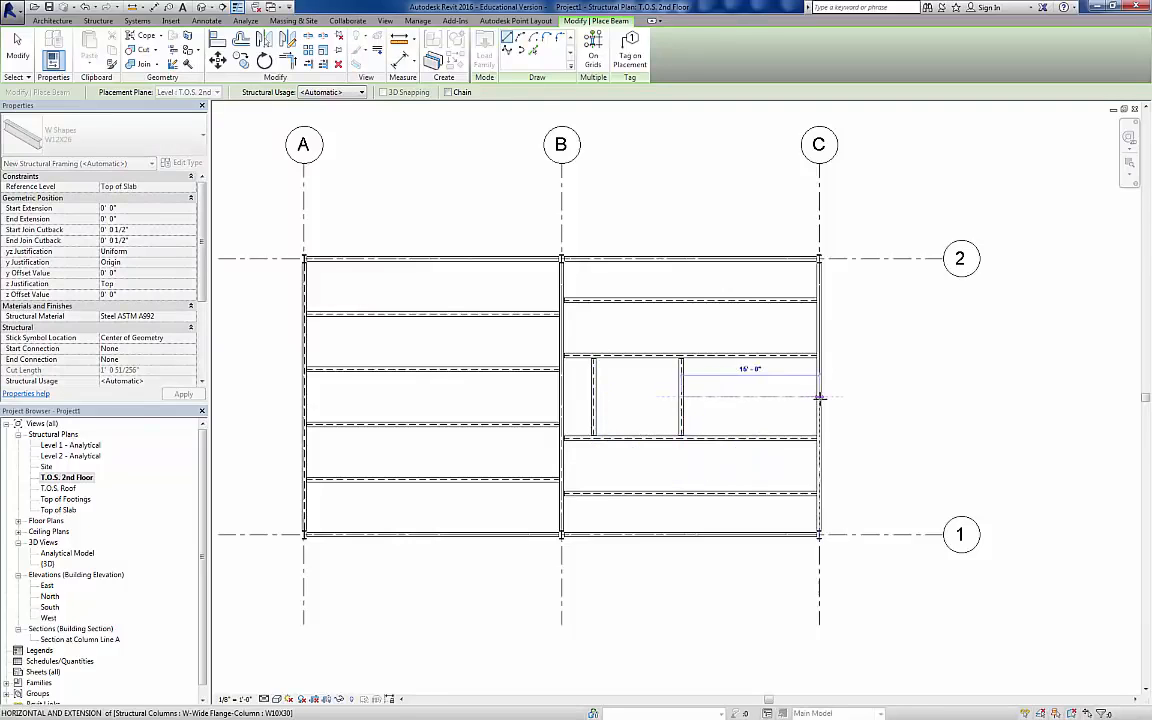
pyautogui.click(819, 397)
pyautogui.press('Escape')
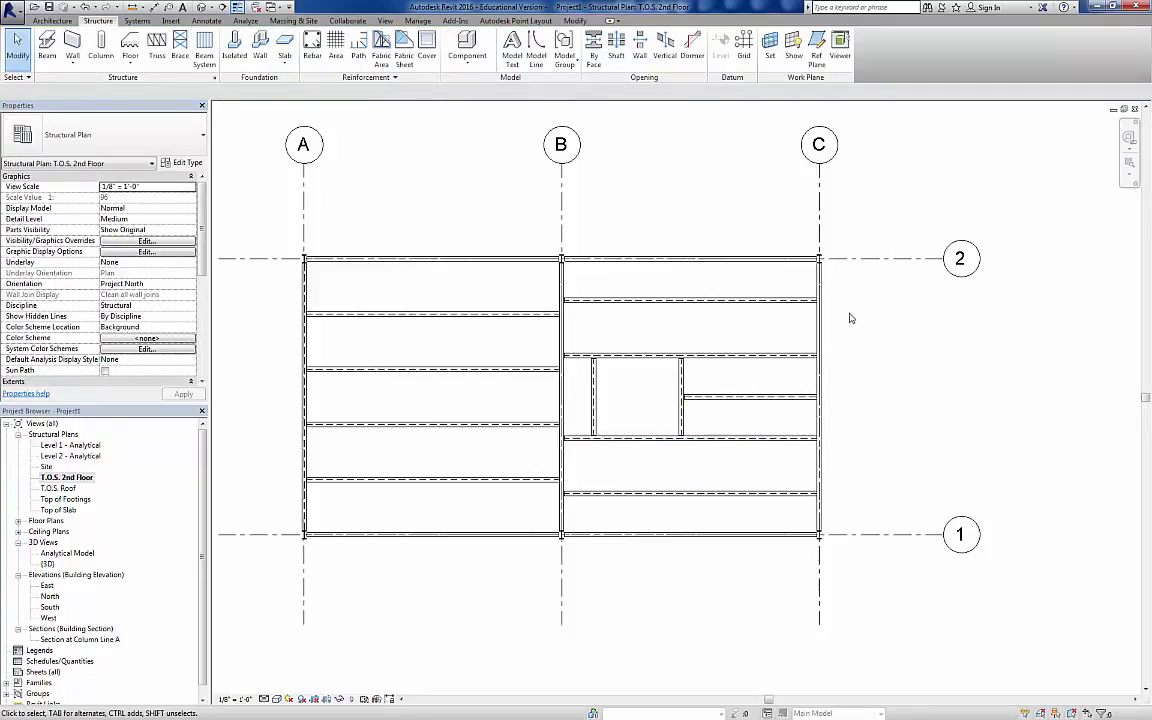
# Step: Set the distance from grid 2 to the uppermost W12X26 beam in bay B–C to 4' 9"
pyautogui.click(815, 300)
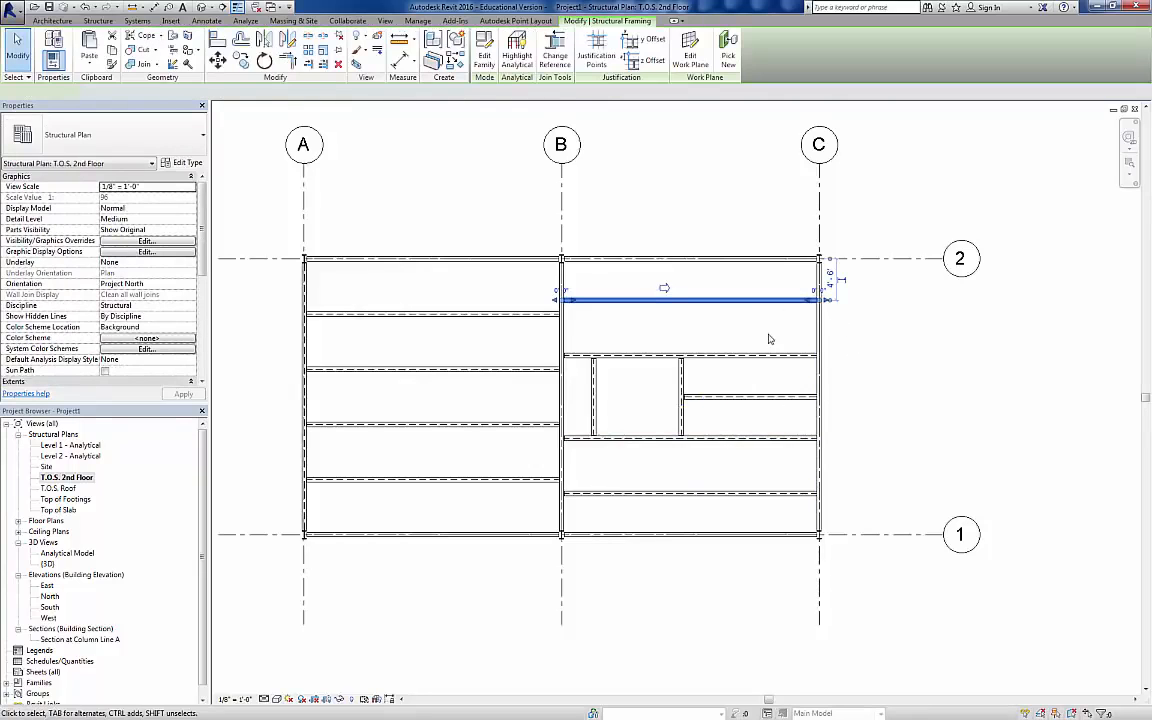
pyautogui.click(831, 290)
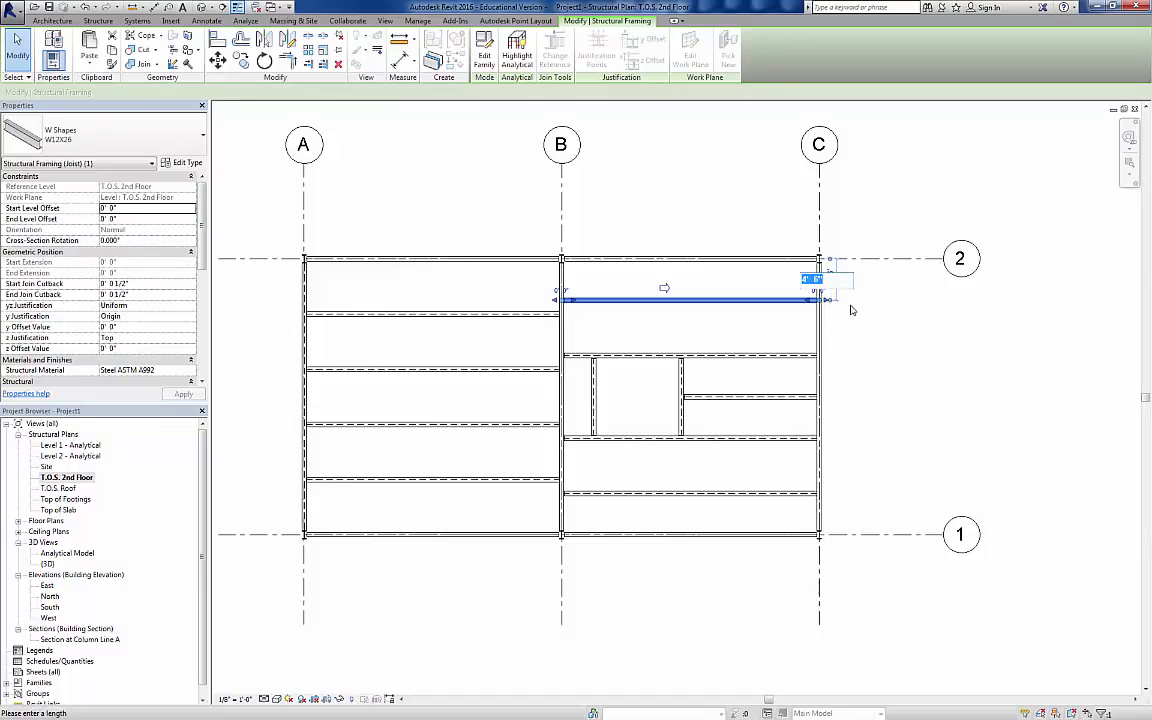
pyautogui.write('4 9')
pyautogui.press('Return')
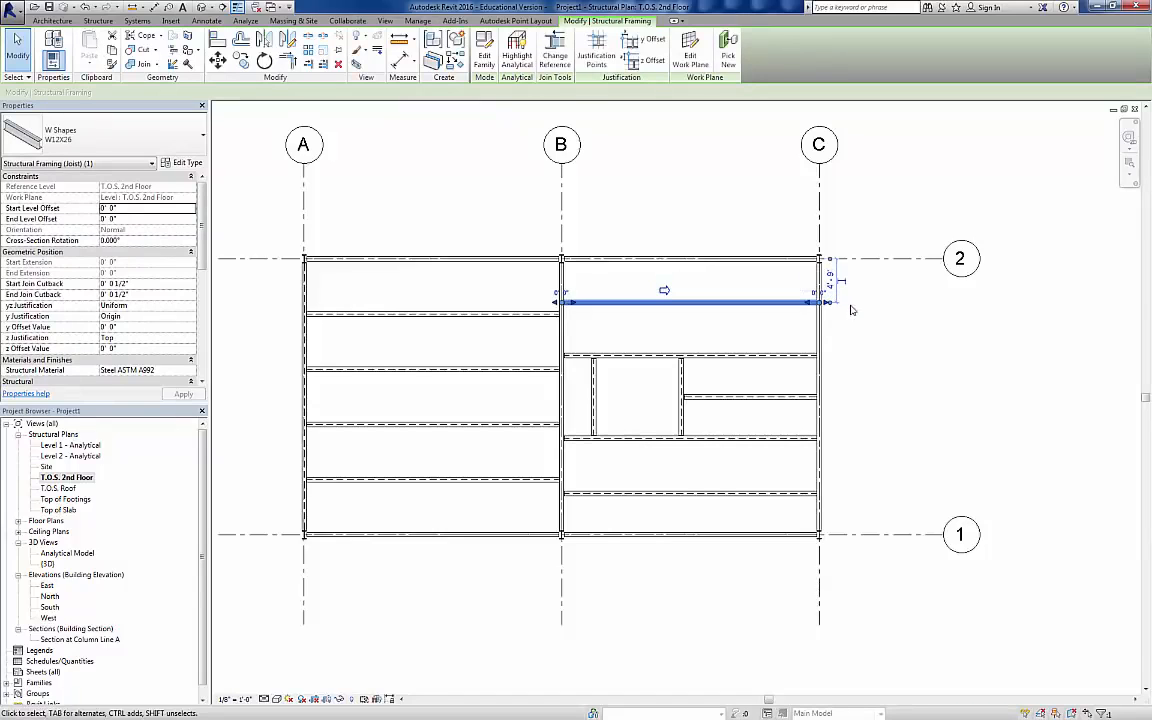
# Step: Set the distance from the uppermost W12X26 beam in bay B–C to the upper W14X30 beam to 4' 9"
pyautogui.click(805, 355)
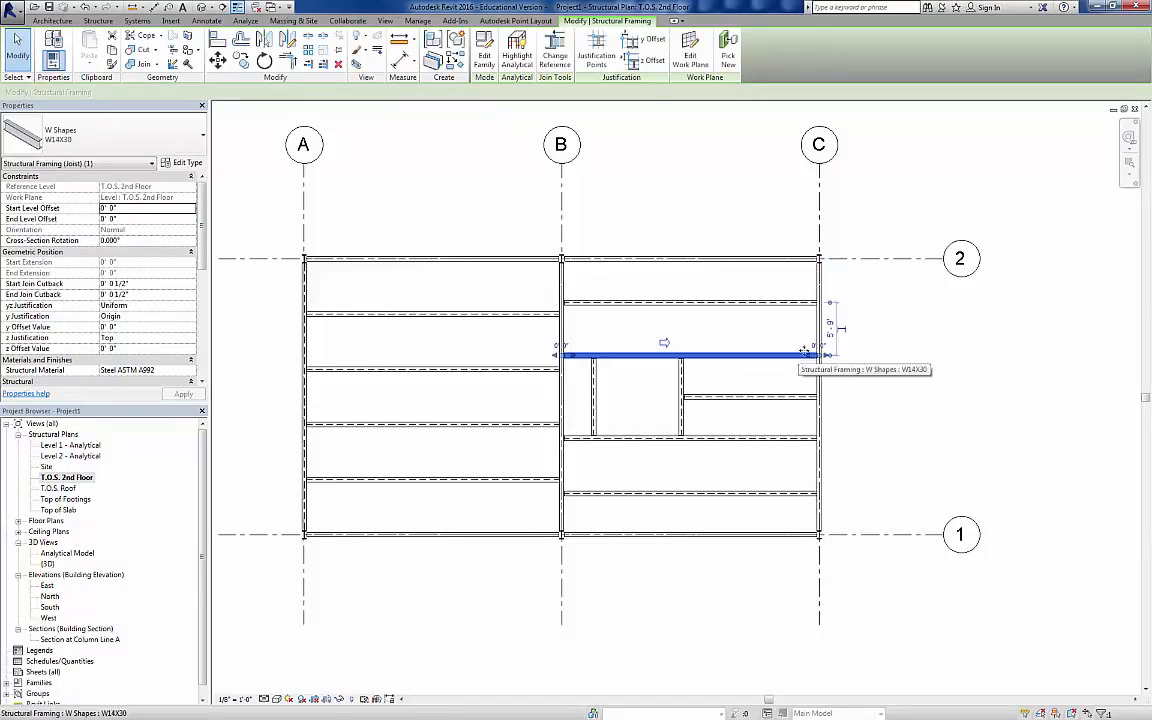
pyautogui.click(831, 330)
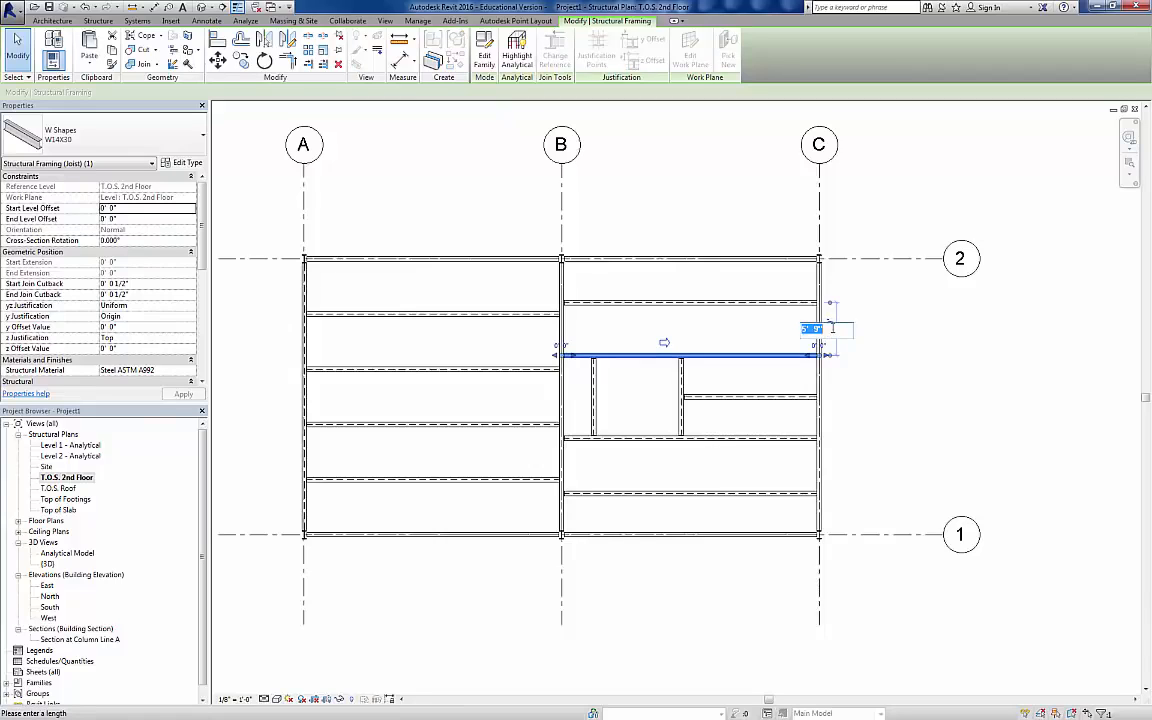
pyautogui.write('4 9')
pyautogui.press('Return')
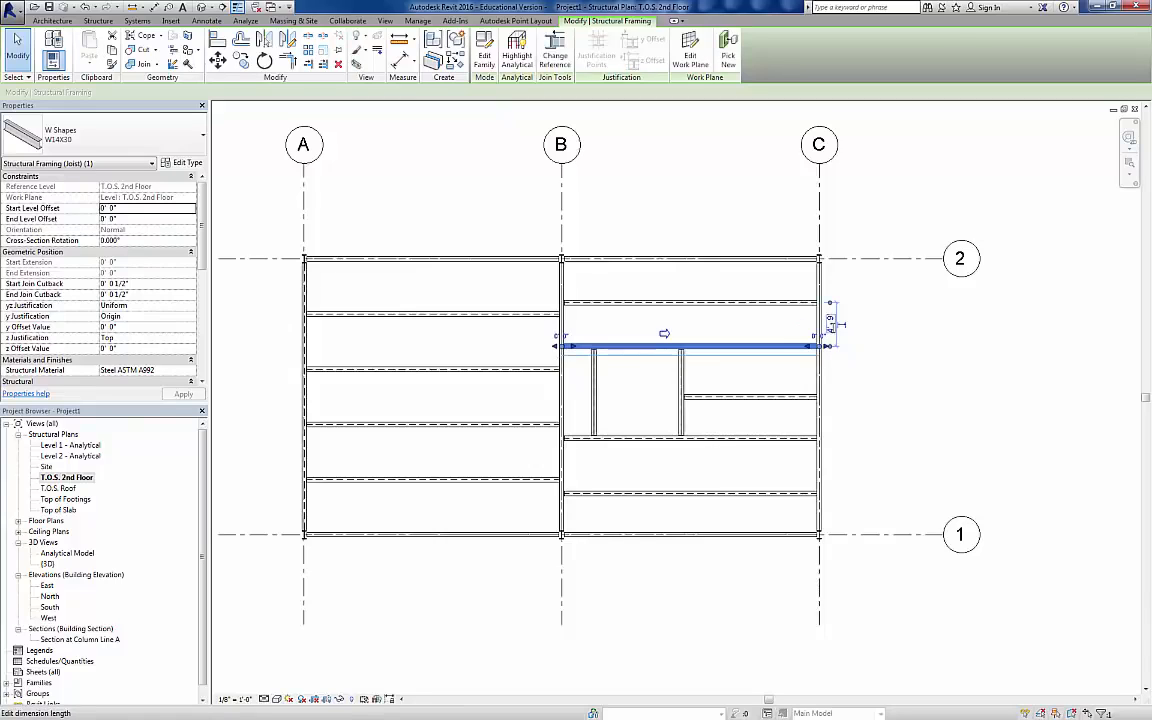
pyautogui.click(836, 379)
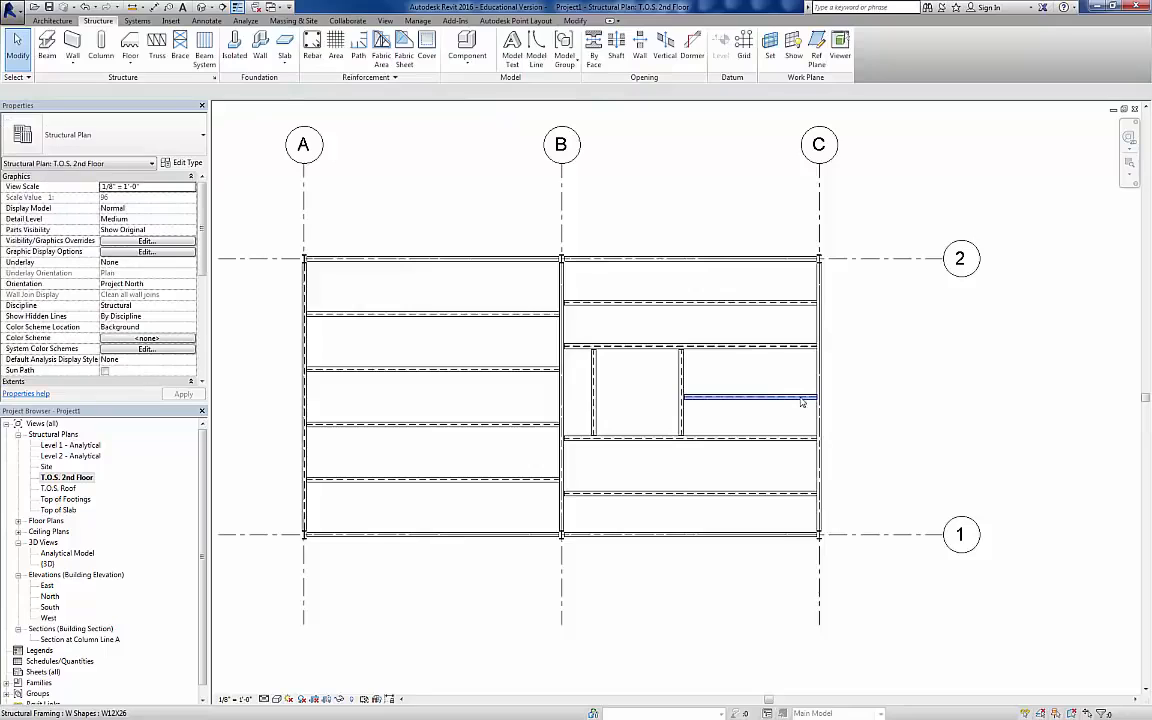
# Step: Set the distance from the upper W14X30 beam to the short horizontal W12X26 beam near grid C to 5' 0"
pyautogui.click(802, 399)
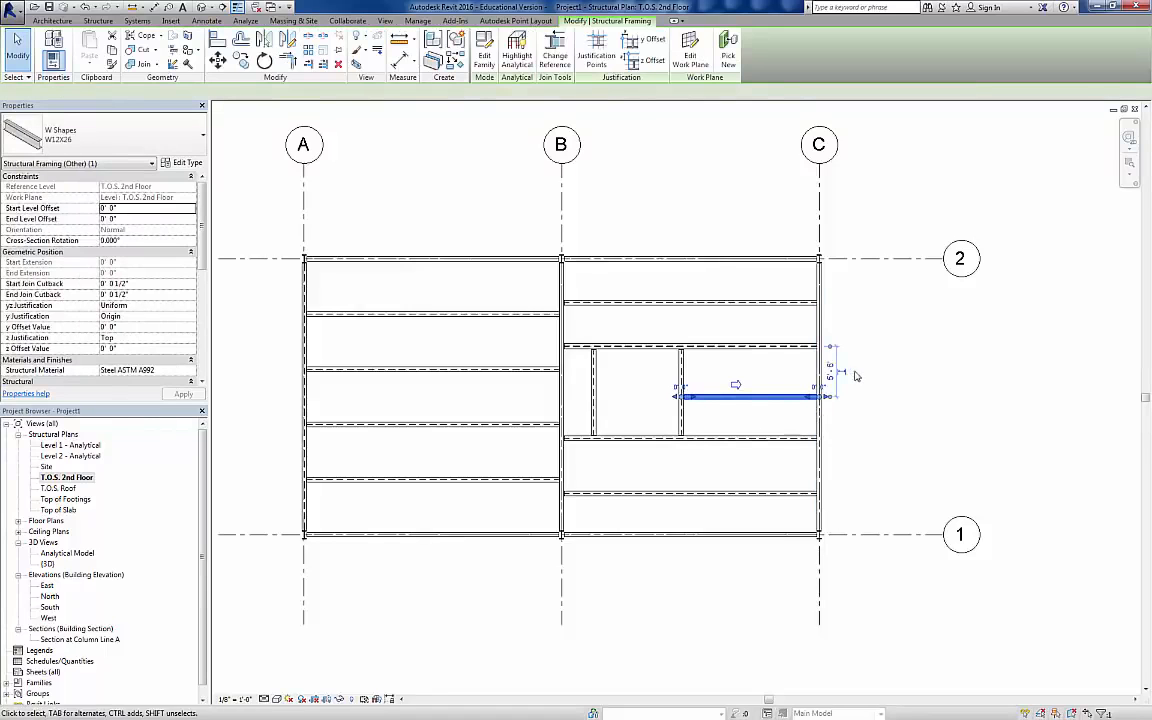
pyautogui.click(816, 372)
pyautogui.write('5')
pyautogui.press('Return')
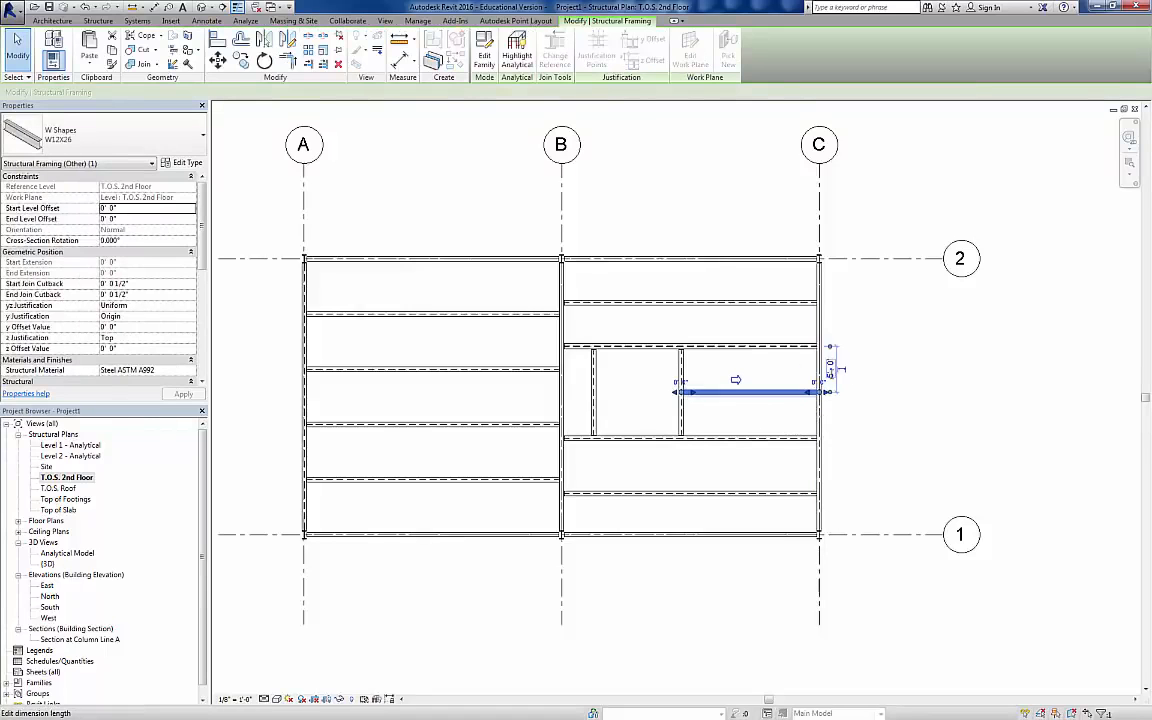
pyautogui.click(782, 439)
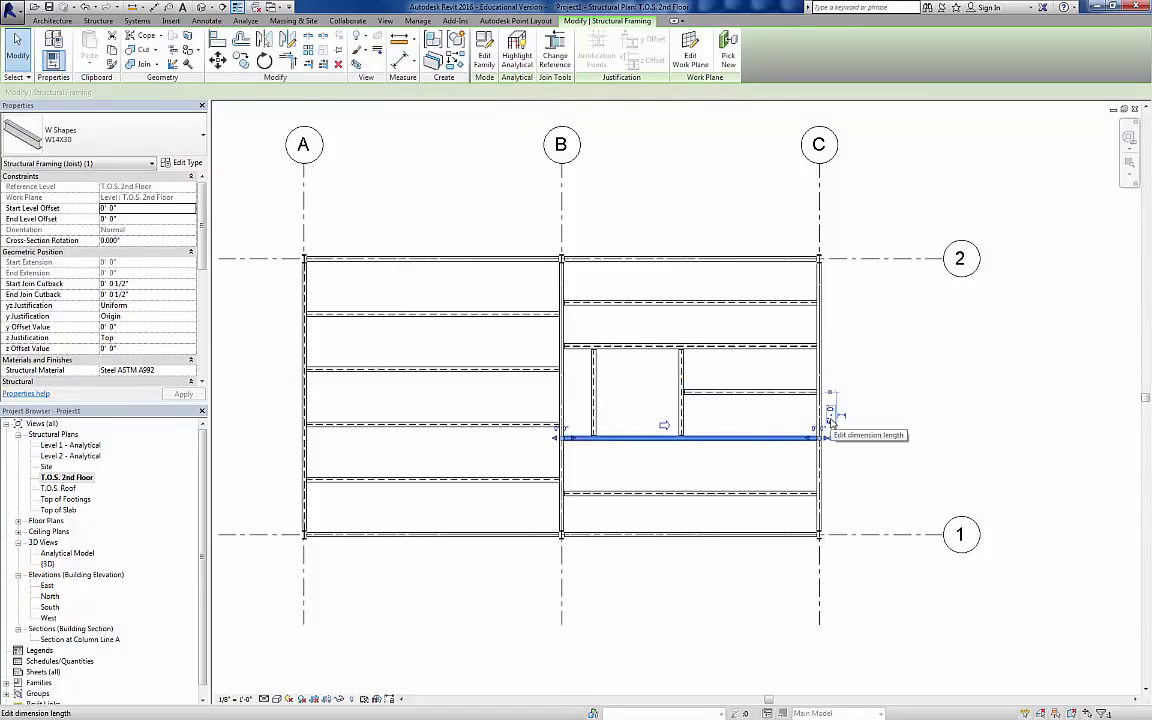
# Step: Set the lowest W12X26 beam in bay B–C 5' 3" from the lower W14X30 beam and check its distance to the grid 1 girder
pyautogui.click(812, 491)
pyautogui.click(830, 464)
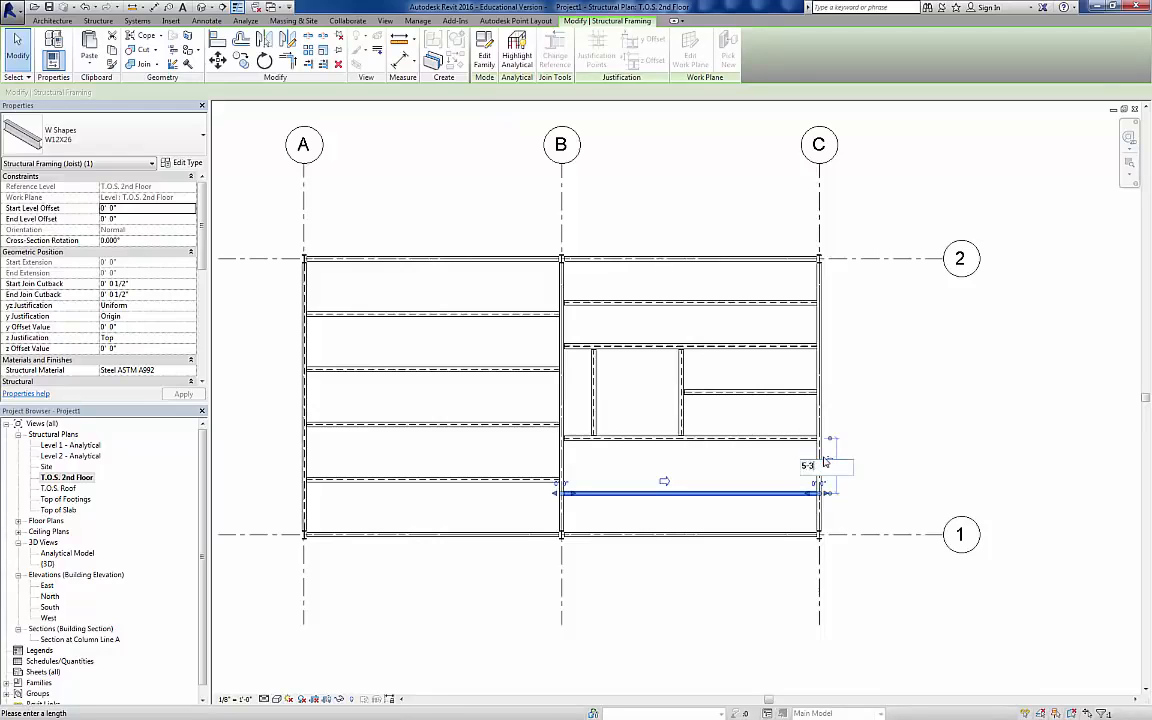
pyautogui.press('Return')
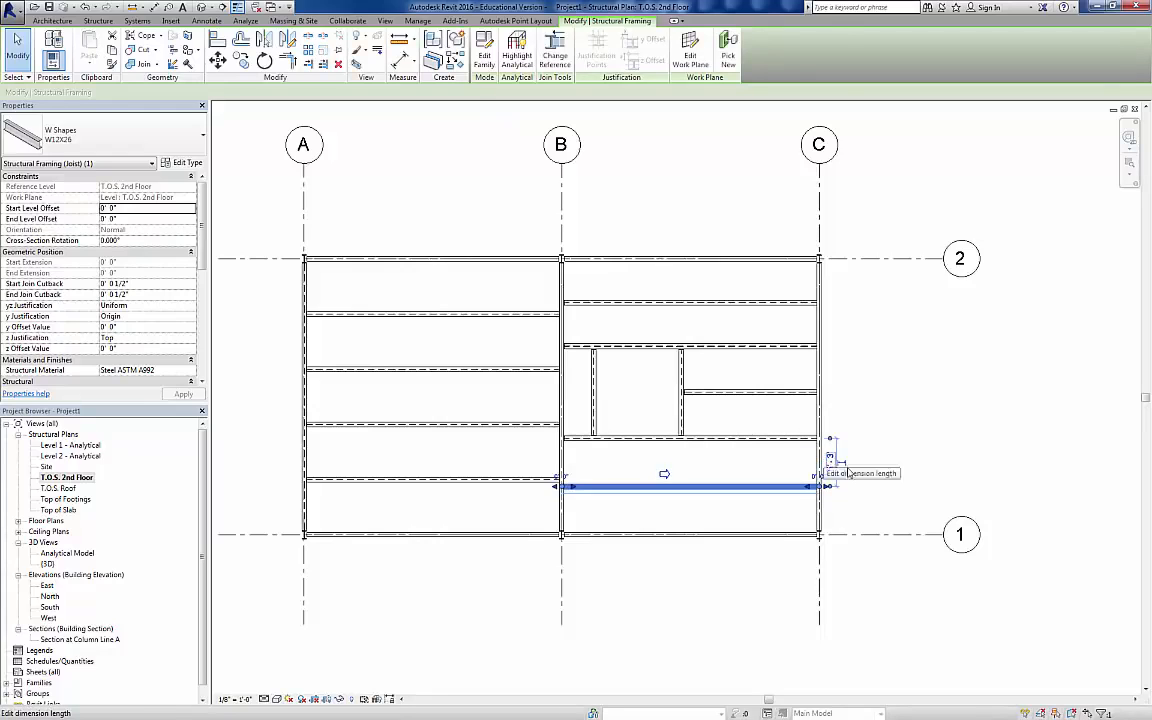
pyautogui.click(885, 480)
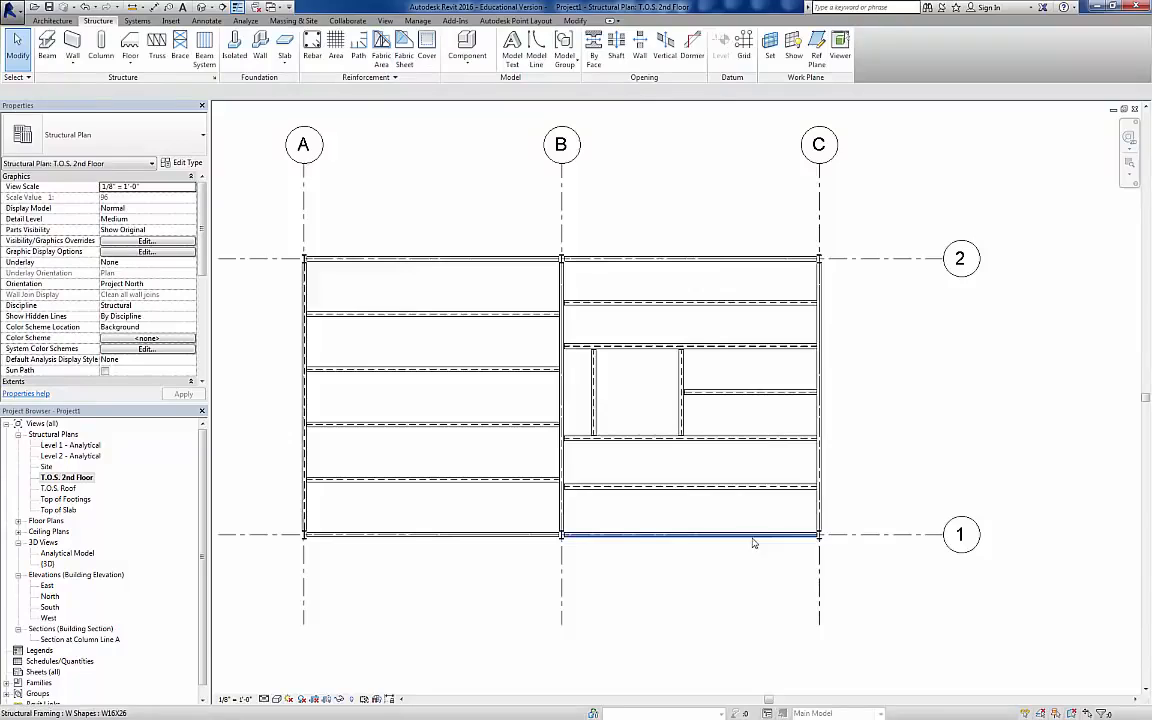
pyautogui.click(780, 491)
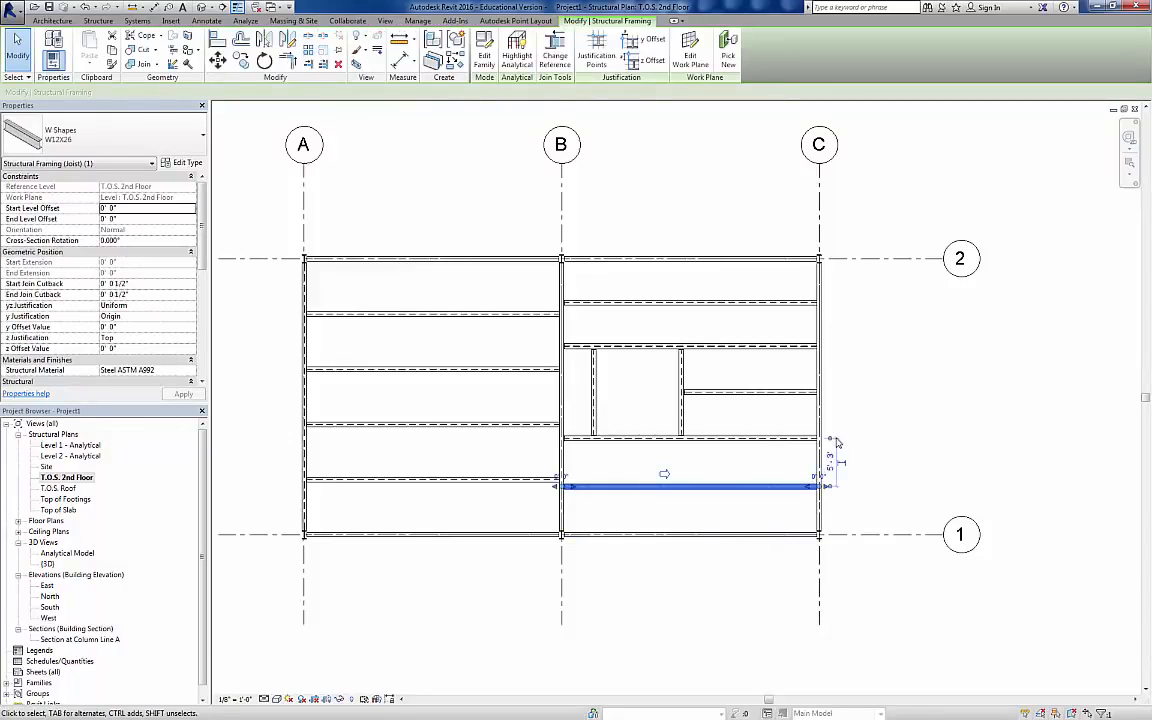
pyautogui.moveTo(797, 532); pyautogui.dragTo(792, 535)
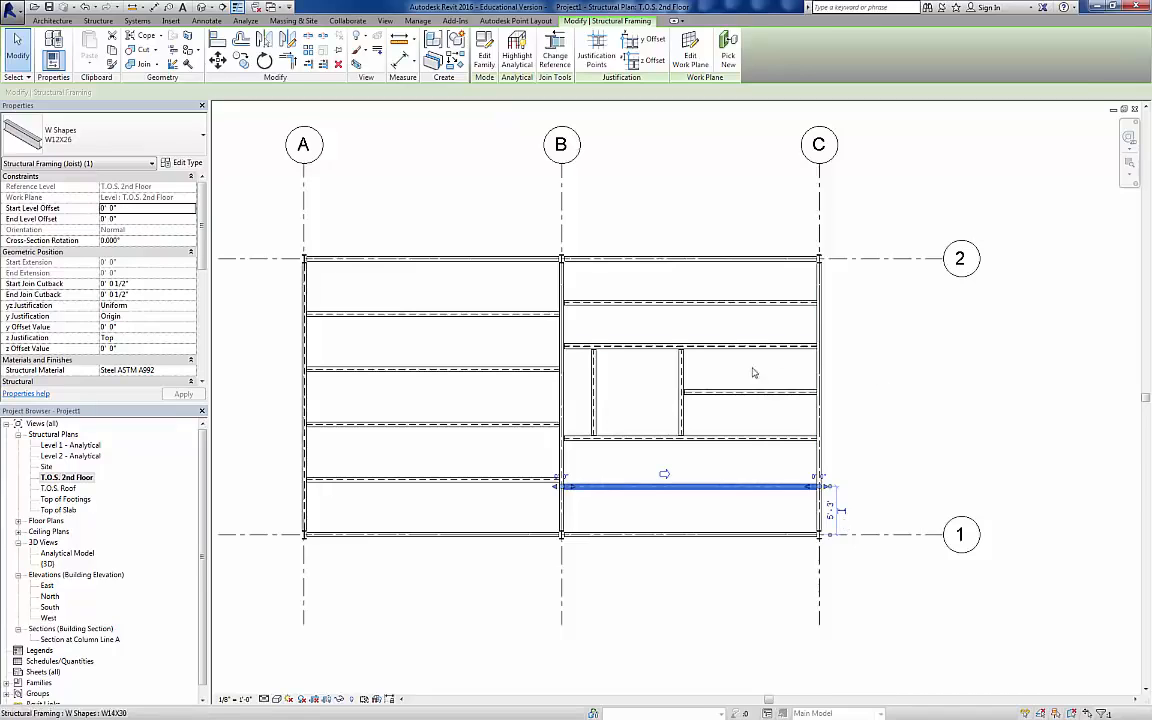
pyautogui.press('Escape')
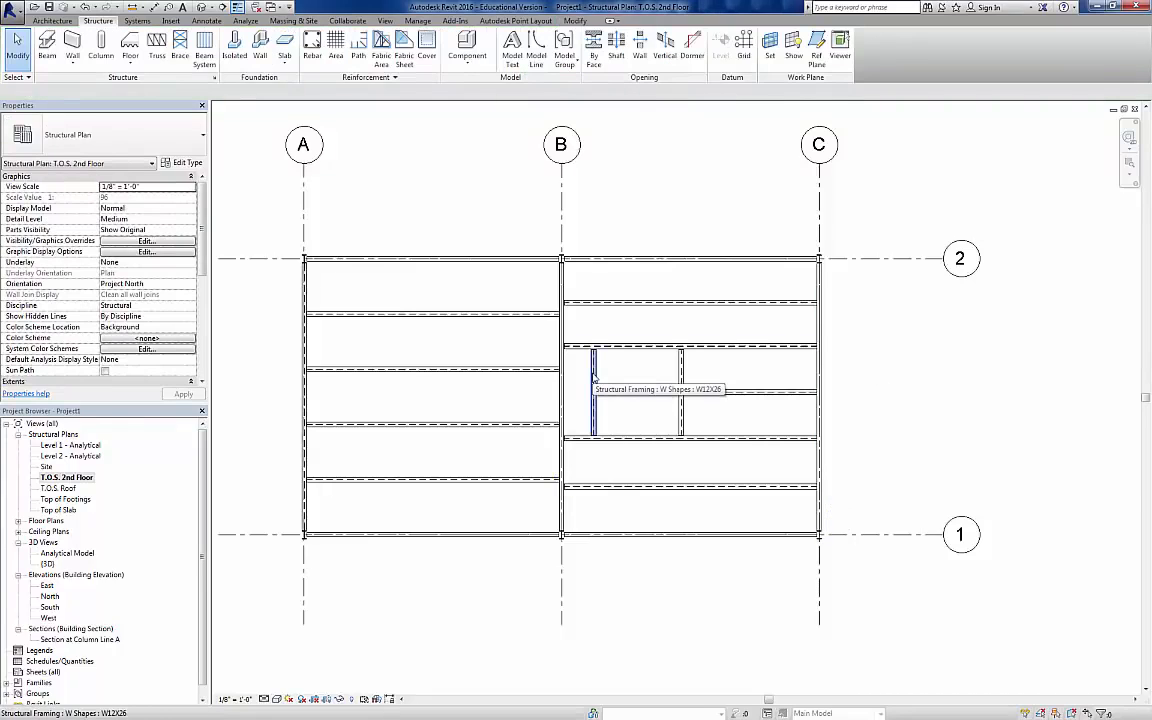
# Step: Set the vertical W12X26 beam's distance from the grid B girder to 3' 0"
pyautogui.click(594, 378)
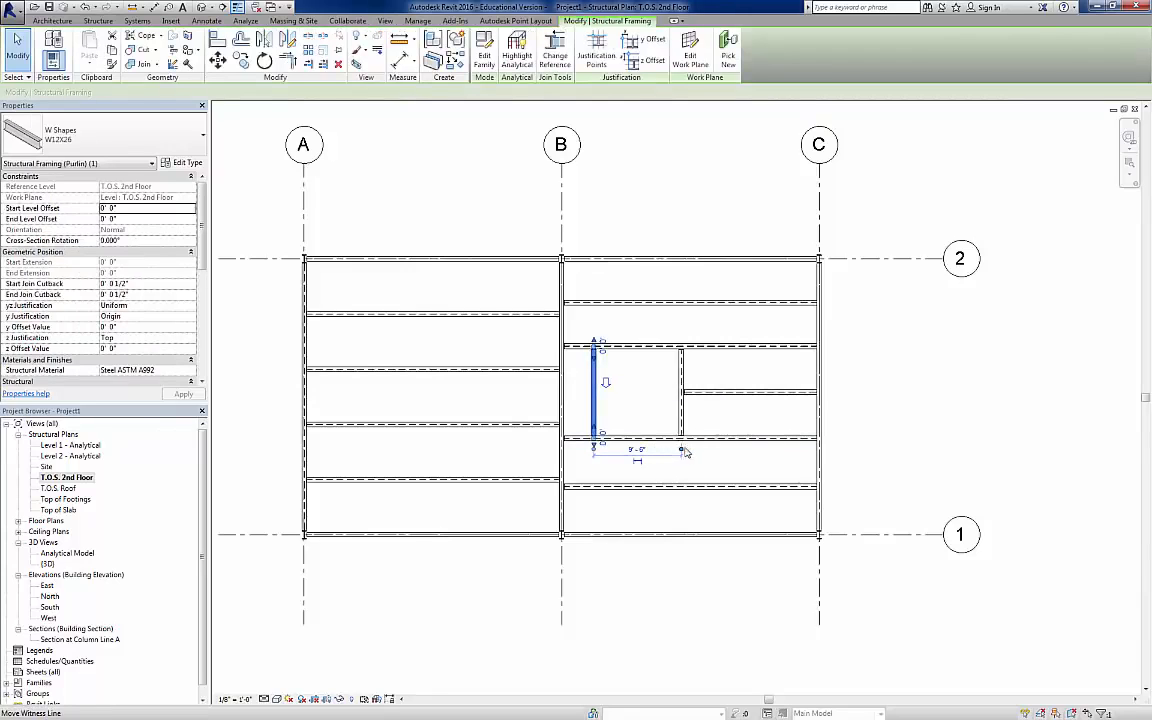
pyautogui.moveTo(677, 449); pyautogui.dragTo(568, 416)
pyautogui.click(578, 451)
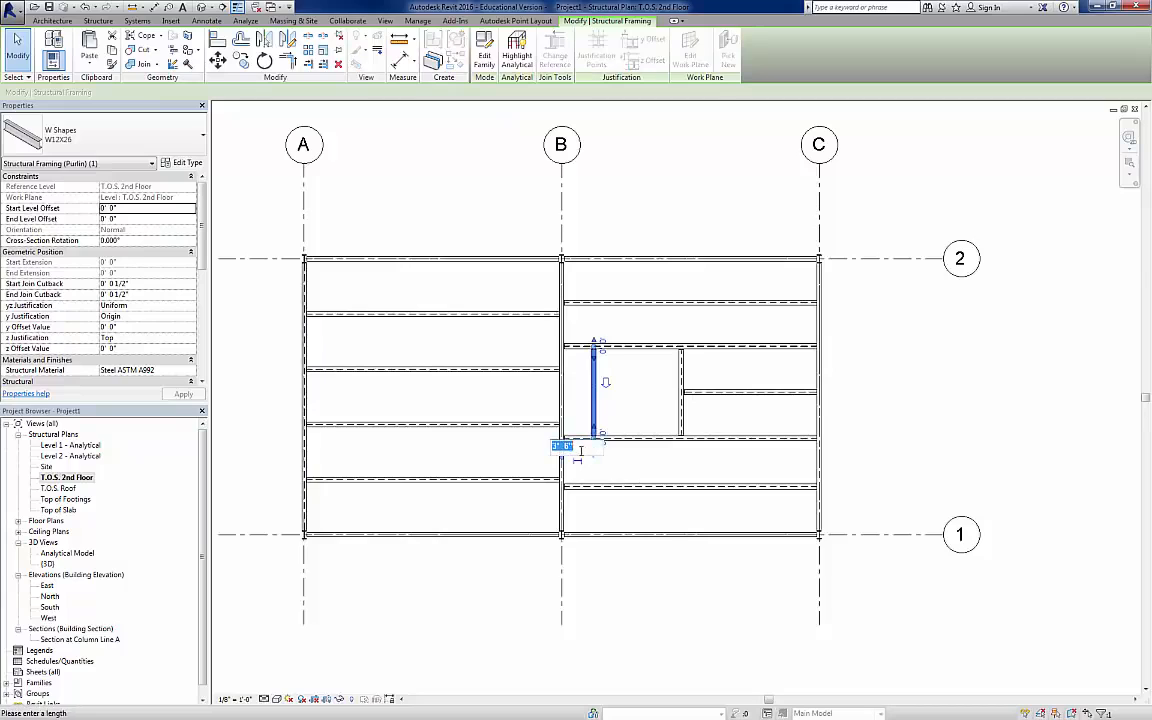
pyautogui.write('3')
pyautogui.press('Return')
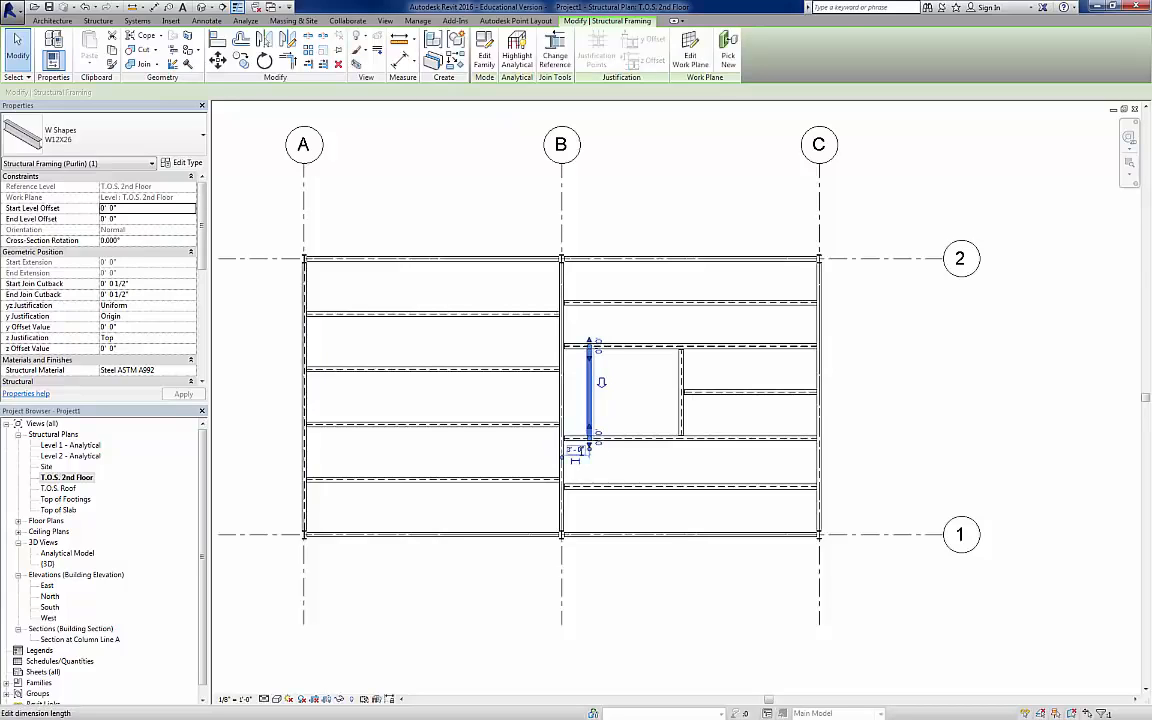
pyautogui.click(635, 404)
# Step: Set the distance between the vertical W14X30 beam and the vertical W12X26 beam to 11' 0"
pyautogui.click(684, 380)
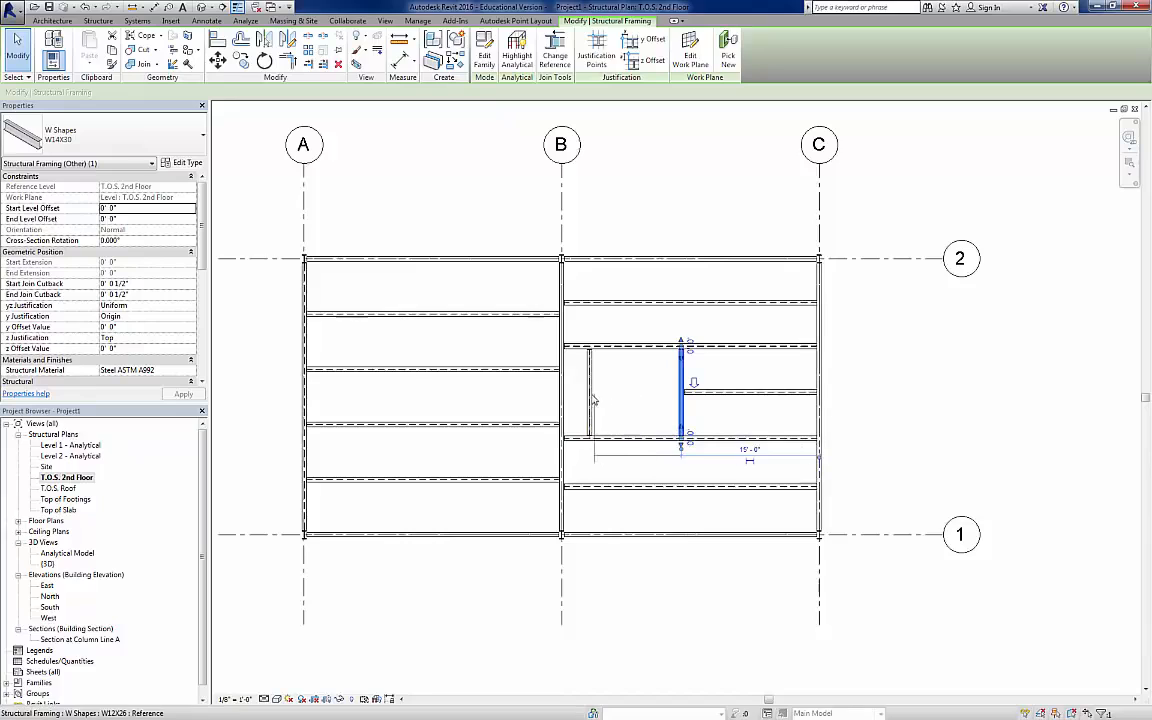
pyautogui.moveTo(592, 395); pyautogui.dragTo(591, 396)
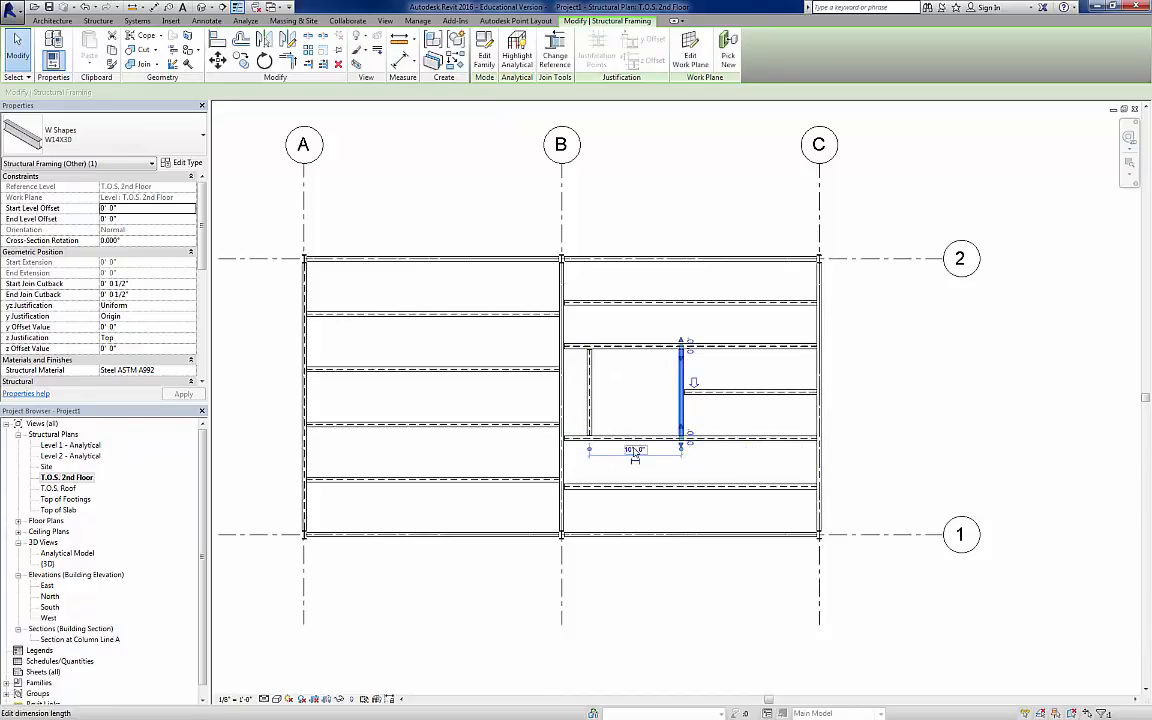
pyautogui.click(633, 450)
pyautogui.write('11')
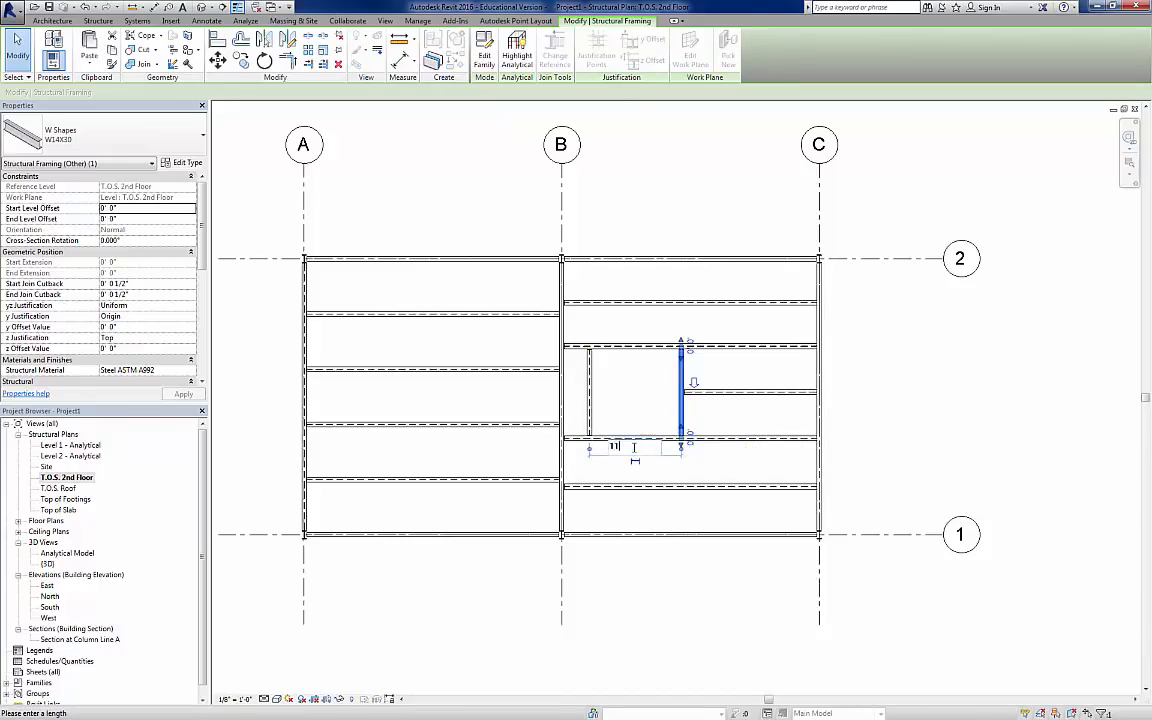
pyautogui.press('Return')
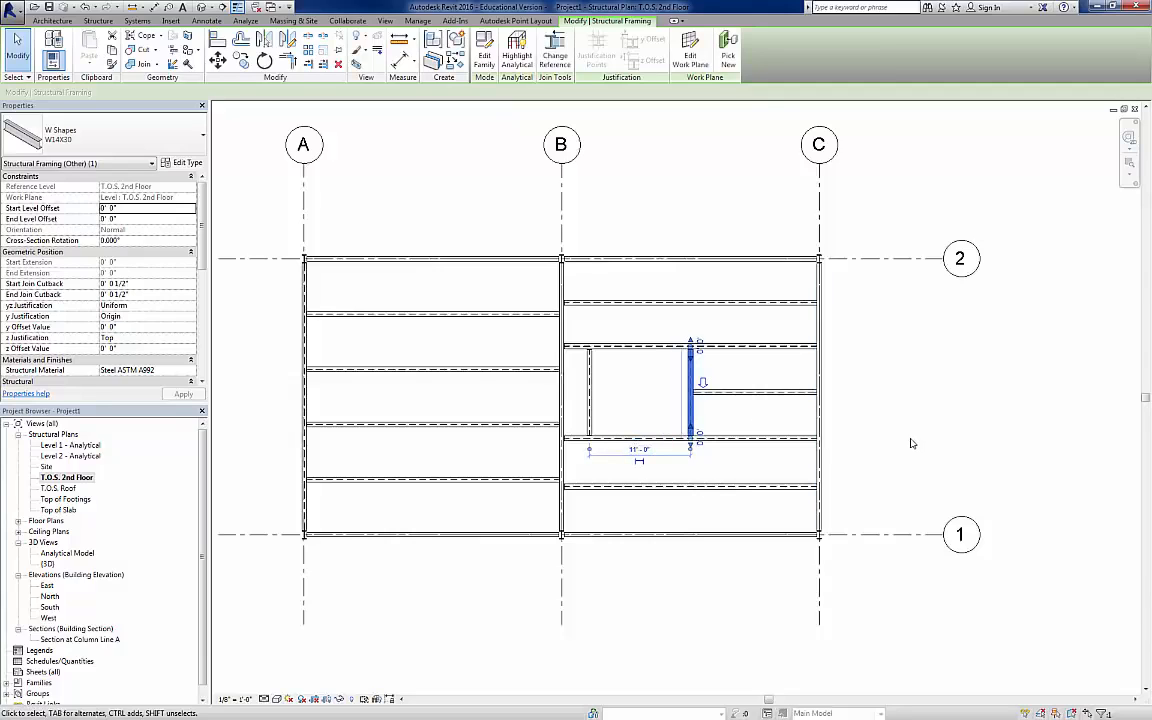
pyautogui.click(935, 440)
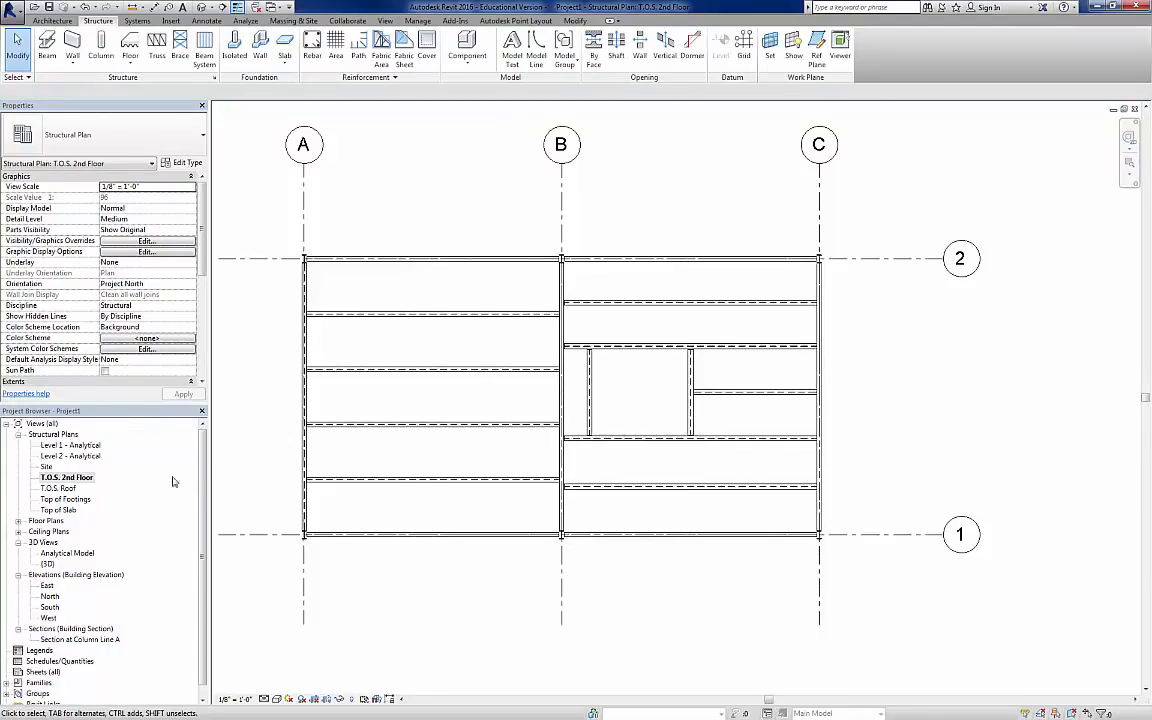
# Step: Open the T.O.S. Roof structural plan, hide grid A's lower bubble and try to show its upper bubble
pyautogui.doubleClick(70, 489)
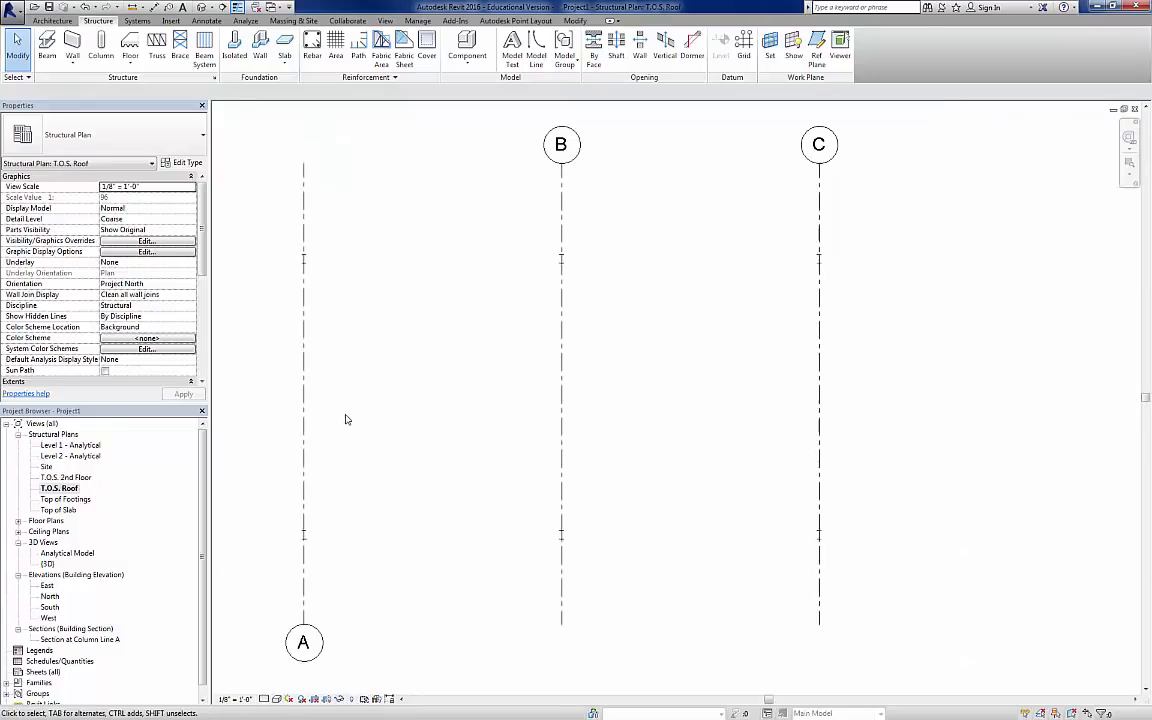
pyautogui.scroll(-2, 500, 392)
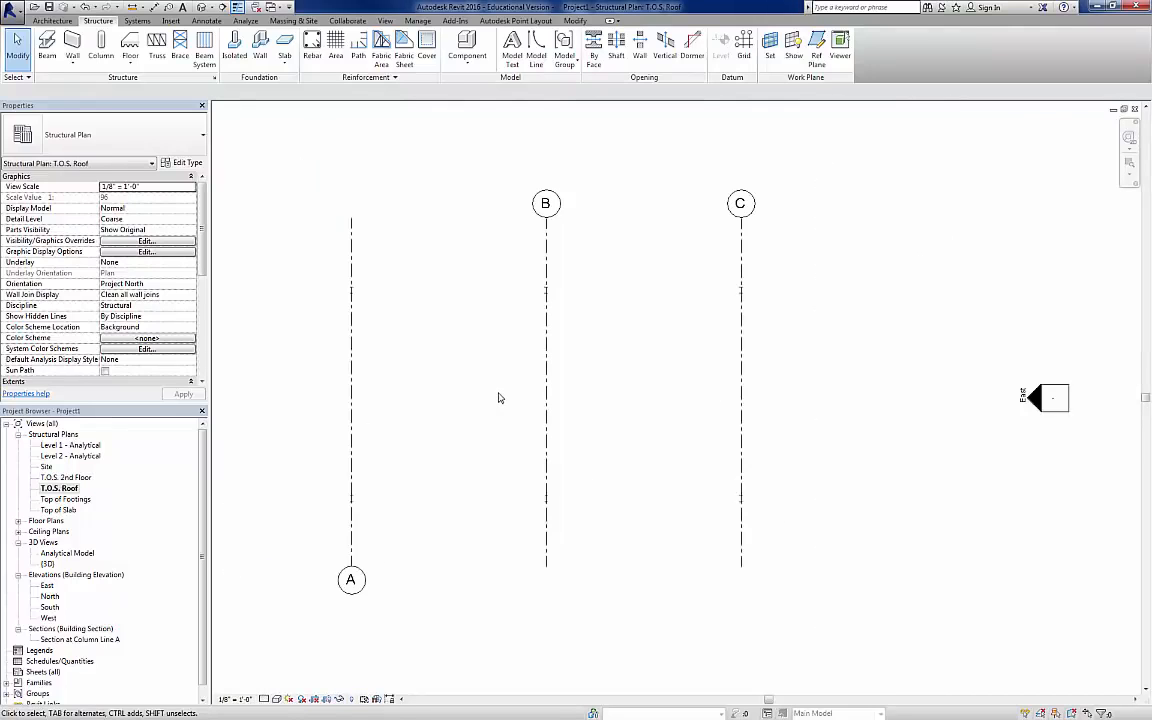
pyautogui.scroll(-2, 499, 398)
pyautogui.click(387, 538)
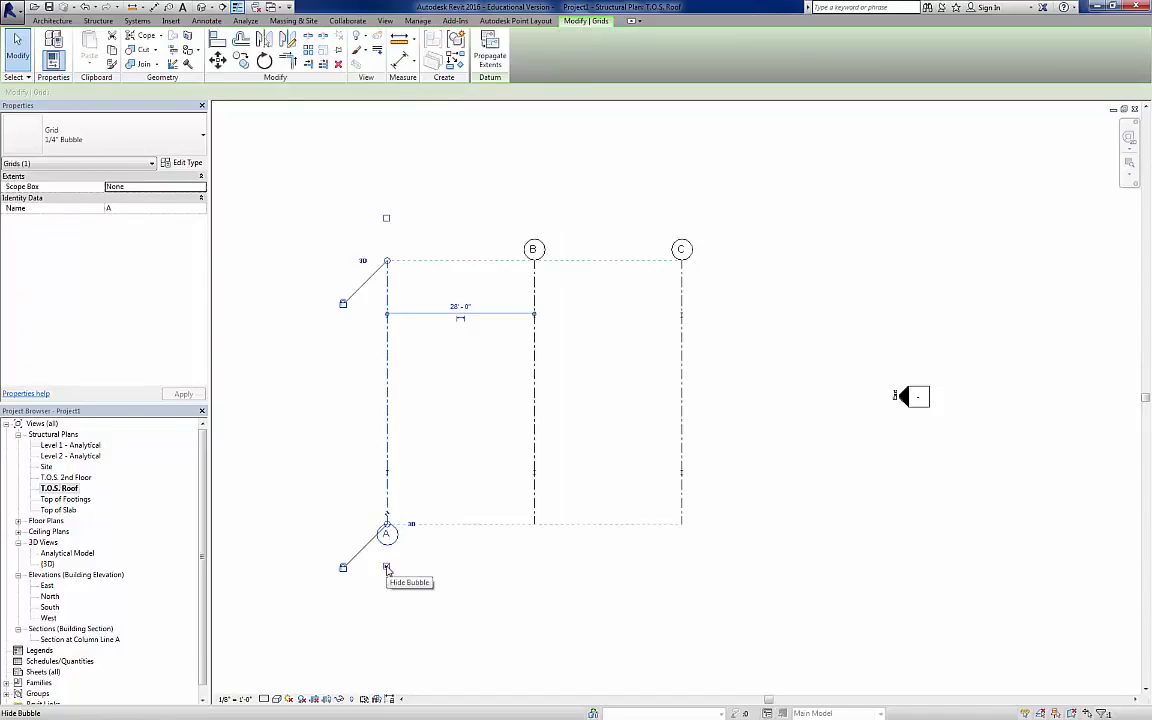
pyautogui.click(387, 568)
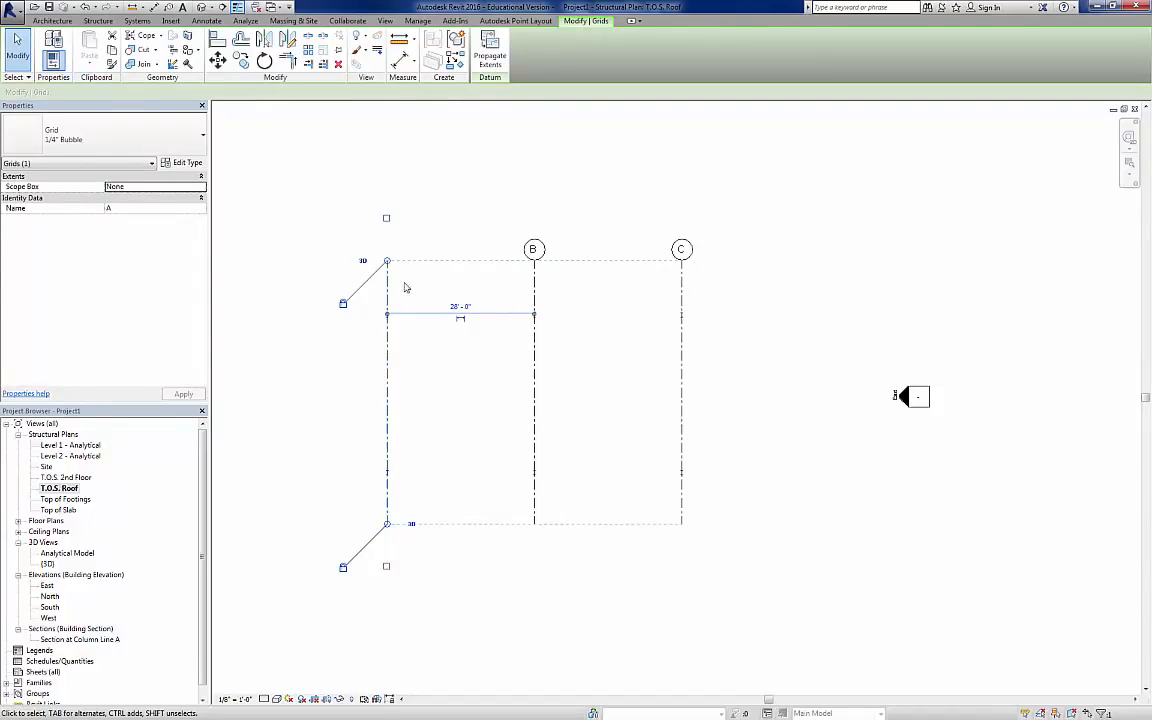
pyautogui.click(388, 216)
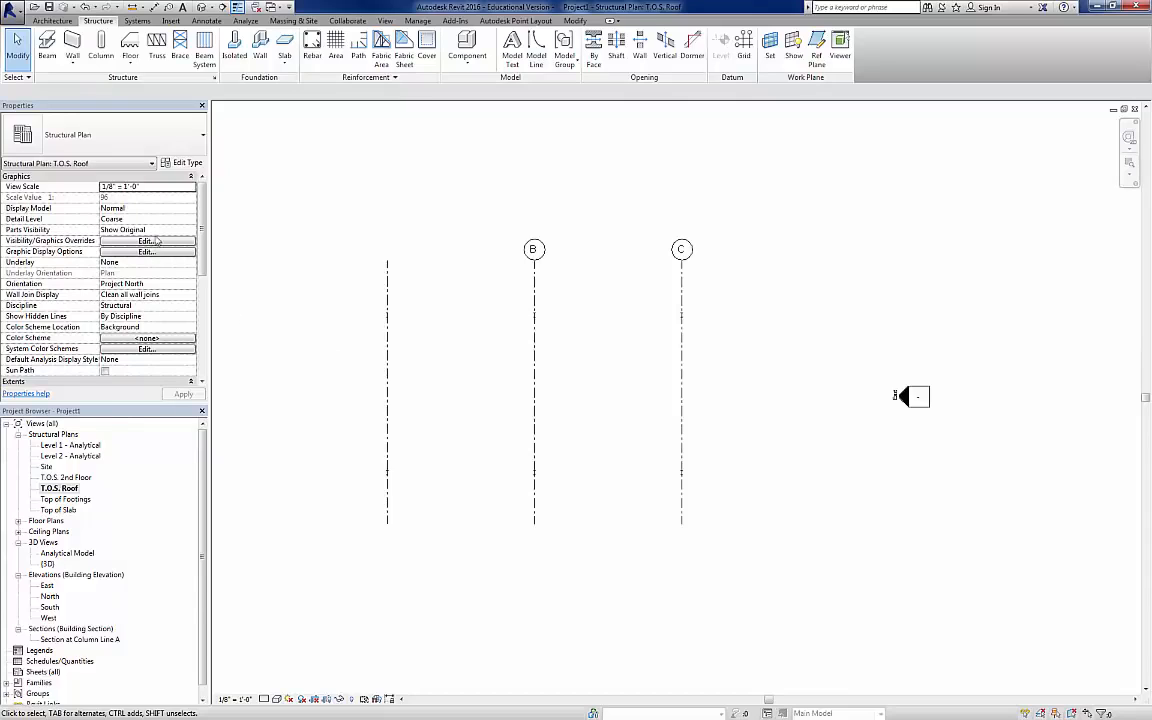
# Step: Draw W16X26 roof girders between the upper row of columns, from grid A to B and from grid B to C
pyautogui.click(47, 45)
pyautogui.click(121, 150)
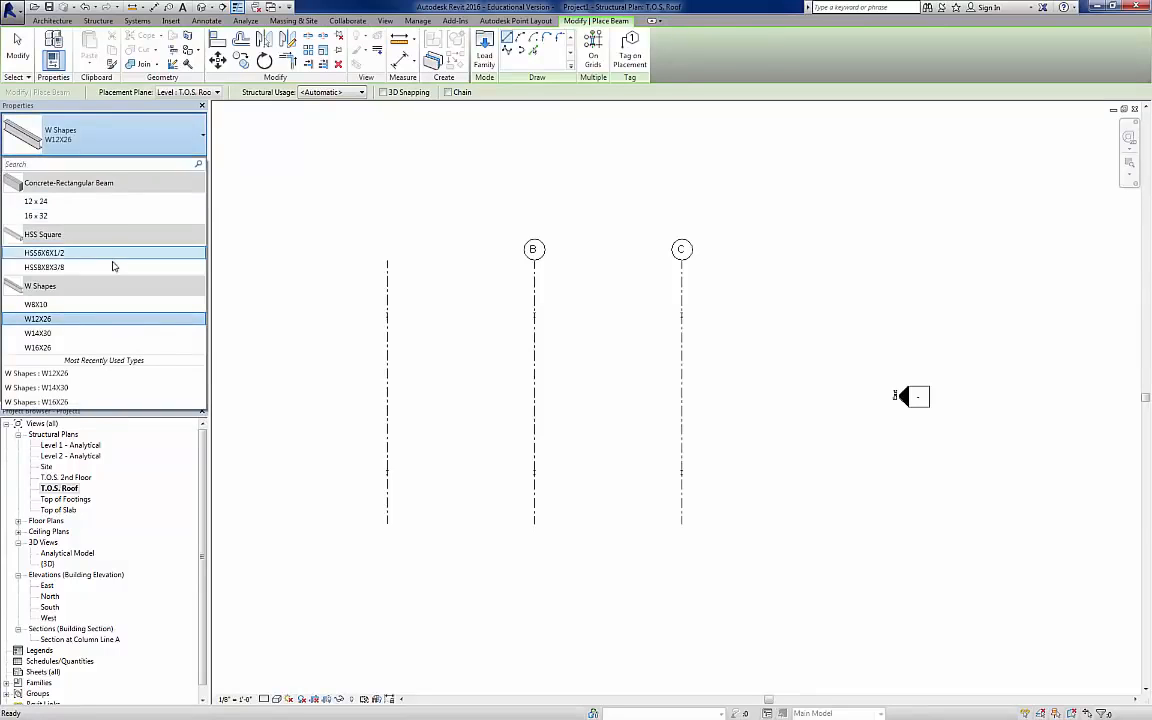
pyautogui.click(85, 347)
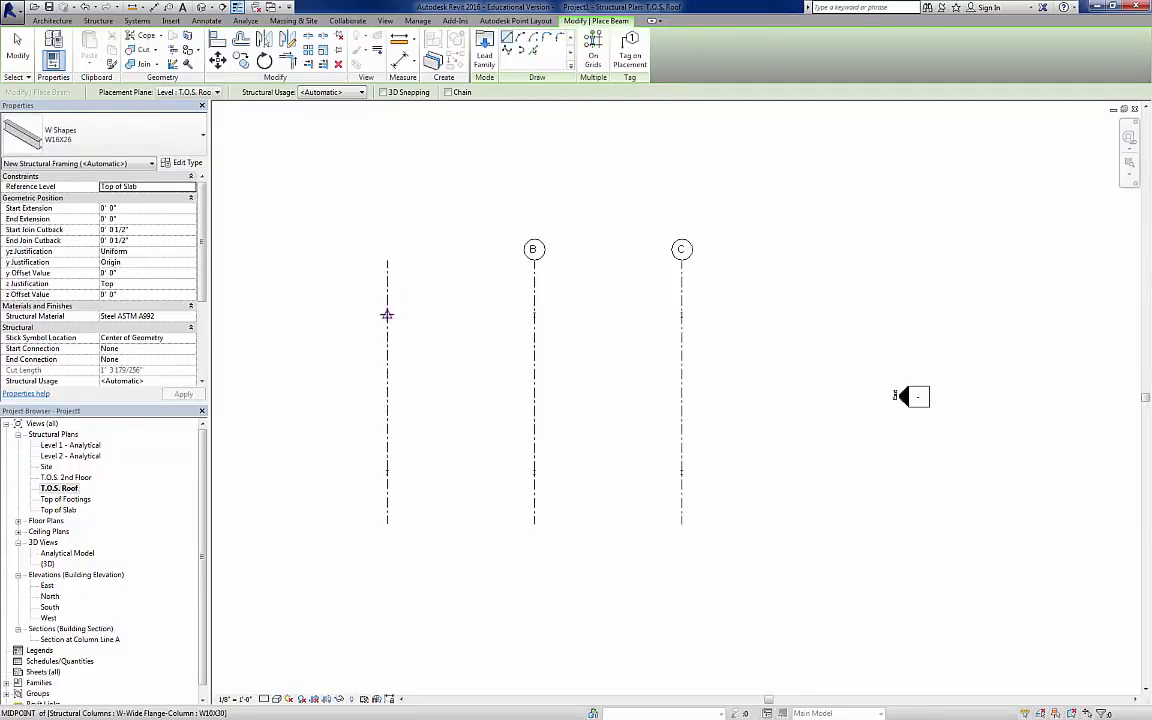
pyautogui.click(387, 315)
pyautogui.click(534, 315)
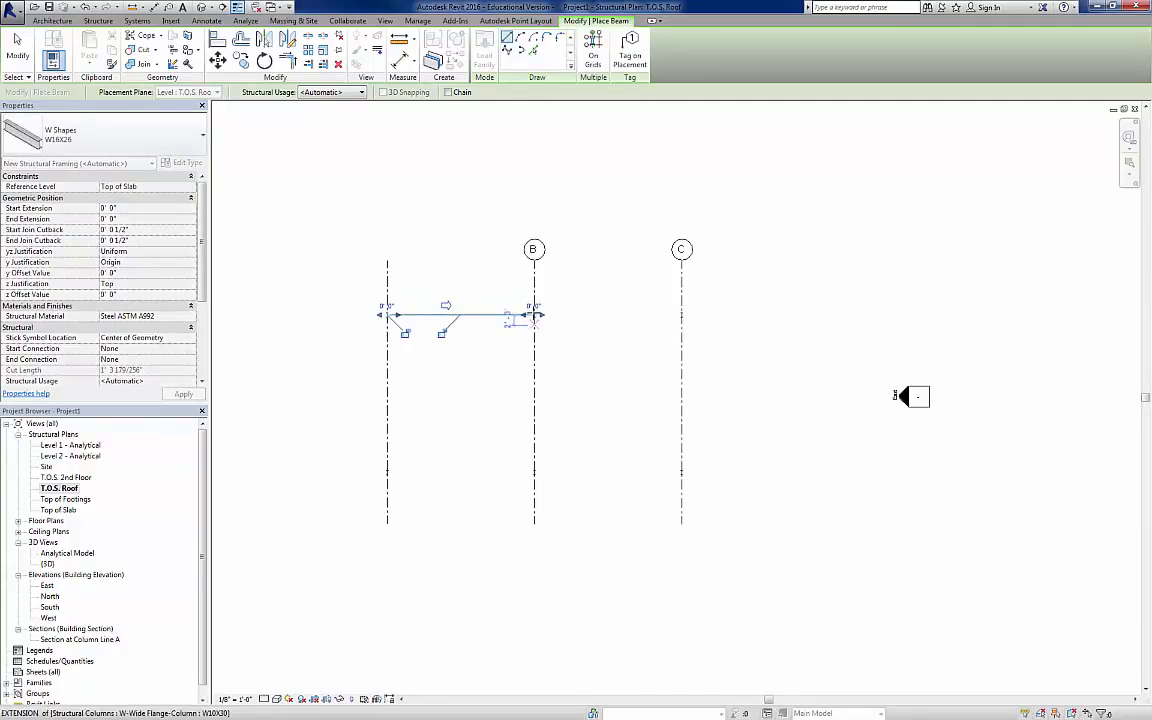
pyautogui.click(534, 315)
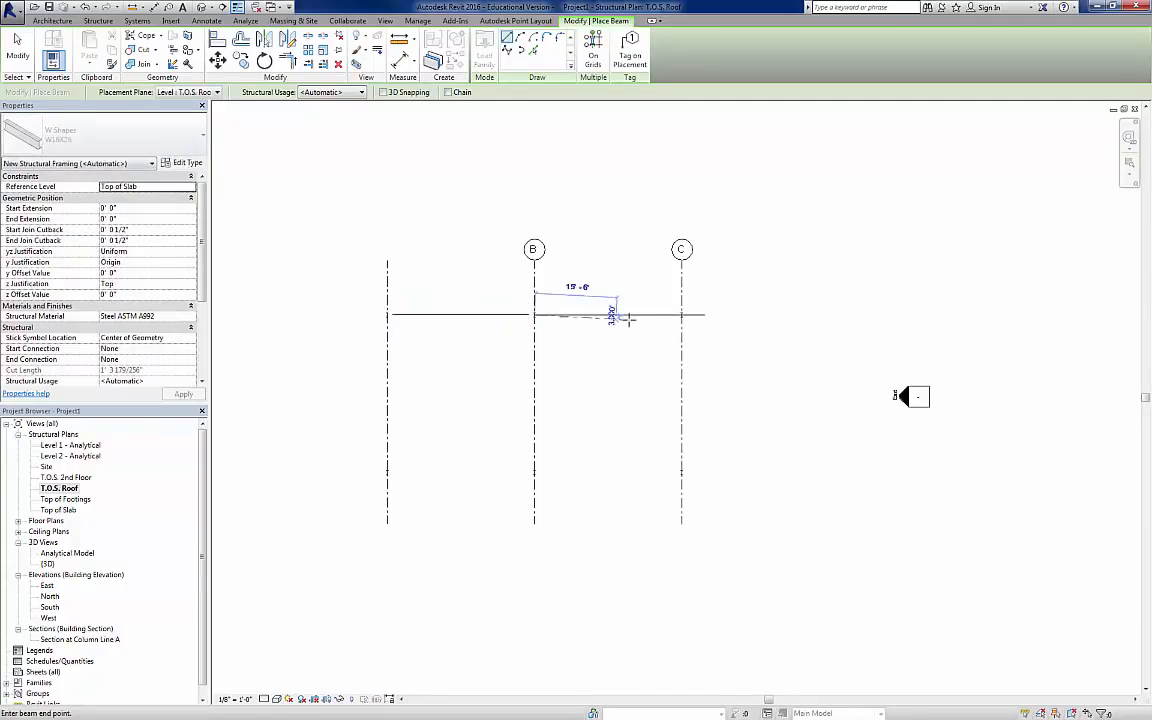
pyautogui.click(681, 315)
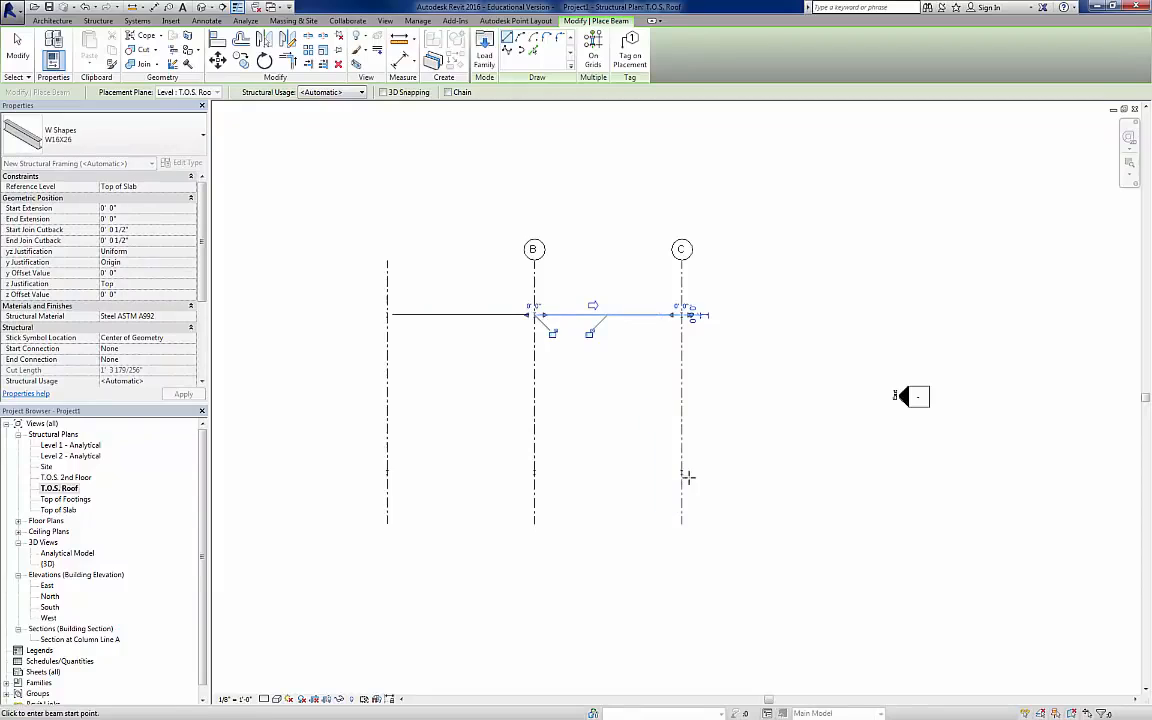
# Step: Draw W16X26 roof girders along grid C and between the lower row of columns, from grid C to B and from B to A
pyautogui.click(681, 472)
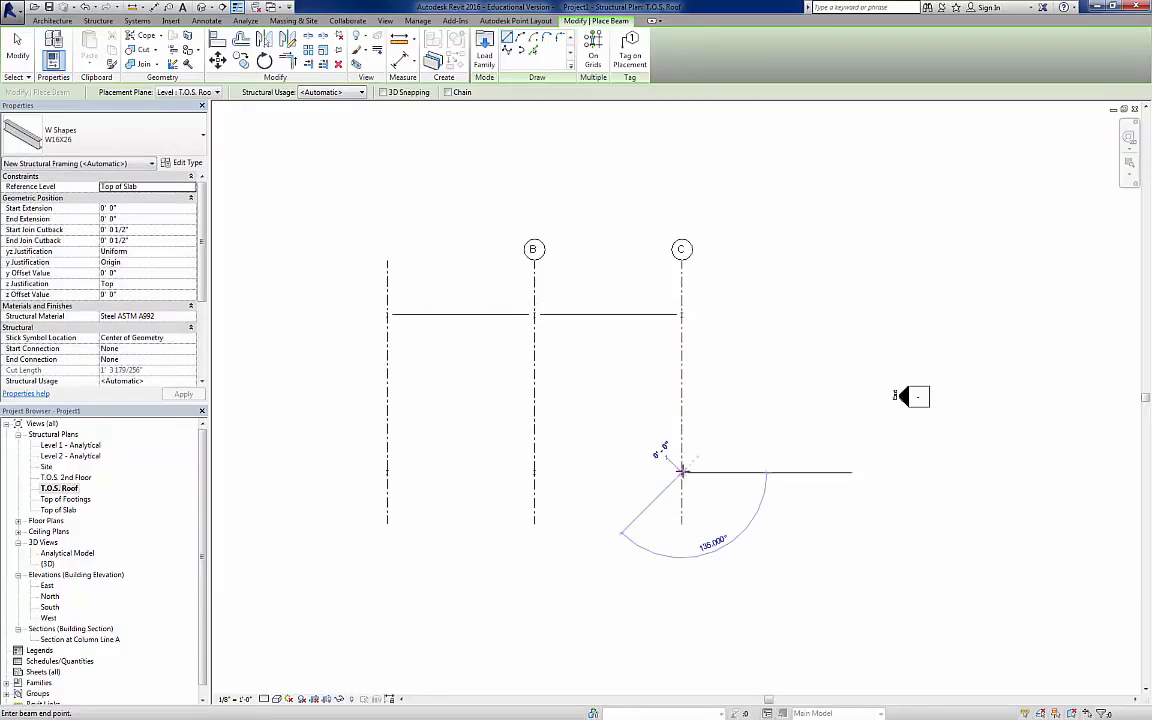
pyautogui.click(681, 315)
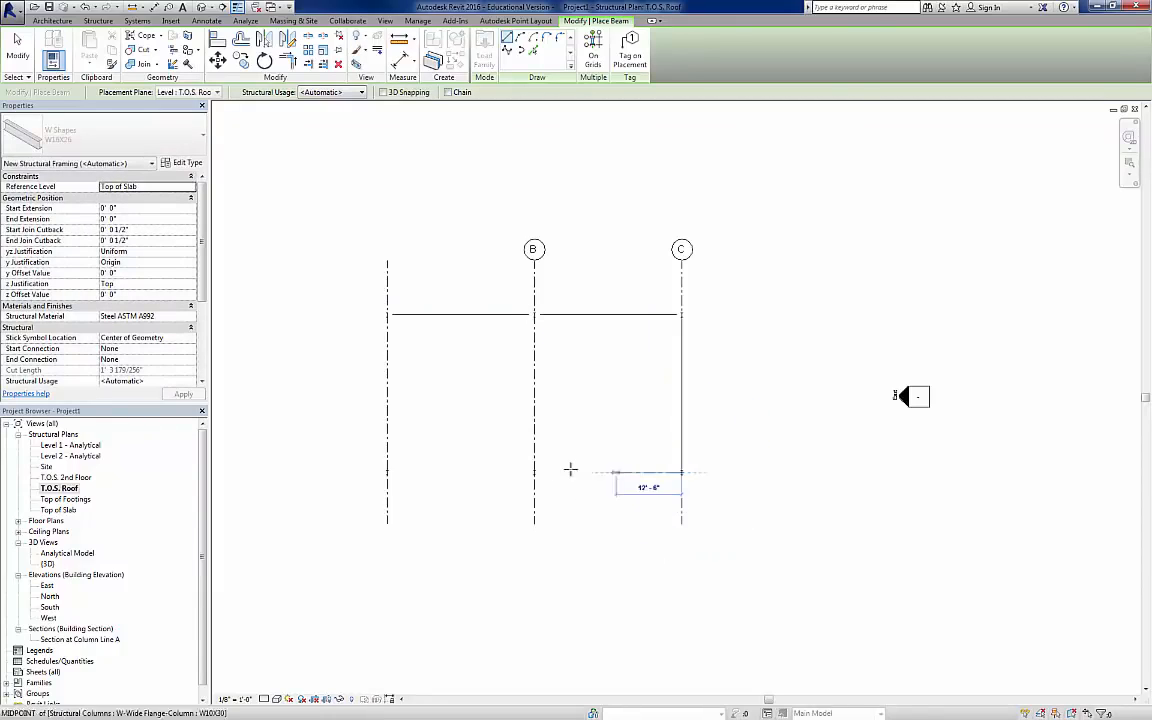
pyautogui.click(534, 472)
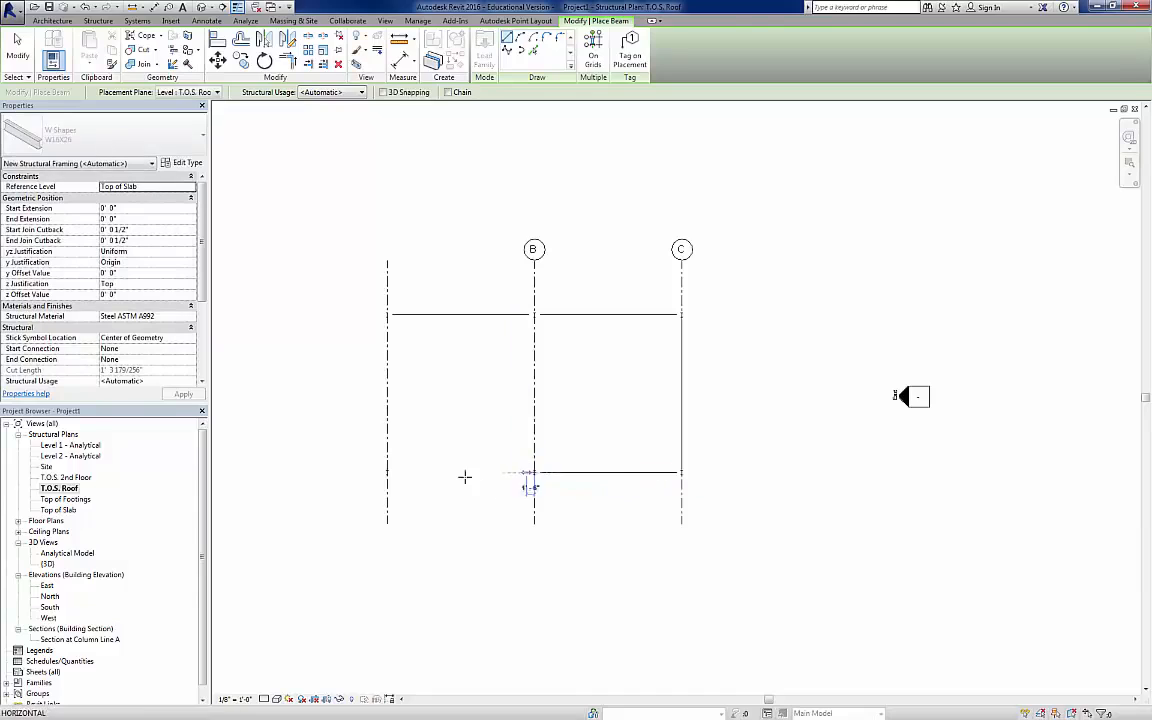
pyautogui.click(387, 472)
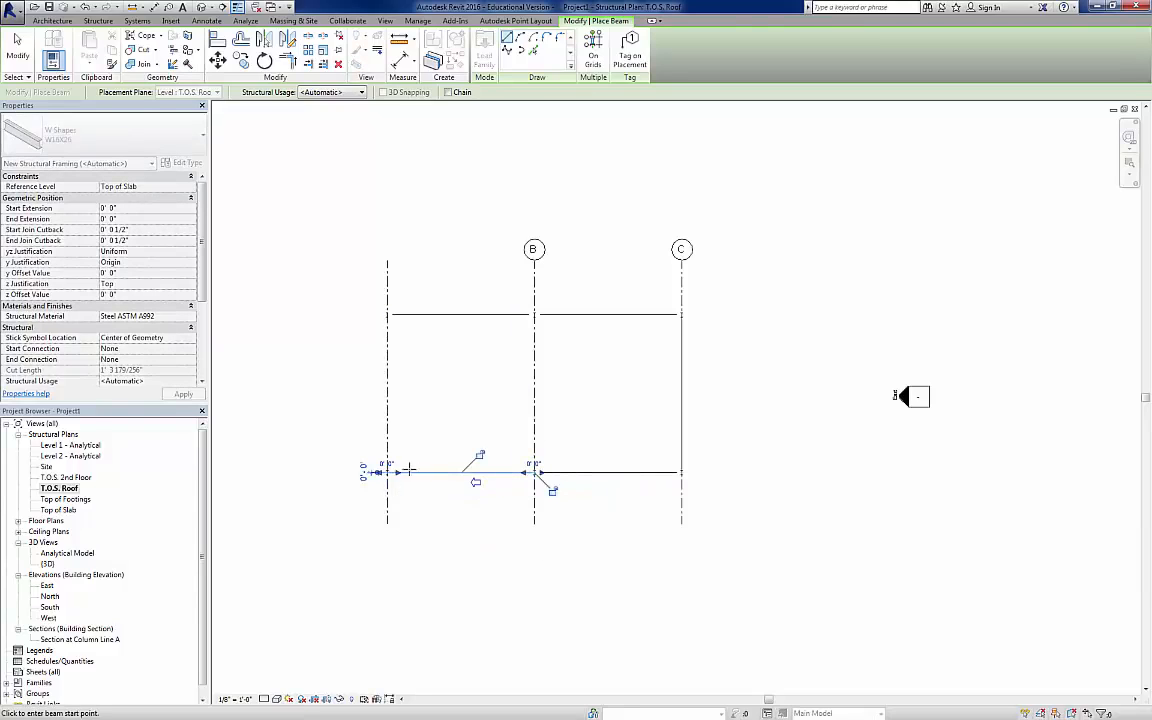
# Step: Draw W16X26 roof girders along grids A and B, spanning between the lower and upper column rows
pyautogui.click(387, 472)
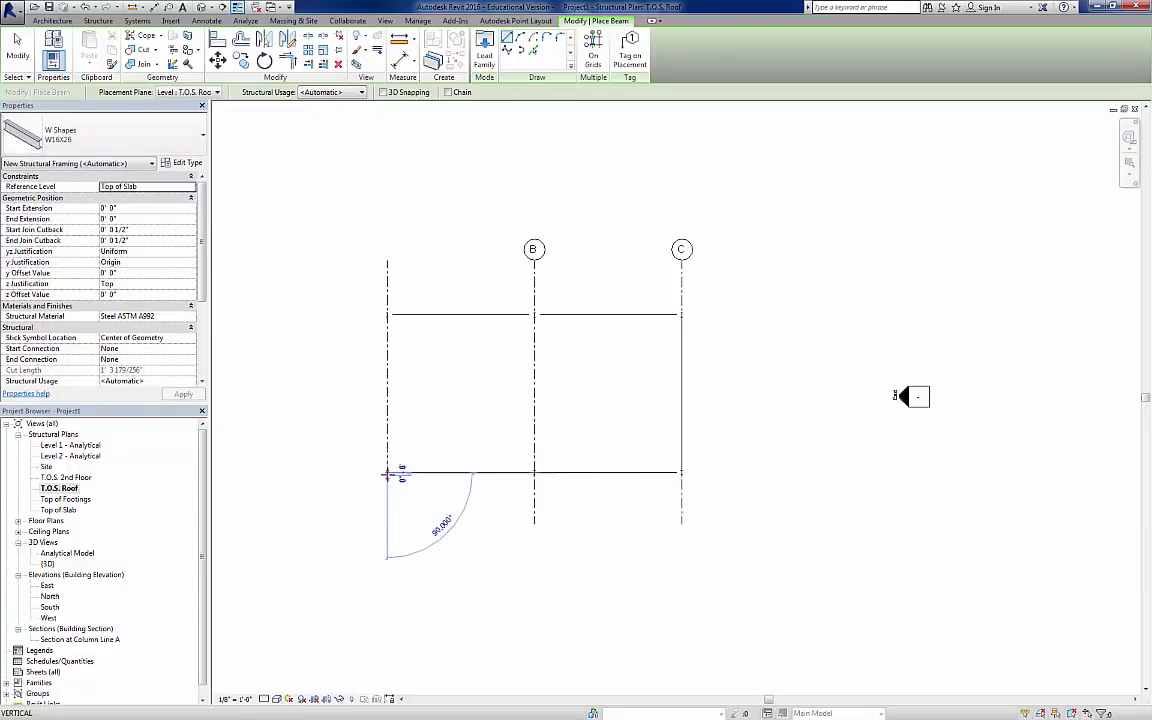
pyautogui.click(387, 312)
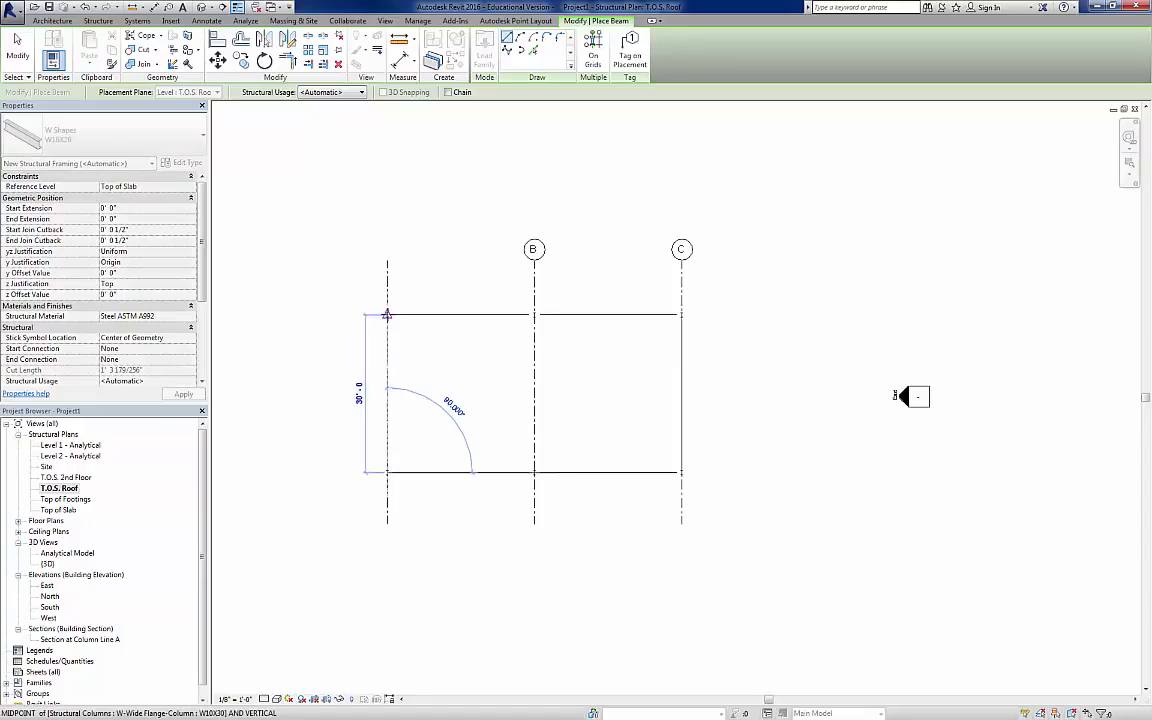
pyautogui.click(534, 314)
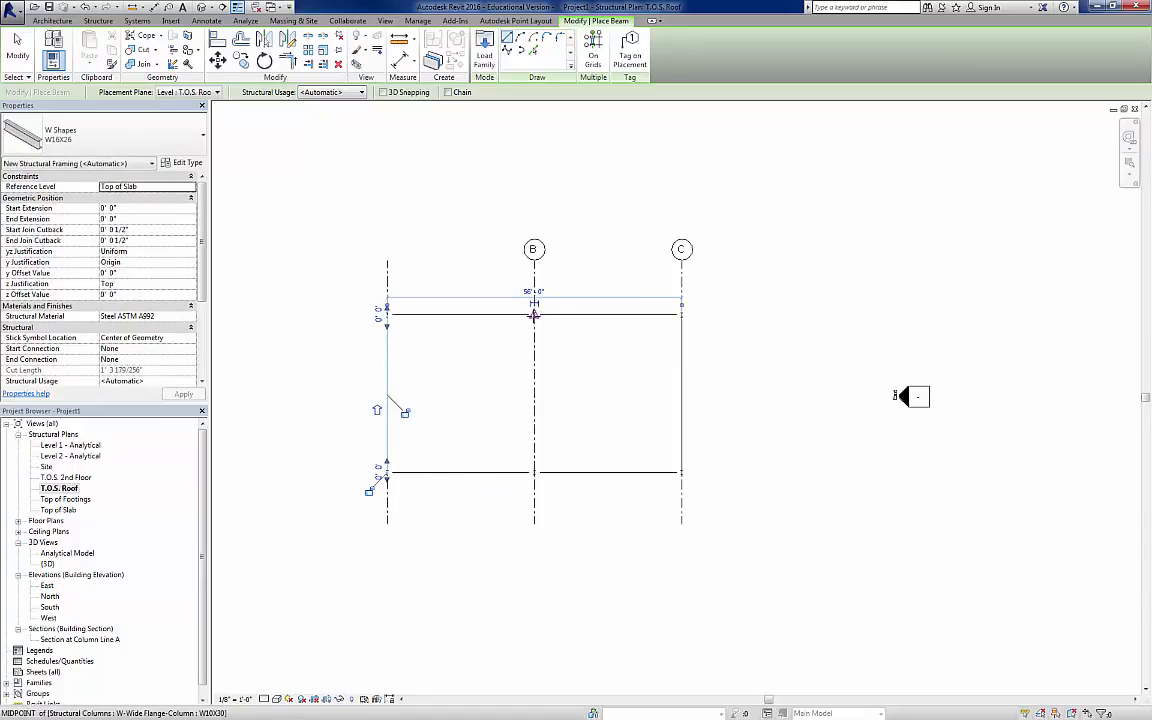
pyautogui.click(534, 472)
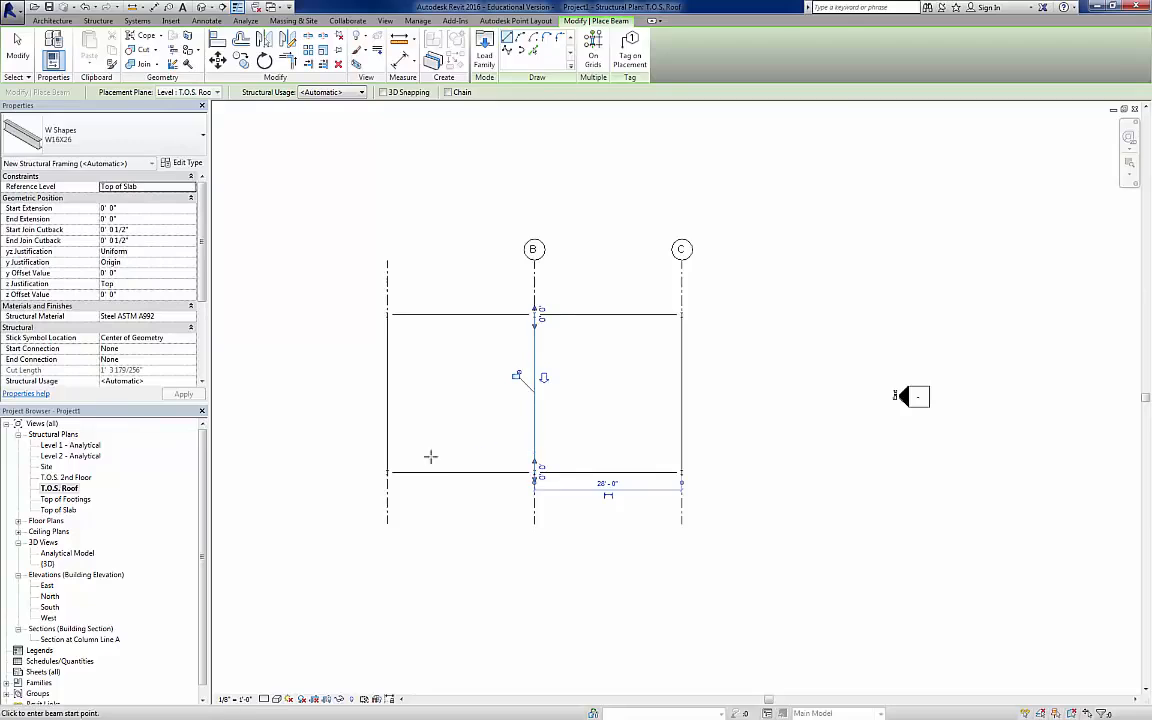
pyautogui.press('Escape')
pyautogui.press('Escape')
# Step: Show the bubble at the upper end of grid A in the roof plan
pyautogui.click(387, 296)
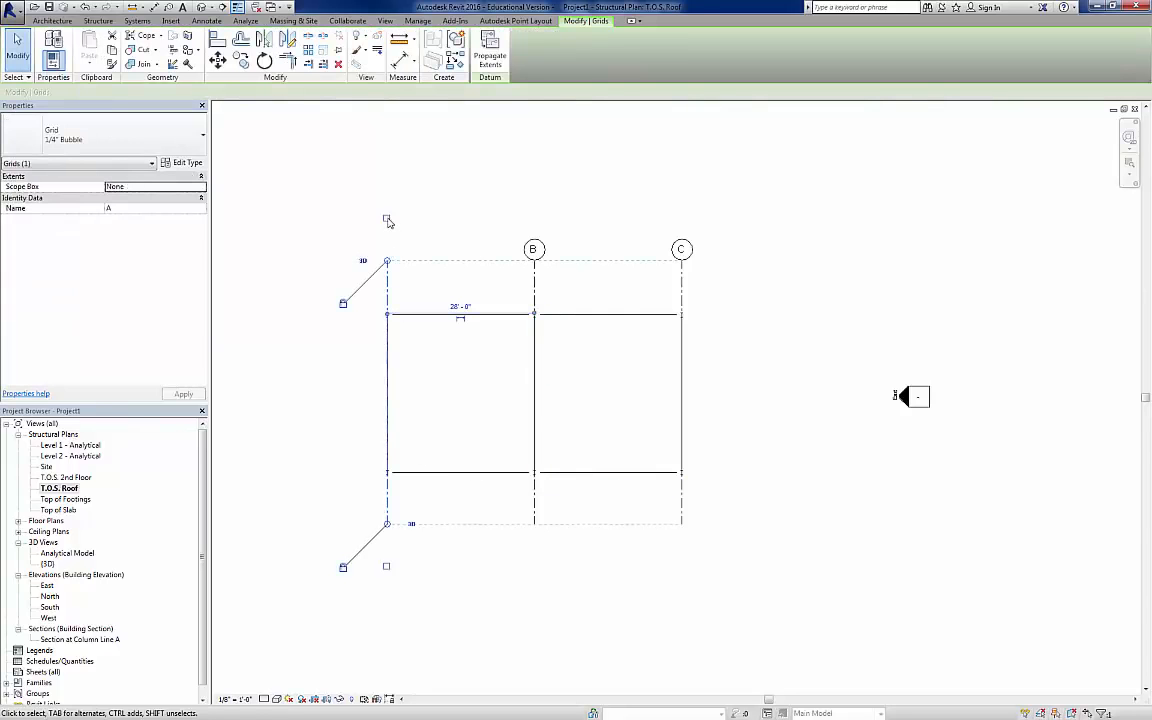
pyautogui.click(440, 190)
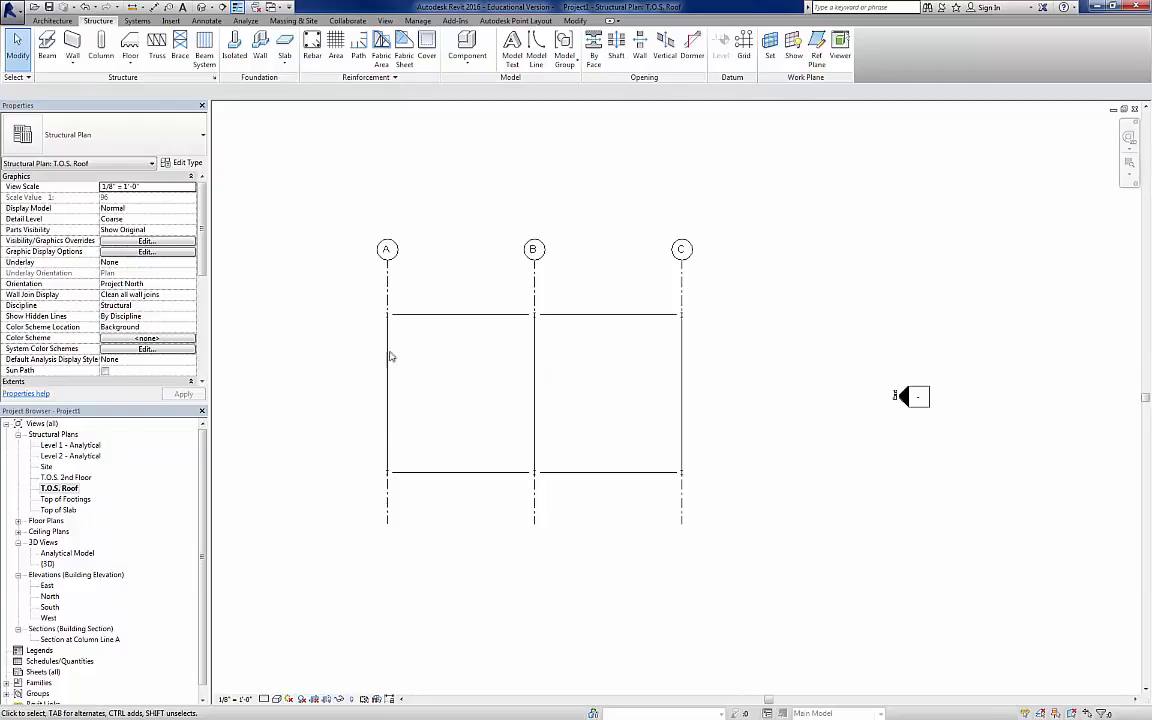
# Step: Open the South elevation and turn on the Structural property of the T.O.S. Roof level
pyautogui.click(86, 457)
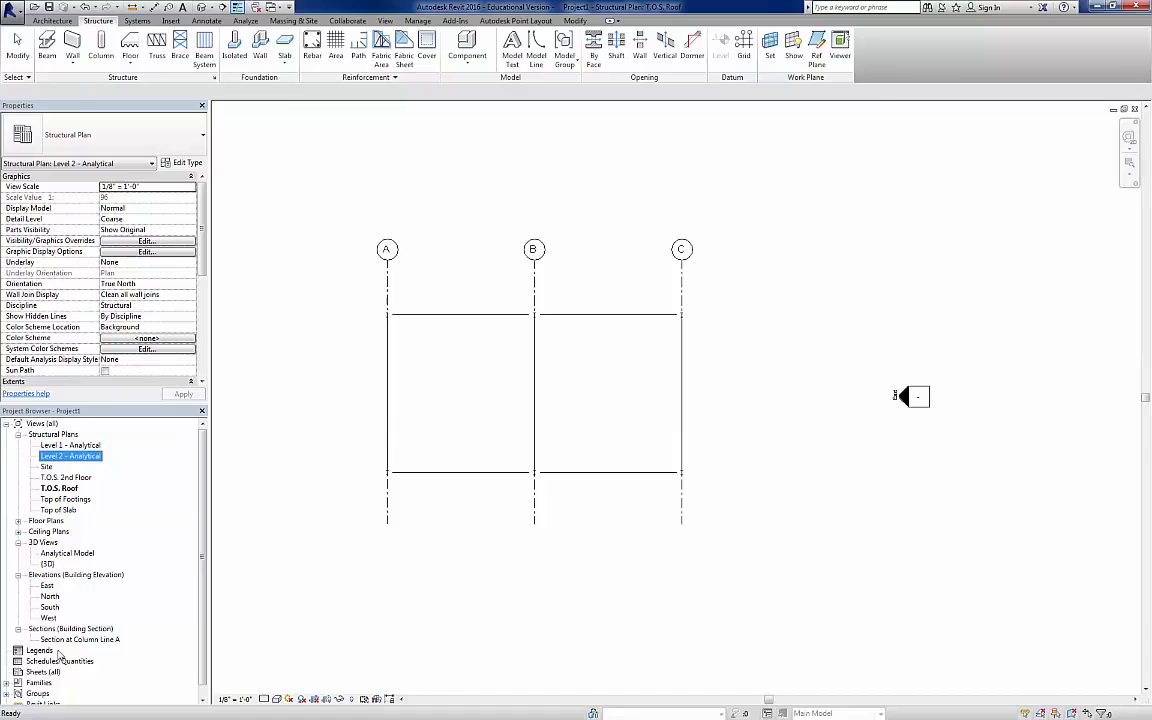
pyautogui.doubleClick(51, 608)
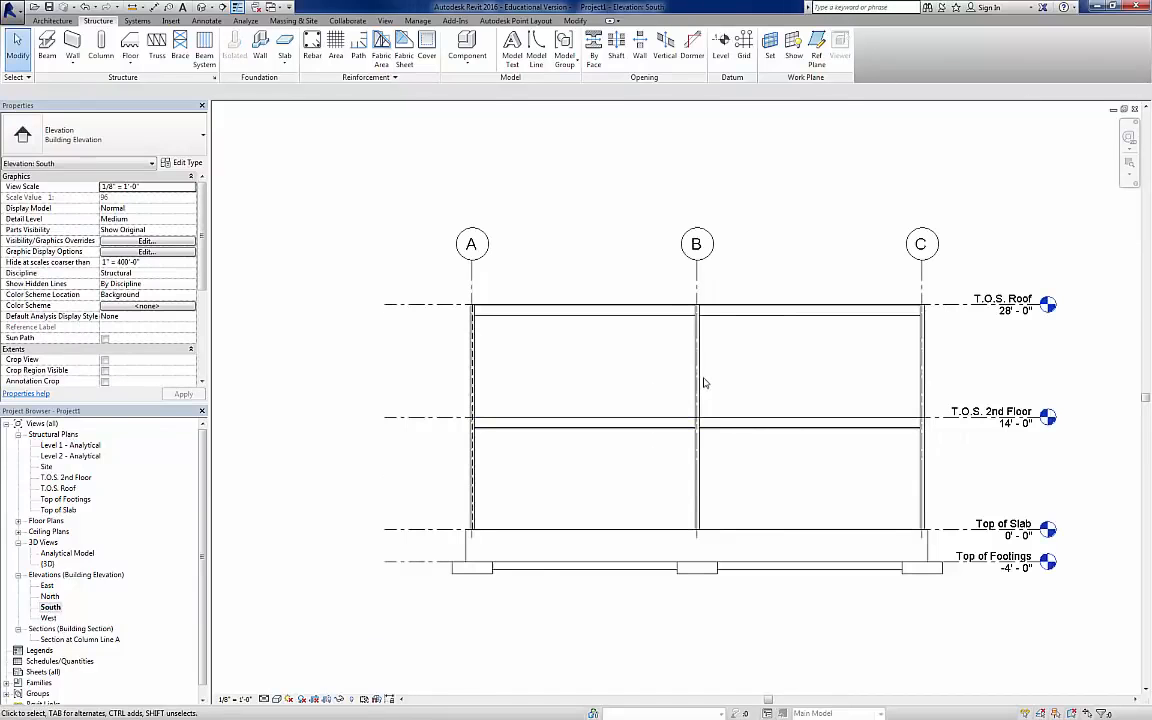
pyautogui.scroll(-2, 809, 393)
pyautogui.moveTo(943, 380); pyautogui.dragTo(862, 391, button='middle')
pyautogui.click(576, 326)
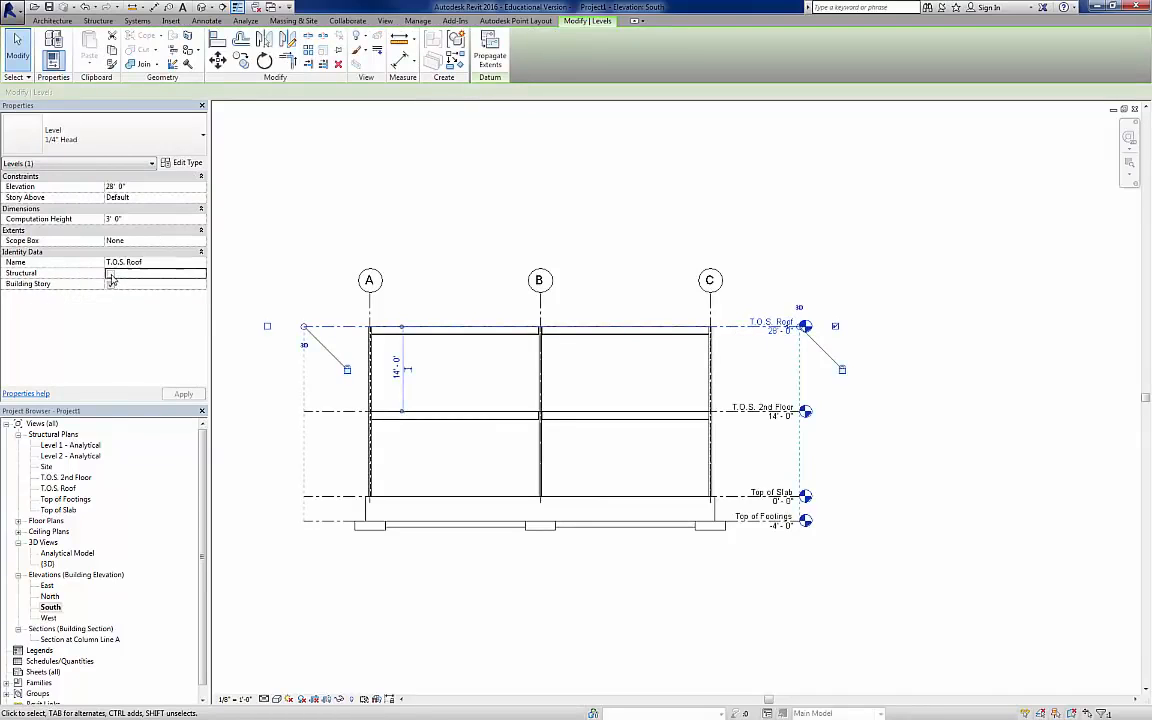
pyautogui.click(110, 273)
pyautogui.click(184, 394)
pyautogui.click(279, 466)
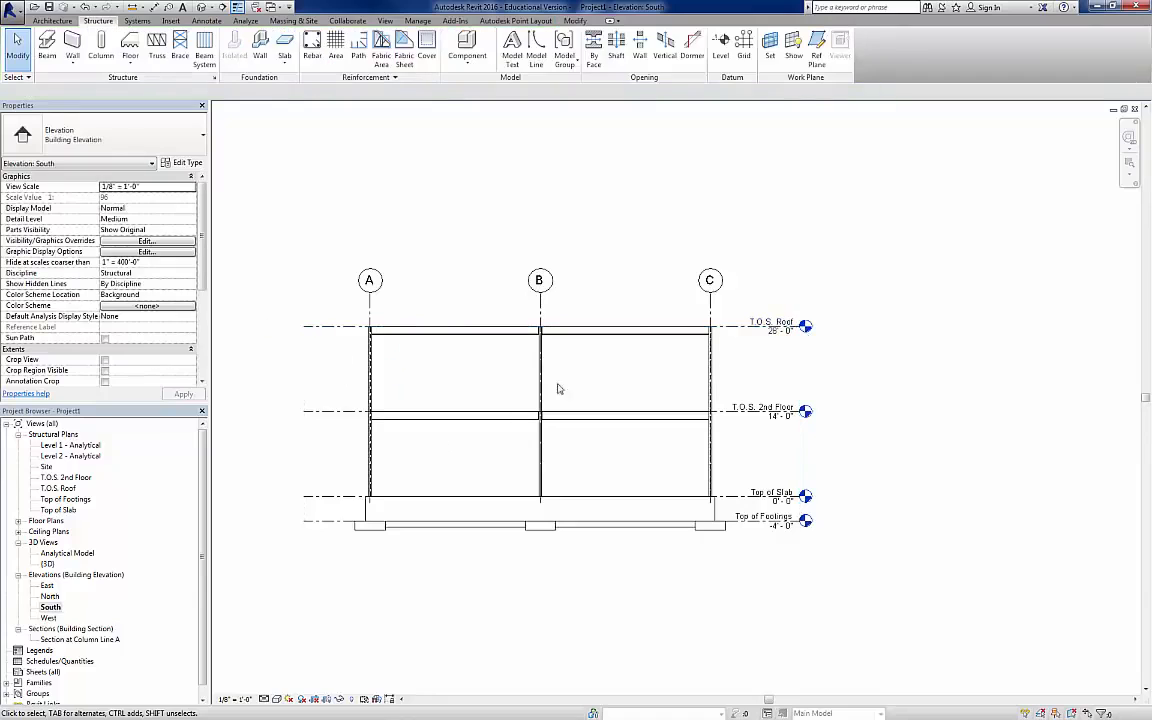
# Step: Inspect the properties of the roof girder between grids B and C in the South elevation
pyautogui.click(667, 336)
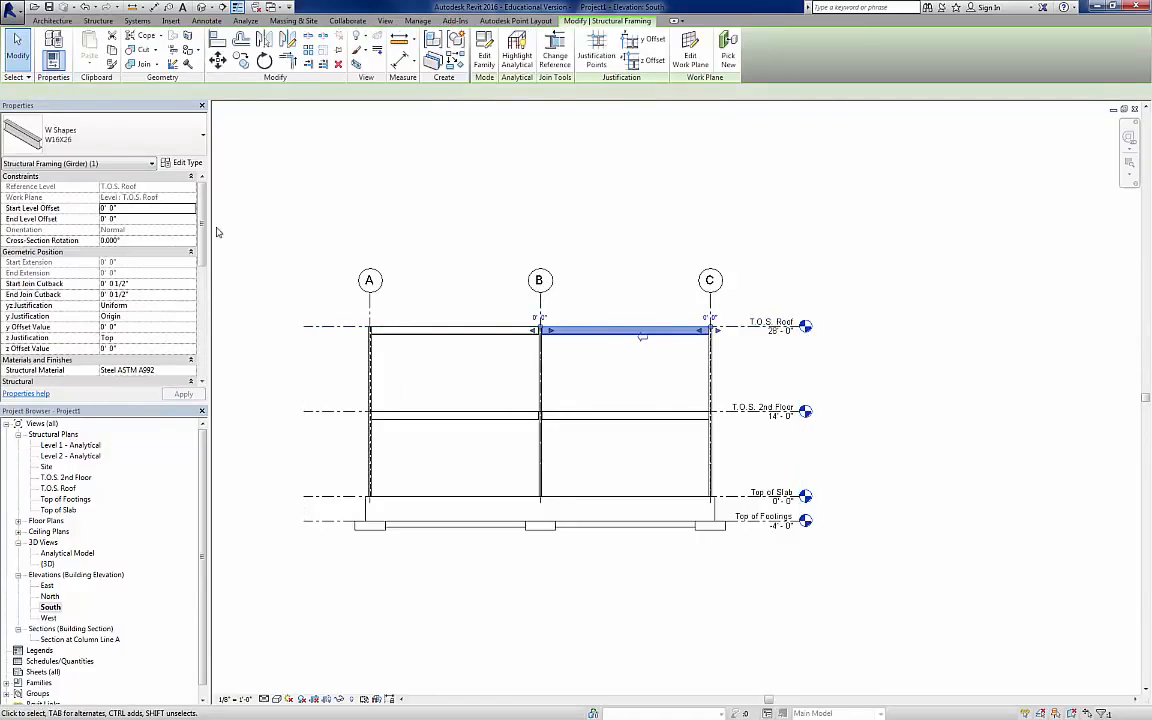
pyautogui.moveTo(202, 225); pyautogui.dragTo(210, 198)
pyautogui.click(302, 183)
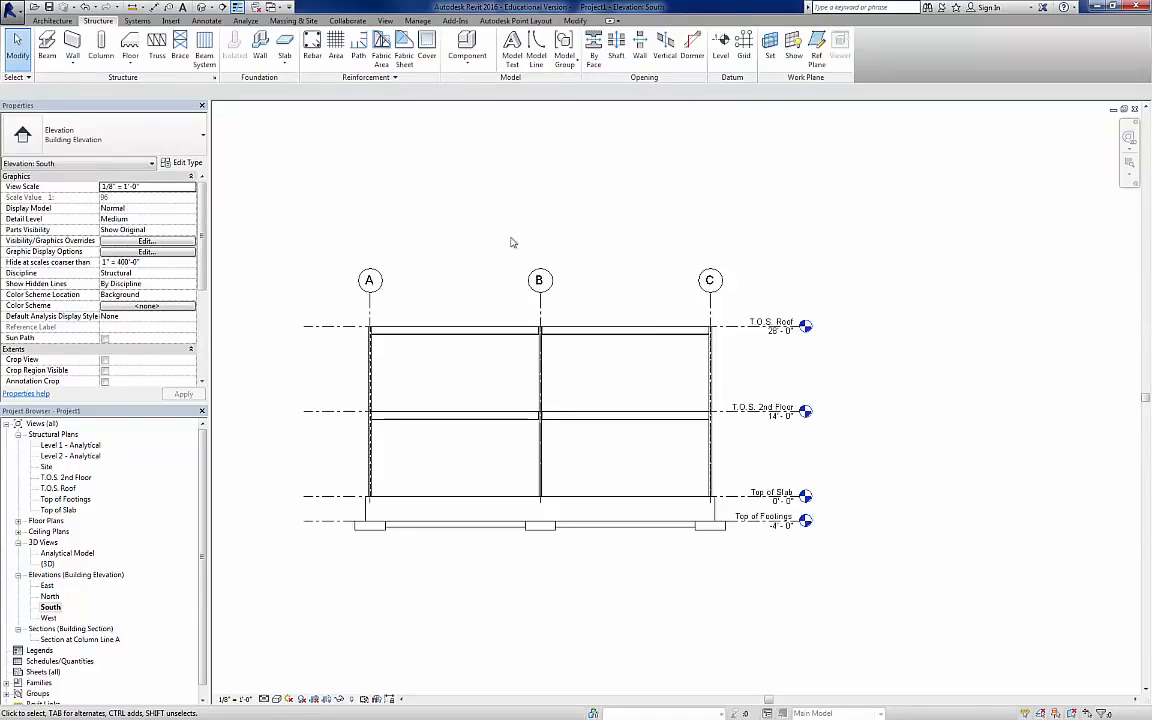
# Step: In the 3D view, set the start level offset of the three W16X26 roof girders along grids A, B and C to -0' 2 1/2"
pyautogui.click(203, 7)
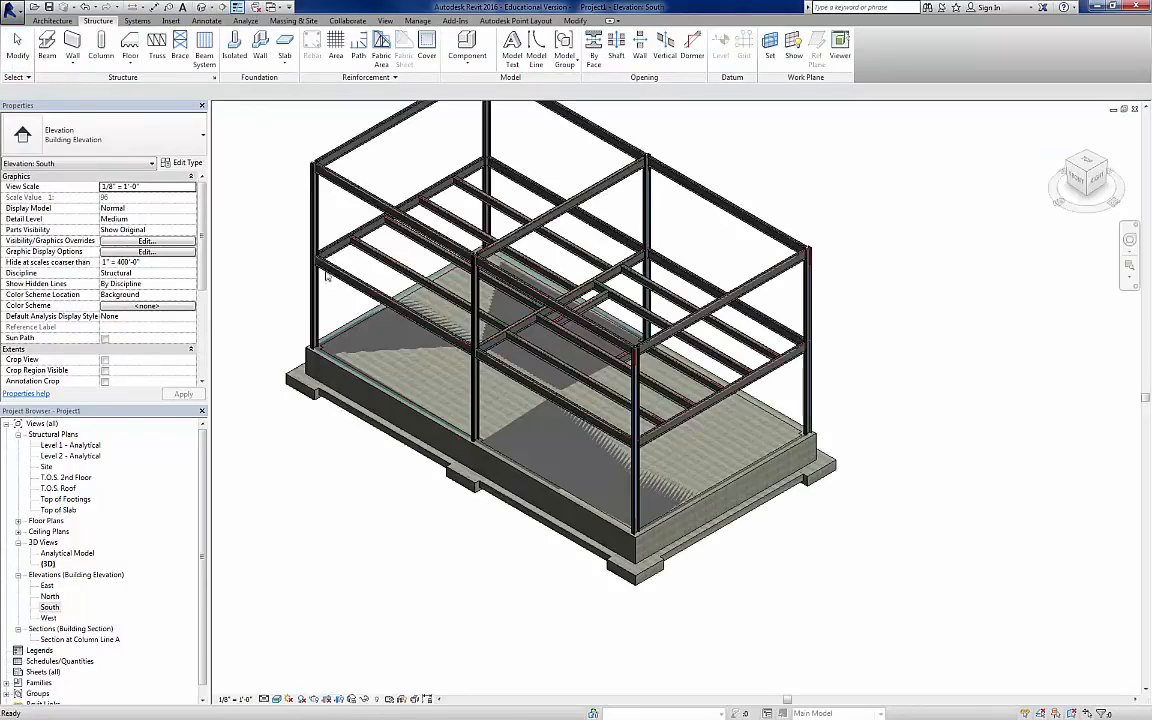
pyautogui.scroll(3, 685, 450)
pyautogui.moveTo(683, 450); pyautogui.dragTo(718, 398, button='middle')
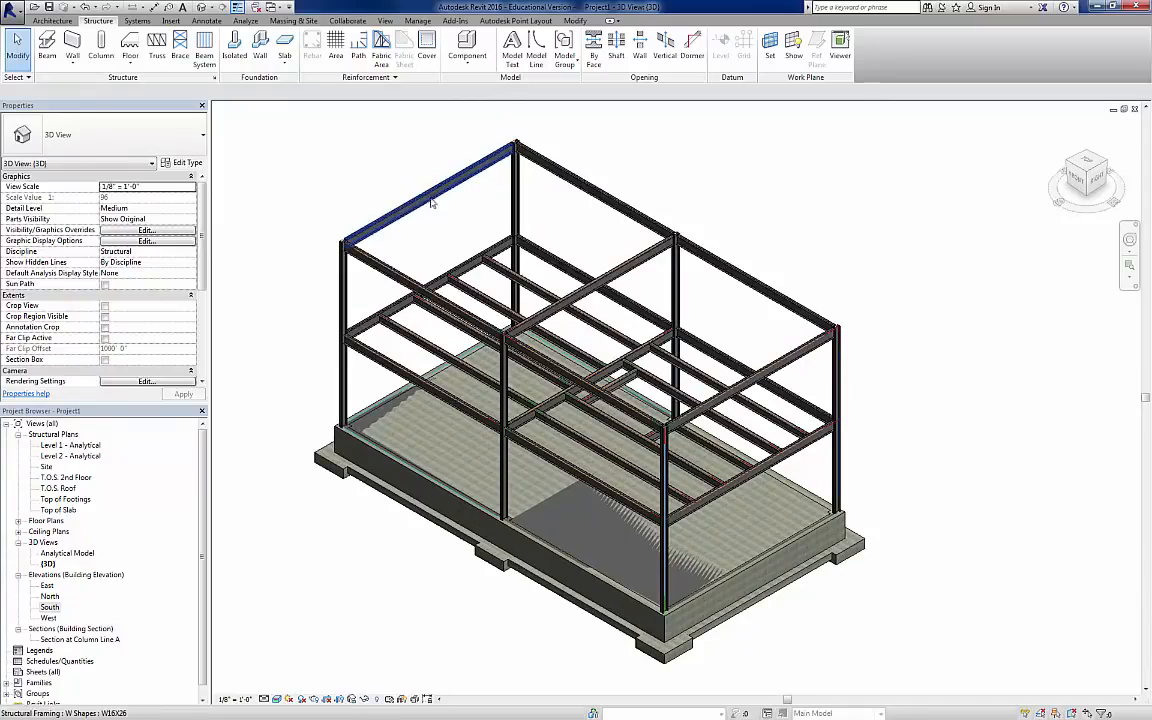
pyautogui.click(813, 346)
pyautogui.keyDown('ctrl'); pyautogui.click(653, 259); pyautogui.keyUp('ctrl')
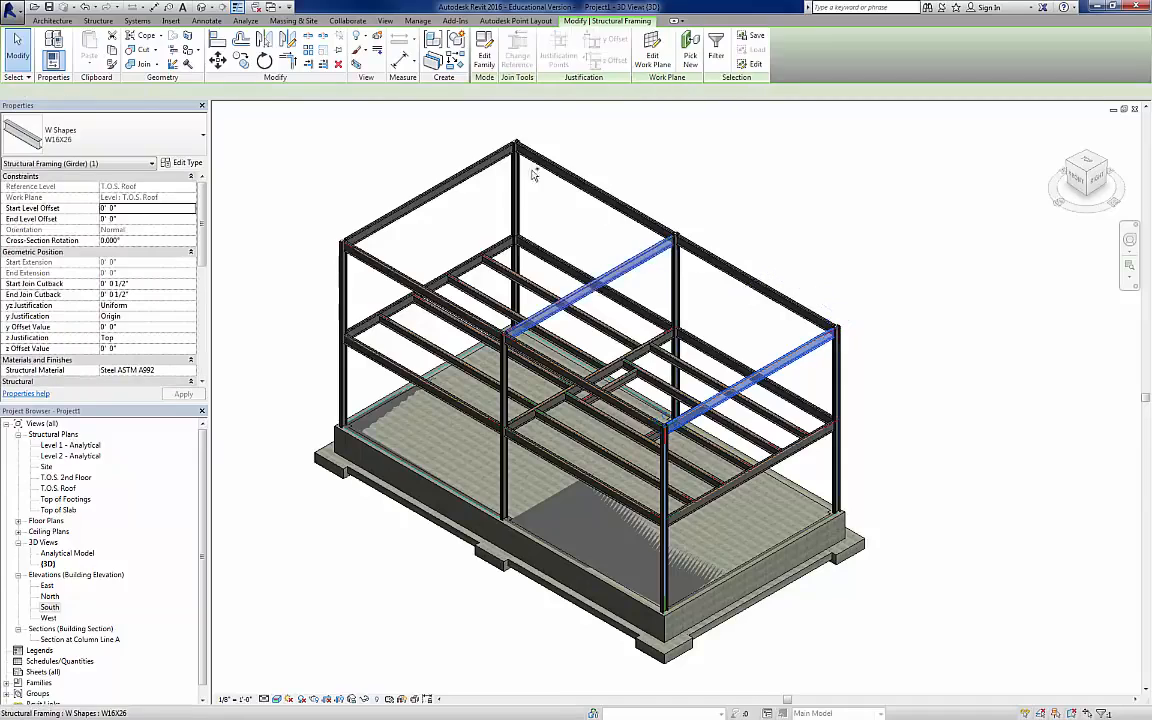
pyautogui.keyDown('ctrl'); pyautogui.click(400, 210); pyautogui.keyUp('ctrl')
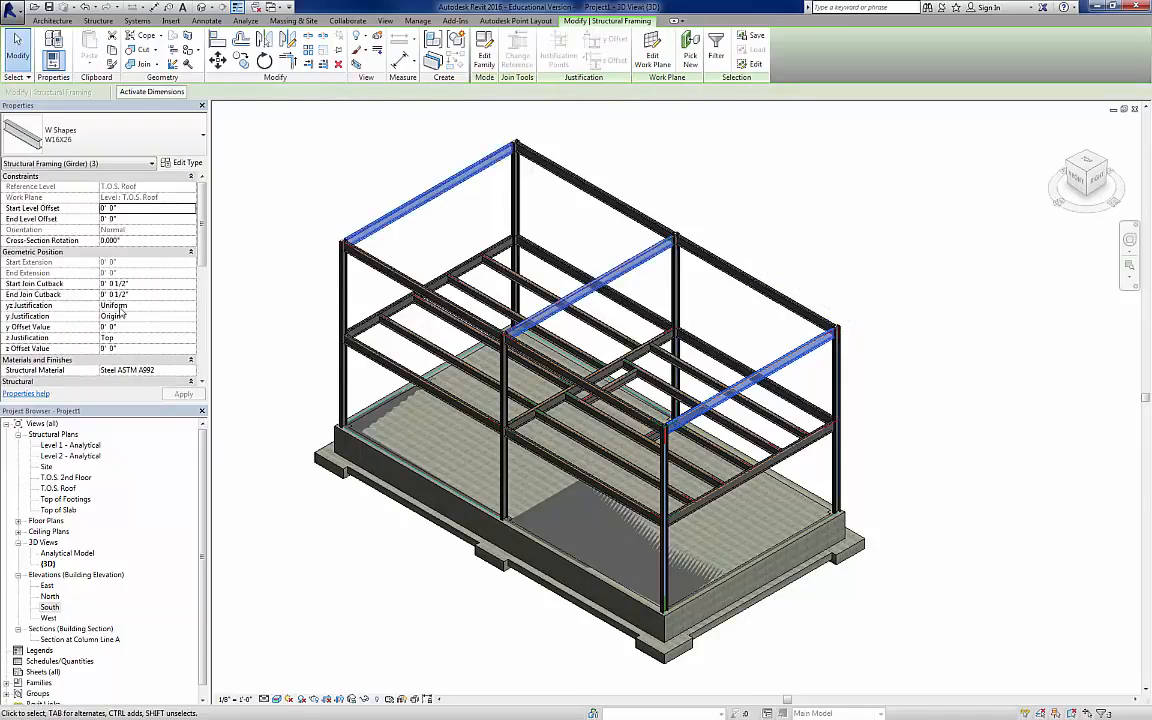
pyautogui.click(152, 208)
pyautogui.write('-2.5')
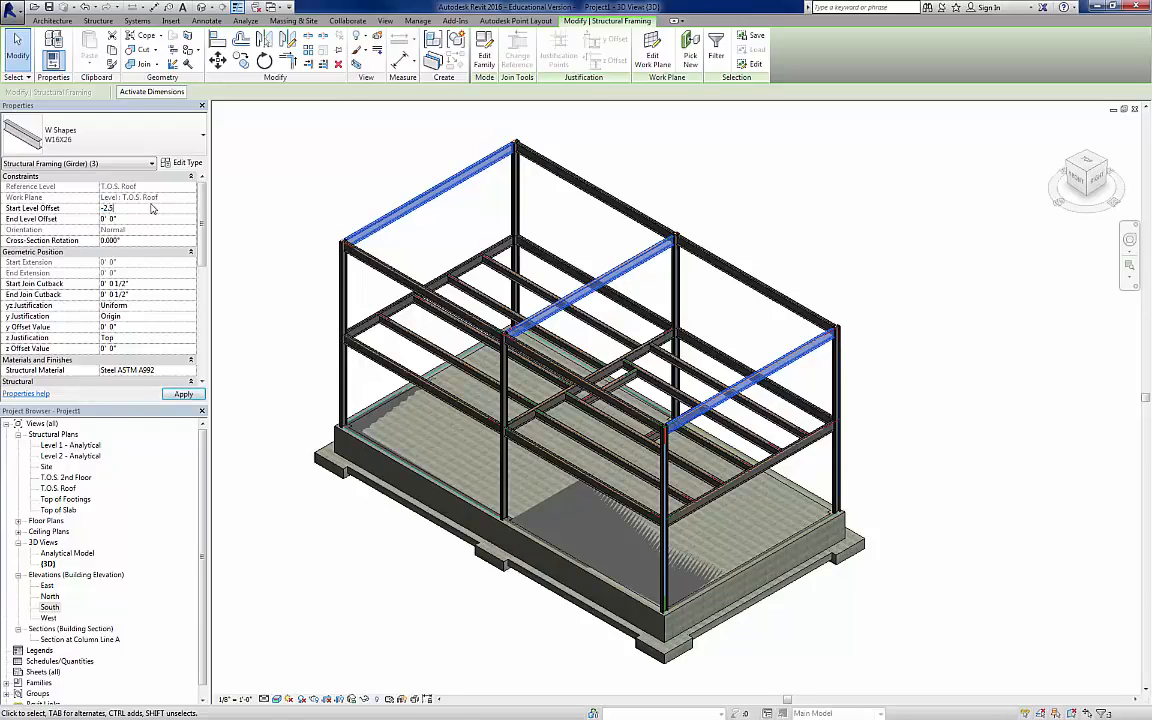
pyautogui.press('Tab')
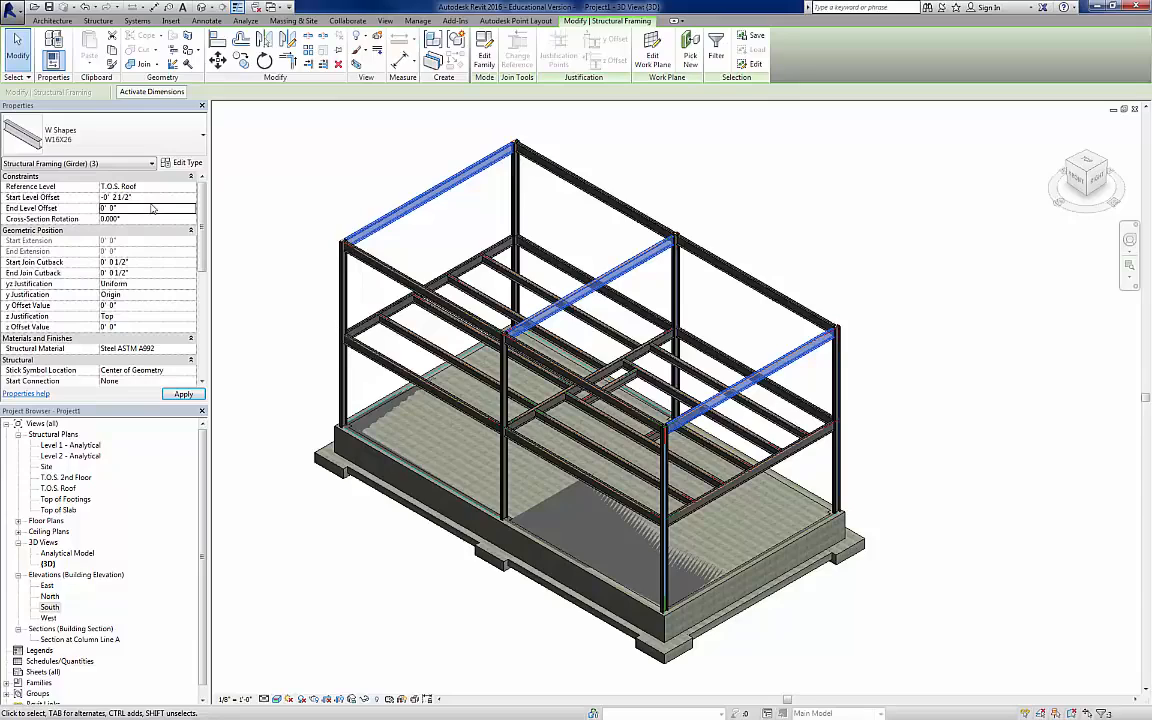
pyautogui.click(183, 394)
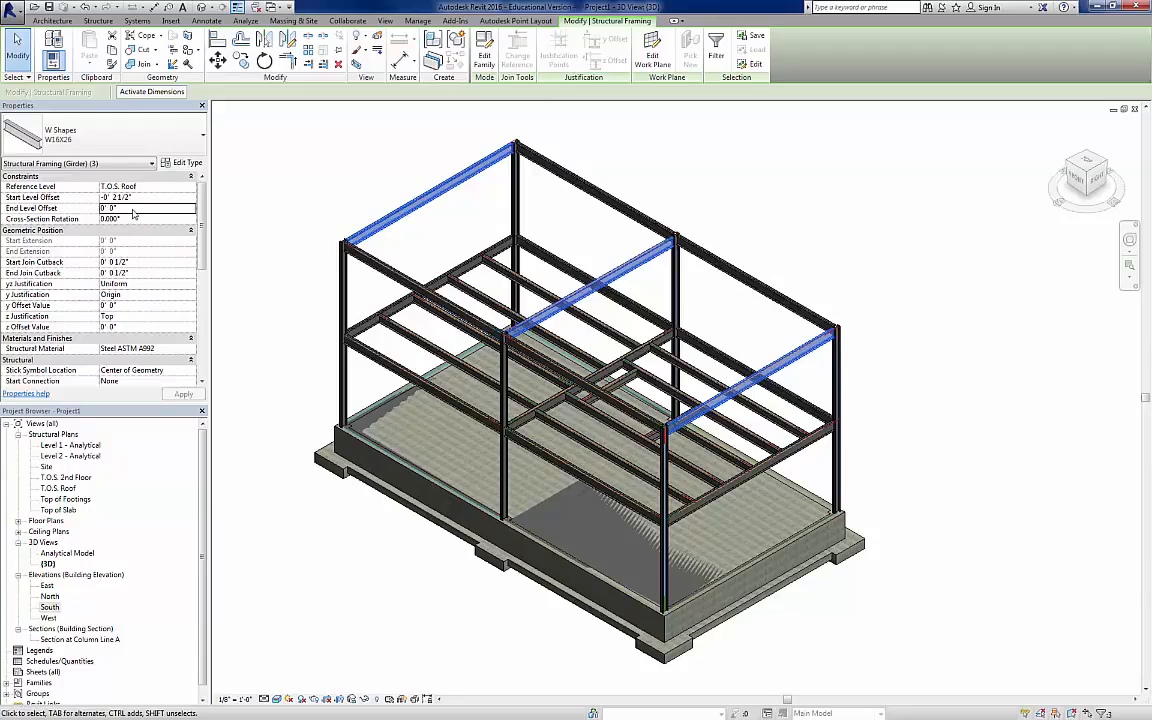
# Step: Set the end level offset of the same three roof girders to -0' 2 1/2"
pyautogui.click(133, 209)
pyautogui.write('-2')
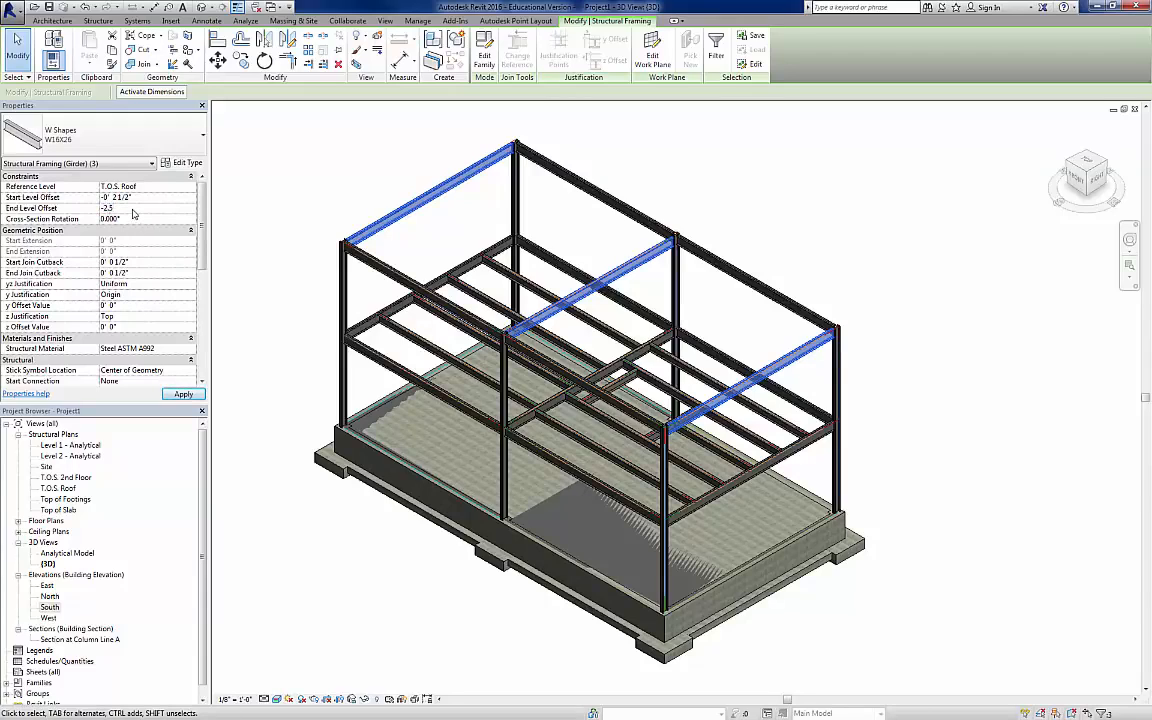
pyautogui.write('.5')
pyautogui.press('Return')
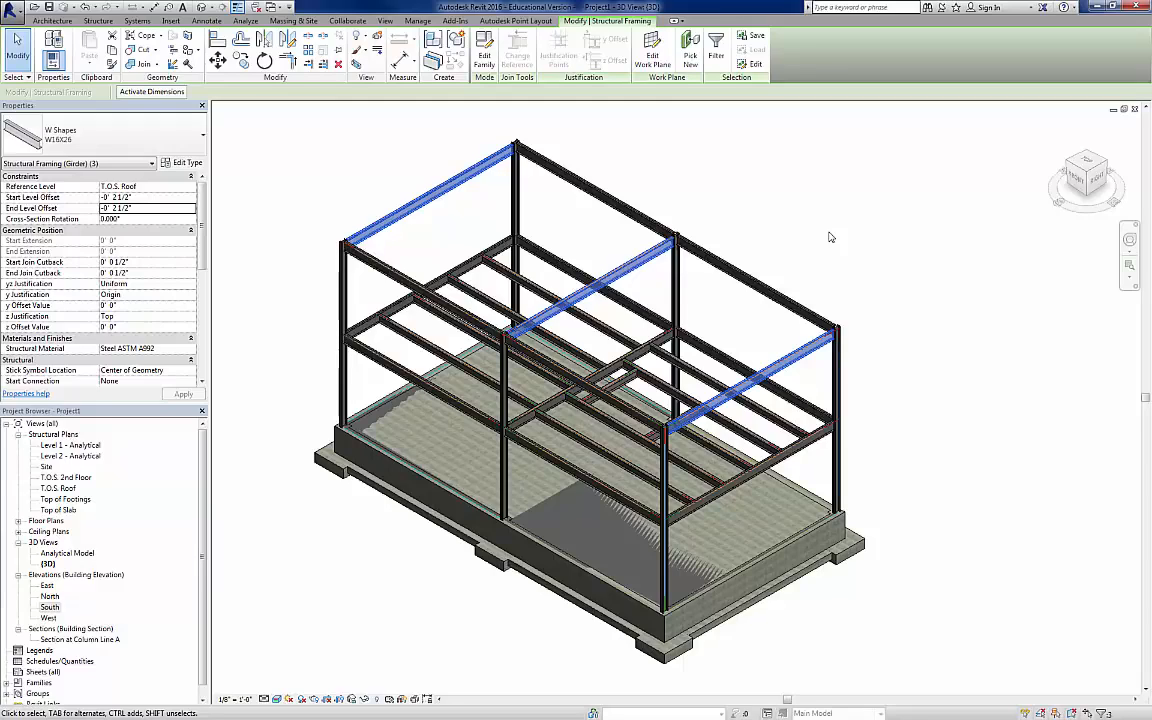
# Step: Open the T.O.S. Roof structural plan and set its detail level to Medium and visual style to Shaded
pyautogui.click(98, 21)
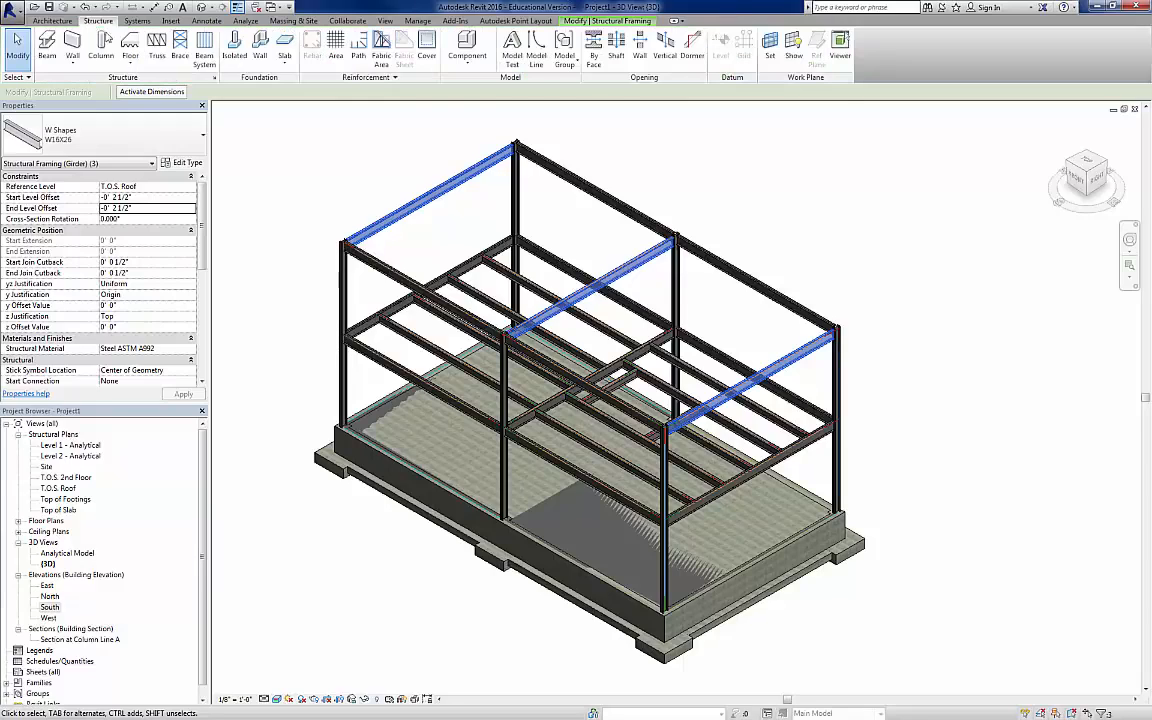
pyautogui.doubleClick(59, 488)
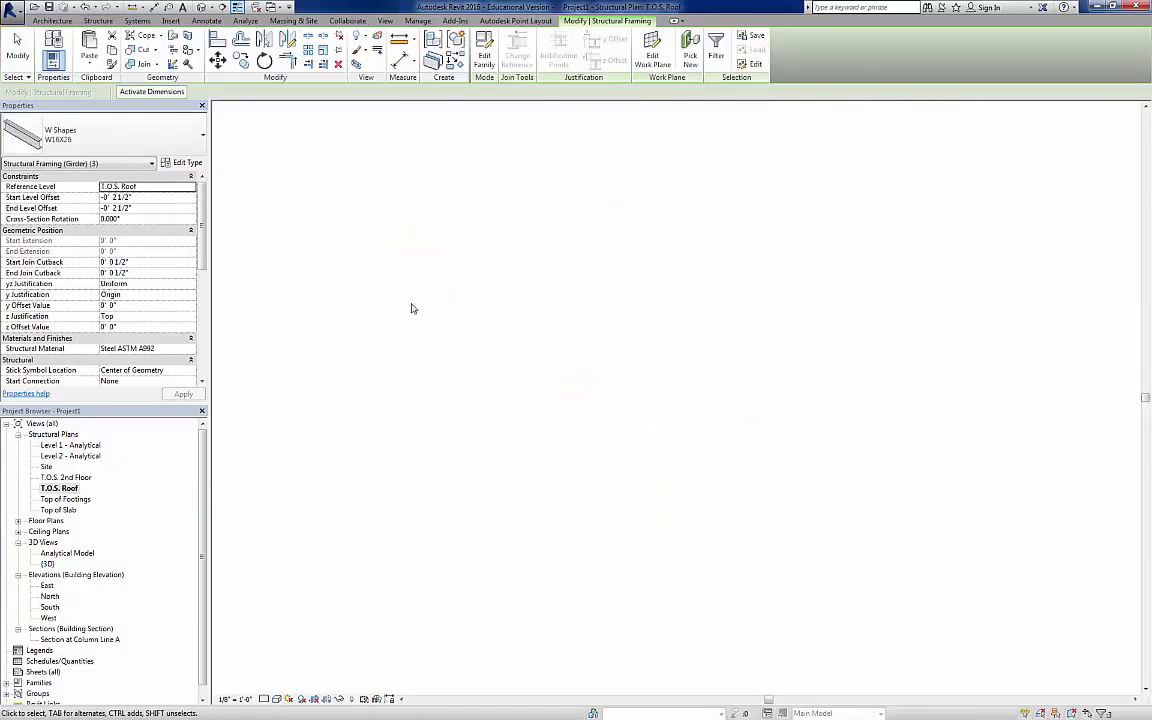
pyautogui.click(276, 699)
pyautogui.click(283, 674)
pyautogui.click(277, 699)
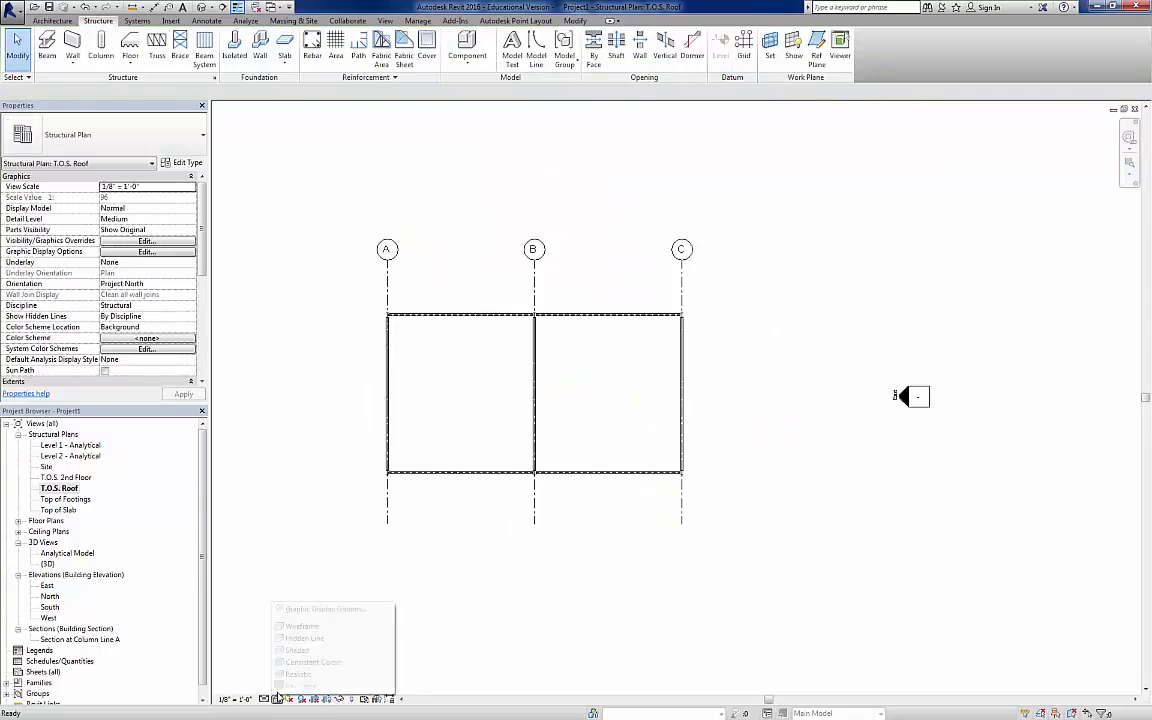
pyautogui.click(294, 650)
pyautogui.scroll(2, 512, 403)
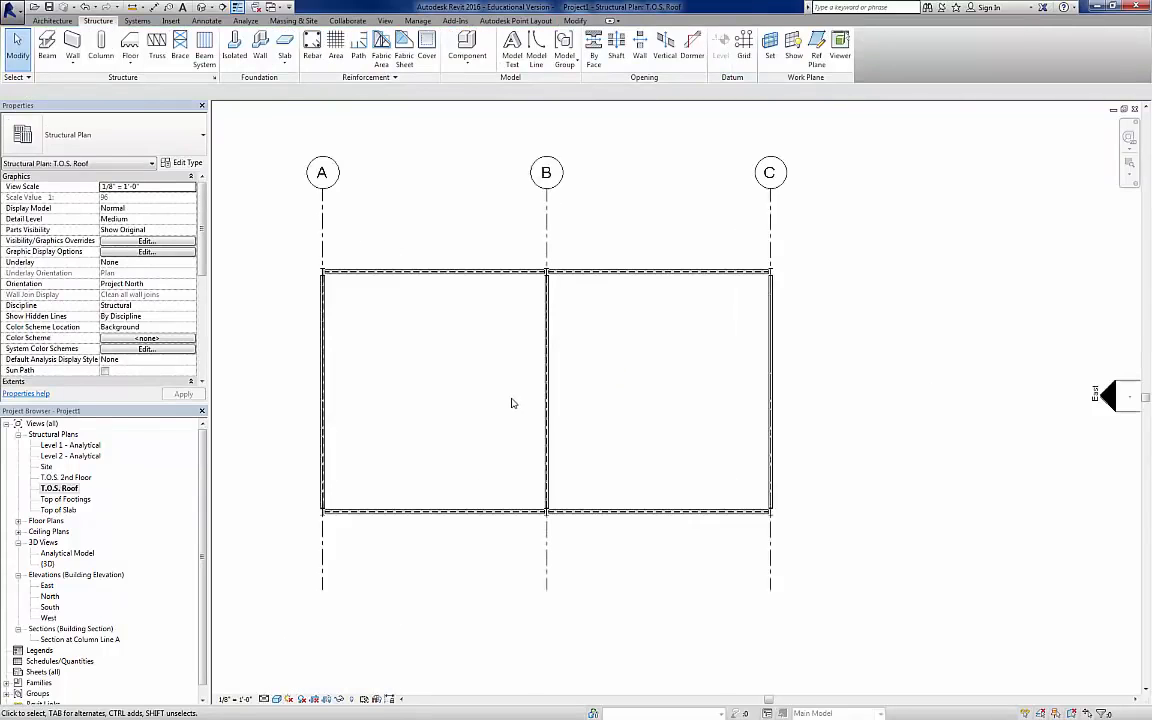
pyautogui.scroll(1, 512, 403)
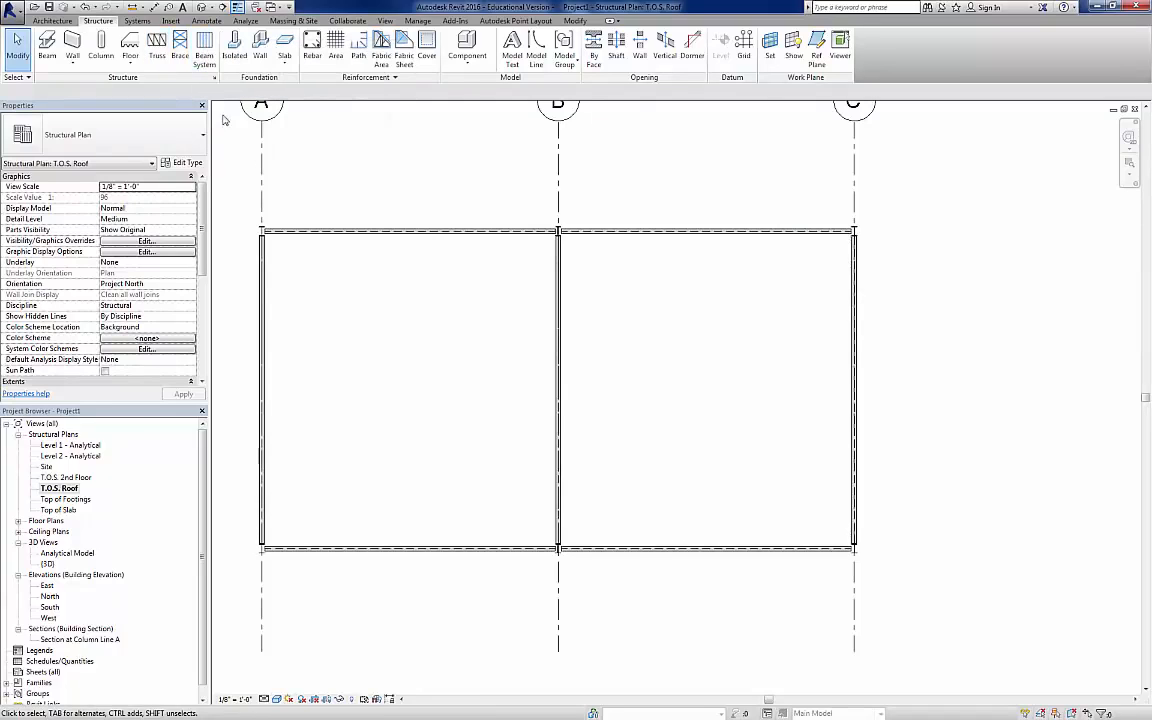
pyautogui.click(204, 50)
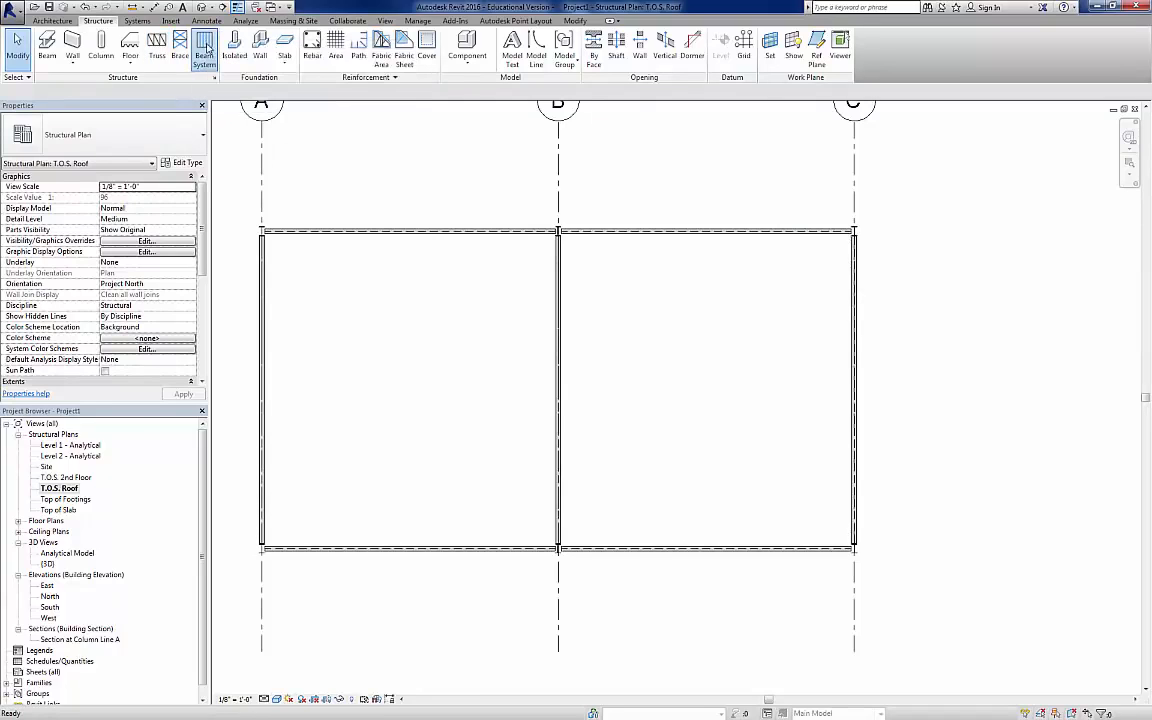
pyautogui.click(140, 130)
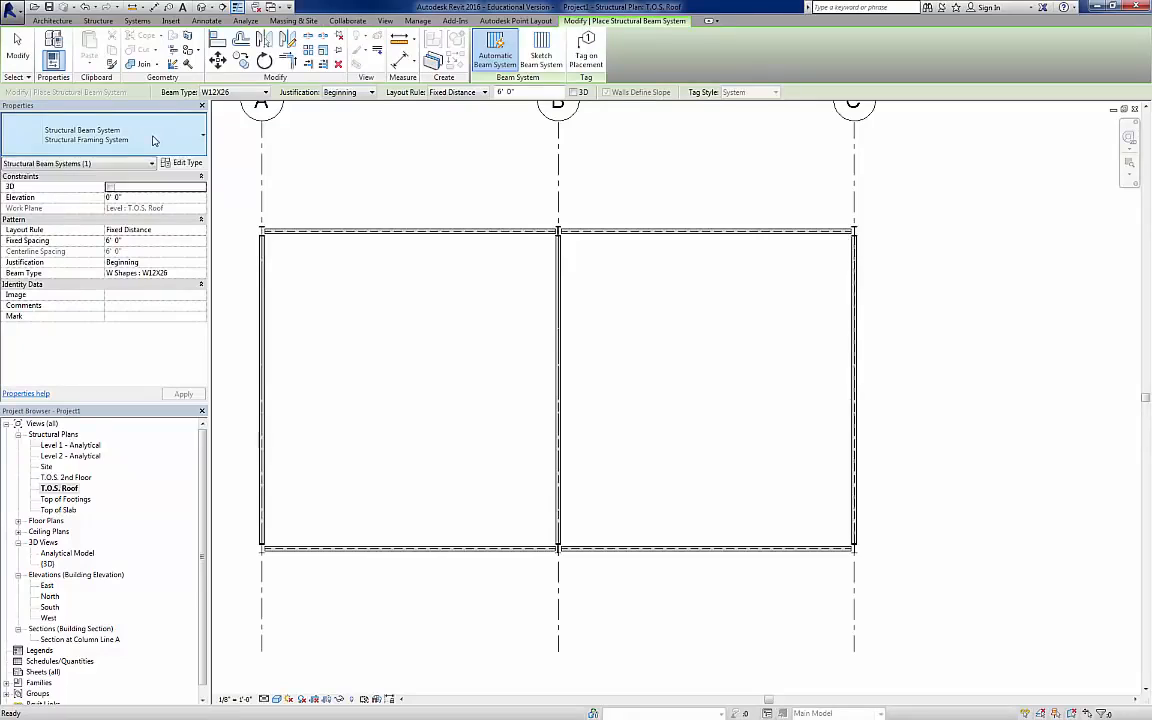
pyautogui.click(265, 92)
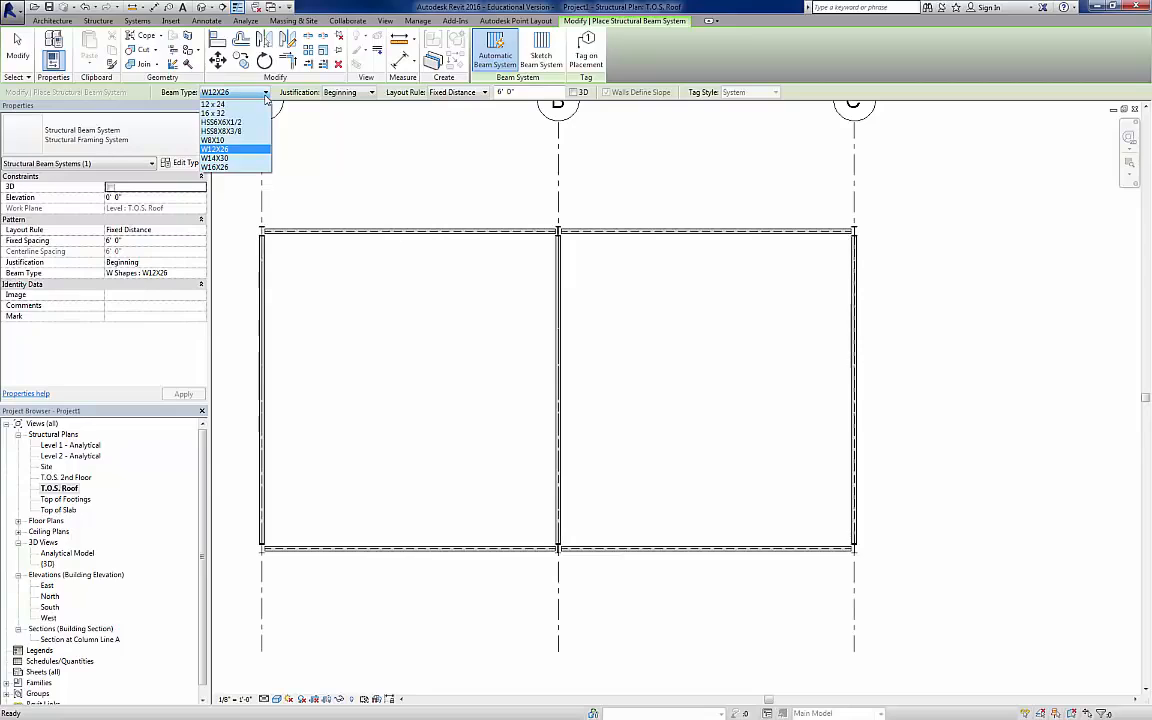
pyautogui.click(266, 96)
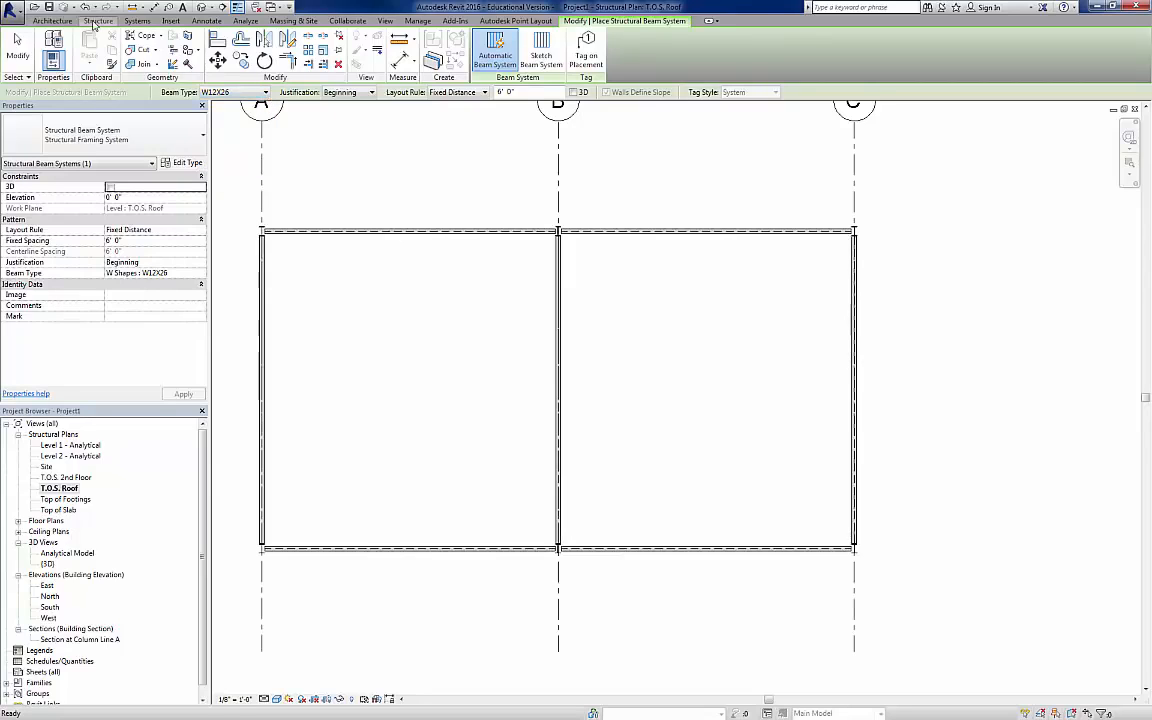
# Step: Load the K-Series Bar Joist-Angle Web family from the Structural Framing Steel library with the 14K3 type
pyautogui.click(94, 21)
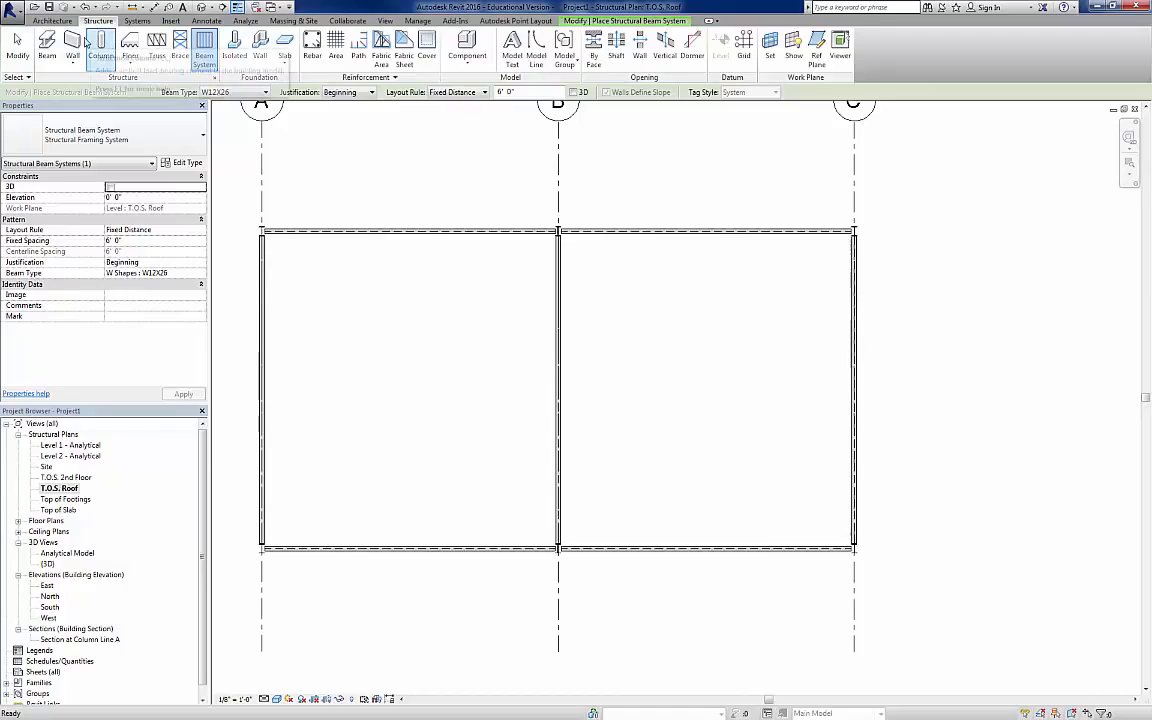
pyautogui.click(47, 43)
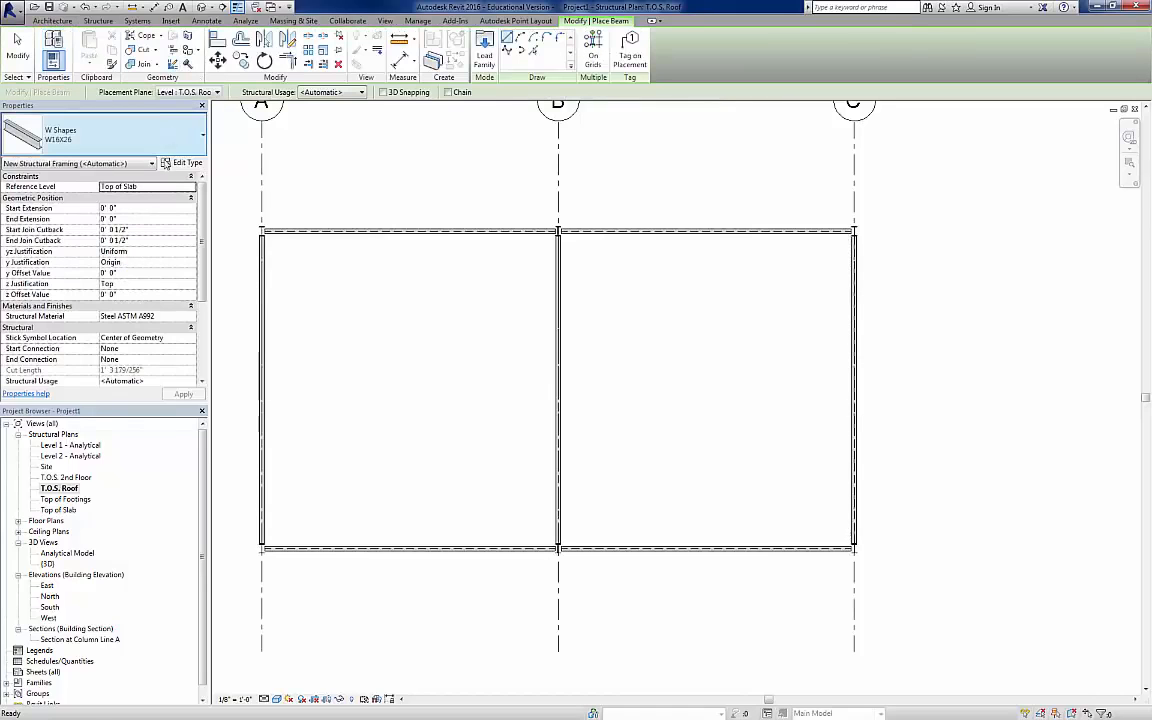
pyautogui.click(484, 50)
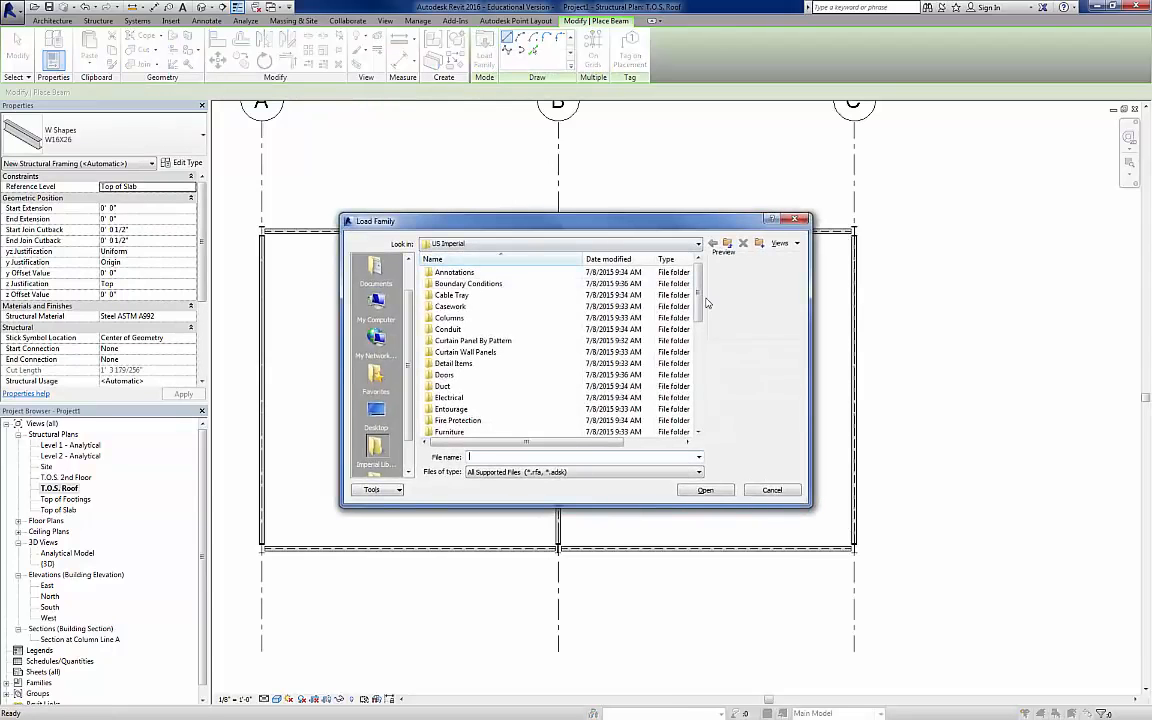
pyautogui.scroll(-8, 630, 330)
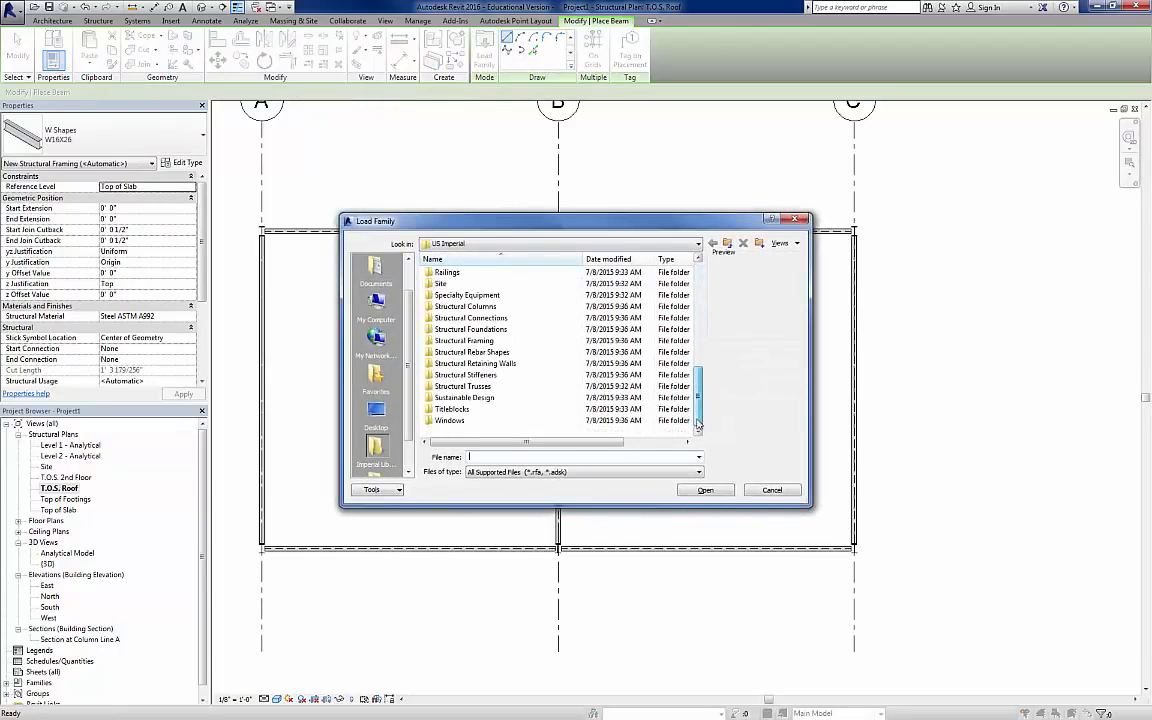
pyautogui.doubleClick(476, 340)
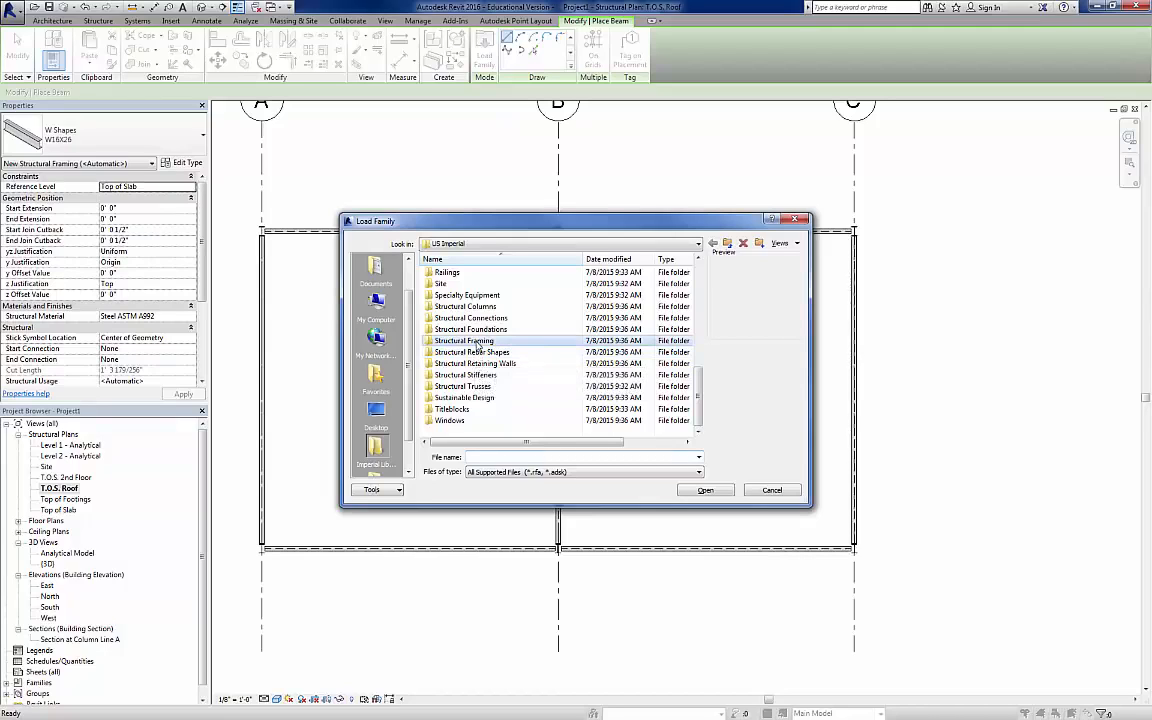
pyautogui.doubleClick(470, 306)
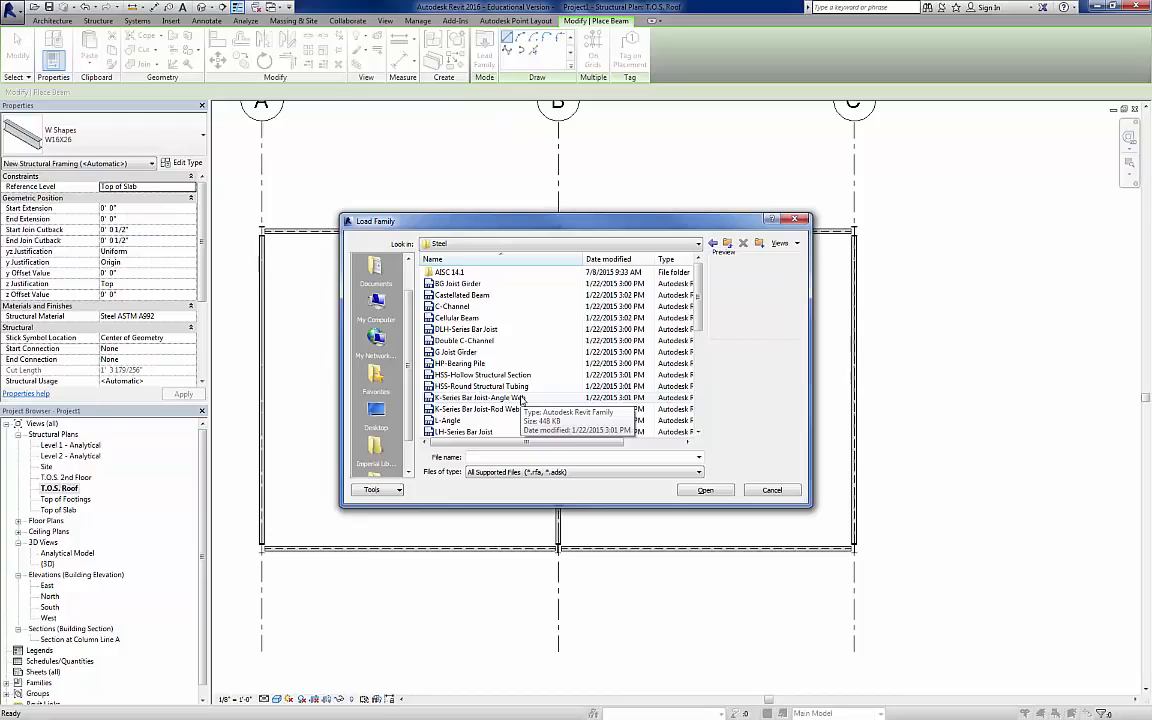
pyautogui.click(522, 399)
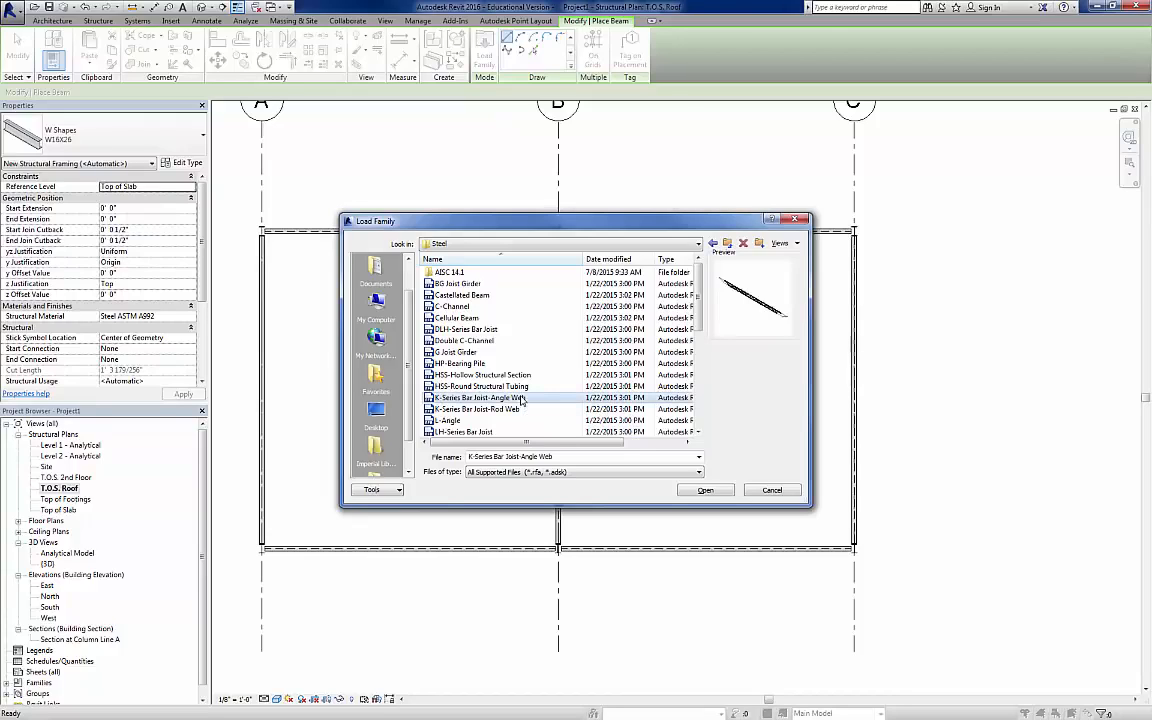
pyautogui.click(722, 491)
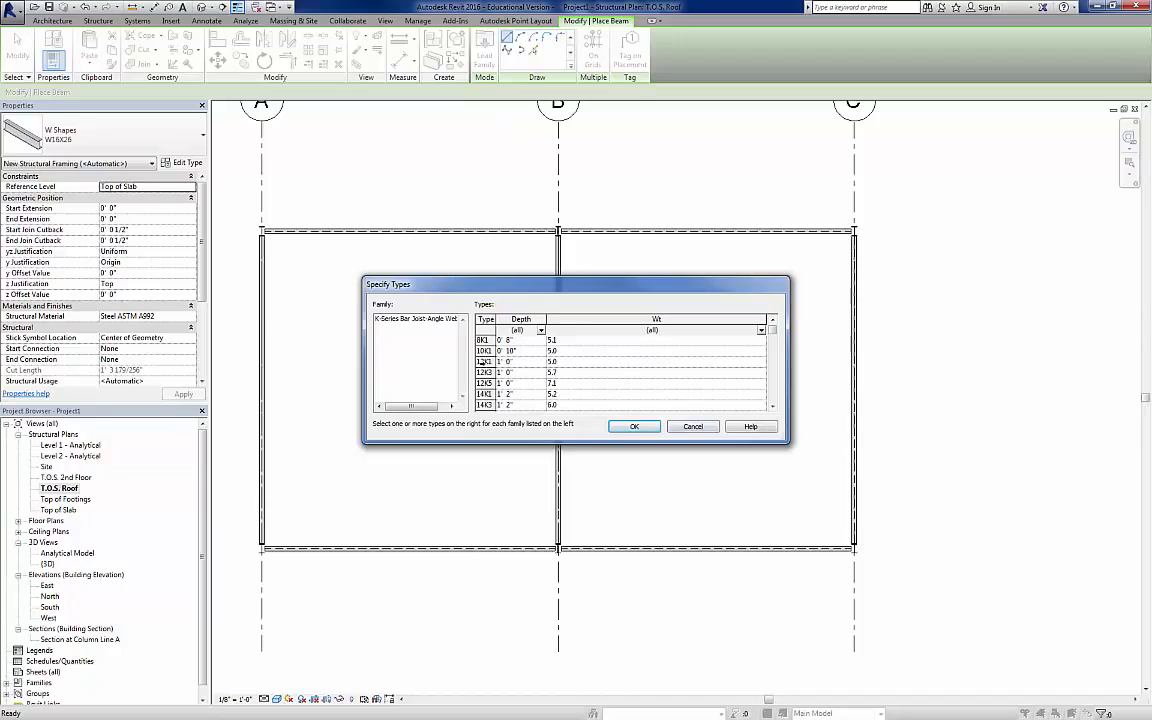
pyautogui.click(655, 405)
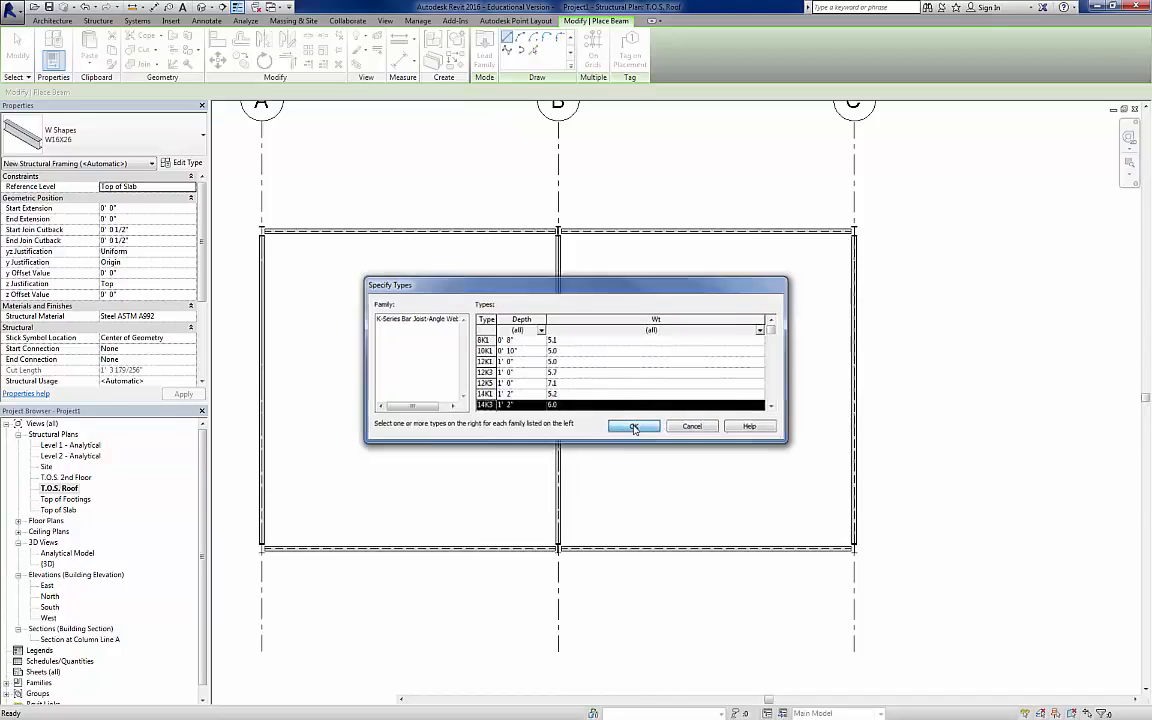
pyautogui.click(634, 426)
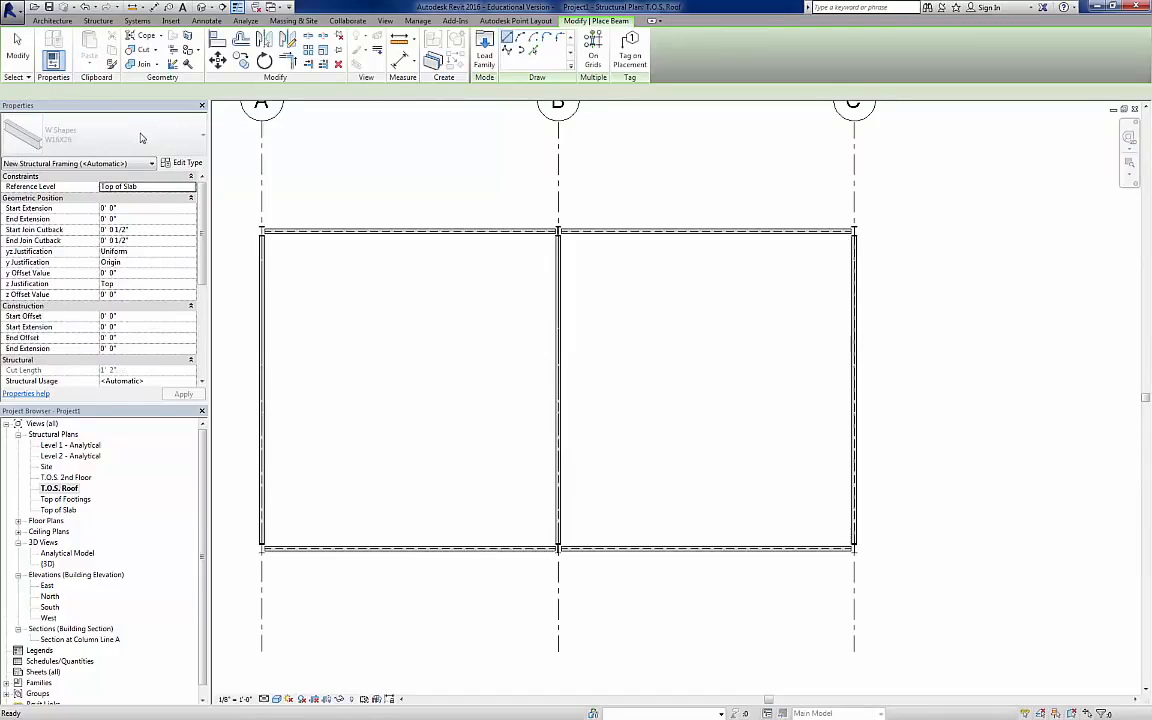
# Step: Set up an automatic structural beam system with beam type 14K3 and a fixed distance spacing of 5' 0"
pyautogui.click(98, 20)
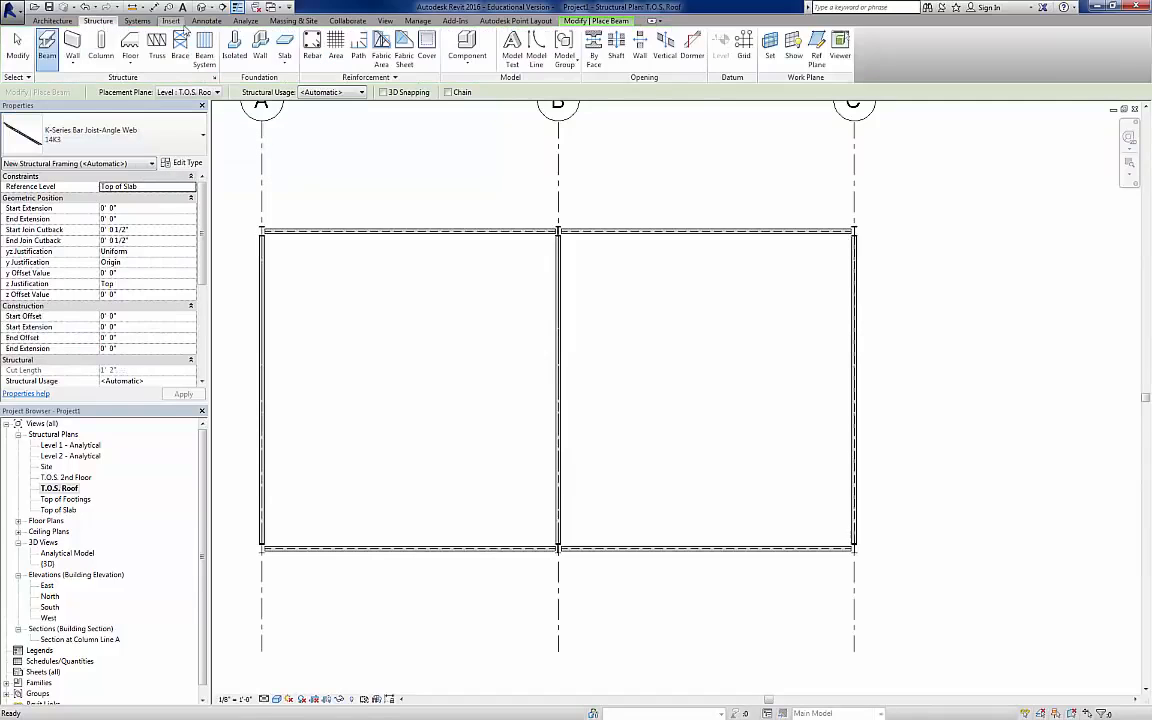
pyautogui.click(204, 44)
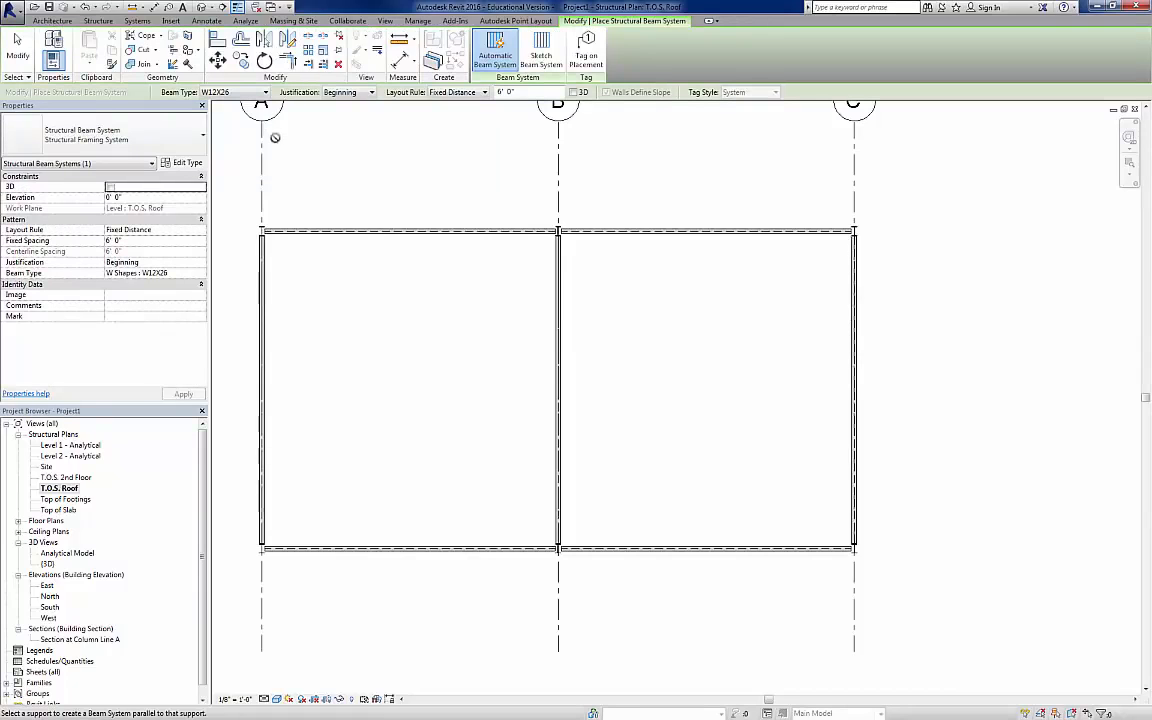
pyautogui.click(266, 93)
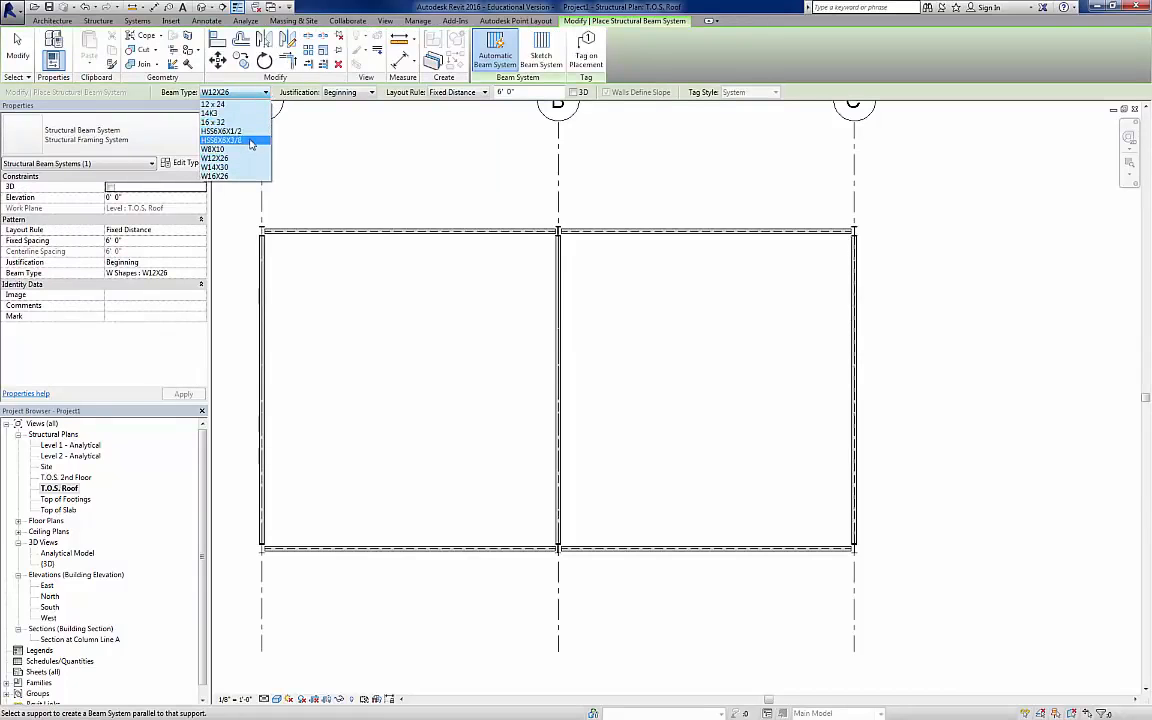
pyautogui.click(228, 113)
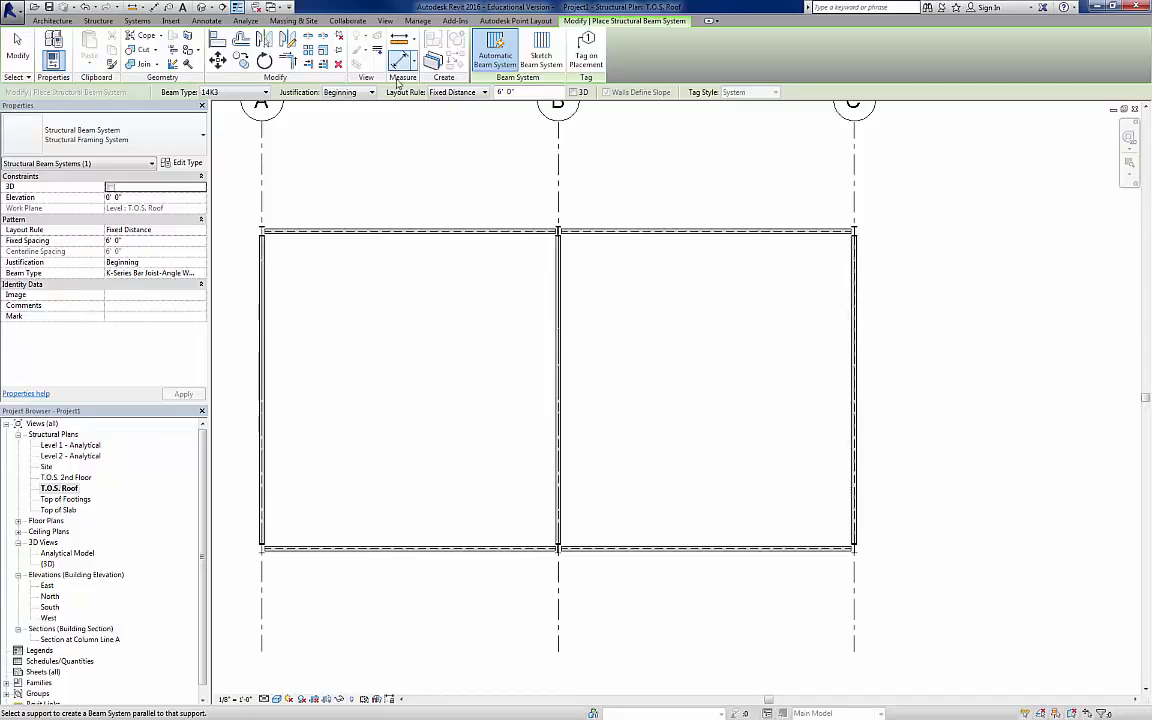
pyautogui.click(521, 96)
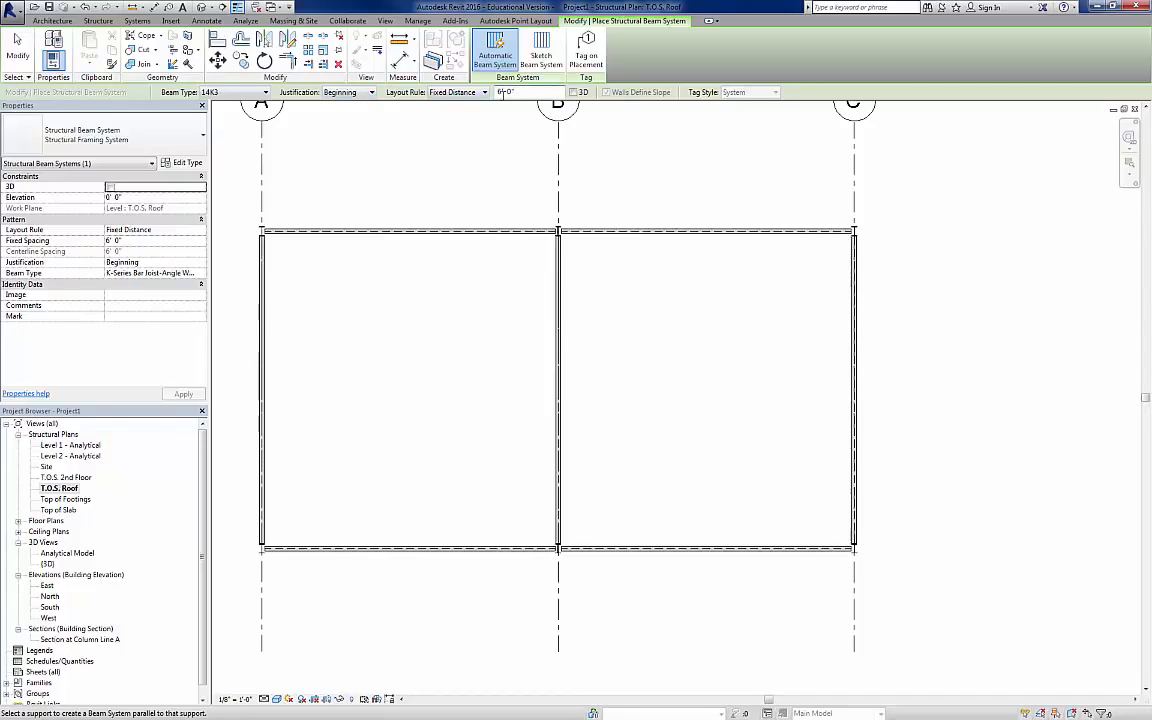
pyautogui.press('BackSpace')
pyautogui.press('BackSpace')
pyautogui.press('BackSpace')
pyautogui.press('BackSpace')
pyautogui.press('BackSpace')
pyautogui.write('5')
pyautogui.press('Return')
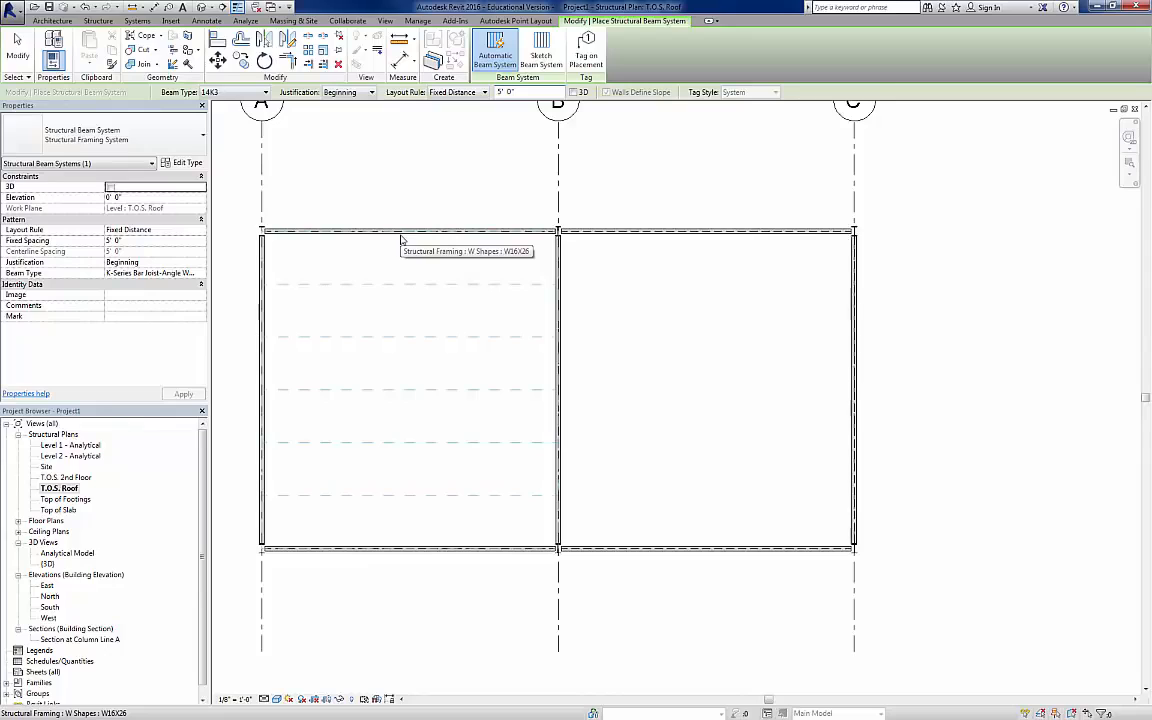
# Step: Place the joist beam system in both roof bays, A–B and B–C, parallel to the grid 2 girders
pyautogui.click(402, 239)
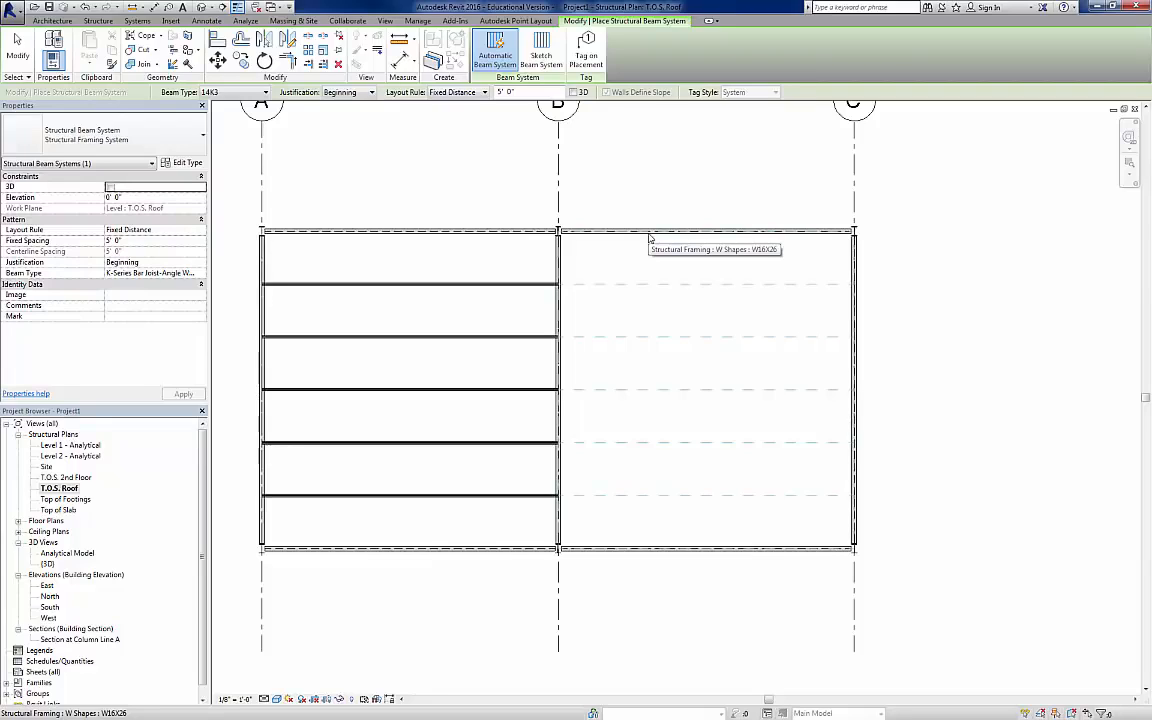
pyautogui.click(649, 238)
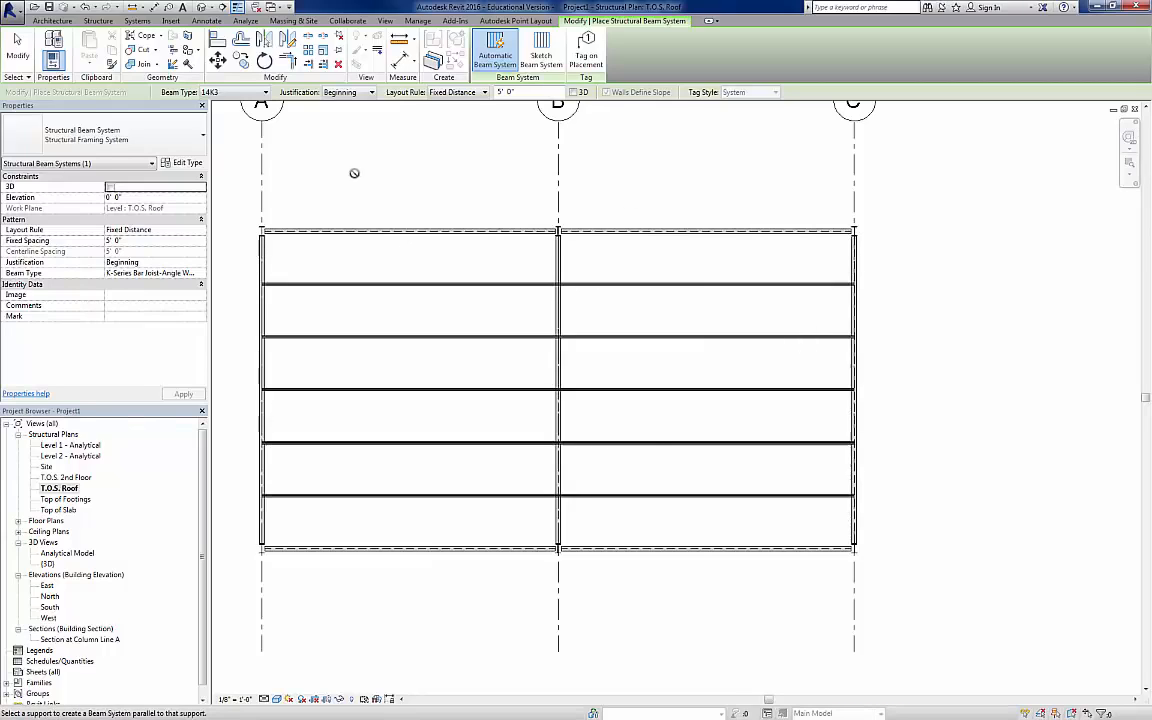
pyautogui.press('Escape')
pyautogui.press('Escape')
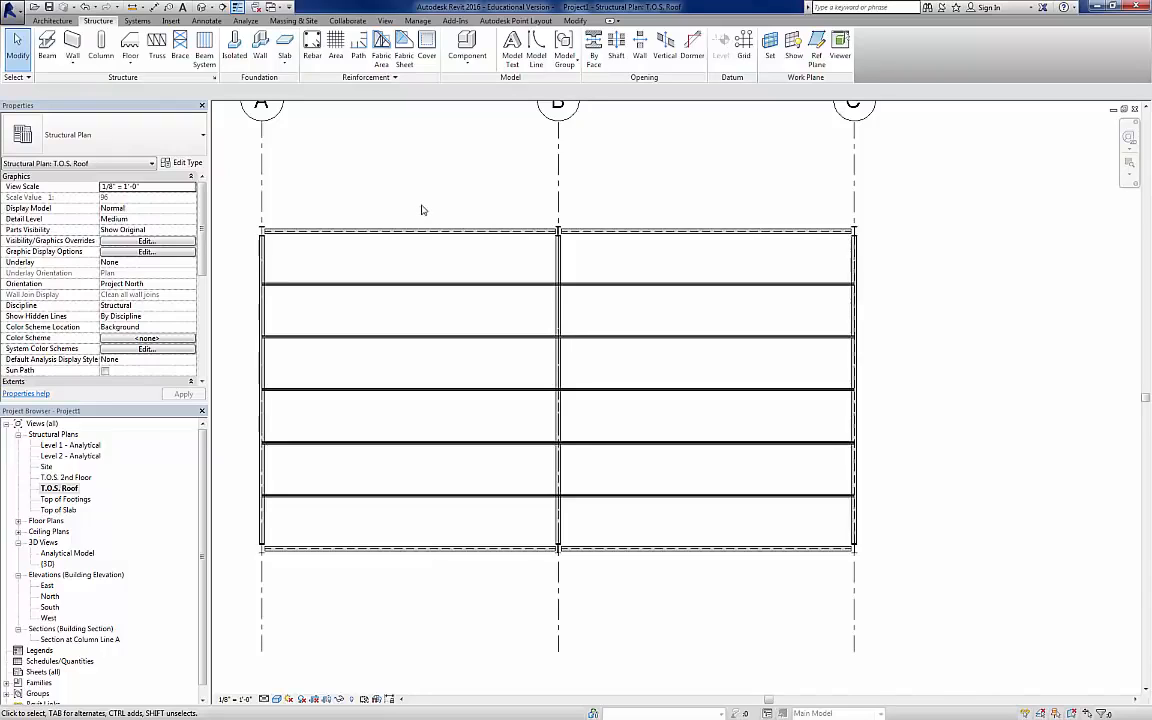
# Step: In the Top of Slab structural plan, place framing elevations on grids 1 and 2 between grids A and B
pyautogui.doubleClick(69, 511)
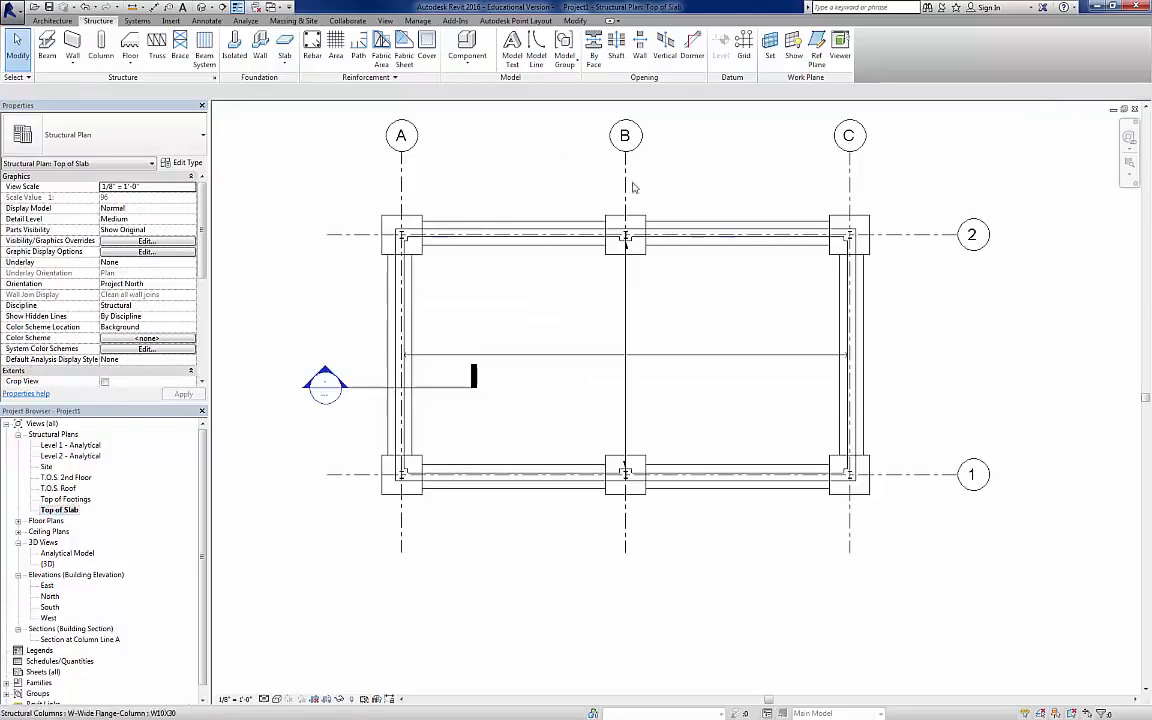
pyautogui.click(385, 21)
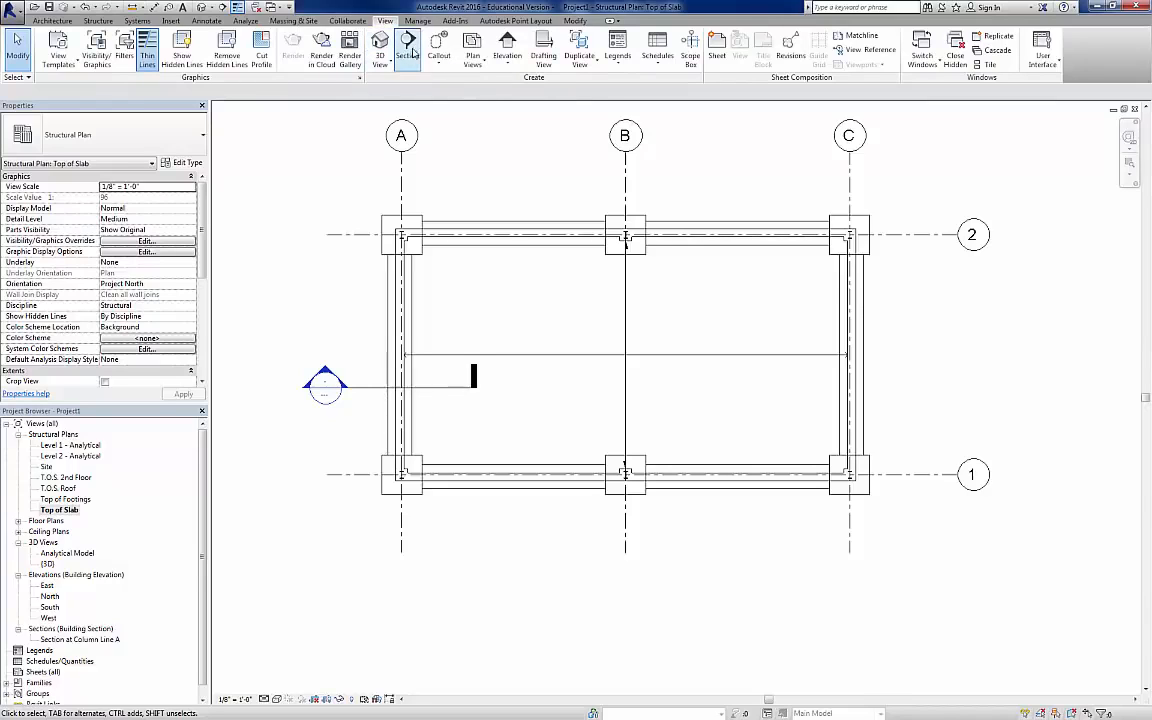
pyautogui.click(504, 66)
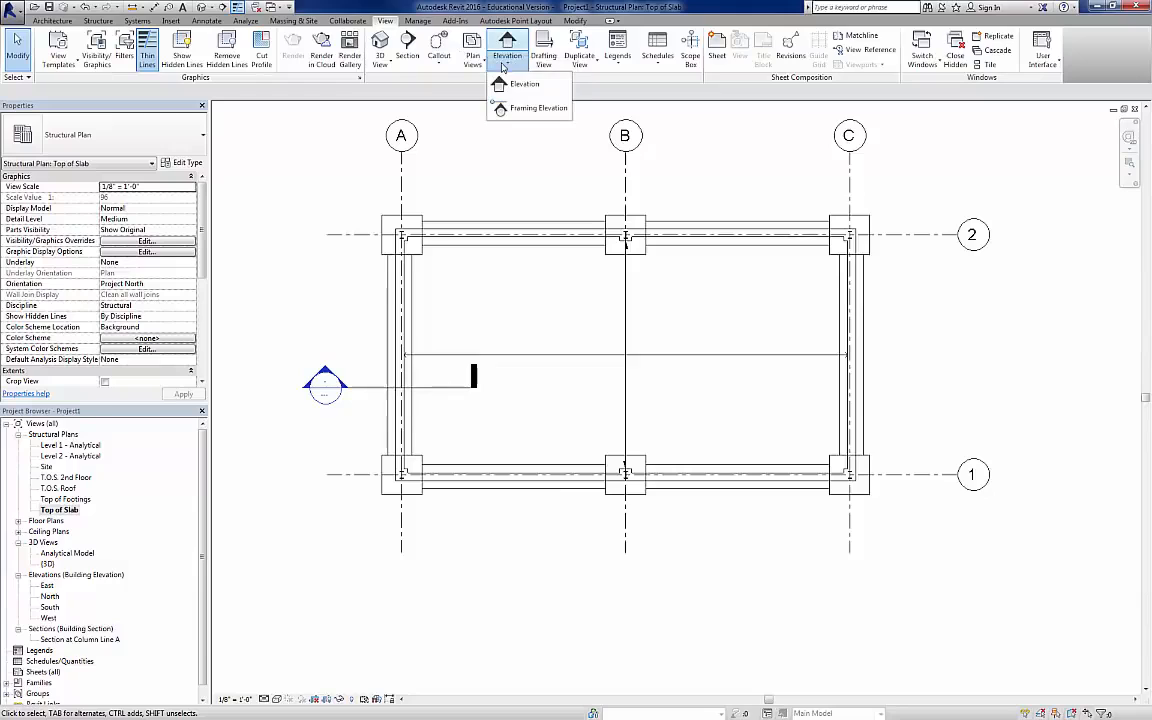
pyautogui.click(524, 106)
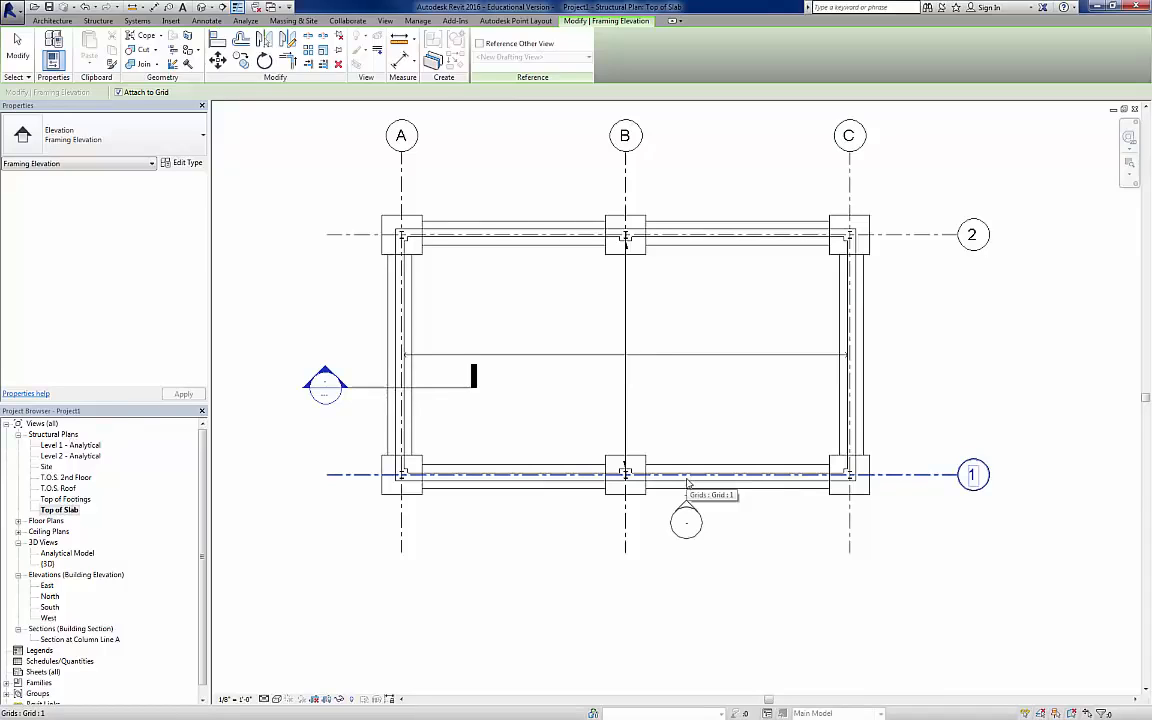
pyautogui.click(502, 483)
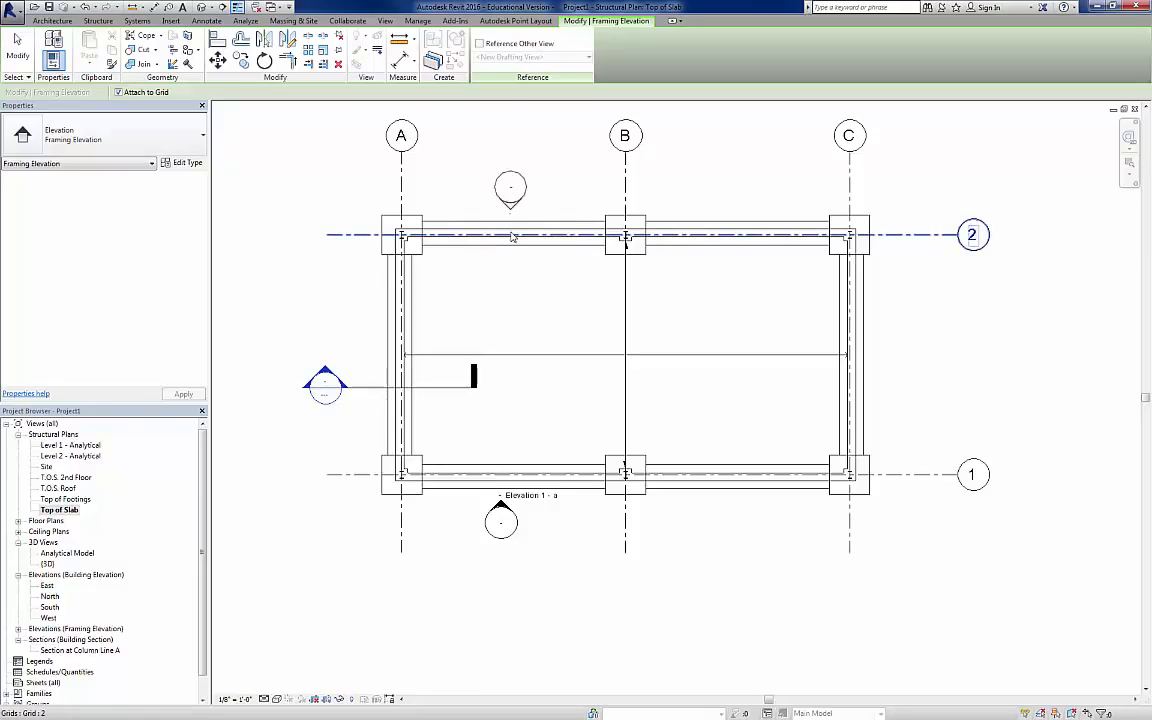
pyautogui.click(511, 237)
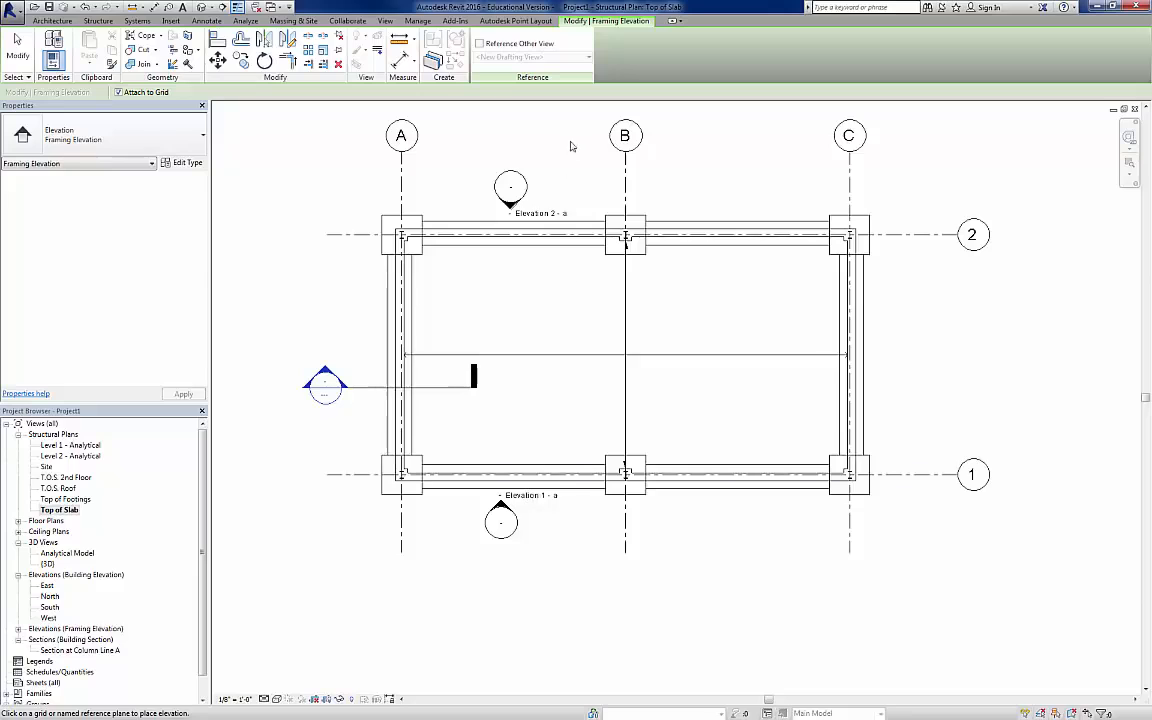
pyautogui.press('Escape')
pyautogui.press('Escape')
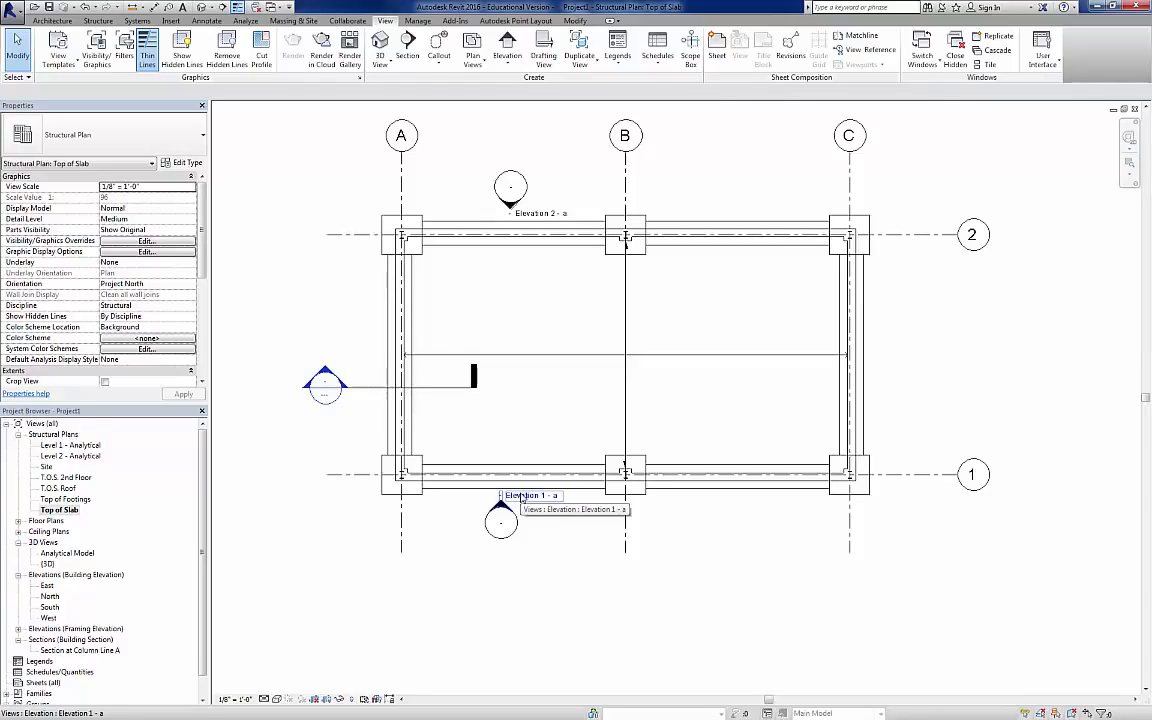
# Step: Open the grid 1 framing elevation, Elevation 1 - a, and rename it South Framing Elevation
pyautogui.click(537, 215)
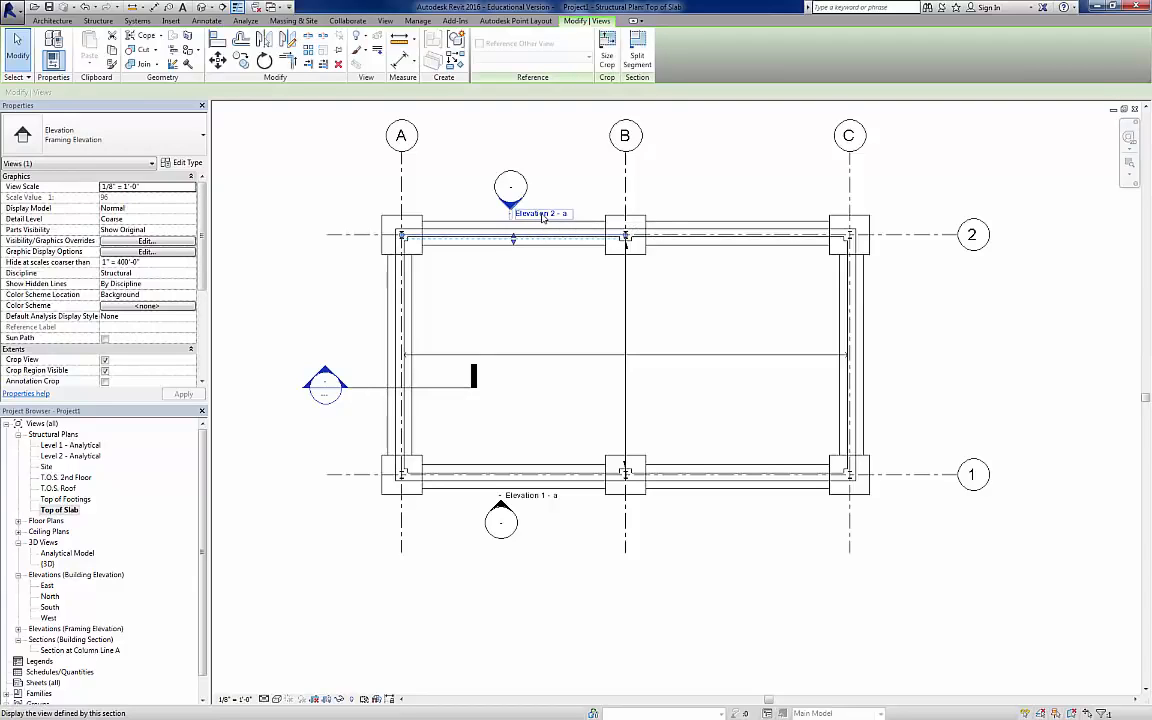
pyautogui.rightClick(542, 216)
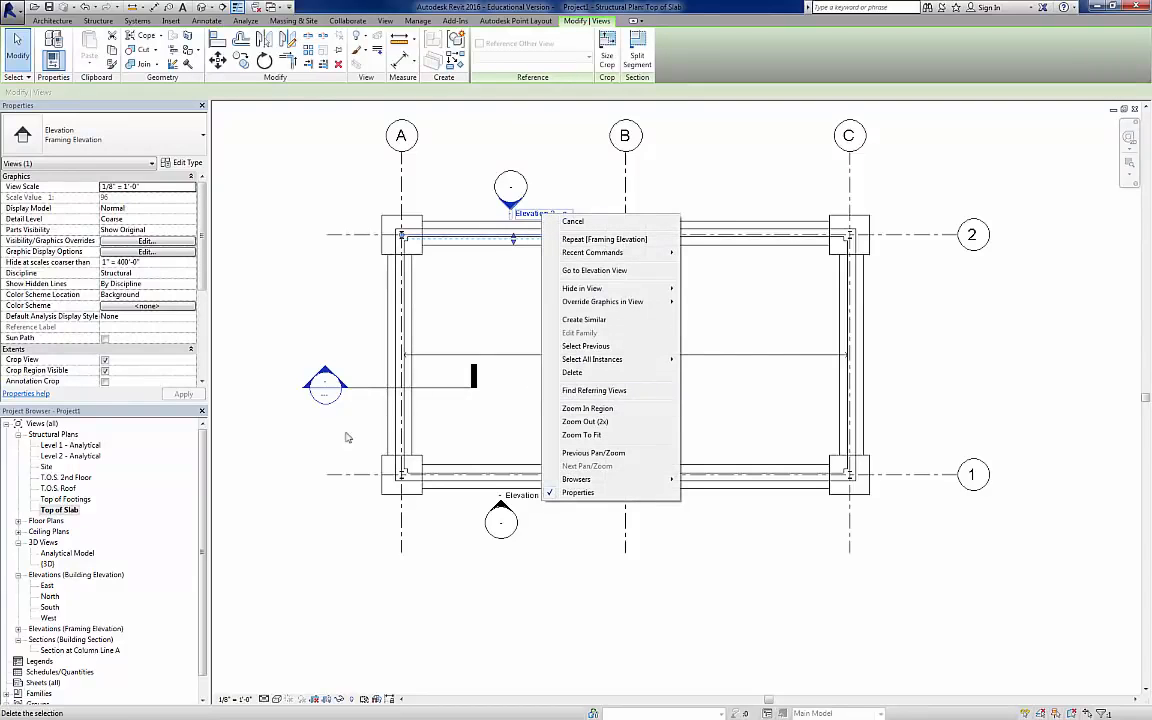
pyautogui.click(18, 630)
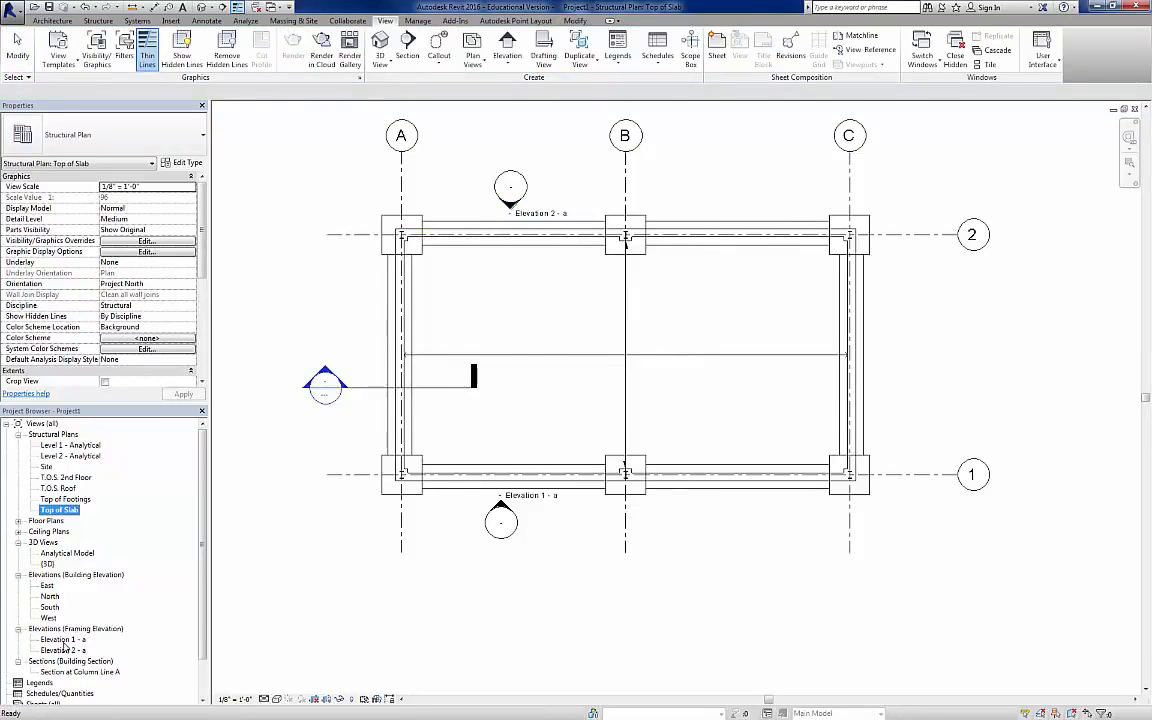
pyautogui.doubleClick(63, 641)
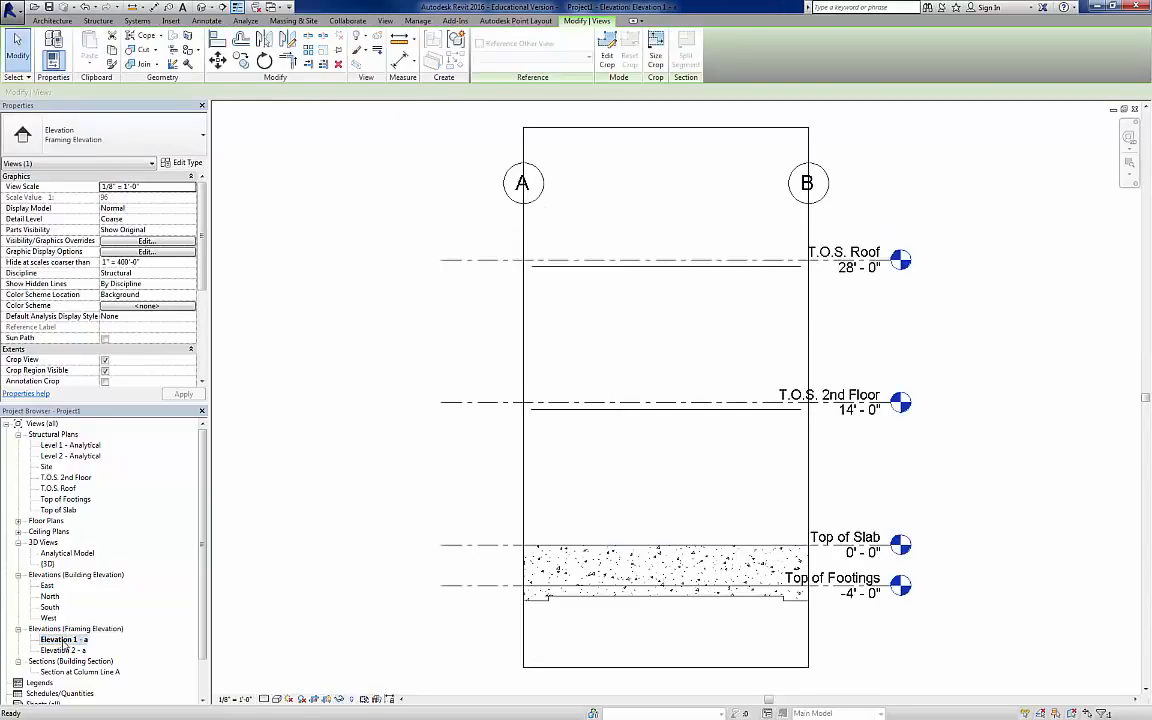
pyautogui.rightClick(64, 643)
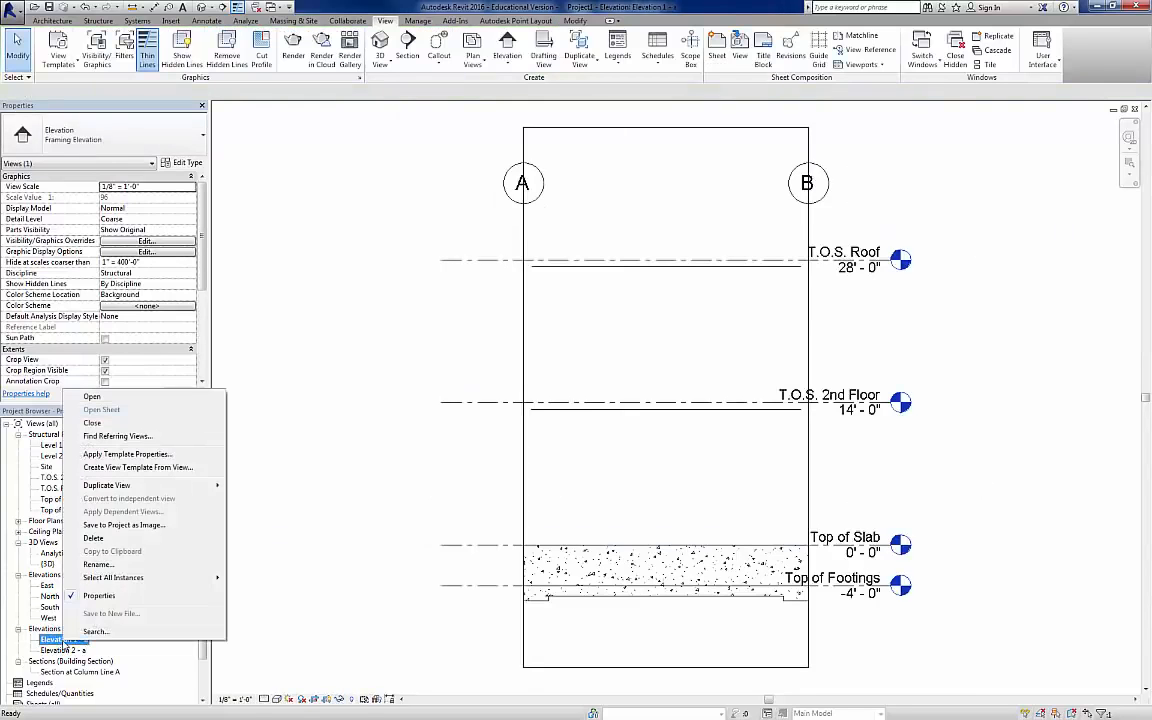
pyautogui.click(101, 565)
pyautogui.write('South Framing Elevation')
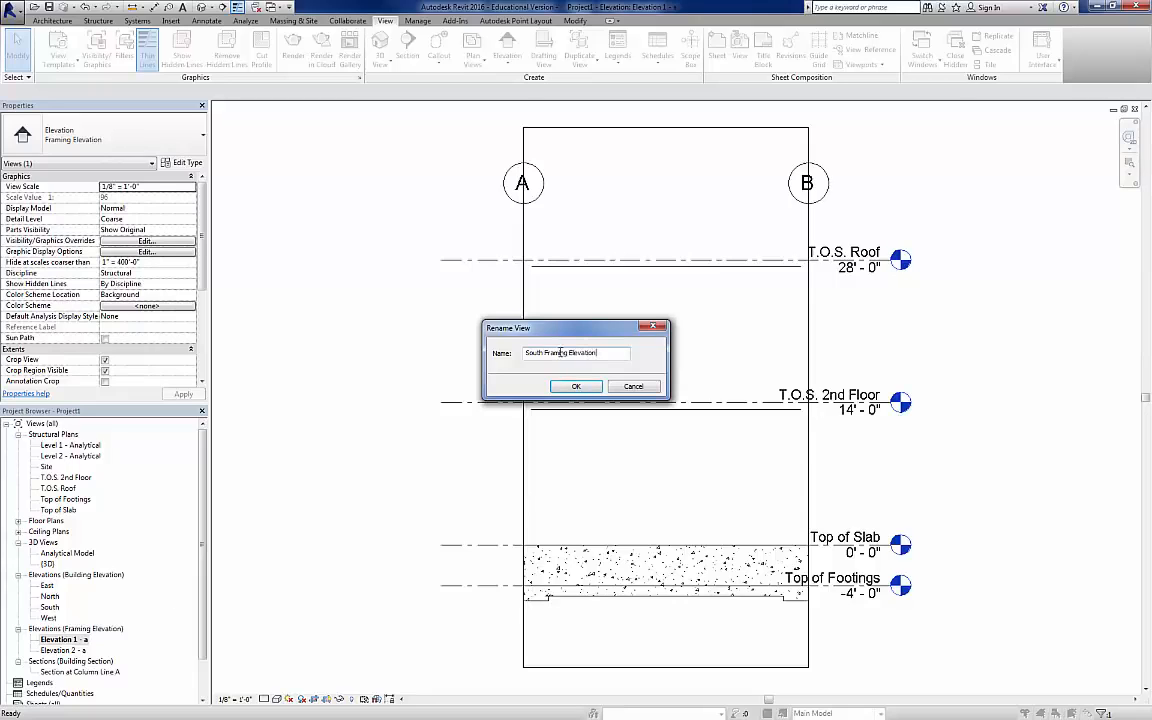
pyautogui.click(576, 386)
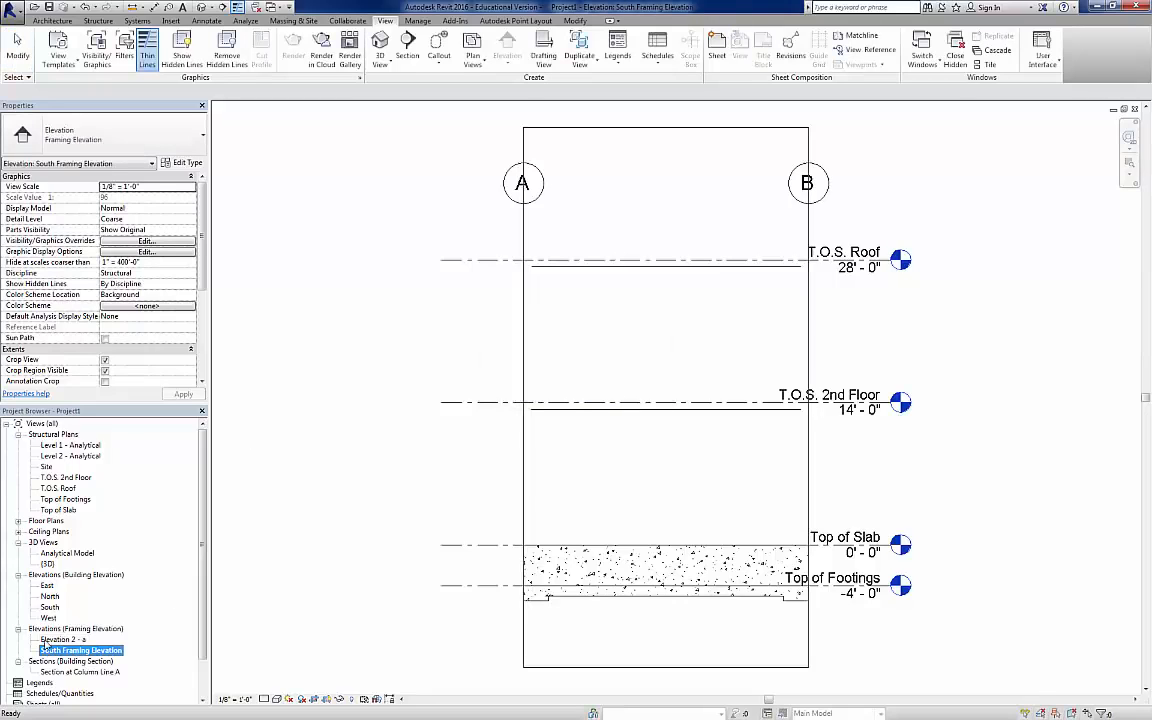
# Step: Rename the framing elevation view Elevation 2 - a as North Framing Elevation
pyautogui.click(55, 639)
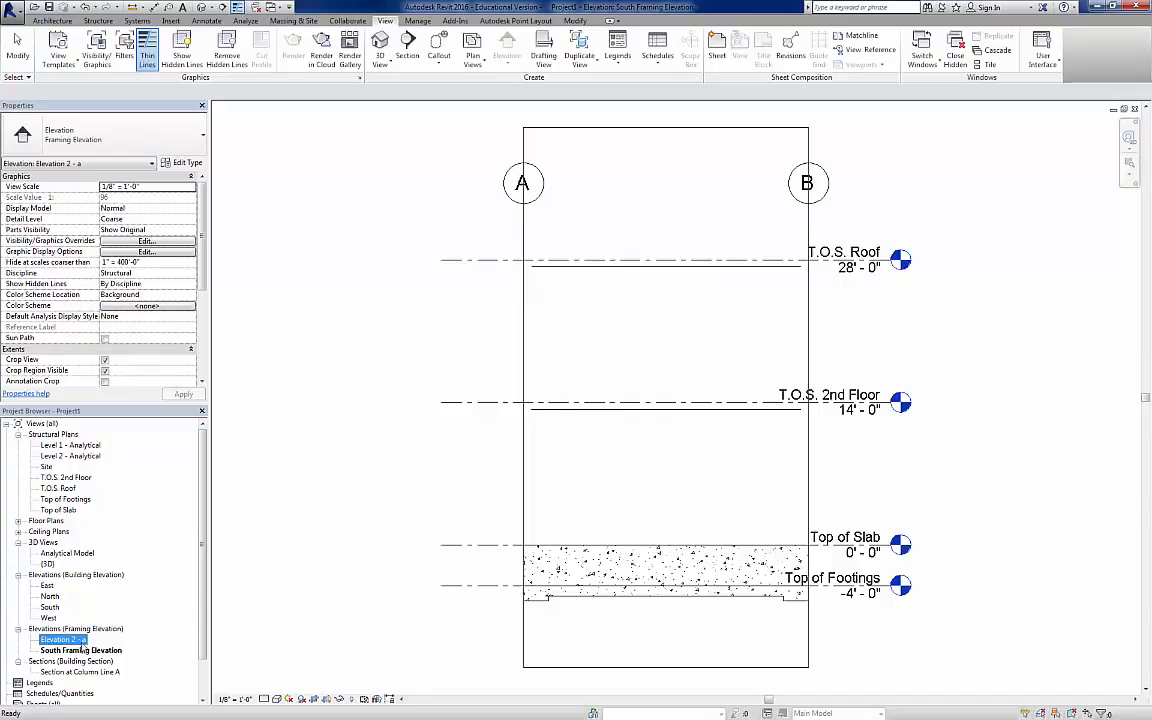
pyautogui.rightClick(75, 641)
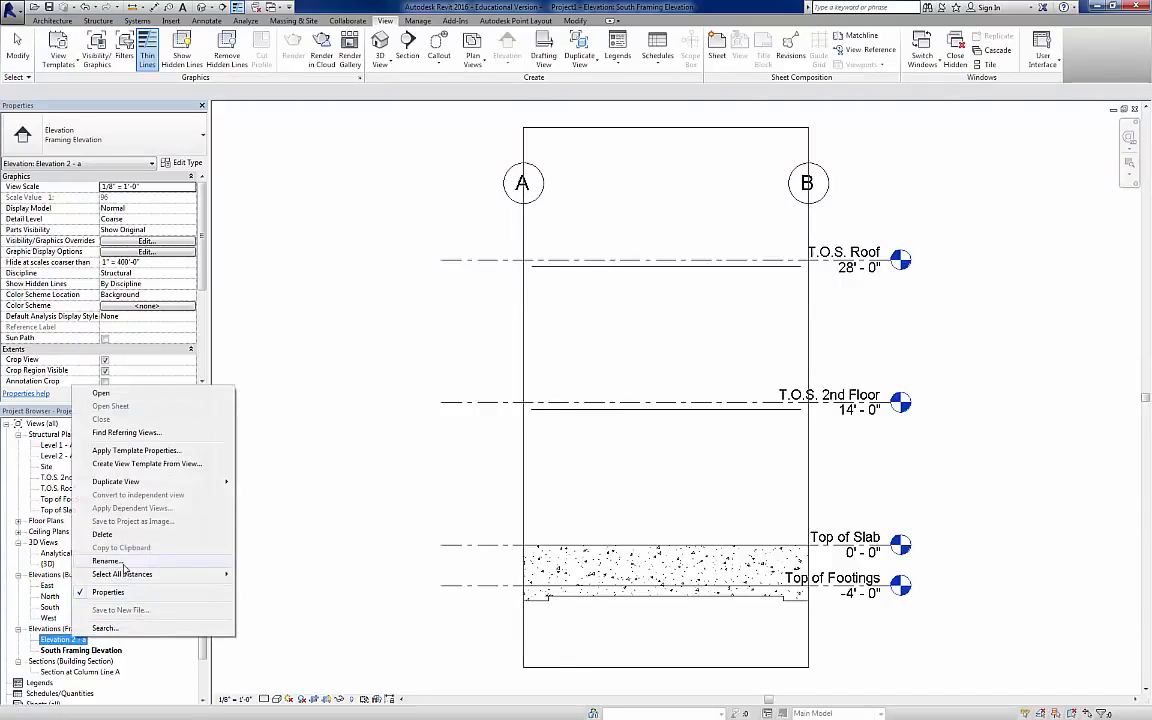
pyautogui.click(128, 560)
pyautogui.write('North Framing Elevation')
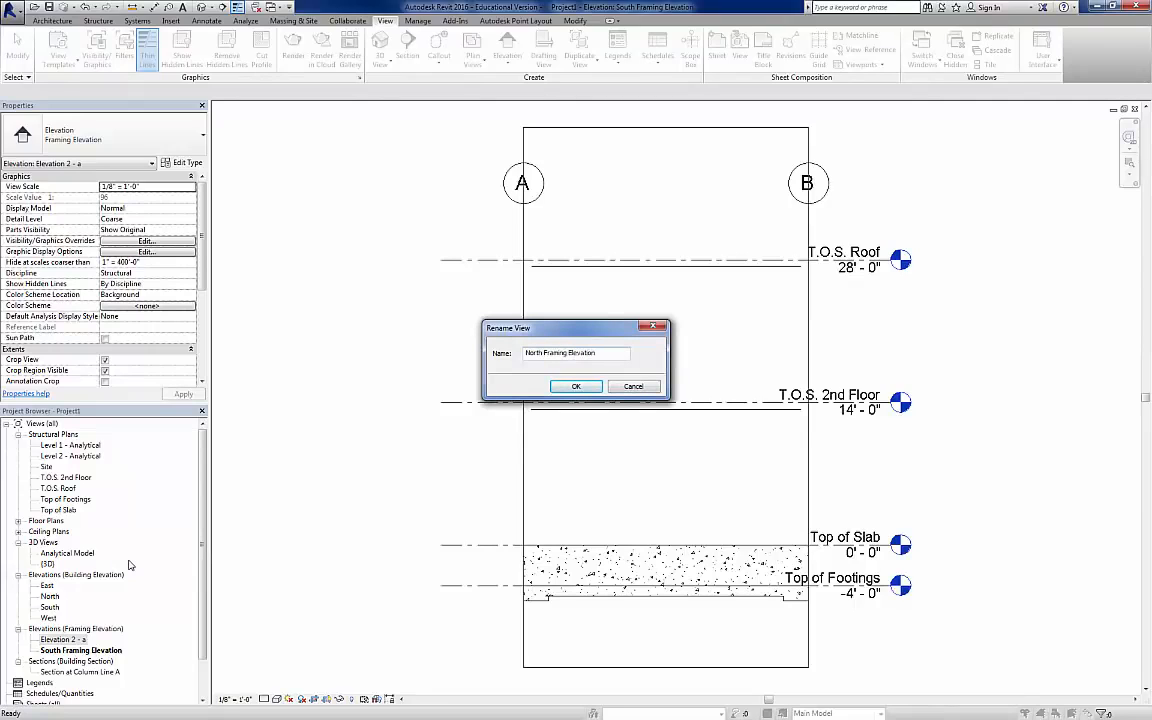
pyautogui.click(576, 386)
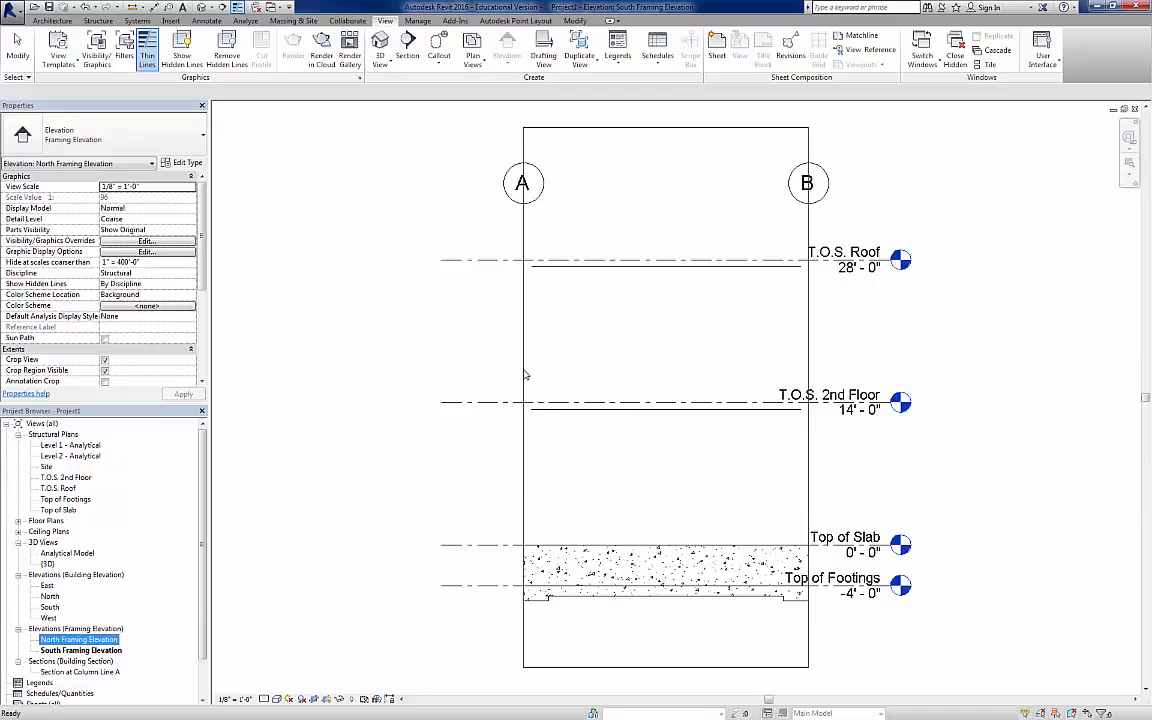
pyautogui.click(436, 502)
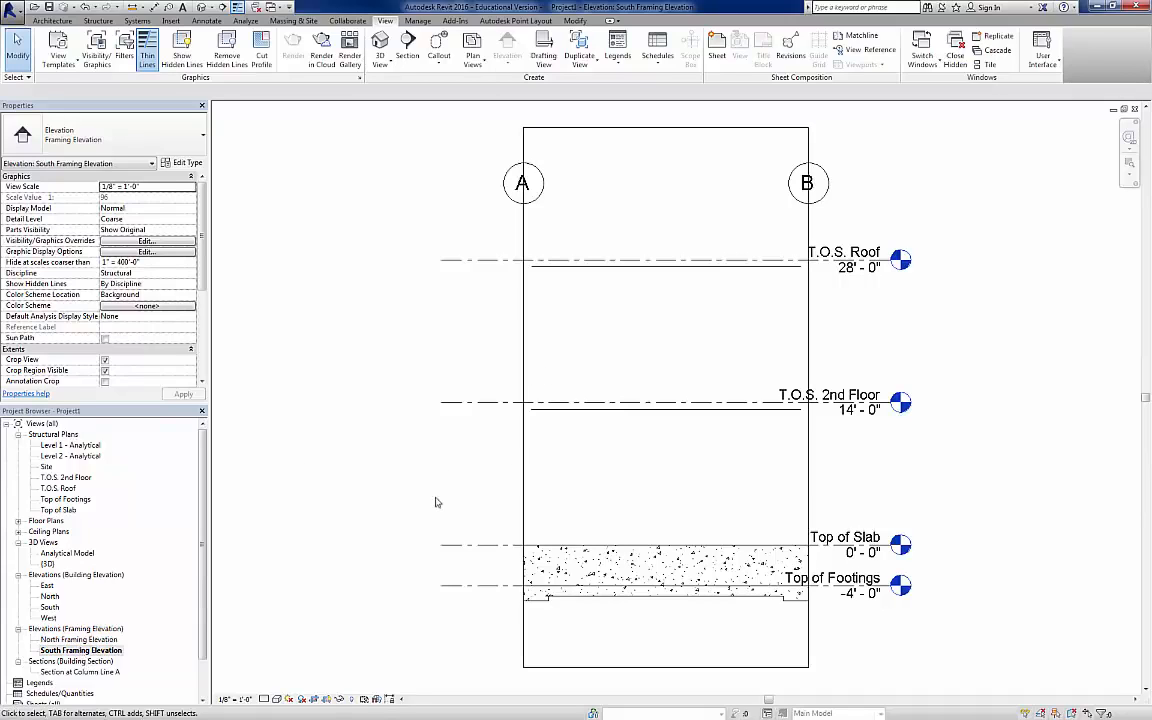
# Step: In the North Framing Elevation, widen the crop region beyond grids C and A and move the level heads farther out past grid A
pyautogui.doubleClick(88, 640)
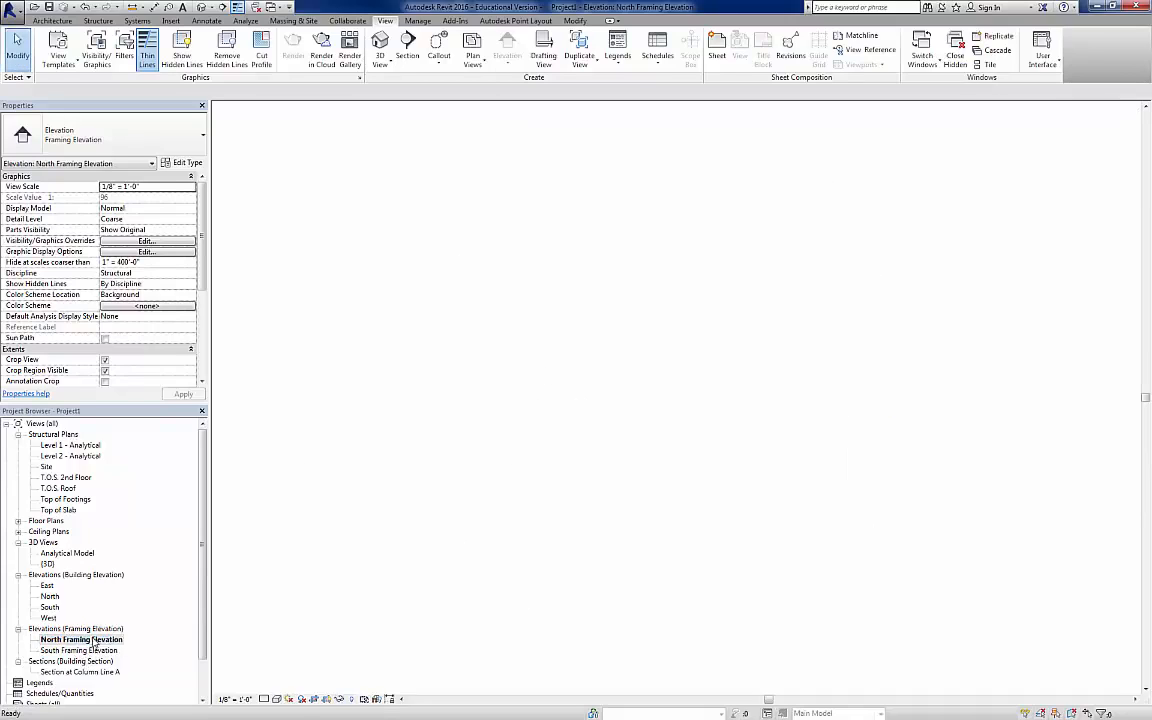
pyautogui.scroll(-2, 615, 305)
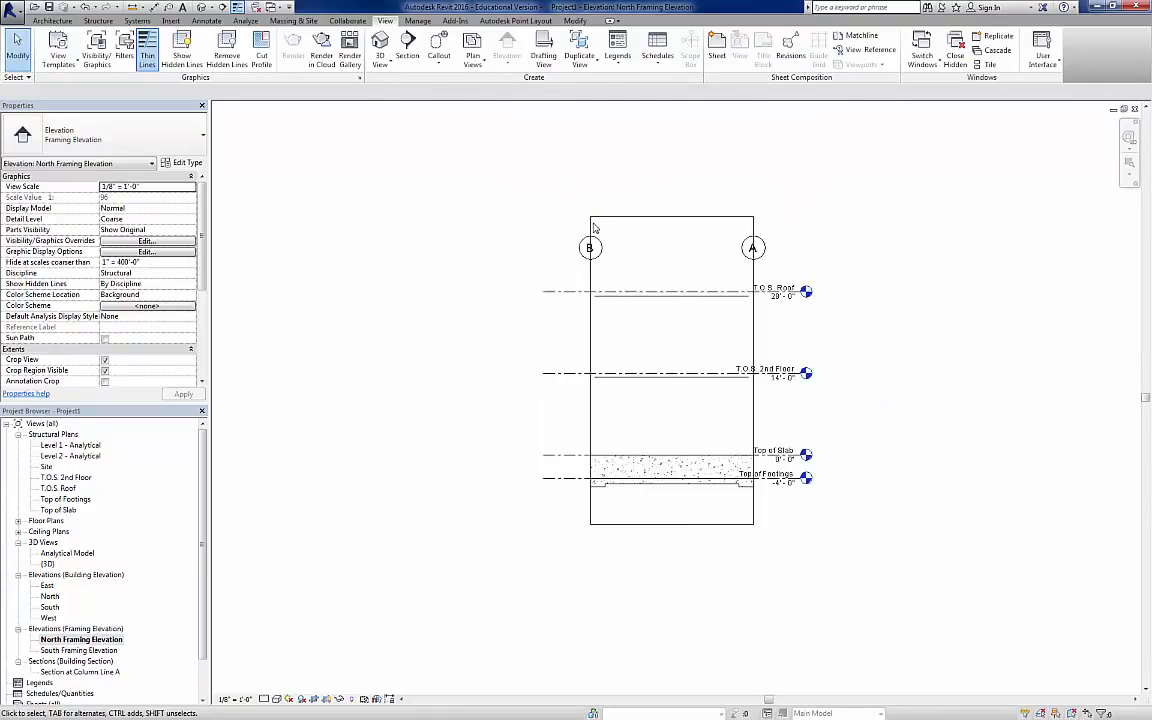
pyautogui.click(591, 229)
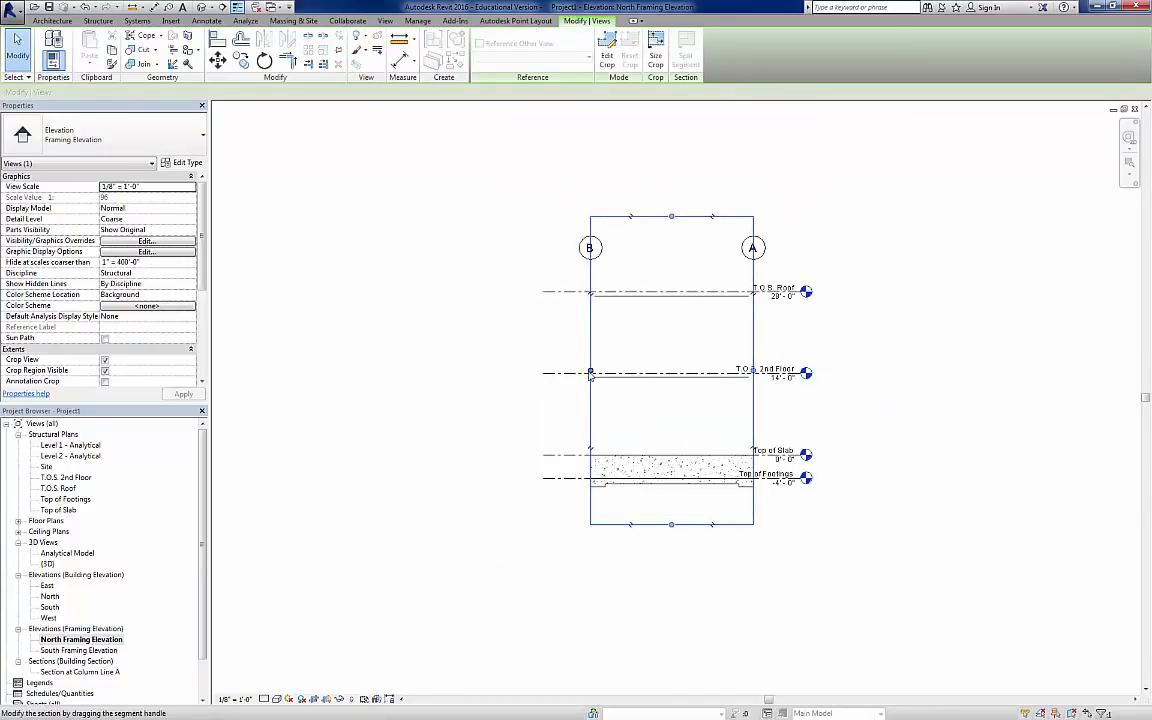
pyautogui.moveTo(590, 373); pyautogui.dragTo(351, 372)
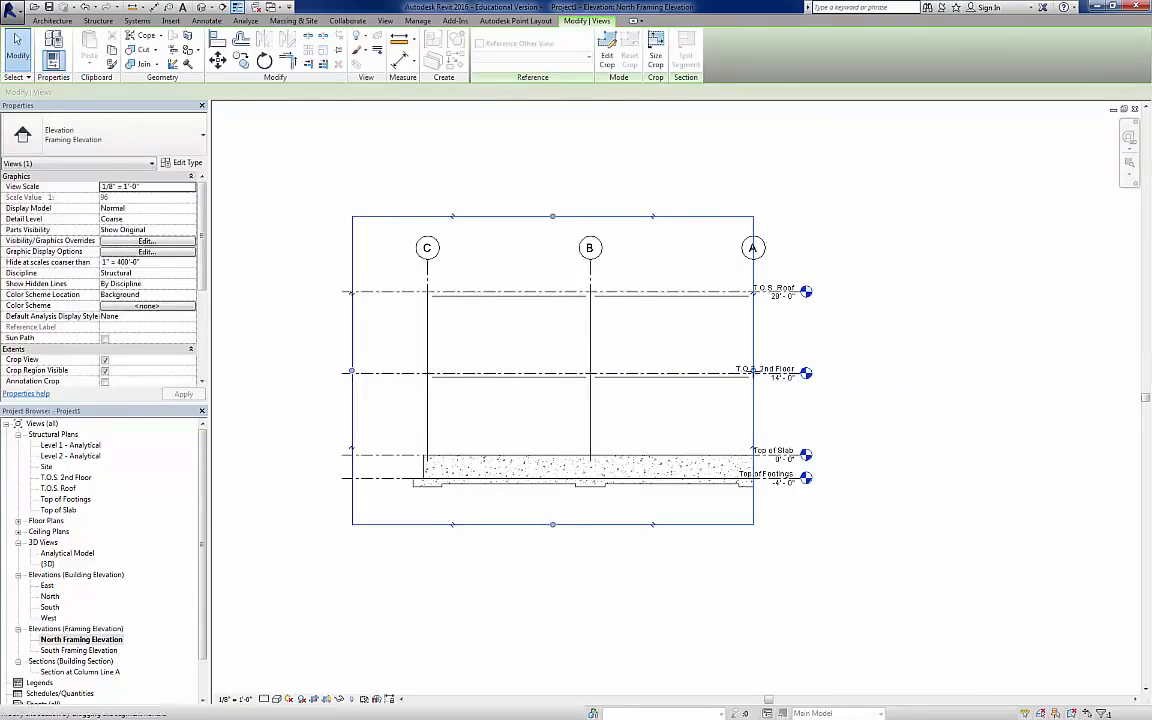
pyautogui.moveTo(753, 372); pyautogui.dragTo(885, 371)
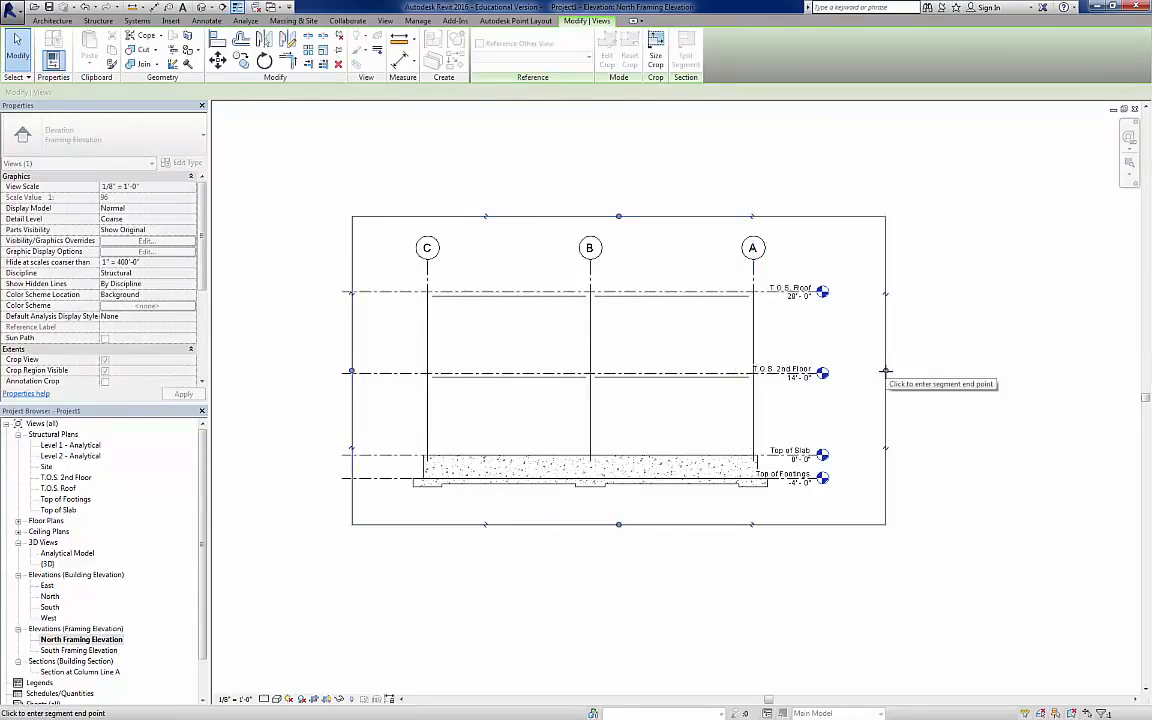
pyautogui.click(818, 378)
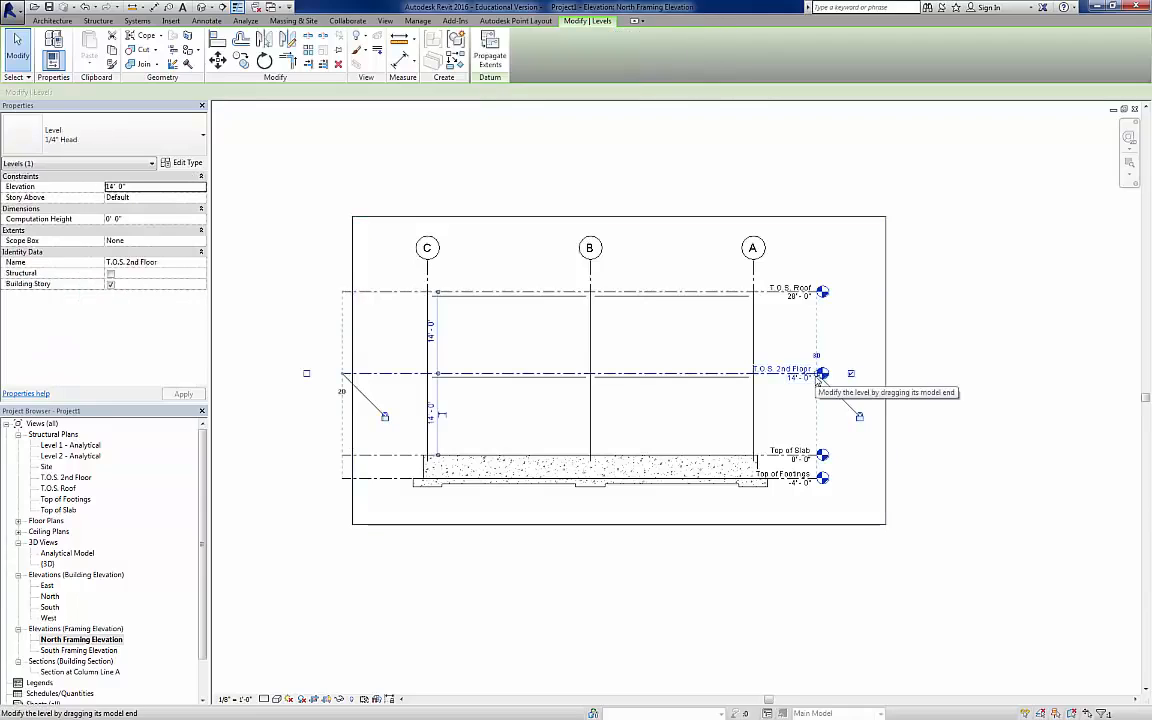
pyautogui.moveTo(818, 378); pyautogui.dragTo(862, 374)
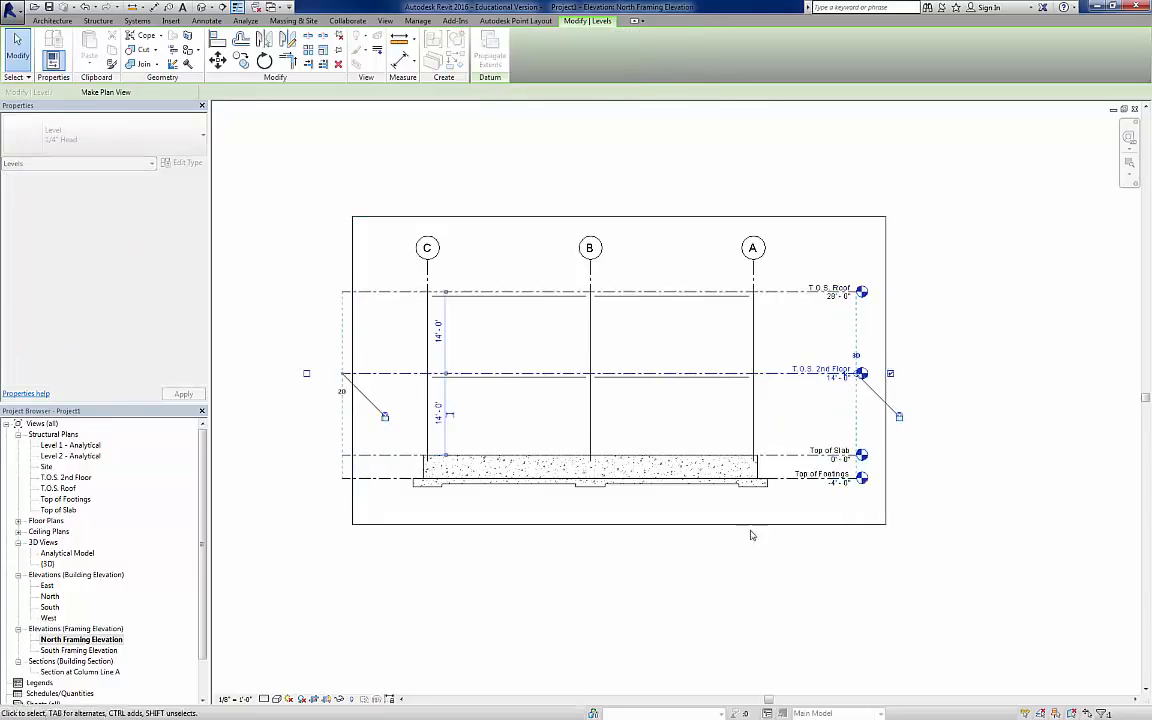
# Step: Set the North Framing Elevation's detail level to Fine and its visual style to Shaded
pyautogui.click(264, 699)
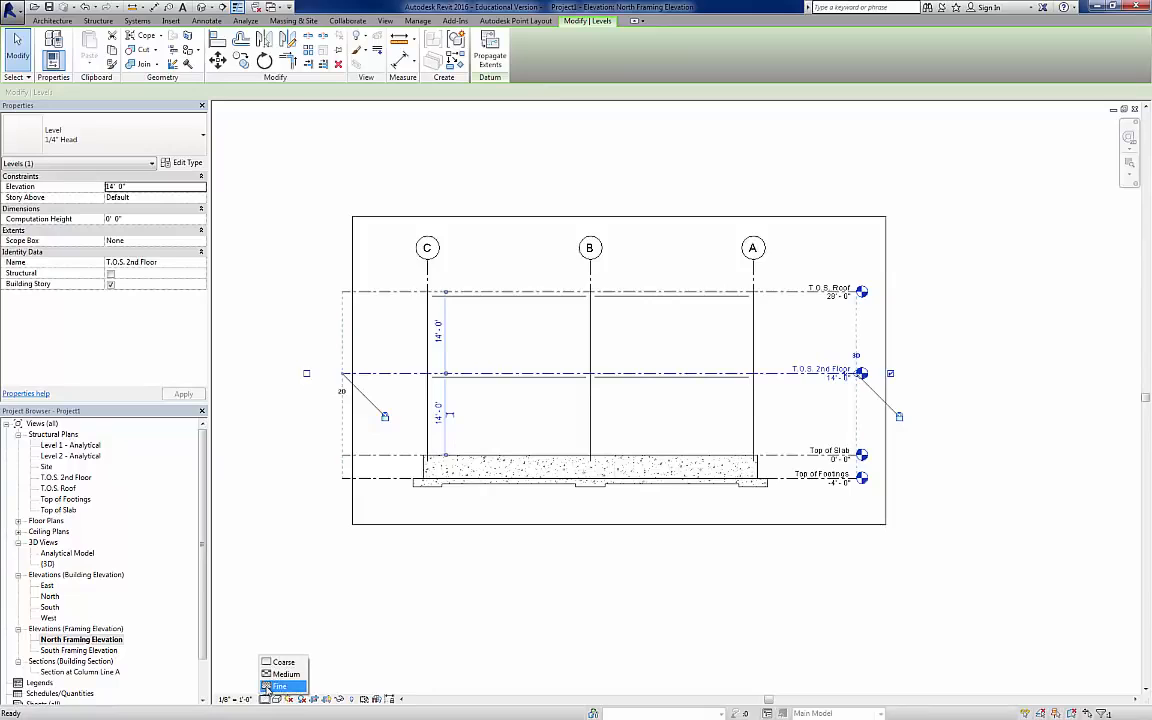
pyautogui.click(270, 686)
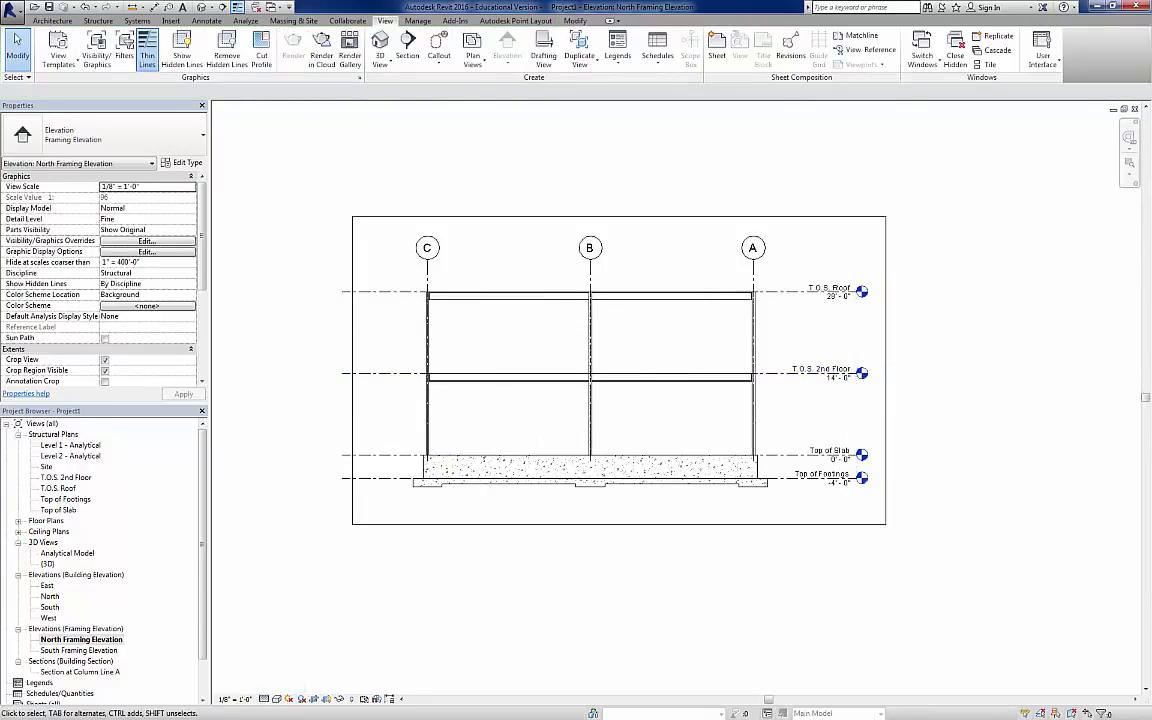
pyautogui.click(277, 700)
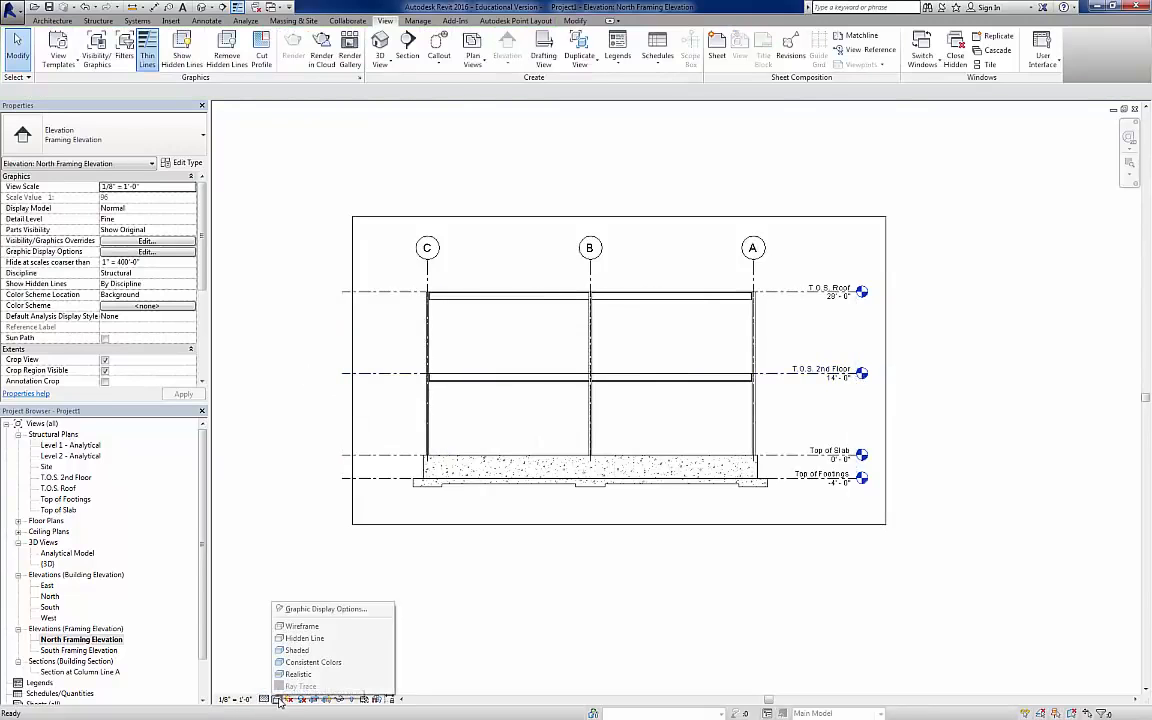
pyautogui.click(297, 651)
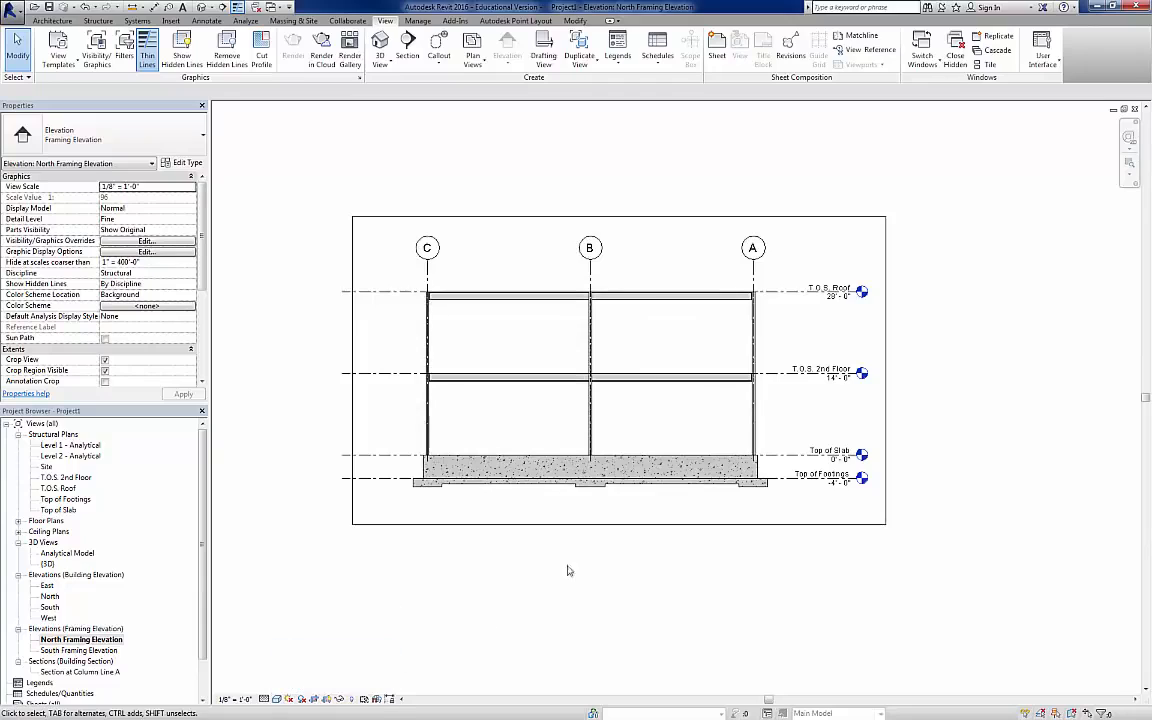
# Step: Start placing a structural brace with the HSS Square type HSS6X6X1/2
pyautogui.scroll(3, 600, 345)
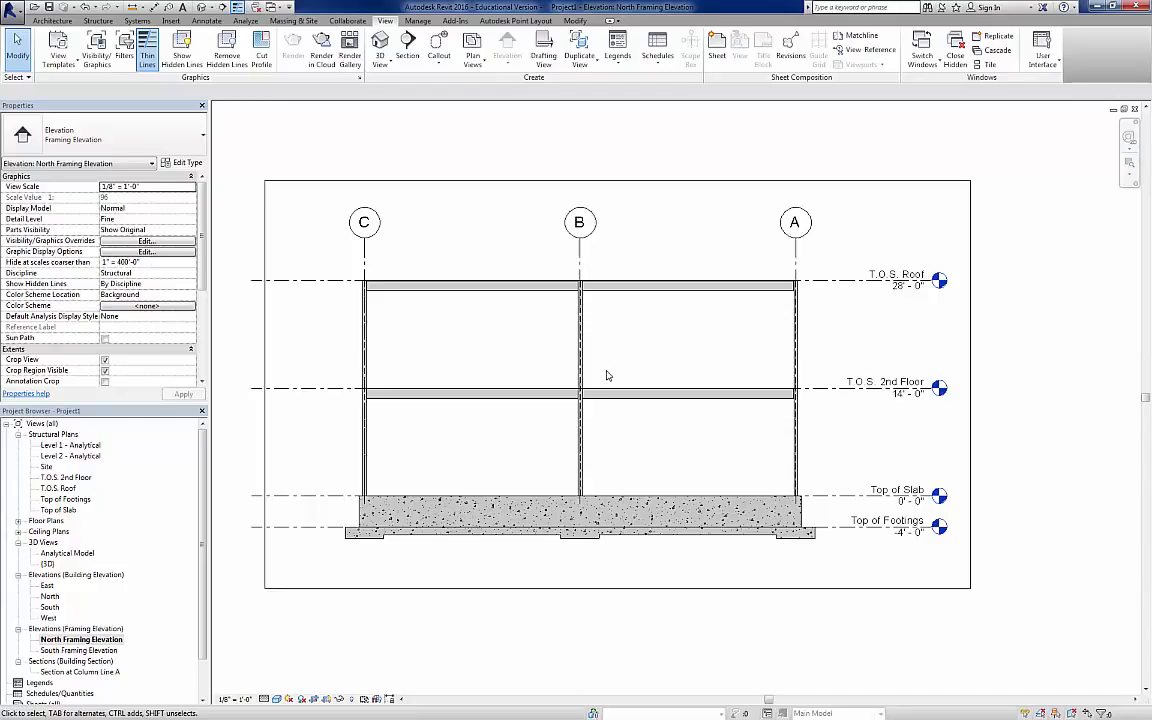
pyautogui.click(92, 20)
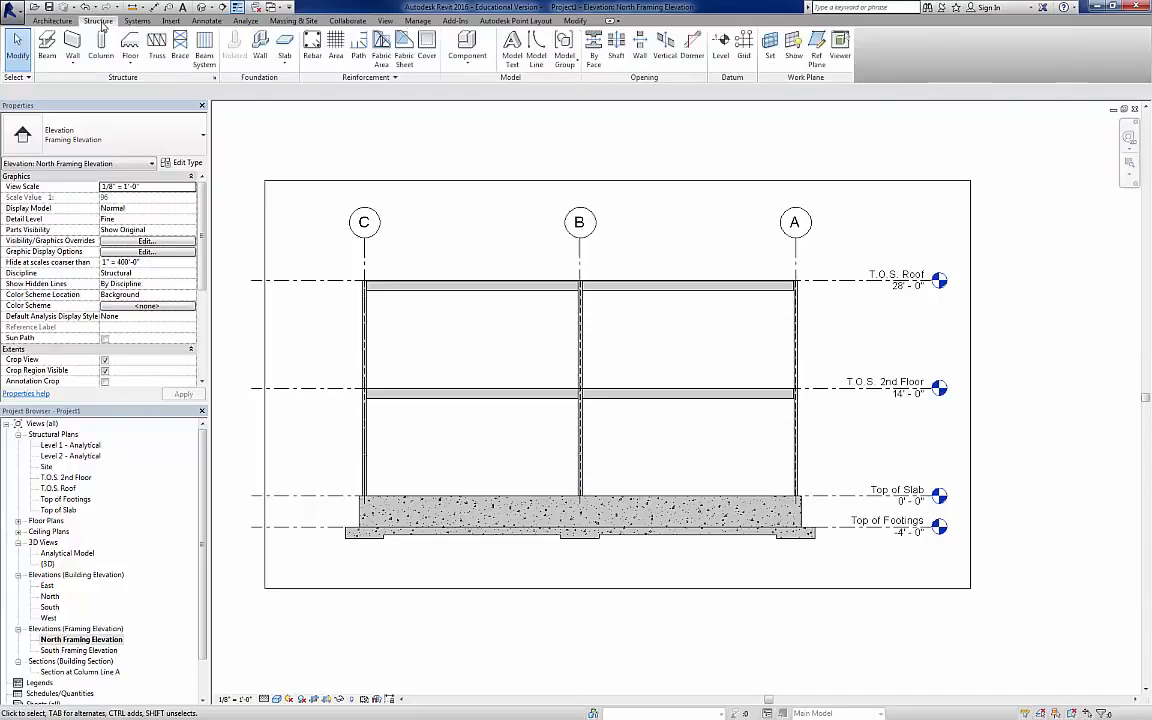
pyautogui.click(180, 47)
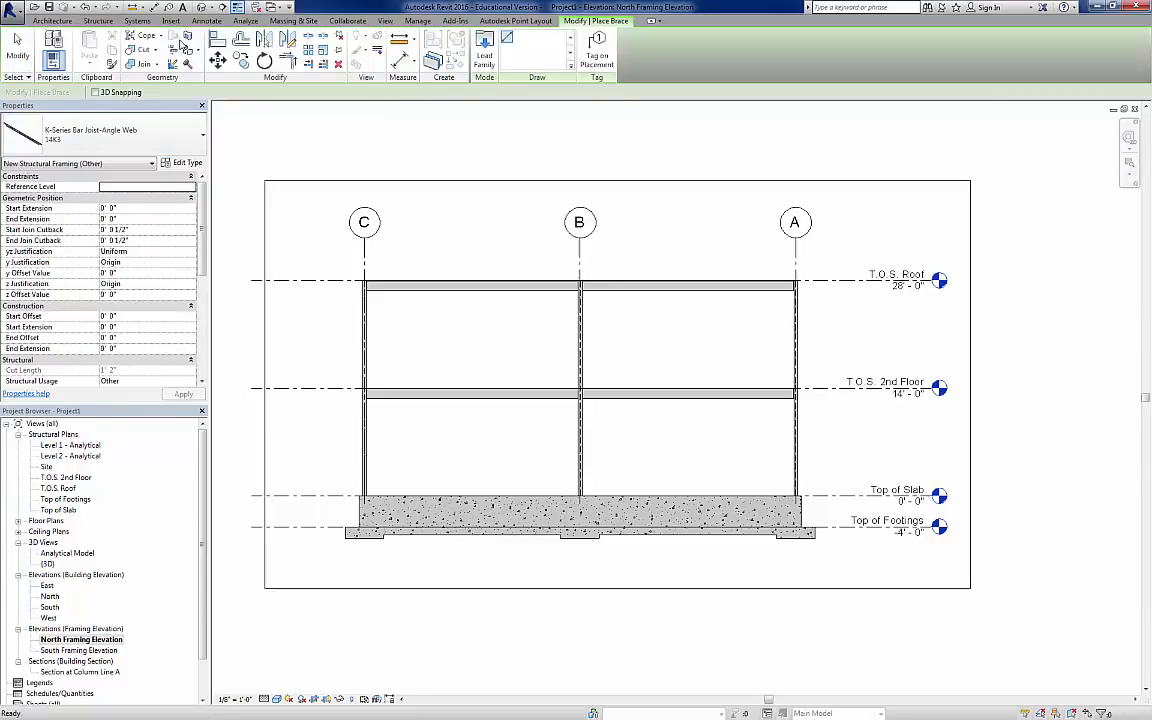
pyautogui.click(157, 133)
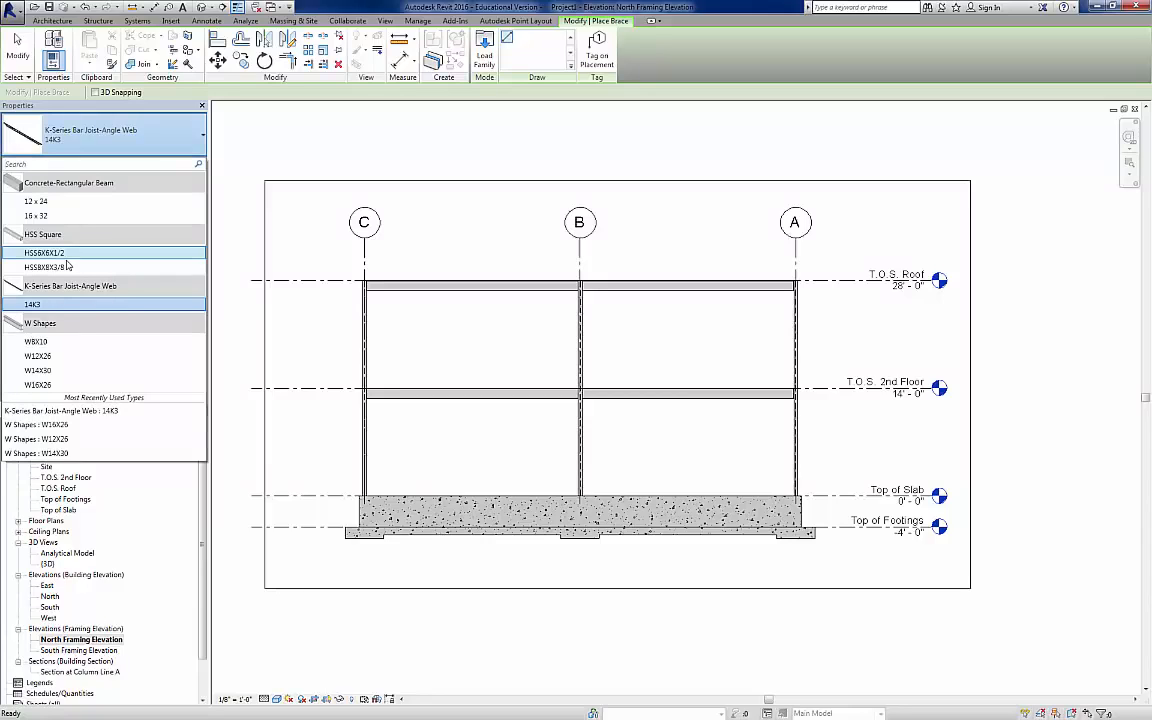
pyautogui.press('Escape')
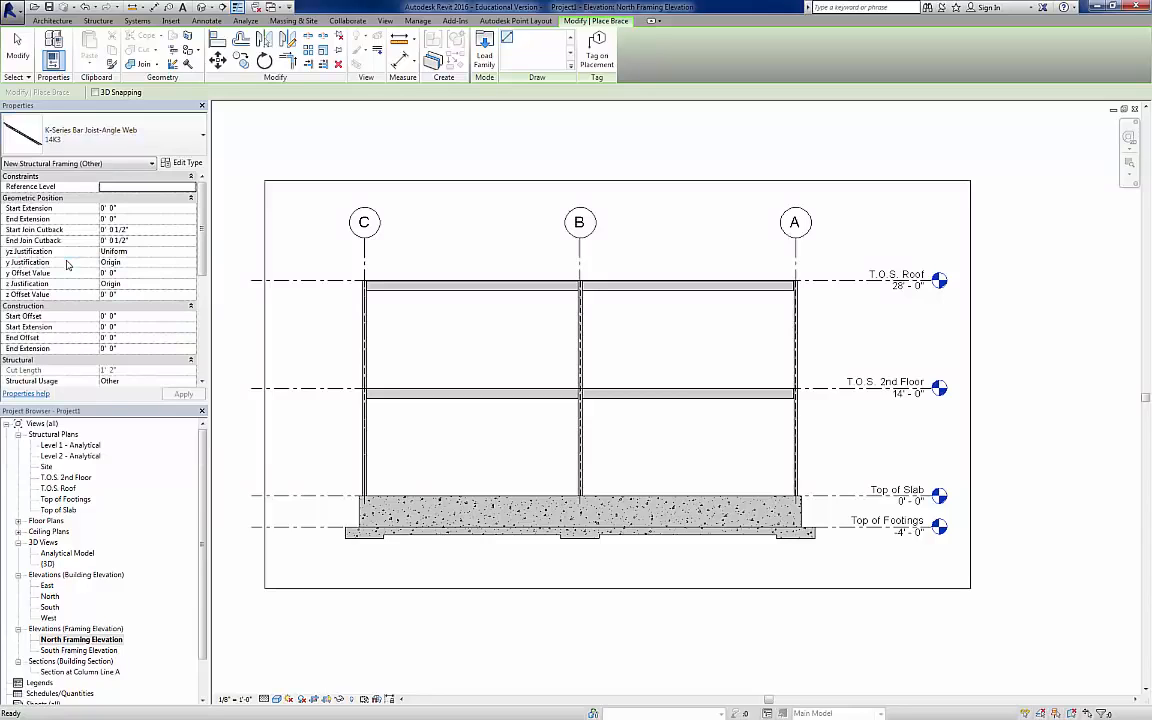
pyautogui.click(170, 135)
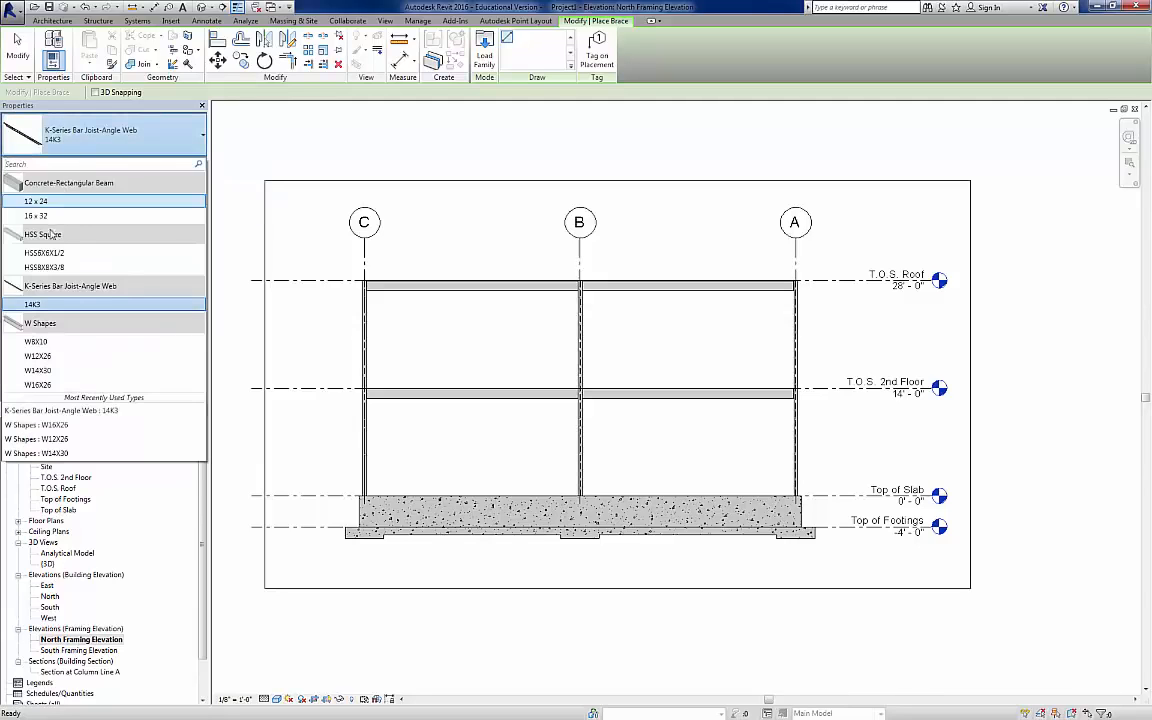
pyautogui.click(43, 254)
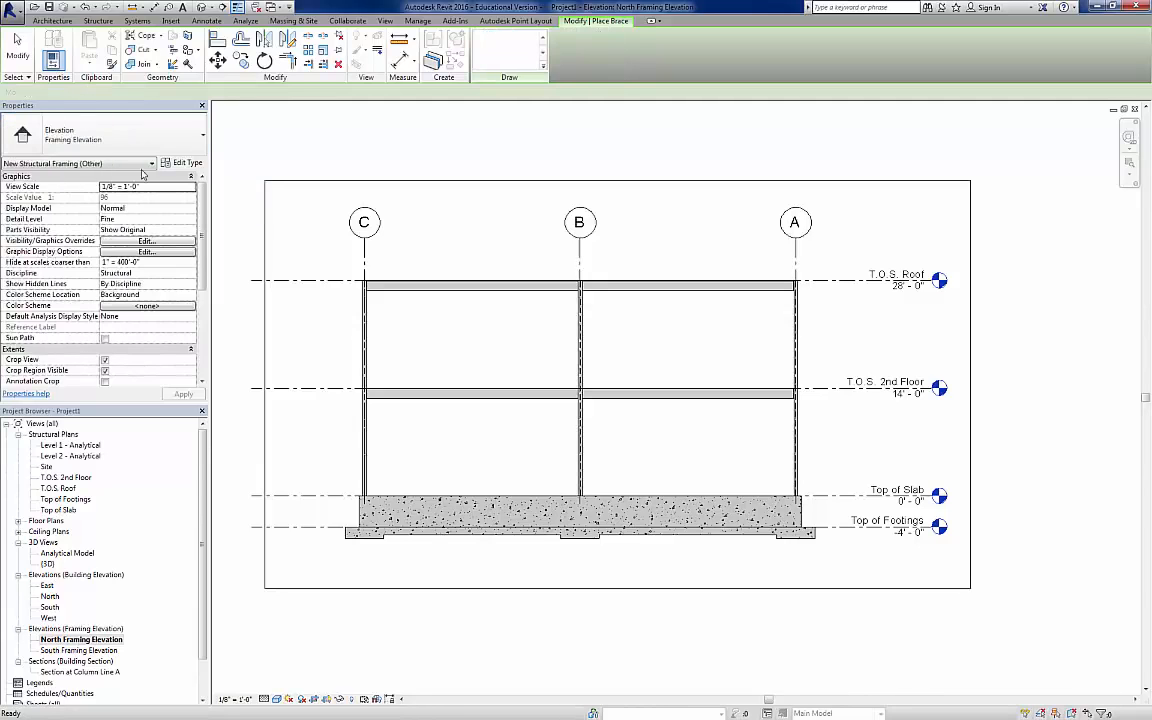
# Step: From the brace's type properties, load the HSS-Hollow Structural Section family from the Steel folder of the Structural Framing library
pyautogui.click(189, 163)
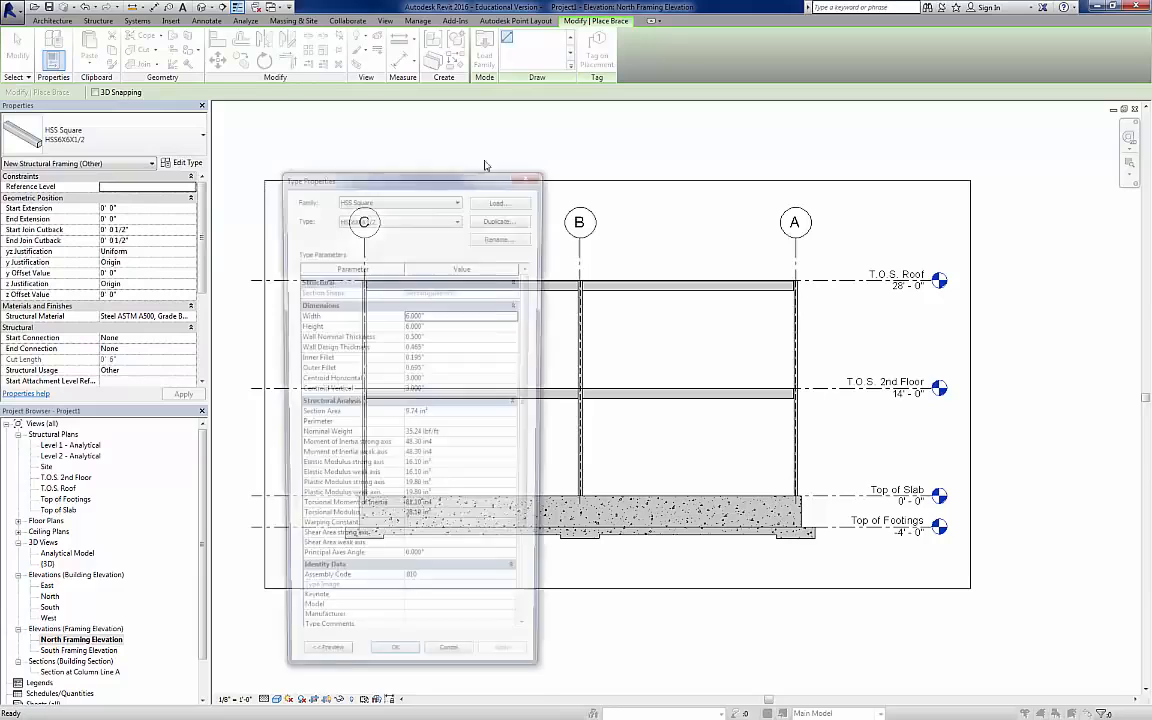
pyautogui.click(503, 198)
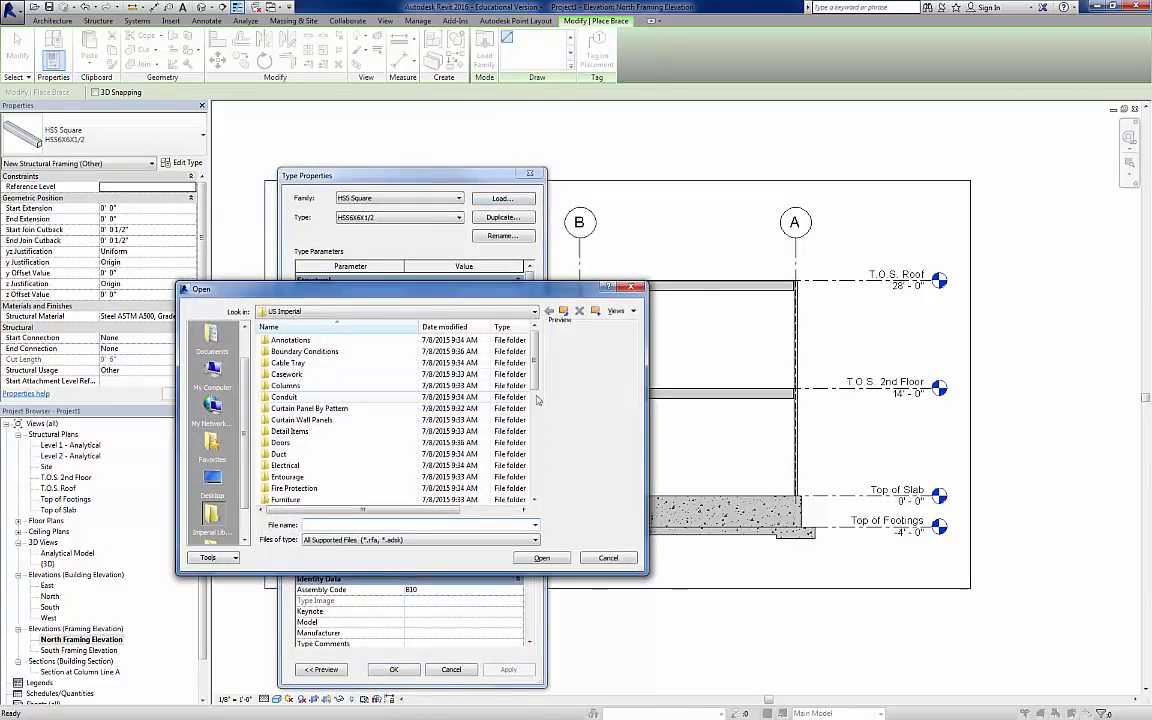
pyautogui.scroll(-8, 480, 420)
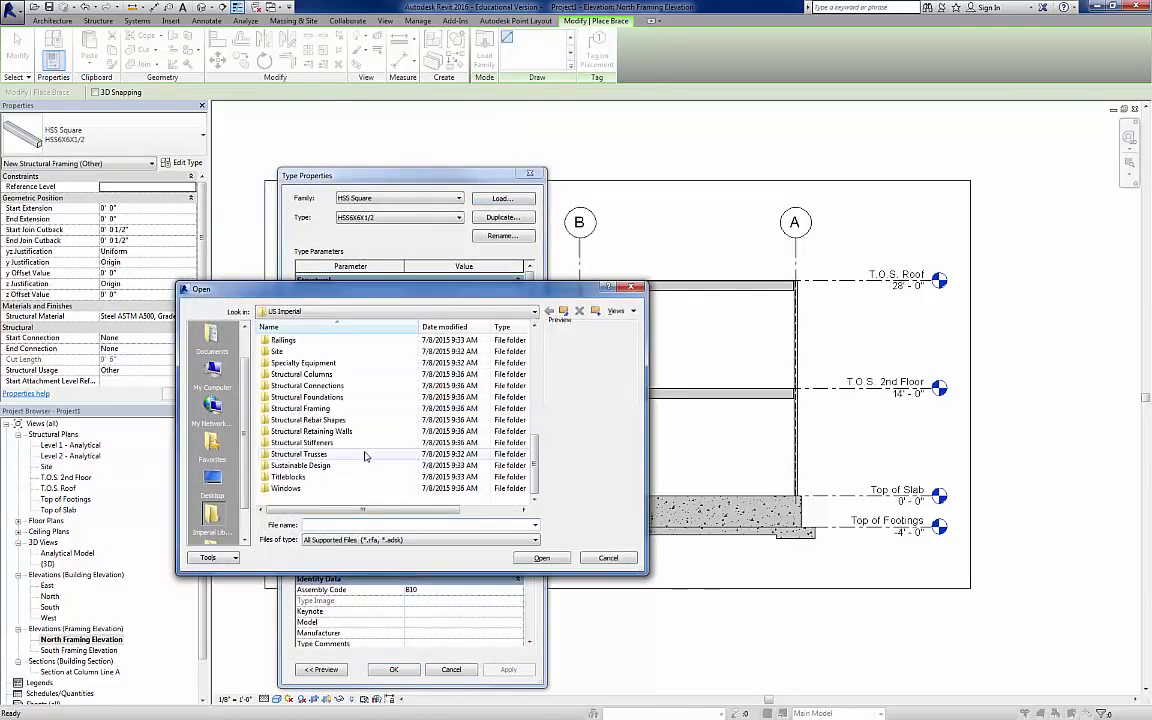
pyautogui.doubleClick(303, 410)
pyautogui.doubleClick(291, 374)
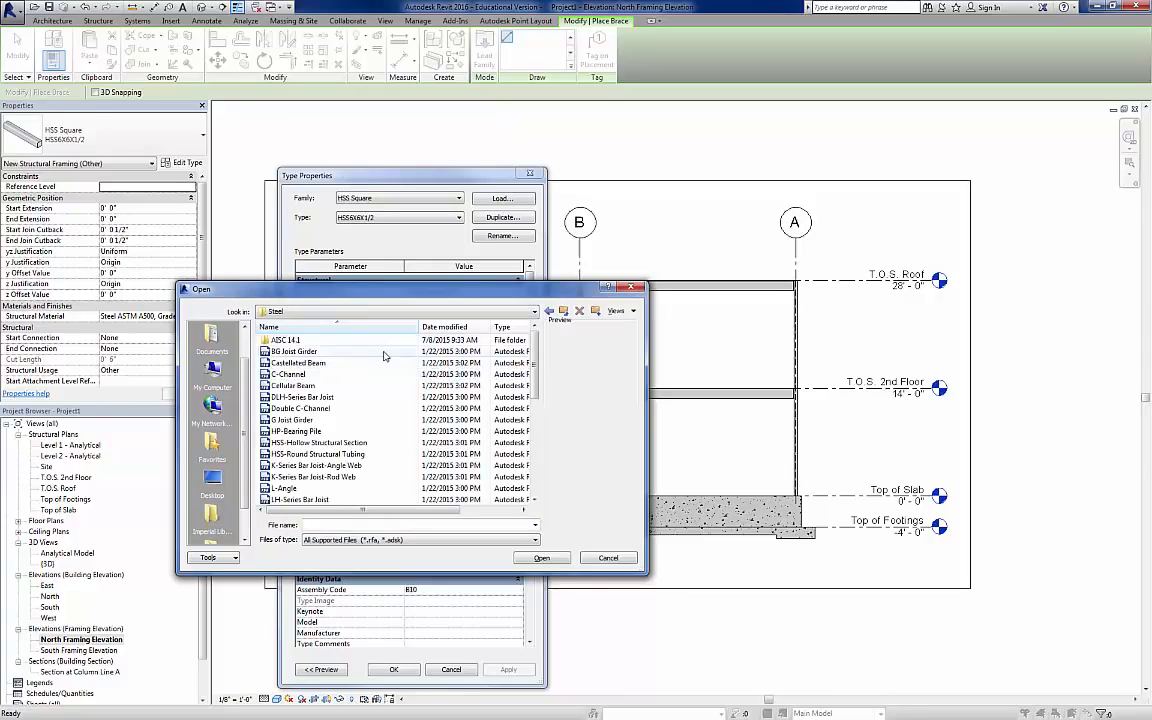
pyautogui.click(302, 446)
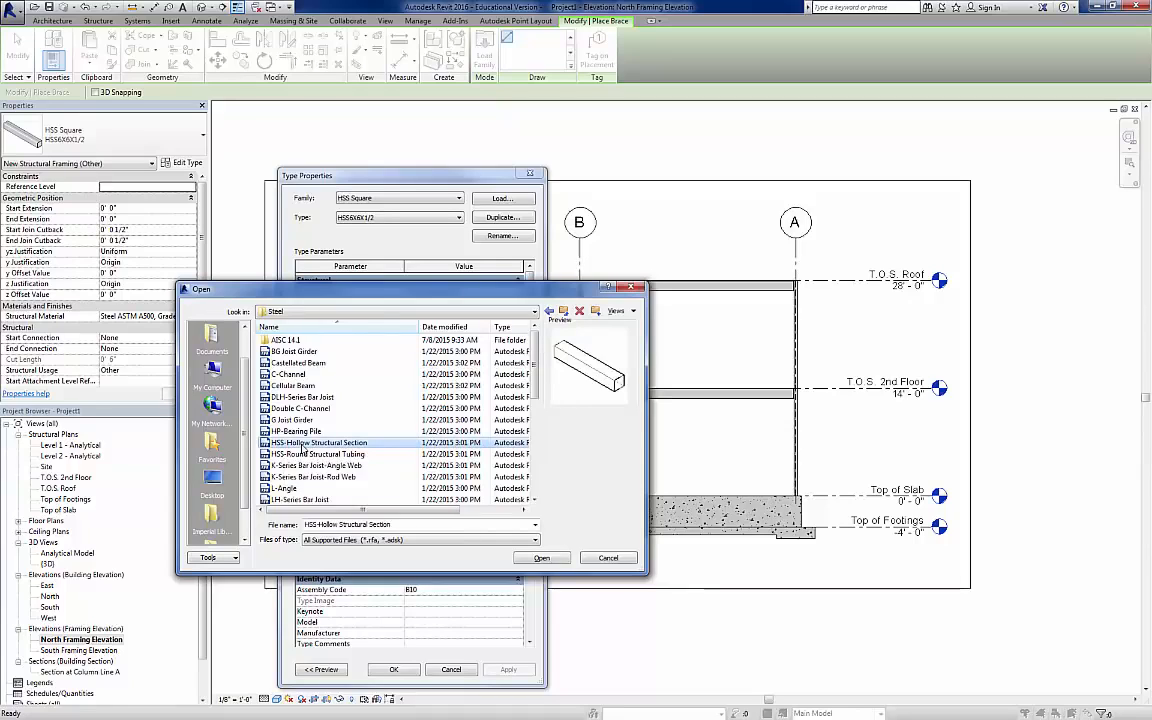
pyautogui.click(335, 454)
pyautogui.click(315, 442)
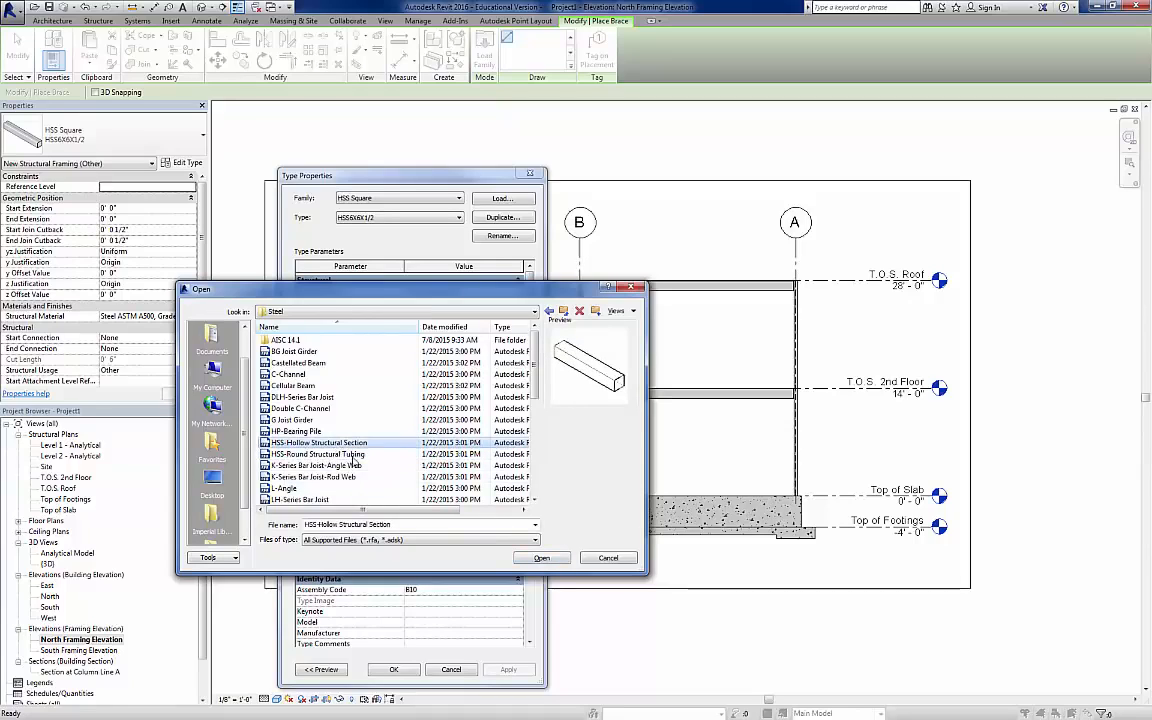
pyautogui.click(542, 558)
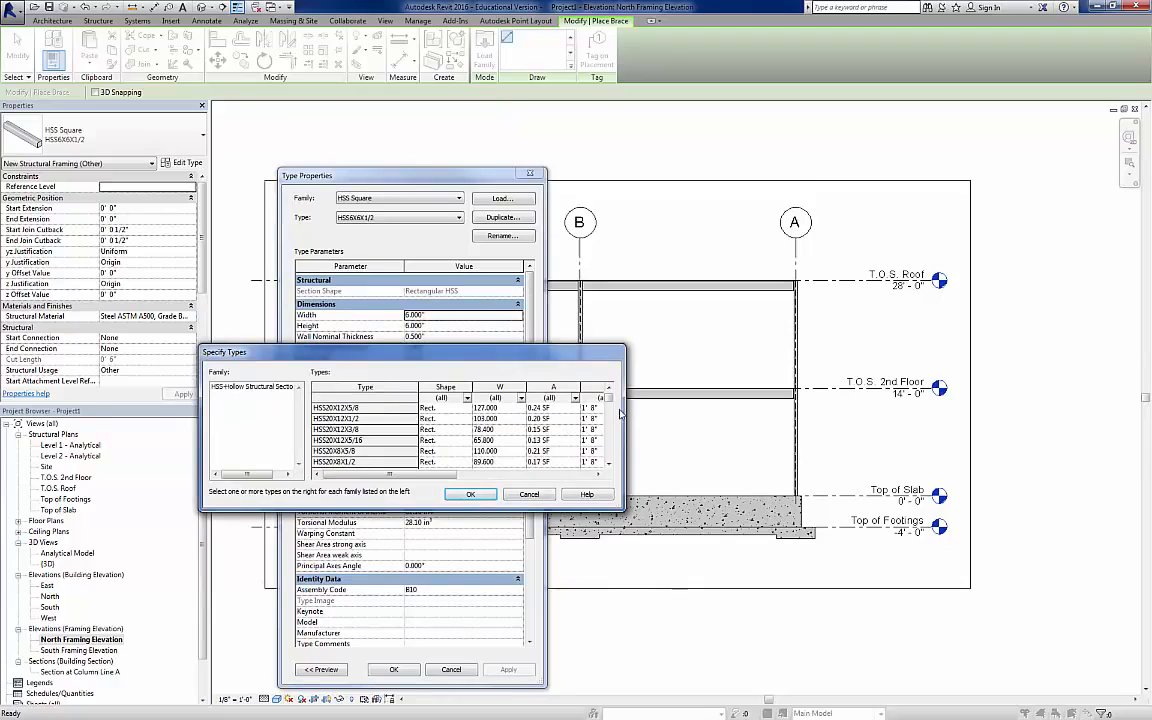
# Step: Choose the type HSS4X4X1/4 from the family's size list and apply it to the new brace
pyautogui.moveTo(610, 400); pyautogui.dragTo(608, 441)
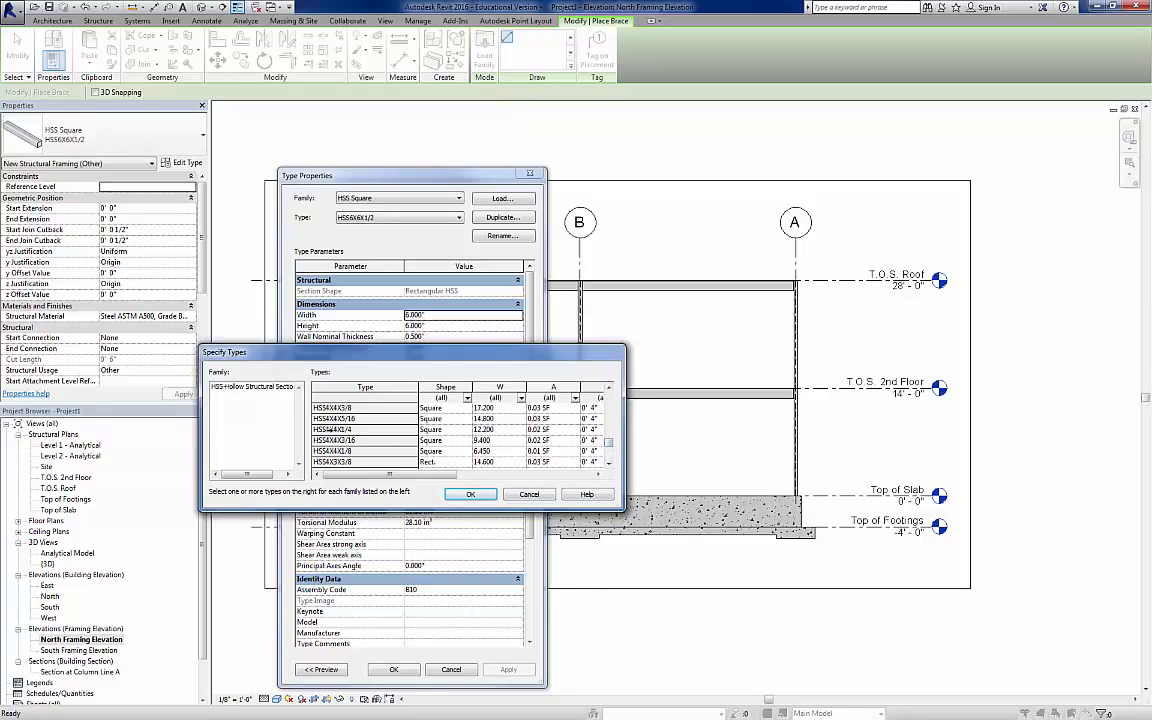
pyautogui.click(326, 429)
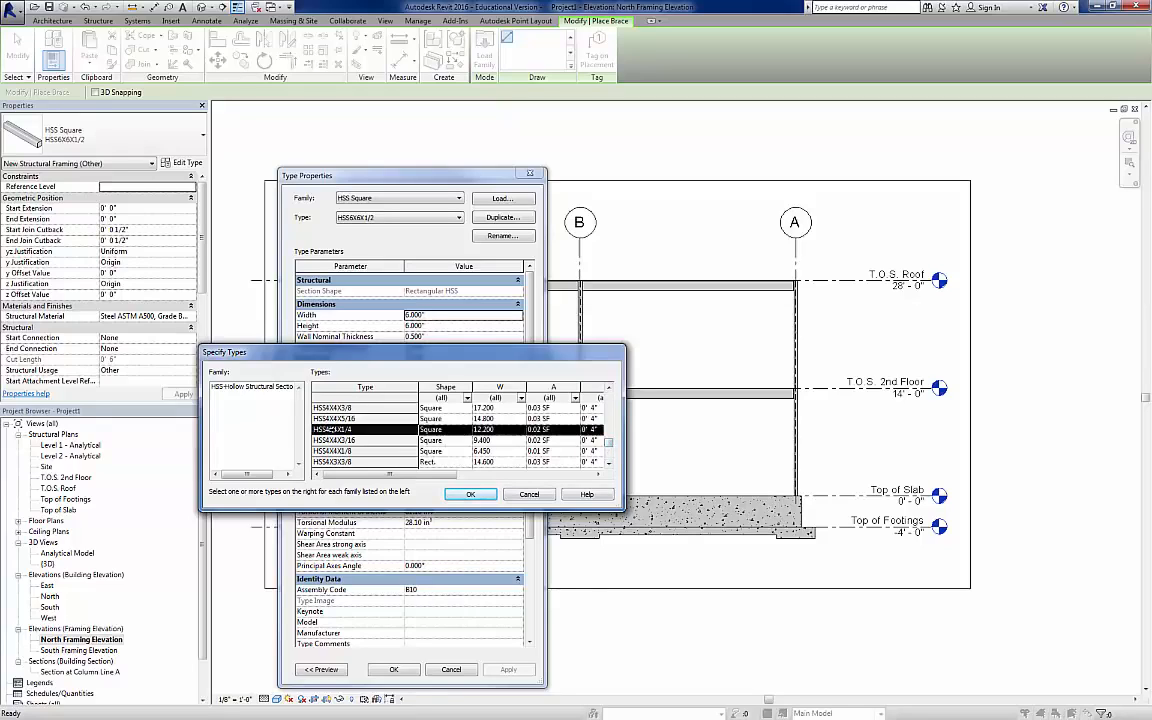
pyautogui.click(483, 497)
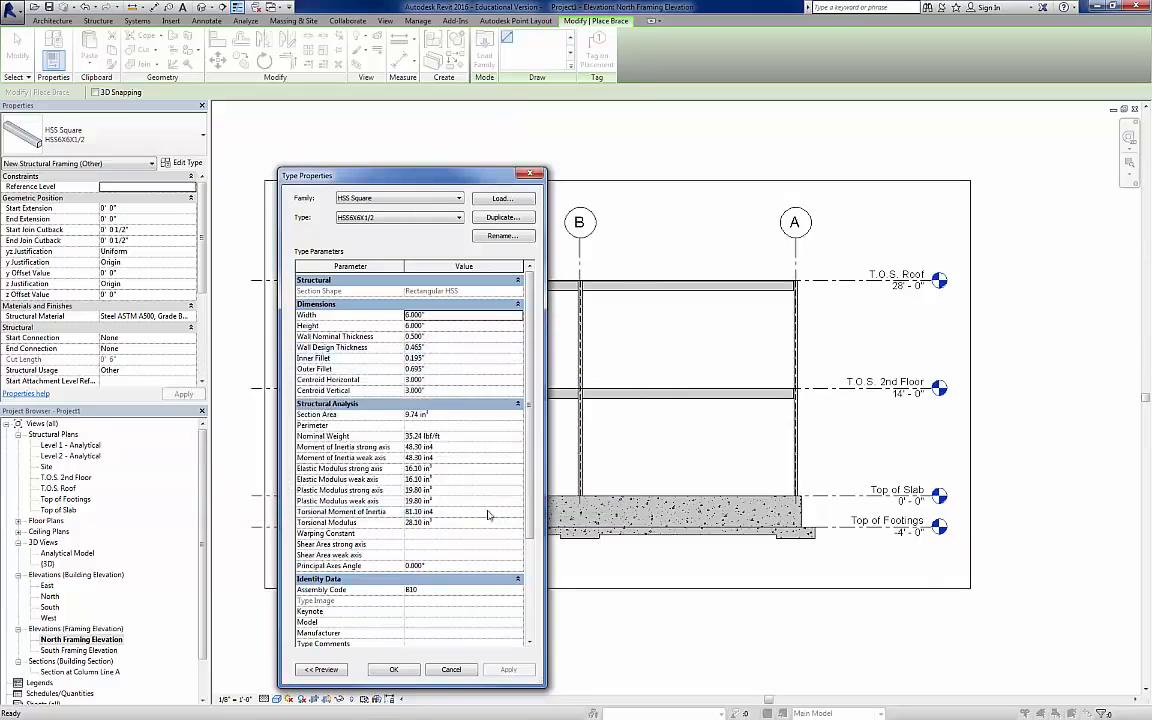
pyautogui.click(417, 667)
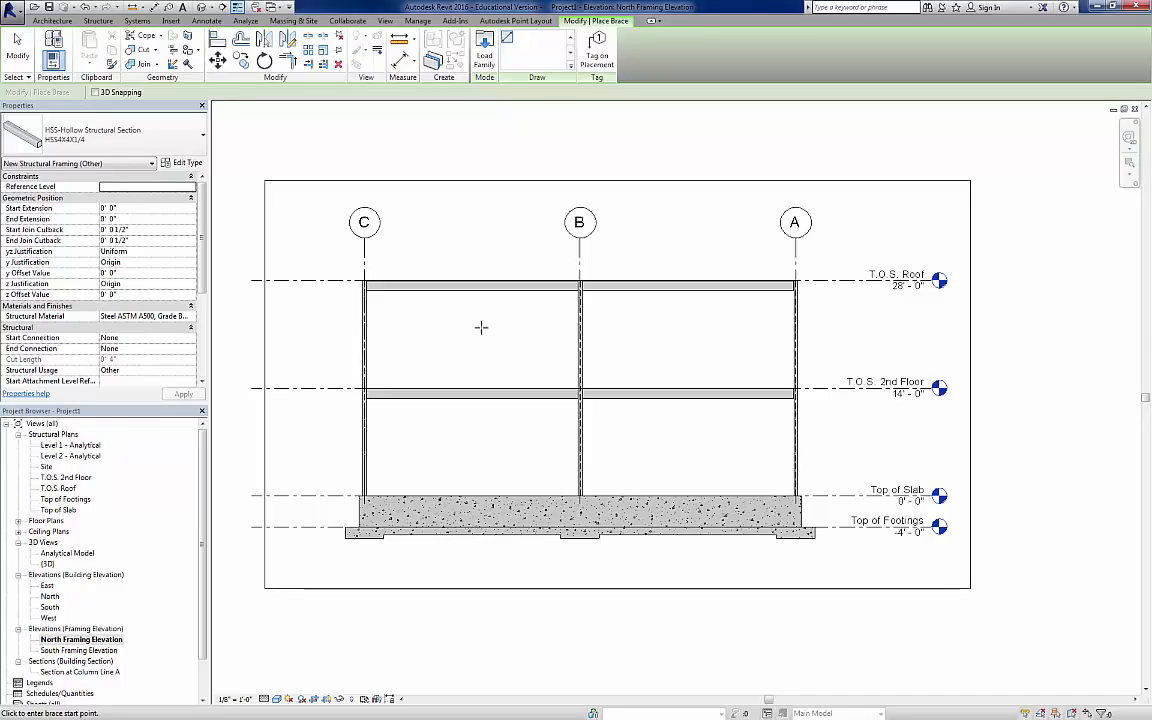
# Step: Place two HSS4X4X1/4 braces from the roof beam's ends at grids C and B to the midpoint of the 2nd-floor beam below
pyautogui.click(363, 286)
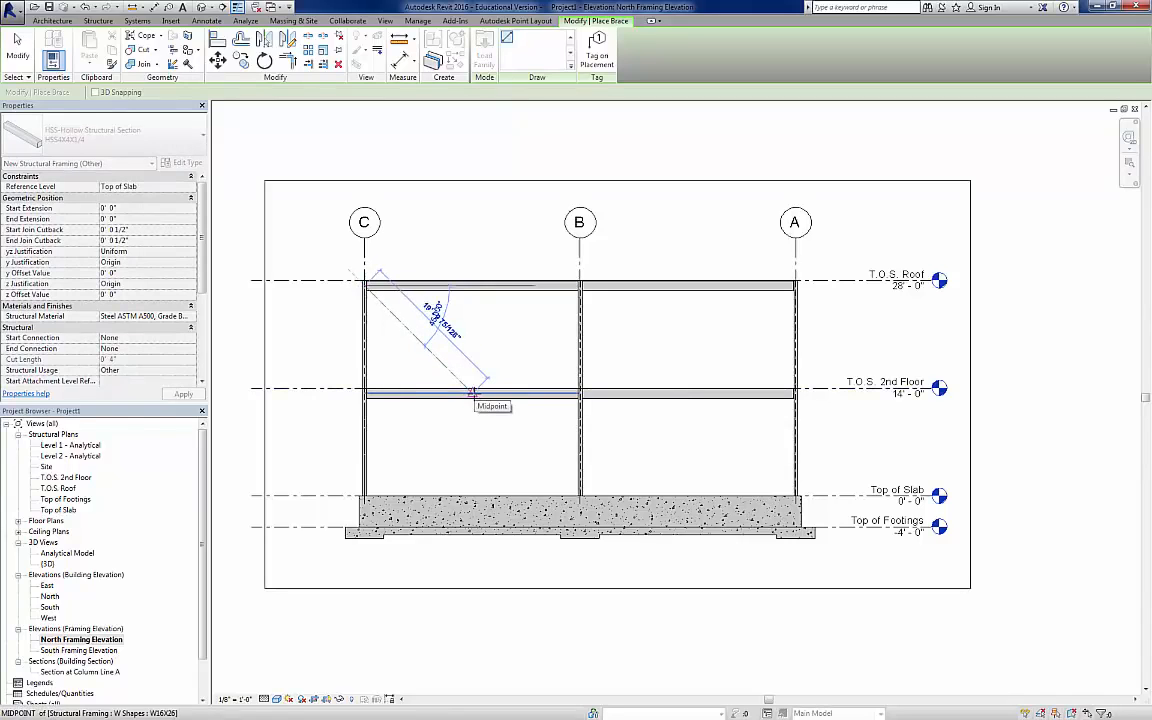
pyautogui.click(472, 392)
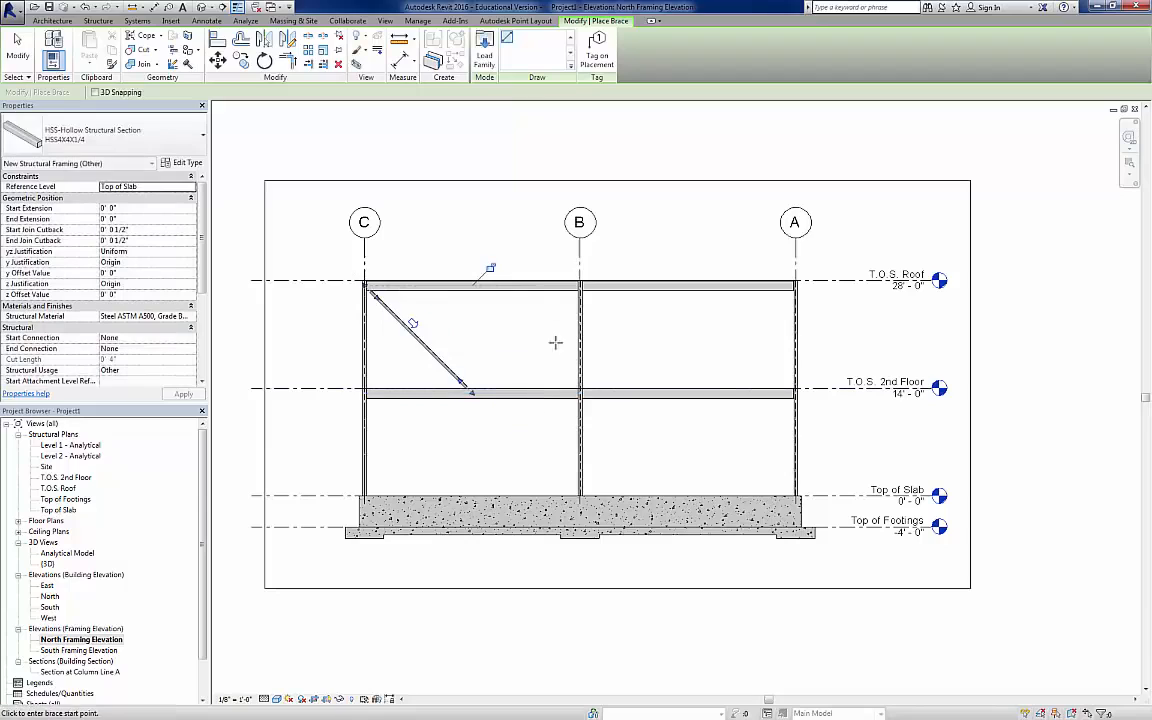
pyautogui.click(579, 287)
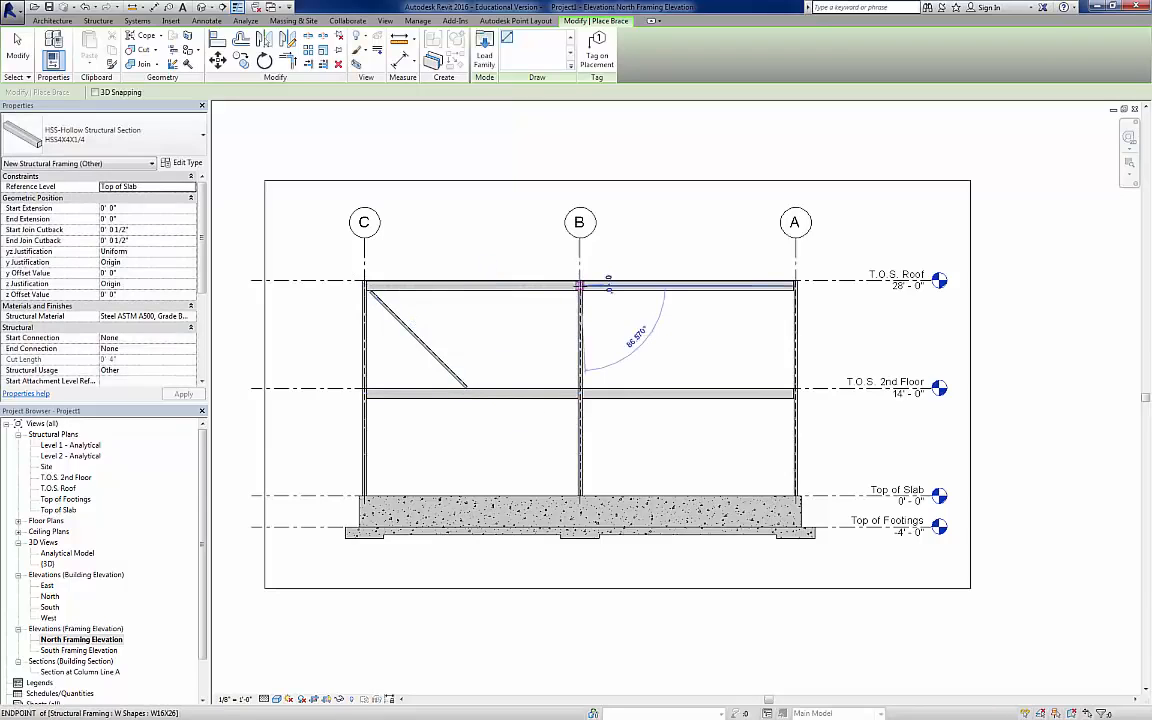
pyautogui.click(478, 396)
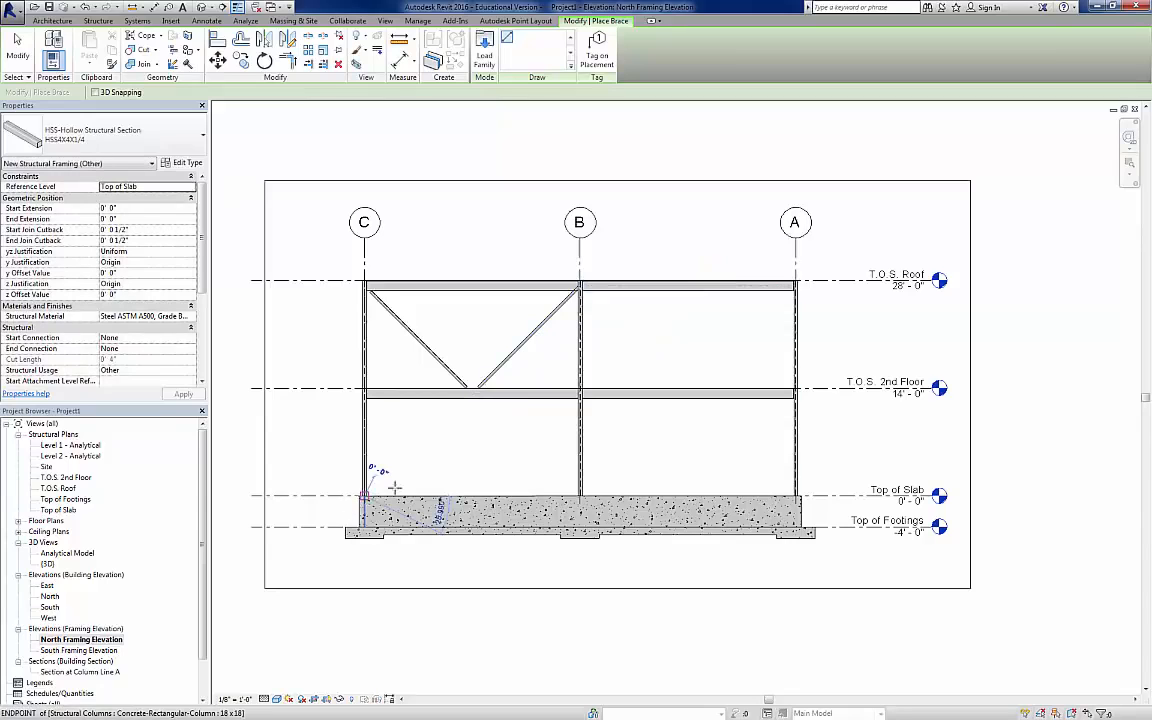
# Step: Place two lower braces from the column bases at grids C and B to the 2nd-floor beam's midpoint, and end the Brace command
pyautogui.click(360, 489)
pyautogui.click(471, 394)
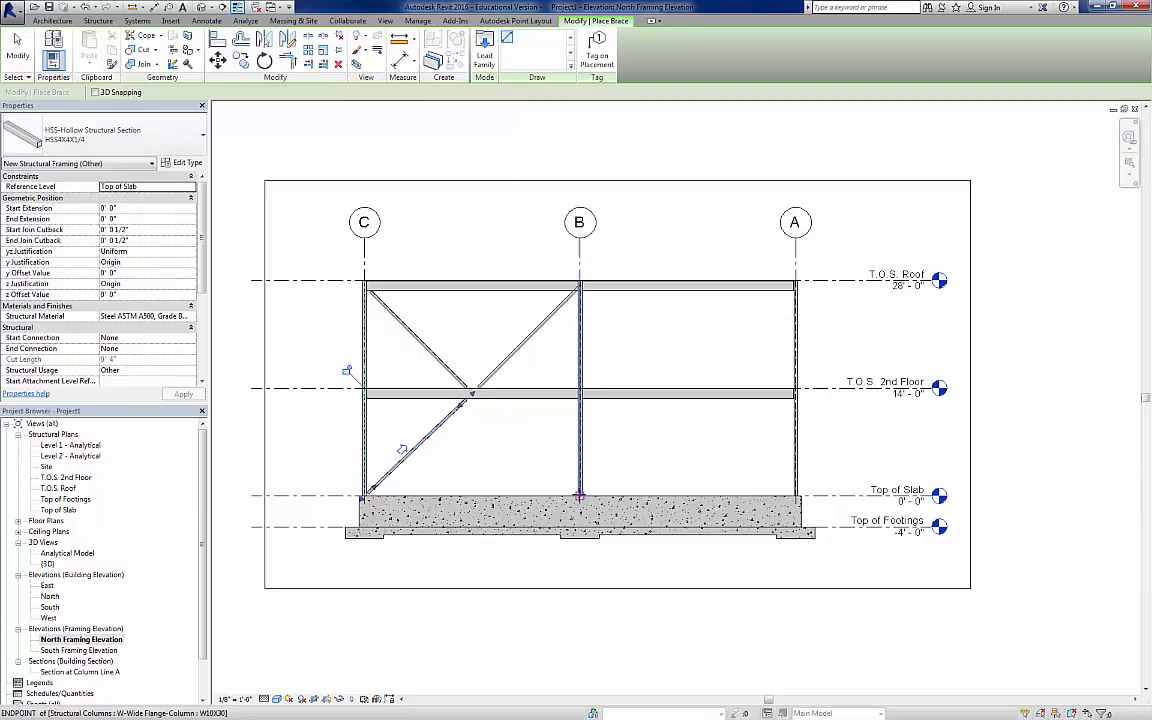
pyautogui.click(471, 396)
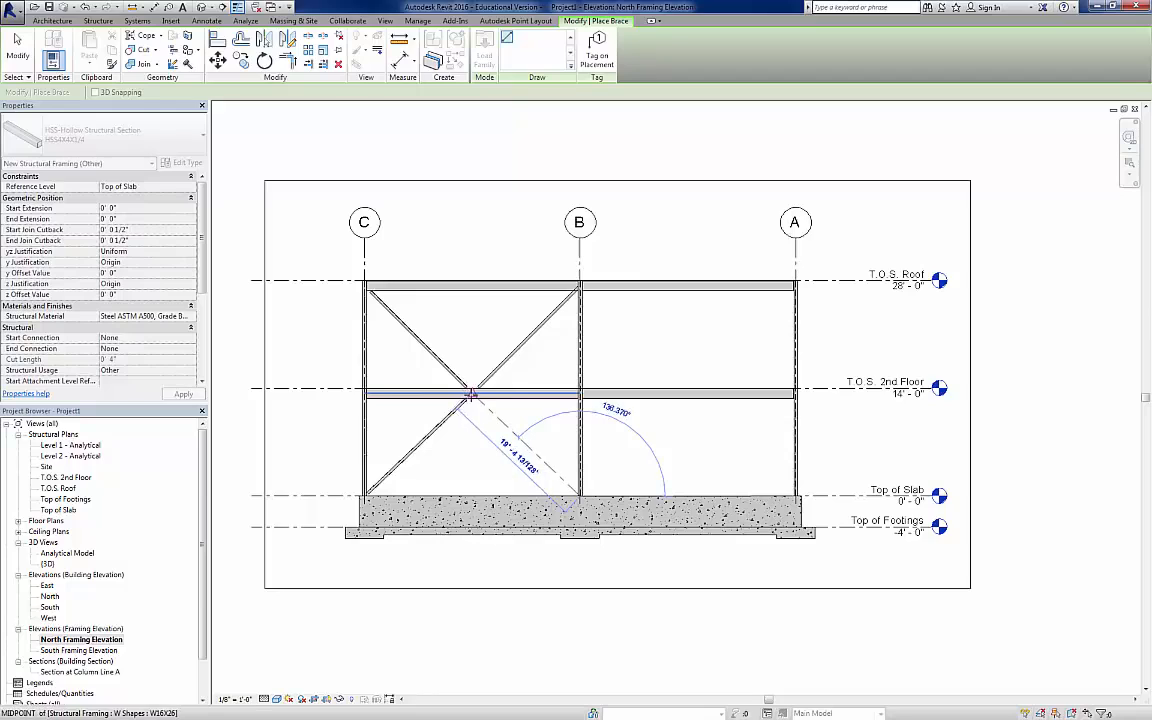
pyautogui.click(471, 396)
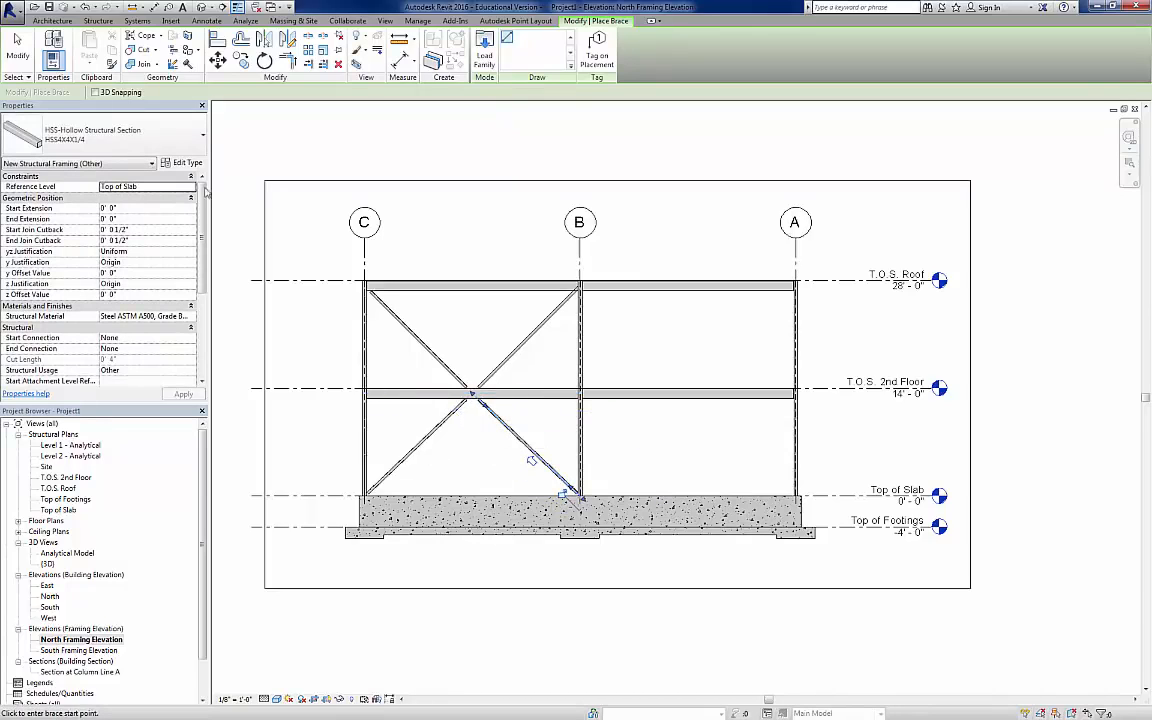
pyautogui.click(17, 45)
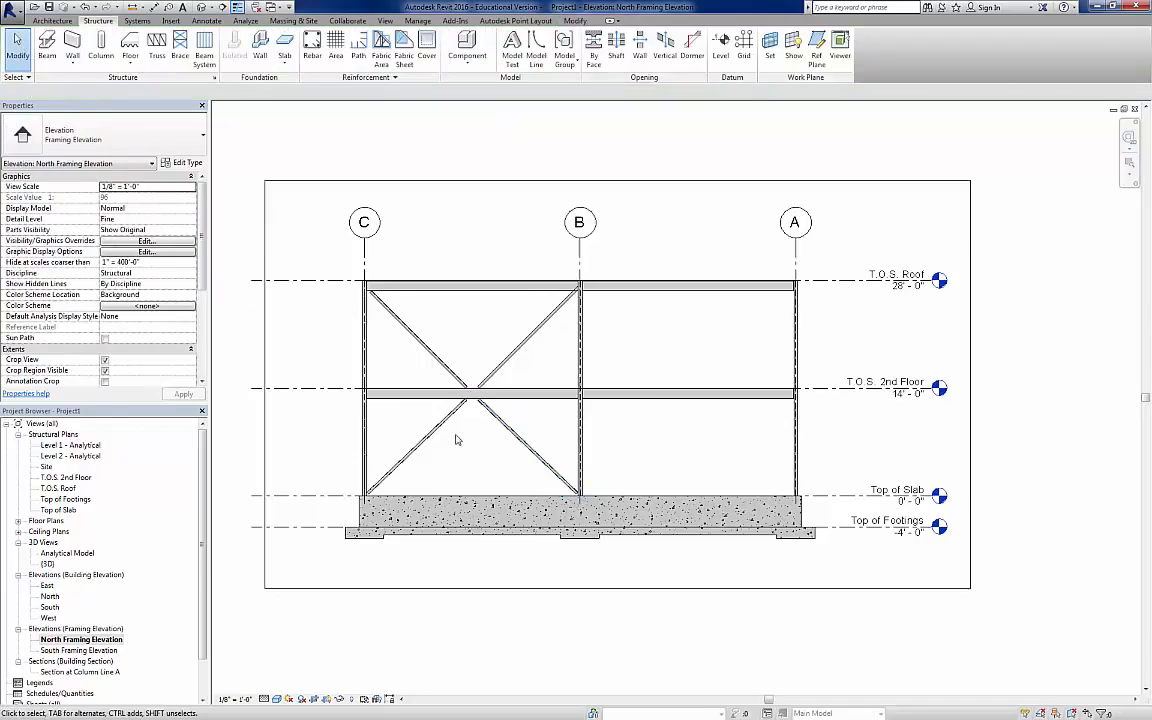
pyautogui.scroll(2, 455, 440)
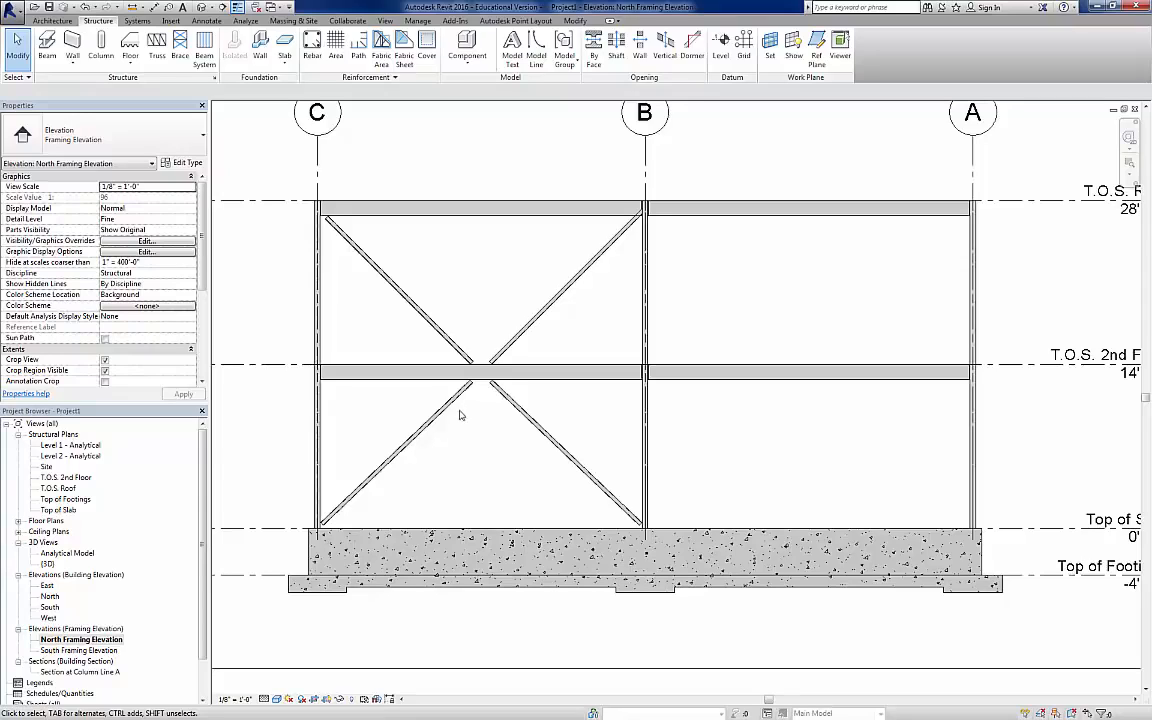
# Step: Open the South Framing Elevation and widen its crop region on both sides to include grids A through C
pyautogui.doubleClick(61, 651)
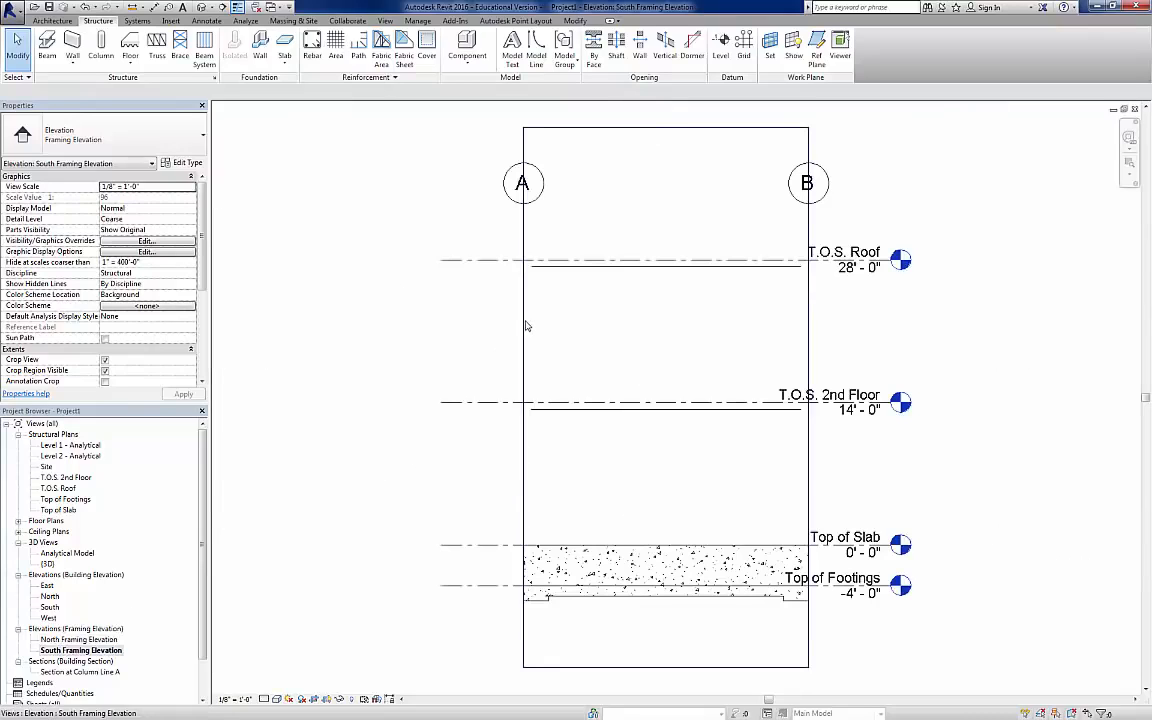
pyautogui.click(523, 340)
pyautogui.moveTo(523, 397); pyautogui.dragTo(326, 393)
pyautogui.scroll(-2, 600, 408)
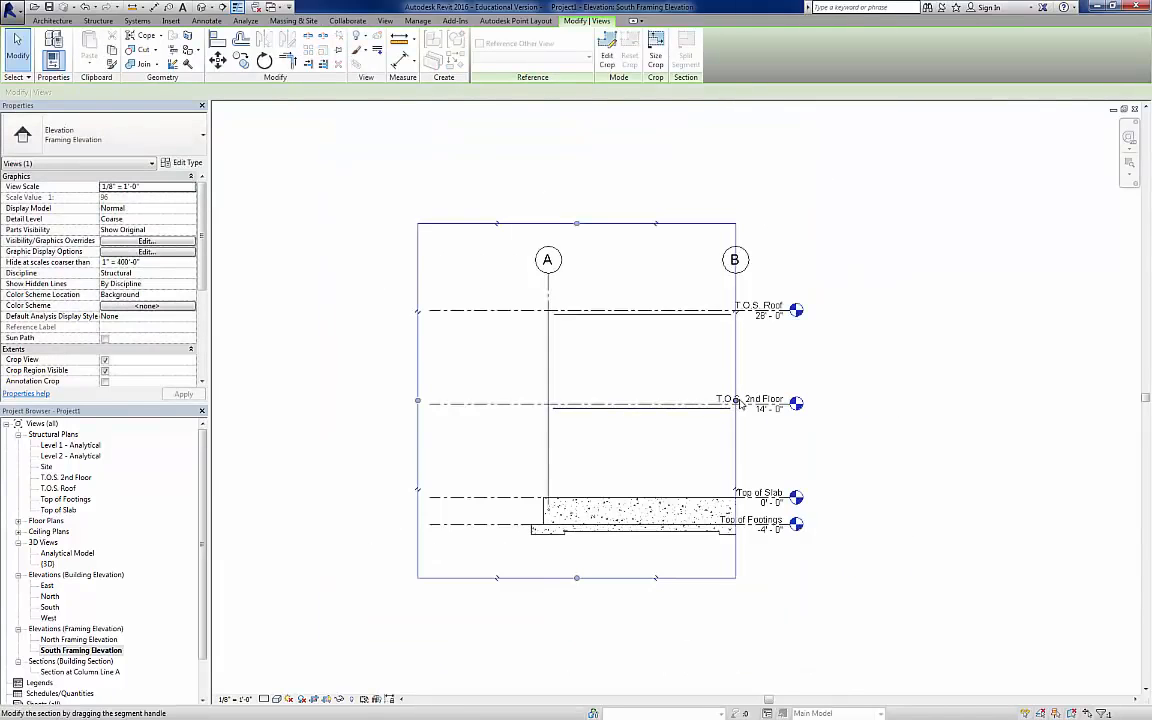
pyautogui.scroll(-1, 737, 402)
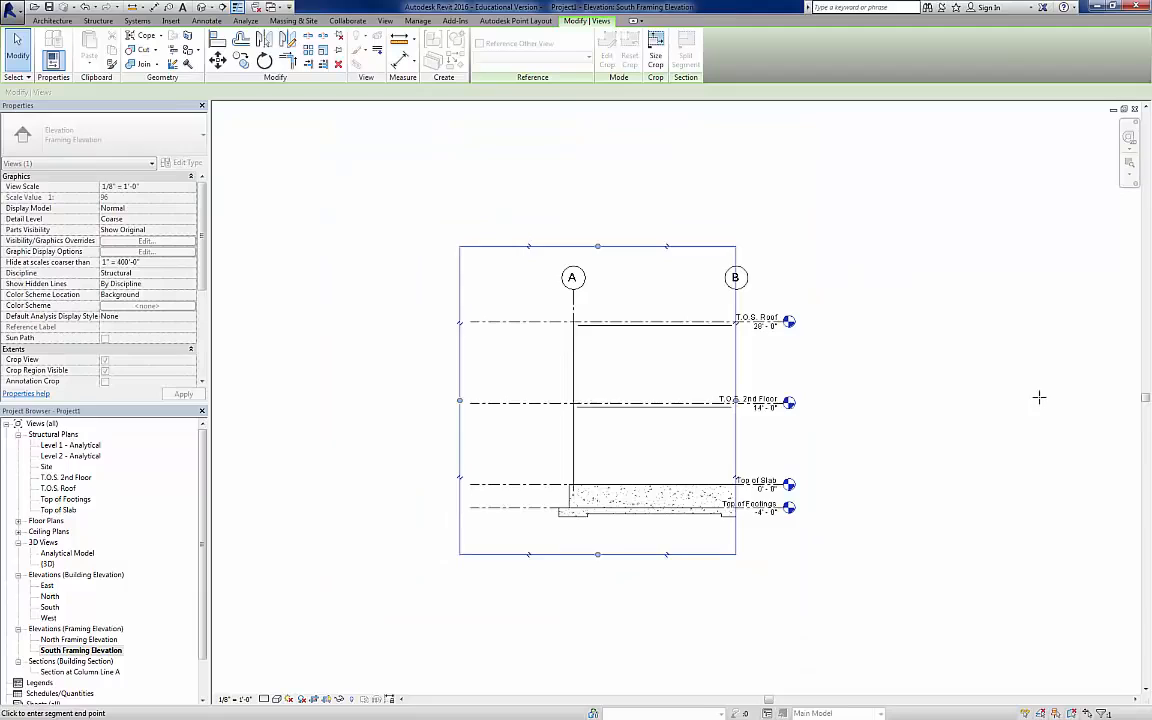
pyautogui.moveTo(1039, 397); pyautogui.dragTo(1077, 397)
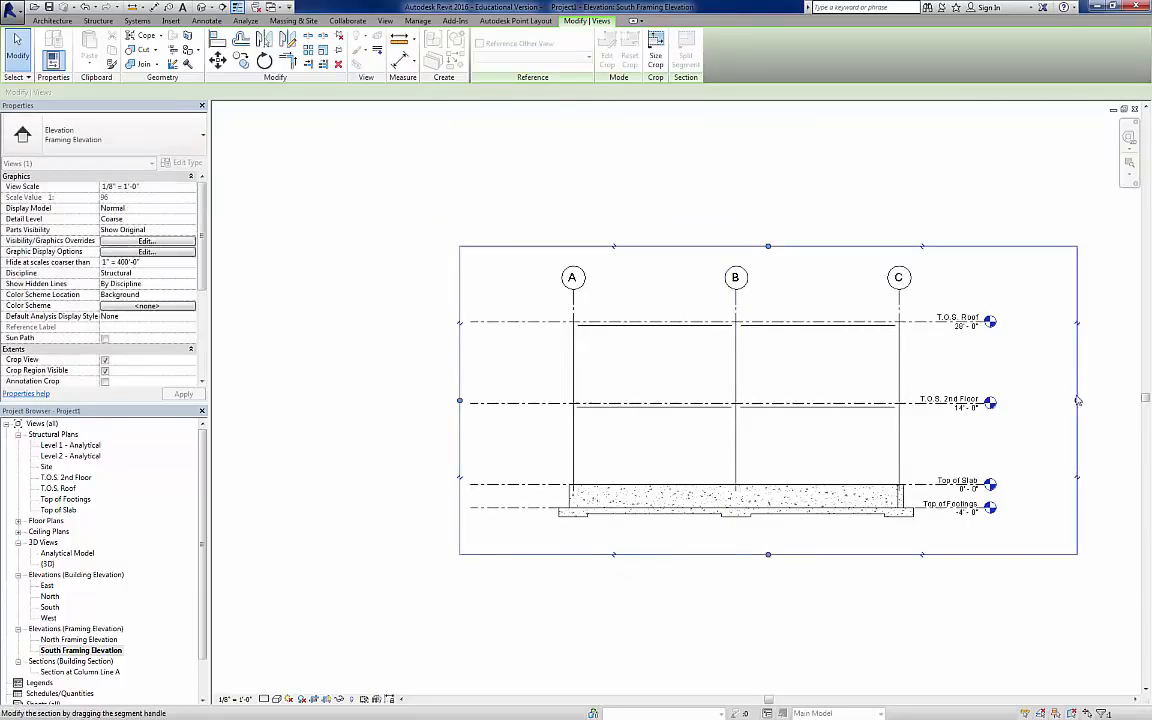
# Step: Set the South Framing Elevation's detail level to Fine and its visual style to Shaded
pyautogui.click(264, 699)
pyautogui.click(275, 688)
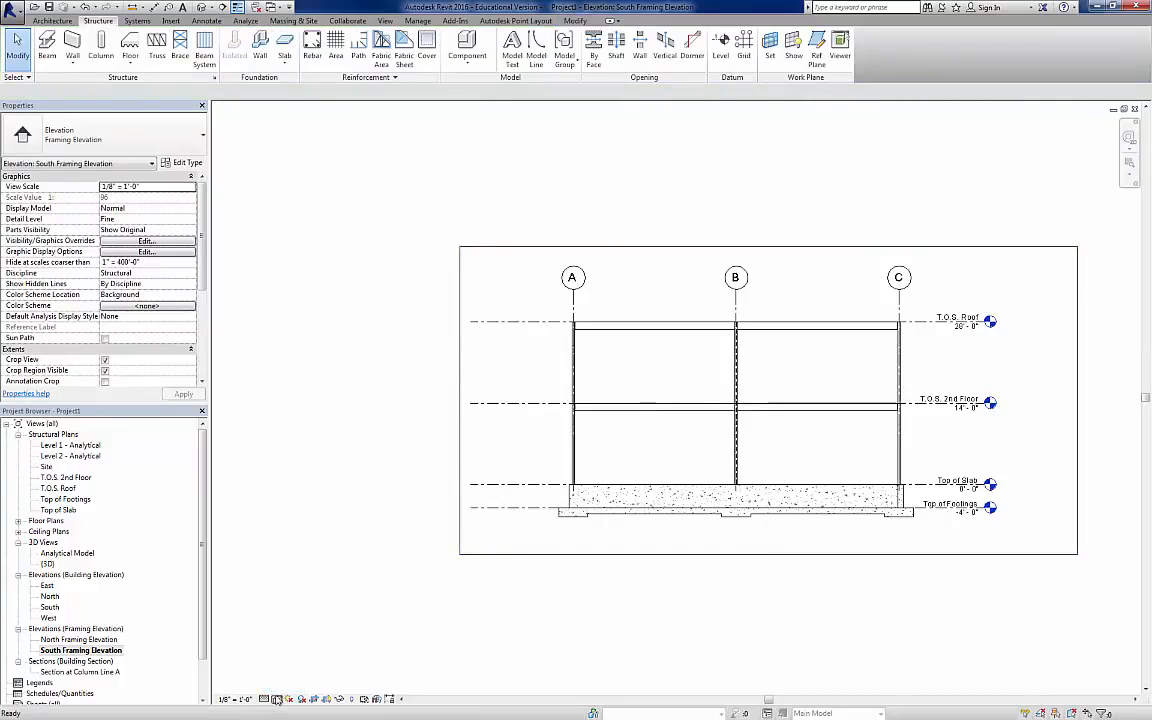
pyautogui.click(277, 699)
pyautogui.click(272, 592)
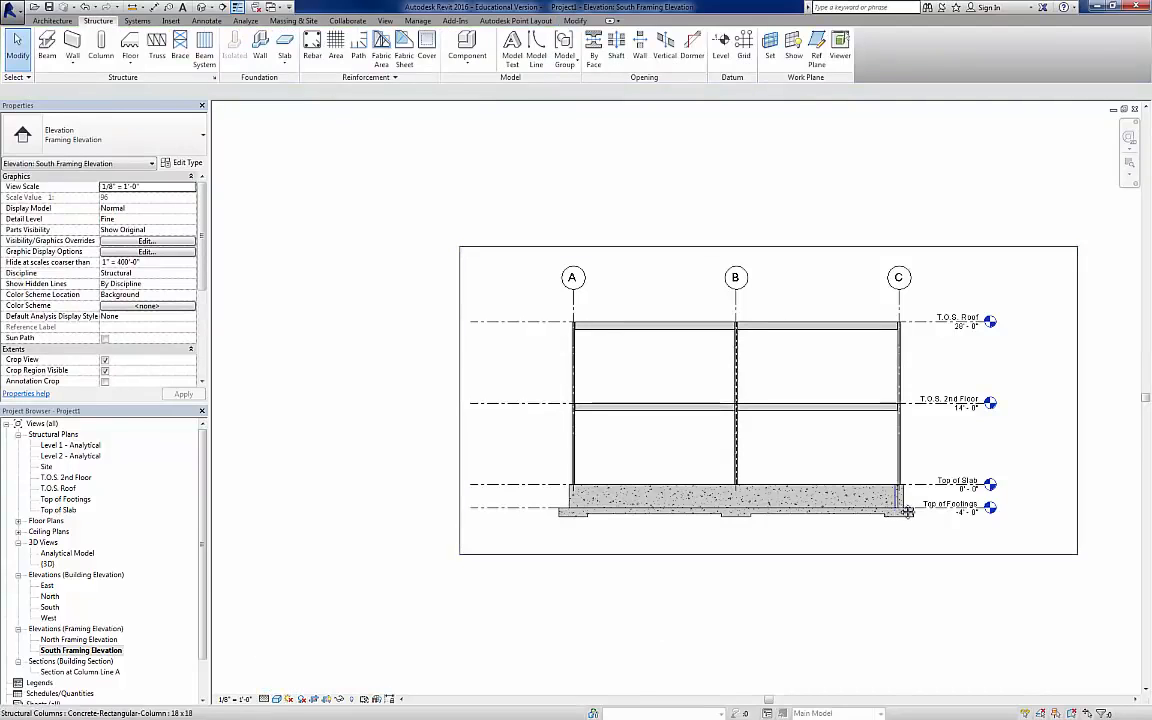
# Step: In the South Framing Elevation, place two HSS4X4X1/4 braces from the roof beam's ends at grids B and C to the 2nd-floor beam's midpoint
pyautogui.moveTo(907, 511); pyautogui.dragTo(610, 524, button='middle')
pyautogui.scroll(2, 535, 437)
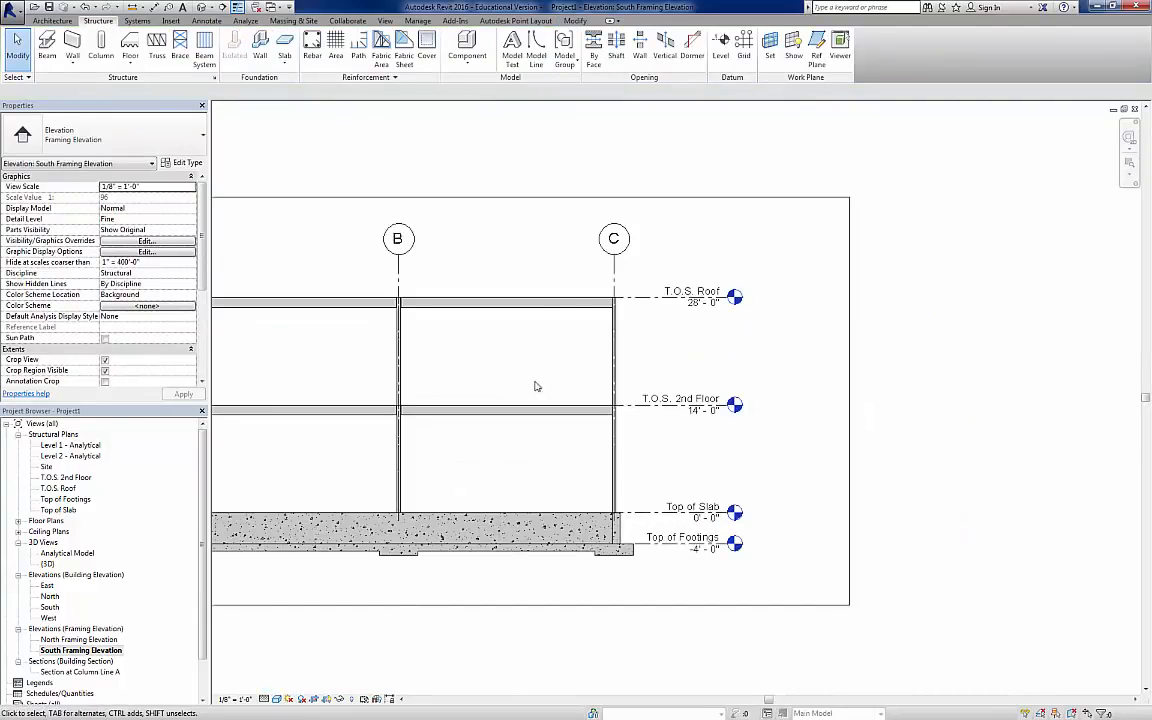
pyautogui.click(188, 52)
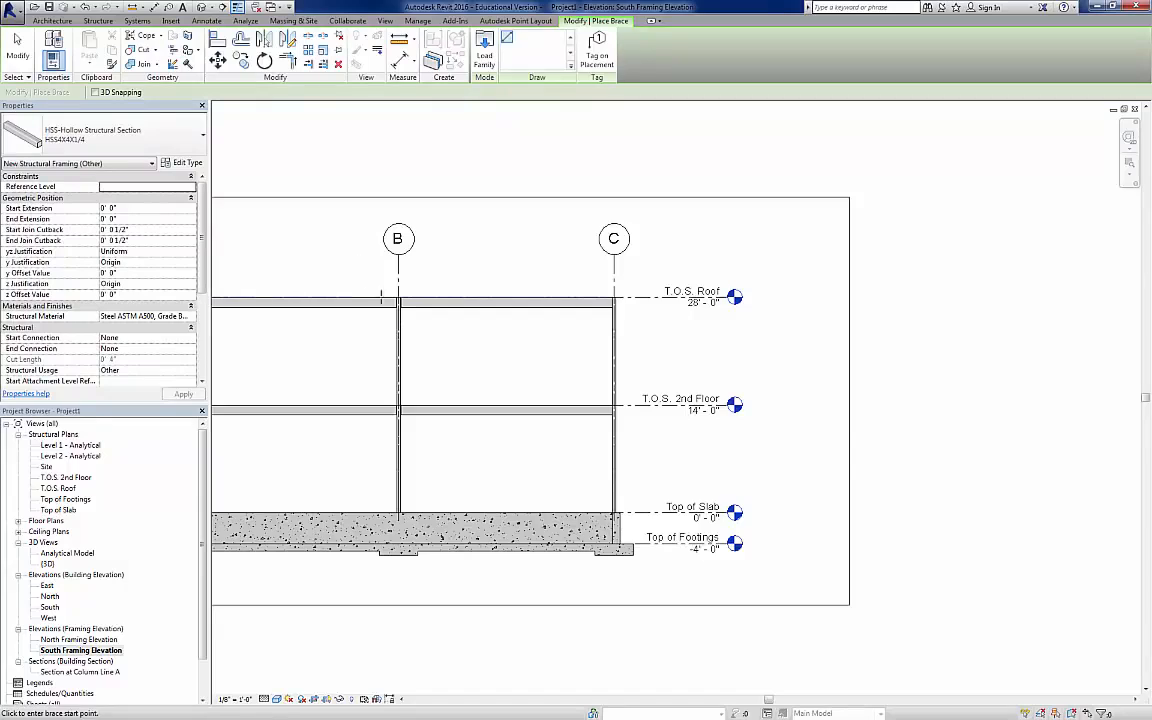
pyautogui.click(398, 302)
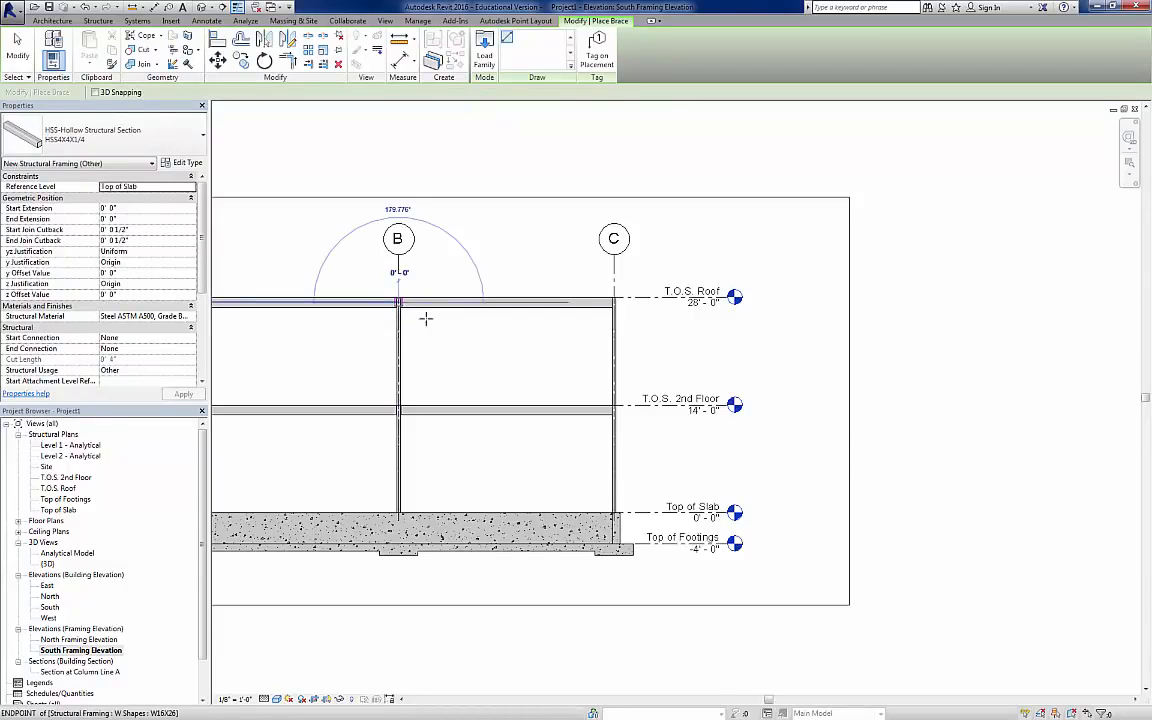
pyautogui.click(500, 408)
pyautogui.click(612, 302)
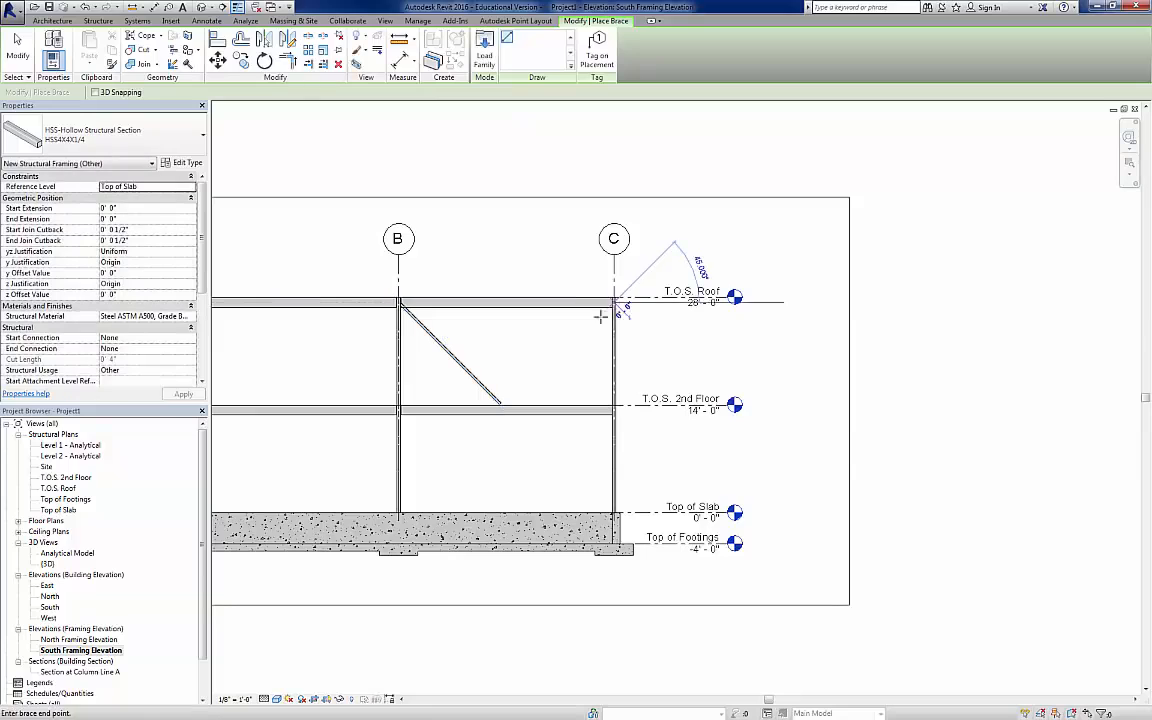
pyautogui.click(507, 410)
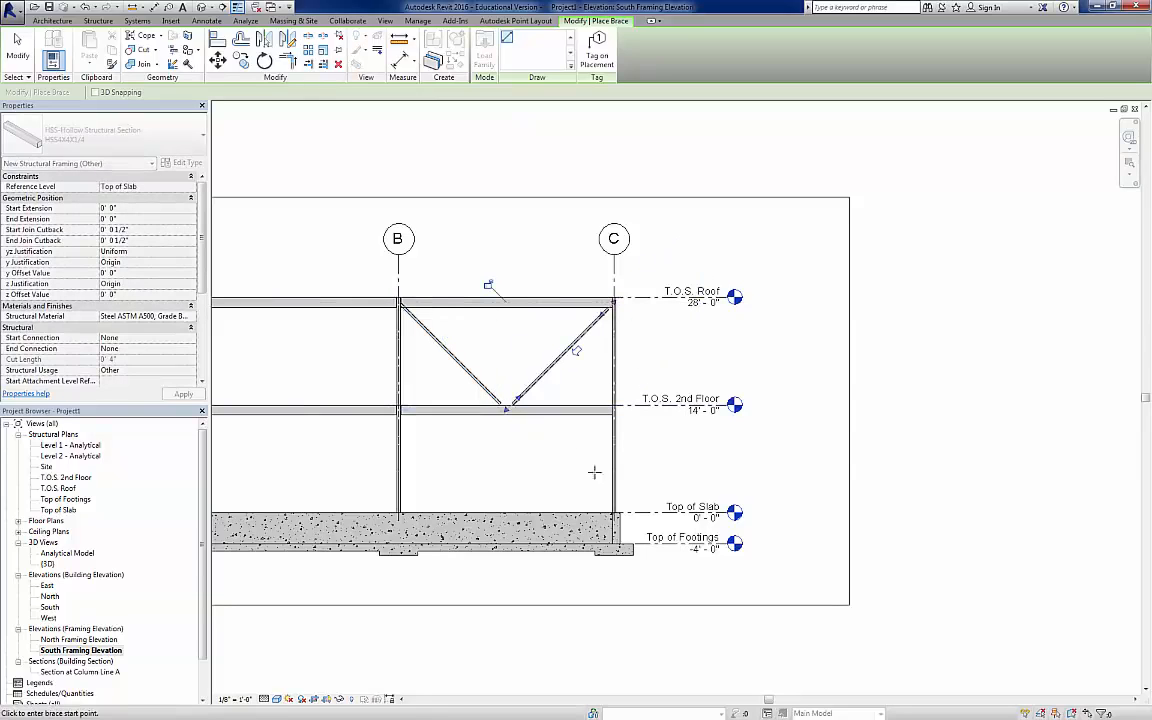
# Step: Add two lower braces from the column bases at grids C and B to the middle of the 2nd-floor beam, and end the Brace command
pyautogui.click(614, 513)
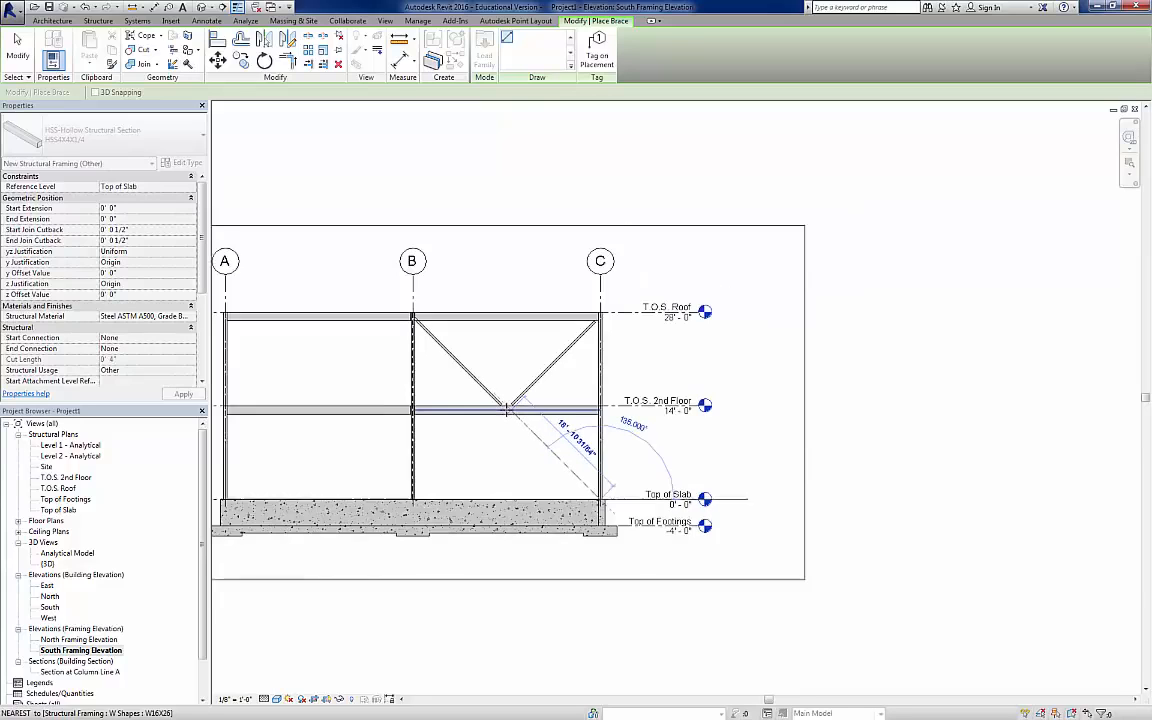
pyautogui.scroll(-2, 507, 409)
pyautogui.scroll(5, 507, 409)
pyautogui.scroll(1, 507, 410)
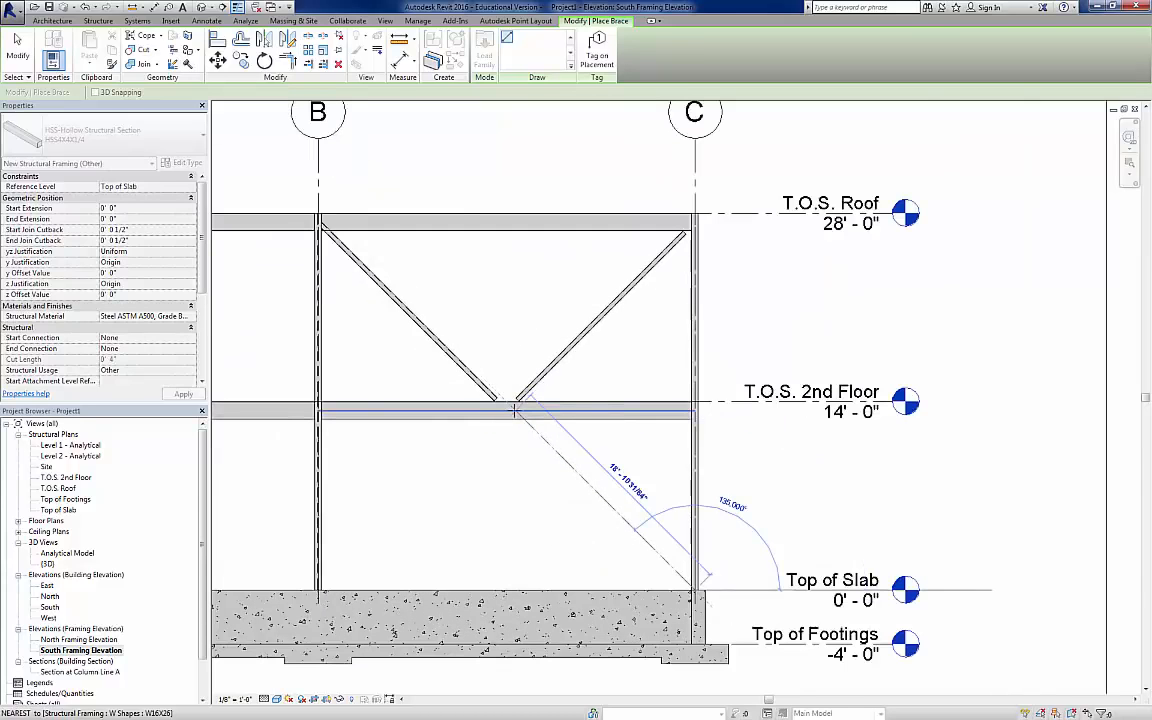
pyautogui.click(511, 413)
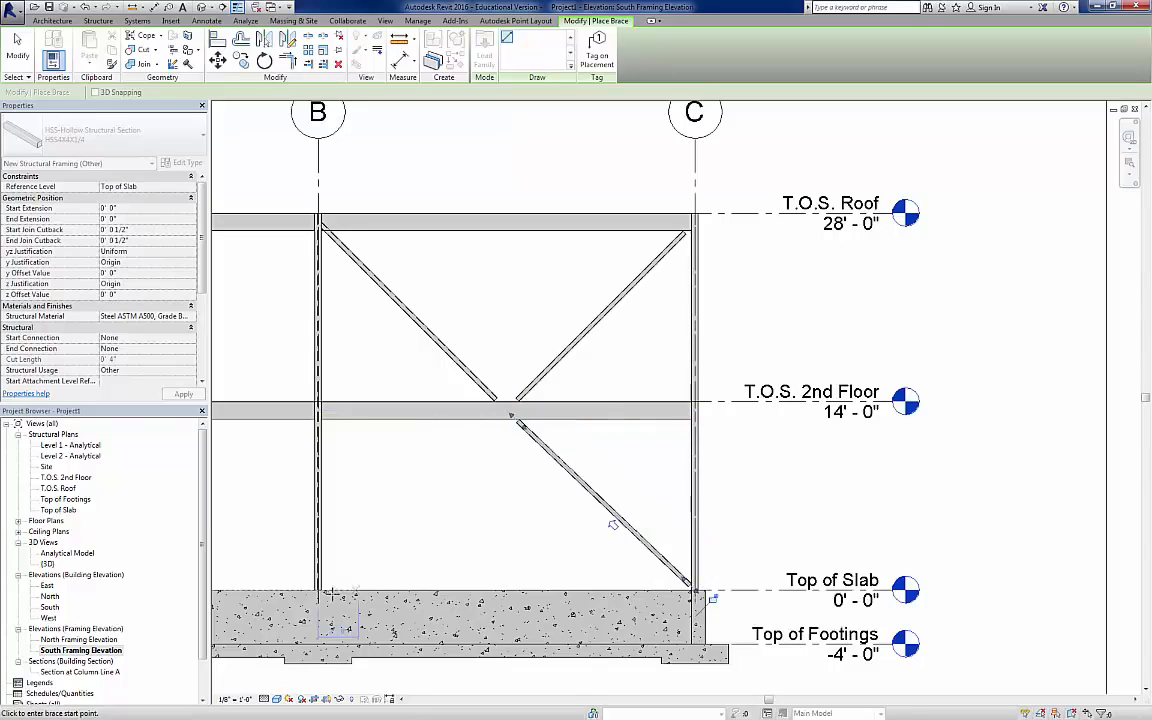
pyautogui.click(322, 594)
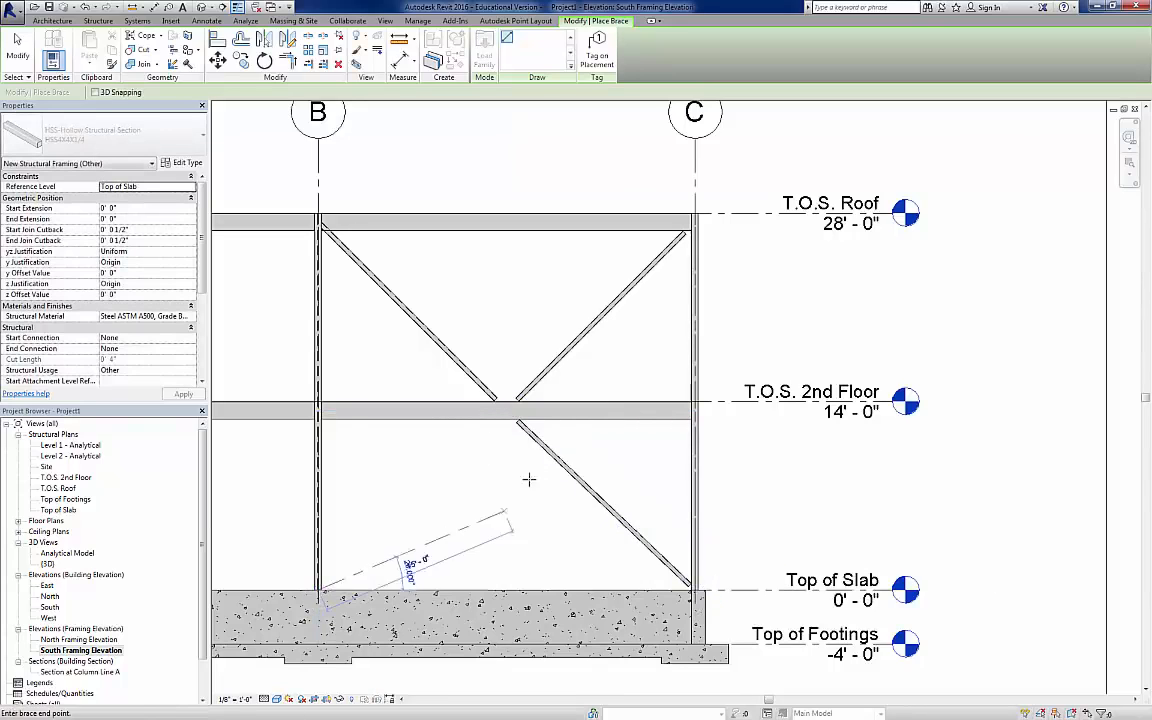
pyautogui.click(507, 412)
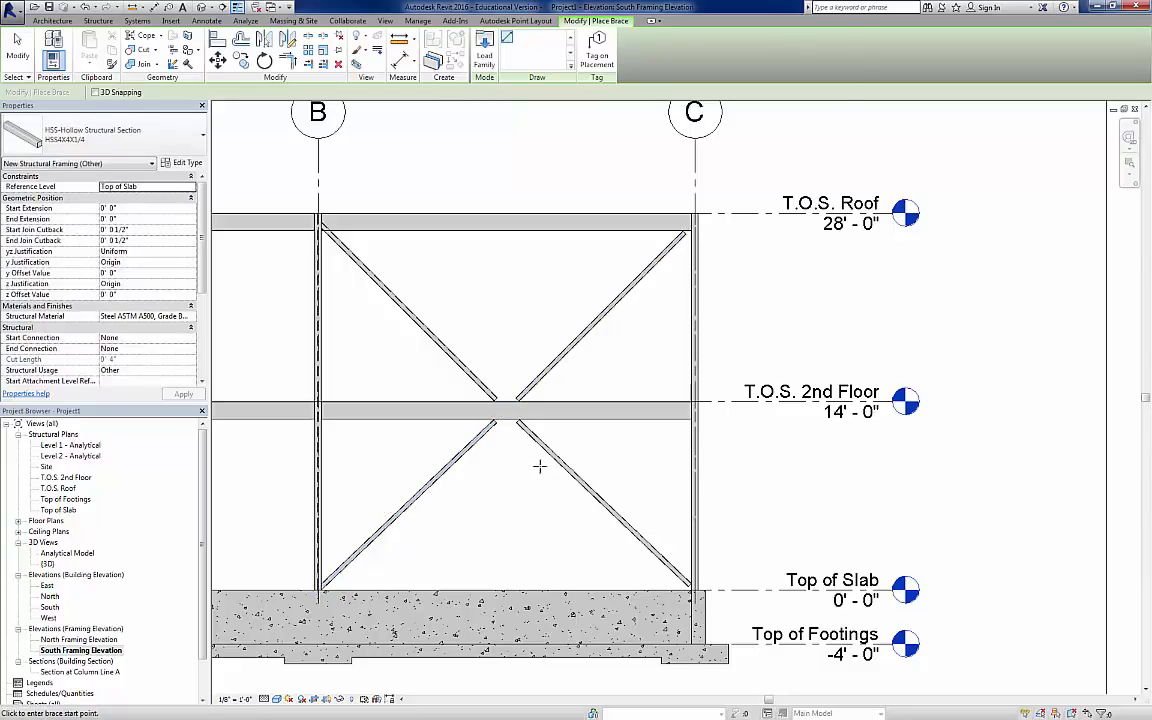
pyautogui.press('Escape')
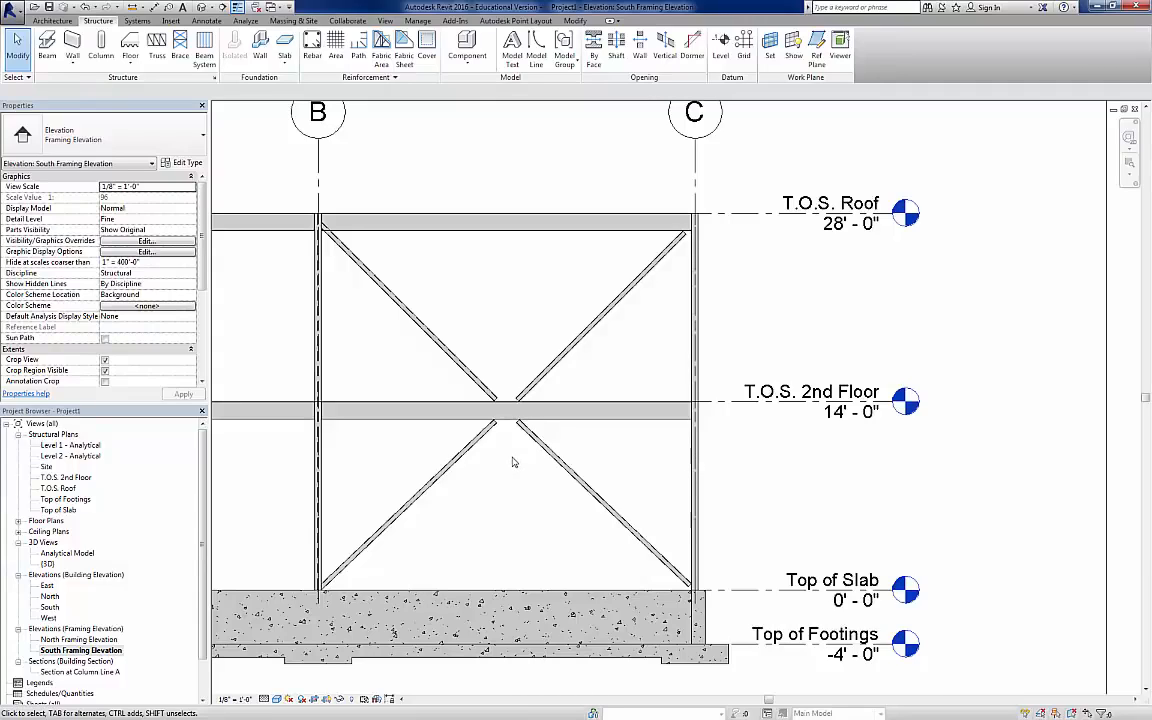
# Step: Open the T.O.S. 2nd Floor structural plan
pyautogui.click(74, 478)
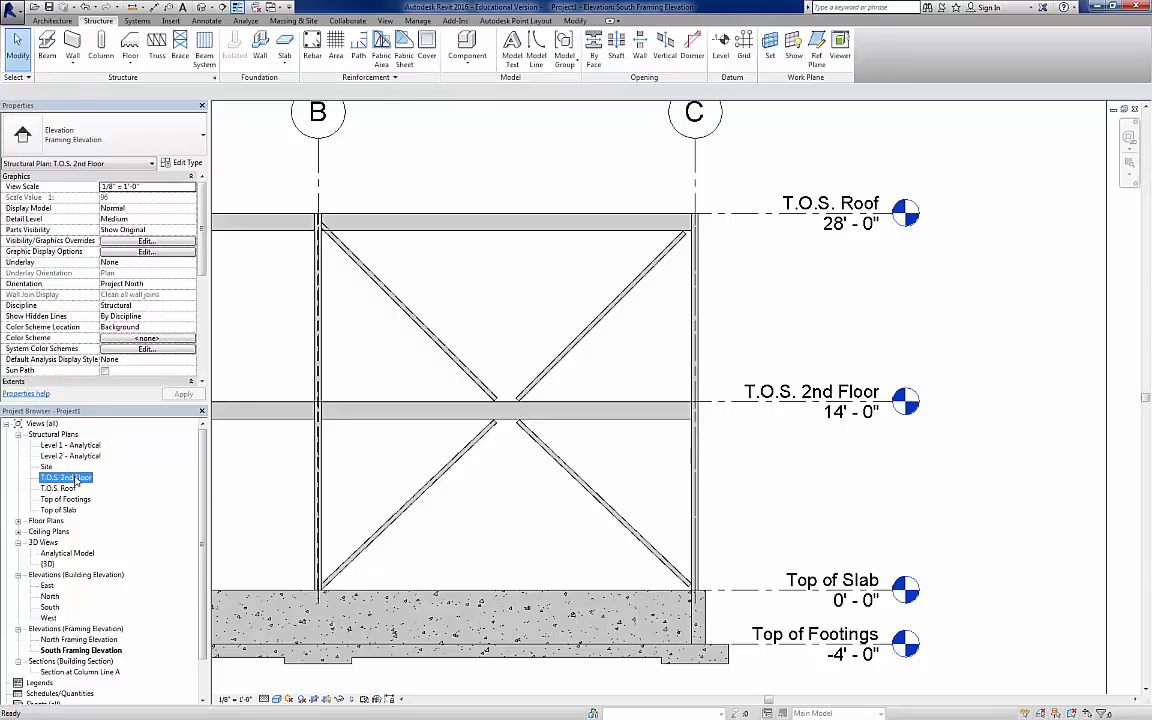
pyautogui.doubleClick(74, 478)
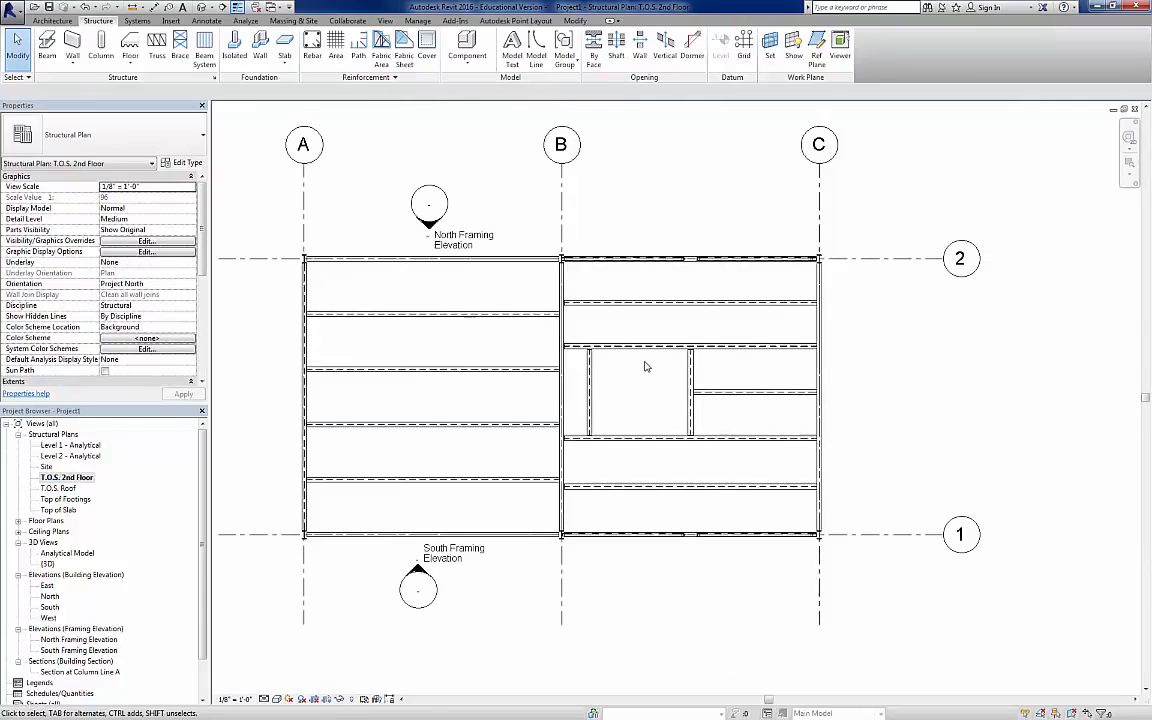
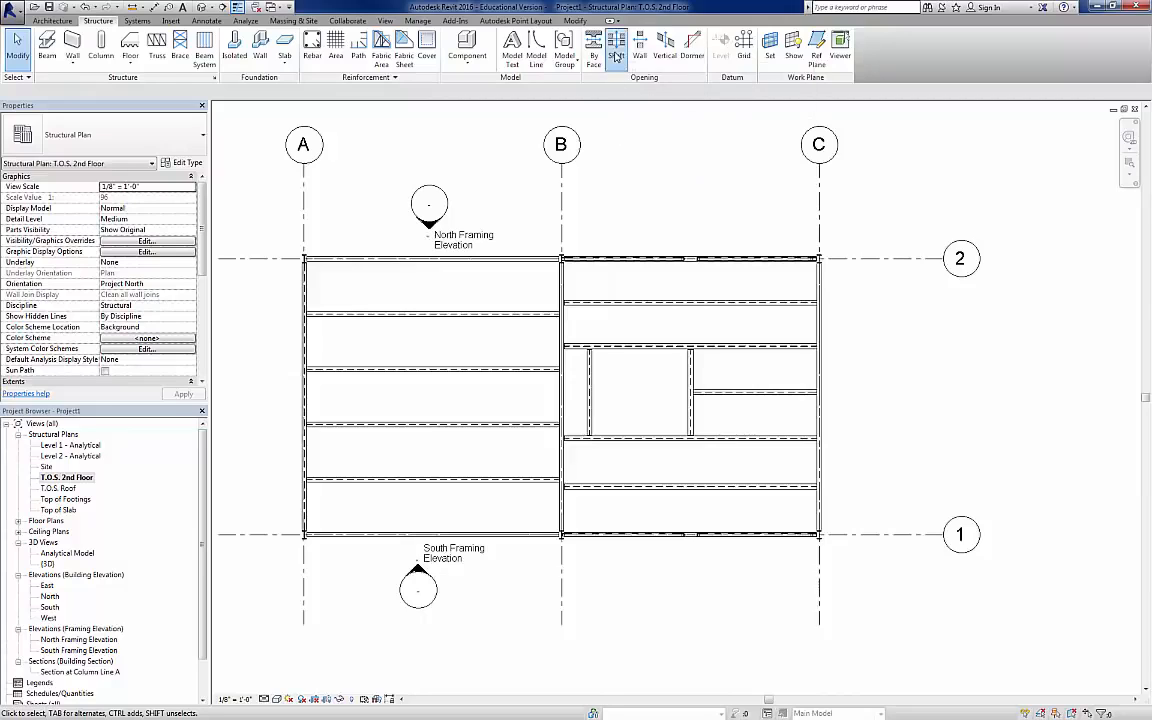
# Step: Start a shaft opening and pick its boundary lines from the inner edges of the four beams framing the bay beside grid B
pyautogui.click(616, 56)
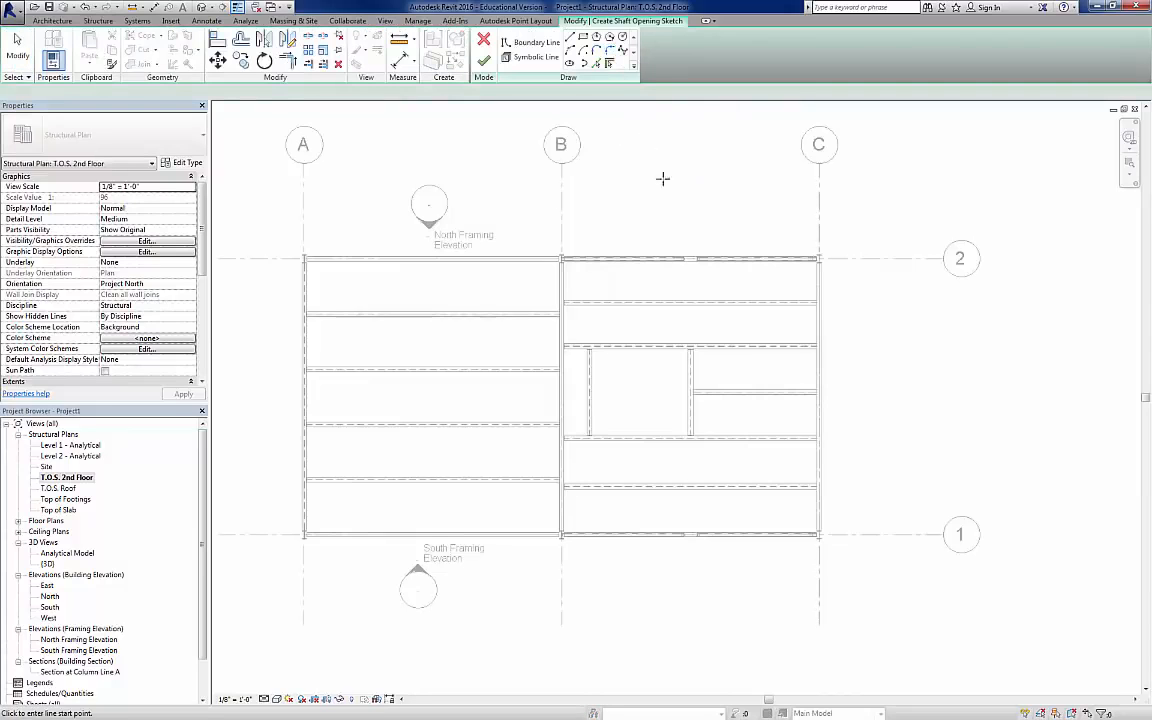
pyautogui.click(597, 63)
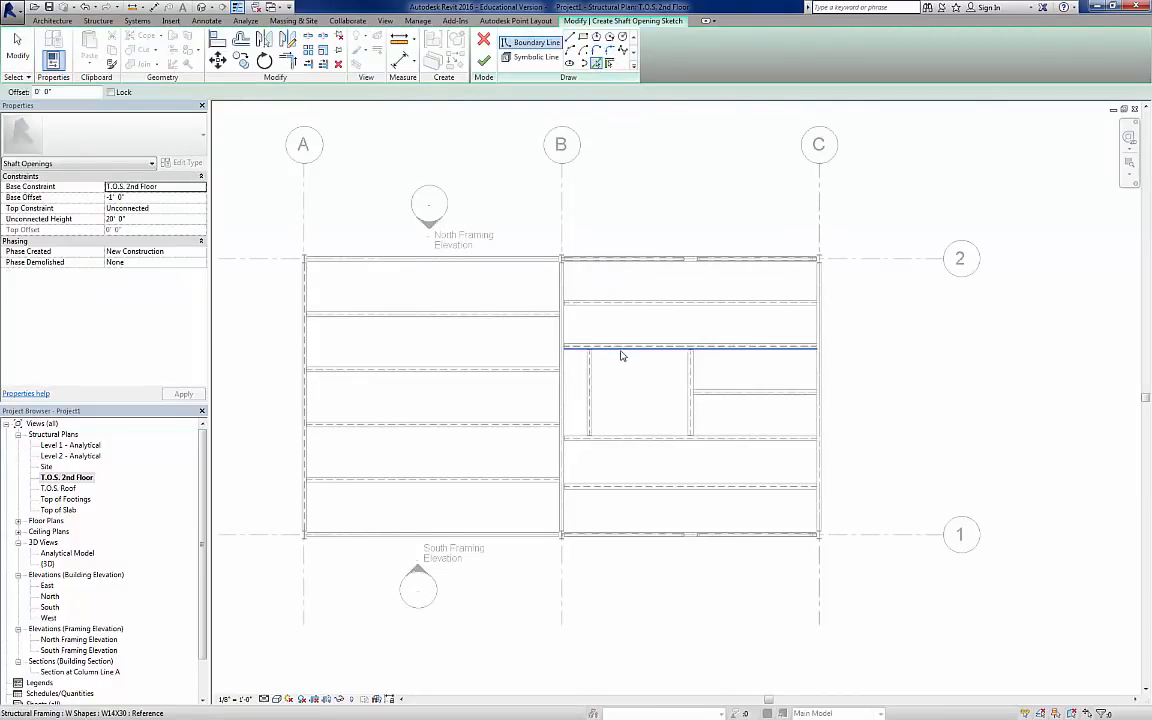
pyautogui.click(689, 399)
pyautogui.click(669, 352)
pyautogui.click(591, 385)
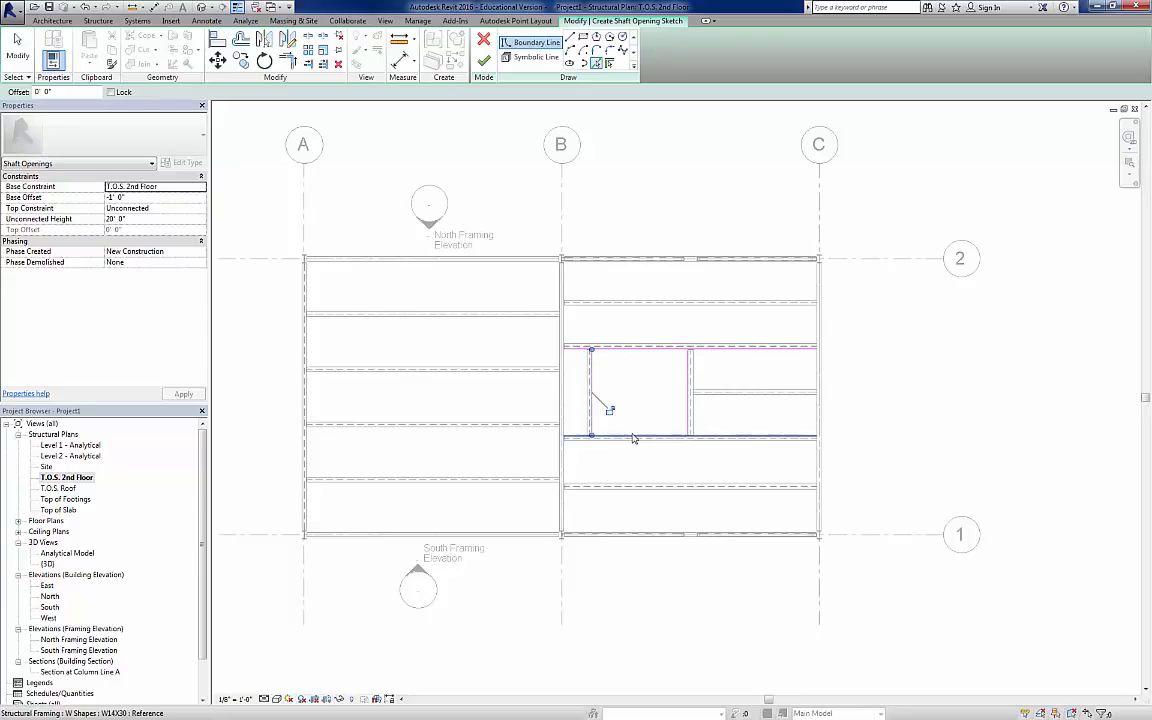
pyautogui.click(632, 437)
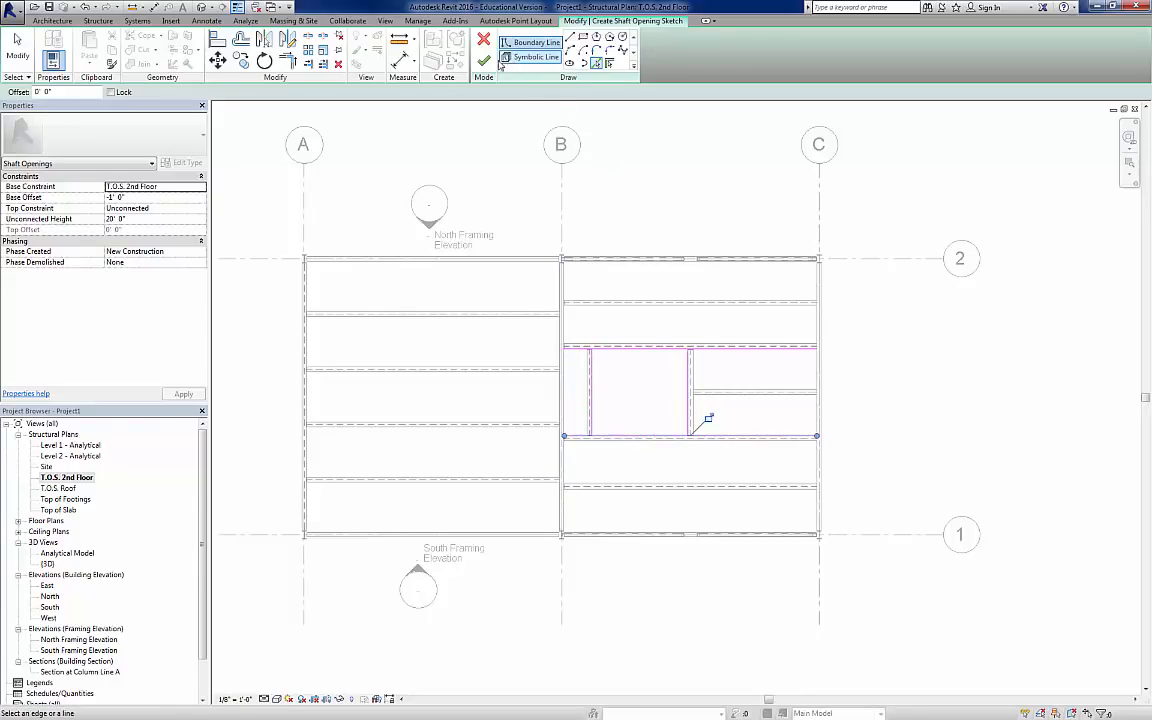
# Step: Trim the shaft boundary lines into a closed rectangle between the four framing beams and finish the sketch
pyautogui.click(289, 61)
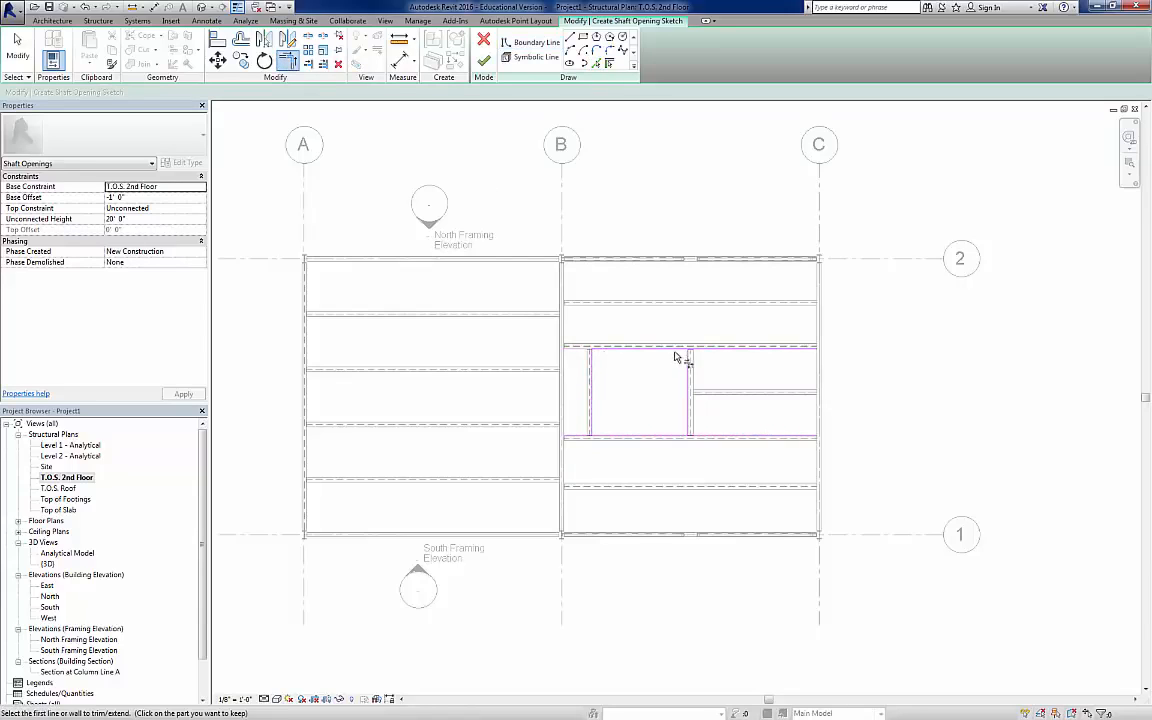
pyautogui.click(689, 412)
pyautogui.click(674, 436)
pyautogui.click(615, 436)
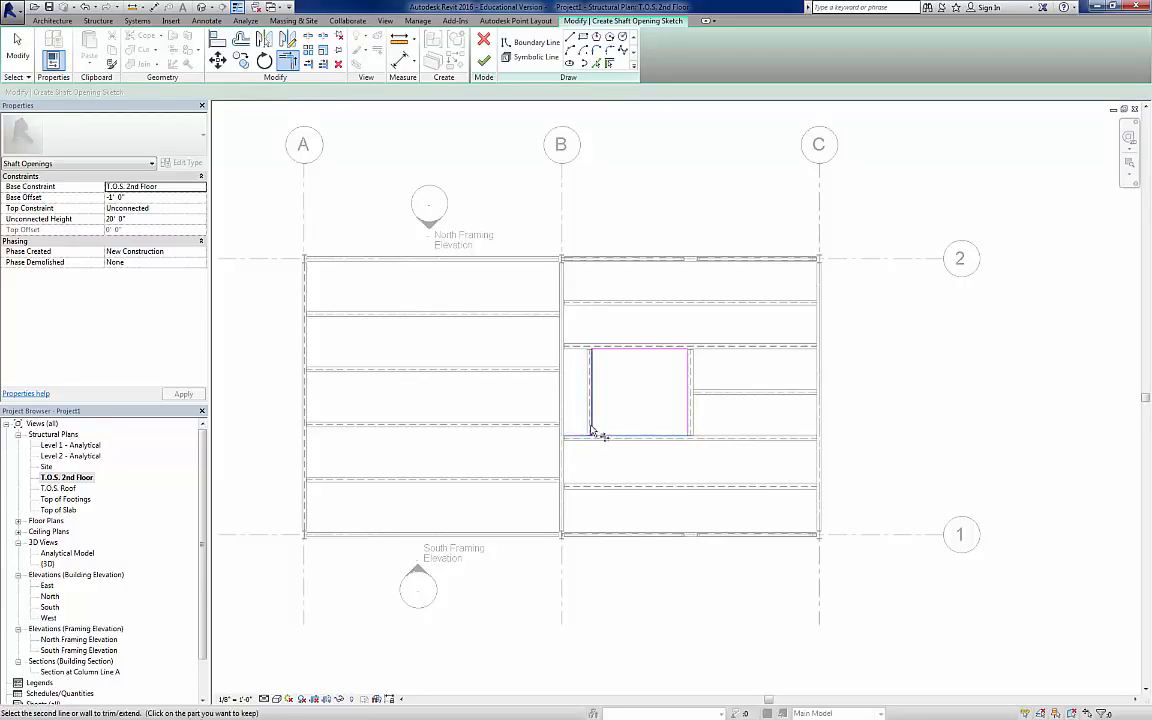
pyautogui.click(591, 430)
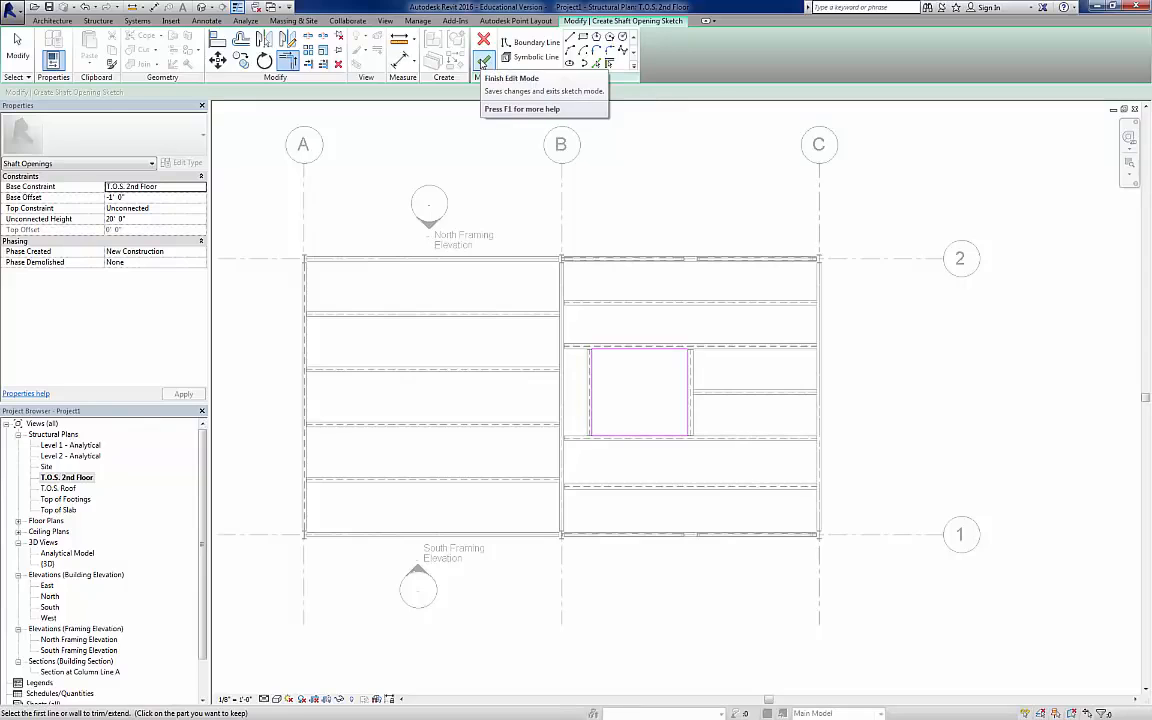
pyautogui.click(483, 62)
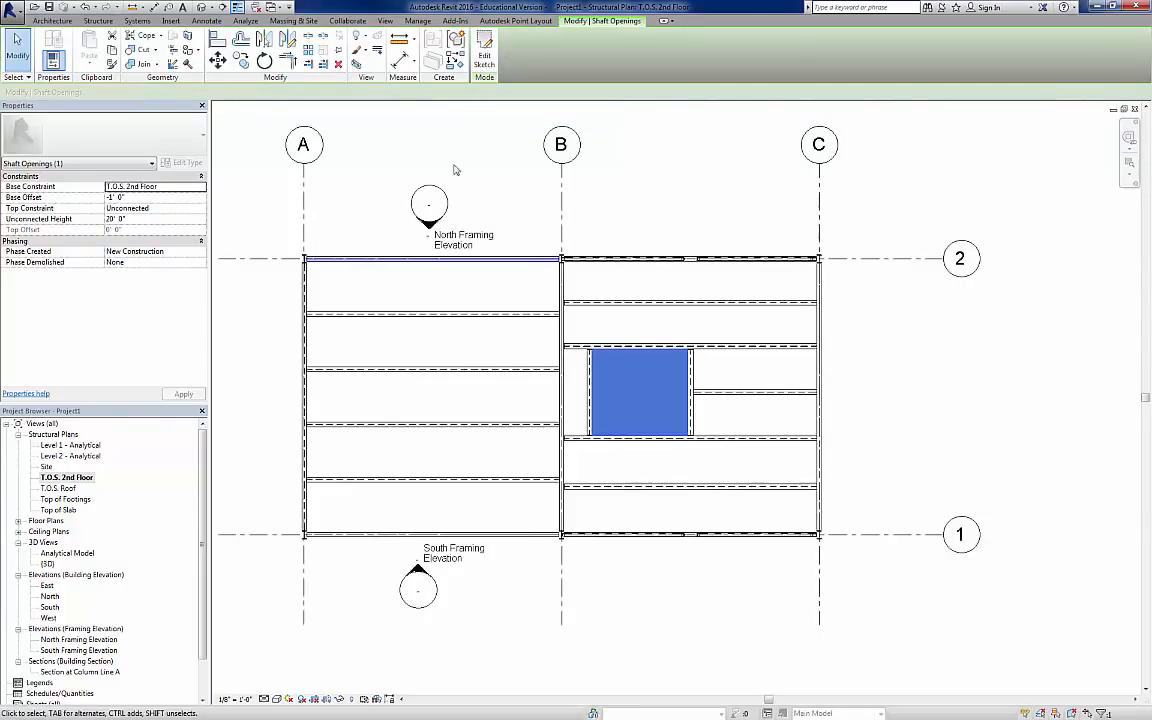
# Step: Inspect the model in the 3D view and West elevation, and select the shaft opening in the South building elevation
pyautogui.click(201, 7)
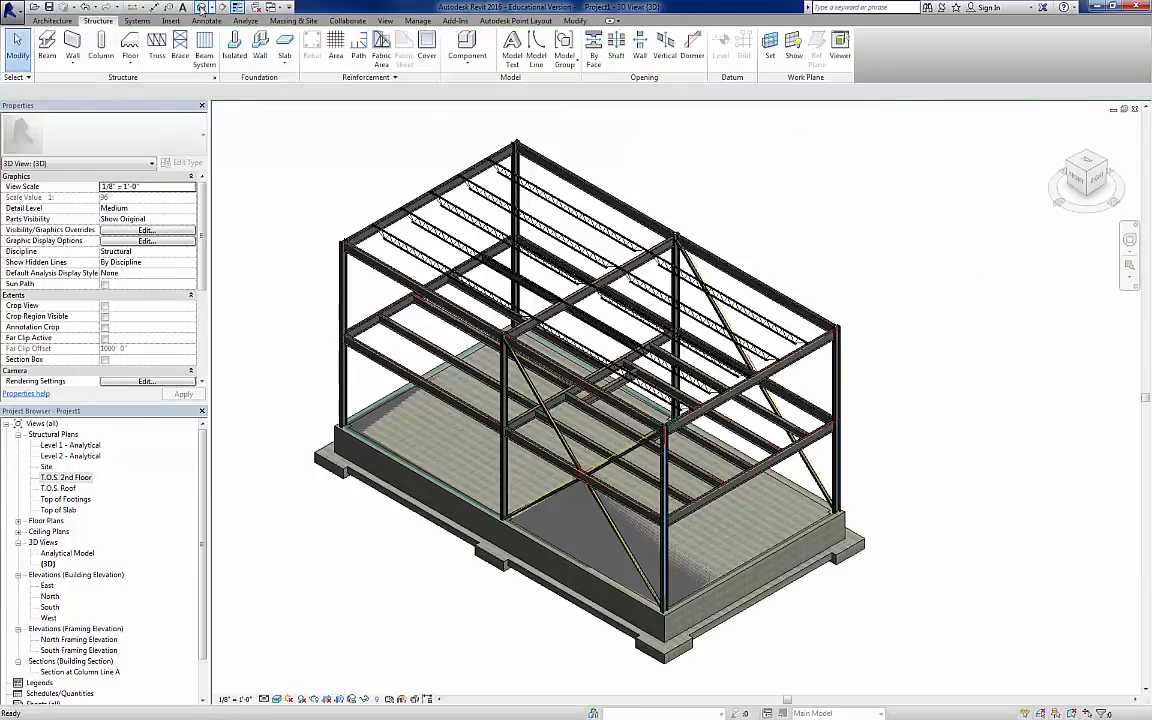
pyautogui.doubleClick(48, 619)
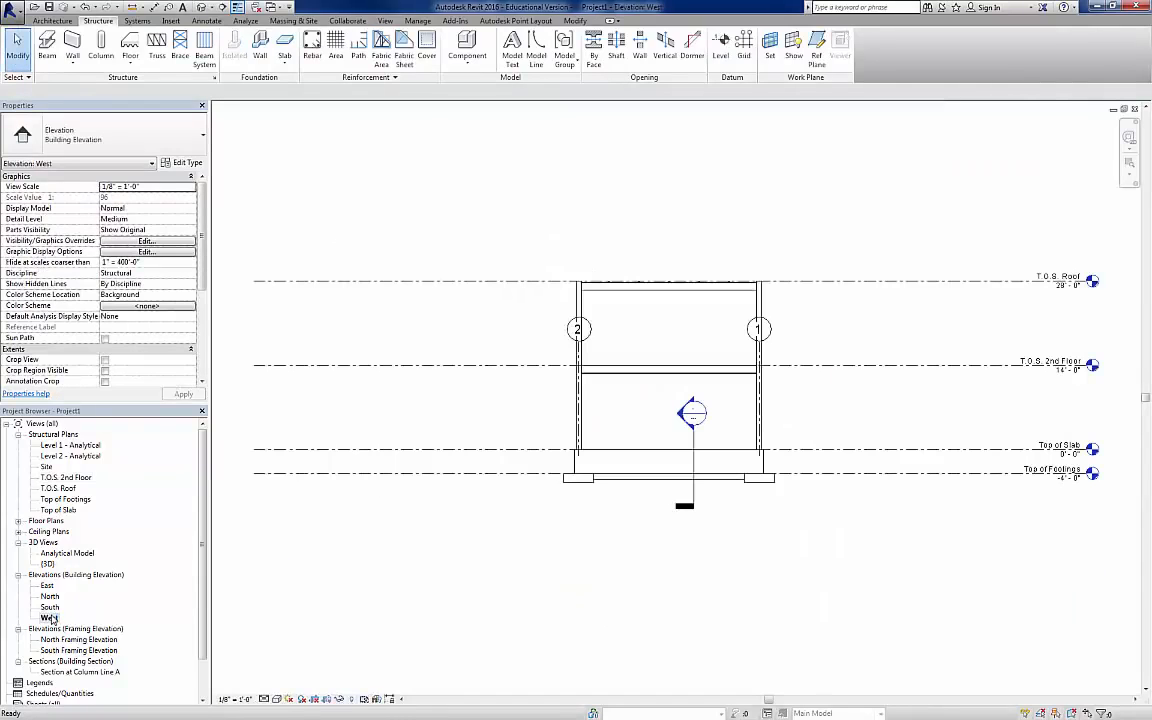
pyautogui.doubleClick(49, 607)
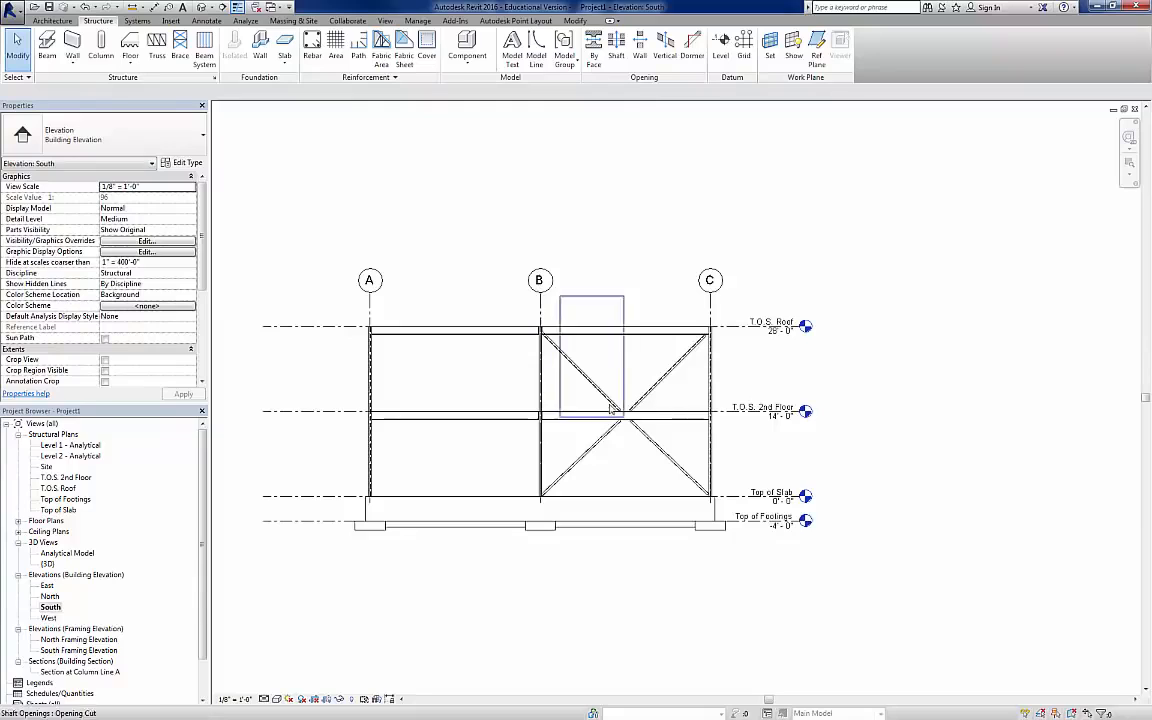
pyautogui.click(622, 394)
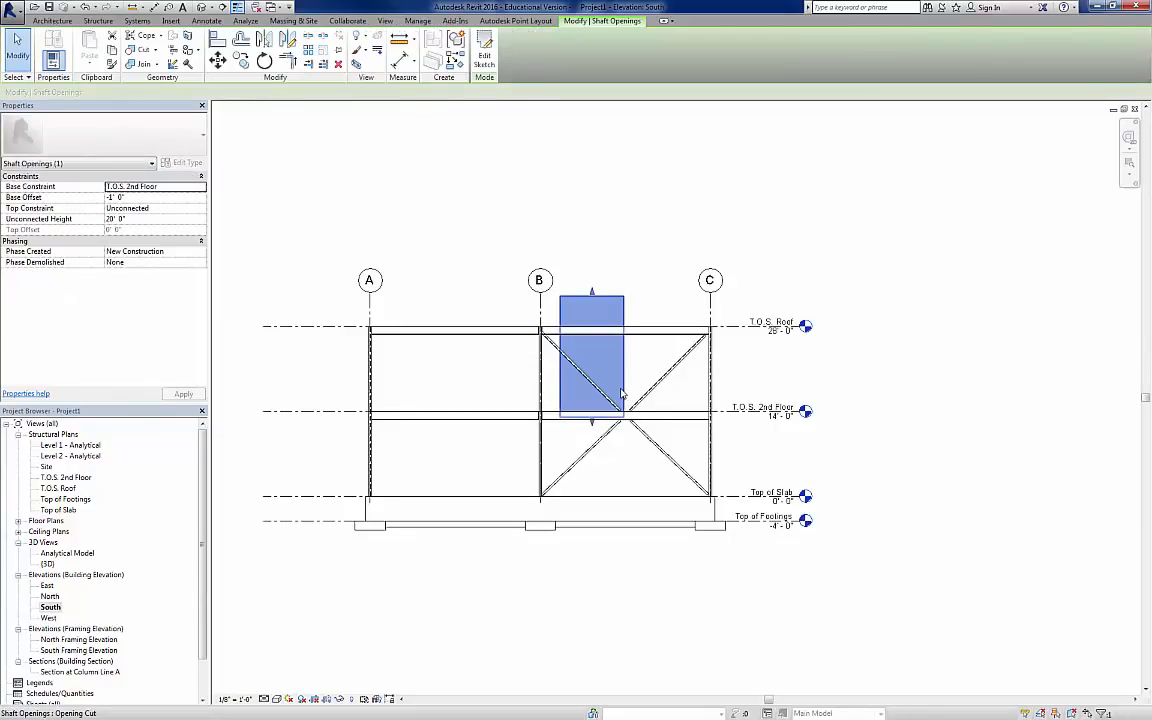
# Step: Stretch the shaft opening's base down to between the slab and 2nd floor, and lower its top to just below the roof beam
pyautogui.moveTo(593, 428); pyautogui.dragTo(590, 477)
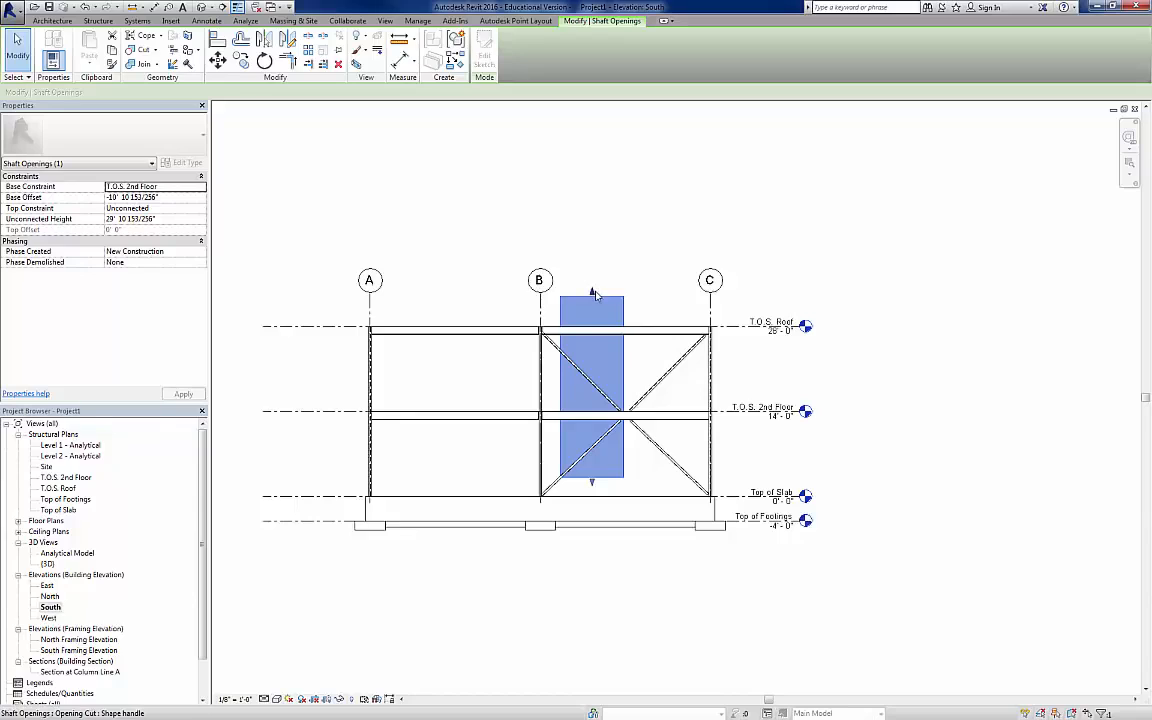
pyautogui.moveTo(591, 292); pyautogui.dragTo(596, 342)
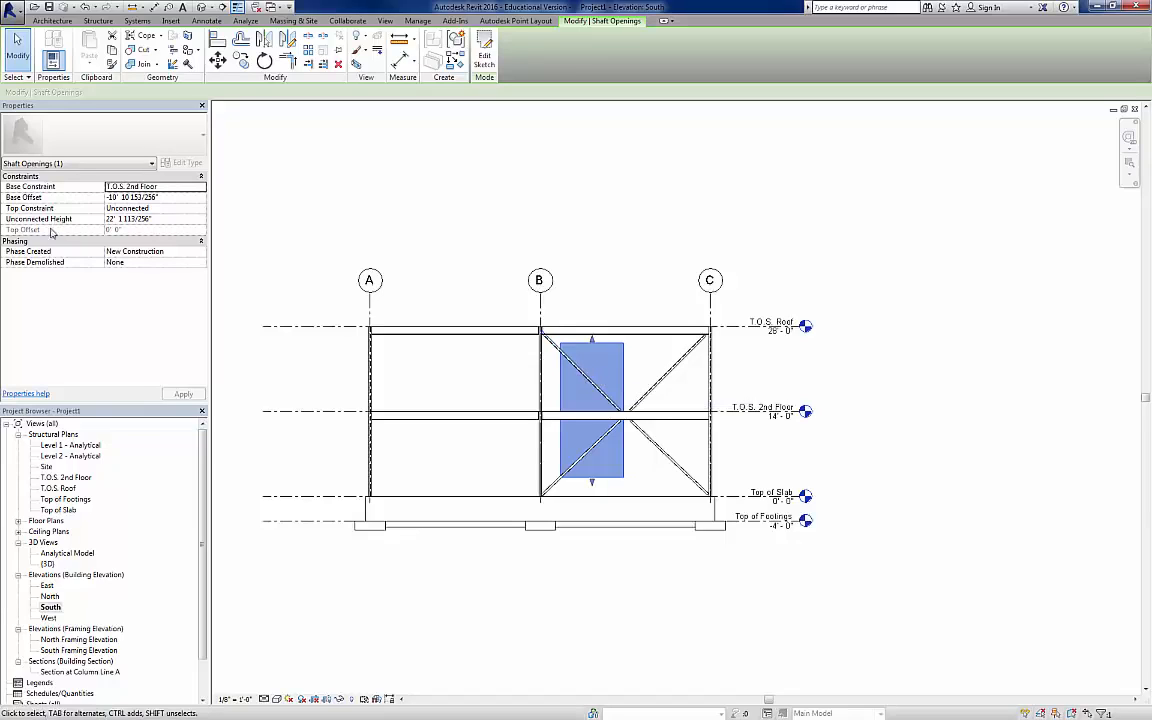
# Step: Set the shaft opening's base constraint to Top of Slab with a base offset of 1' 0"
pyautogui.click(150, 197)
pyautogui.click(182, 187)
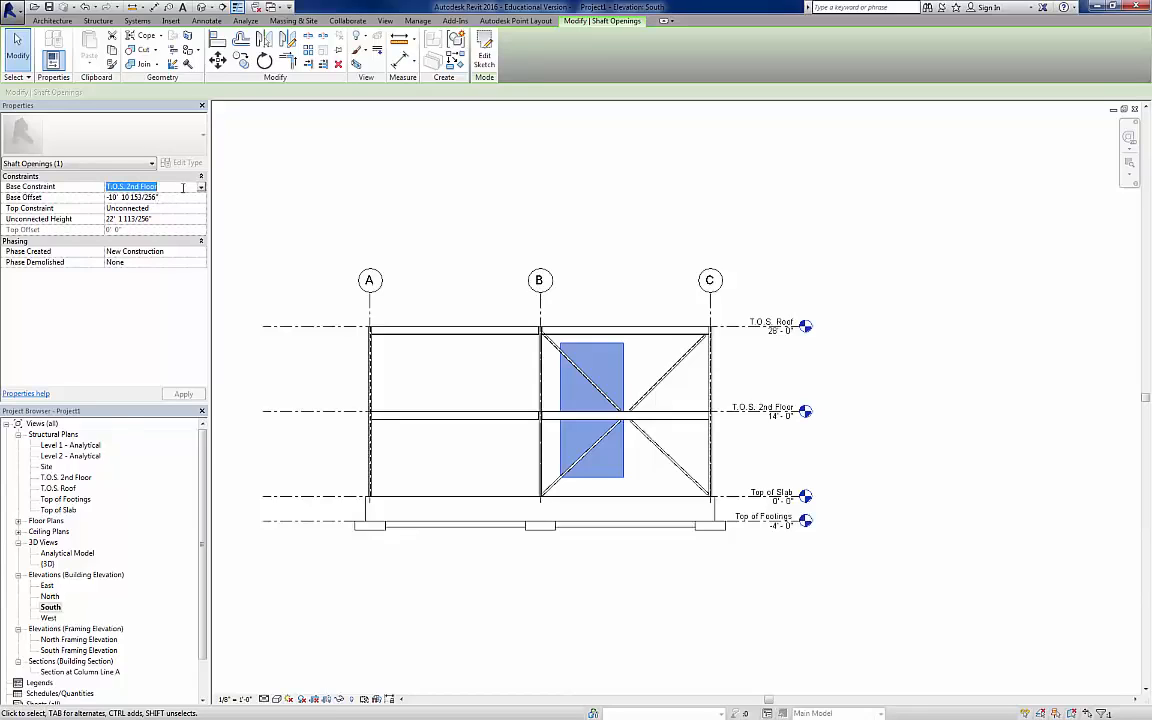
pyautogui.click(201, 188)
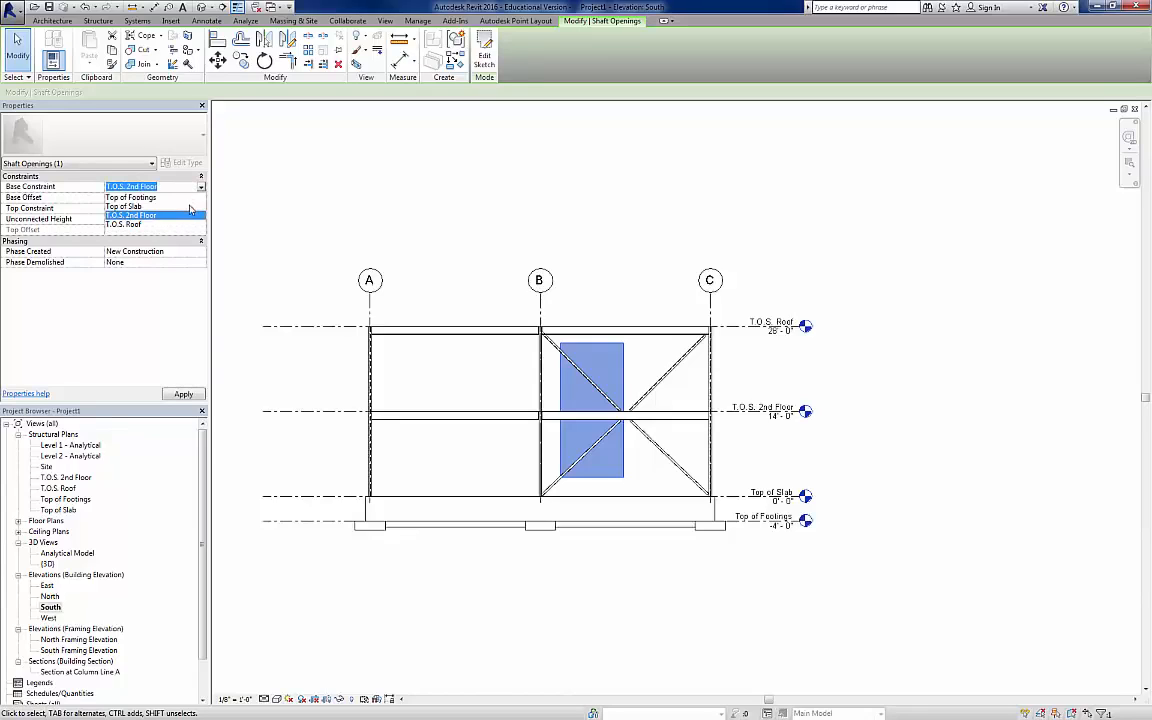
pyautogui.click(190, 207)
pyautogui.click(168, 199)
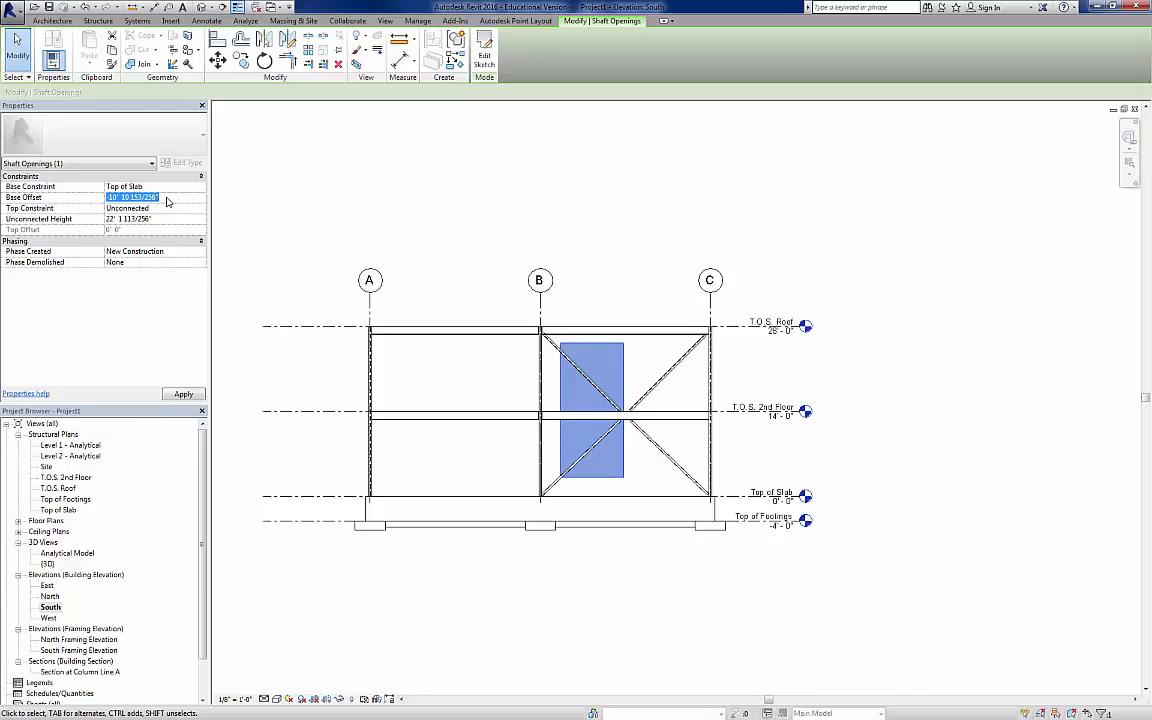
pyautogui.write('1')
pyautogui.press('Tab')
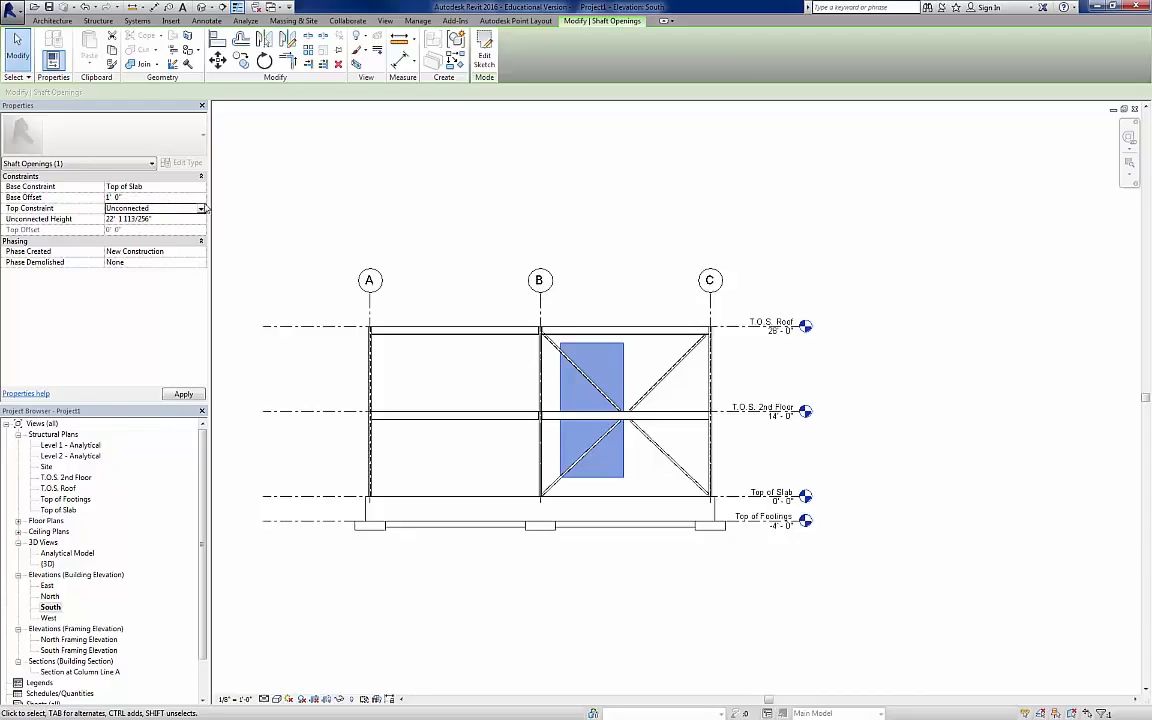
# Step: Constrain the shaft opening's top up to level T.O.S. 2nd Floor with a top offset of 10' 0", apply it and deselect the shaft
pyautogui.click(201, 210)
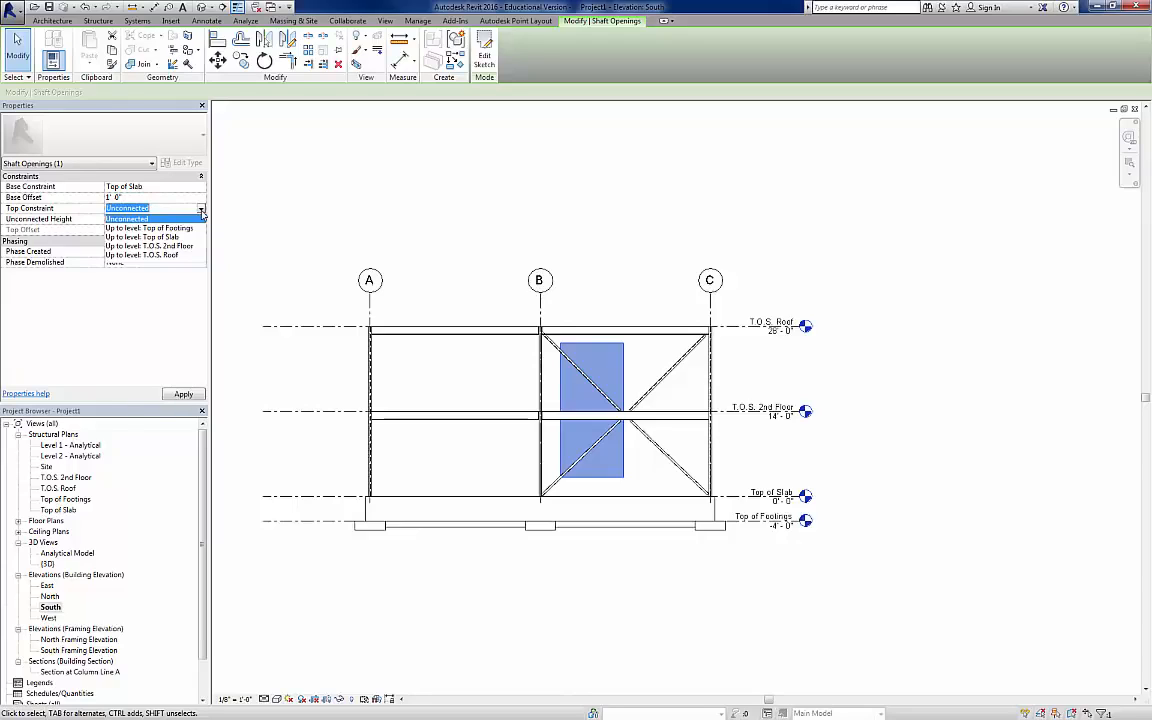
pyautogui.click(170, 246)
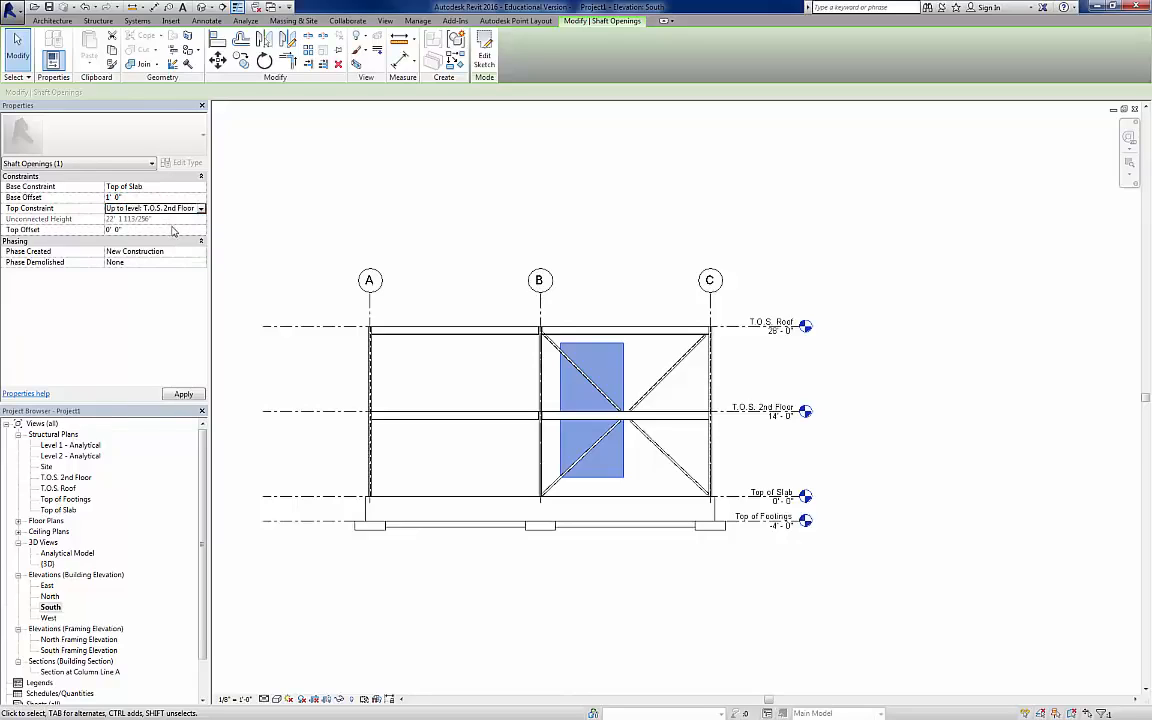
pyautogui.click(172, 231)
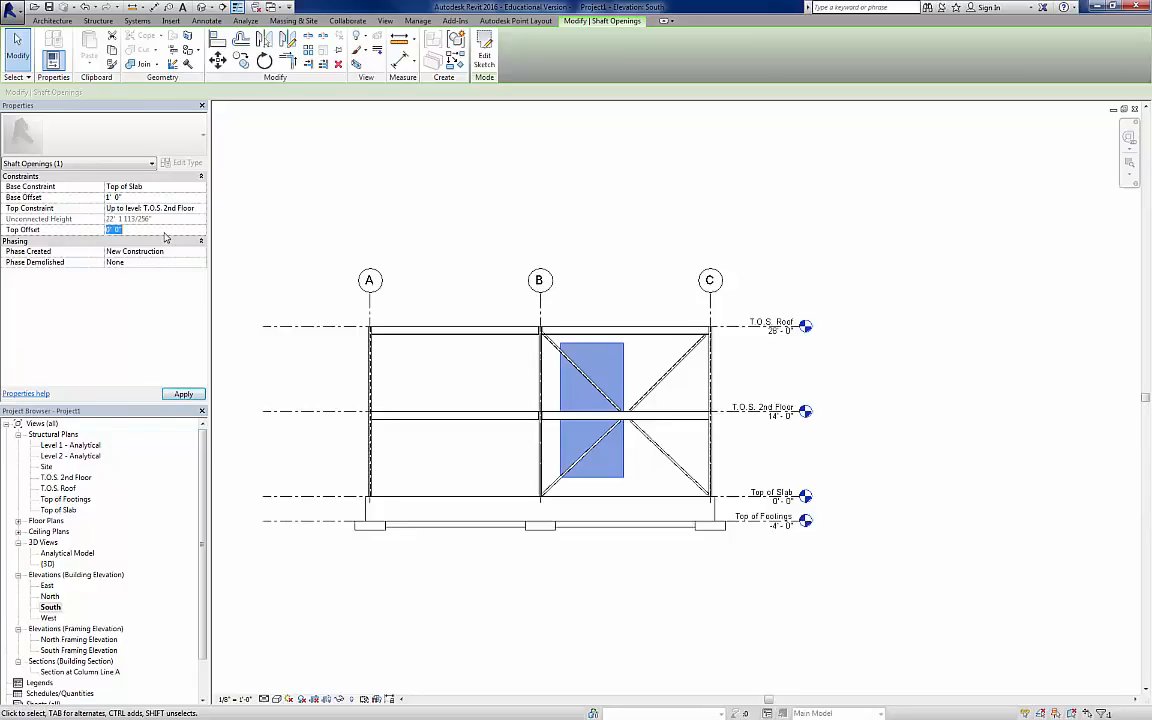
pyautogui.write('10')
pyautogui.click(183, 393)
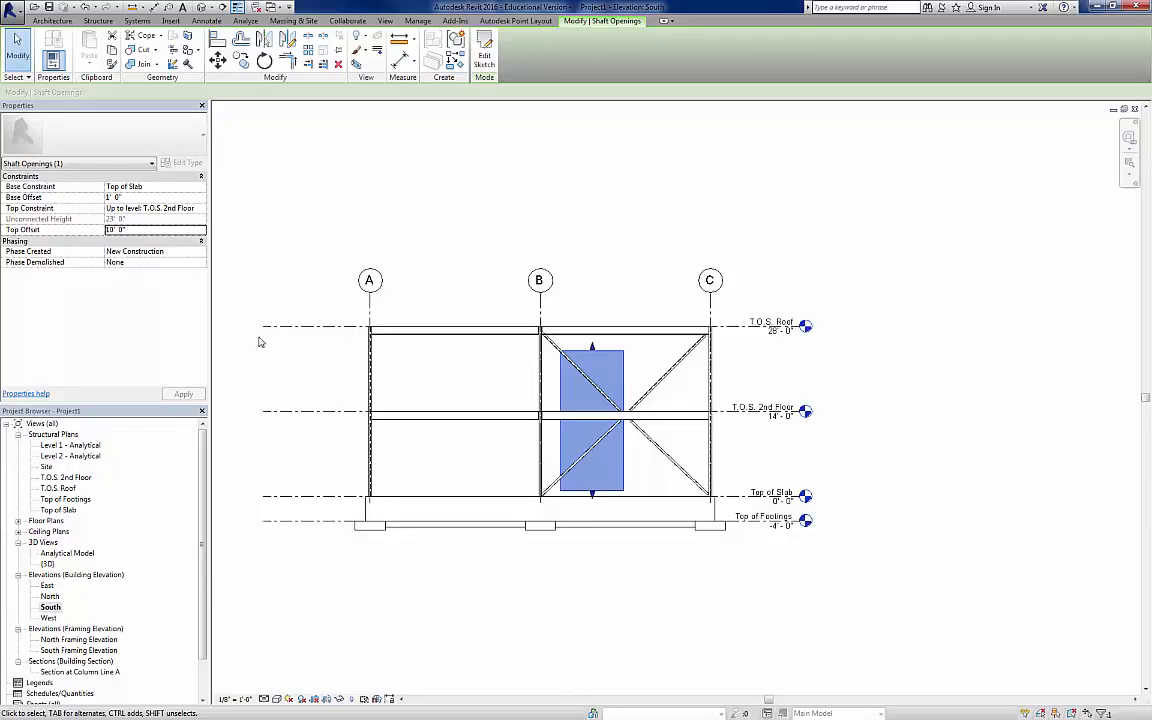
pyautogui.click(249, 351)
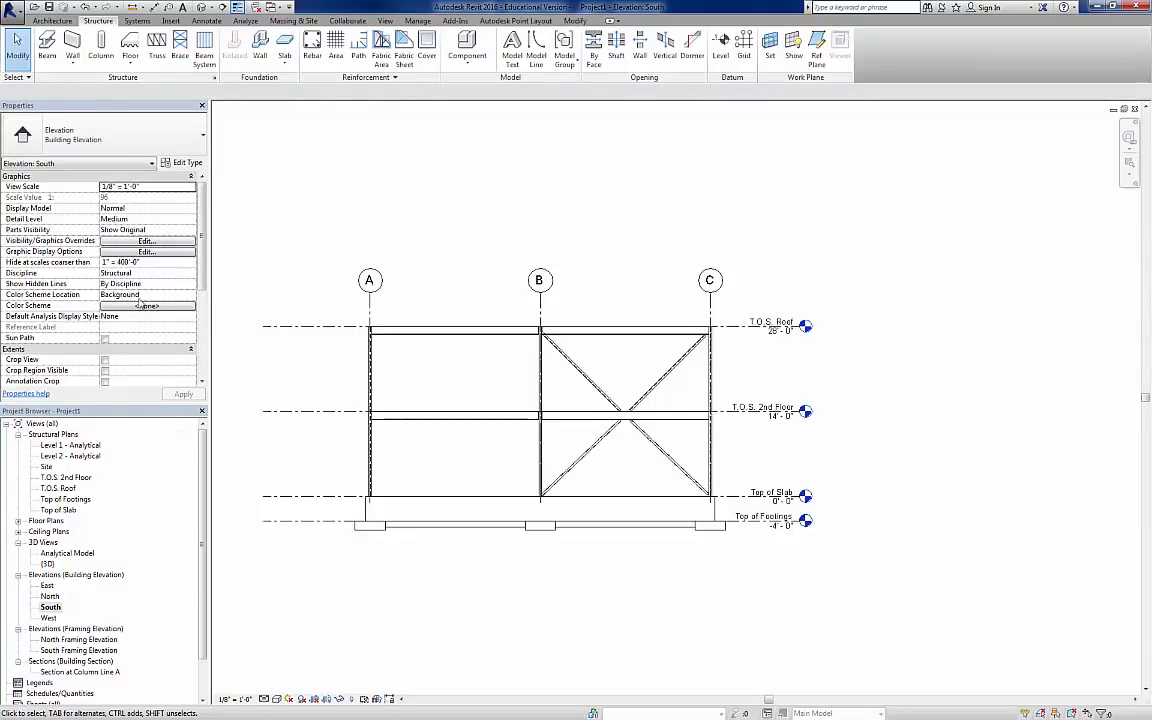
# Step: In the T.O.S. 2nd Floor structural plan, start a structural floor using the type 3" LW Concrete on 2" Metal Deck
pyautogui.doubleClick(56, 477)
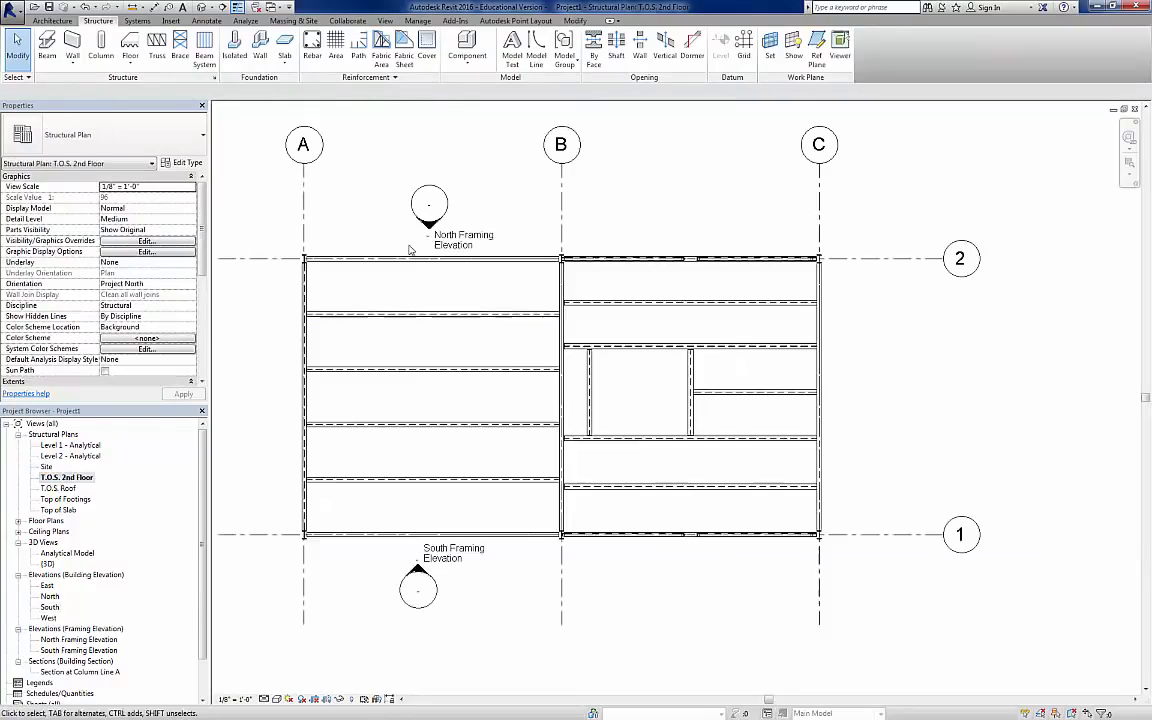
pyautogui.click(129, 66)
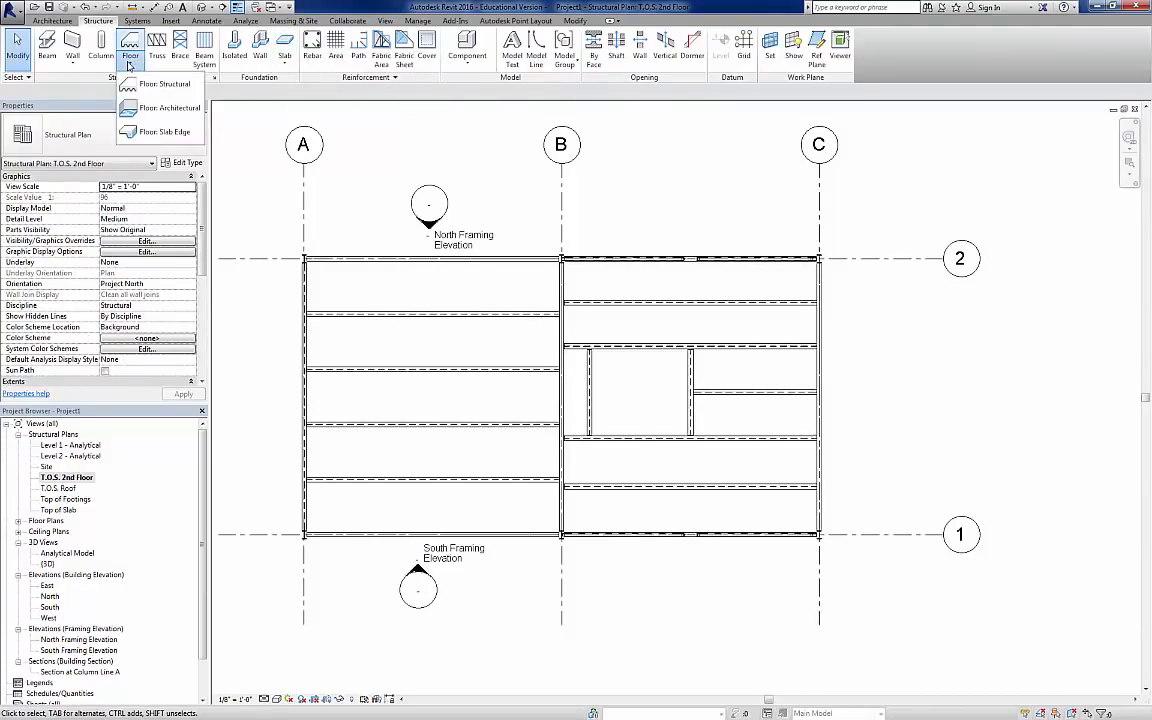
pyautogui.click(152, 85)
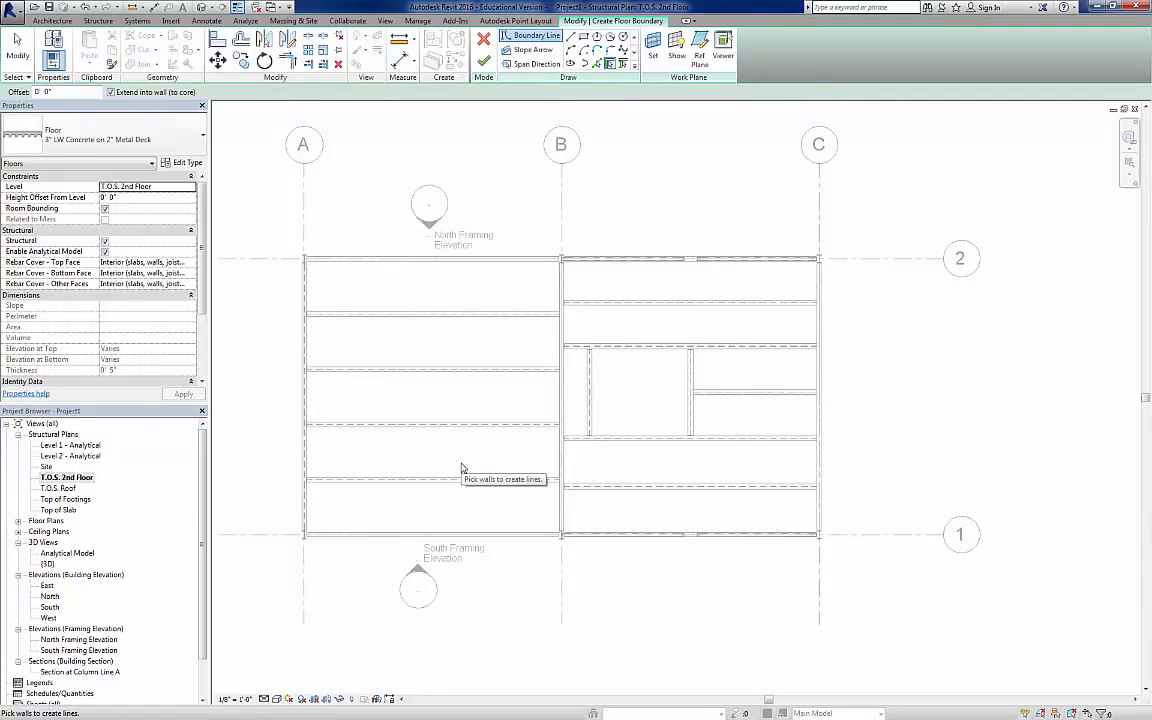
pyautogui.click(187, 163)
pyautogui.click(424, 218)
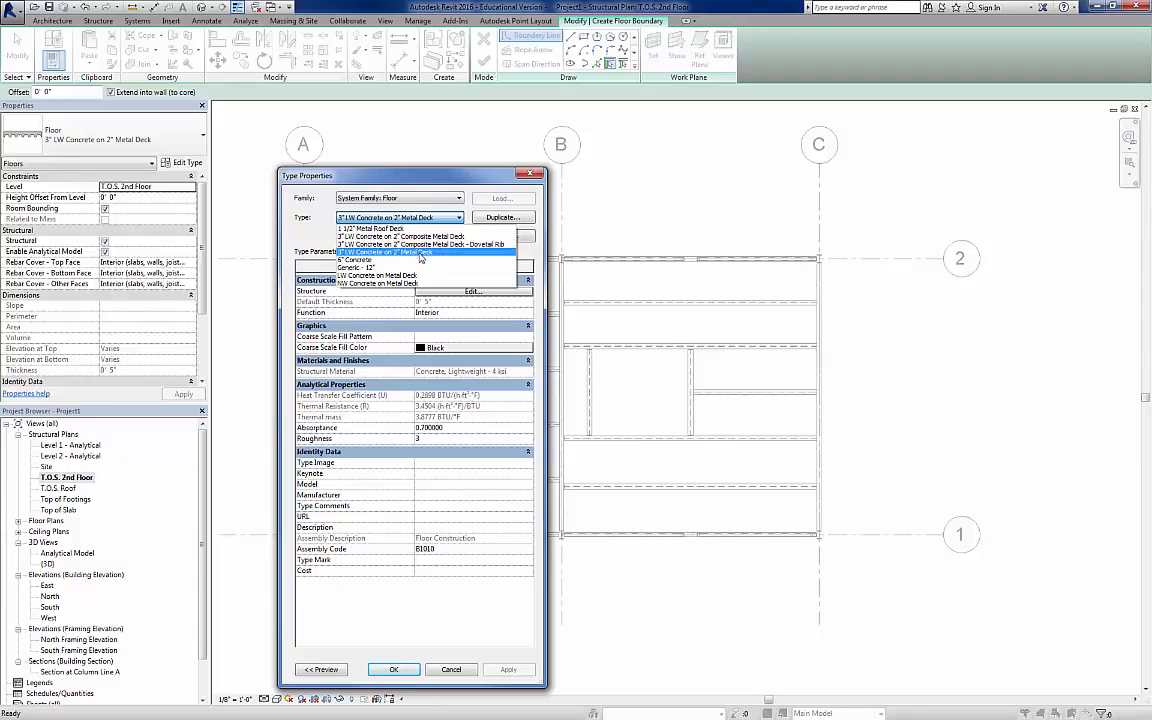
pyautogui.click(420, 255)
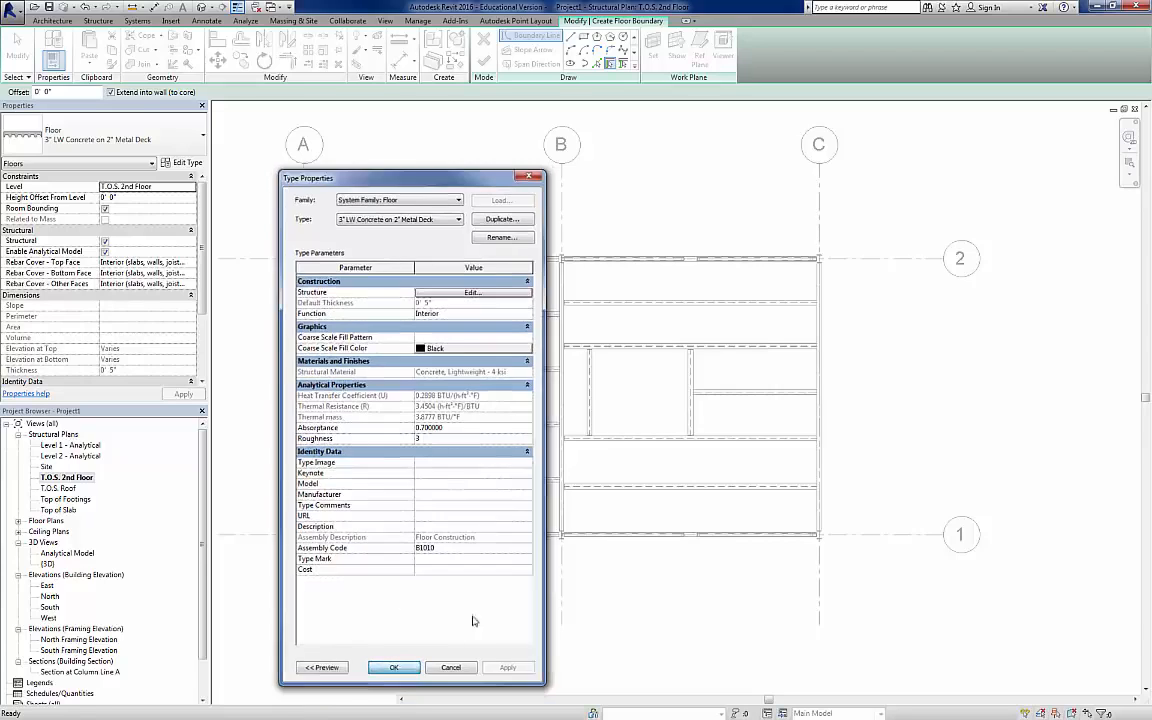
pyautogui.click(394, 667)
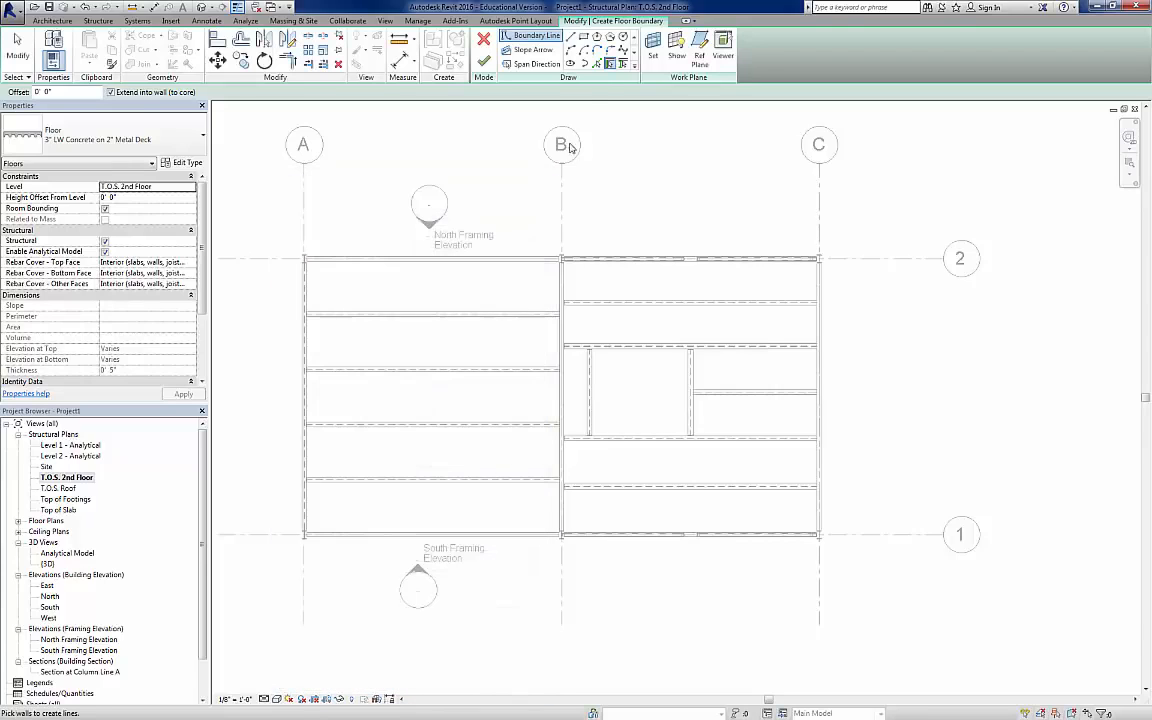
# Step: Pick floor boundary lines along the grid 2 beam between B and C and the grid C and A beams, setting the span direction by grid C
pyautogui.click(597, 67)
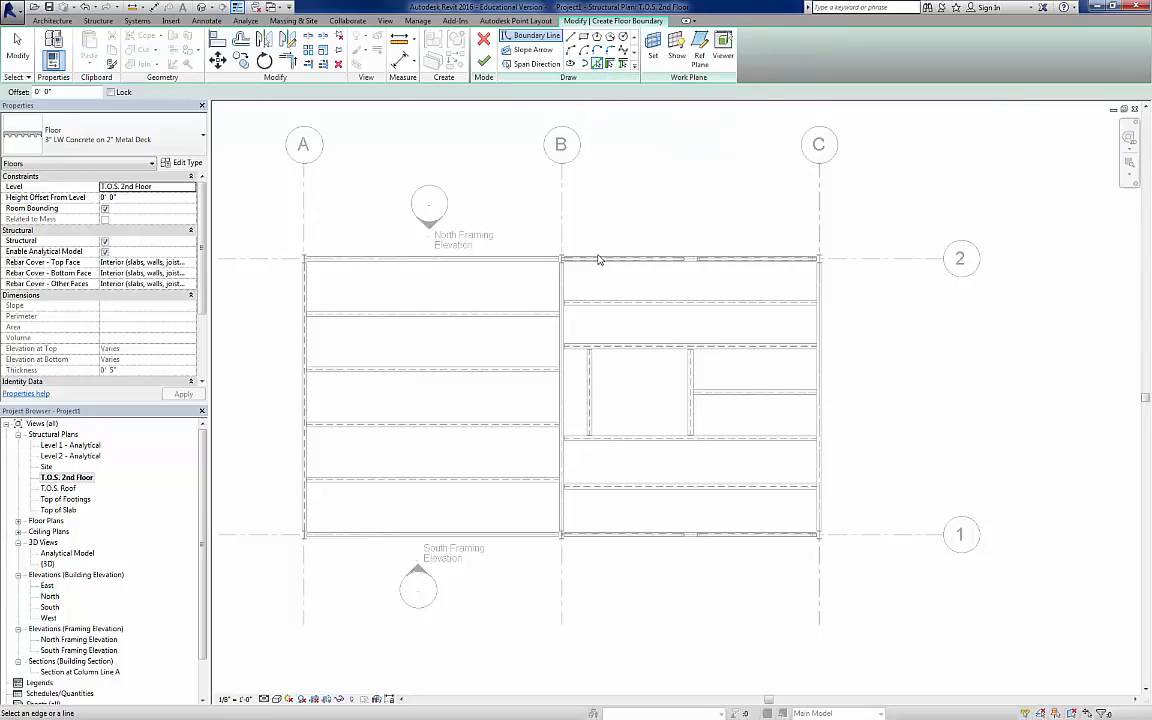
pyautogui.click(690, 258)
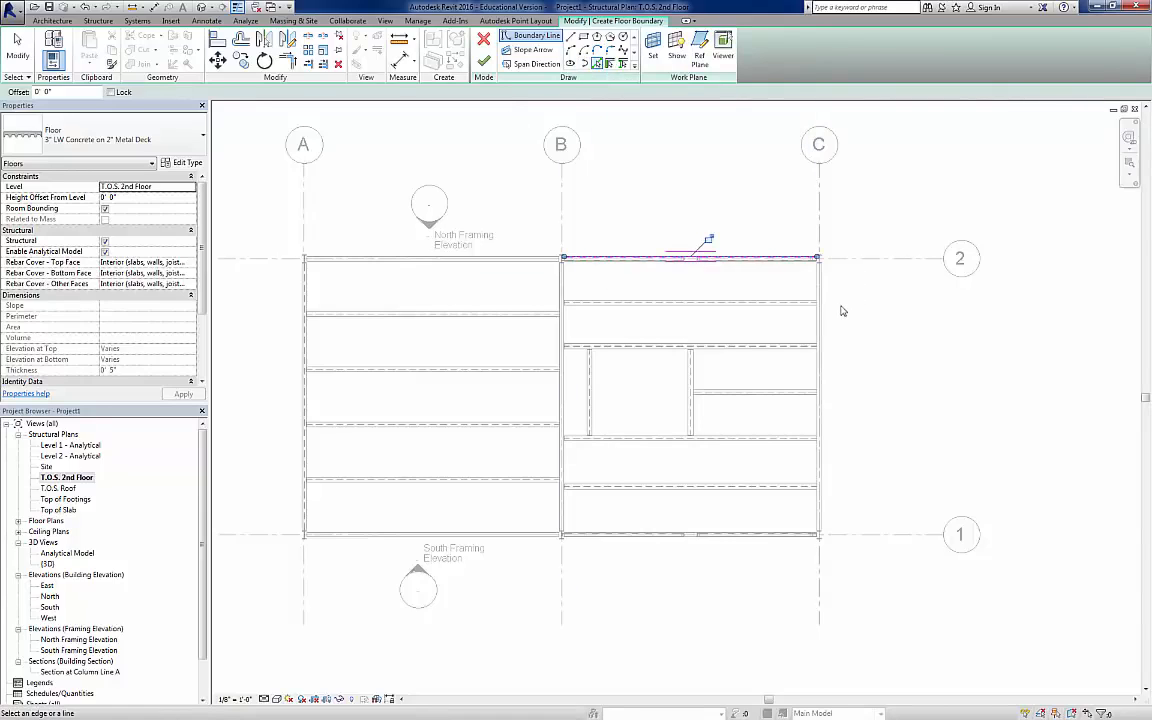
pyautogui.click(821, 405)
pyautogui.click(305, 461)
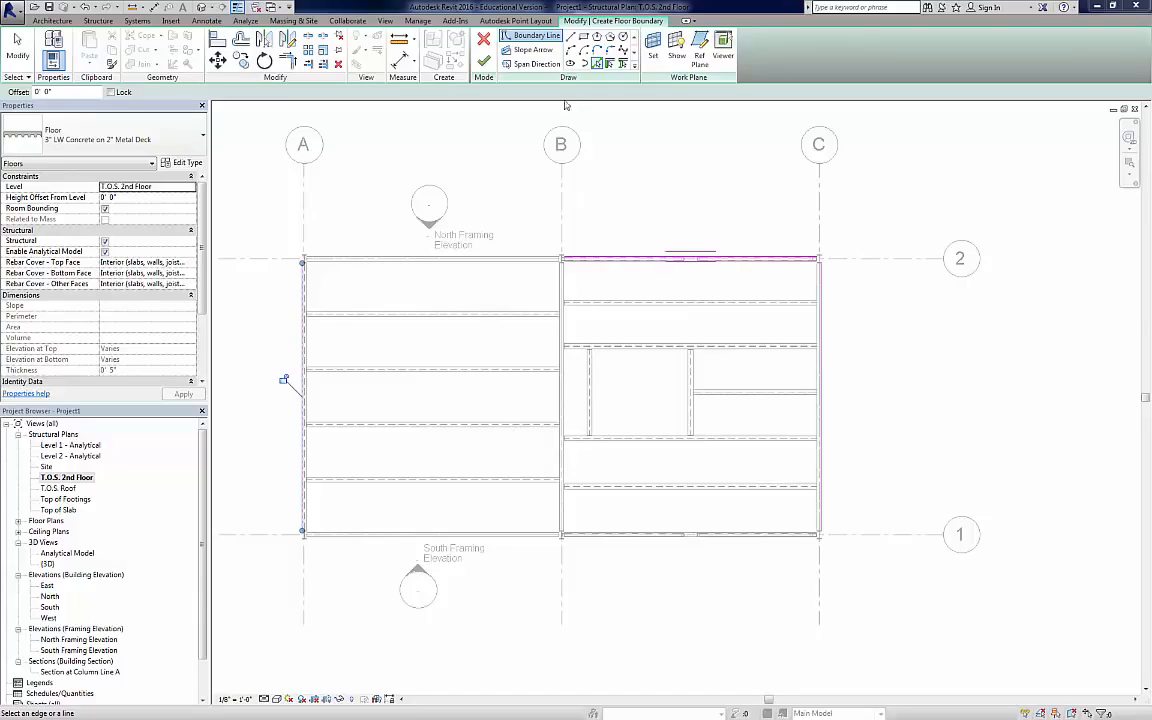
pyautogui.click(537, 63)
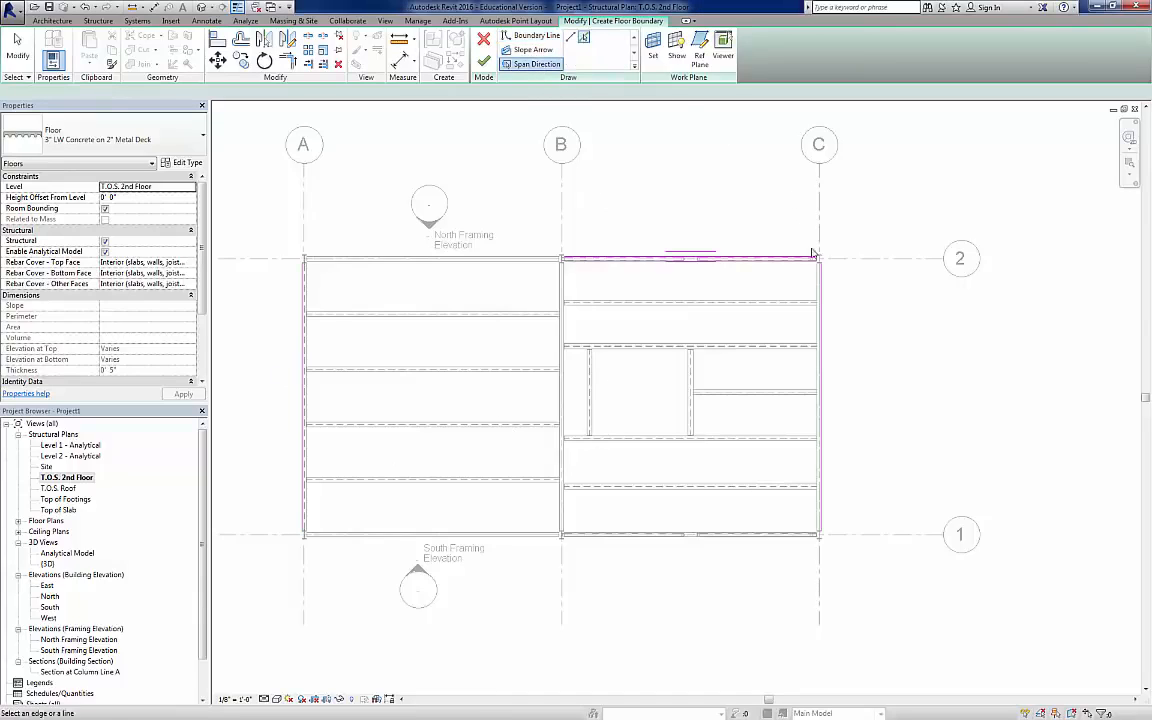
pyautogui.click(821, 355)
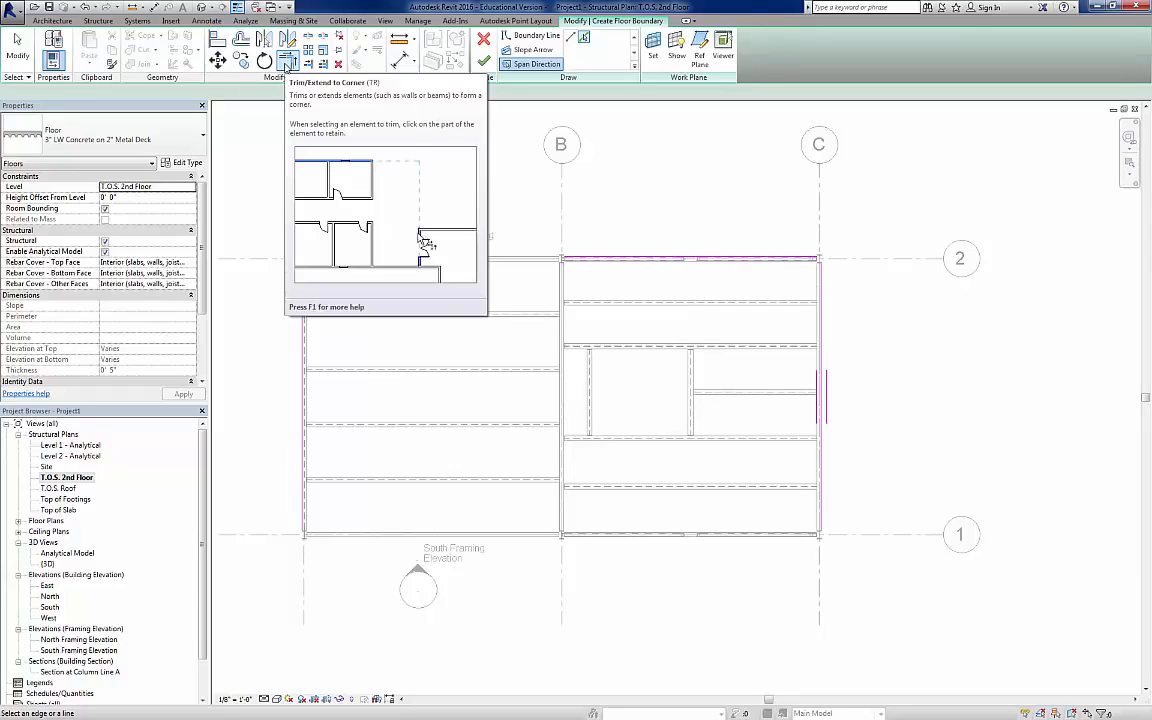
# Step: Trim the floor boundary lines into corners at grid intersections A-2 and C-2, extending the grid 2 line across the building
pyautogui.click(286, 62)
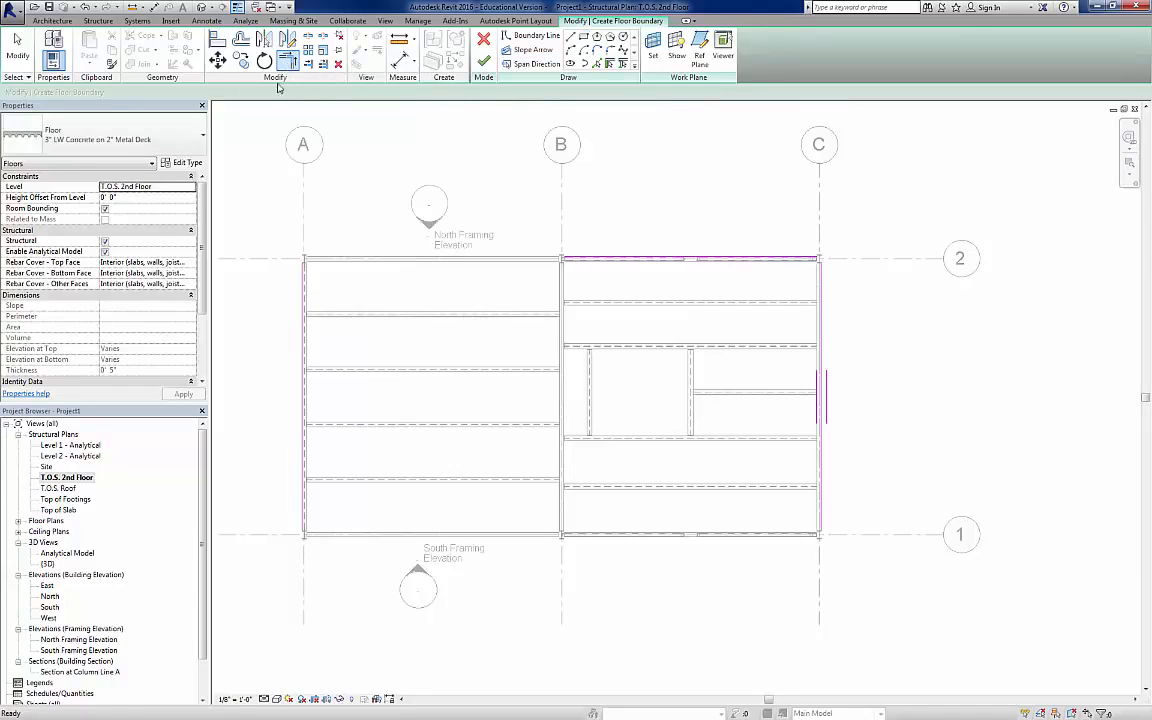
pyautogui.click(310, 288)
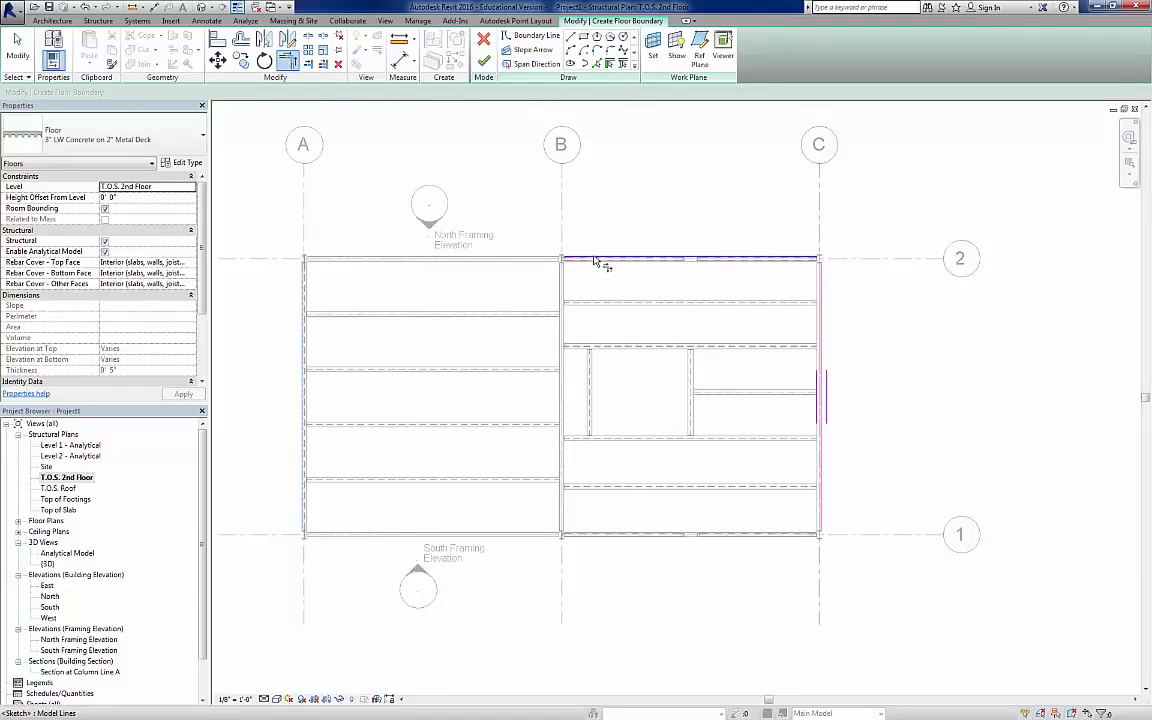
pyautogui.click(803, 258)
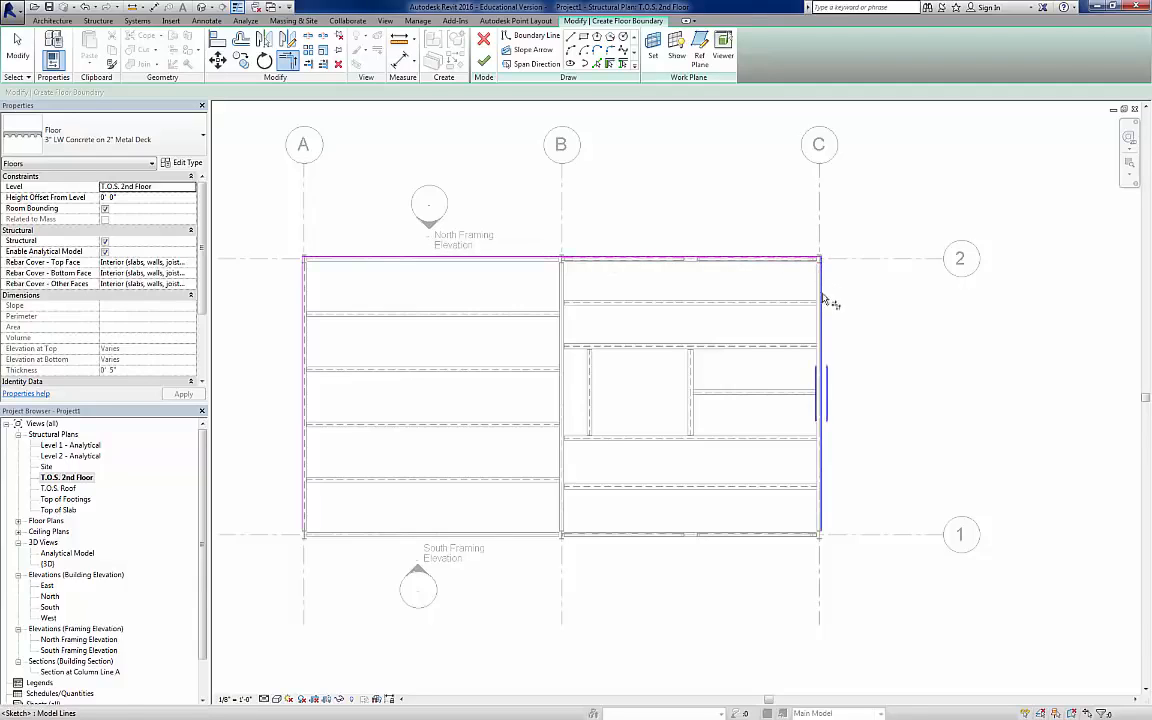
pyautogui.click(822, 297)
pyautogui.click(826, 512)
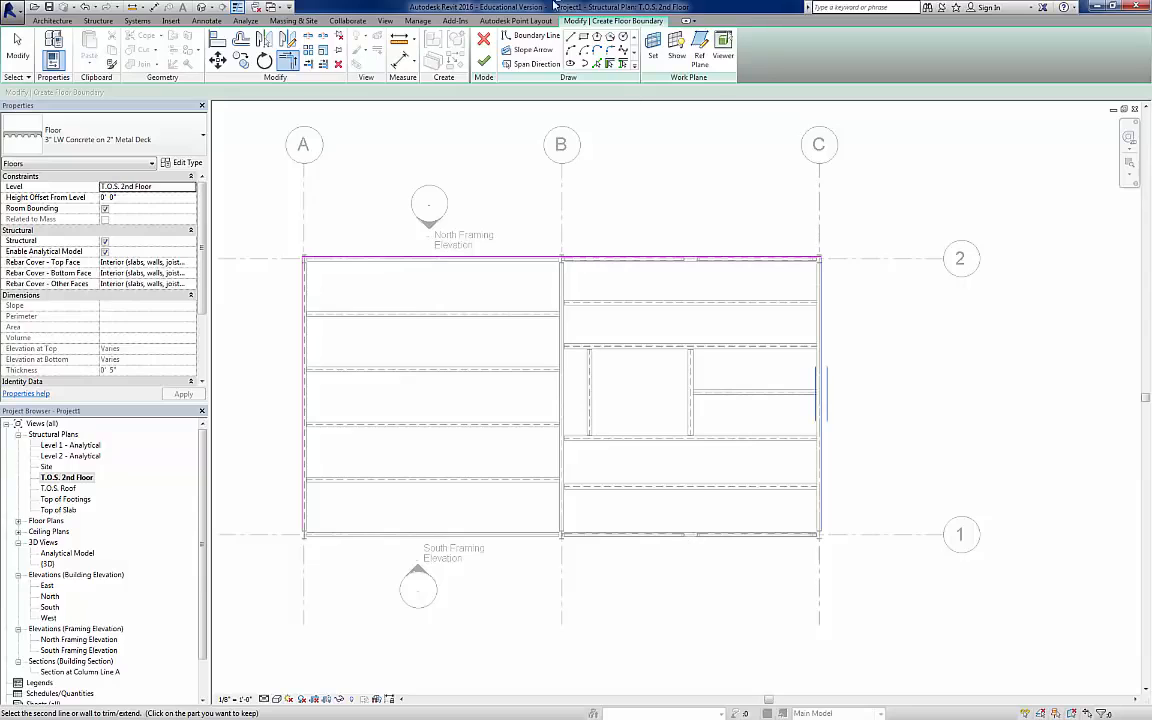
# Step: Pick a boundary line along the grid 1 beam between A and B and trim it into corners with the grid A and C lines
pyautogui.click(533, 36)
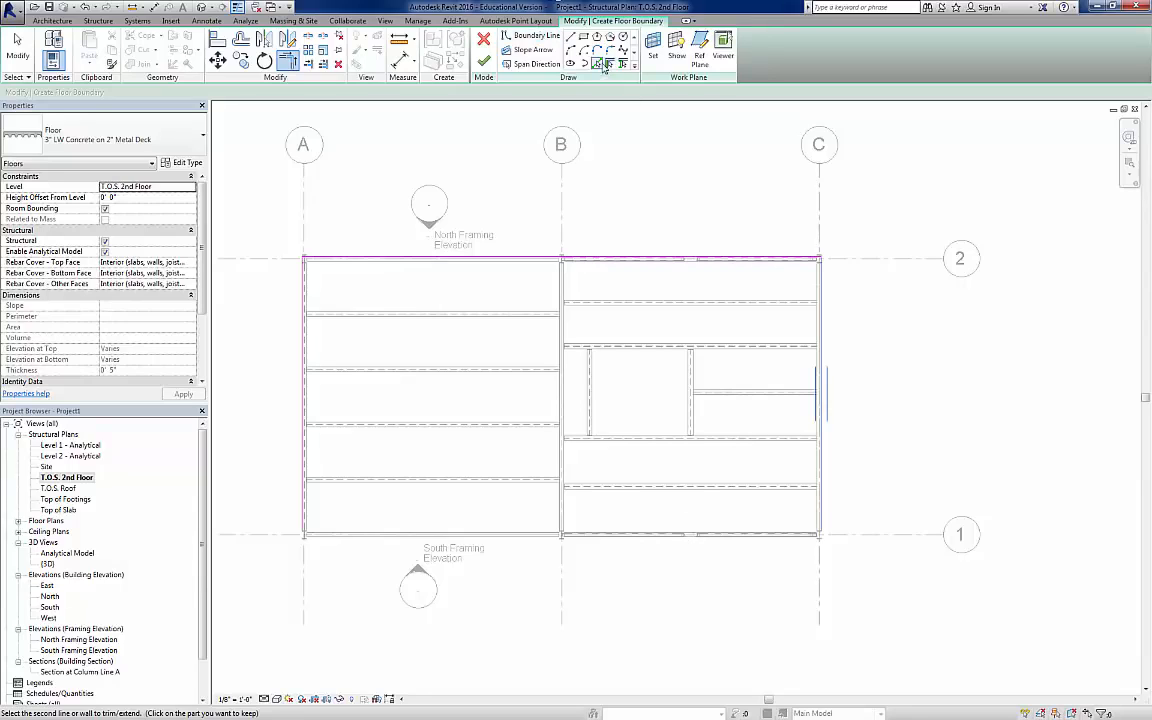
pyautogui.click(522, 536)
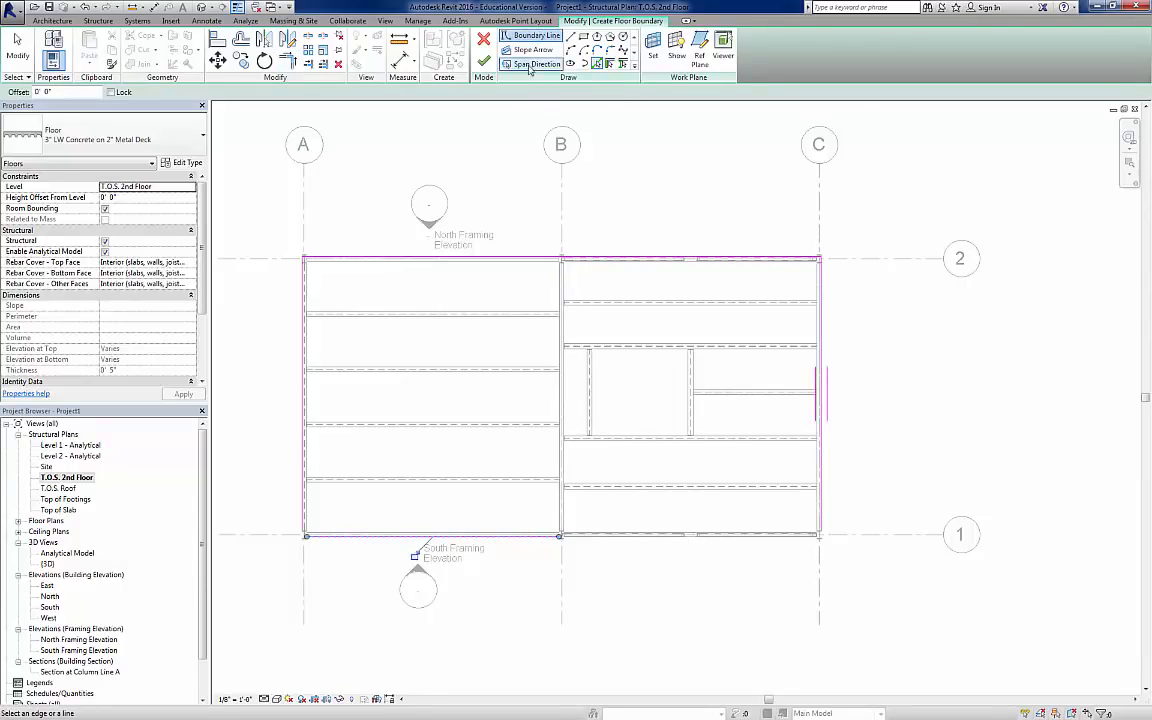
pyautogui.click(287, 61)
pyautogui.click(308, 495)
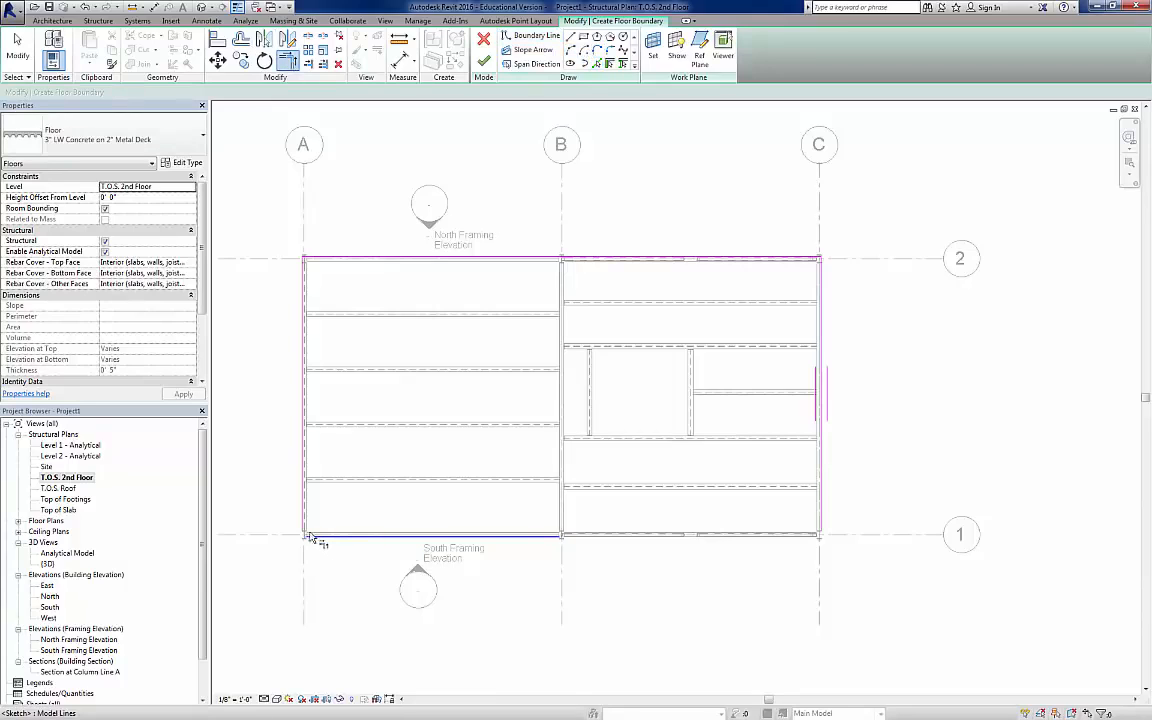
pyautogui.click(540, 536)
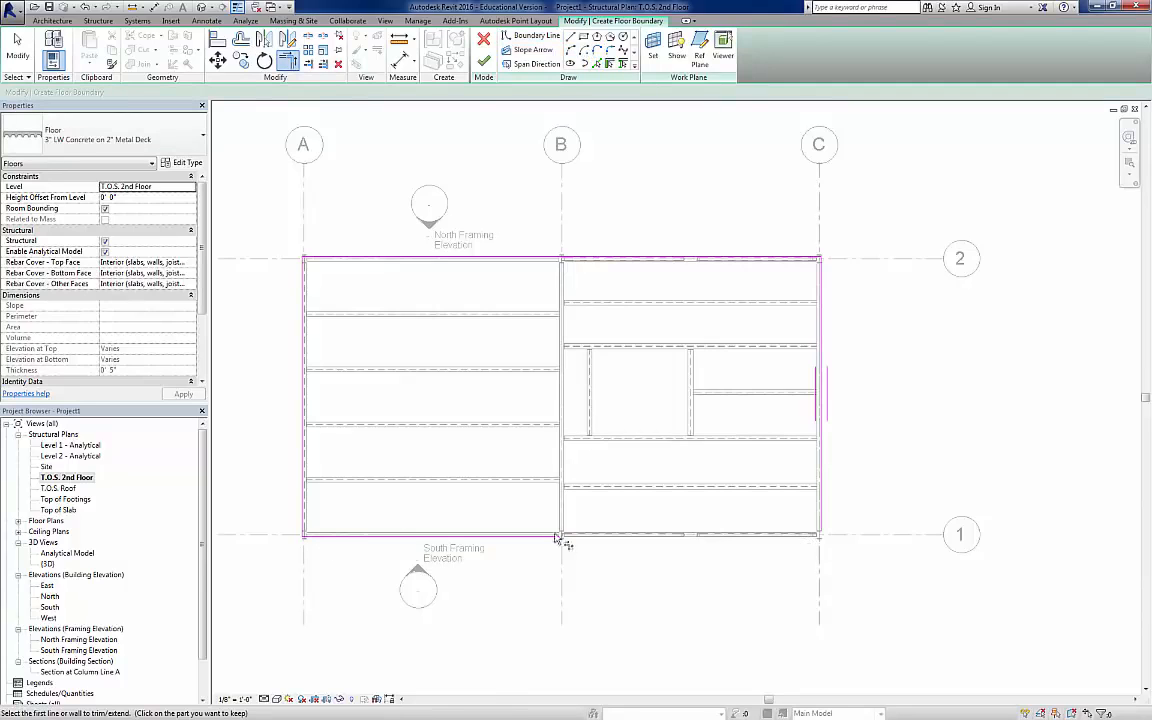
pyautogui.click(823, 500)
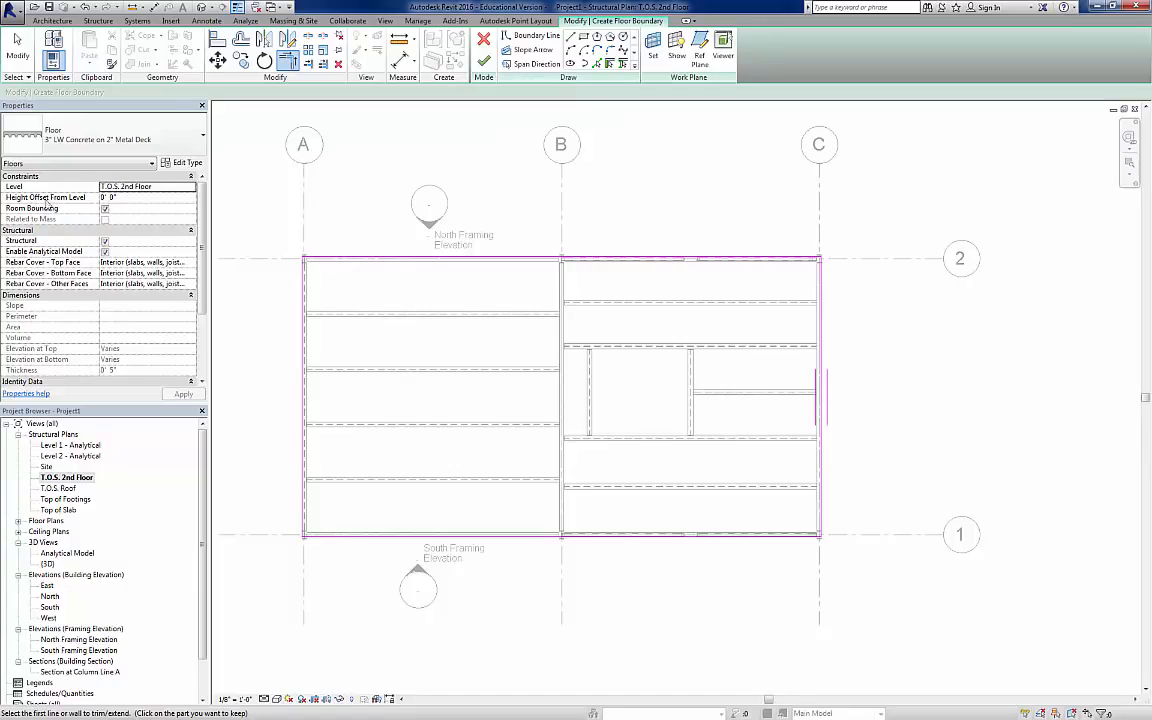
# Step: Set the floor's height offset from level to 0' 5", apply it, finish the floor boundary and deselect the slab
pyautogui.click(124, 199)
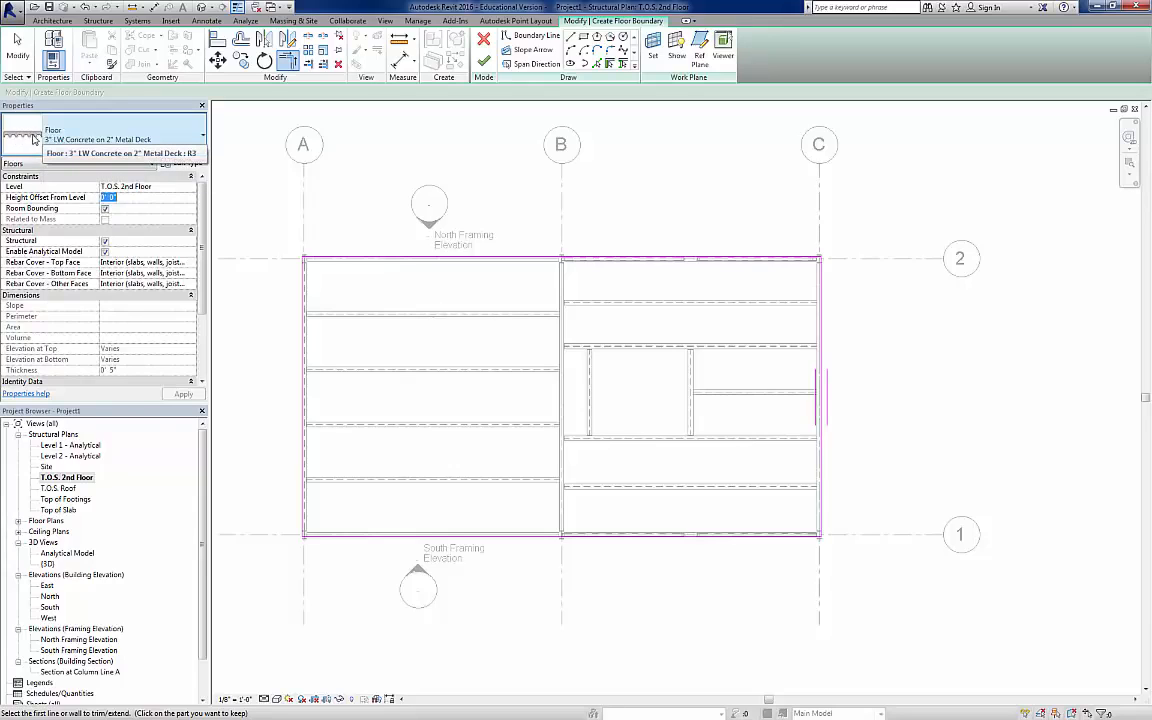
pyautogui.moveTo(22, 138)
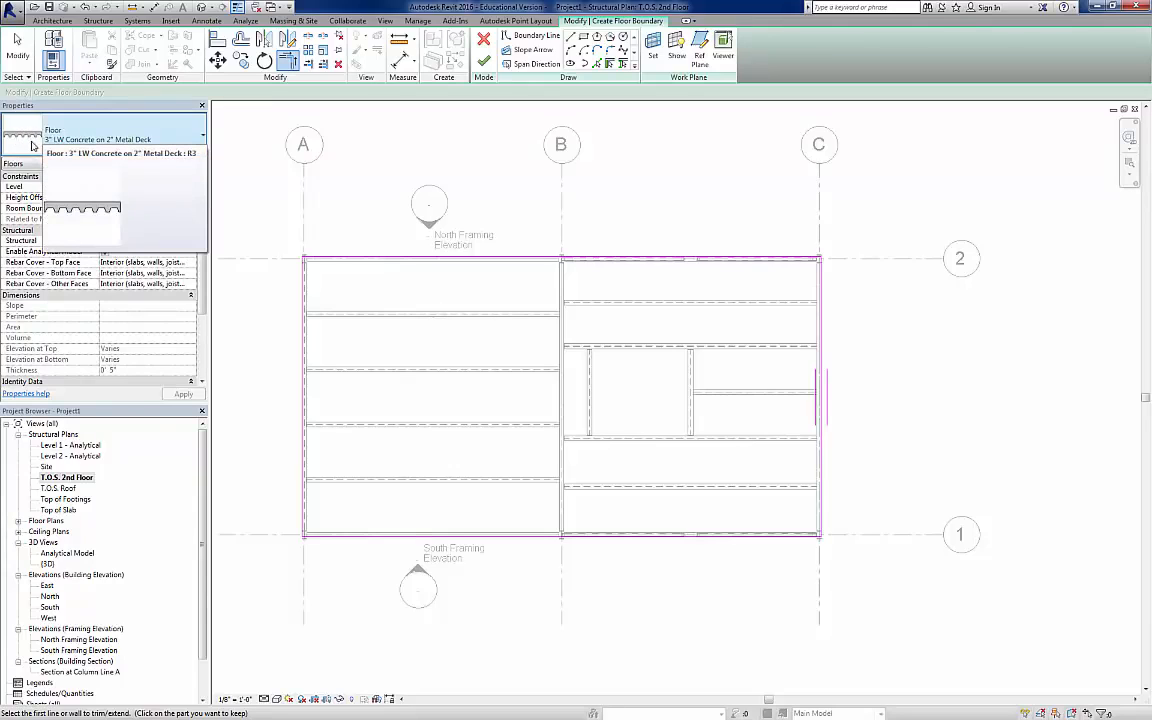
pyautogui.click(150, 201)
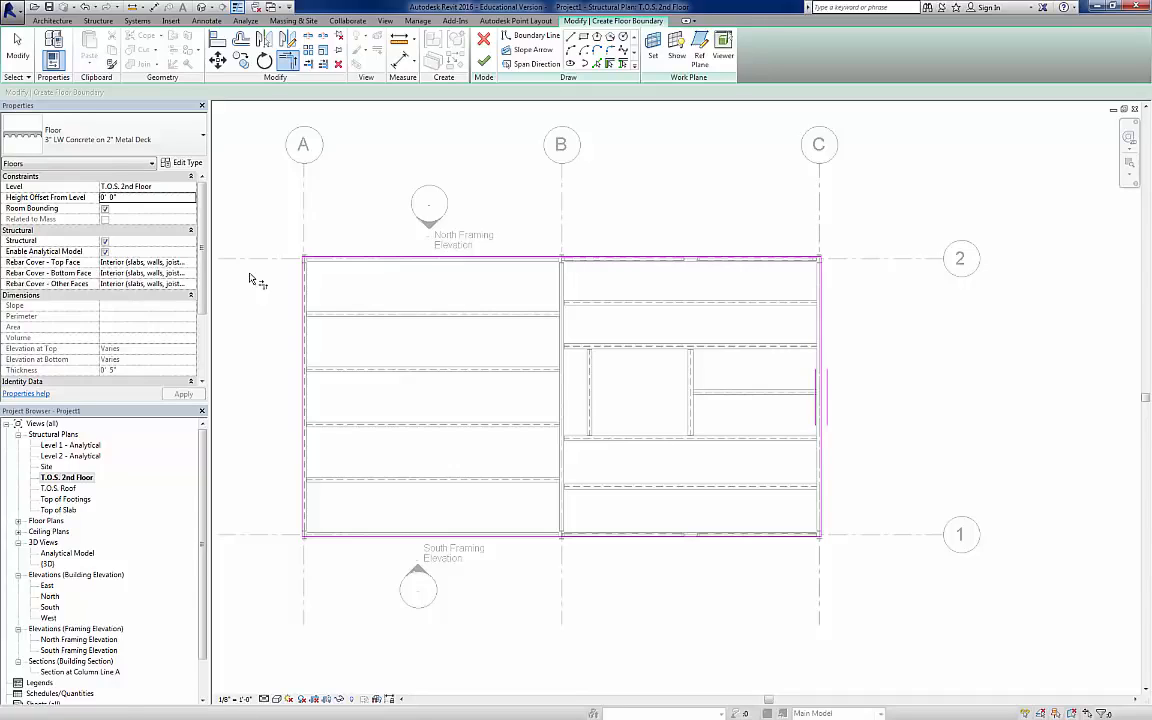
pyautogui.press('t')
pyautogui.press('r')
pyautogui.click(152, 198)
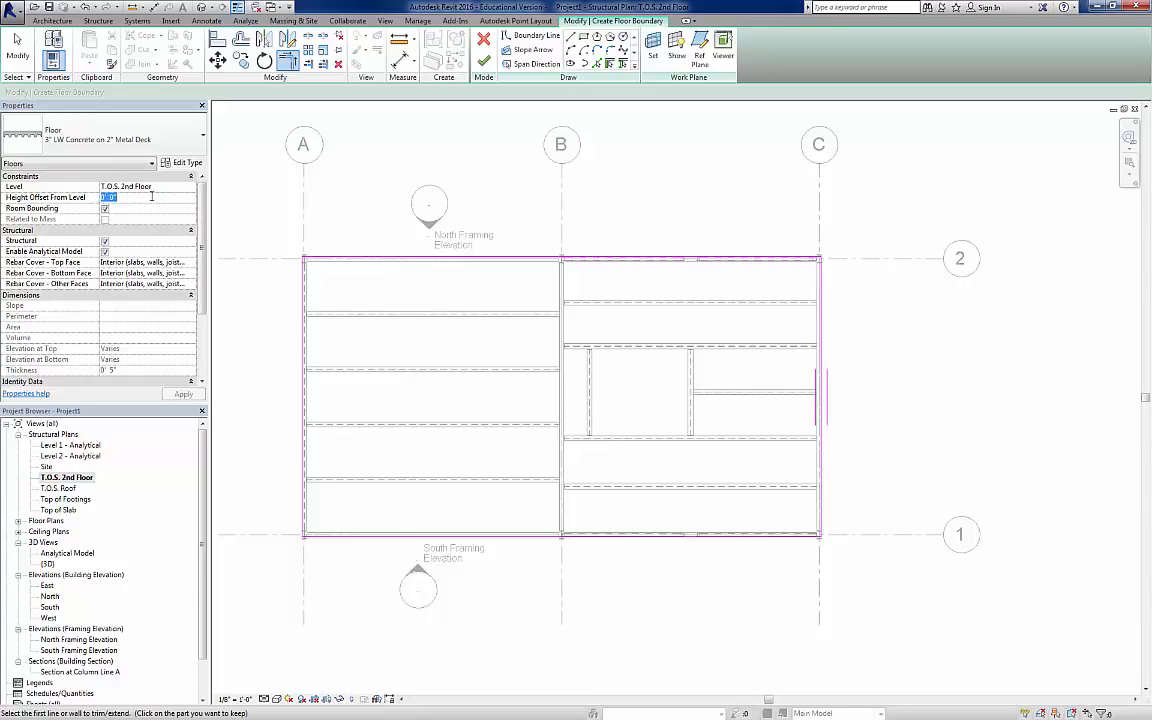
pyautogui.write("5'")
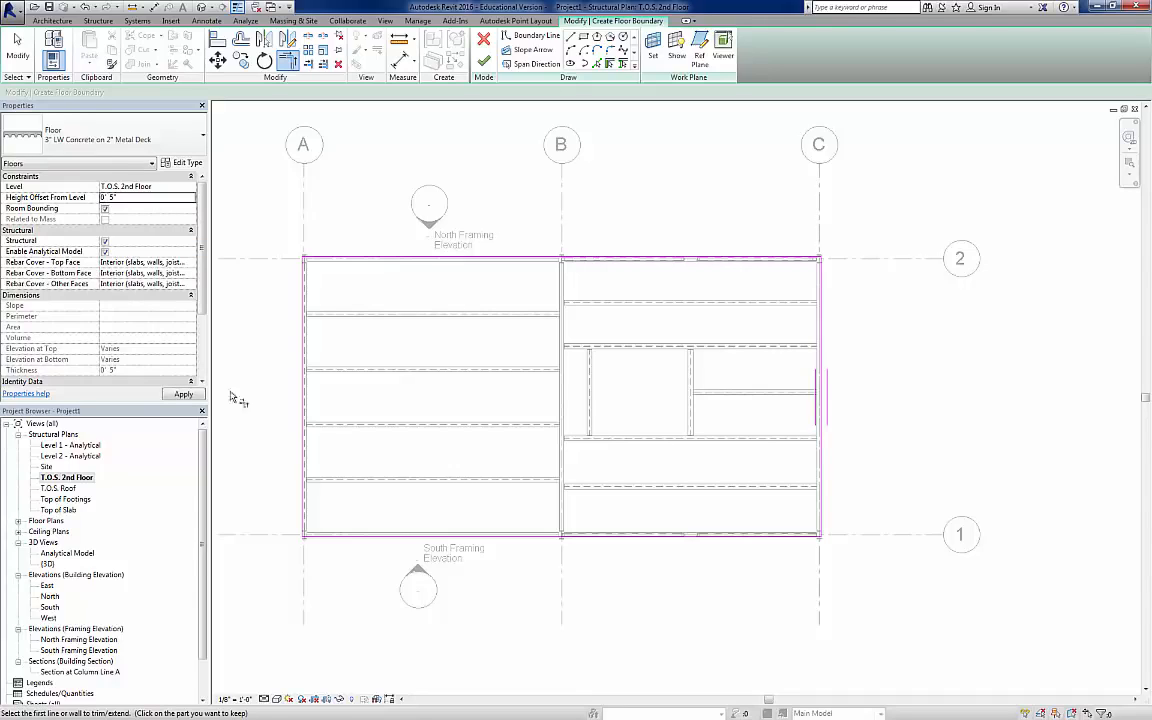
pyautogui.click(186, 395)
pyautogui.click(484, 60)
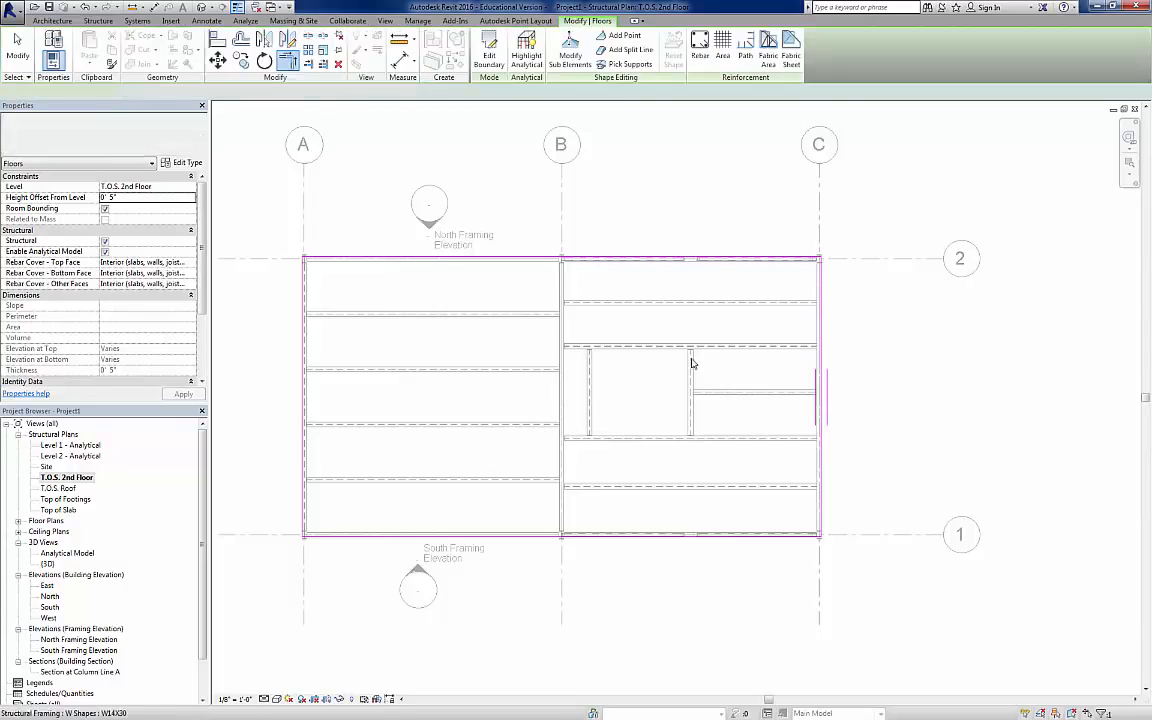
pyautogui.click(274, 613)
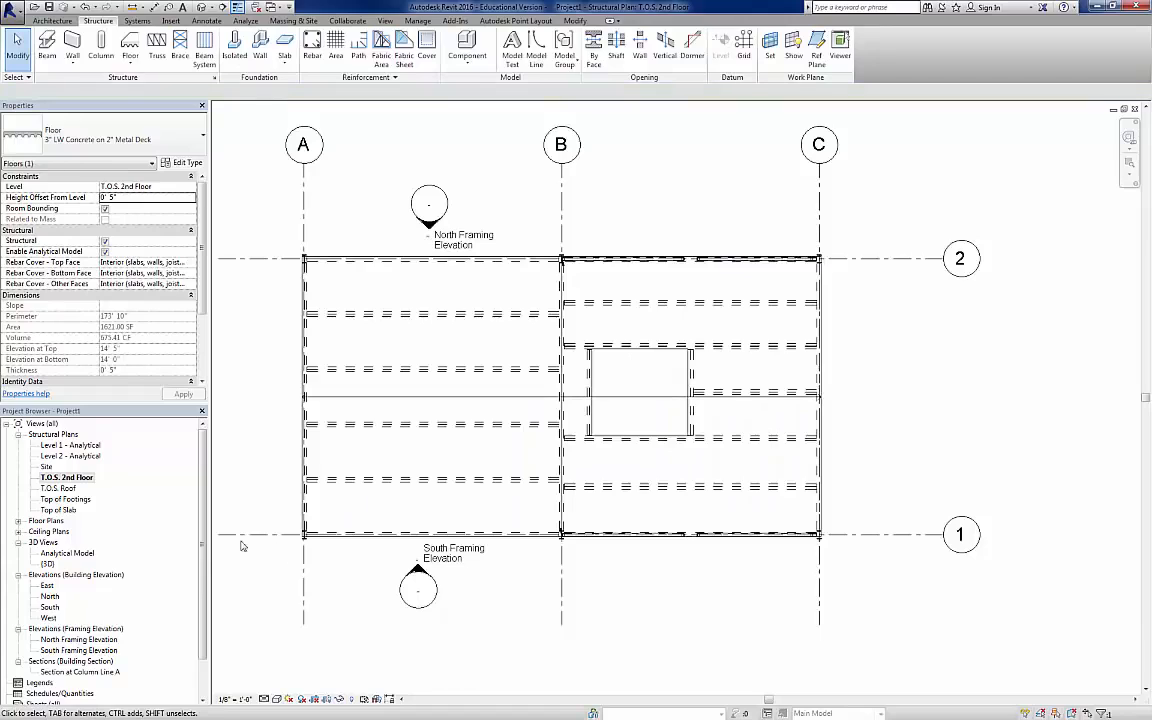
# Step: Open Section at Column Line A, extend its crop region upward past T.O.S. Roof and inspect the 2nd-floor slab edge
pyautogui.doubleClick(66, 674)
pyautogui.scroll(-5, 537, 443)
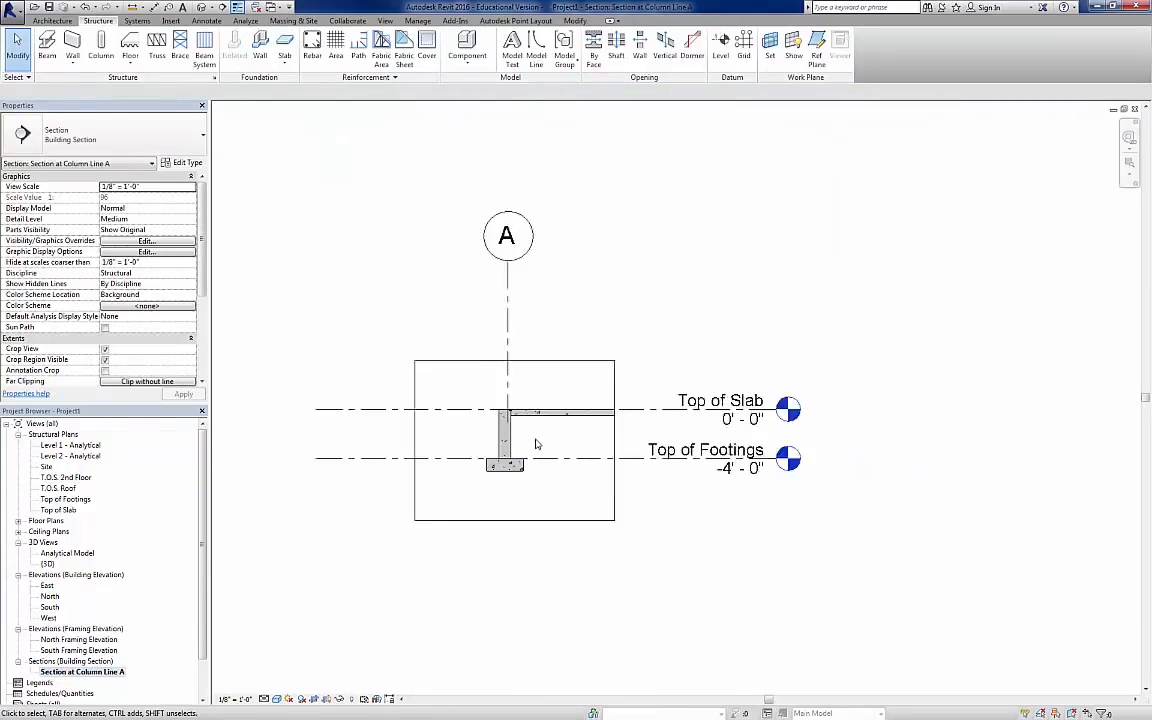
pyautogui.click(556, 400)
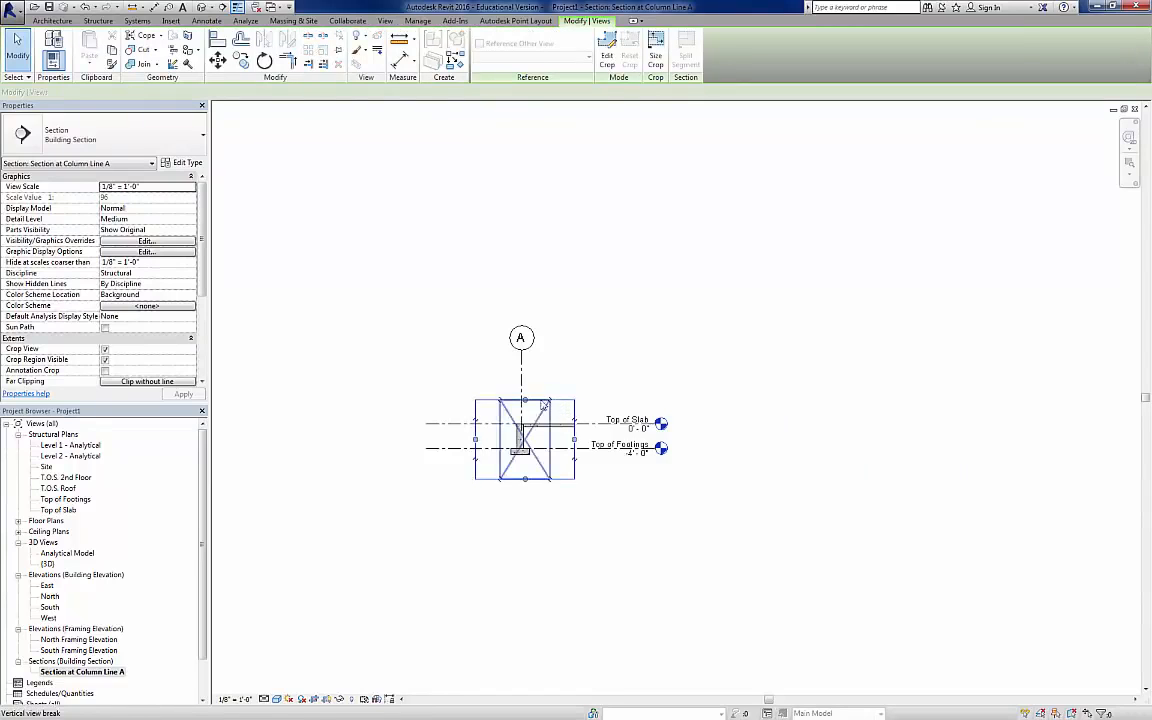
pyautogui.moveTo(528, 383); pyautogui.dragTo(512, 132)
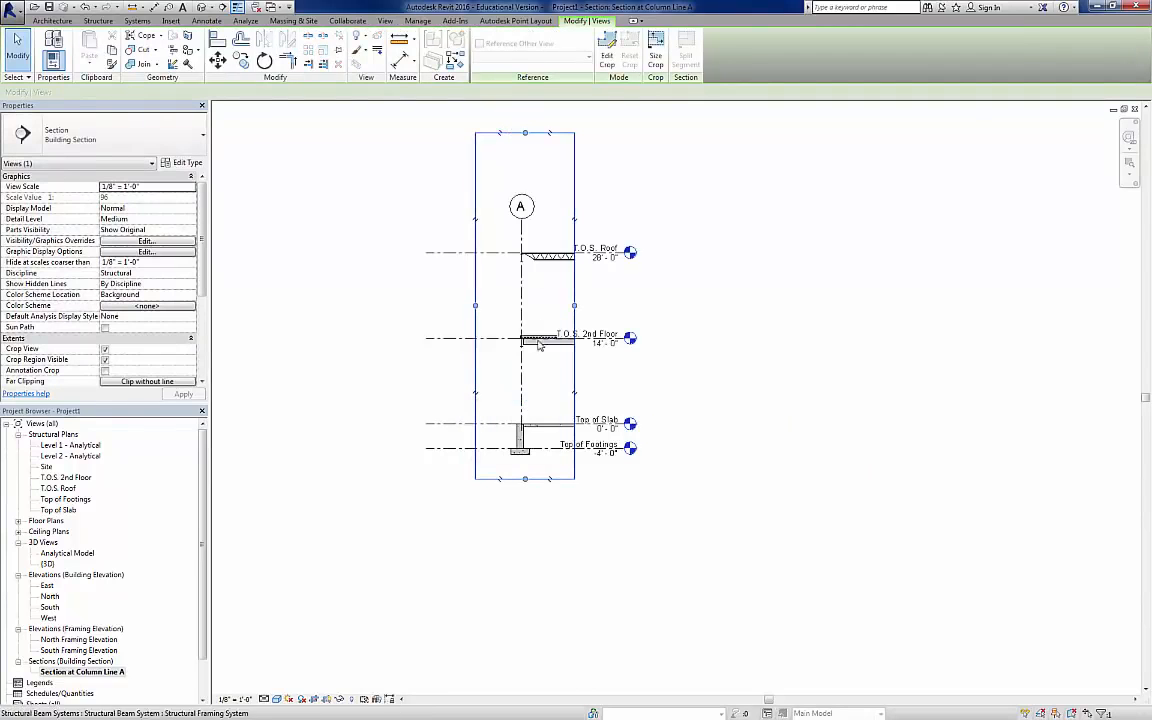
pyautogui.scroll(5, 518, 338)
pyautogui.scroll(3, 512, 345)
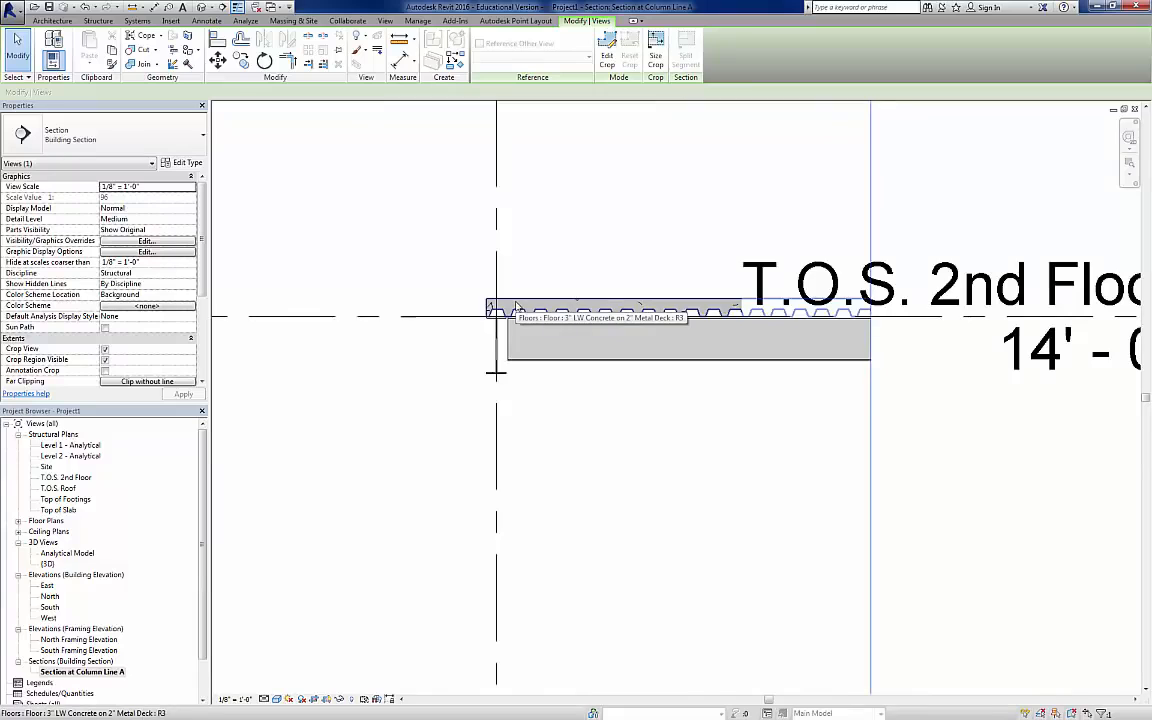
# Step: Move the section's aligned level heads outward so the level names clear the slab and framing
pyautogui.scroll(-5, 517, 305)
pyautogui.click(762, 311)
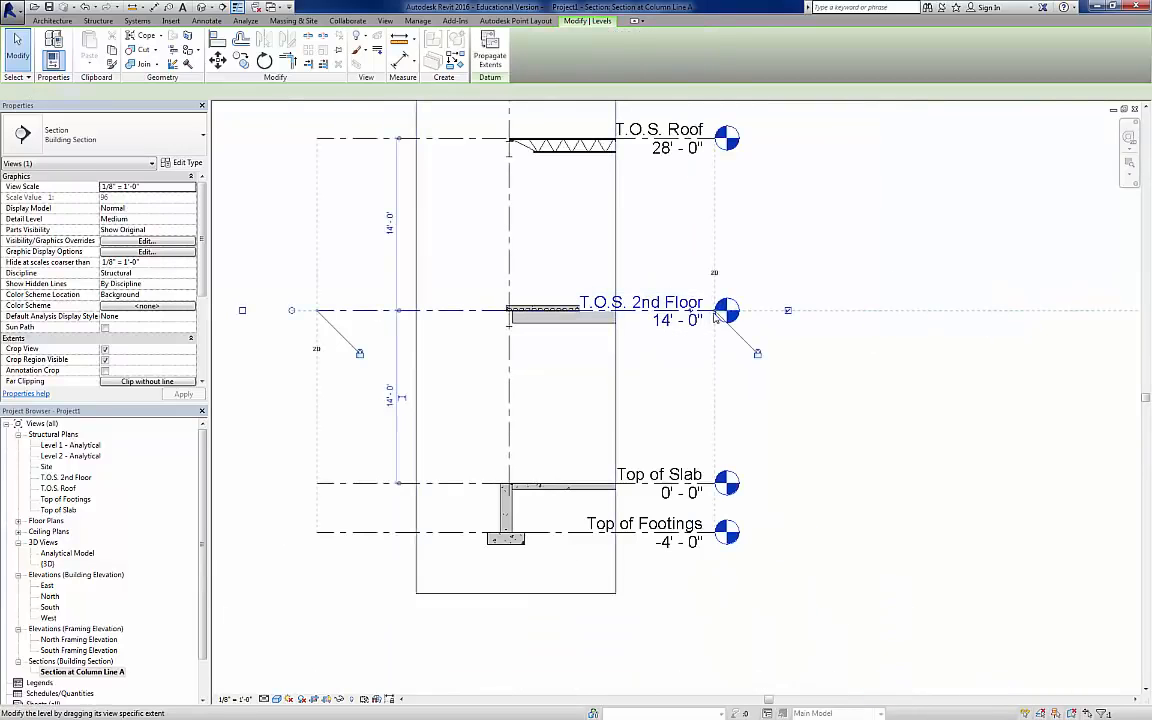
pyautogui.moveTo(764, 311); pyautogui.dragTo(850, 311)
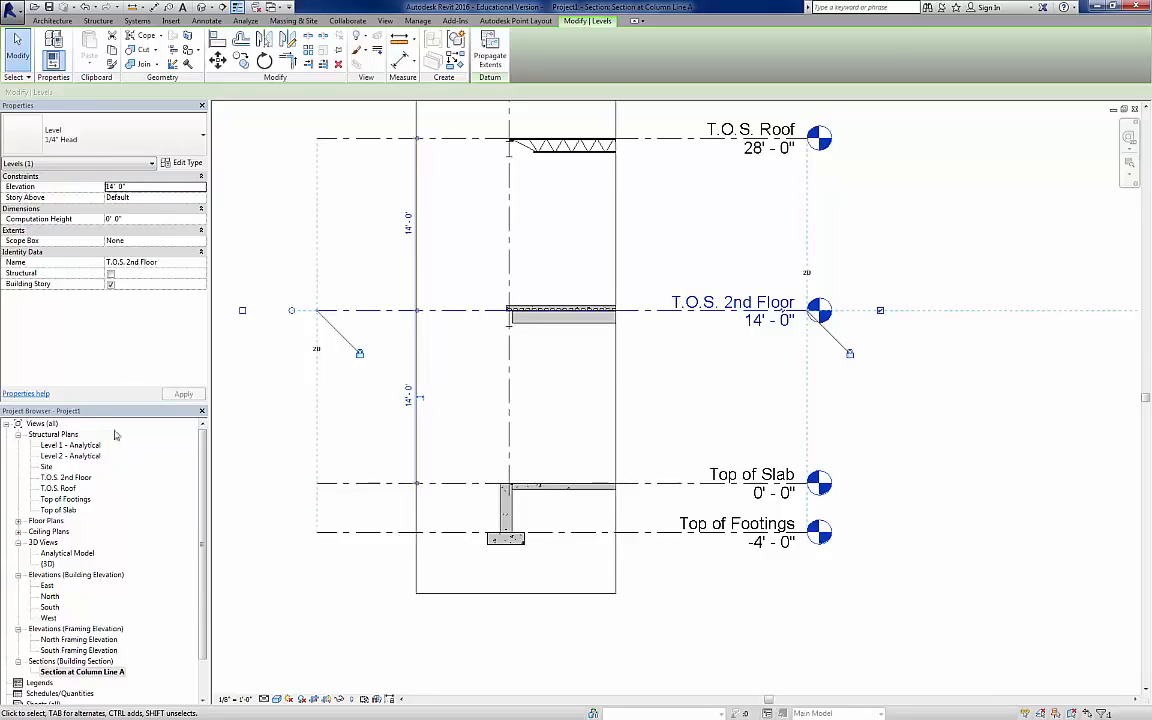
# Step: In the T.O.S. 2nd Floor plan, edit the slab boundary and pick lines along the two beam ends beside column A-2
pyautogui.doubleClick(63, 479)
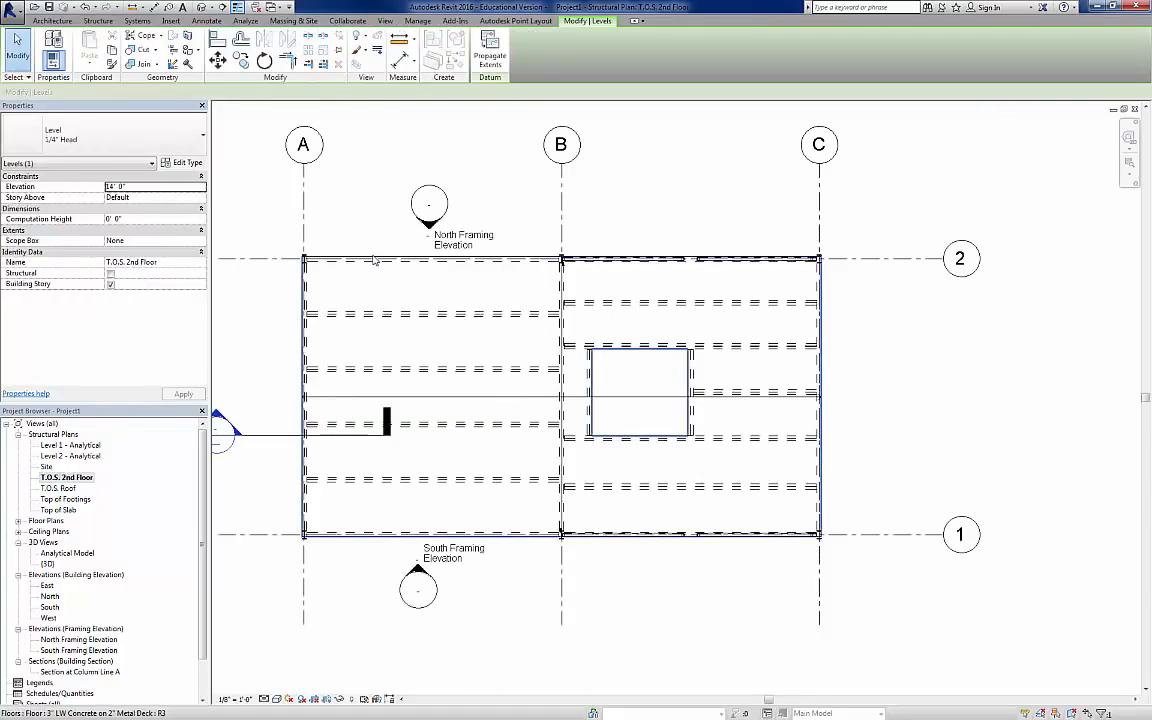
pyautogui.doubleClick(374, 260)
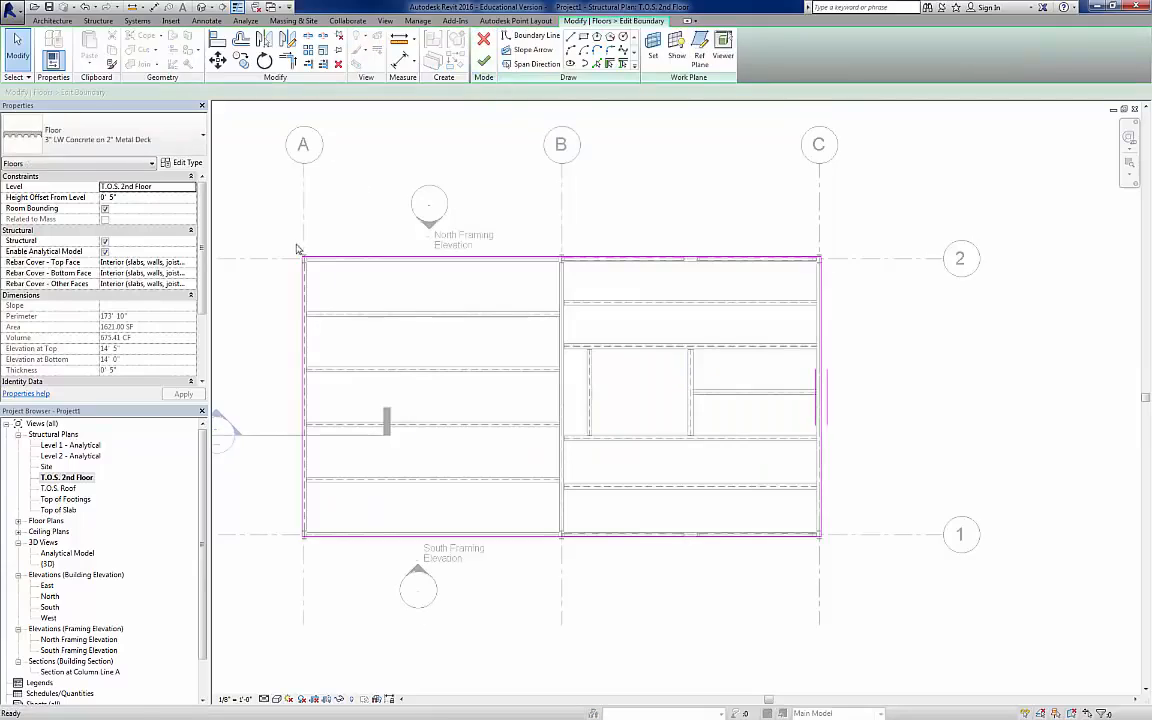
pyautogui.scroll(5, 305, 256)
pyautogui.scroll(4, 312, 275)
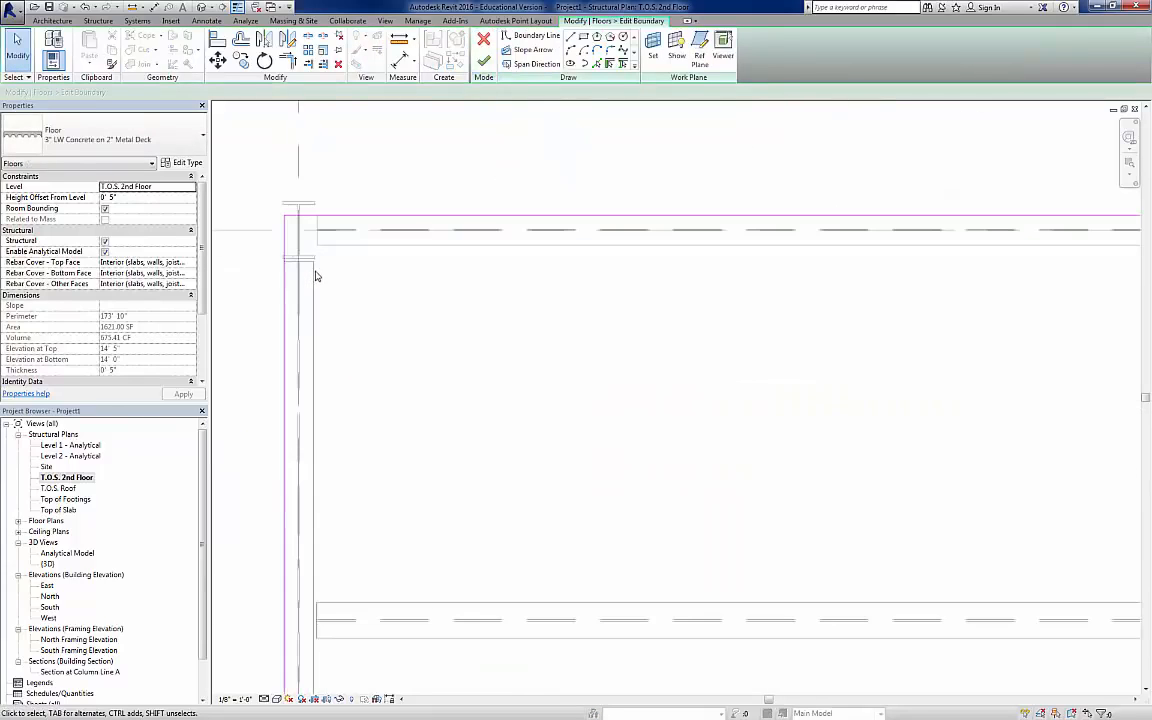
pyautogui.click(534, 36)
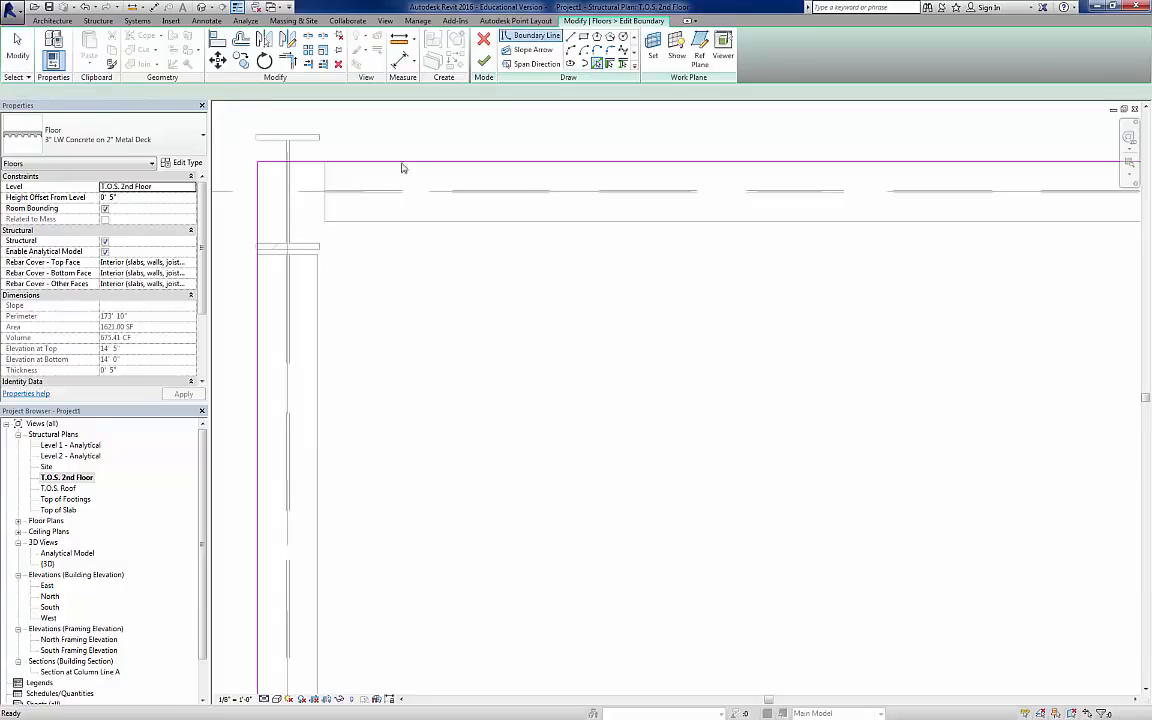
pyautogui.click(326, 180)
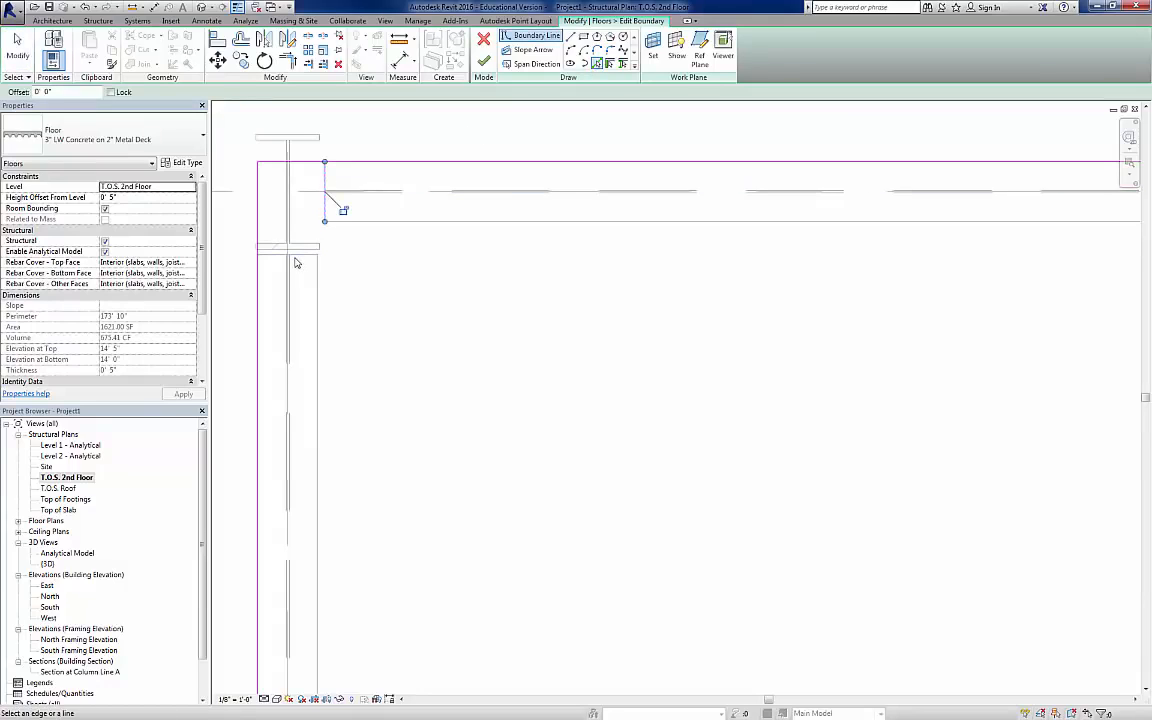
pyautogui.click(294, 256)
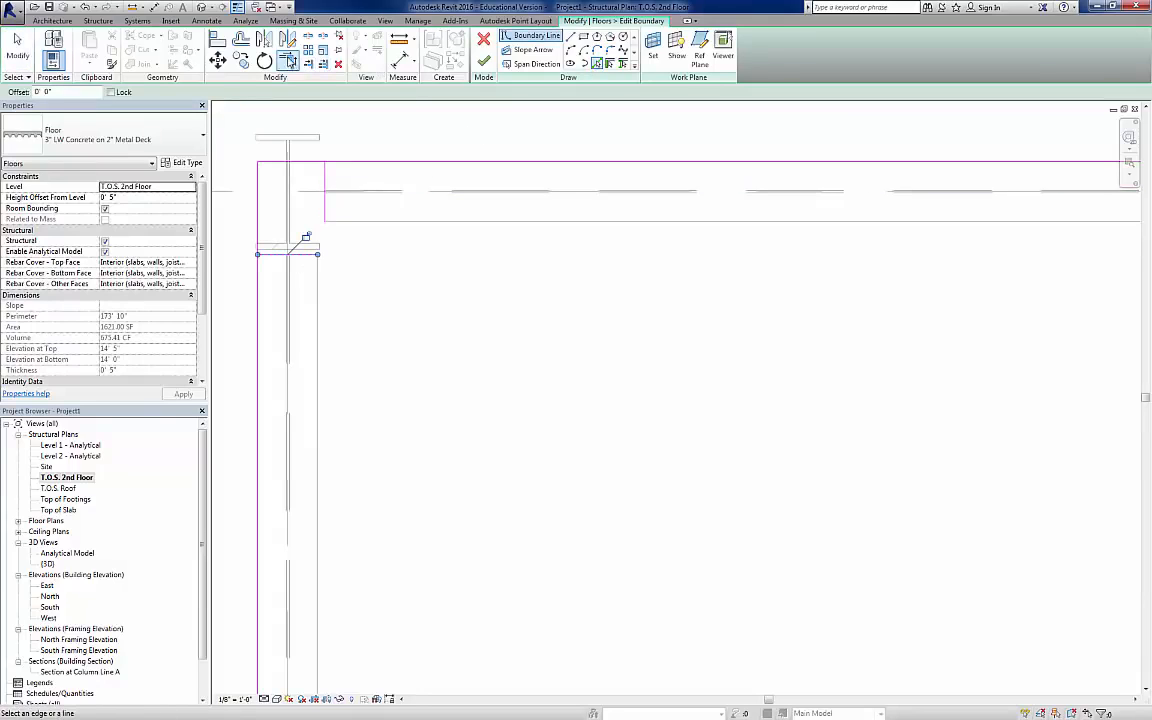
# Step: Trim the picked lines and the slab boundary into corners to notch the slab around column A-2
pyautogui.click(287, 60)
pyautogui.click(304, 256)
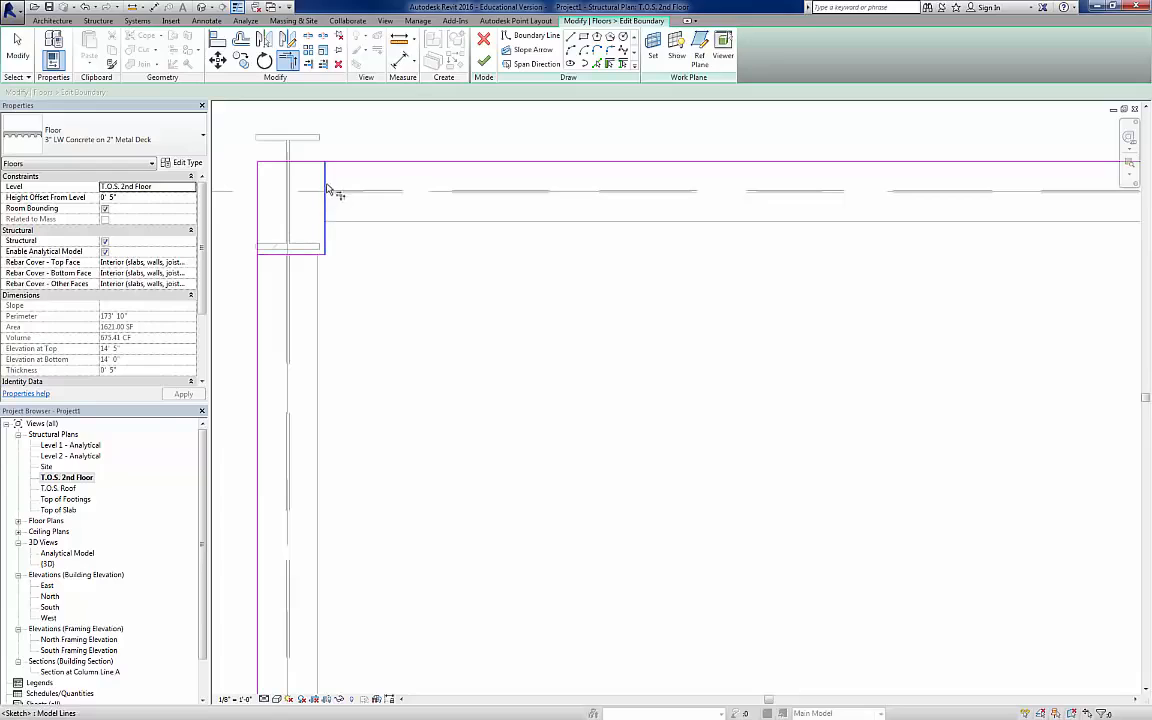
pyautogui.click(326, 192)
pyautogui.click(340, 163)
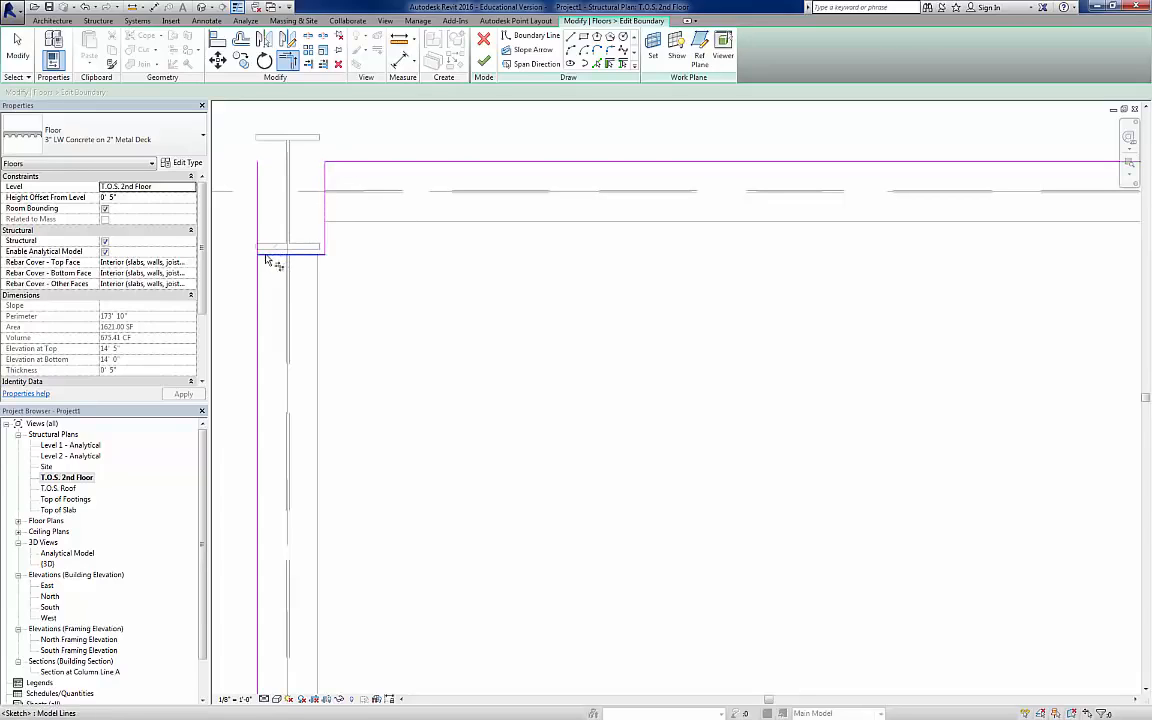
# Step: Pick boundary lines along the three beam ends surrounding the middle column on the slab's north edge
pyautogui.scroll(-3, 380, 311)
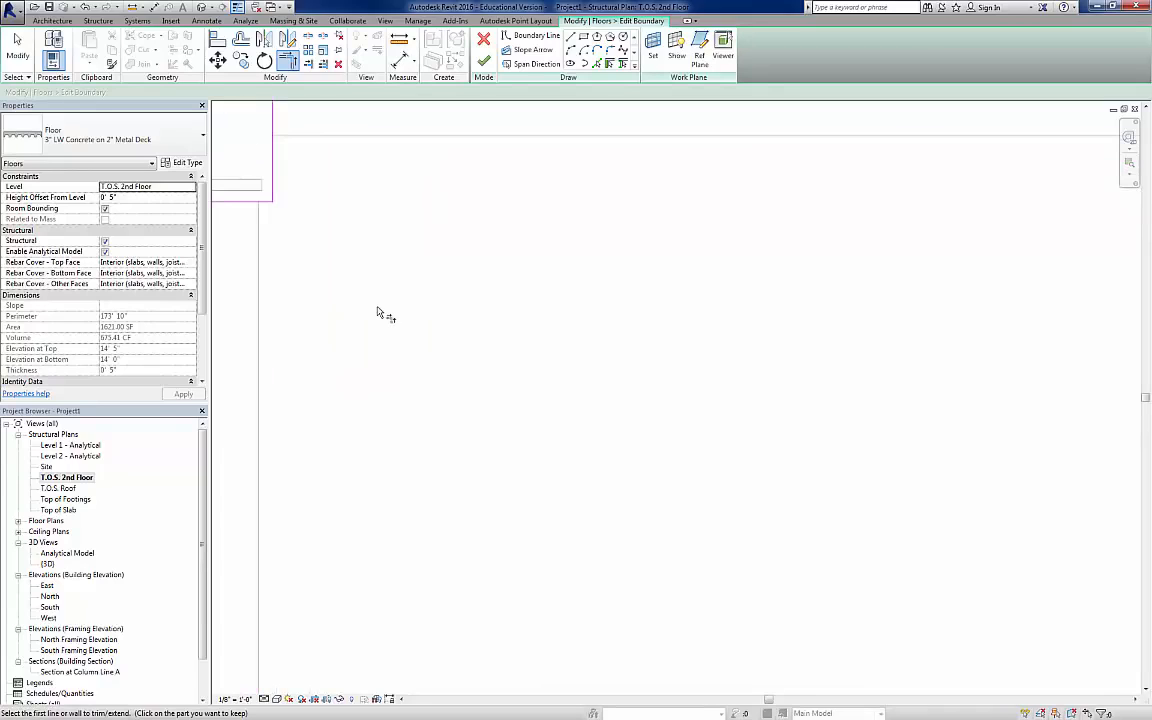
pyautogui.scroll(-3, 392, 316)
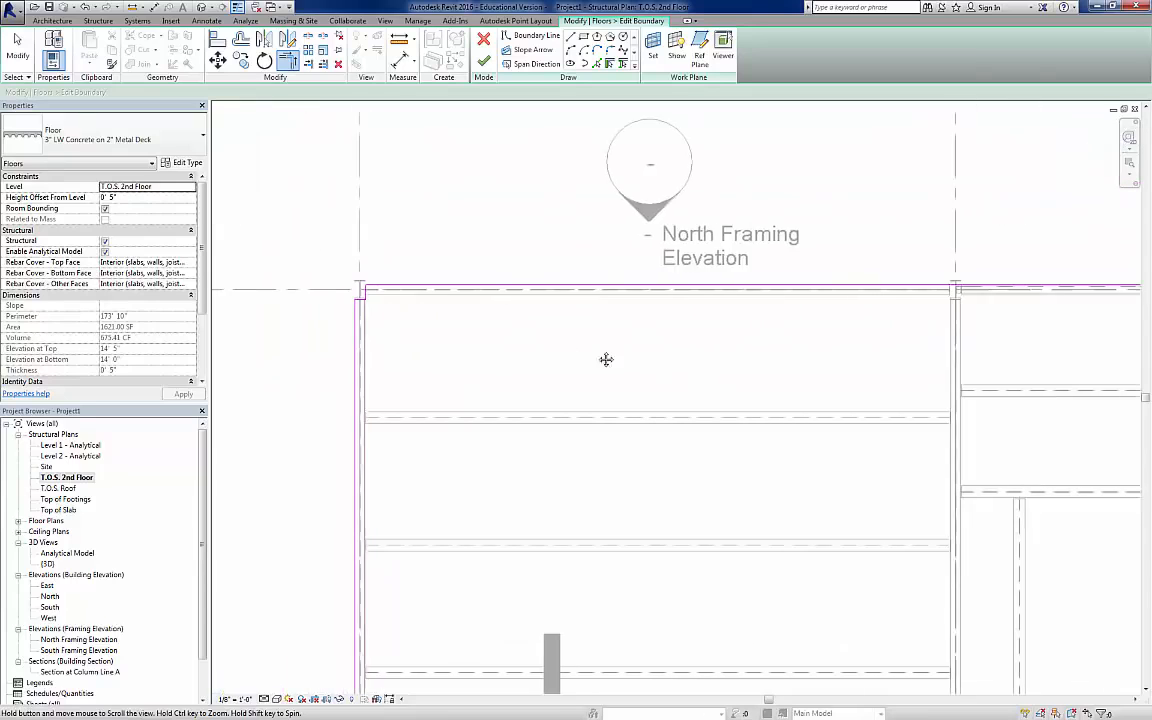
pyautogui.moveTo(607, 360); pyautogui.dragTo(267, 319, button='middle')
pyautogui.scroll(5, 512, 252)
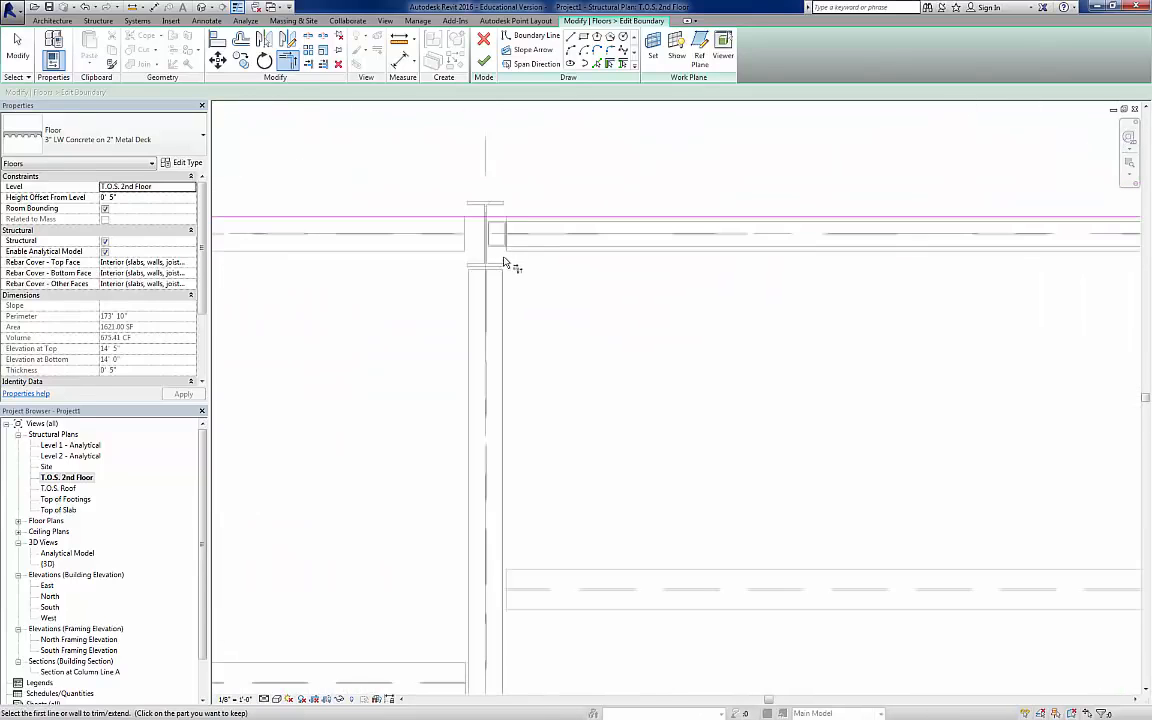
pyautogui.click(597, 63)
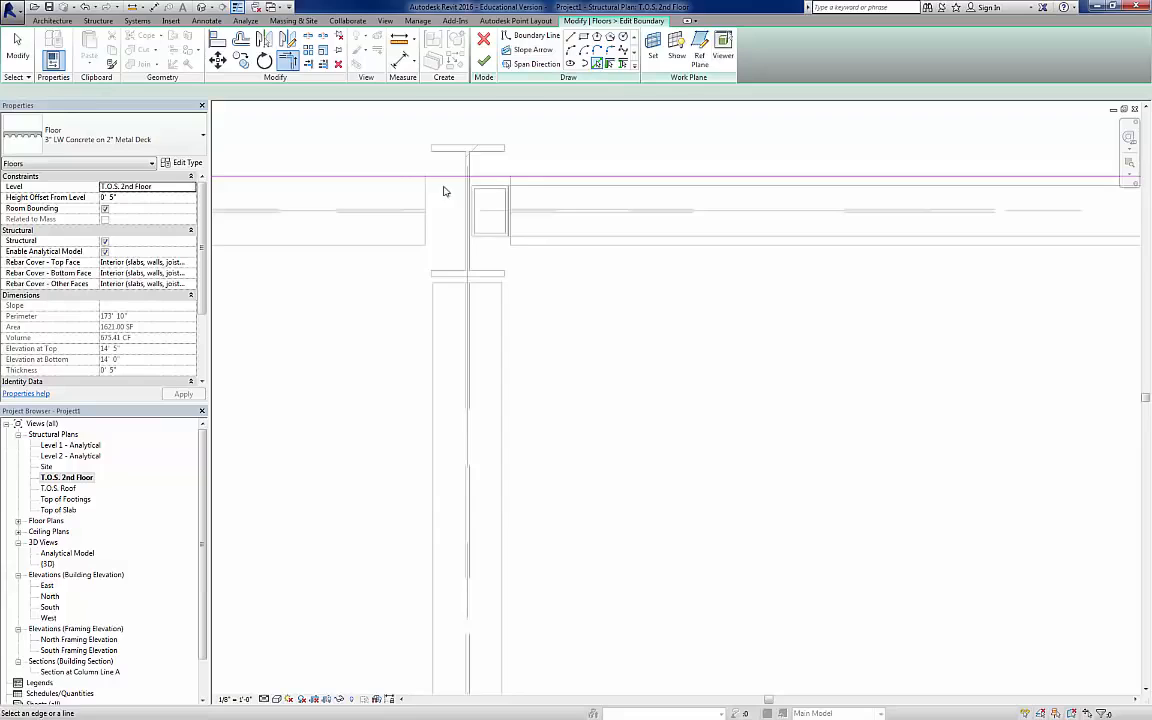
pyautogui.click(426, 195)
pyautogui.click(449, 285)
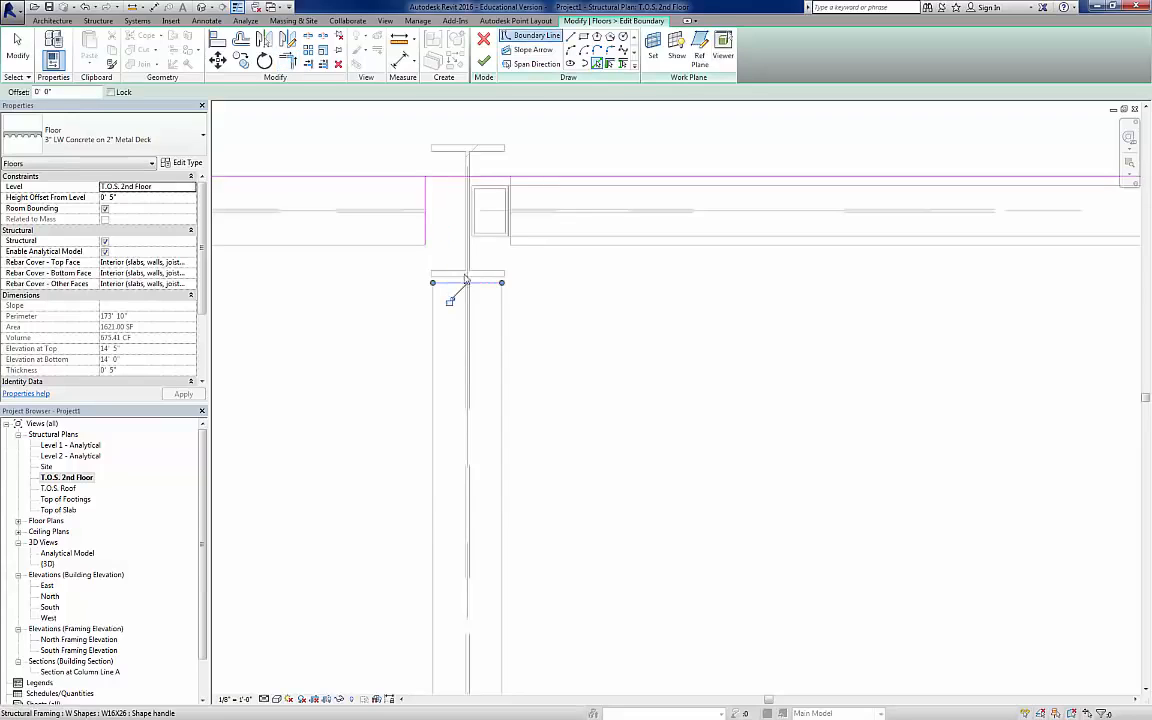
pyautogui.click(510, 243)
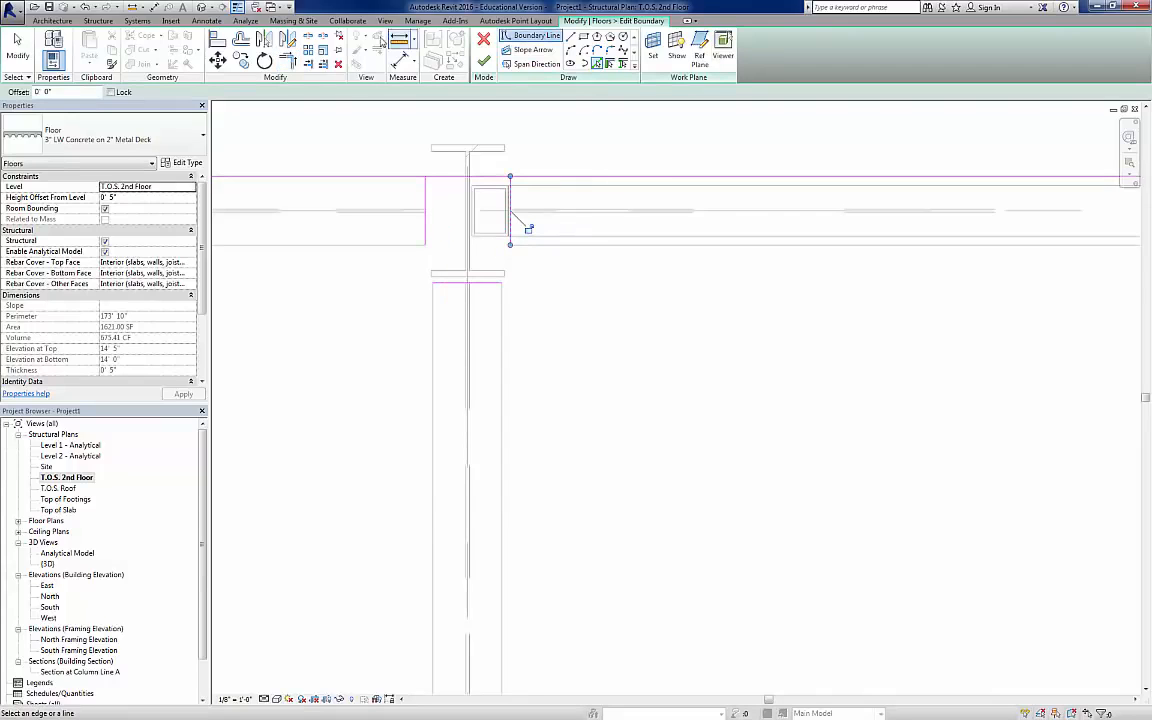
pyautogui.press('Escape')
pyautogui.press('Escape')
# Step: Split the north boundary line at the middle column and trim it with the picked lines into a notch around the column
pyautogui.click(458, 176)
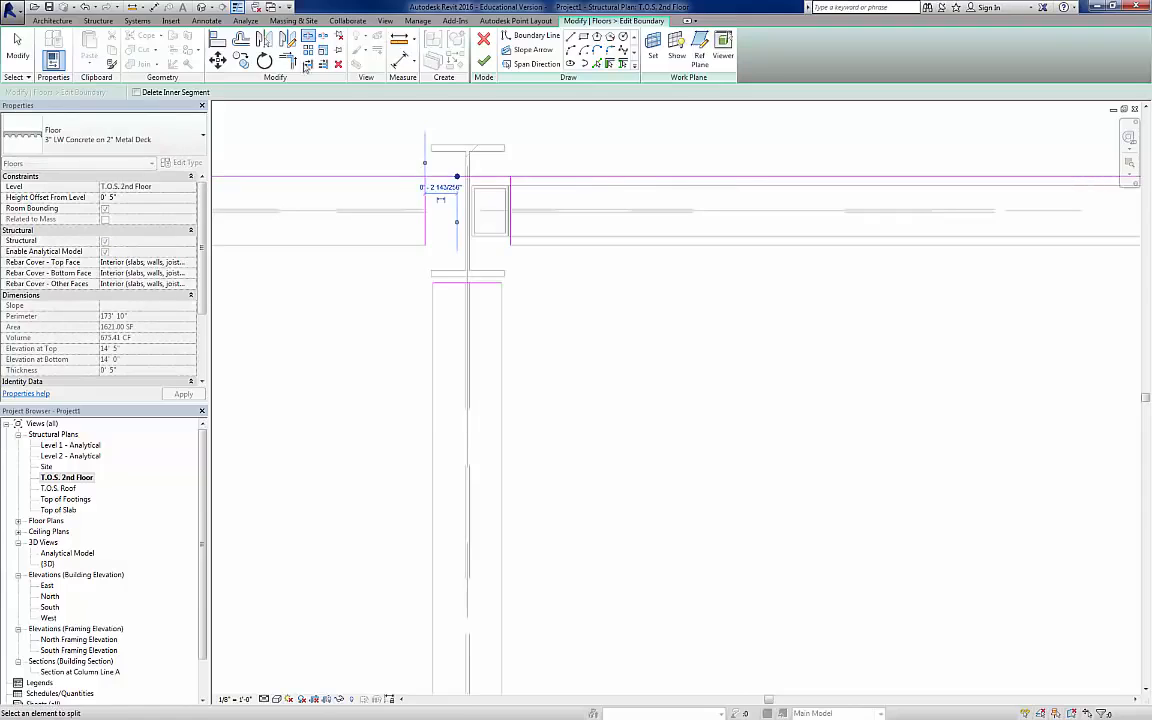
pyautogui.click(288, 61)
pyautogui.click(401, 178)
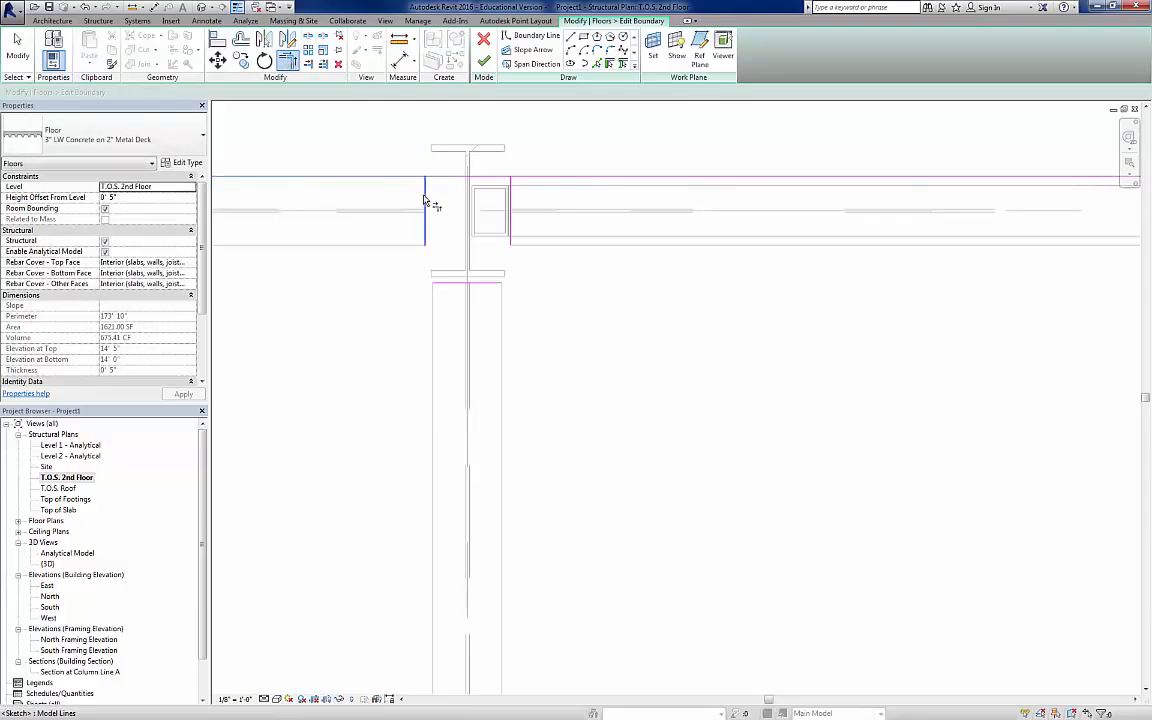
pyautogui.click(510, 282)
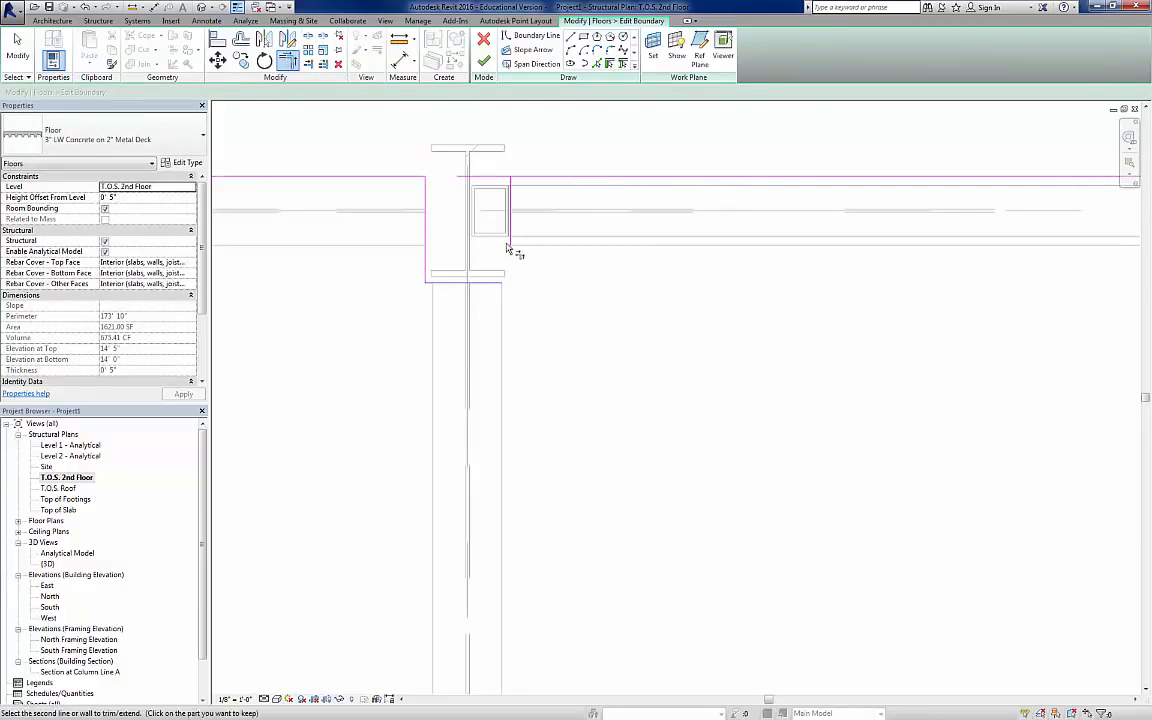
pyautogui.click(511, 190)
pyautogui.click(535, 177)
pyautogui.scroll(3, 507, 270)
pyautogui.scroll(-1, 506, 271)
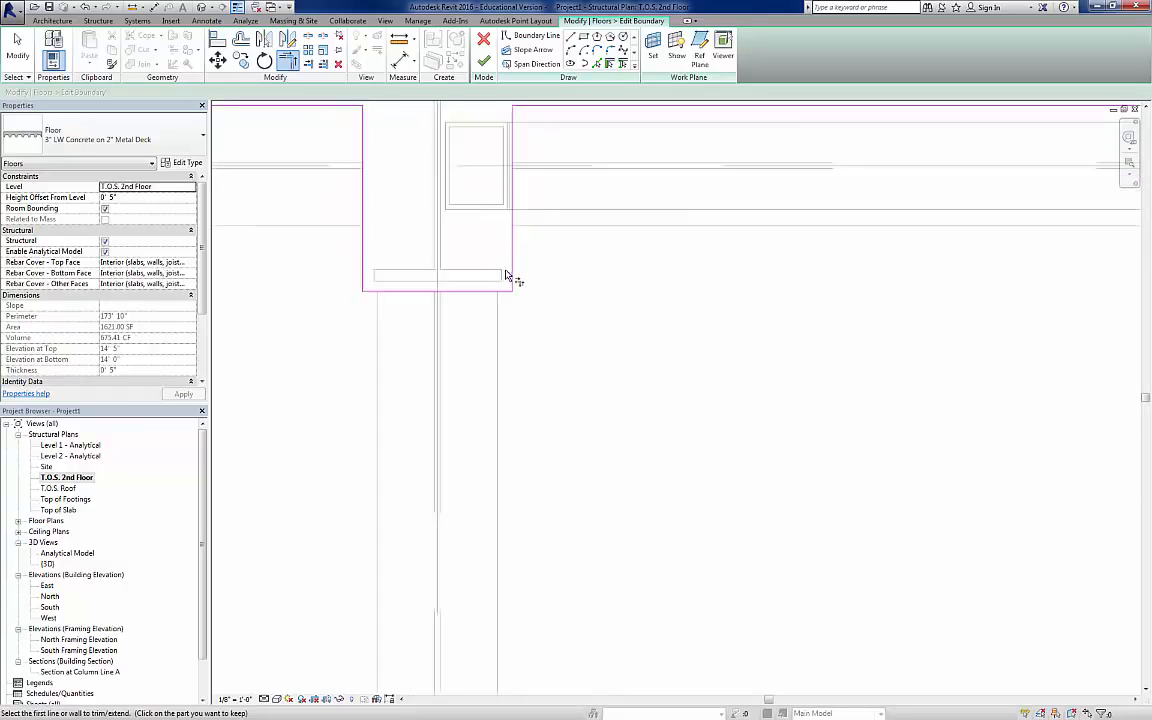
# Step: Pick boundary lines along the two beam ends beside the northeast corner column
pyautogui.scroll(-8, 506, 272)
pyautogui.moveTo(848, 308); pyautogui.dragTo(310, 300, button='middle')
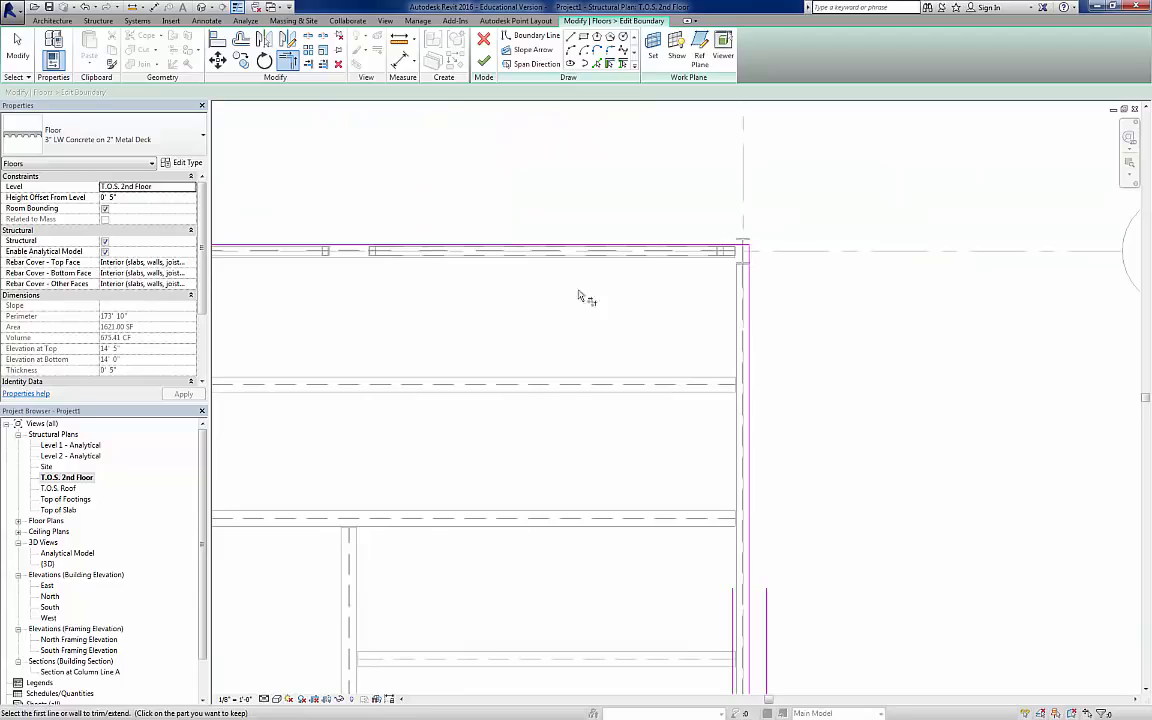
pyautogui.scroll(3, 759, 249)
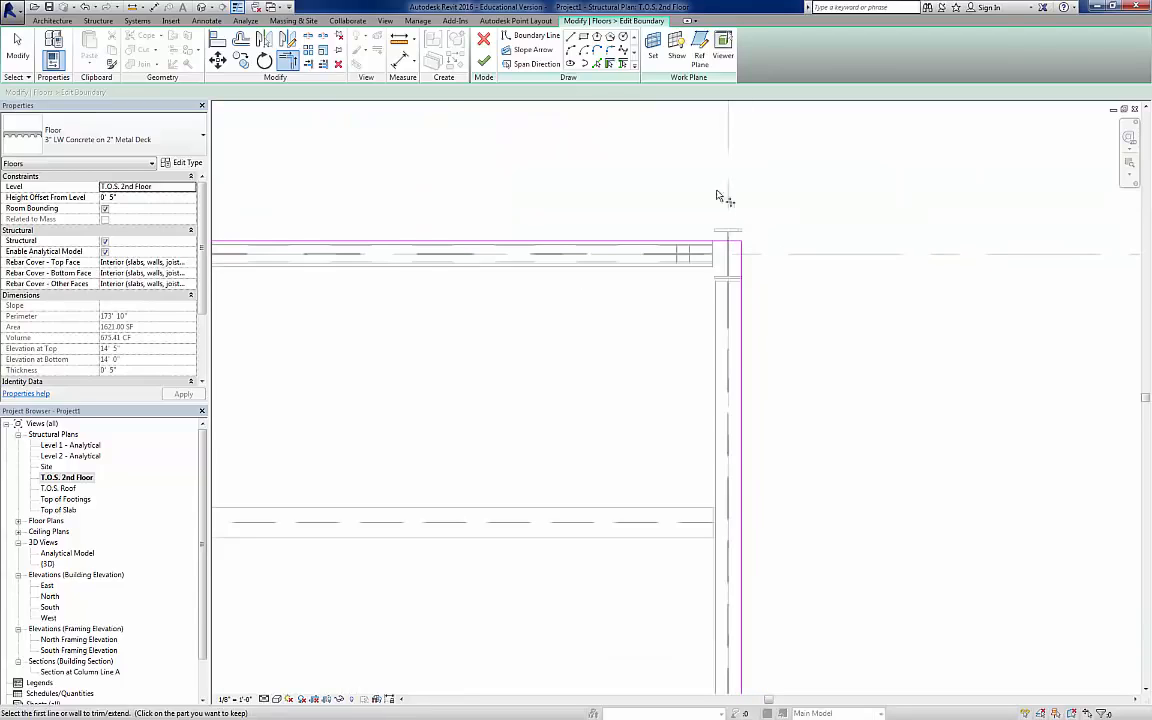
pyautogui.click(599, 62)
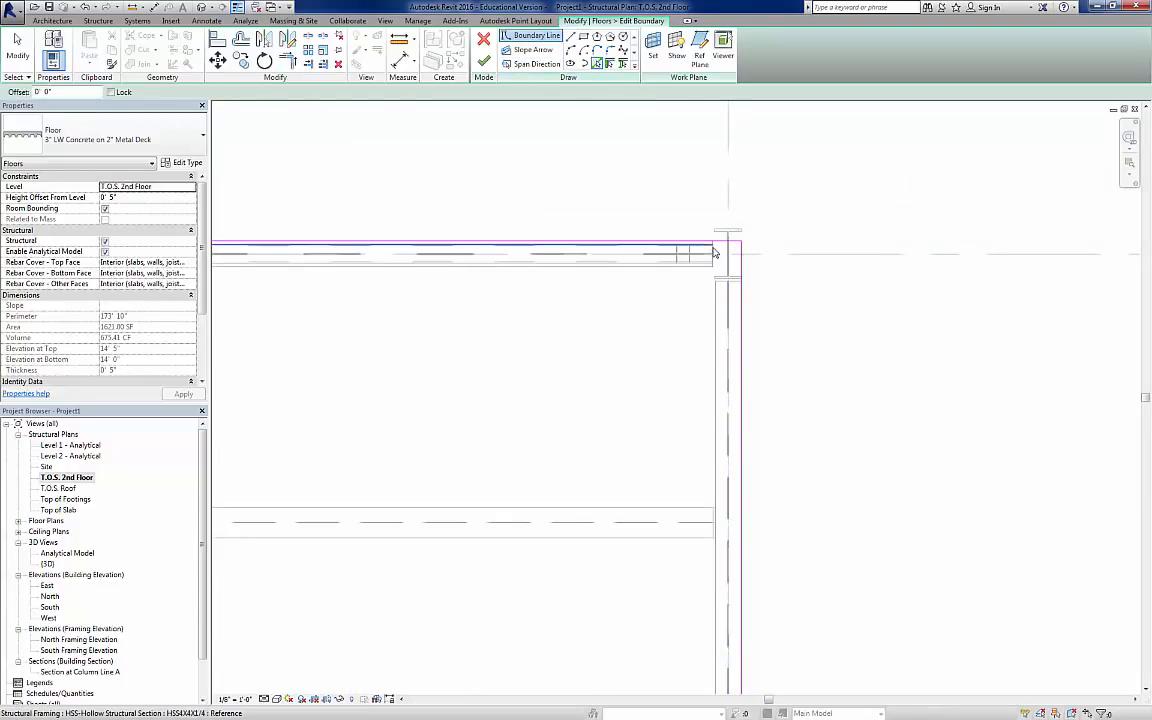
pyautogui.scroll(-3, 716, 249)
pyautogui.scroll(5, 702, 266)
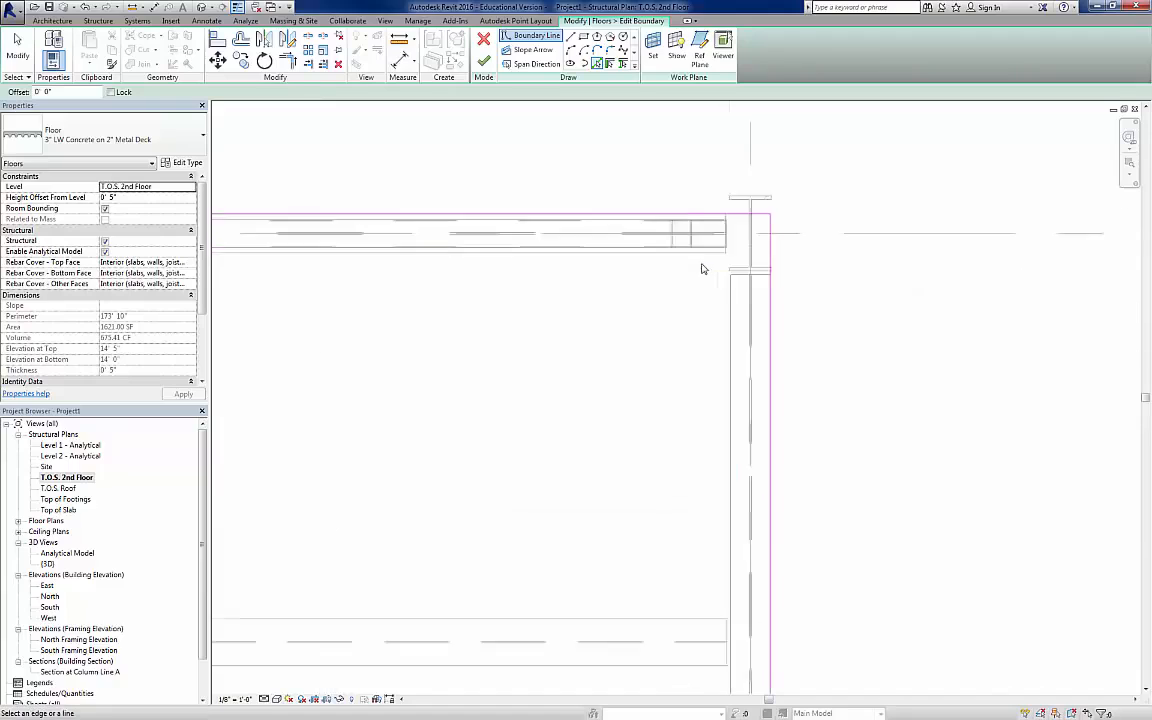
pyautogui.click(759, 228)
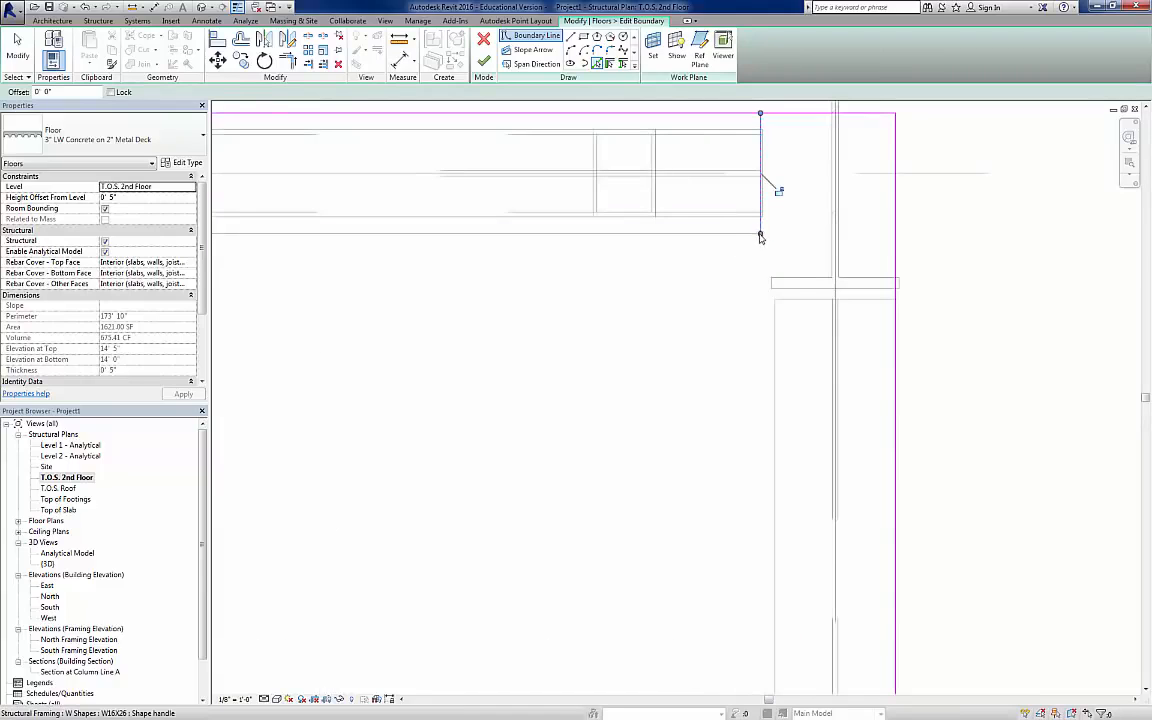
pyautogui.click(800, 299)
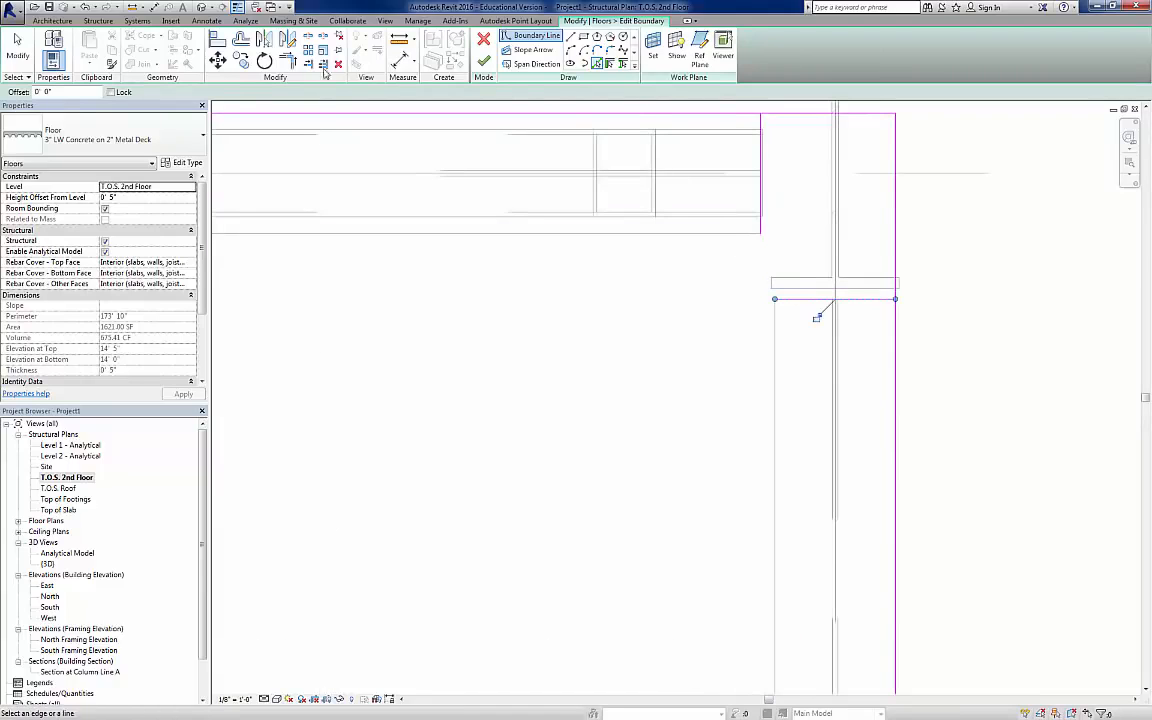
pyautogui.press('Escape')
pyautogui.press('Escape')
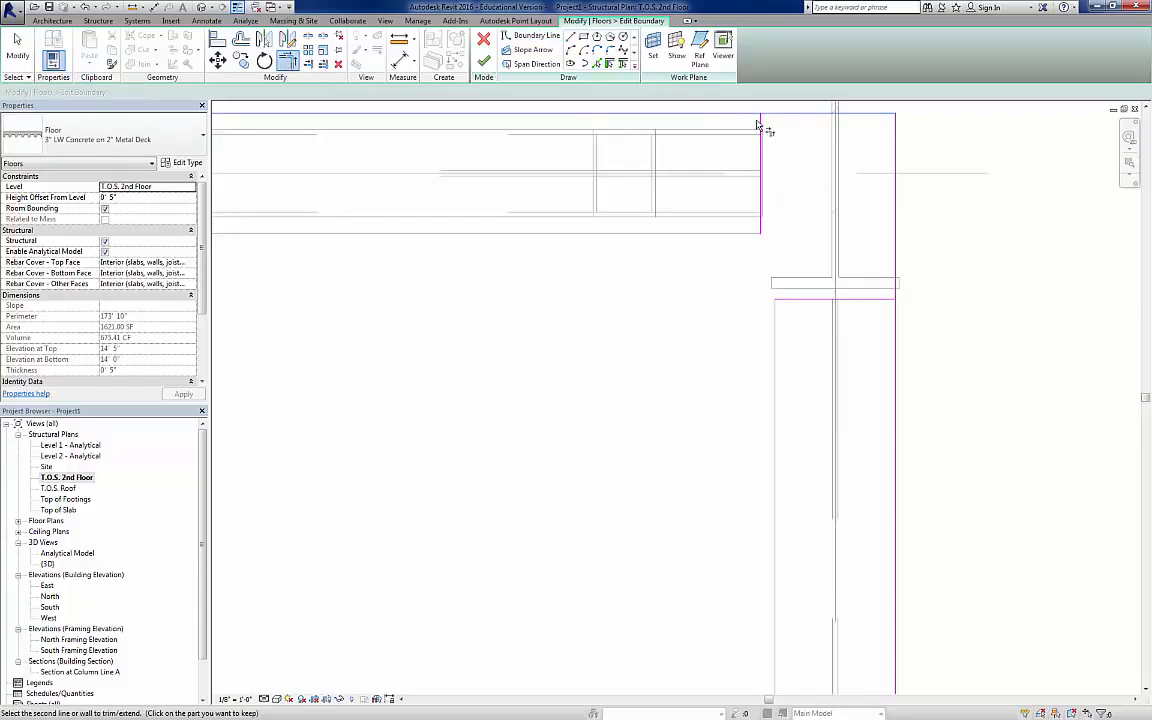
# Step: Trim the slab boundary and picked lines into corners to notch the slab around the northeast corner column
pyautogui.click(760, 122)
pyautogui.click(750, 114)
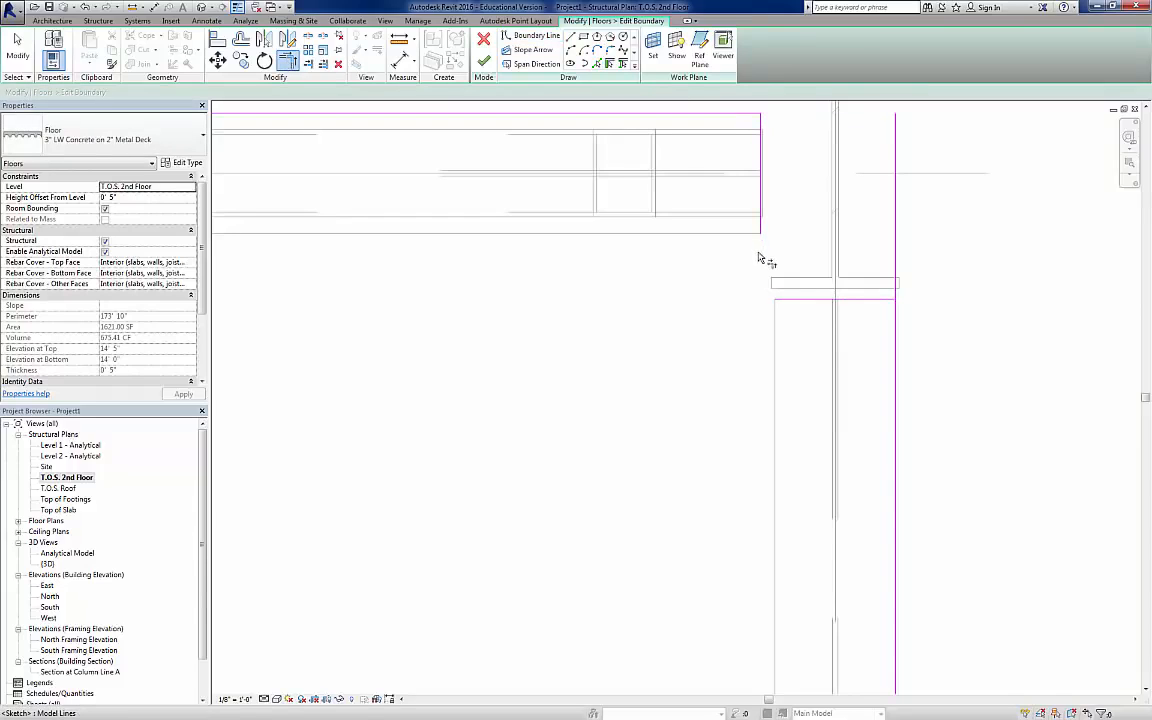
pyautogui.click(803, 300)
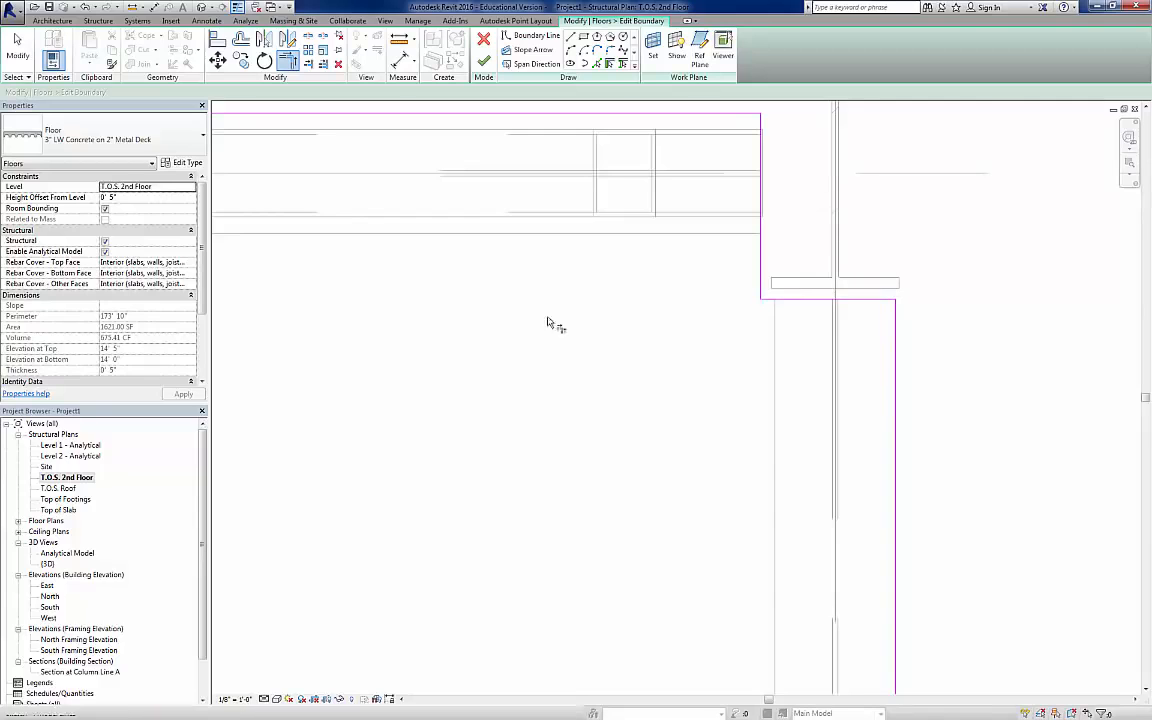
# Step: Pick boundary lines along the two beam ends beside the southeast corner column
pyautogui.scroll(5, 512, 360)
pyautogui.scroll(-3, 508, 362)
pyautogui.moveTo(545, 460); pyautogui.dragTo(540, 70, button='middle')
pyautogui.moveTo(547, 492); pyautogui.dragTo(555, 326, button='middle')
pyautogui.scroll(4, 538, 389)
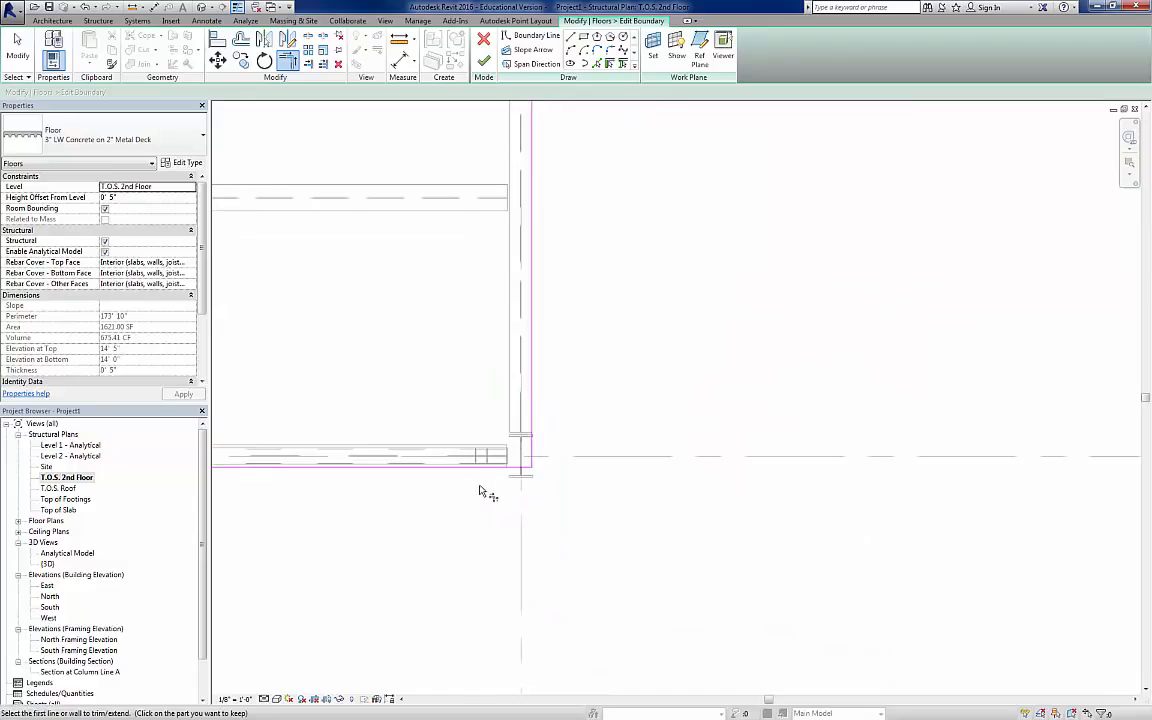
pyautogui.scroll(4, 480, 485)
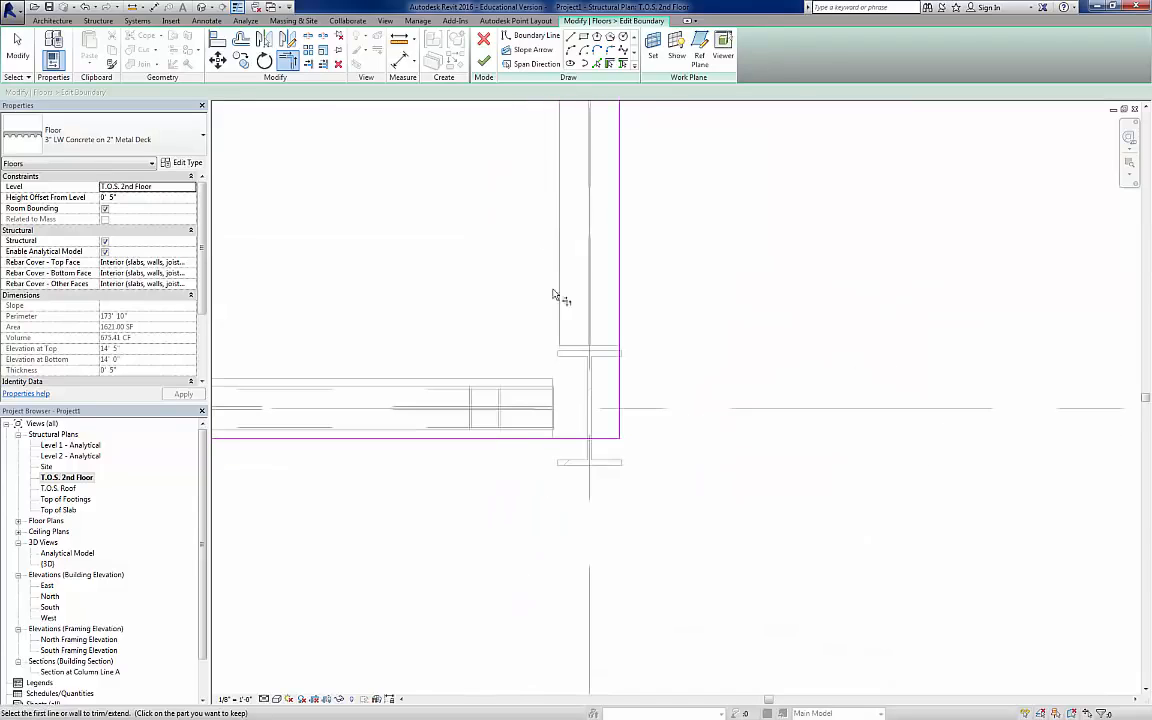
pyautogui.click(596, 64)
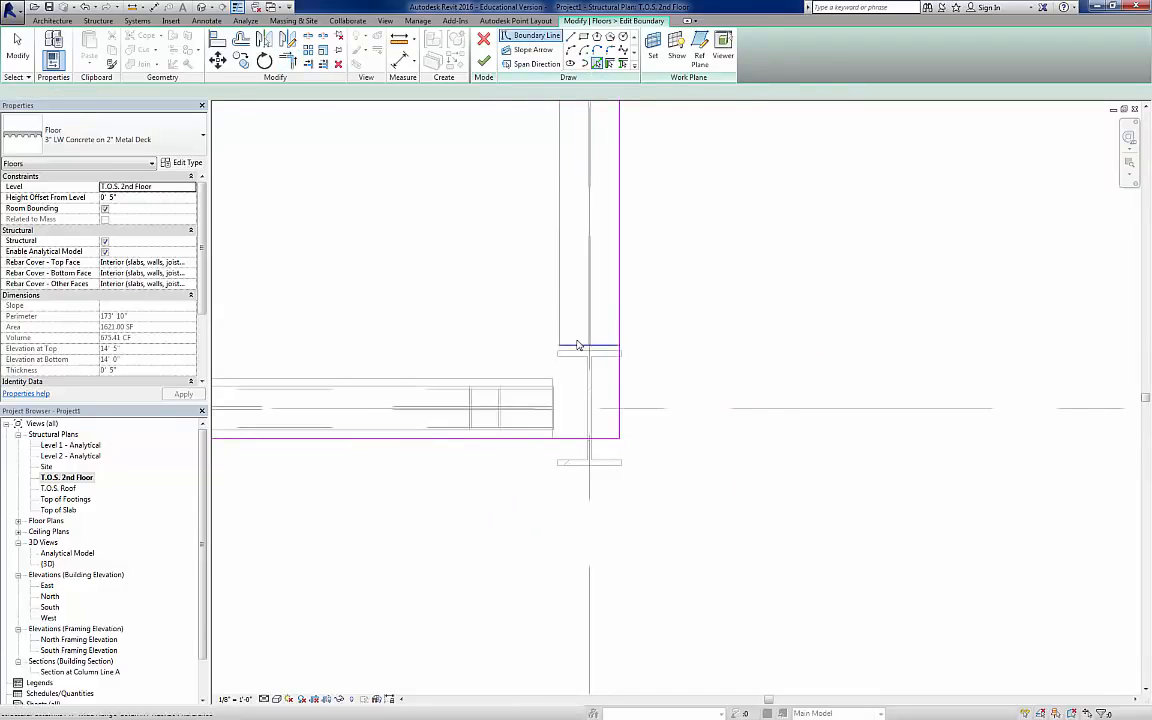
pyautogui.click(555, 387)
pyautogui.press('Escape')
pyautogui.press('Escape')
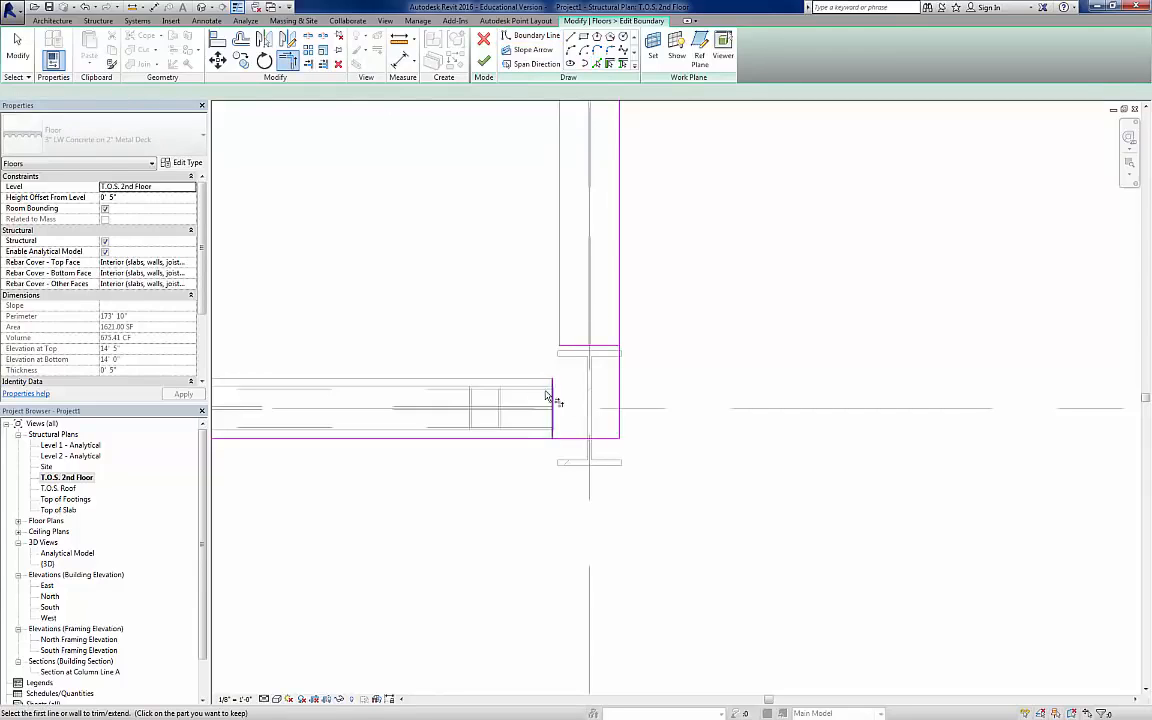
# Step: Trim the picked lines and slab boundary into corners to notch the slab around the southeast corner column
pyautogui.click(585, 347)
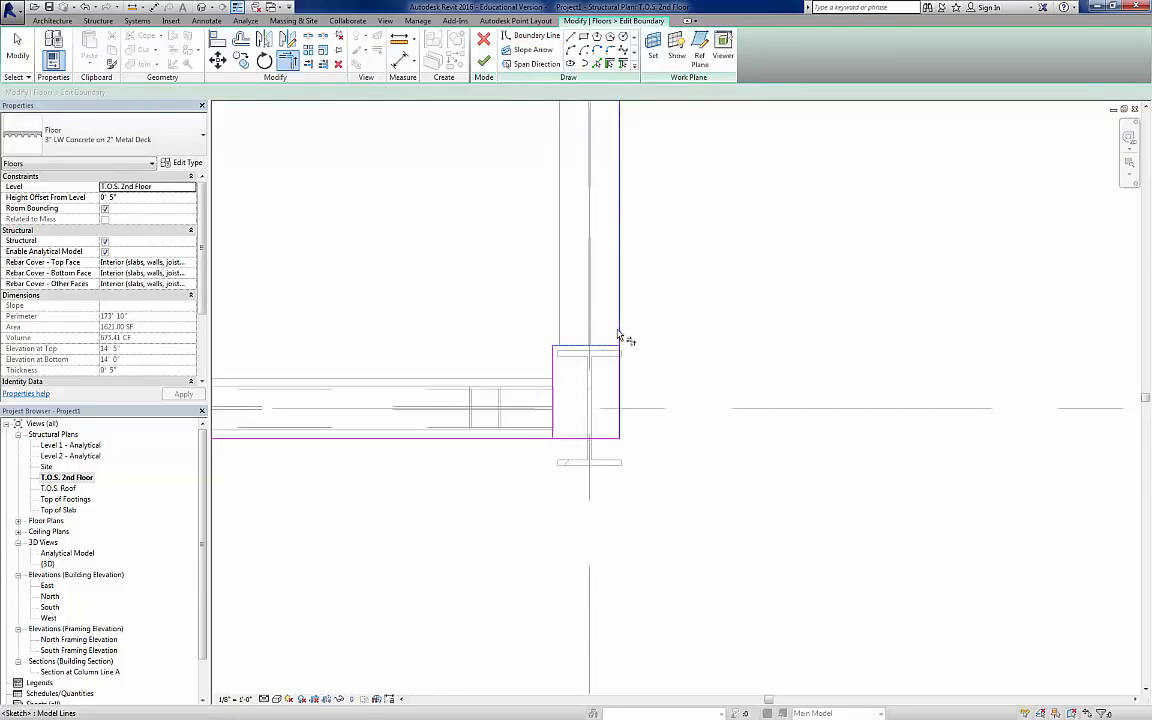
pyautogui.click(554, 422)
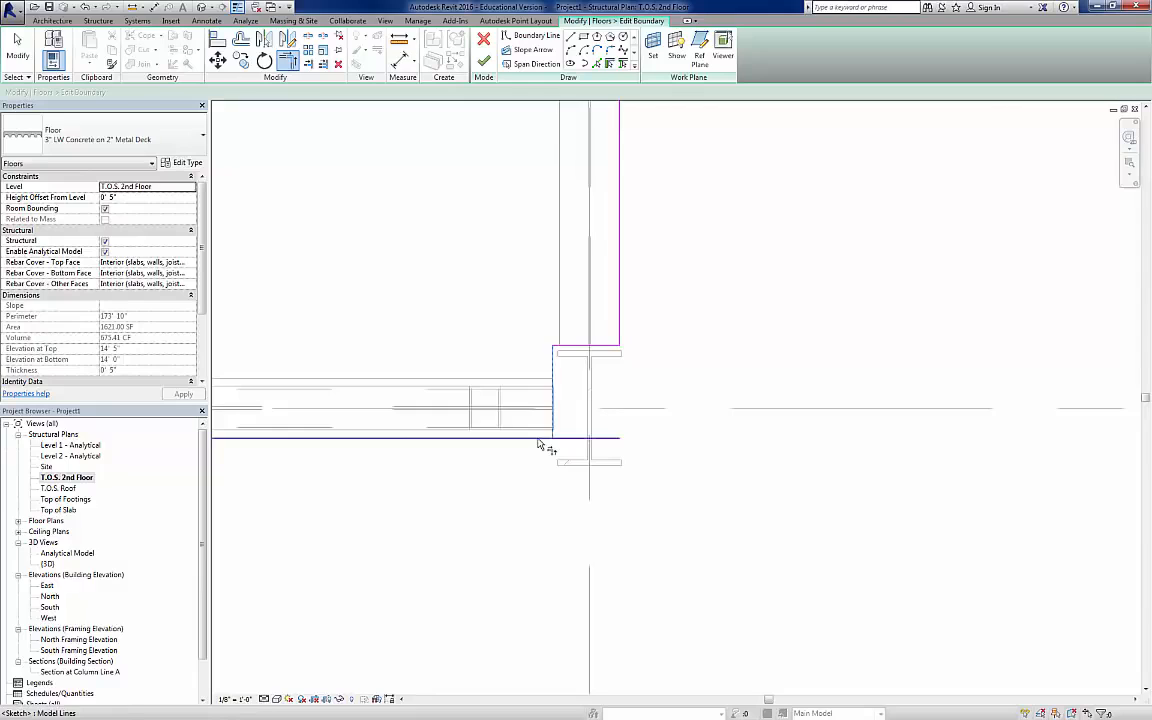
pyautogui.click(537, 438)
# Step: Pick boundary lines along the three beam ends surrounding the middle column on the slab's south edge
pyautogui.scroll(-2, 476, 419)
pyautogui.scroll(-3, 470, 422)
pyautogui.moveTo(389, 436); pyautogui.dragTo(923, 428, button='middle')
pyautogui.moveTo(367, 413); pyautogui.dragTo(847, 417, button='middle')
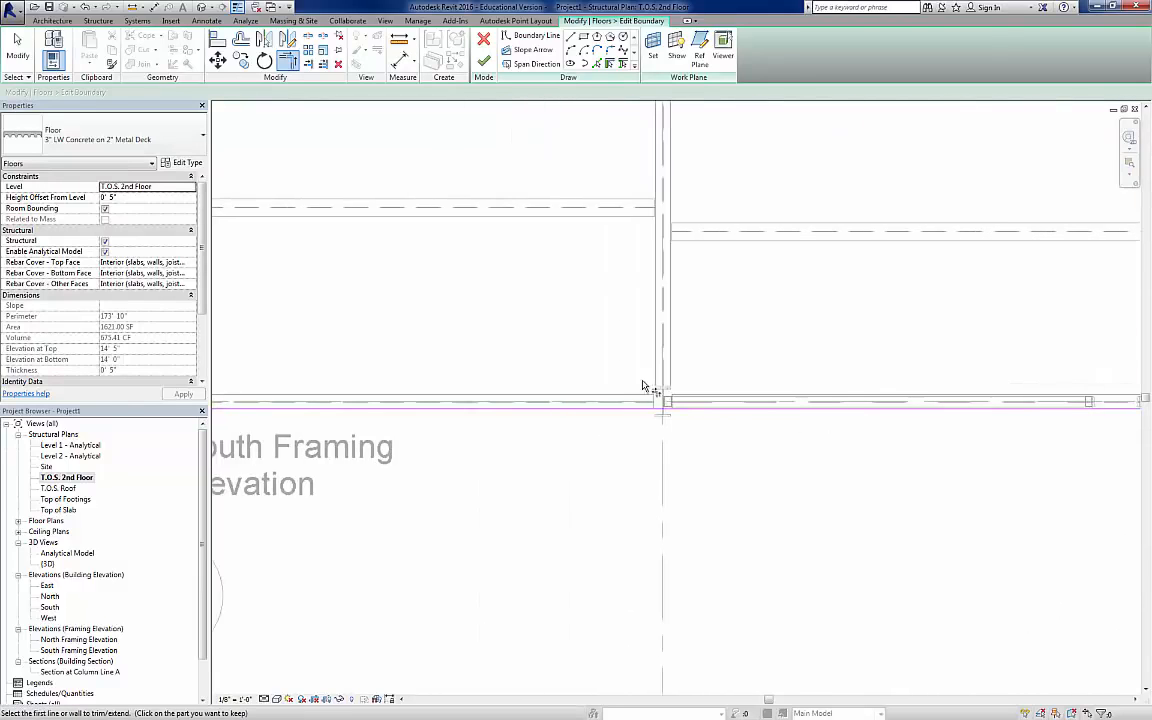
pyautogui.scroll(5, 700, 436)
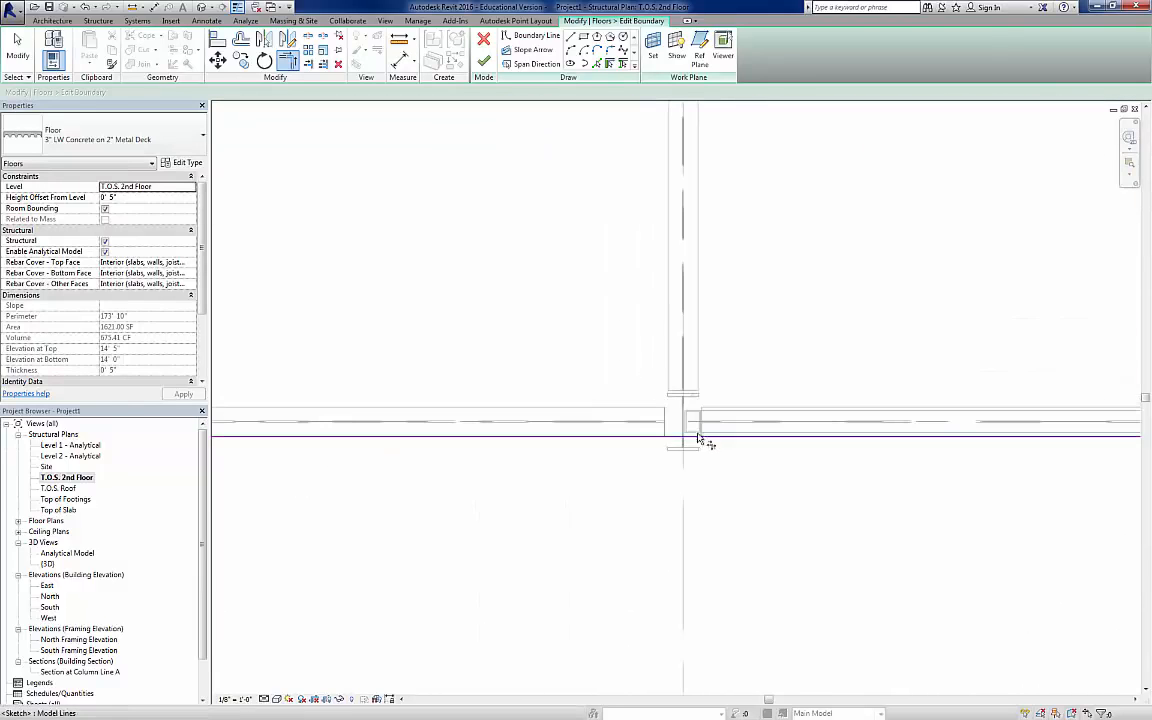
pyautogui.click(597, 63)
pyautogui.click(712, 364)
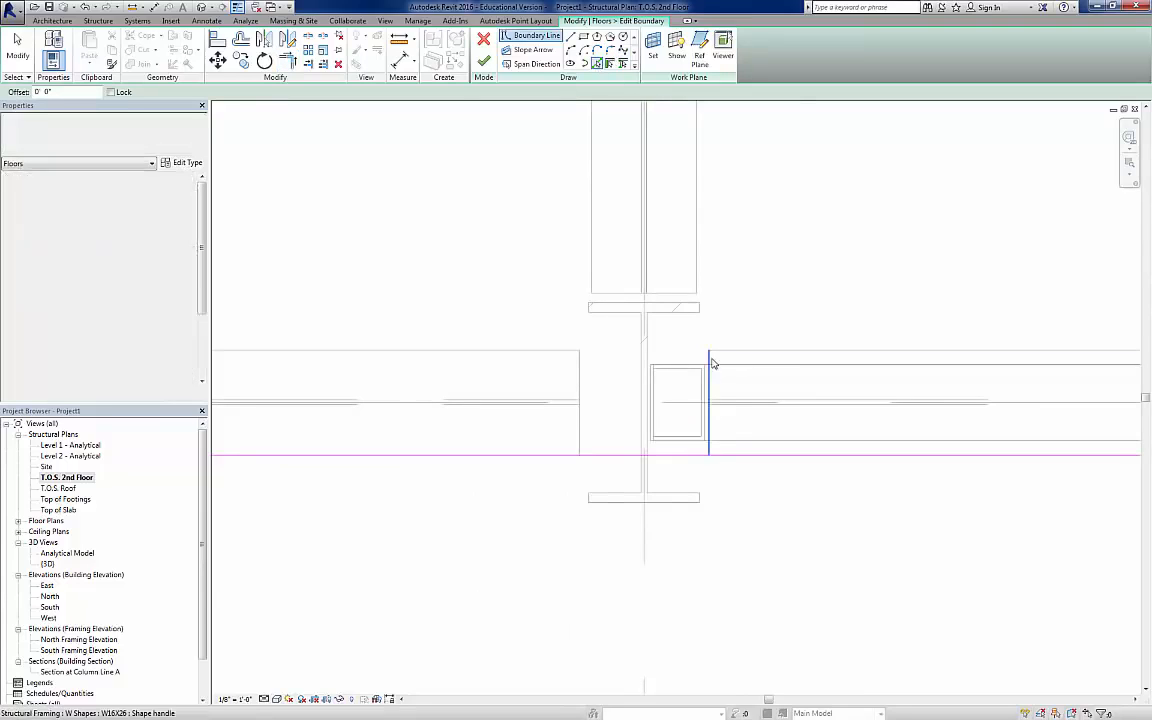
pyautogui.click(687, 299)
pyautogui.click(577, 388)
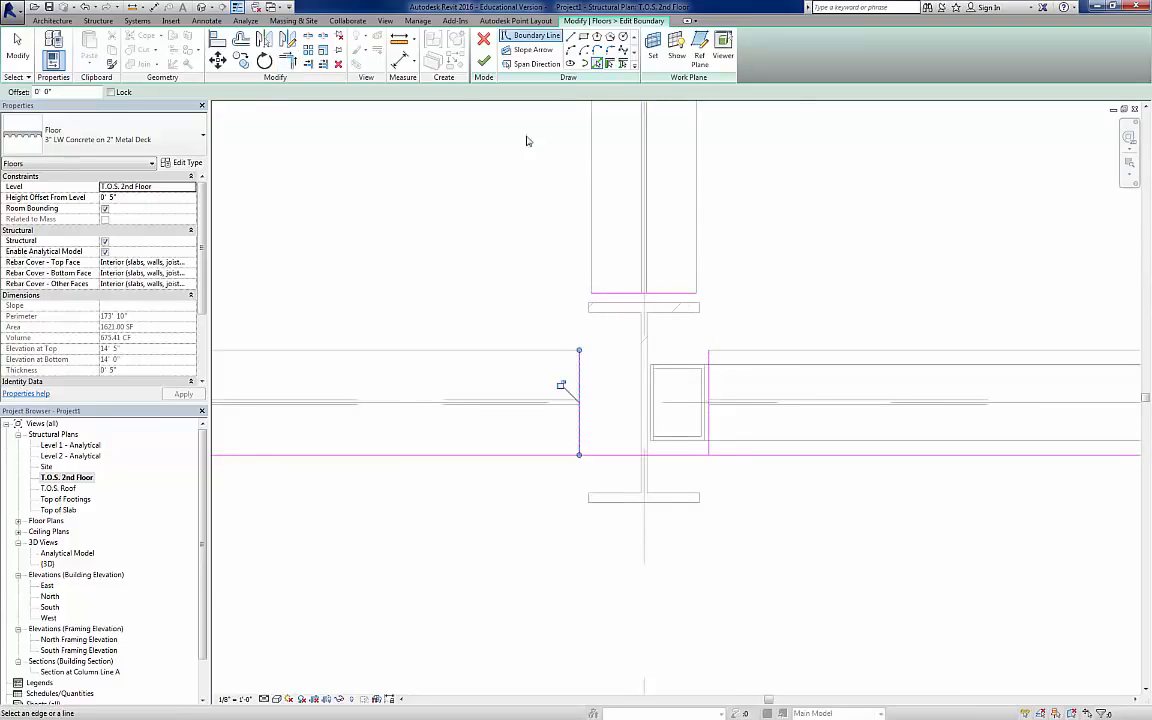
# Step: Split the south boundary line at the middle column and trim it with the picked lines into a notch around the column
pyautogui.press('s')
pyautogui.press('l')
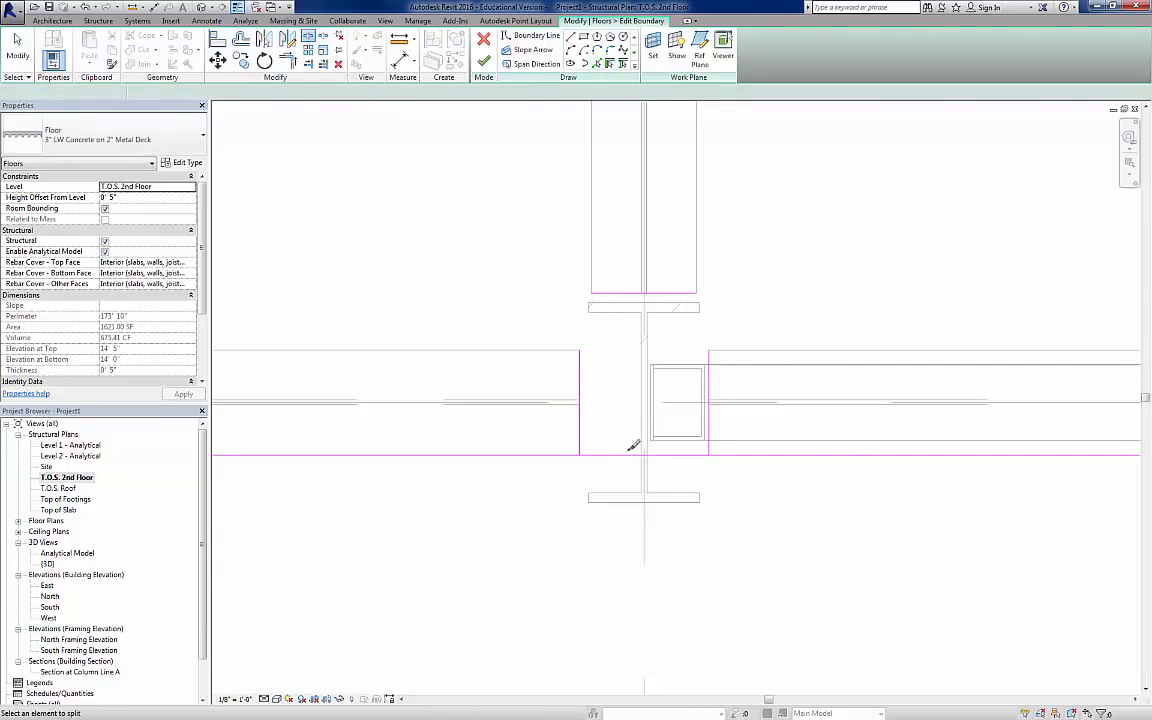
pyautogui.click(632, 452)
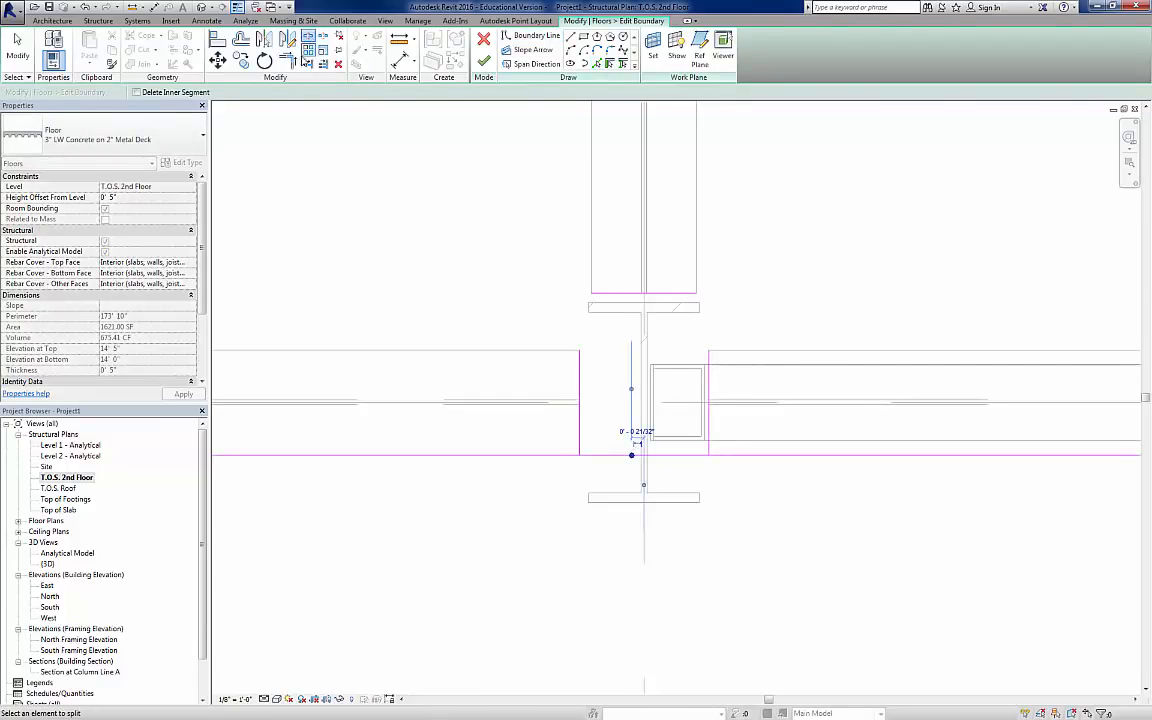
pyautogui.click(288, 61)
pyautogui.click(580, 362)
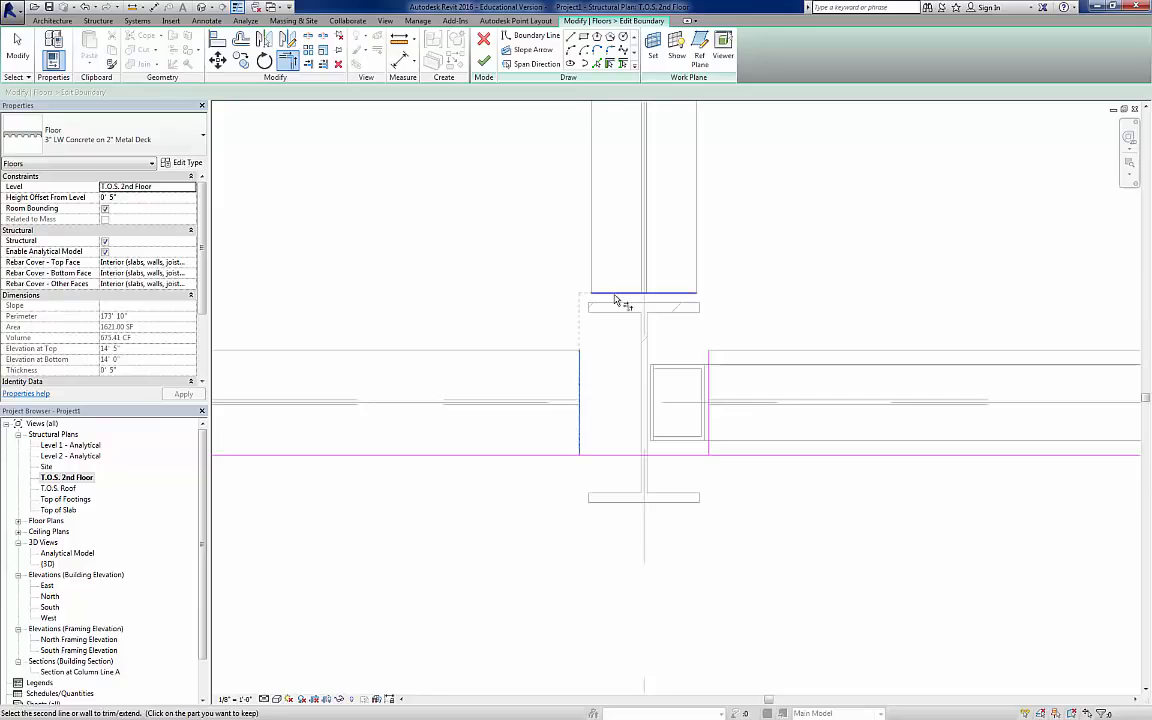
pyautogui.click(698, 297)
pyautogui.click(710, 370)
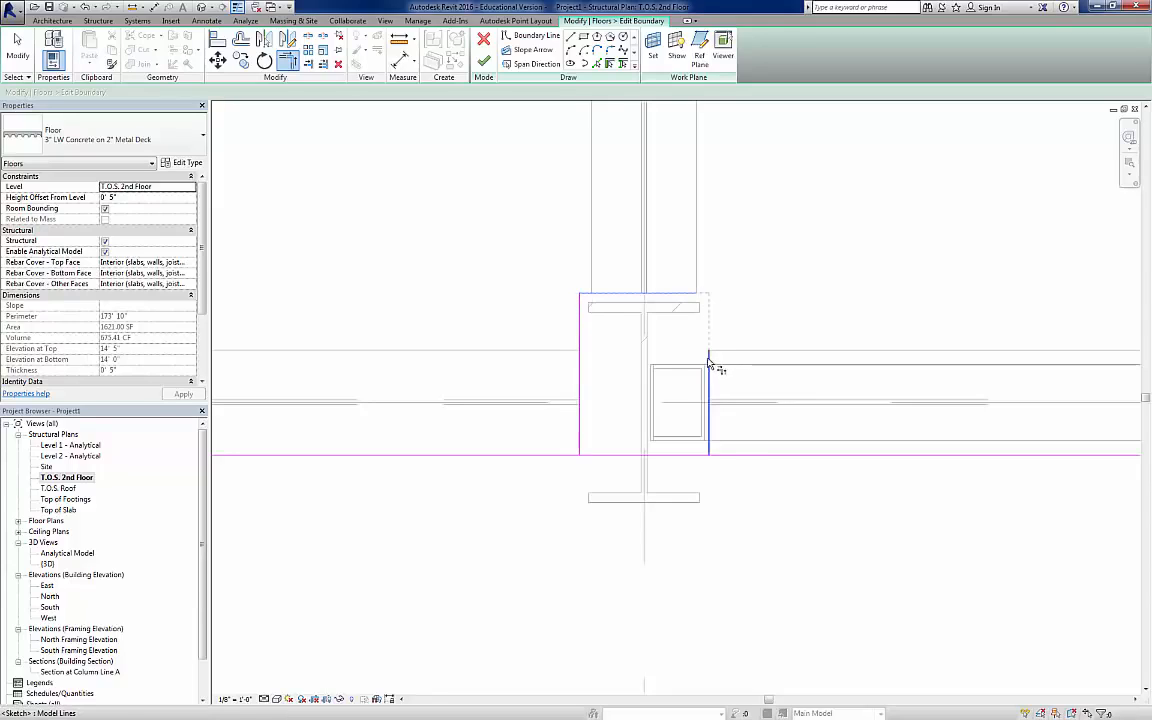
pyautogui.click(575, 456)
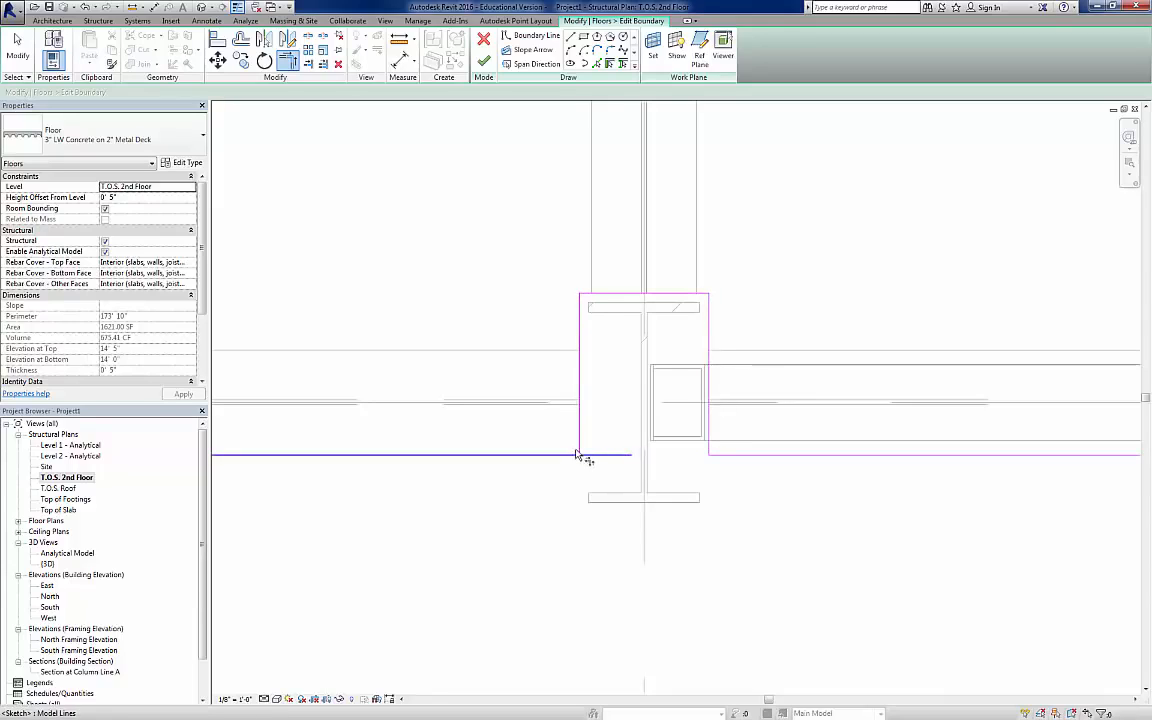
pyautogui.click(579, 448)
# Step: Pick boundary lines along the two beam ends beside the southwest corner column
pyautogui.scroll(-5, 508, 463)
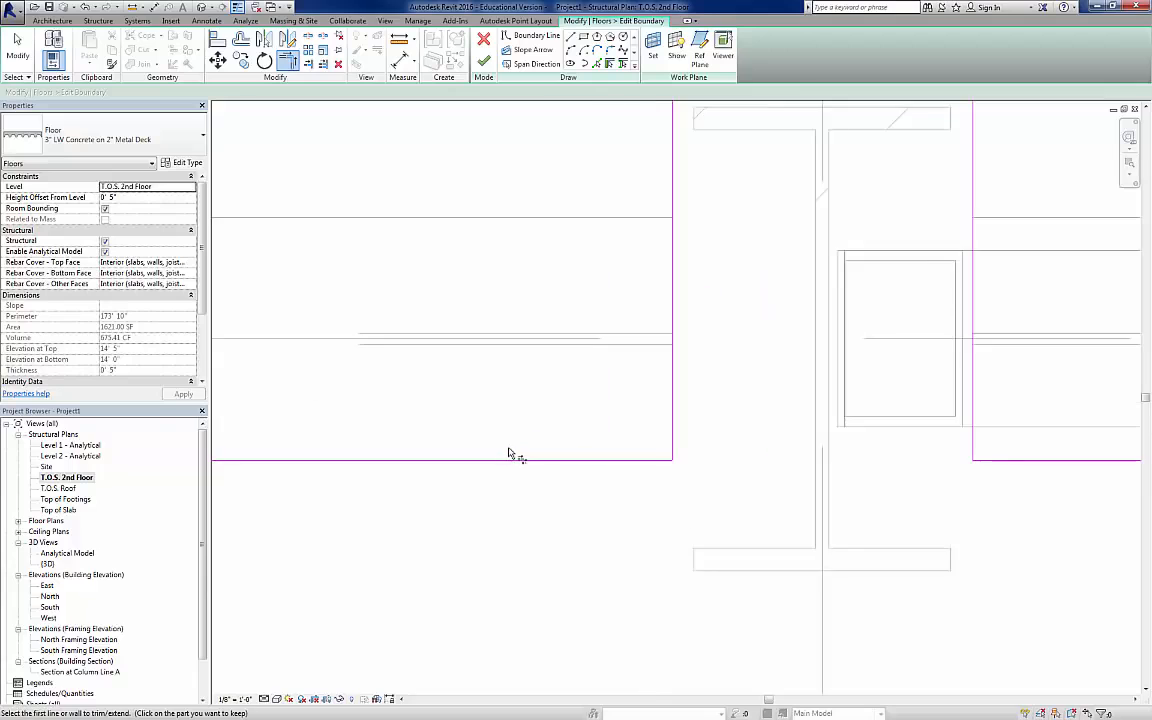
pyautogui.moveTo(463, 454); pyautogui.dragTo(1120, 472, button='middle')
pyautogui.moveTo(518, 471); pyautogui.dragTo(1047, 447, button='middle')
pyautogui.moveTo(500, 449); pyautogui.dragTo(1019, 438, button='middle')
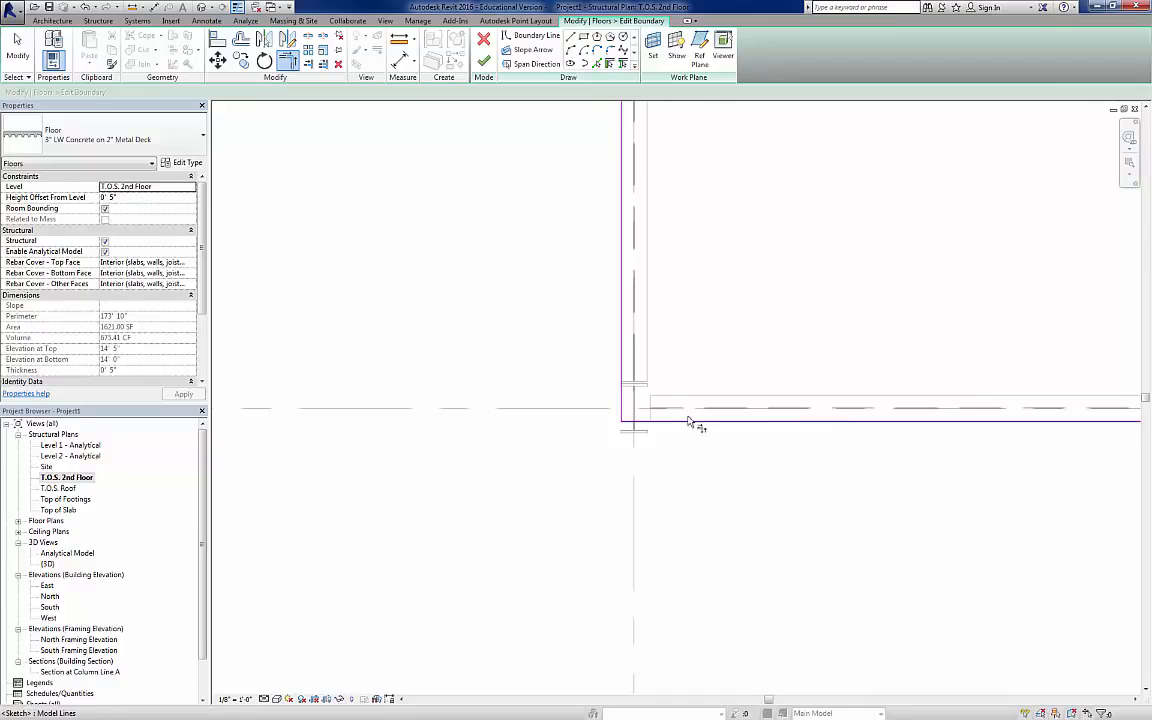
pyautogui.scroll(6, 648, 376)
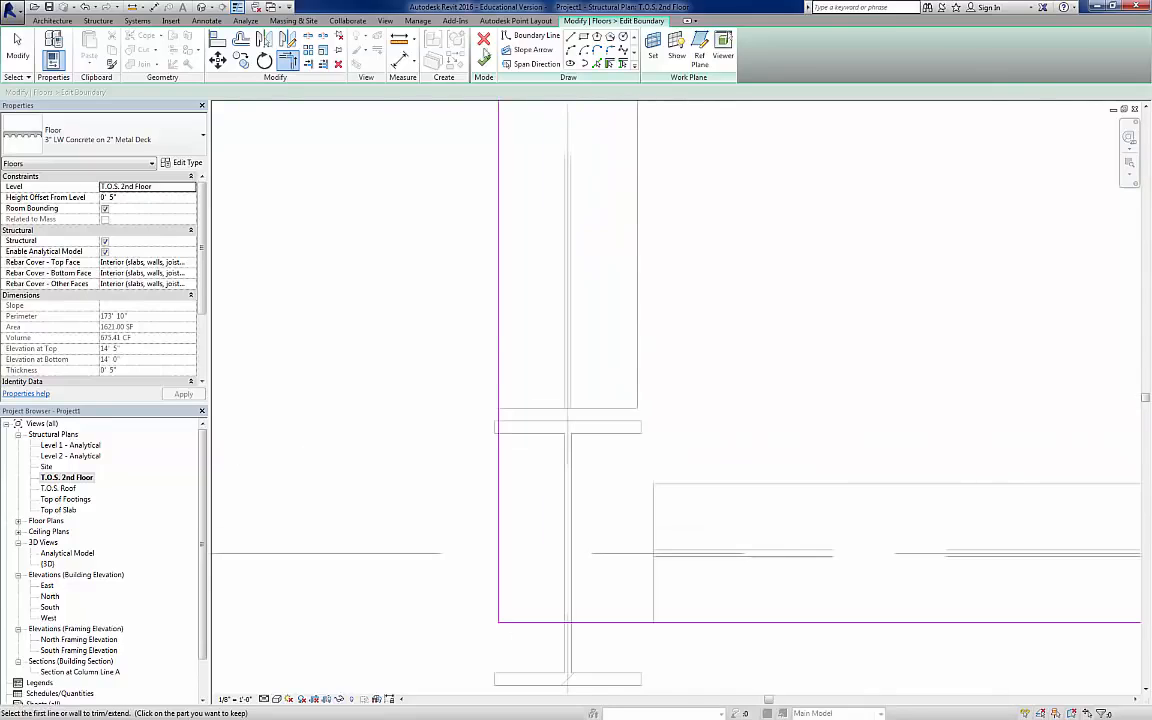
pyautogui.click(596, 64)
pyautogui.click(622, 408)
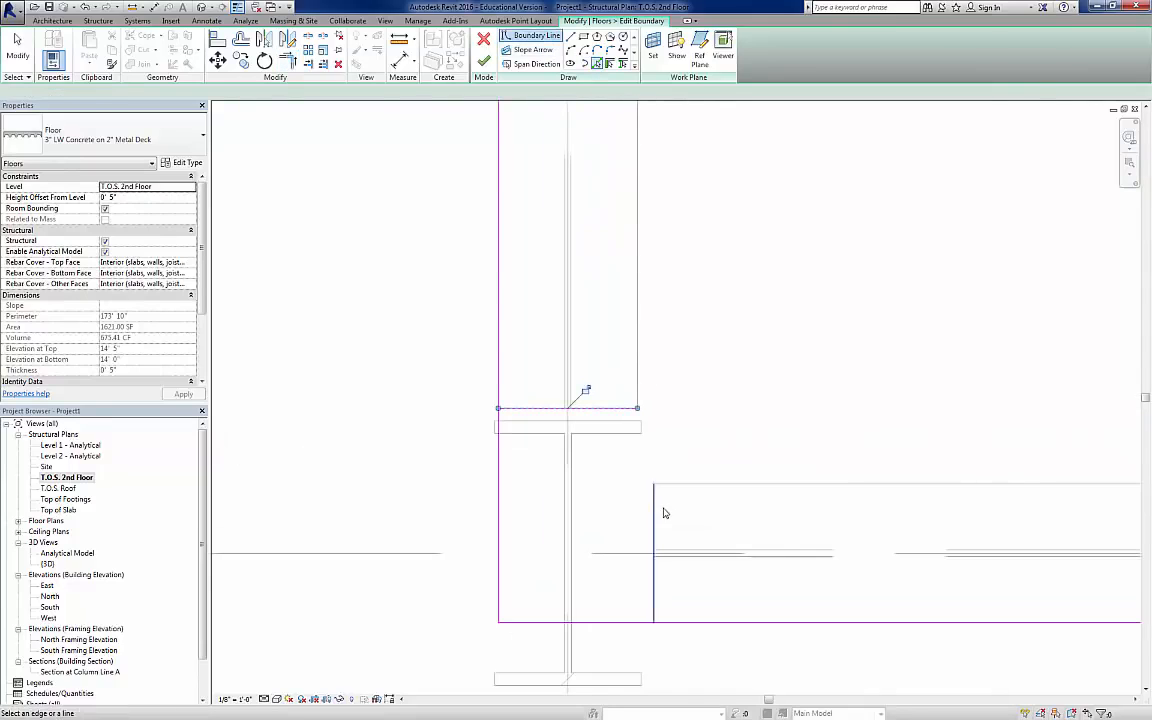
pyautogui.click(654, 509)
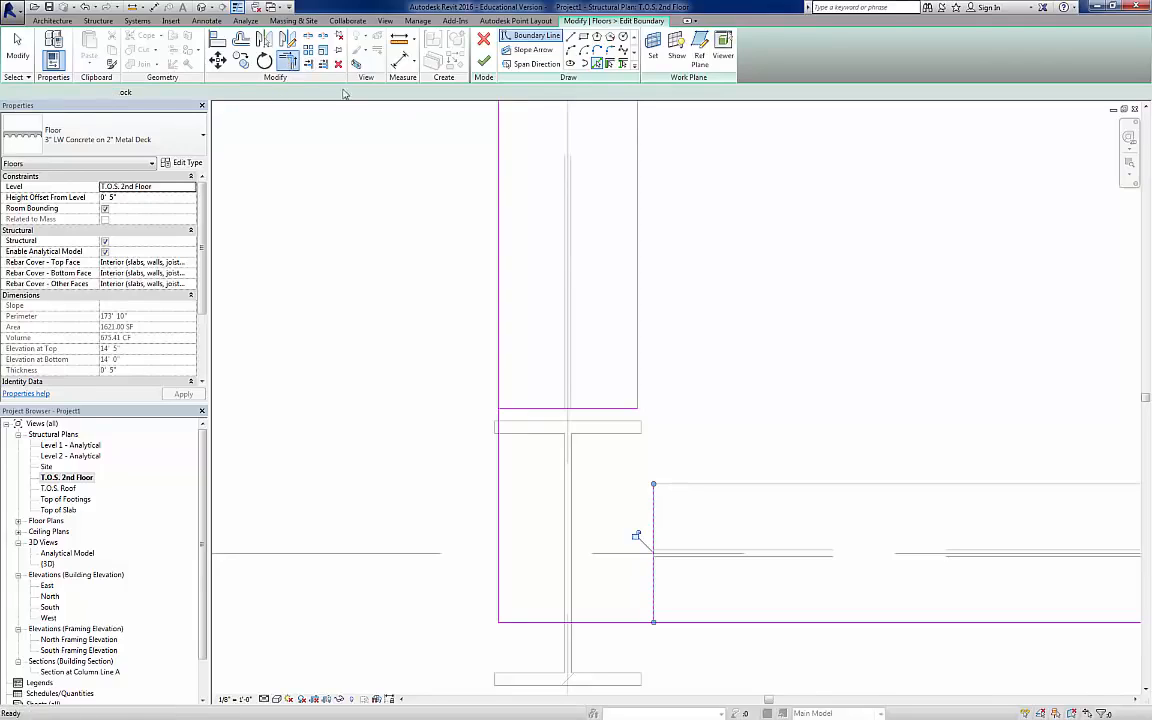
# Step: Trim the picked lines with the slab boundary into a notch around the southwest corner column and finish the boundary edit
pyautogui.click(620, 406)
pyautogui.click(655, 555)
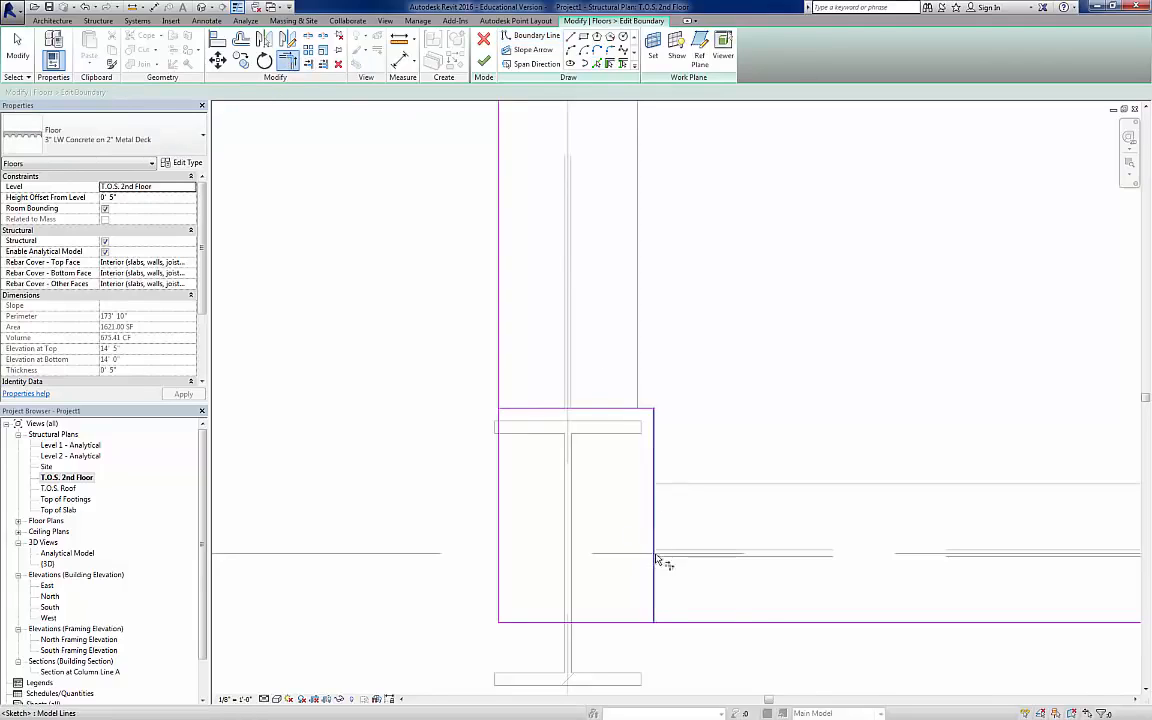
pyautogui.click(673, 623)
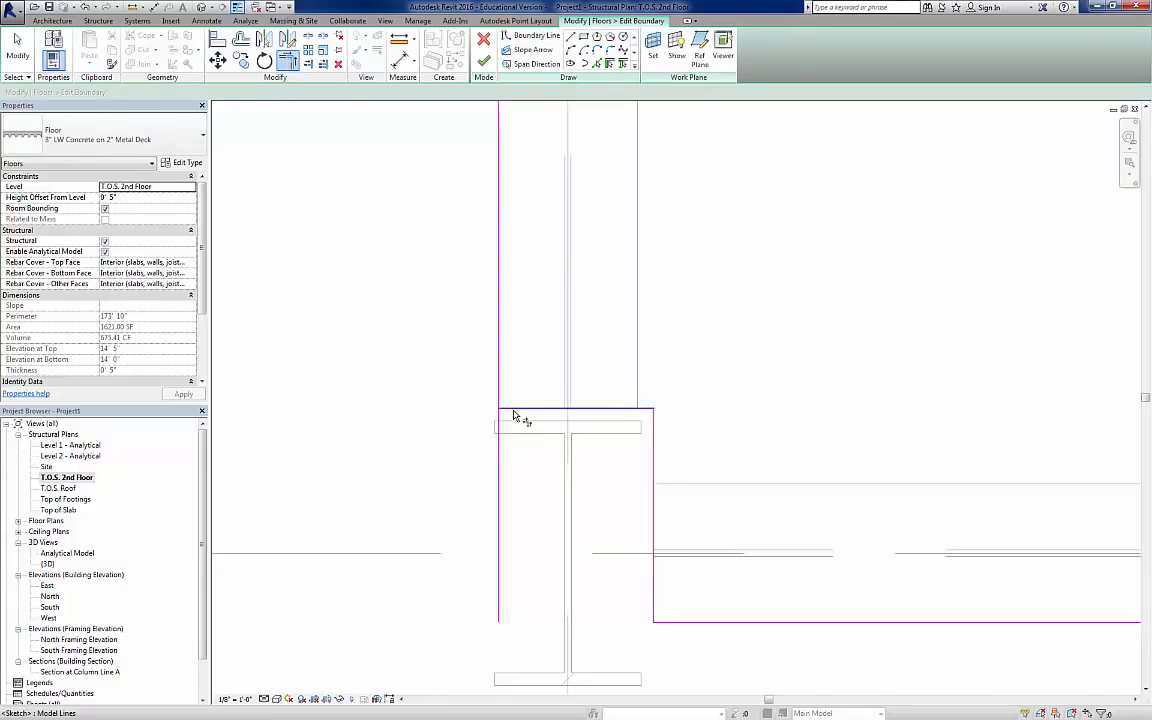
pyautogui.click(513, 409)
pyautogui.click(499, 398)
pyautogui.scroll(-2, 607, 378)
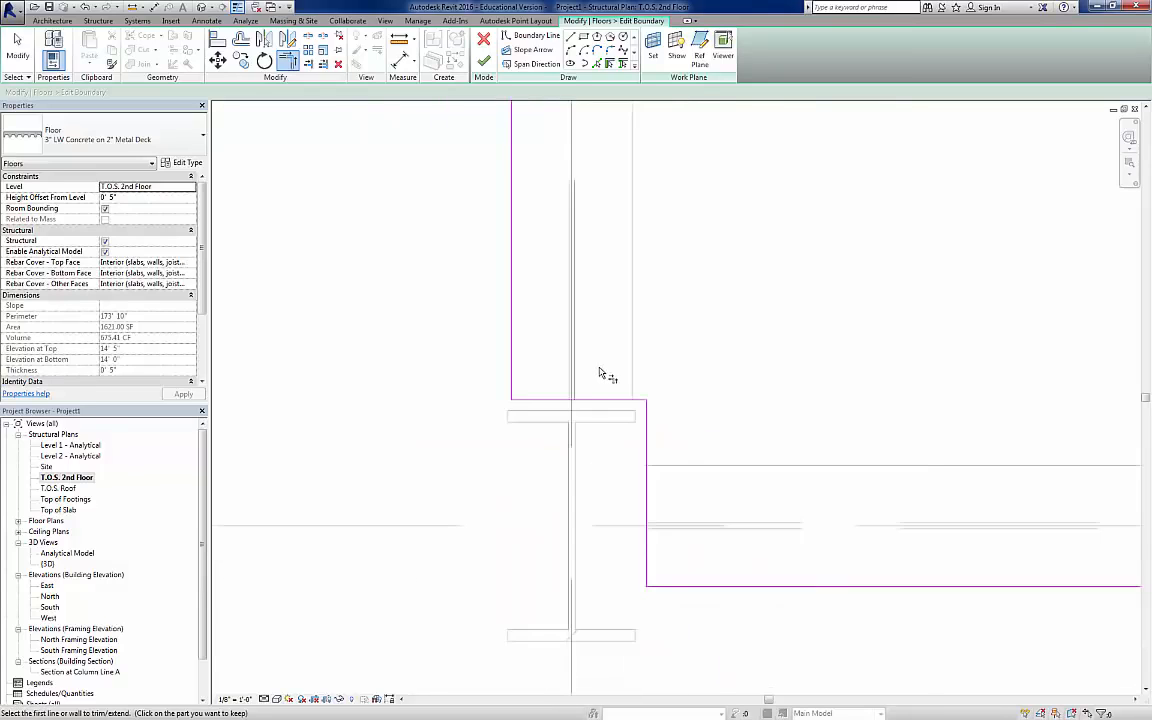
pyautogui.scroll(-5, 600, 373)
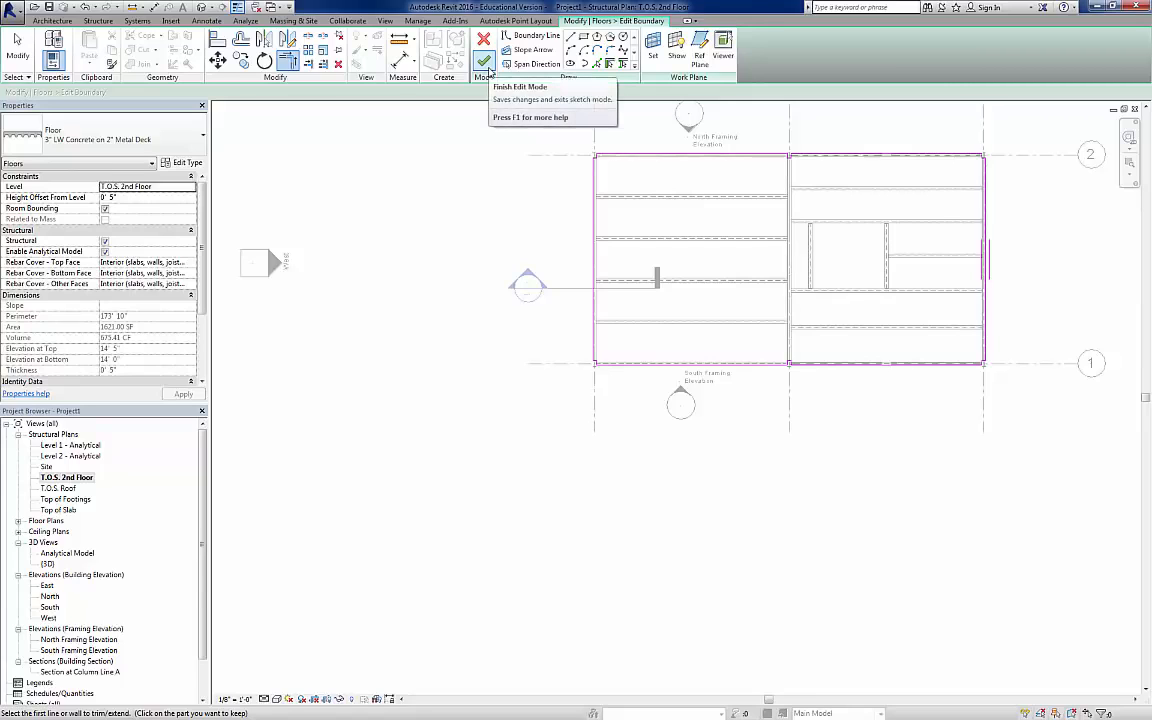
pyautogui.click(486, 64)
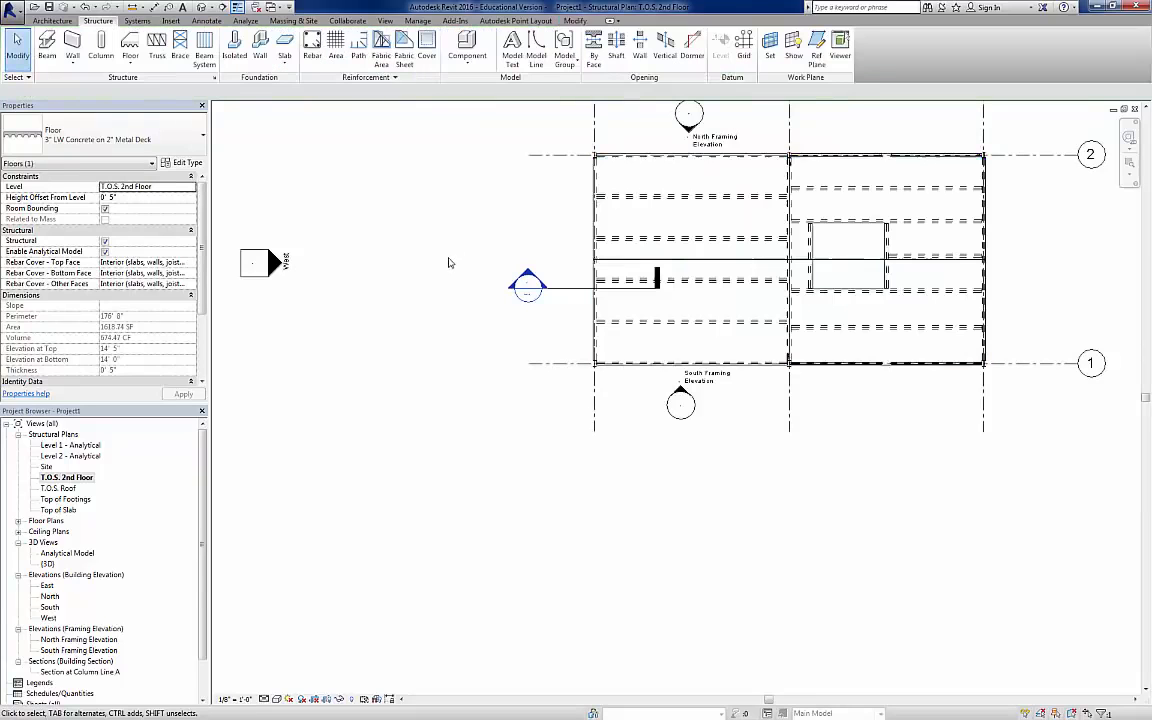
pyautogui.click(449, 262)
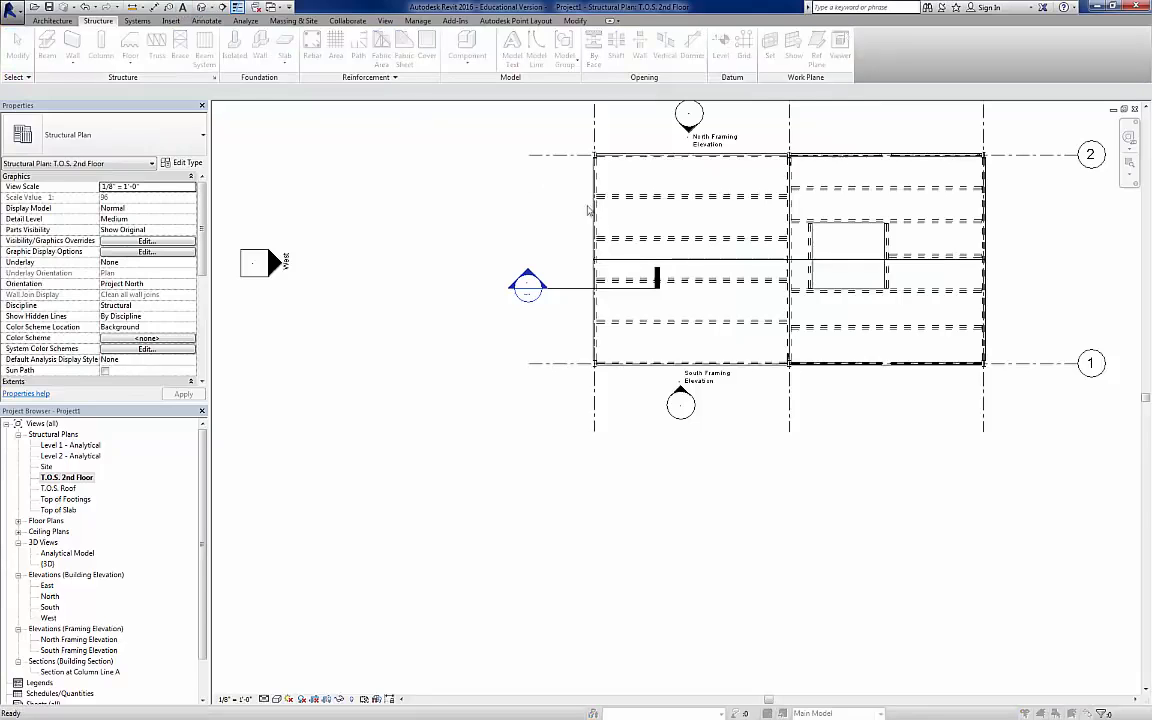
# Step: Examine the 2nd-floor slab notch around a perimeter column in the 3D view
pyautogui.click(645, 416)
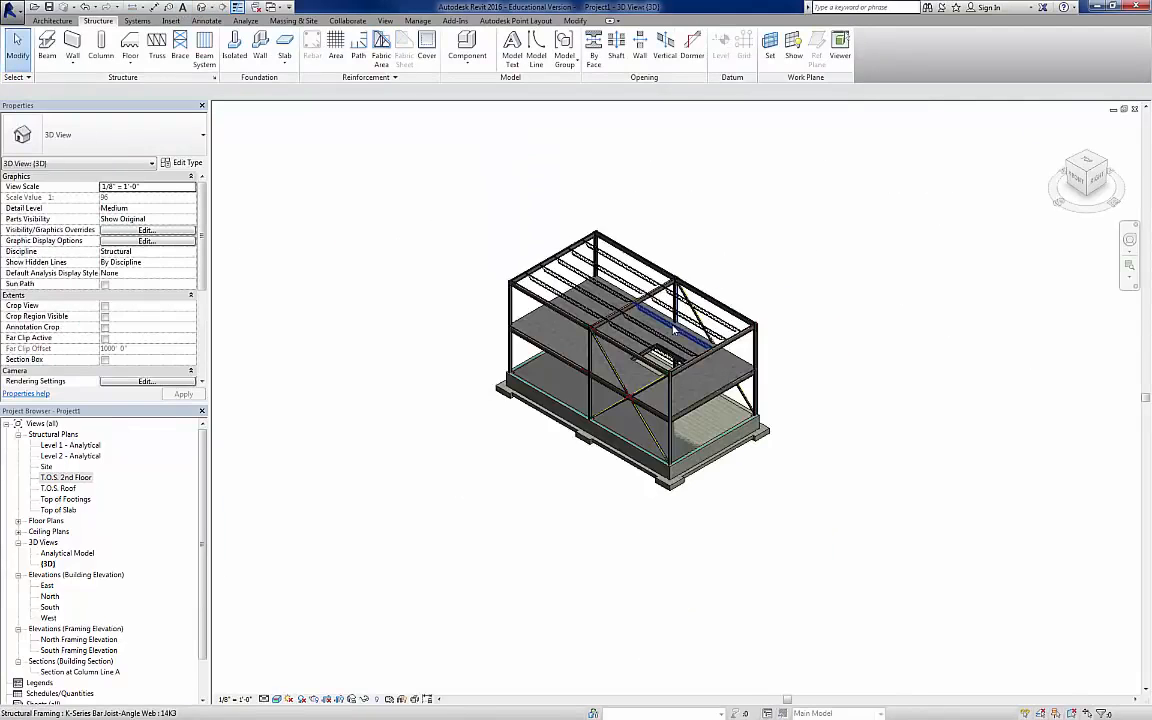
pyautogui.scroll(10, 684, 328)
pyautogui.scroll(3, 686, 330)
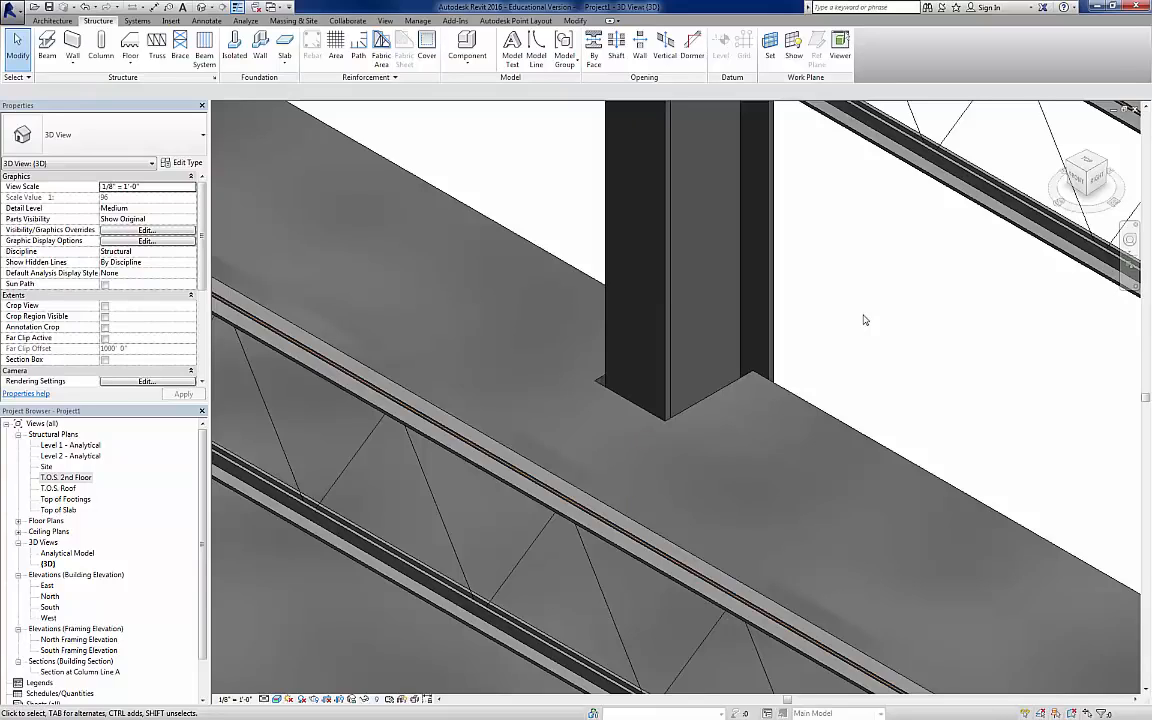
# Step: Start a structural floor on the T.O.S. Roof plan with type 1 1/2" Metal Roof Deck and a 1.5" height offset
pyautogui.doubleClick(57, 489)
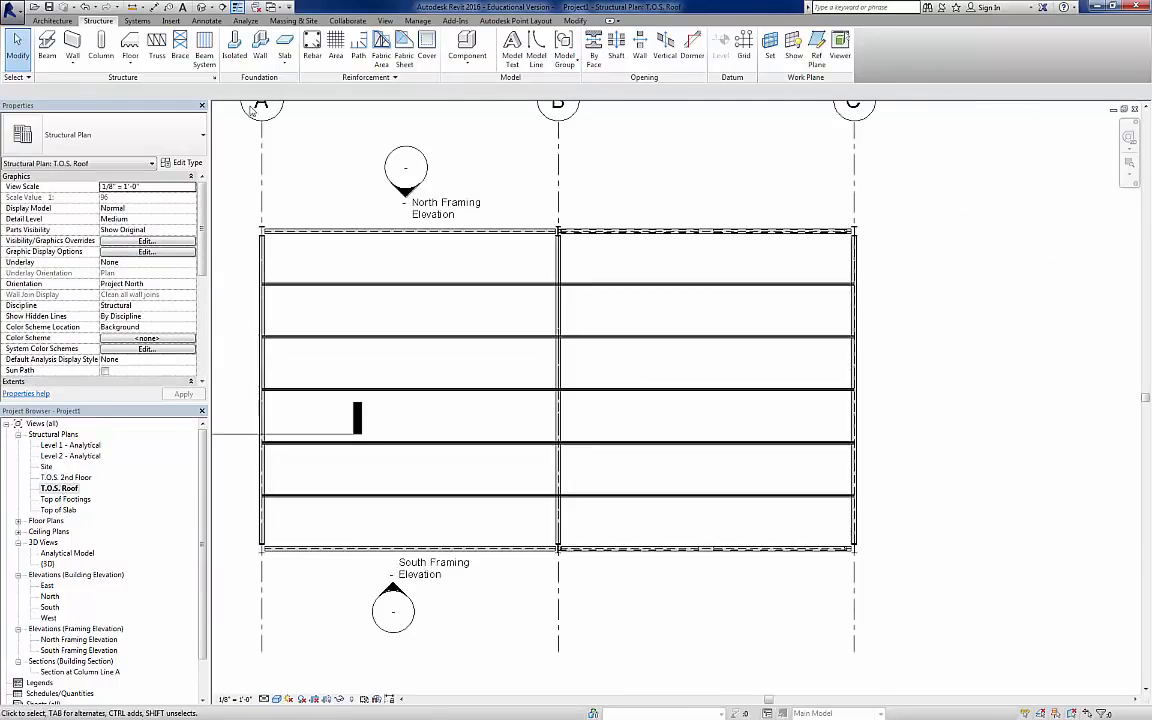
pyautogui.click(133, 65)
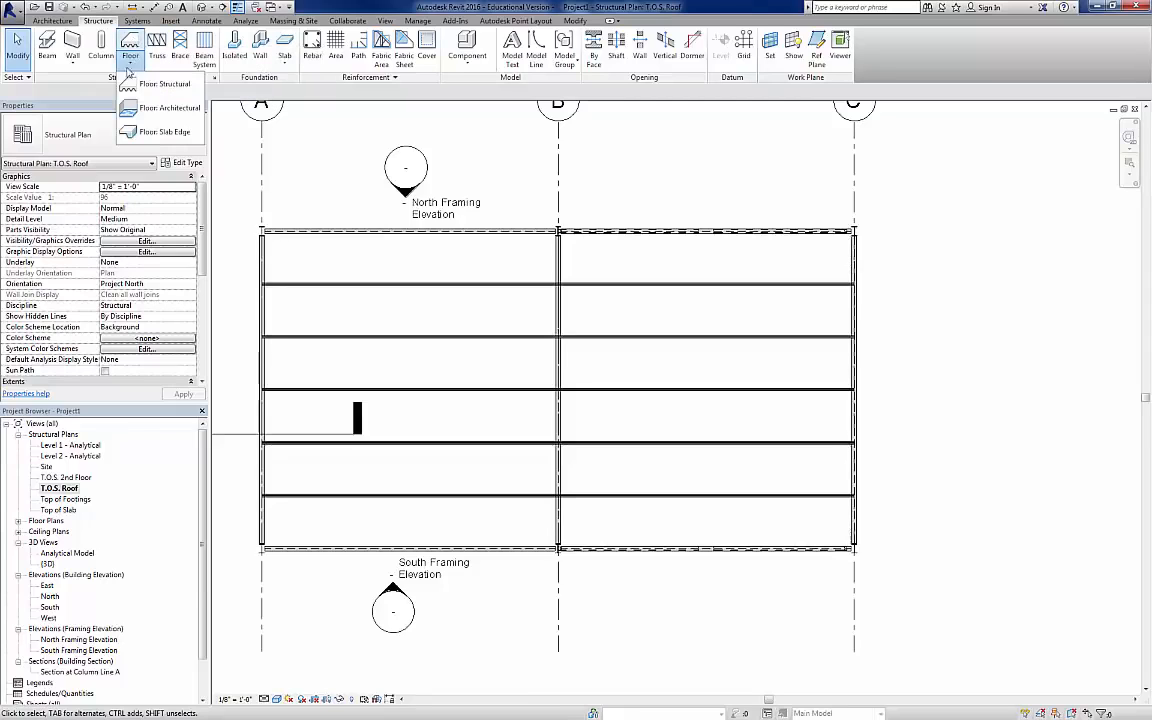
pyautogui.click(160, 80)
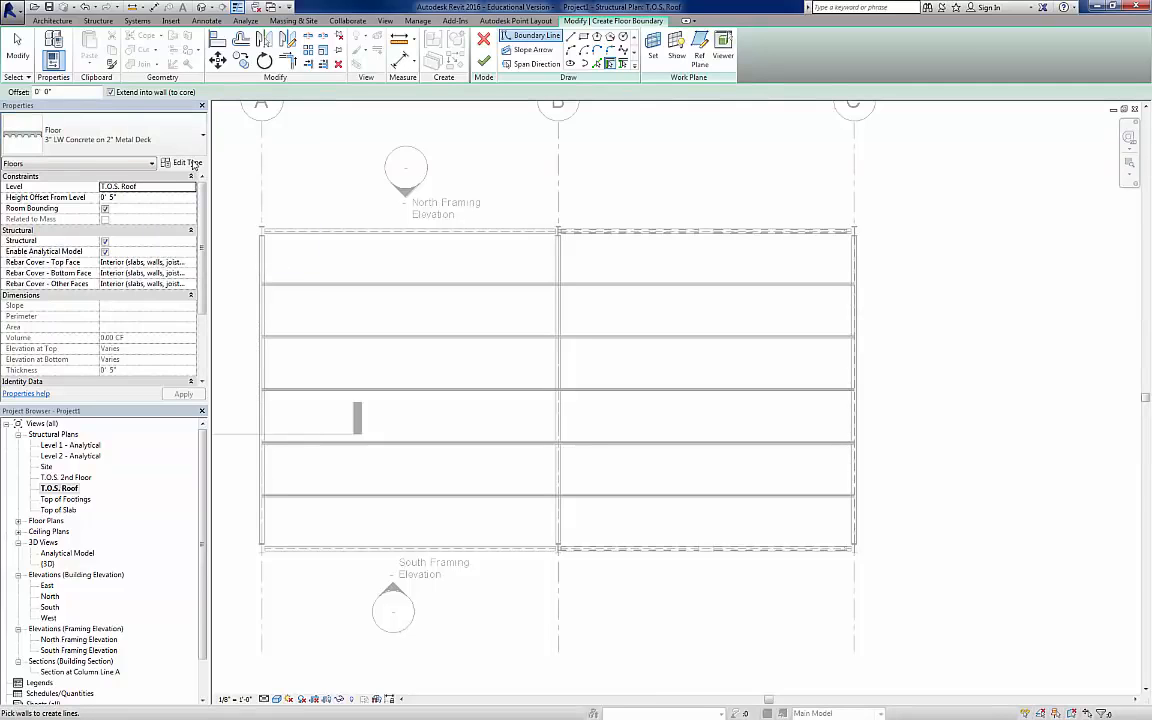
pyautogui.click(189, 163)
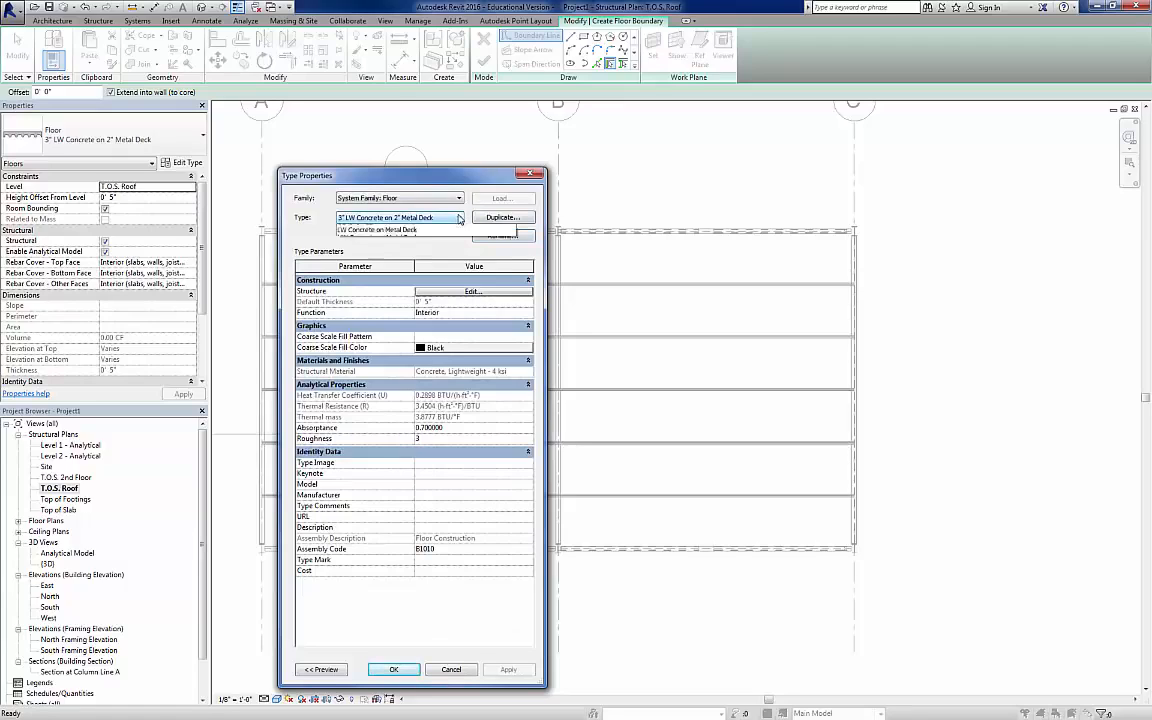
pyautogui.click(458, 218)
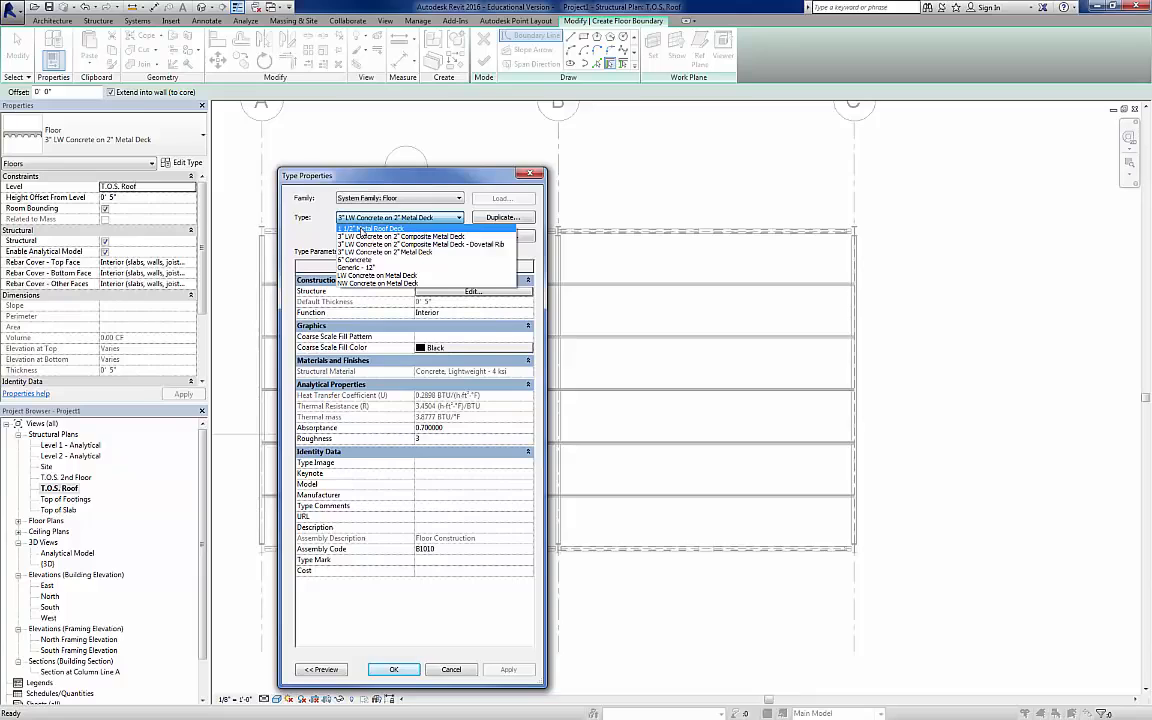
pyautogui.click(362, 229)
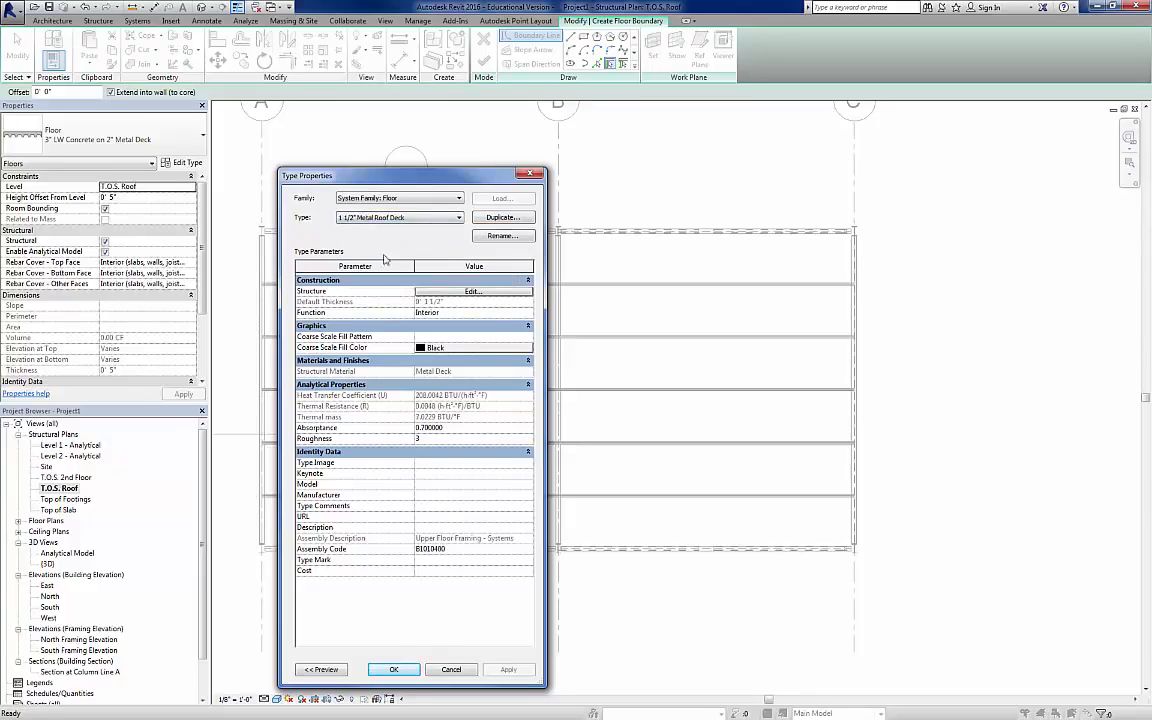
pyautogui.click(395, 670)
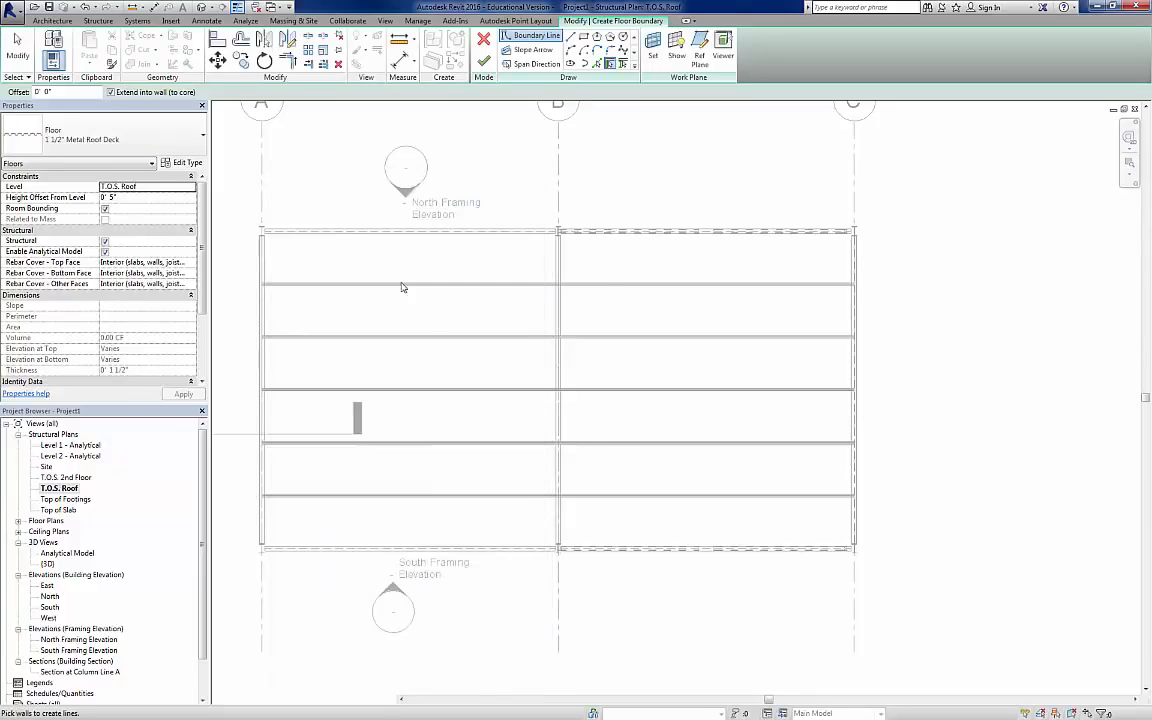
pyautogui.click(126, 197)
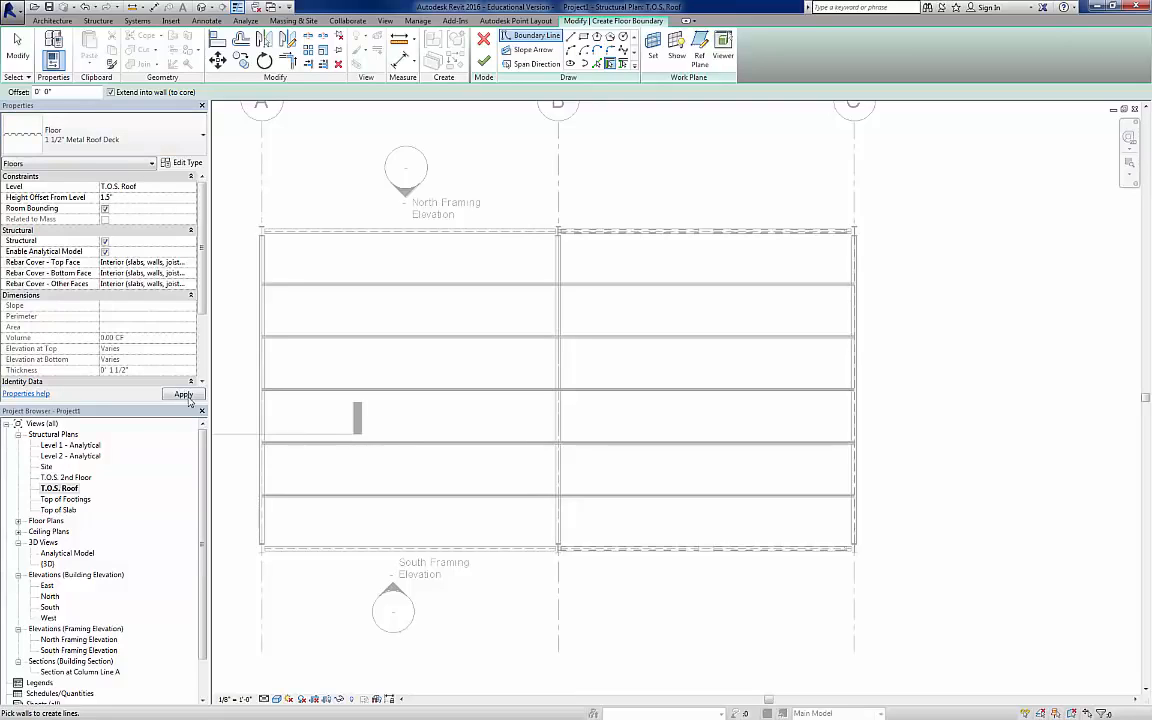
pyautogui.press('Return')
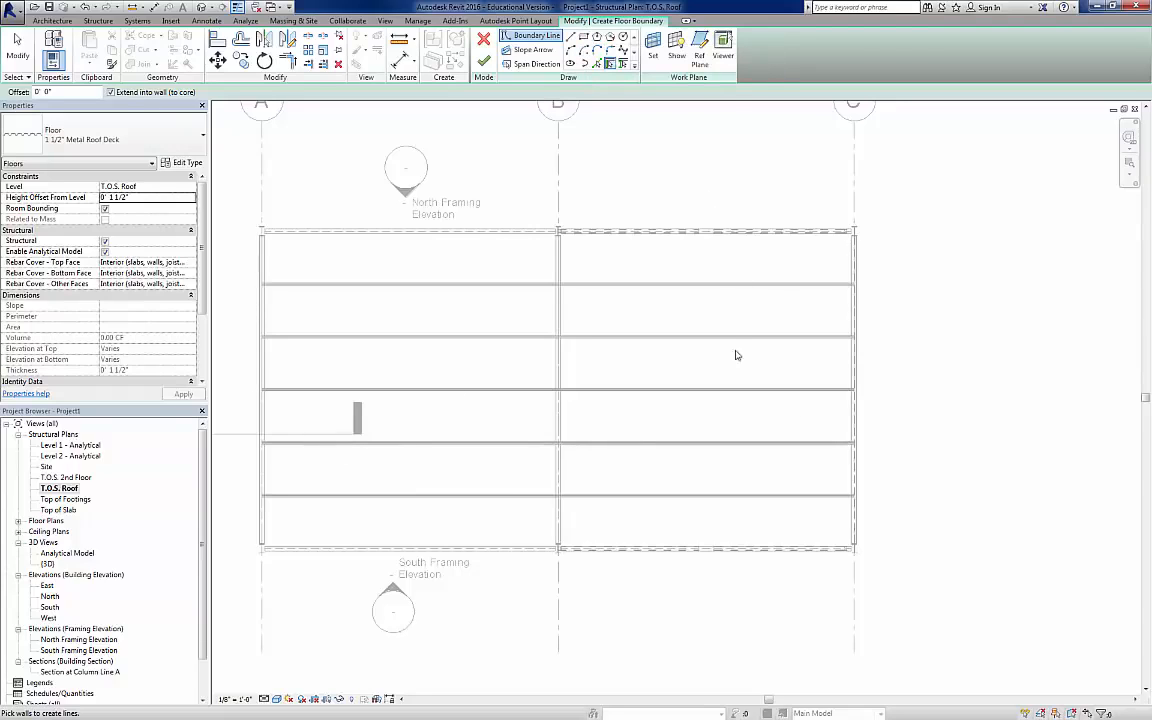
# Step: Sketch a rectangular roof deck about 27'-6" by 23'-0" across grid B, spanning parallel to its east edge, and finish it
pyautogui.click(584, 38)
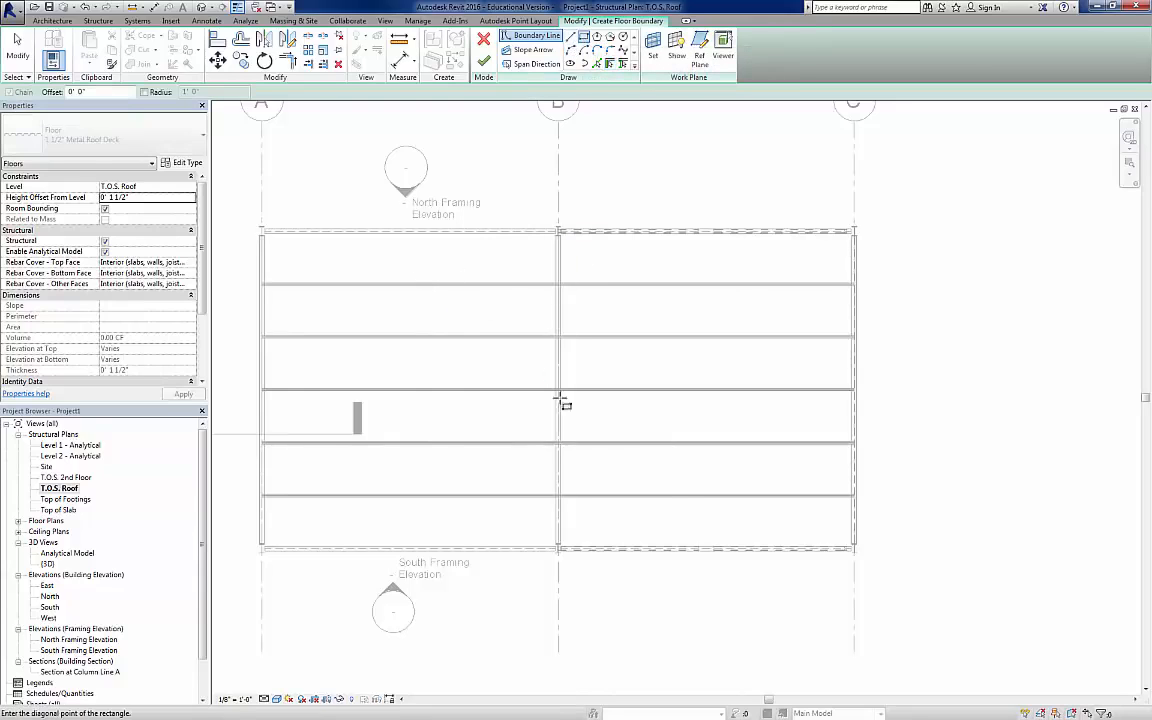
pyautogui.click(419, 265)
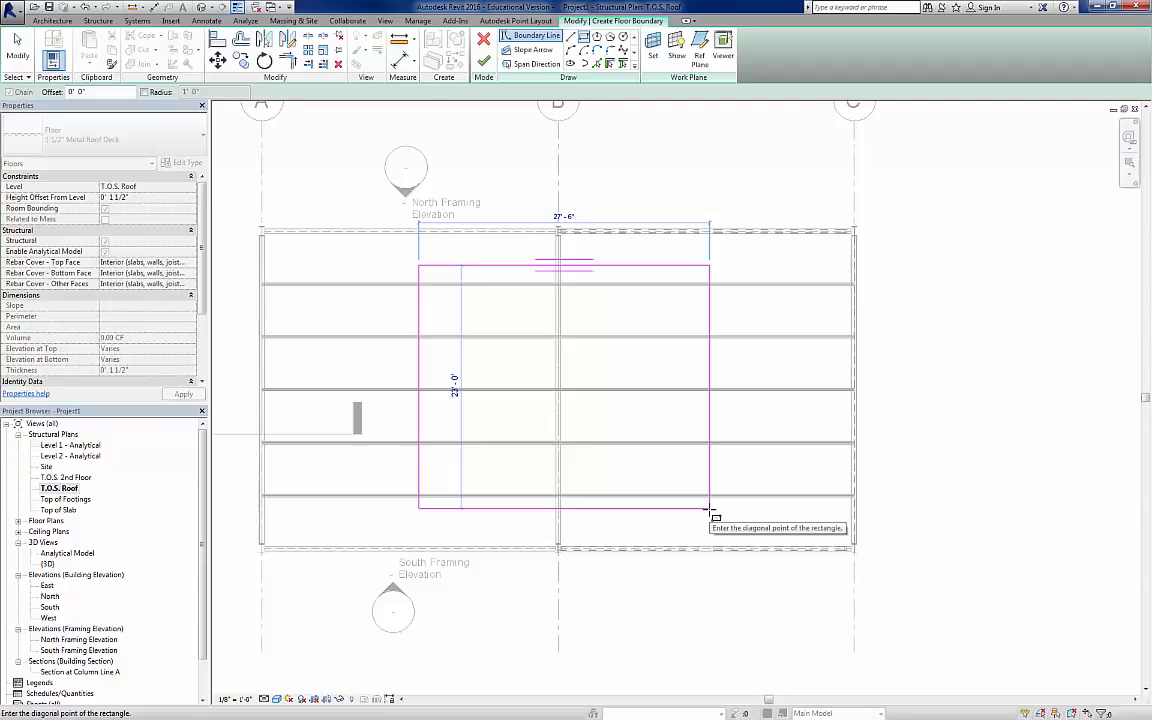
pyautogui.click(710, 509)
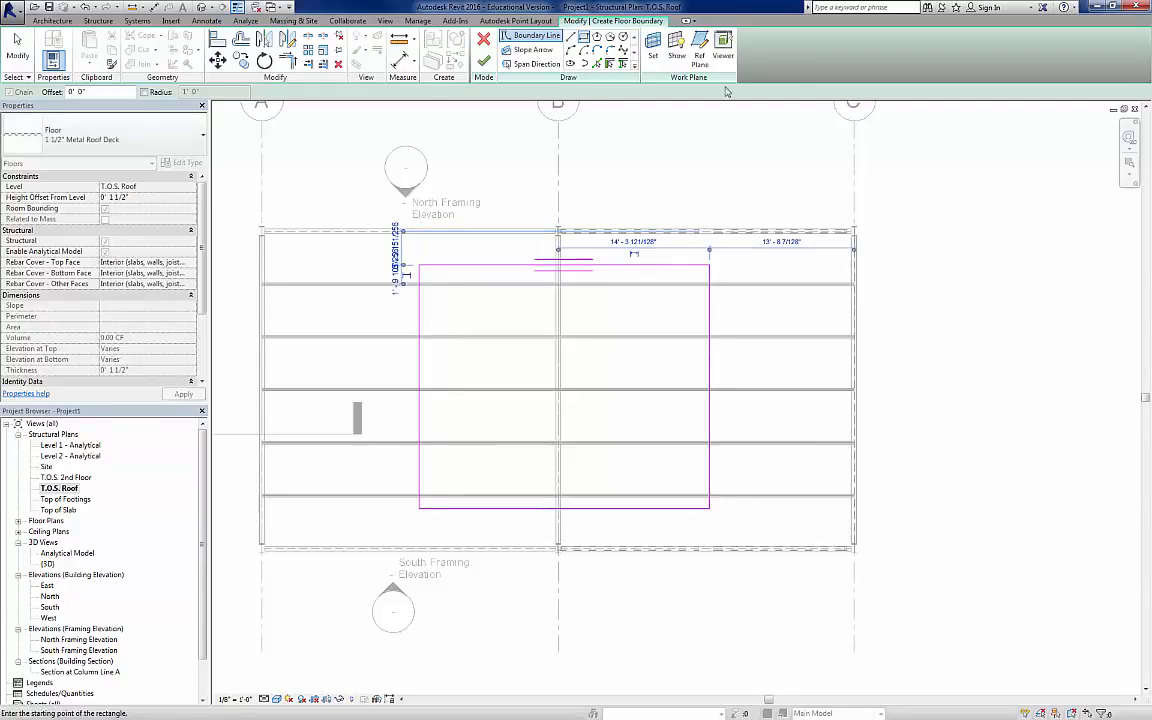
pyautogui.click(535, 65)
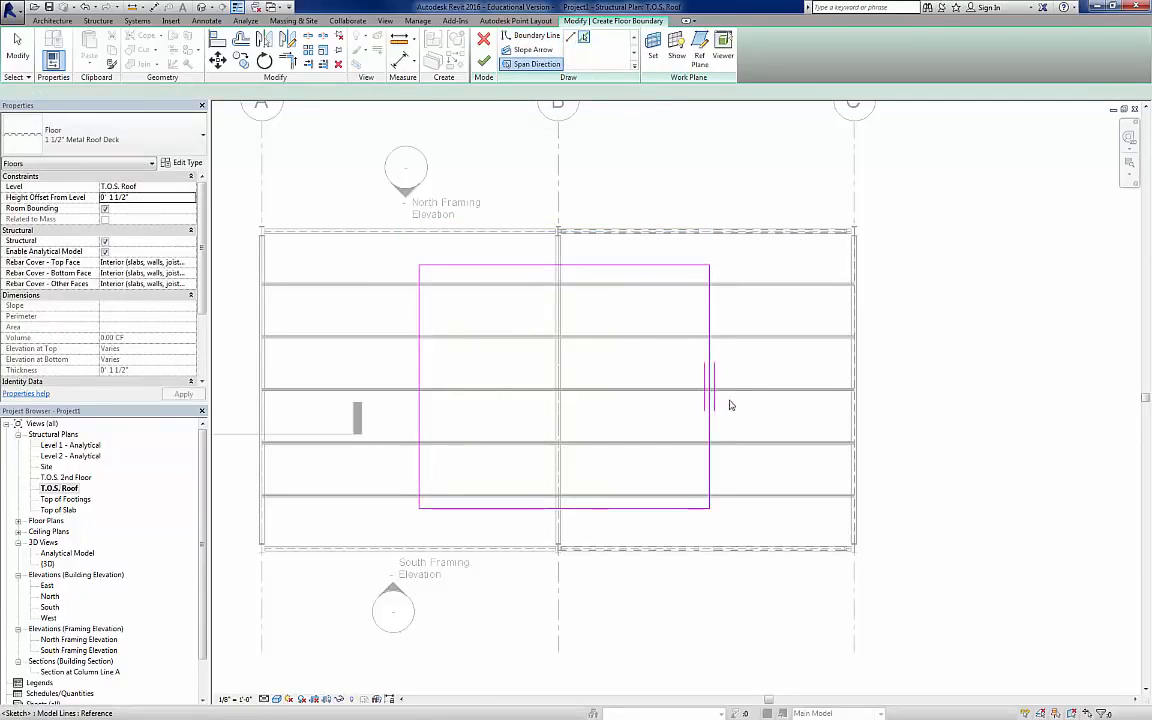
pyautogui.click(484, 61)
pyautogui.click(490, 146)
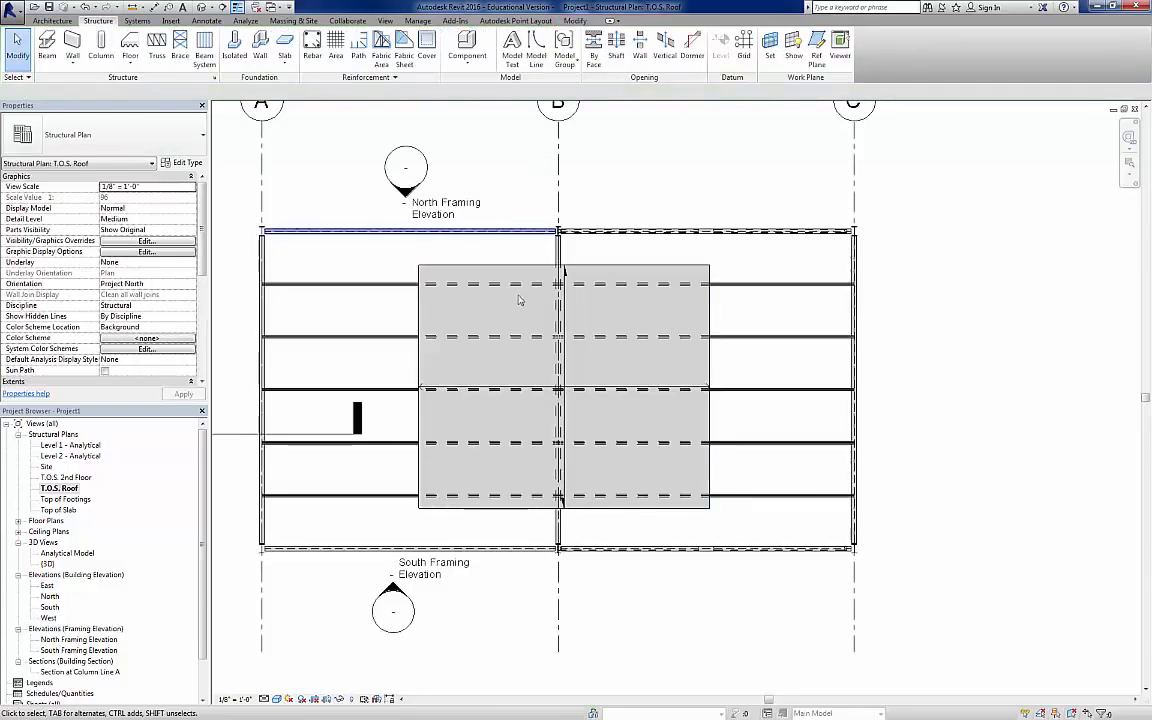
# Step: Copy all boundary sketch lines of the notched slab on the T.O.S. 2nd Floor plan to the clipboard and finish the edit
pyautogui.doubleClick(66, 477)
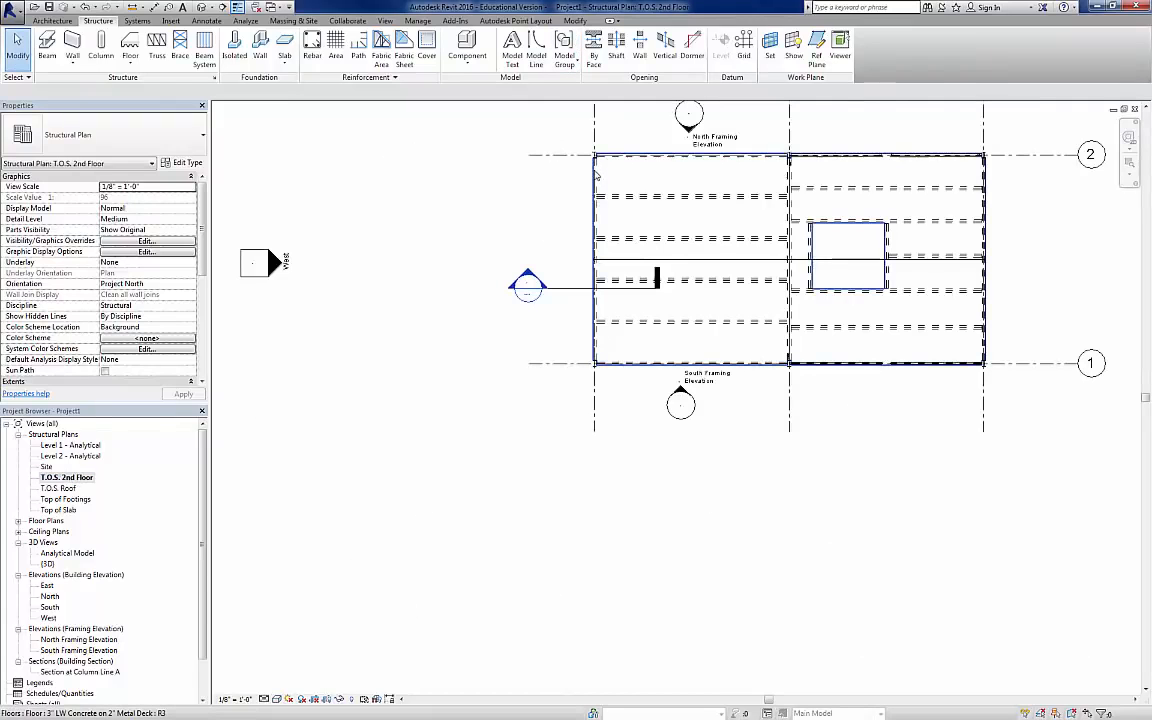
pyautogui.click(592, 174)
pyautogui.moveTo(802, 197)
pyautogui.mouseDown(button='middle')
pyautogui.moveTo(440, 370)
pyautogui.moveTo(554, 331)
pyautogui.mouseUp(button='middle')
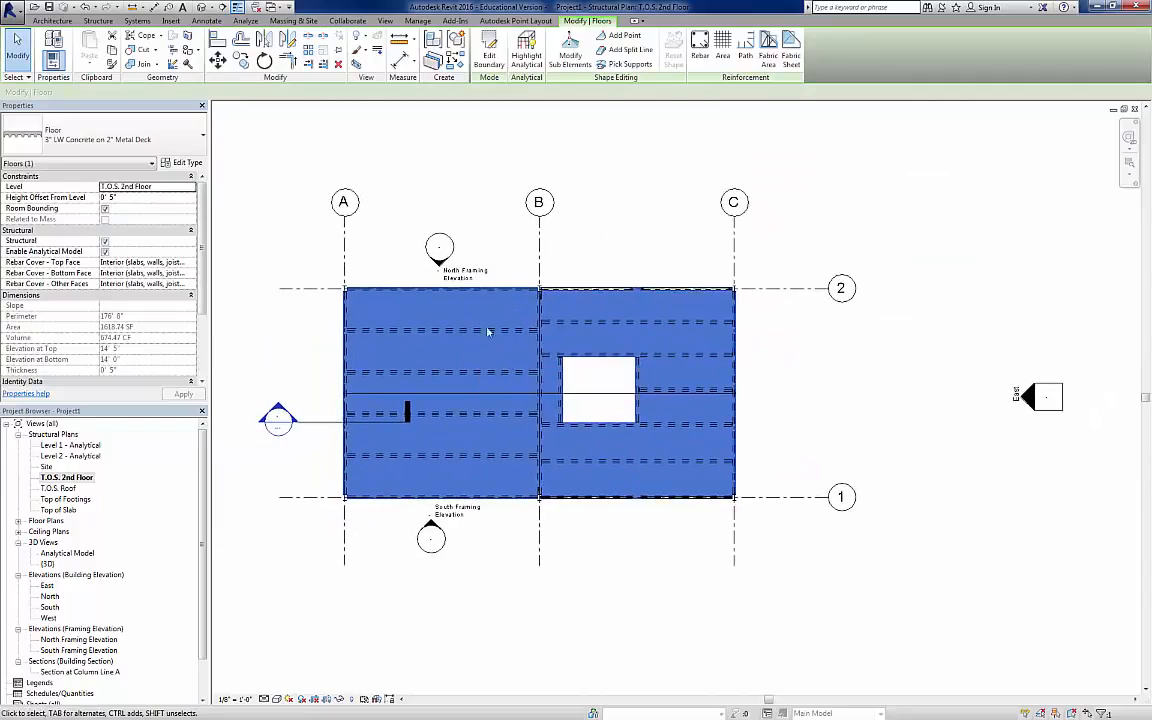
pyautogui.click(489, 48)
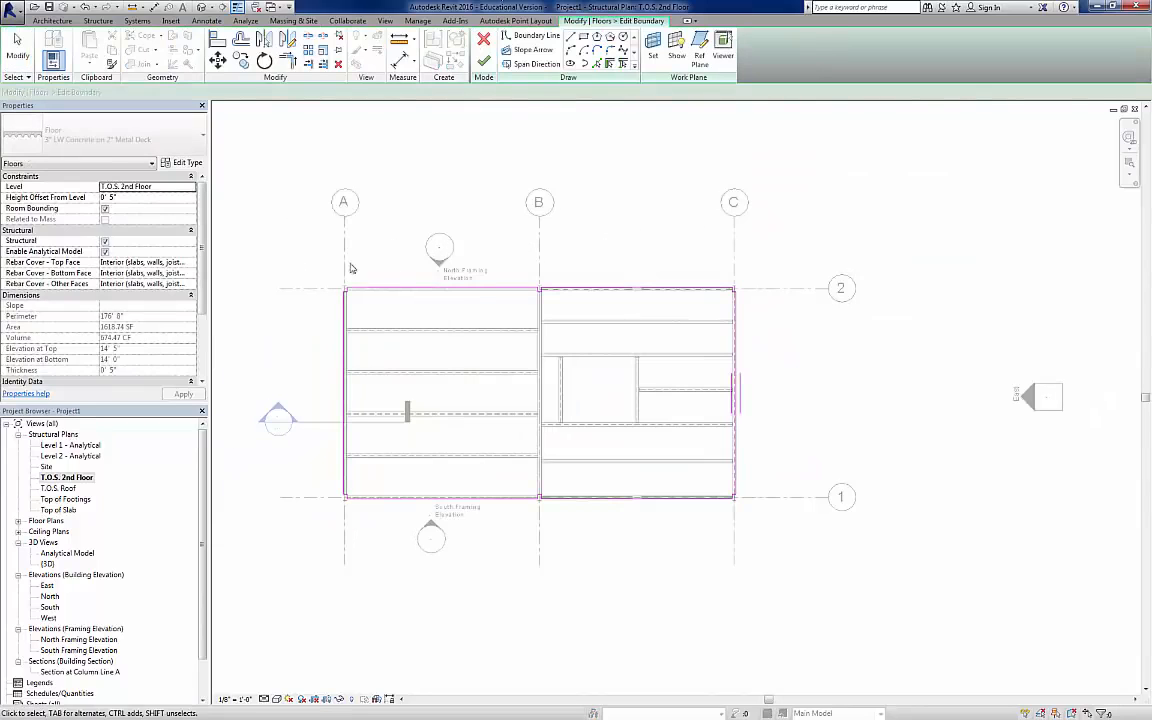
pyautogui.moveTo(302, 253)
pyautogui.mouseDown()
pyautogui.moveTo(342, 296)
pyautogui.moveTo(810, 508)
pyautogui.moveTo(794, 522)
pyautogui.mouseUp()
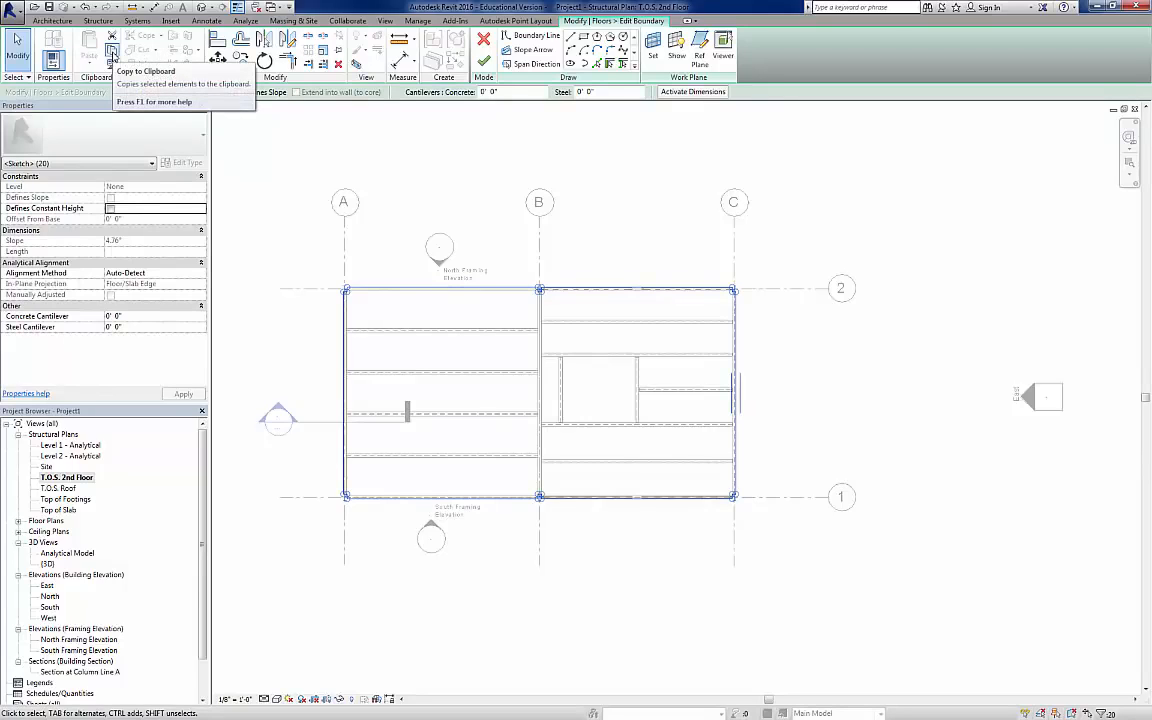
pyautogui.click(114, 52)
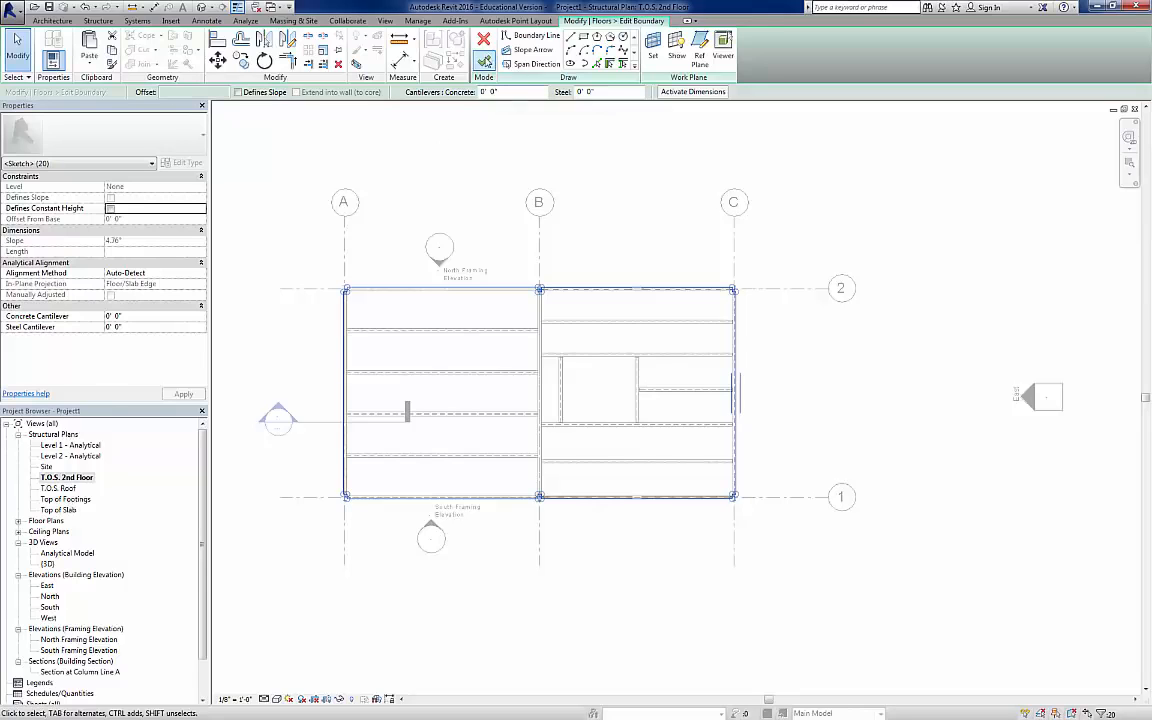
pyautogui.click(484, 62)
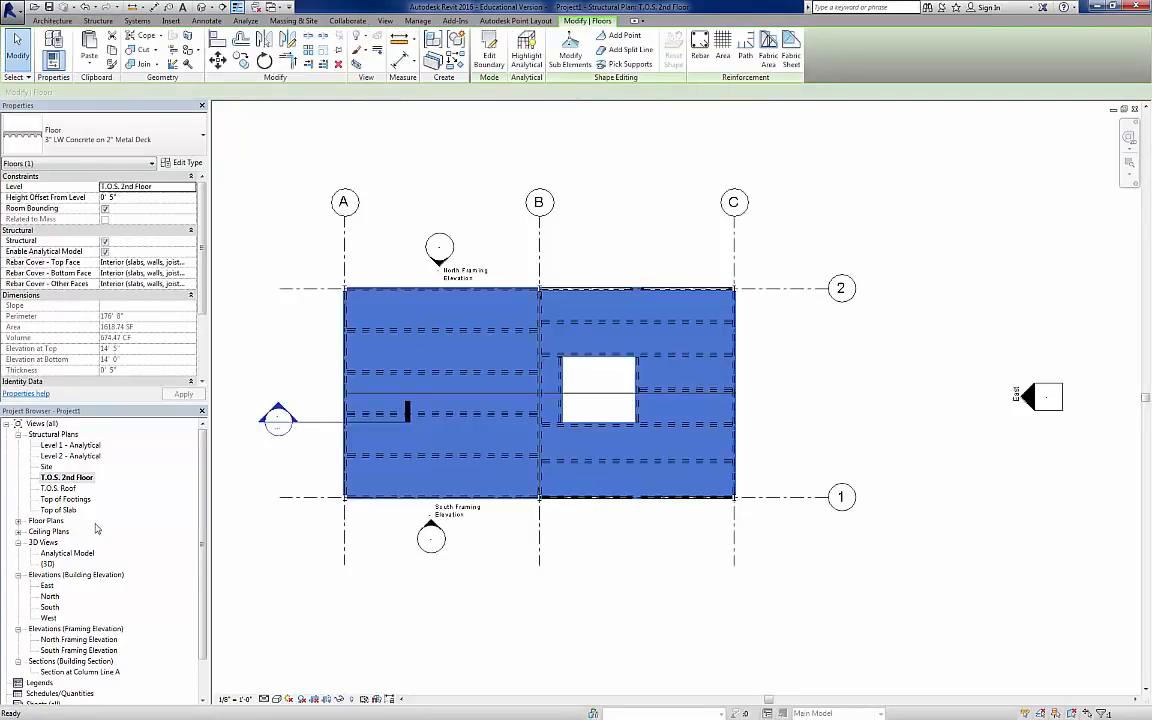
# Step: Edit the metal roof deck's boundary on the T.O.S. Roof plan and paste the copied slab outline aligned to the current view
pyautogui.doubleClick(64, 489)
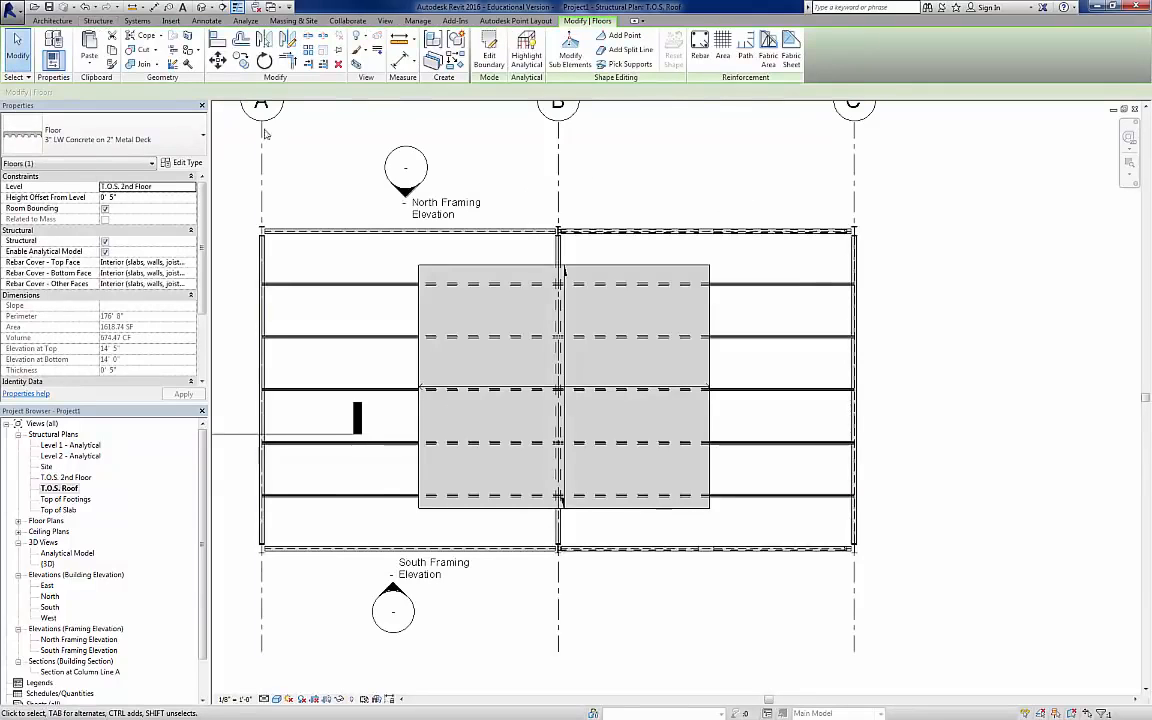
pyautogui.click(489, 55)
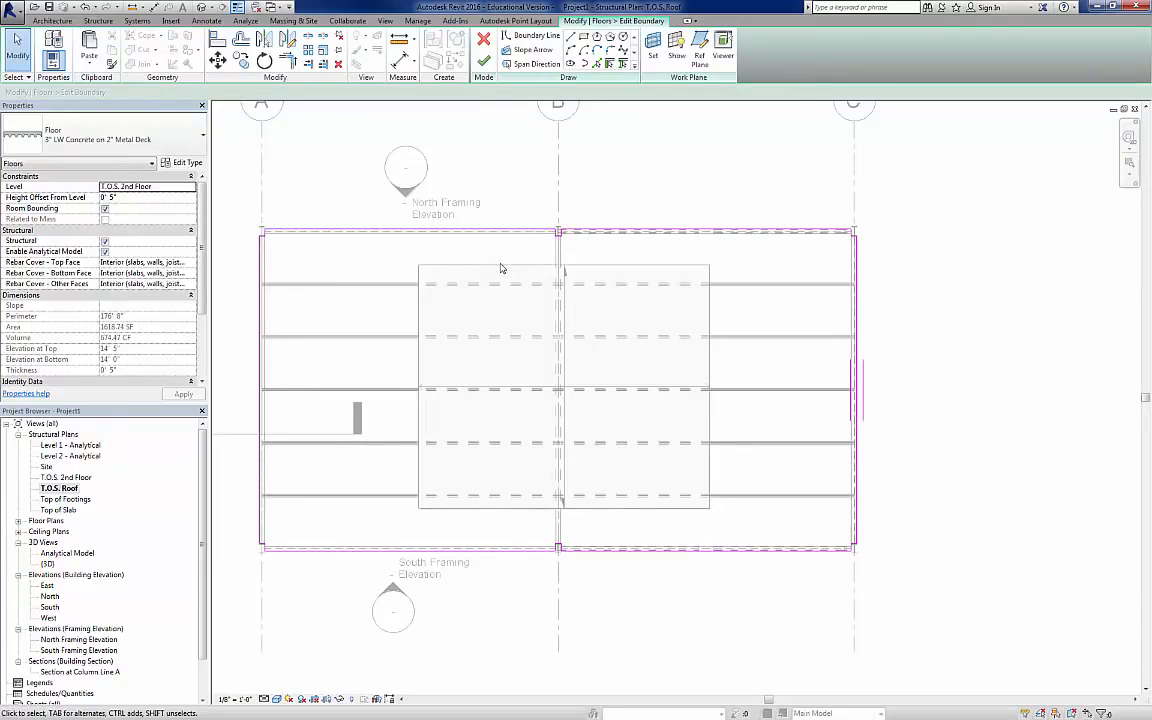
pyautogui.click(484, 41)
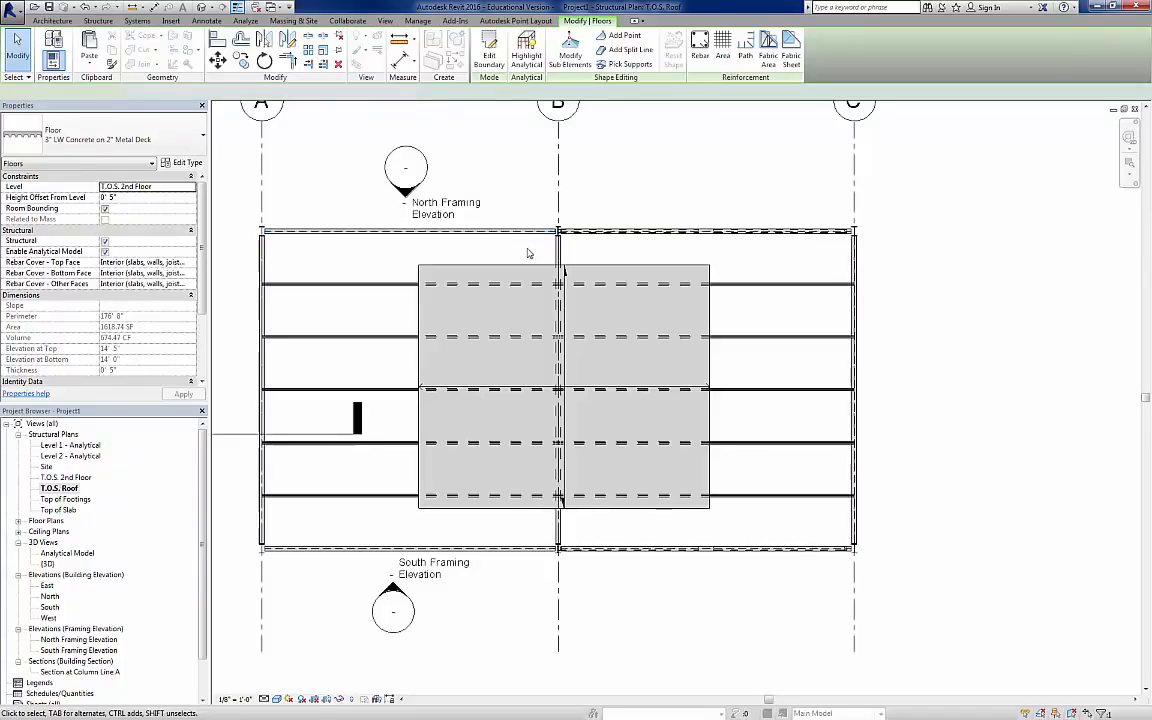
pyautogui.click(530, 268)
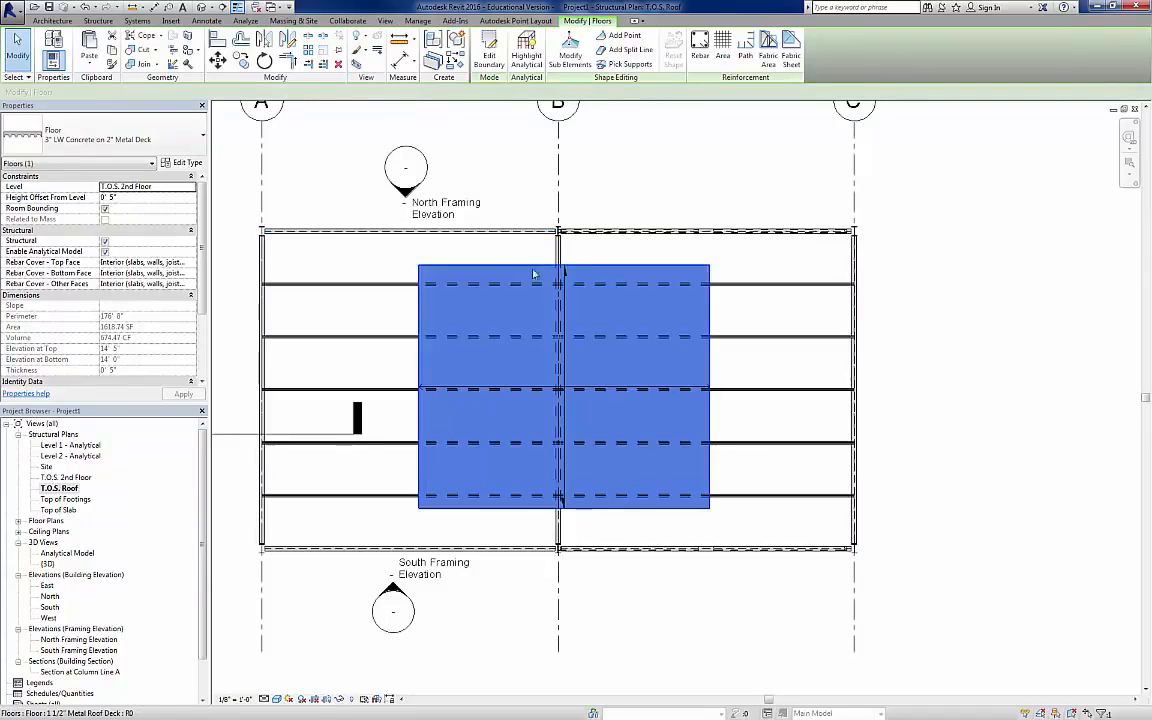
pyautogui.click(490, 48)
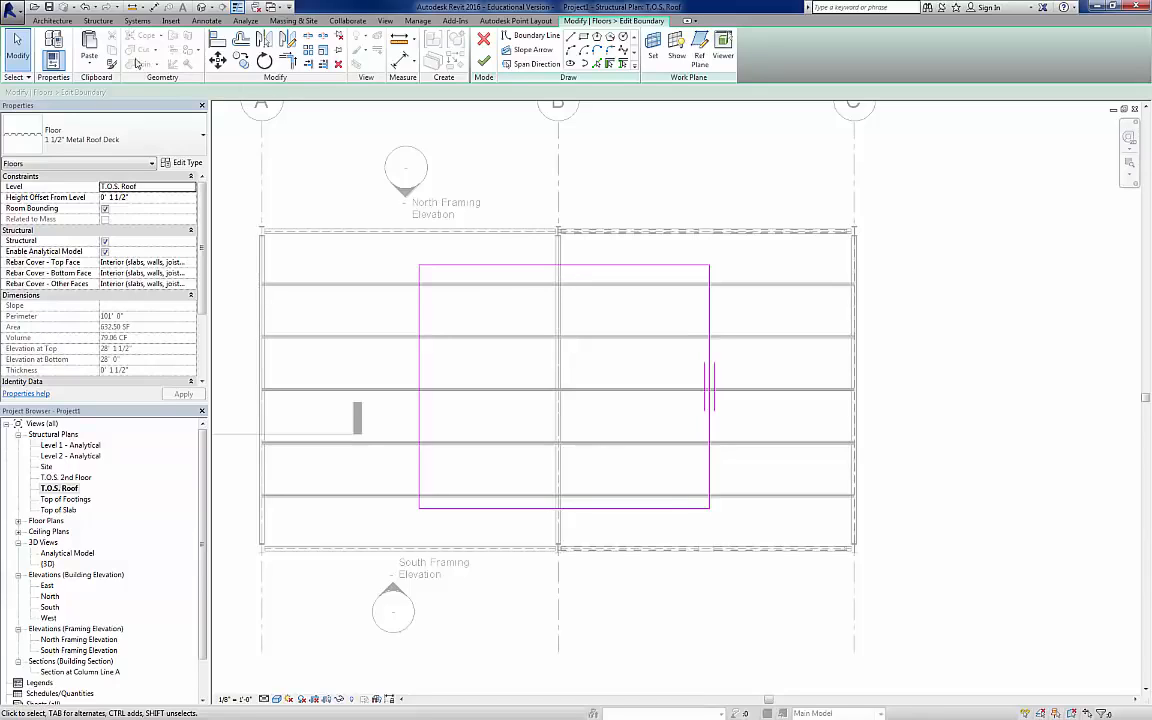
pyautogui.click(89, 62)
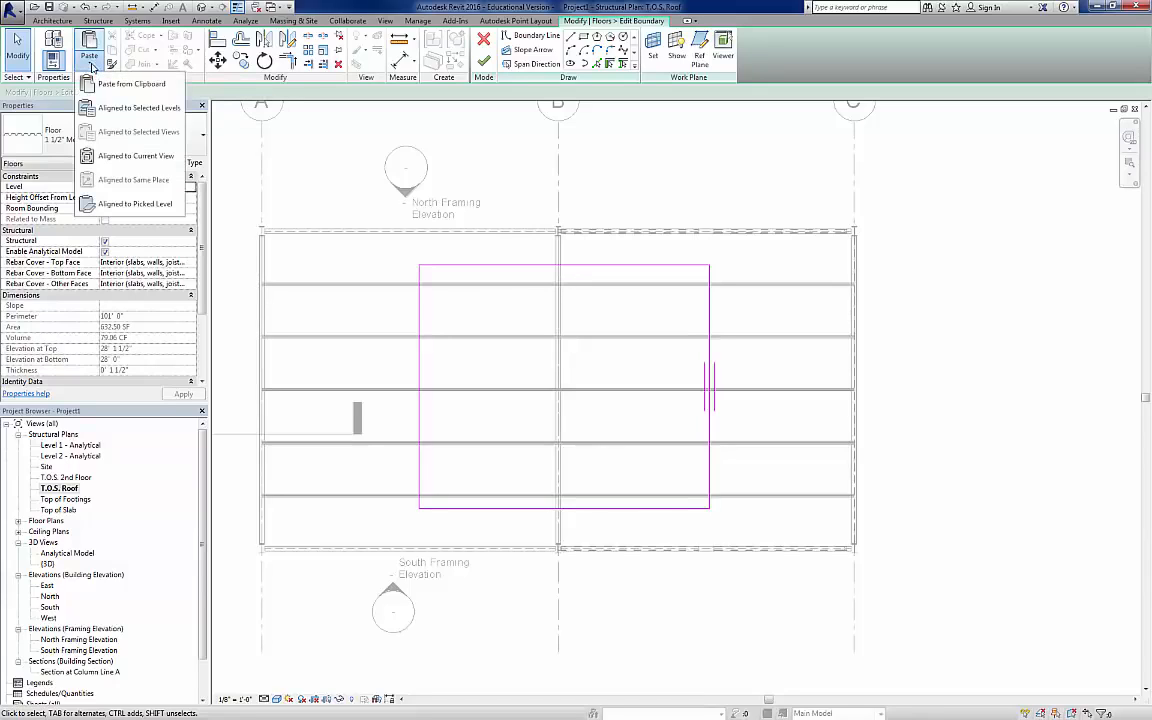
pyautogui.click(130, 156)
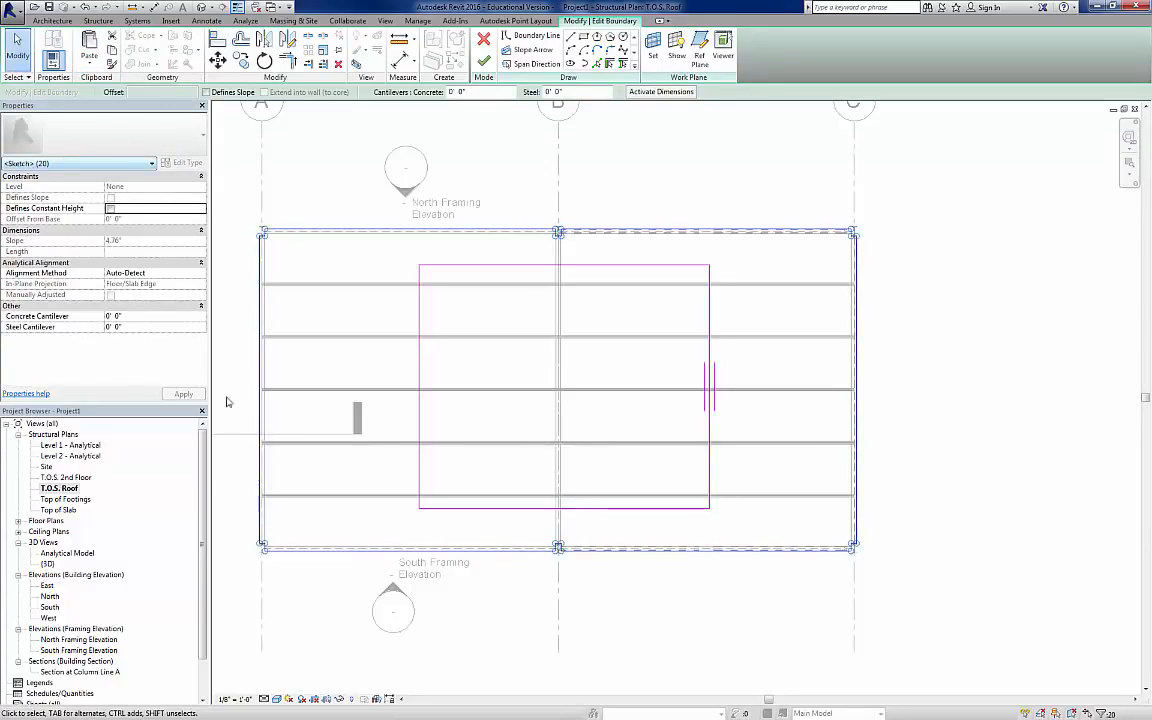
pyautogui.click(545, 272)
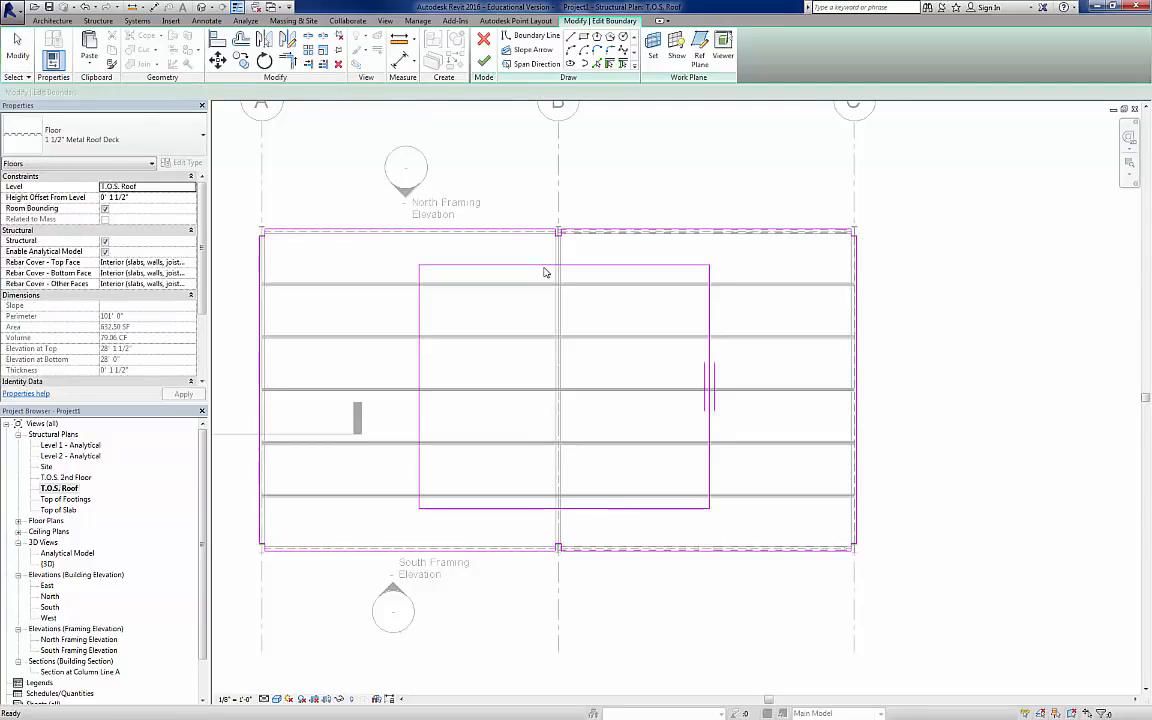
# Step: Delete the original rectangle's four lines from the roof deck sketch, keep the span parallel to the new east edge, and finish the edit
pyautogui.click(547, 266)
pyautogui.press('Delete')
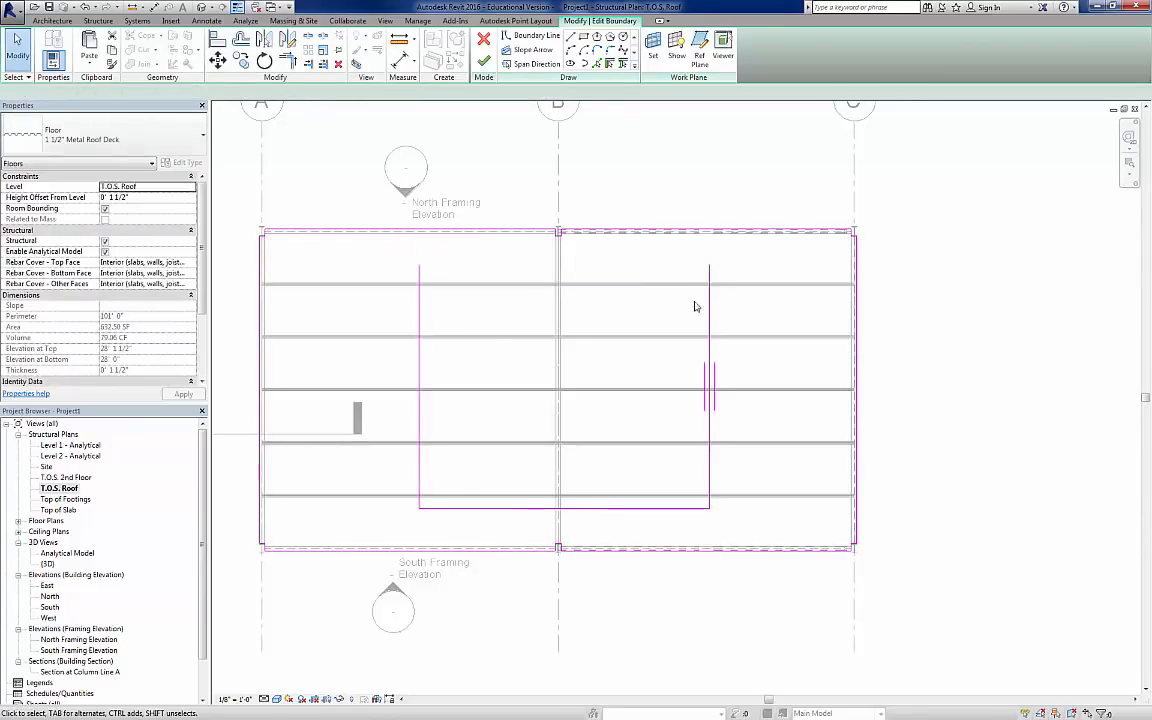
pyautogui.click(709, 298)
pyautogui.press('Delete')
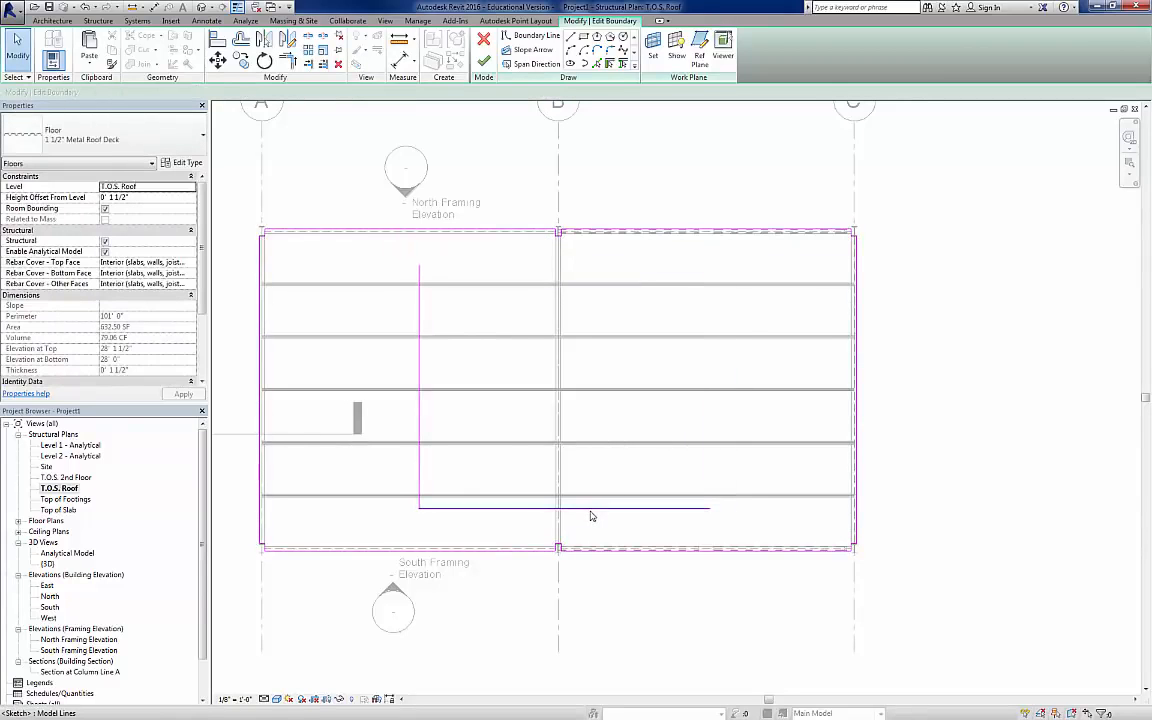
pyautogui.click(590, 515)
pyautogui.press('Delete')
pyautogui.click(421, 409)
pyautogui.press('Delete')
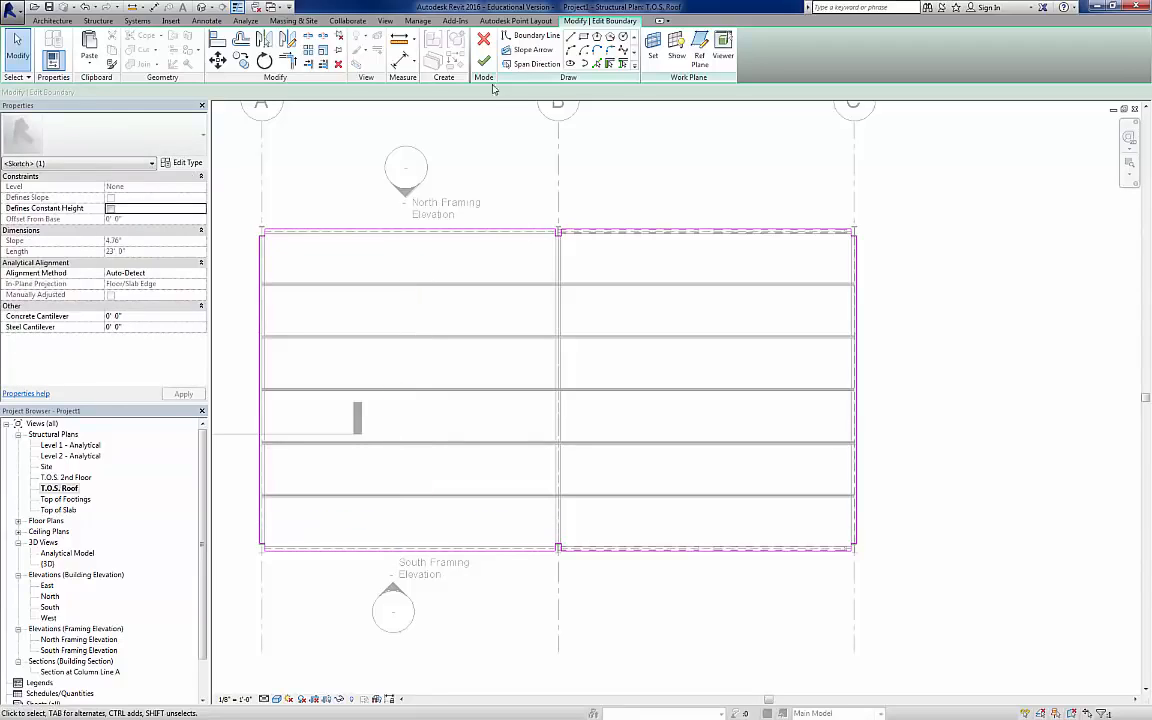
pyautogui.click(540, 64)
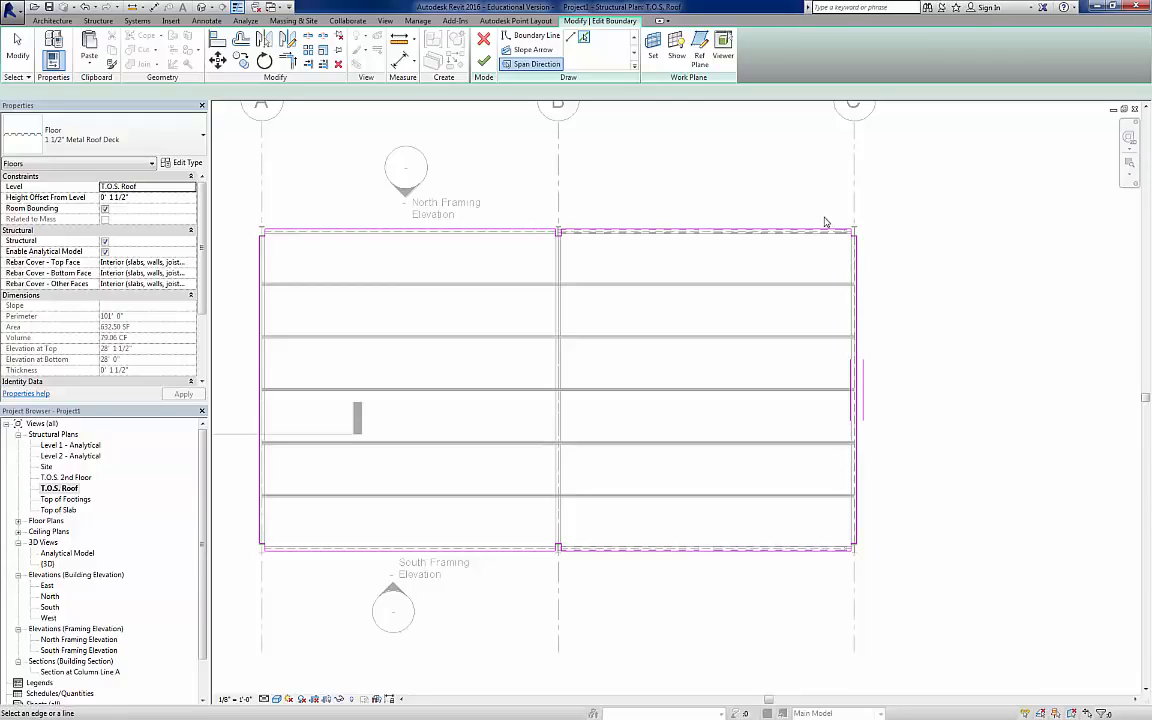
pyautogui.click(485, 64)
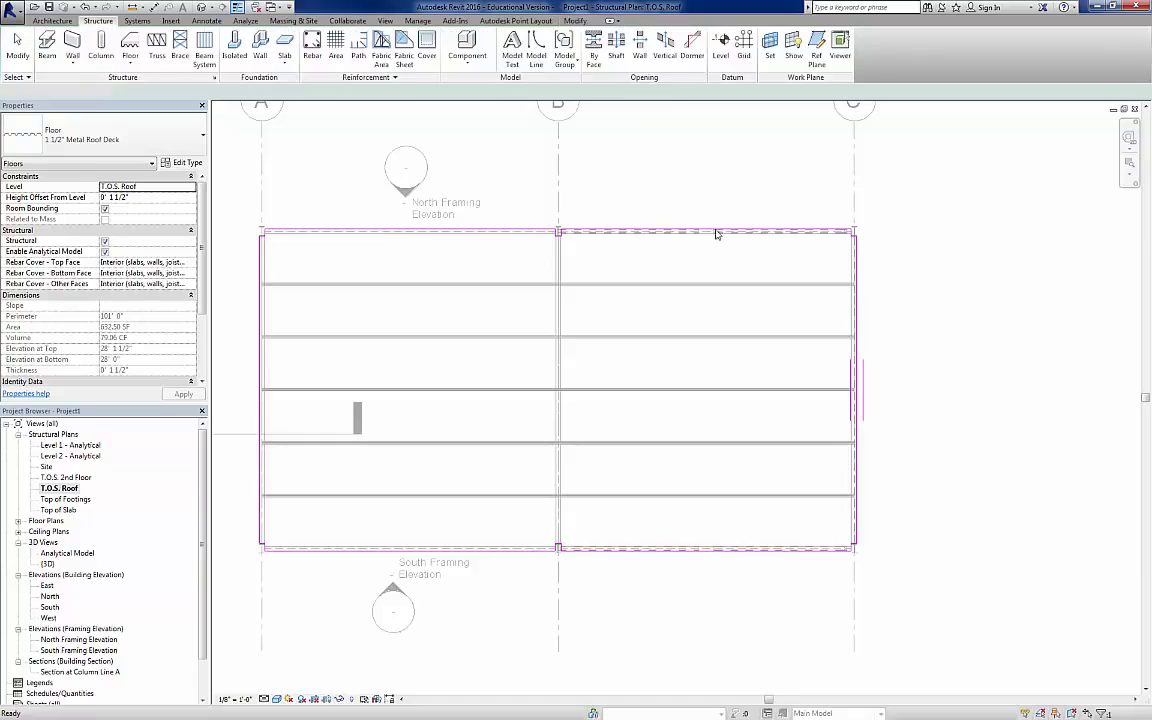
# Step: Examine how the roof deck sits on the joist in the Section at Column Line A view
pyautogui.doubleClick(63, 674)
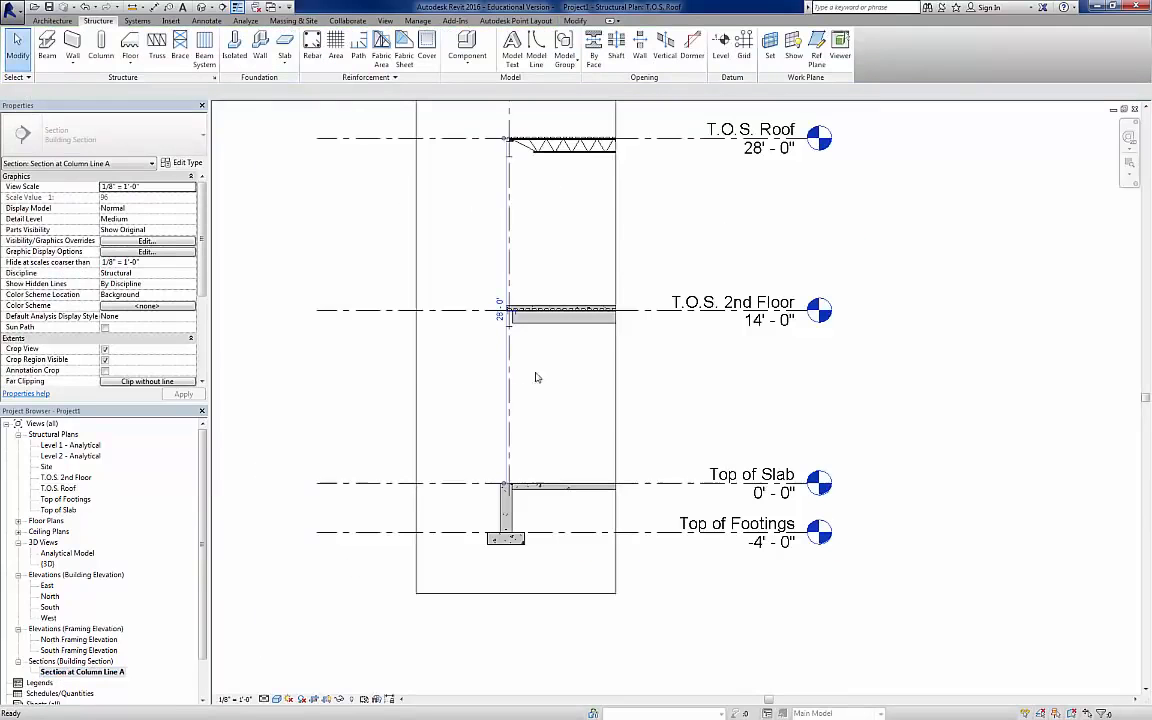
pyautogui.click(555, 390)
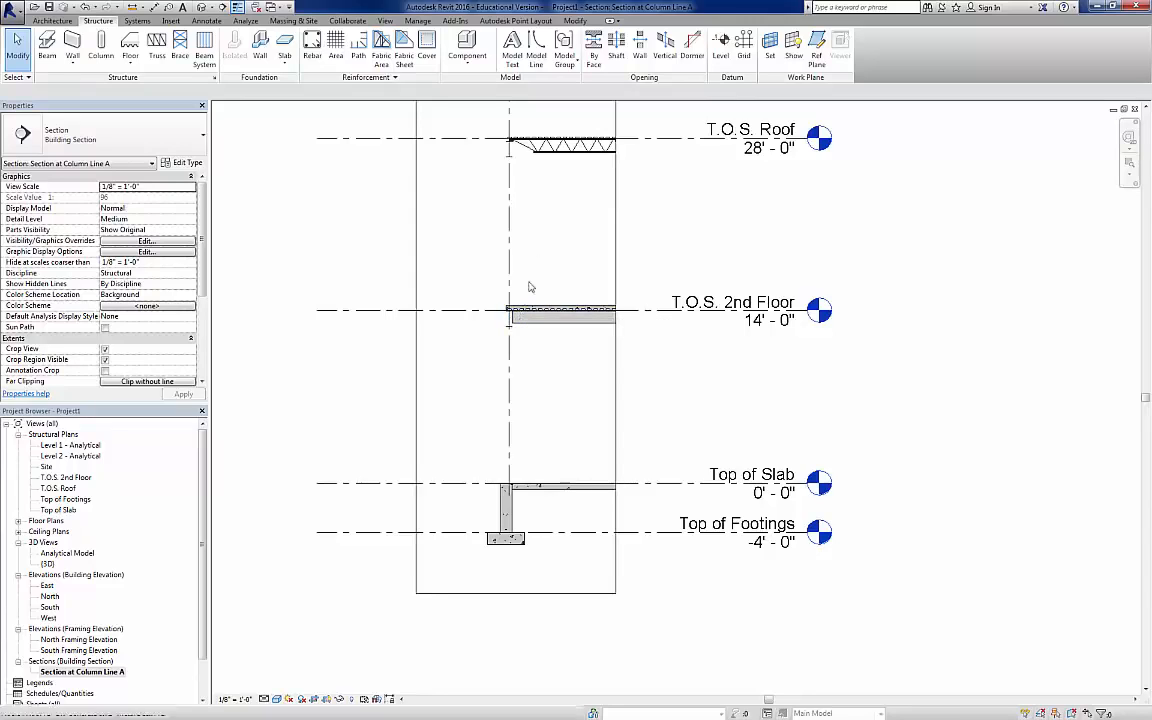
pyautogui.moveTo(548, 213); pyautogui.dragTo(542, 350, button='middle')
pyautogui.scroll(5, 542, 350)
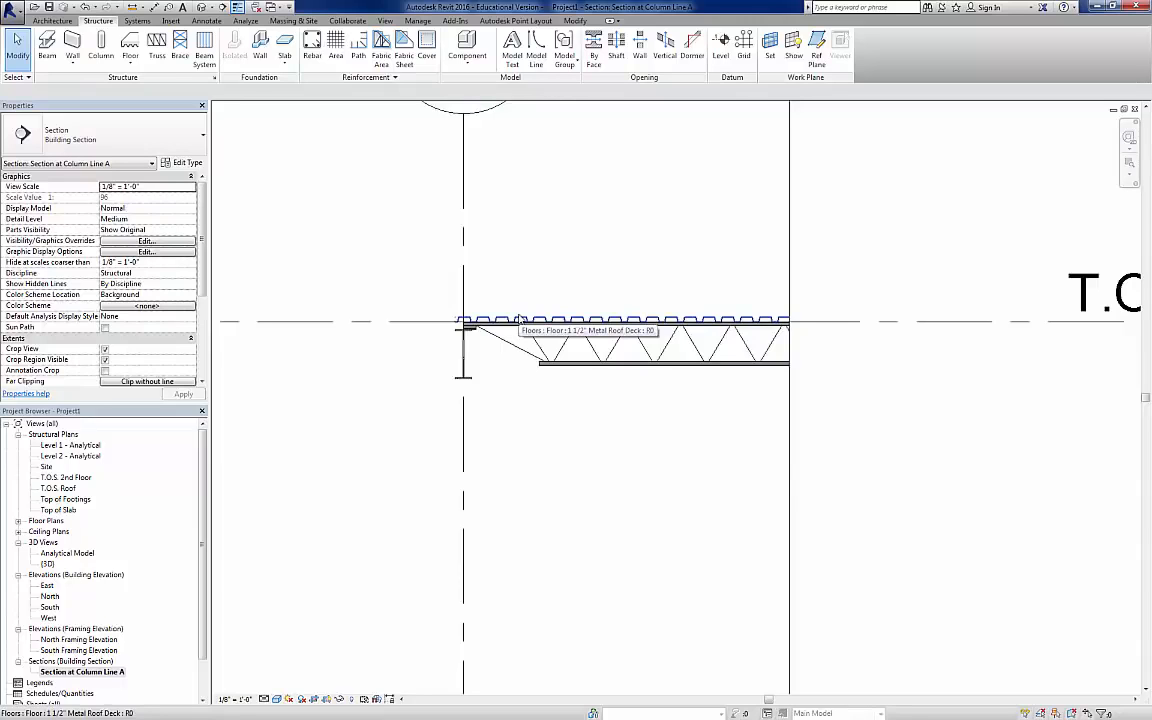
# Step: Inspect the whole structure with its roof deck in the 3D view, from the front-right corner and around to the rear
pyautogui.click(202, 8)
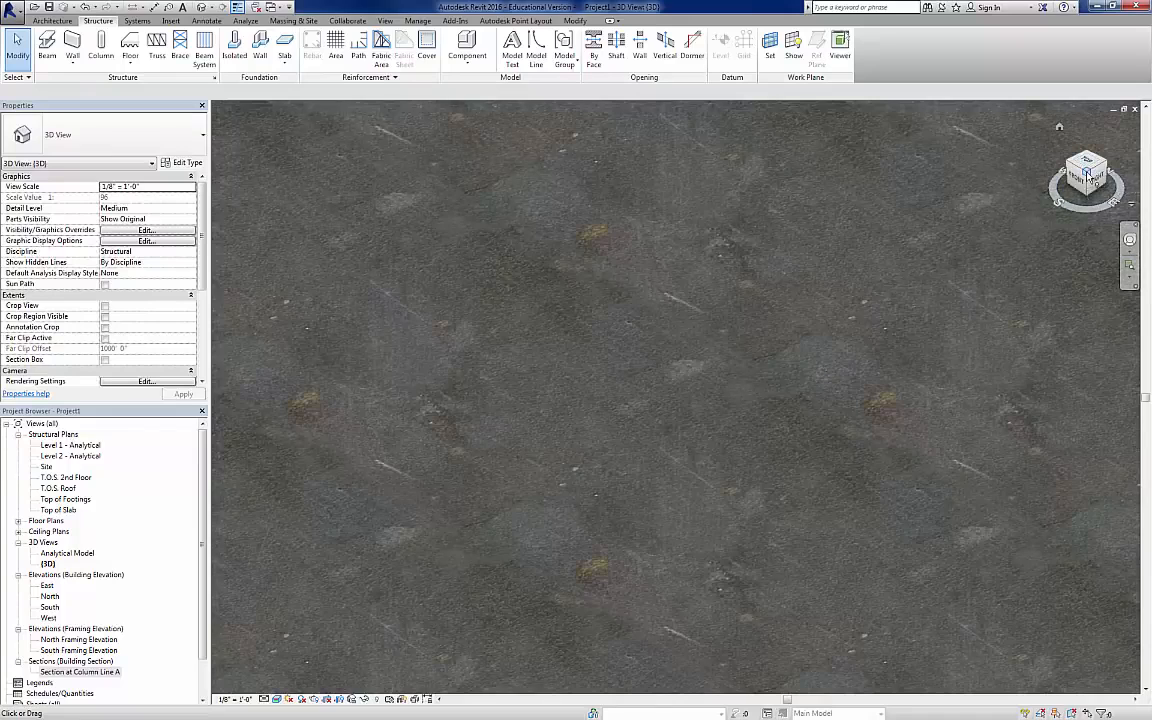
pyautogui.click(1088, 176)
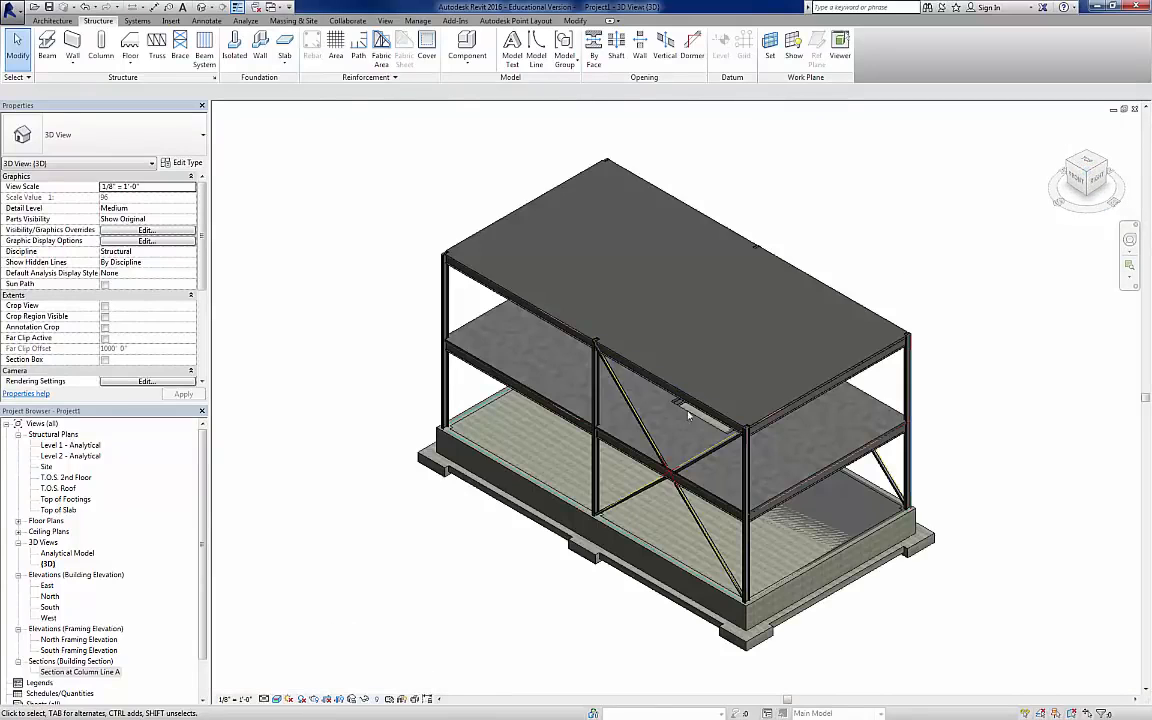
pyautogui.scroll(10, 688, 415)
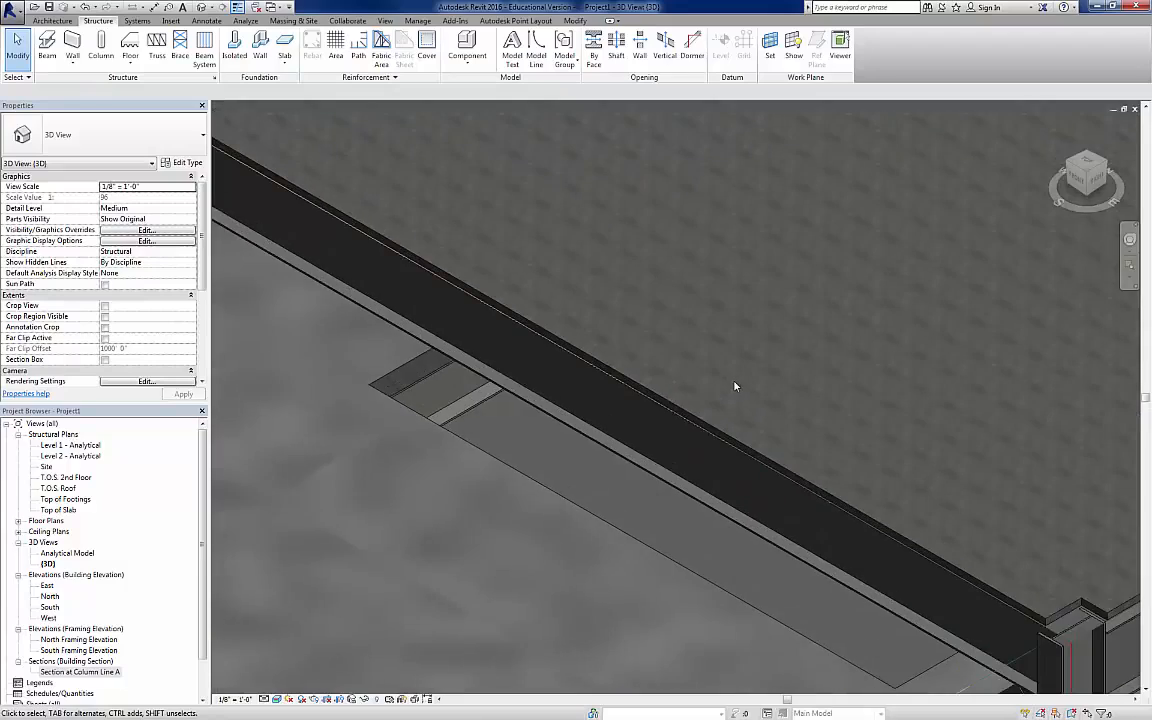
pyautogui.scroll(3, 734, 387)
pyautogui.scroll(2, 730, 390)
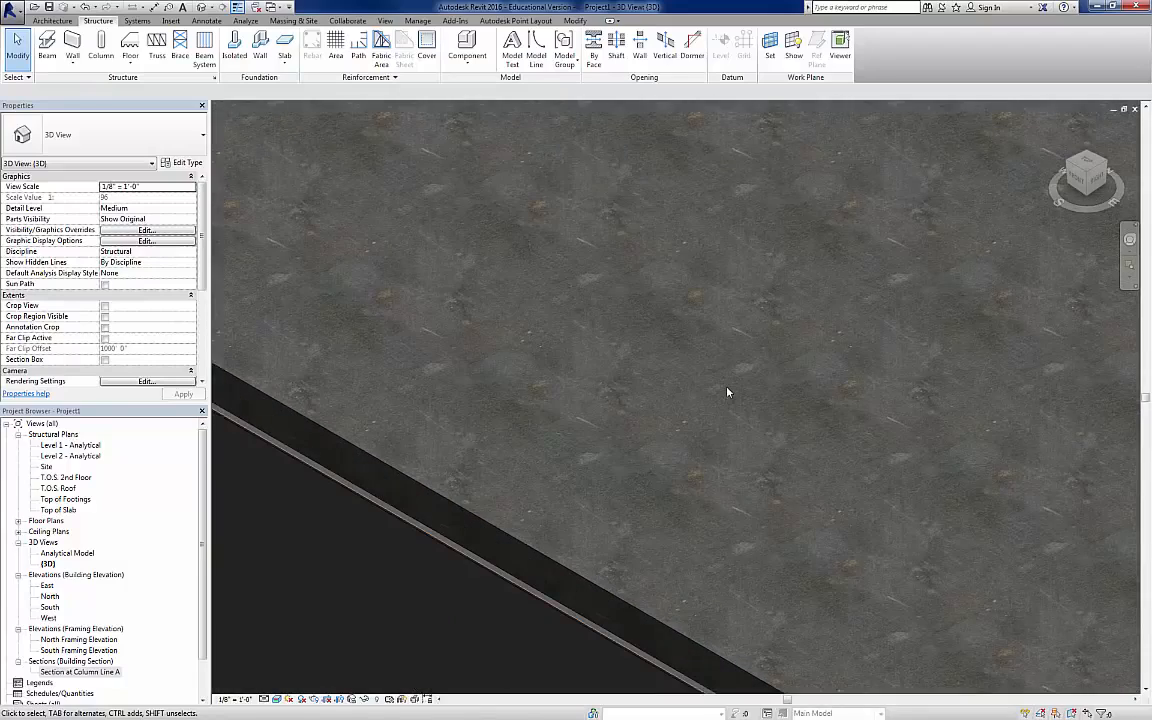
pyautogui.scroll(-12, 728, 393)
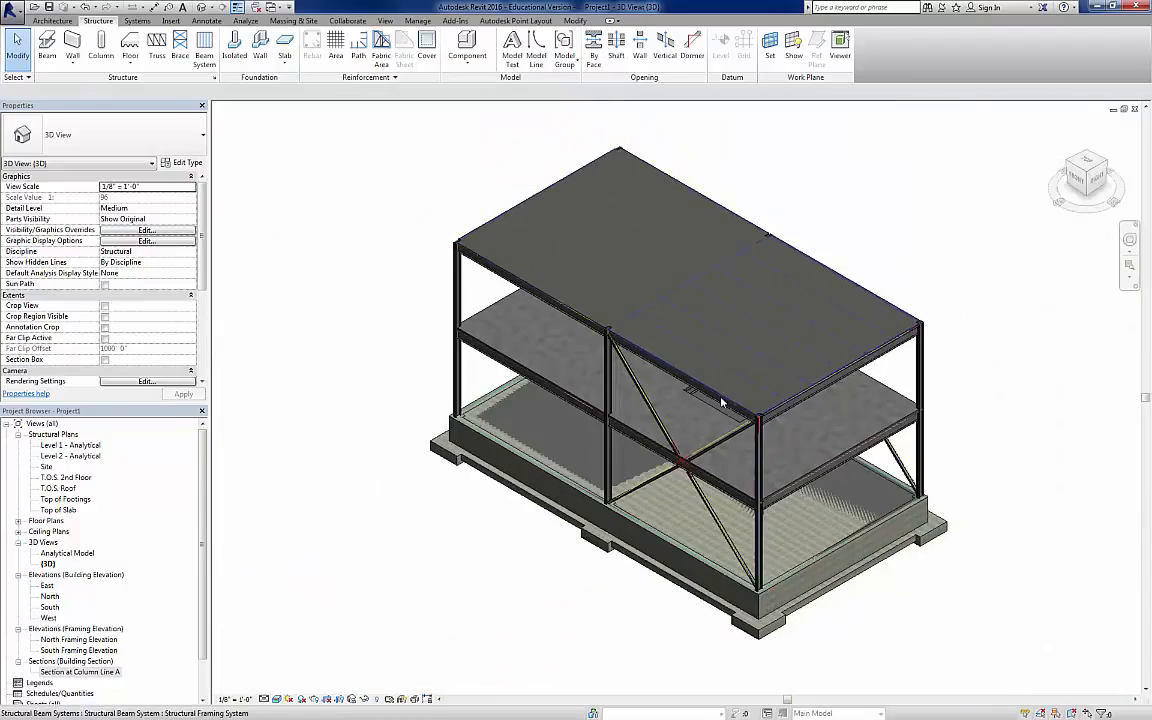
pyautogui.keyDown('shift'); pyautogui.moveTo(721, 402); pyautogui.dragTo(477, 425, button='middle'); pyautogui.keyUp('shift')
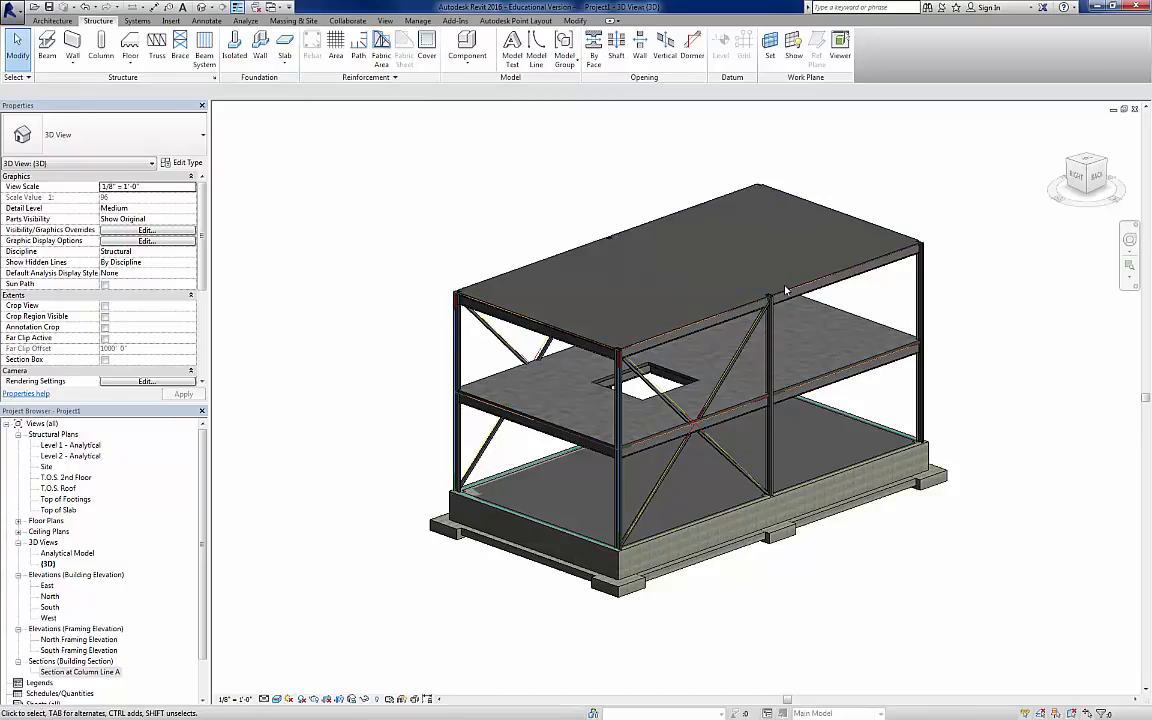
# Step: Examine the roof deck notch around the middle perimeter column up close and return the 3D view to its home orientation
pyautogui.scroll(5, 760, 310)
pyautogui.scroll(2, 730, 300)
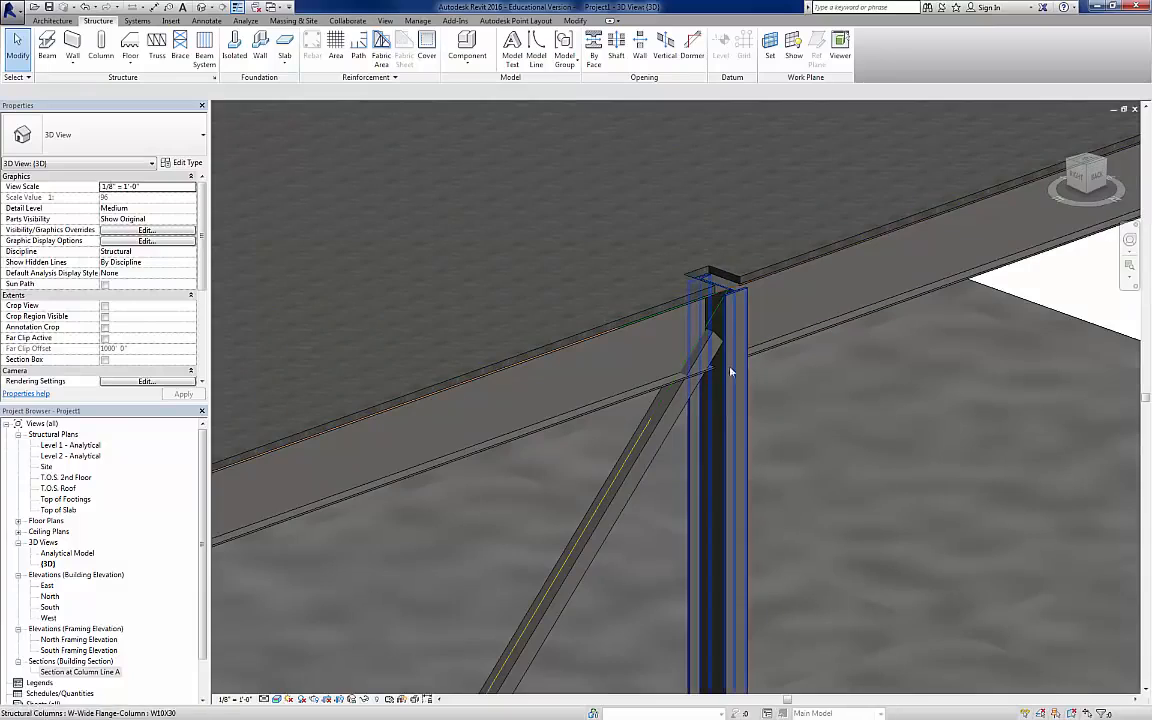
pyautogui.scroll(-2, 742, 292)
pyautogui.scroll(5, 738, 290)
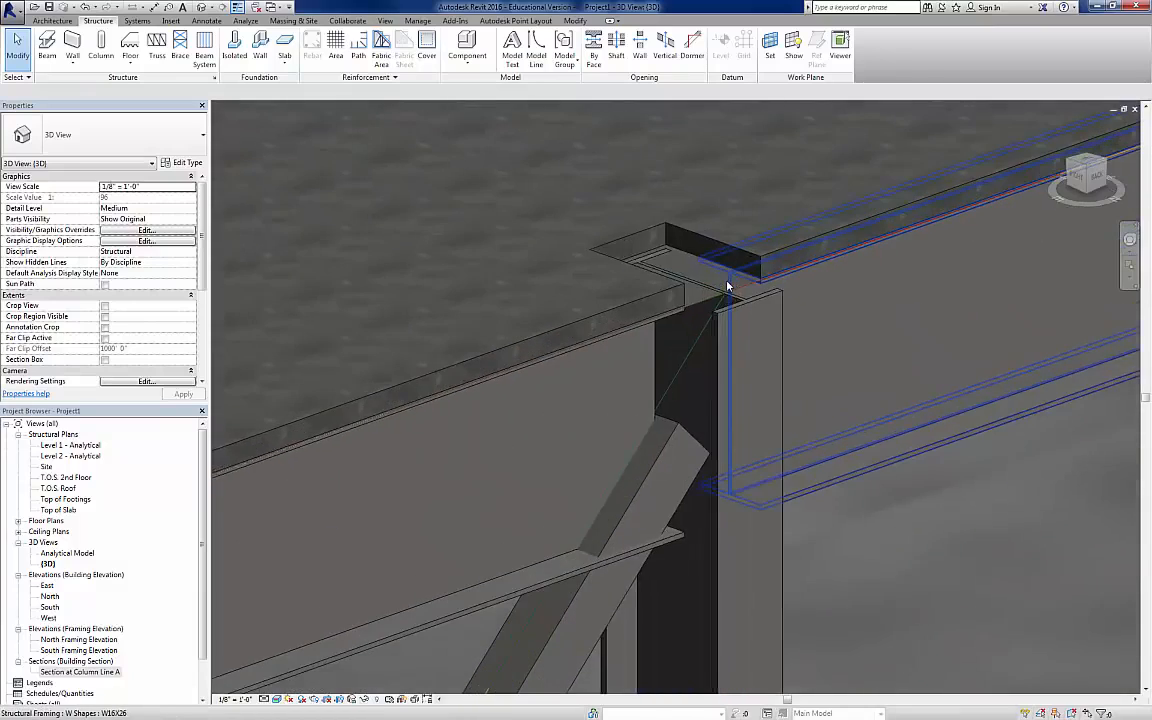
pyautogui.scroll(-6, 710, 333)
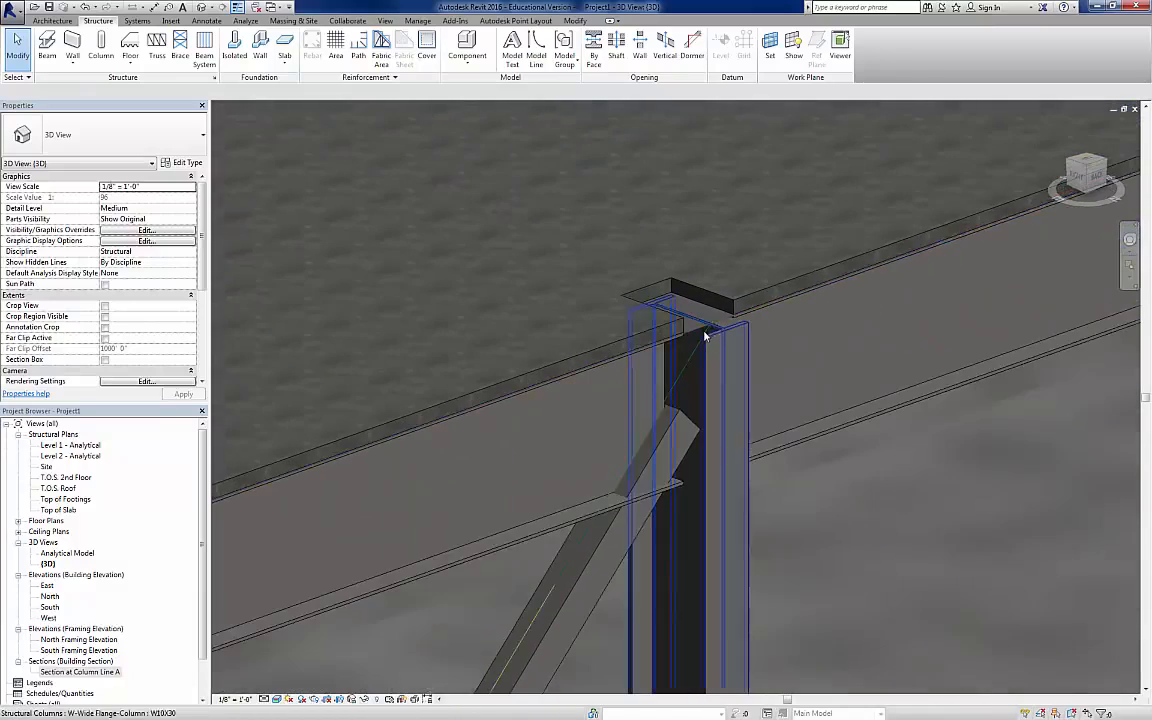
pyautogui.scroll(-4, 703, 343)
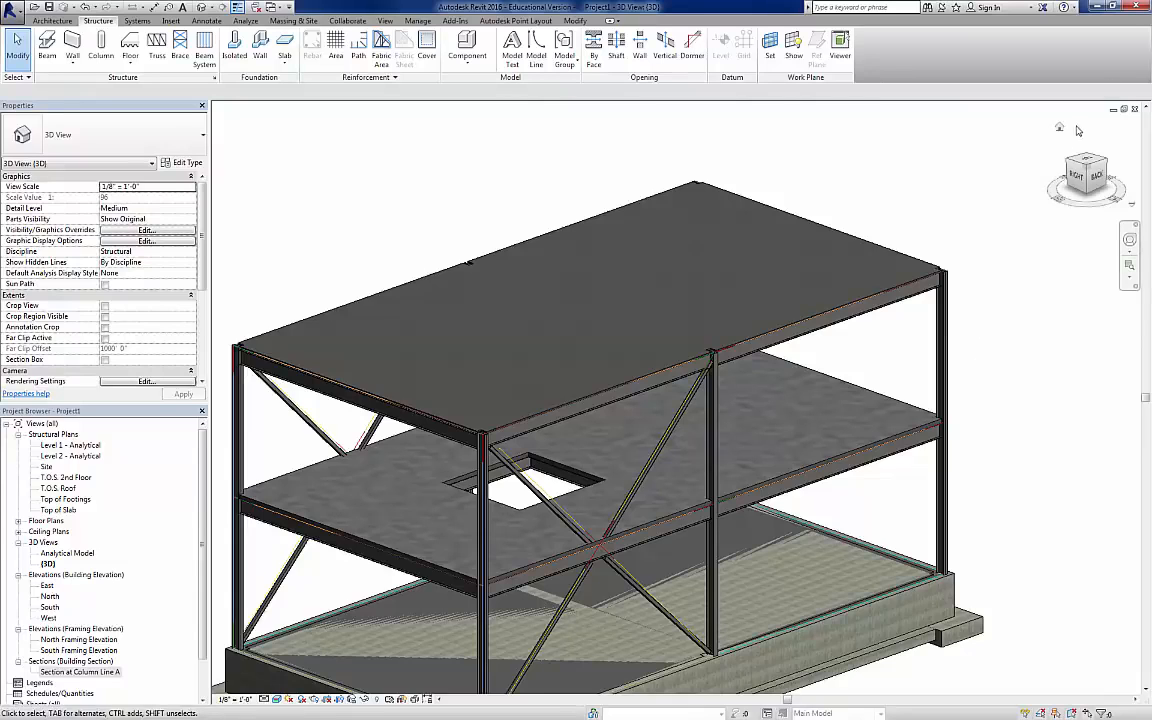
pyautogui.click(1059, 128)
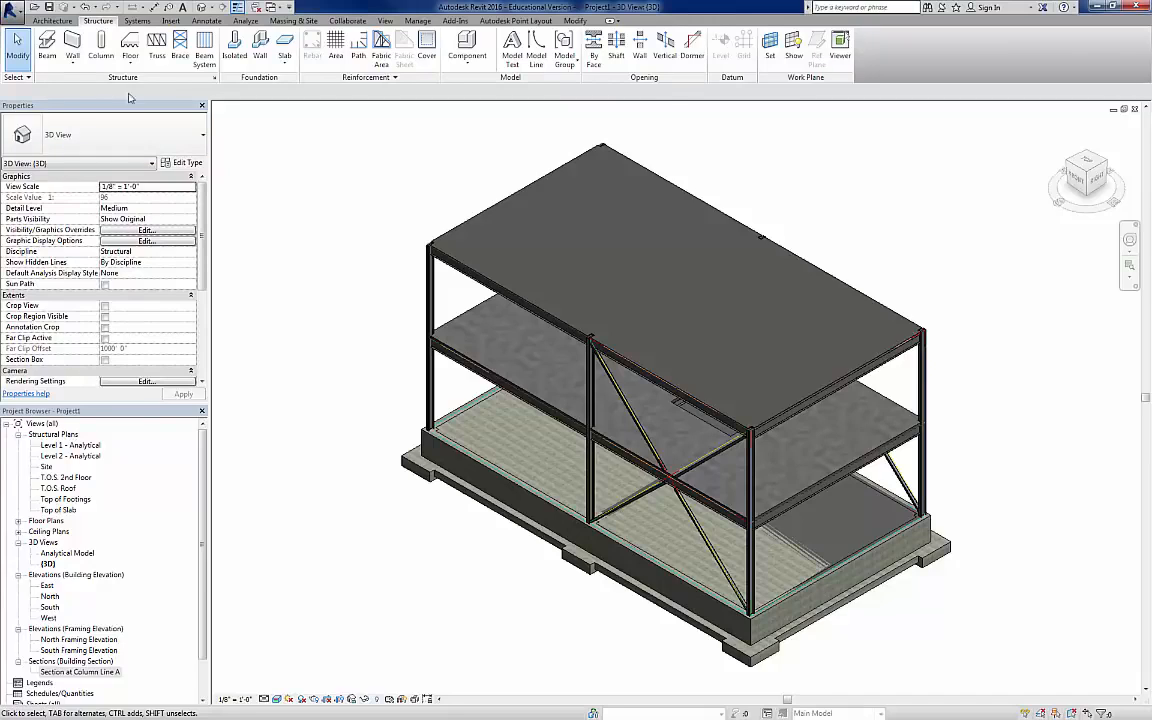
# Step: Start saving the model as a project file and browse to the CMCET 340 - BIM folder under PSU - Pittsburg State University
pyautogui.click(12, 10)
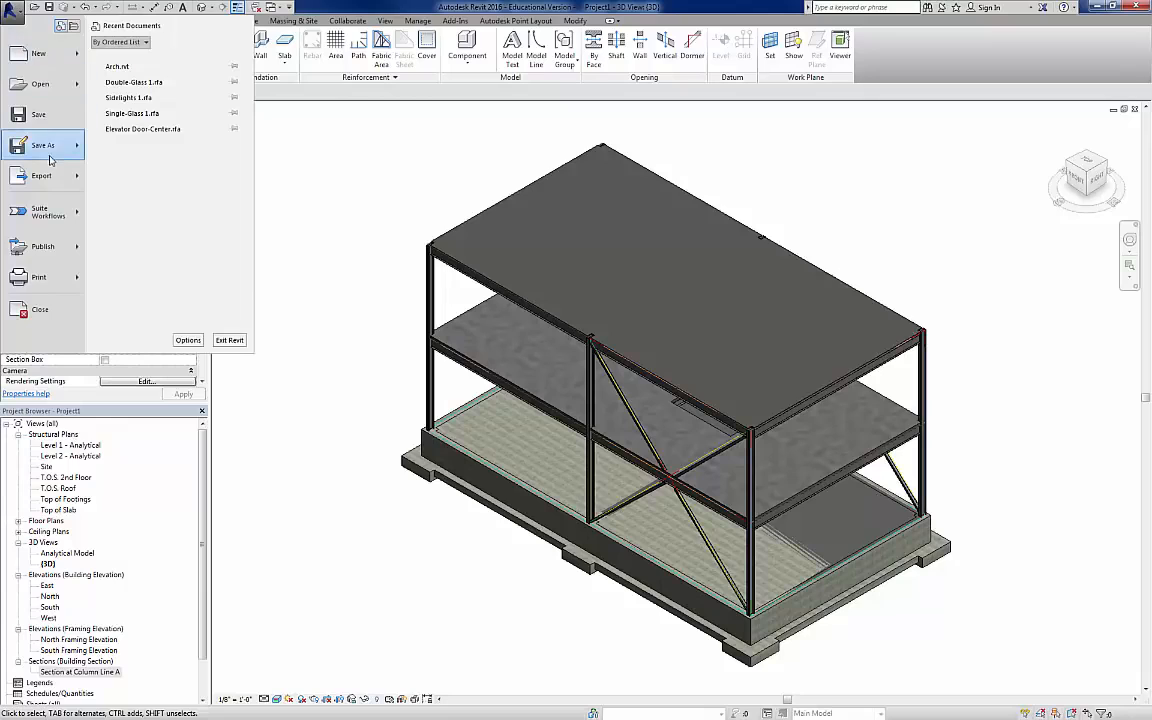
pyautogui.moveTo(51, 160)
pyautogui.click(128, 72)
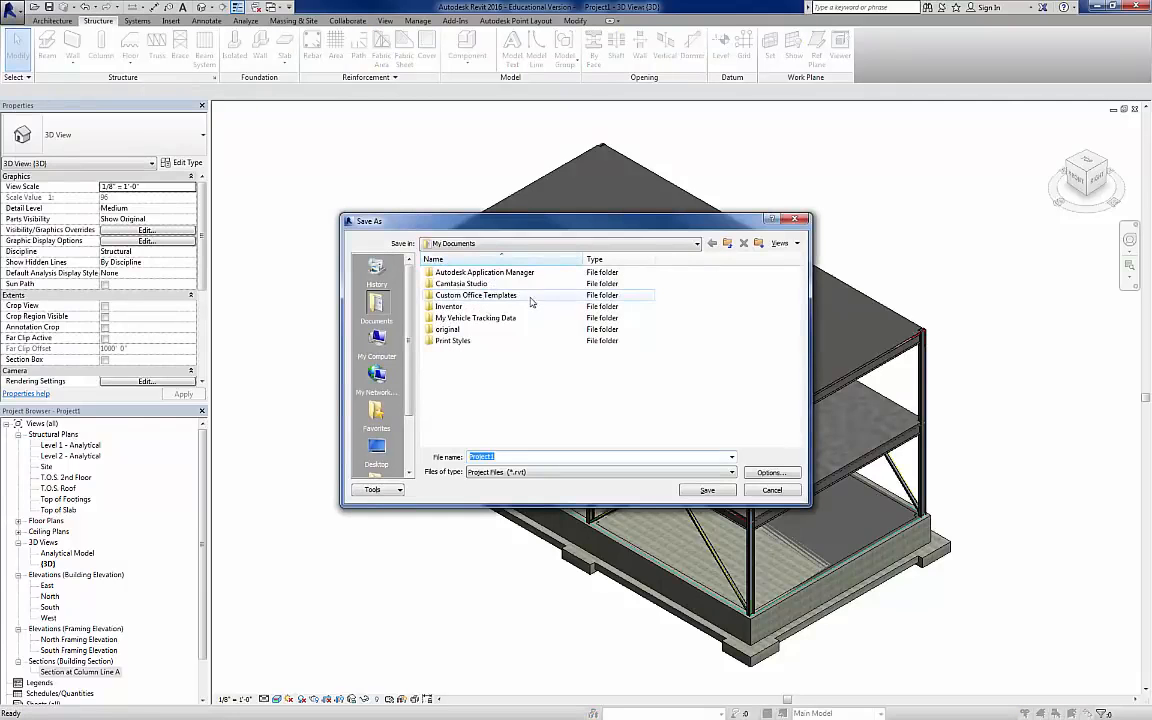
pyautogui.click(376, 448)
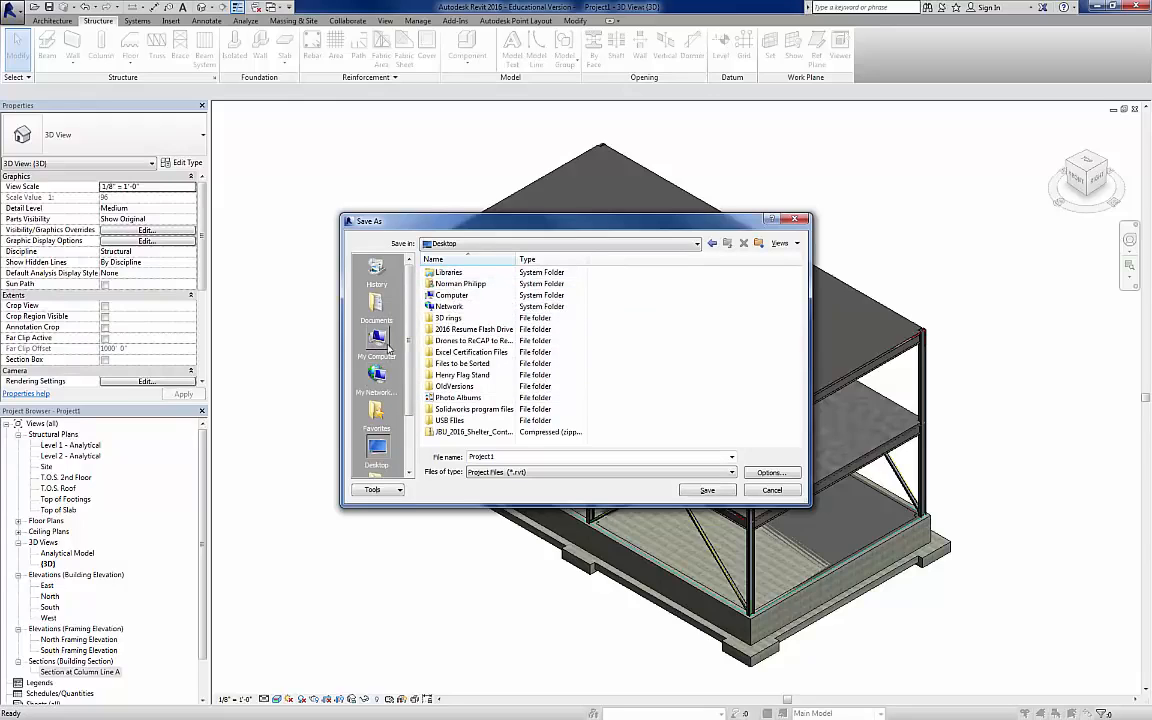
pyautogui.doubleClick(456, 284)
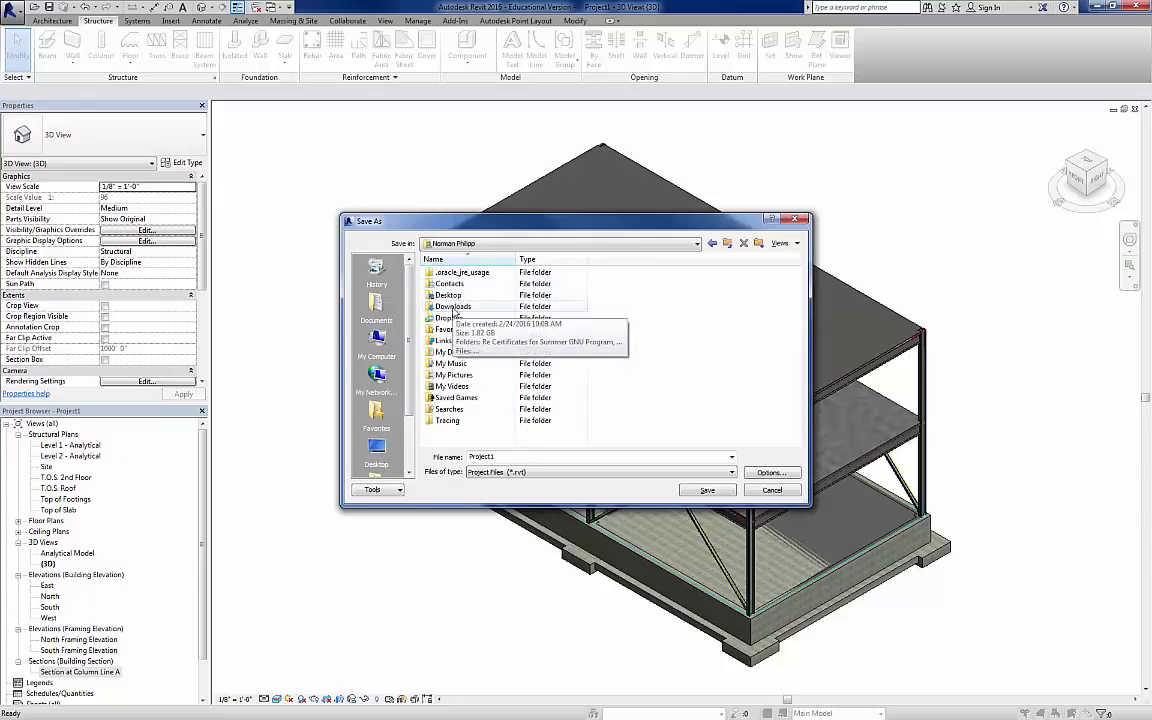
pyautogui.doubleClick(452, 317)
pyautogui.doubleClick(463, 364)
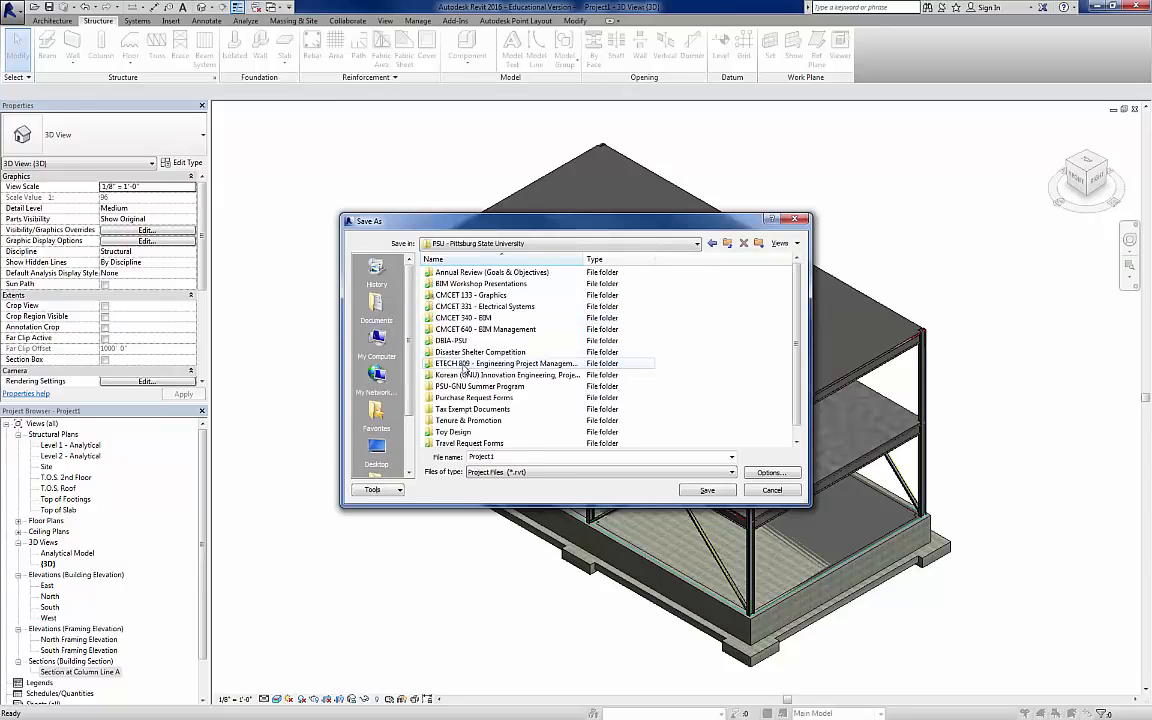
pyautogui.doubleClick(469, 322)
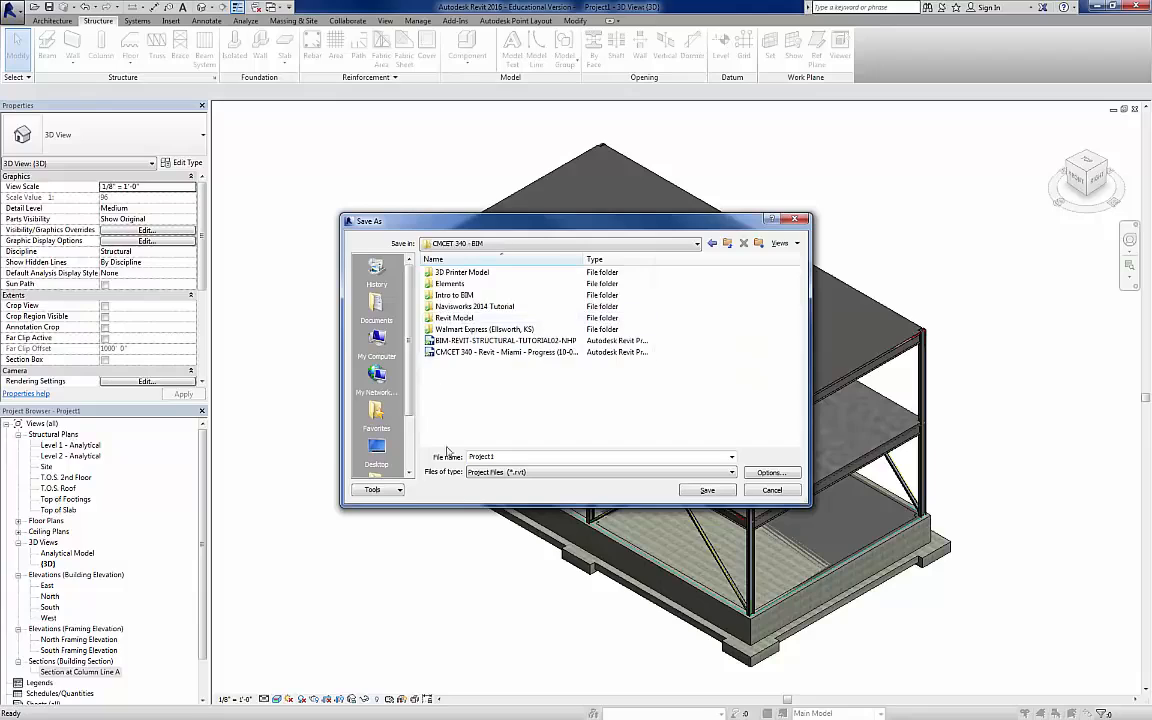
# Step: Name the project file "Revit Structural Tutorial 1 - Example" and save it
pyautogui.doubleClick(533, 456)
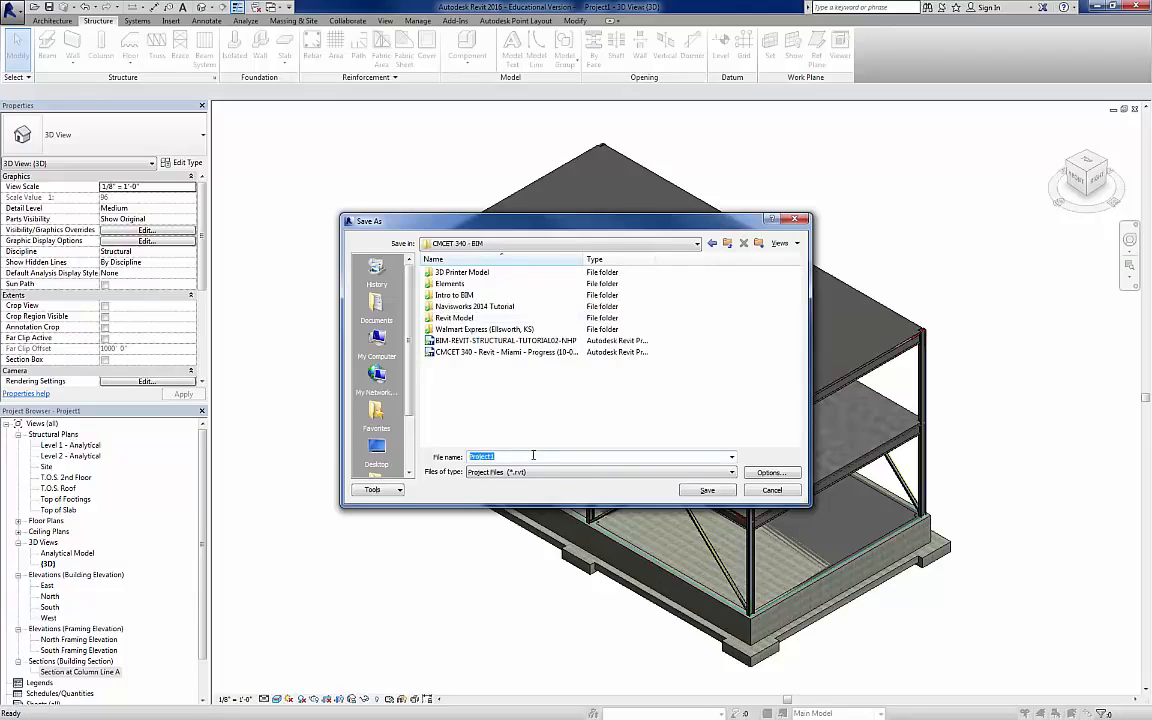
pyautogui.write('Rev')
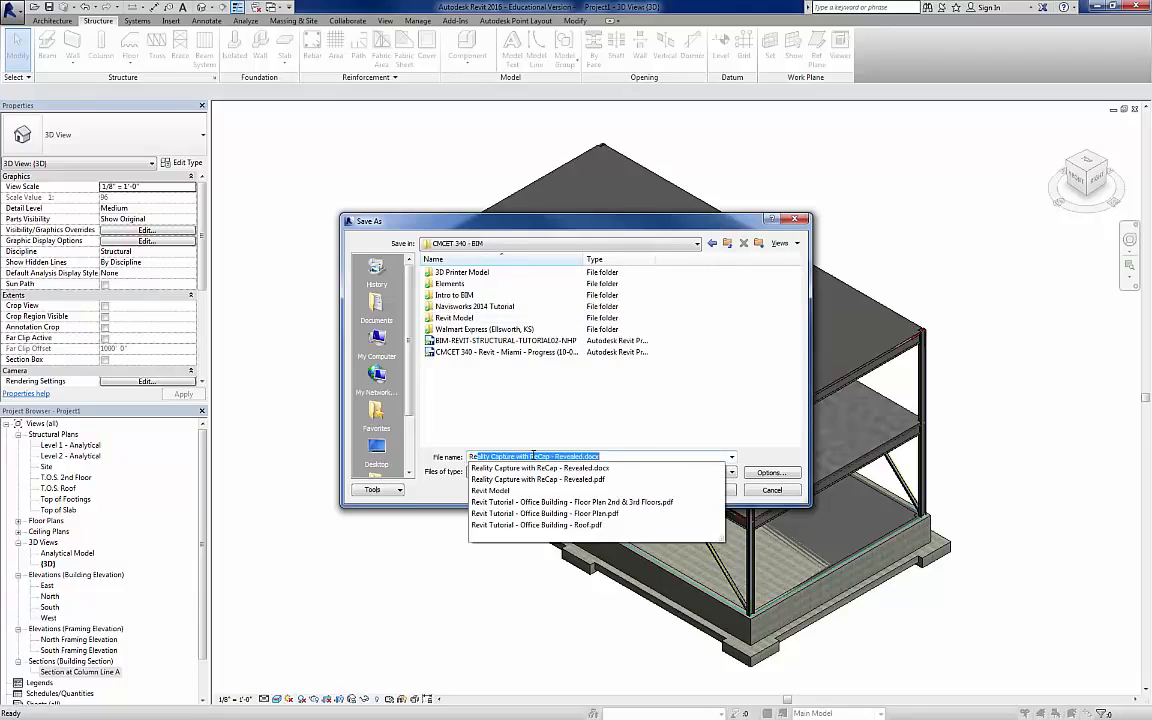
pyautogui.write('it Structural Tutorial 1 - Example')
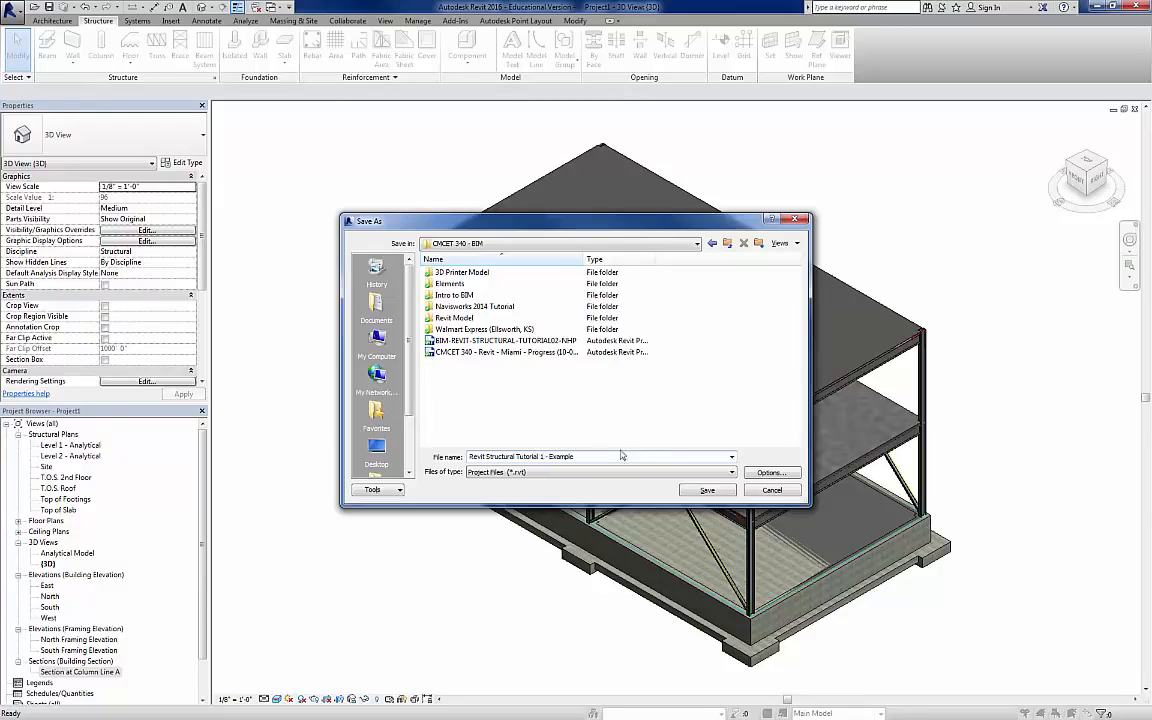
pyautogui.click(708, 490)
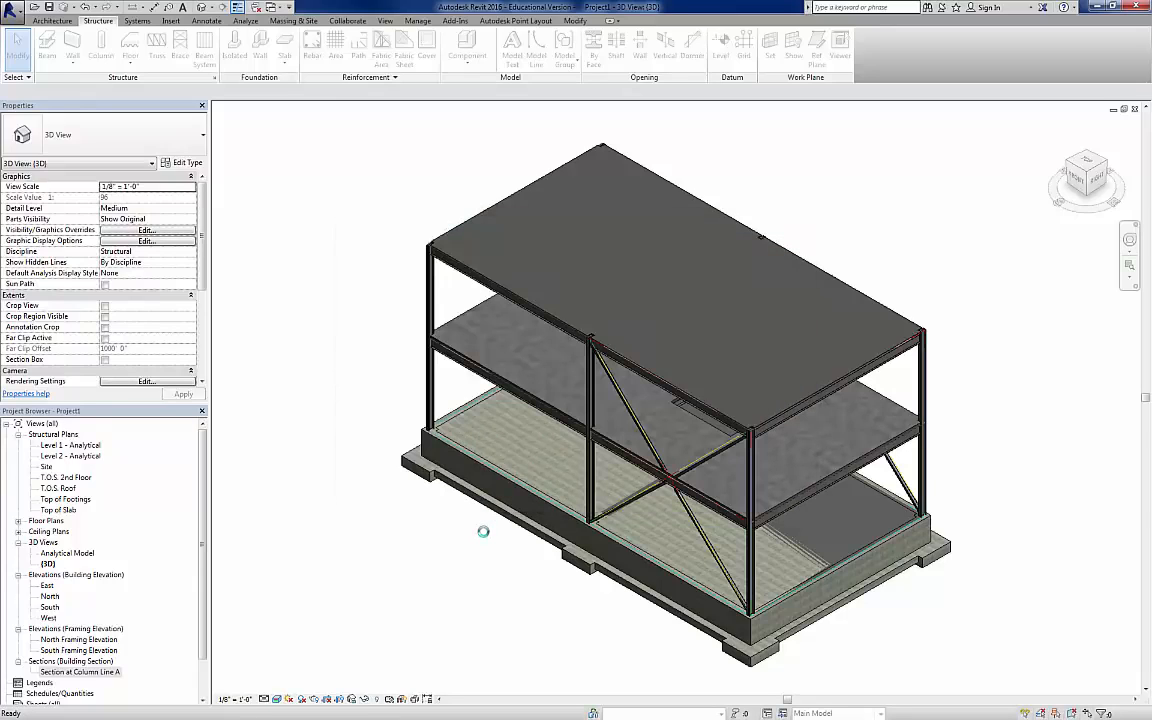